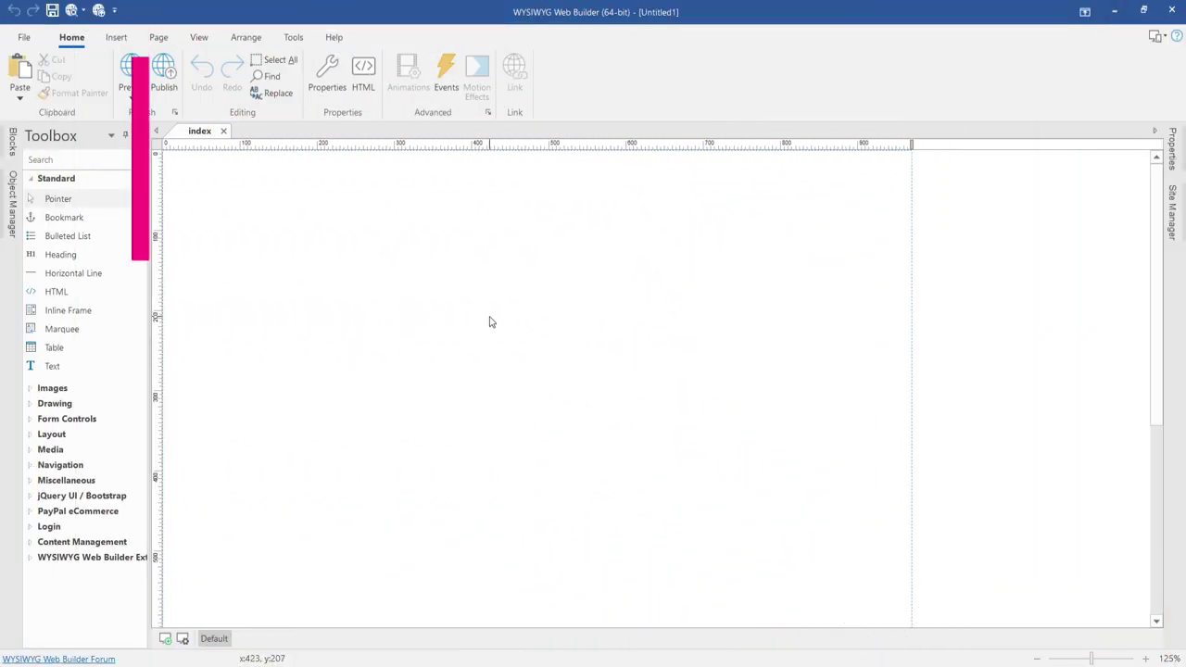
- Set the index page's title to "5 Senses" and its page width to 1200
{"action": "right_click", "coordinate": [490, 319]}
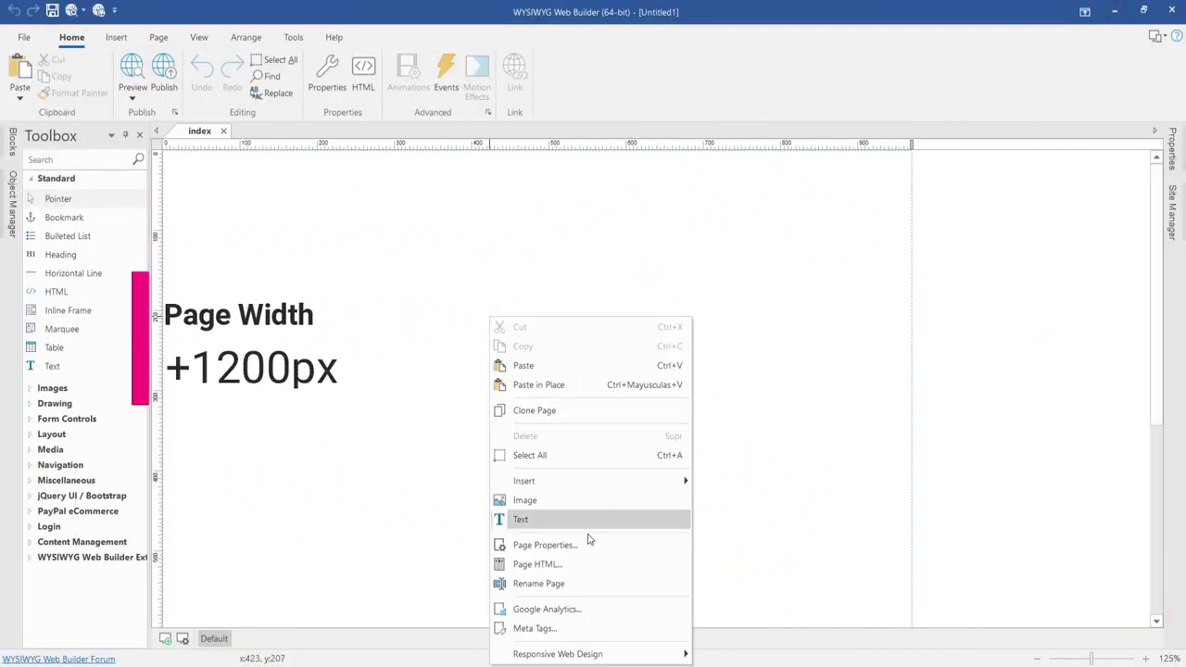
{"action": "left_click", "coordinate": [620, 551]}
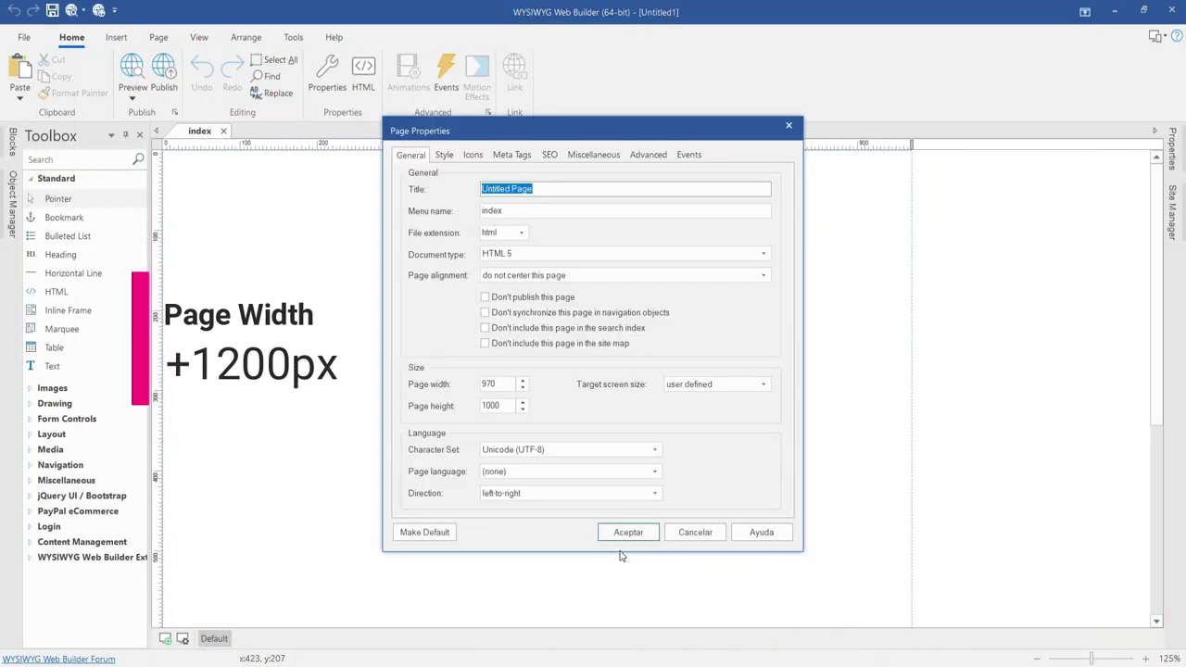
{"action": "type", "text": "5 Senses"}
{"action": "double_click", "coordinate": [485, 387]}
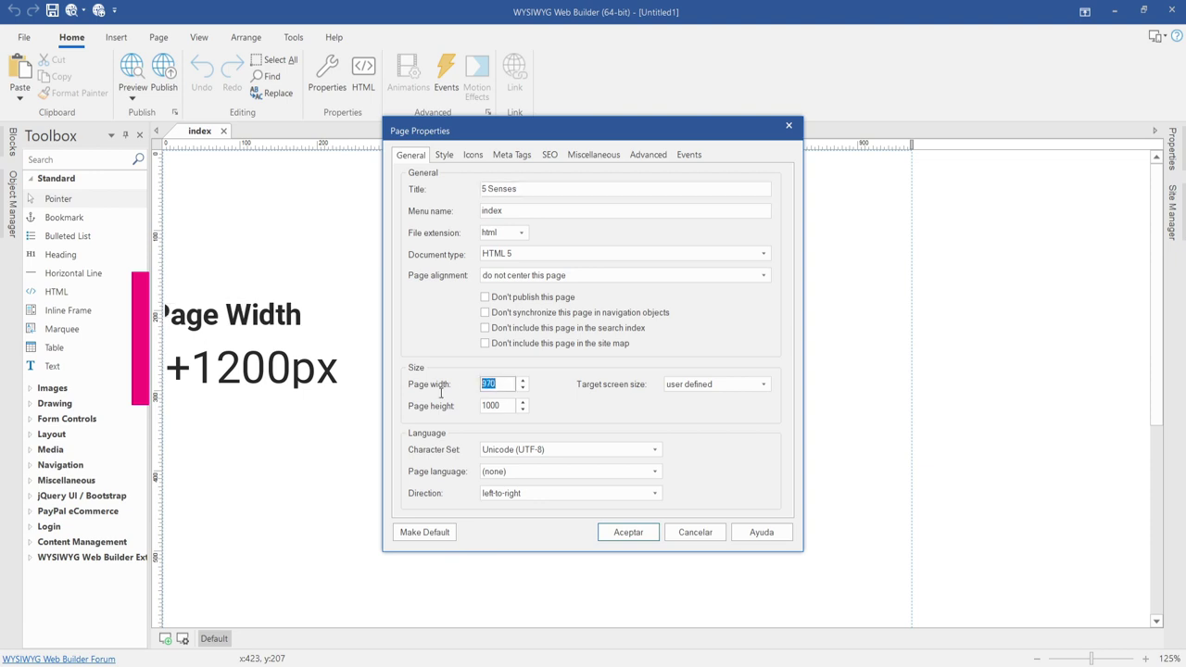
{"action": "type", "text": "1200"}
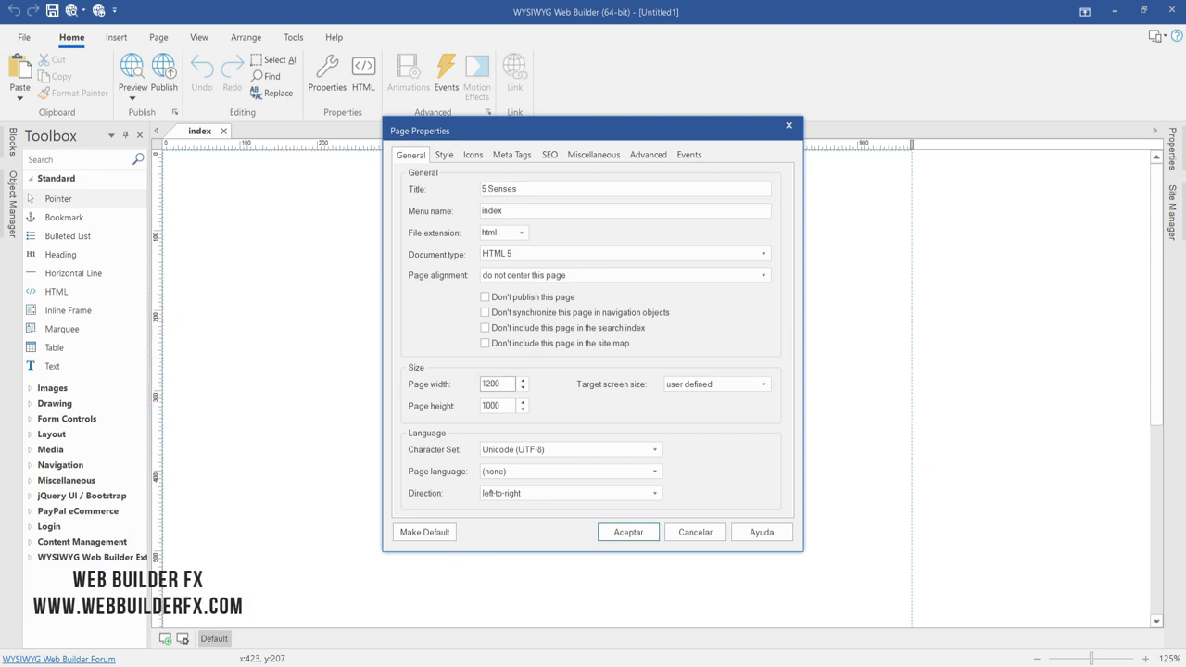
{"action": "left_click", "coordinate": [484, 406]}
{"action": "left_click", "coordinate": [608, 535]}
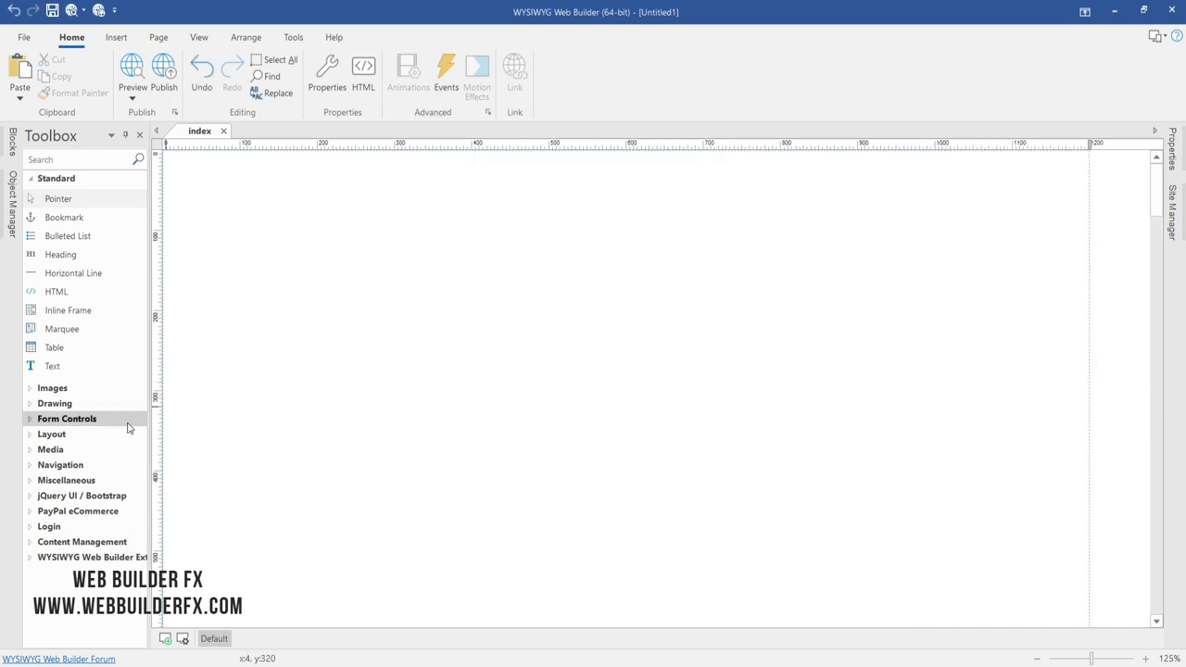
- Insert a layout grid at the top of the page and reduce it to a single 12x column
{"action": "left_click", "coordinate": [37, 434]}
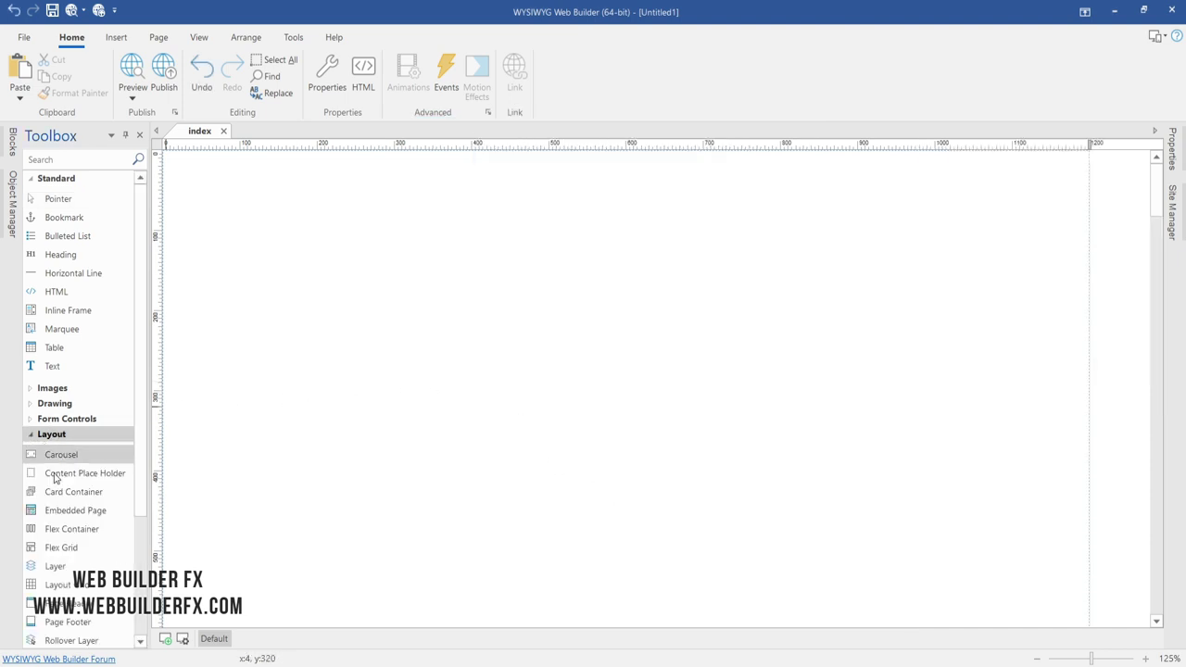
{"action": "left_click", "coordinate": [57, 585]}
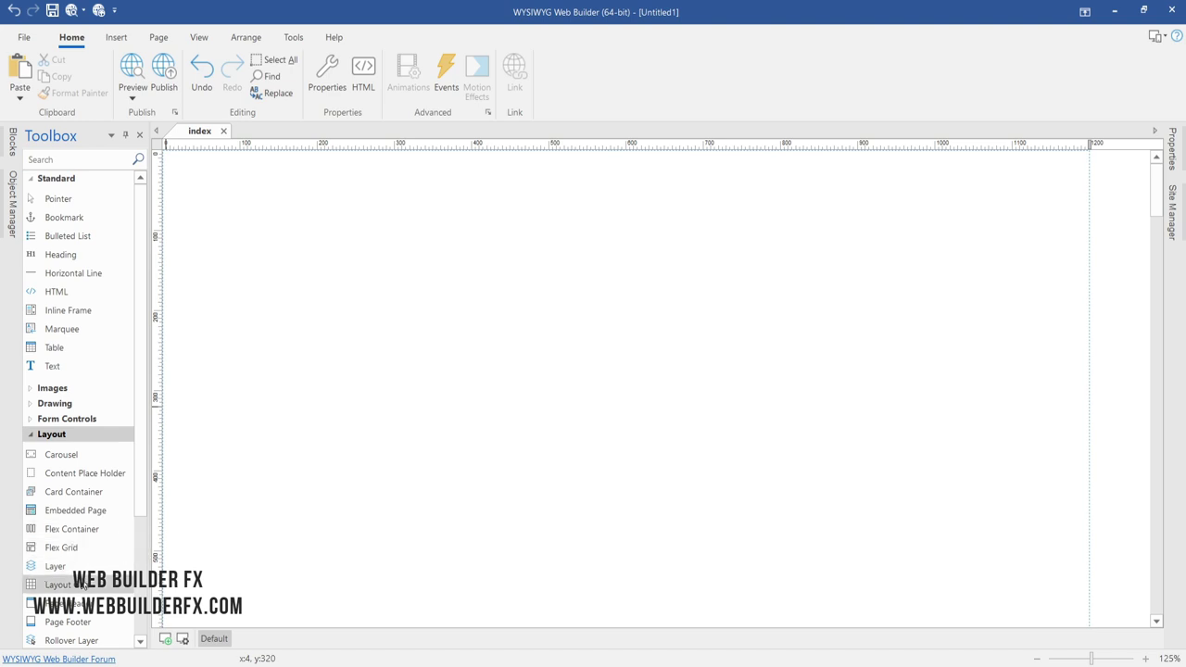
{"action": "left_click", "coordinate": [508, 281]}
{"action": "double_click", "coordinate": [547, 185]}
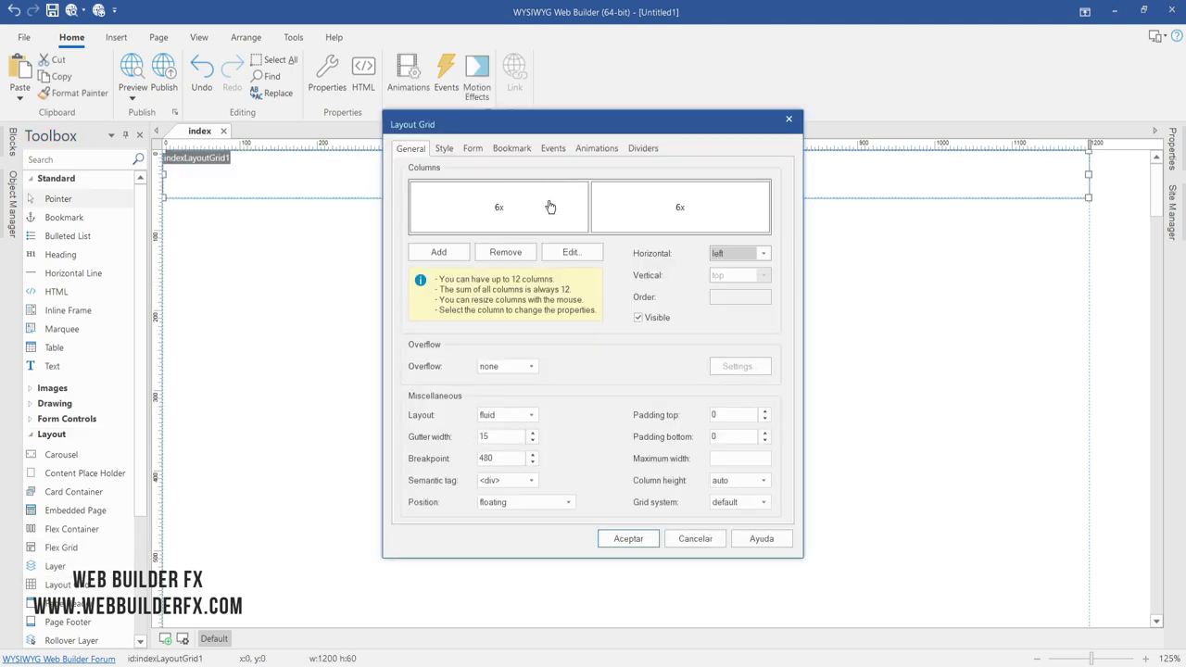
{"action": "left_click", "coordinate": [511, 253]}
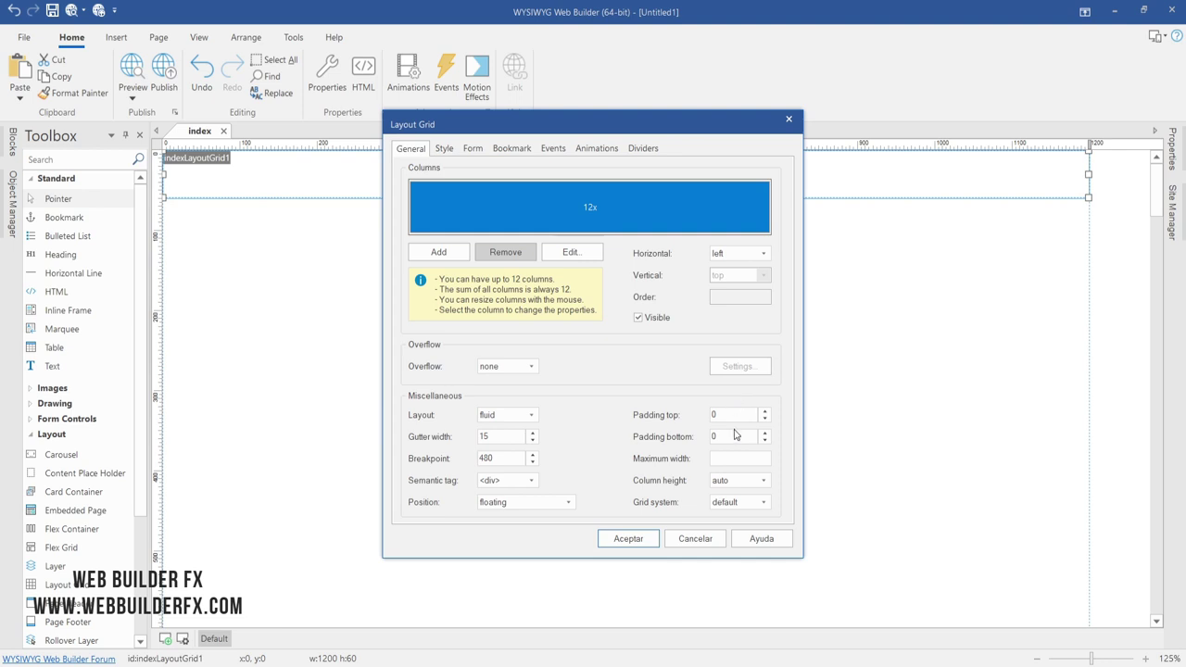
- Set the grid to the flexbox system with a 1200 maximum width, centred horizontally and aligned vertically to the middle
{"action": "left_click", "coordinate": [739, 501]}
{"action": "left_click", "coordinate": [734, 529]}
{"action": "left_click", "coordinate": [723, 458]}
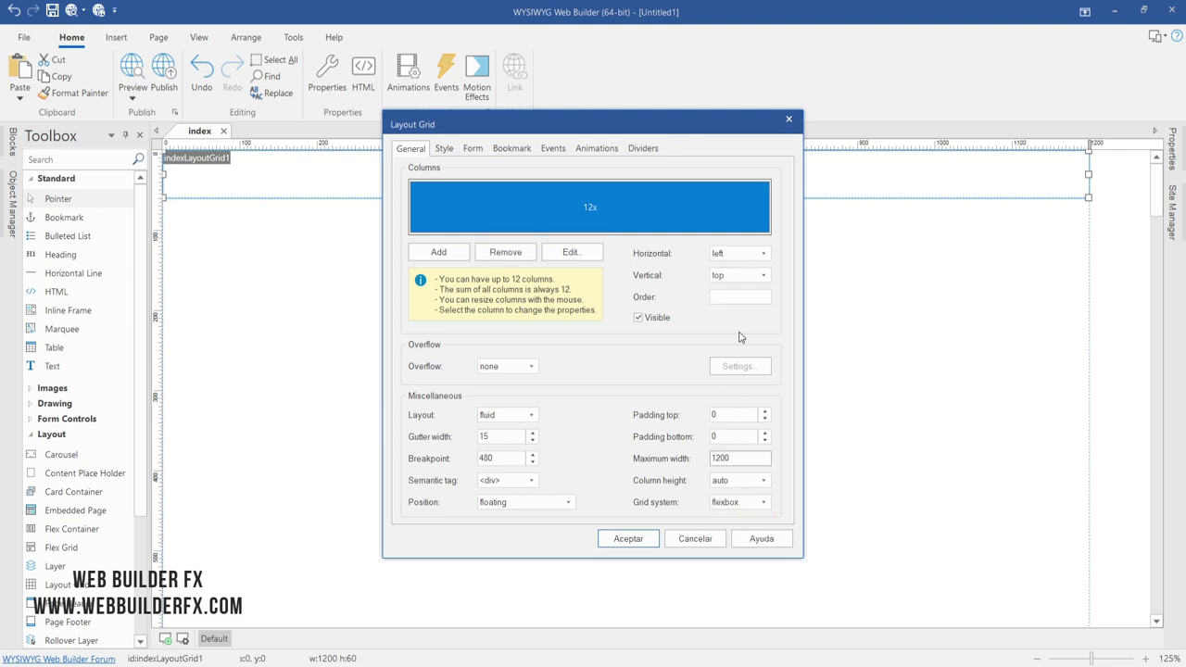
{"action": "left_click", "coordinate": [746, 253]}
{"action": "left_click", "coordinate": [738, 277]}
{"action": "left_click", "coordinate": [741, 275]}
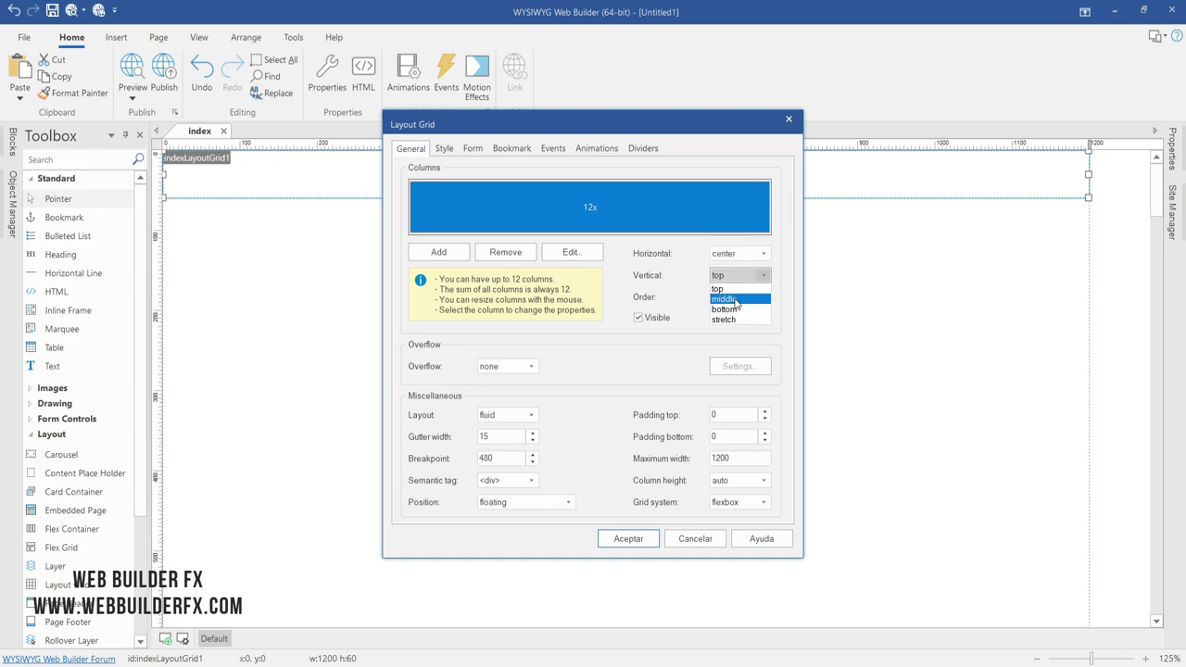
{"action": "left_click", "coordinate": [736, 301]}
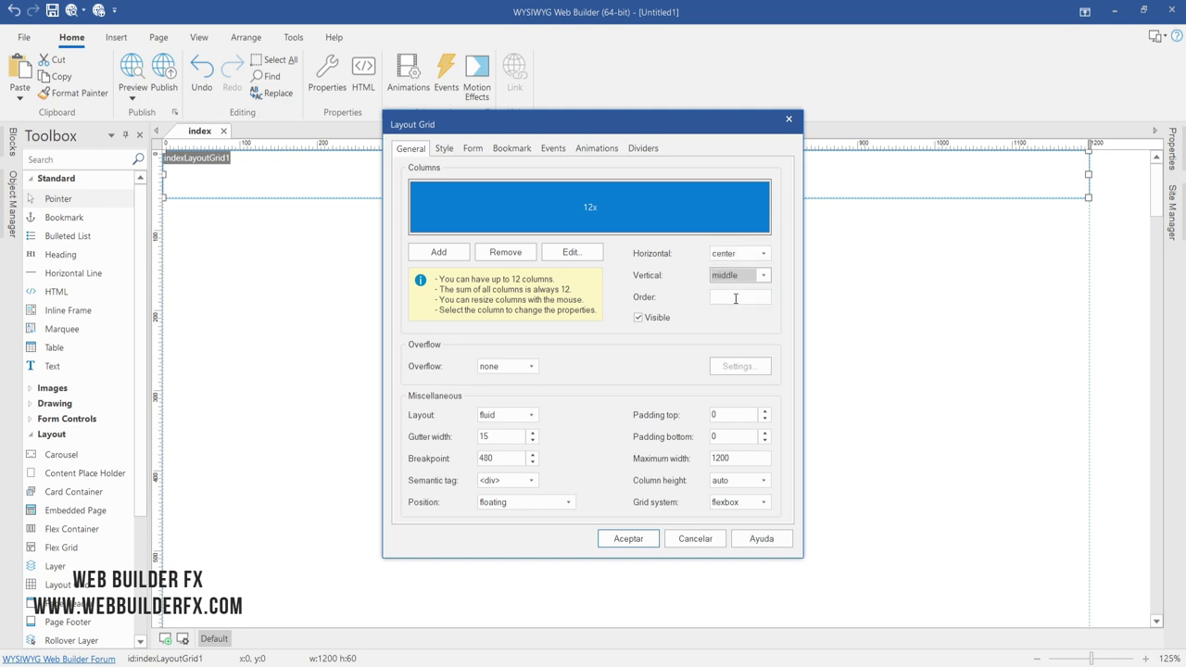
- Give the layout grid a top padding of 20 and apply the grid settings
{"action": "left_click", "coordinate": [717, 415]}
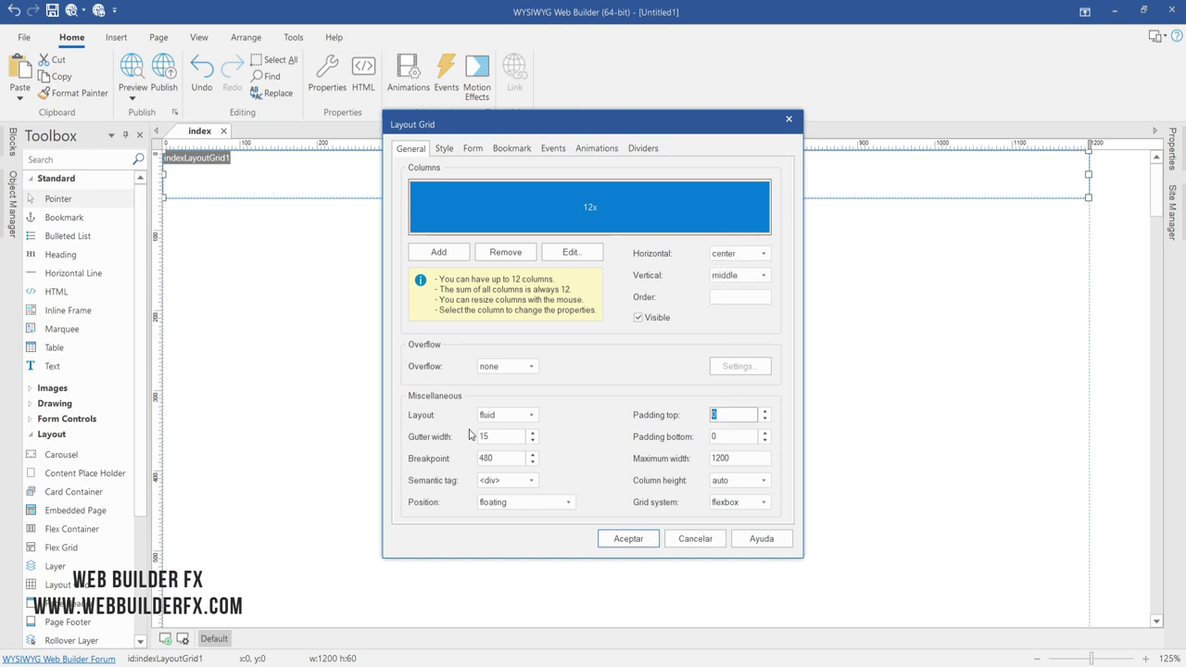
{"action": "type", "text": "20"}
{"action": "left_click", "coordinate": [731, 432]}
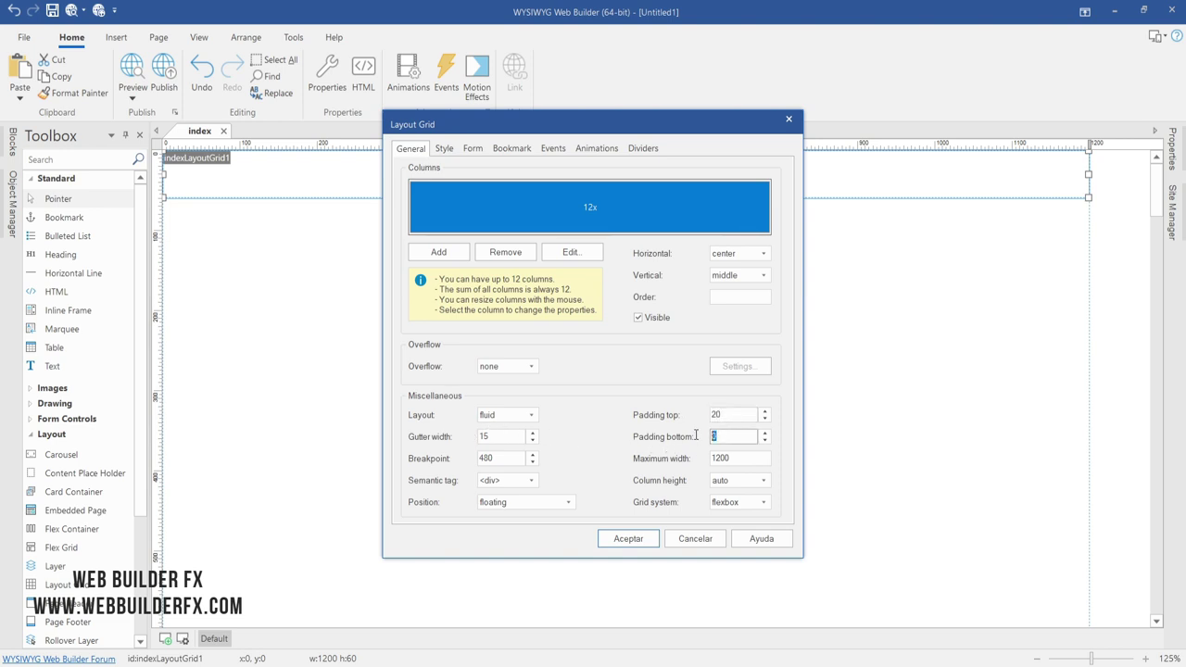
{"action": "left_click", "coordinate": [630, 538]}
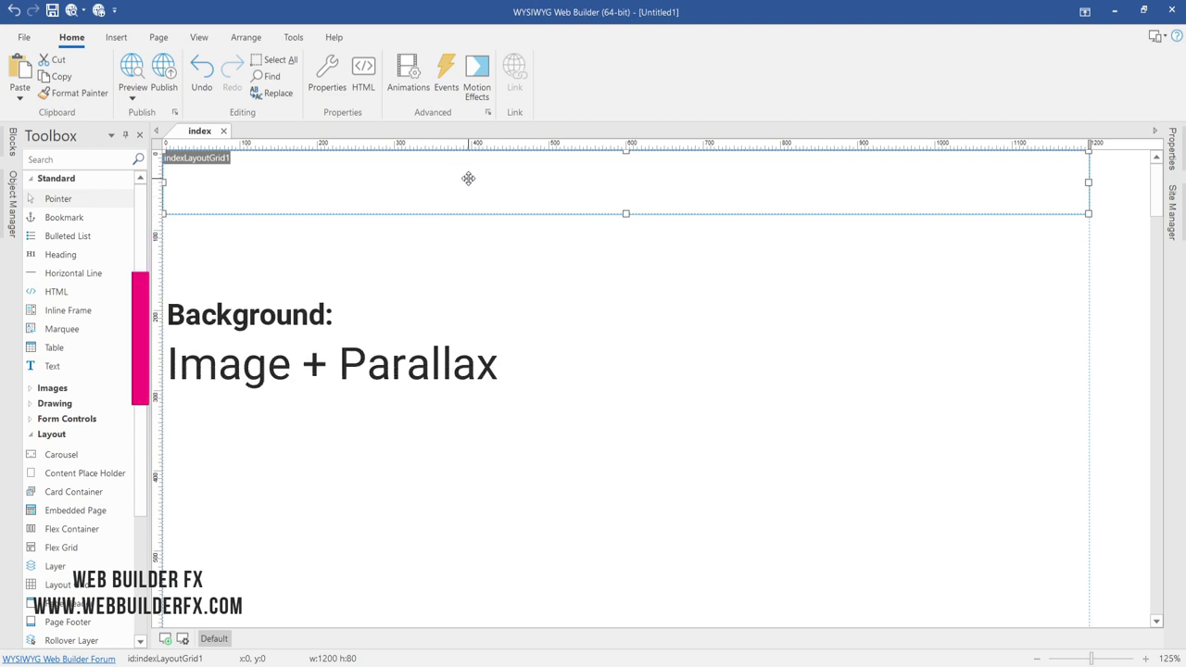
- Give the layout grid an image background using guitar-2925274_1920 from the IMGS folder
{"action": "double_click", "coordinate": [468, 178]}
{"action": "left_click", "coordinate": [444, 148]}
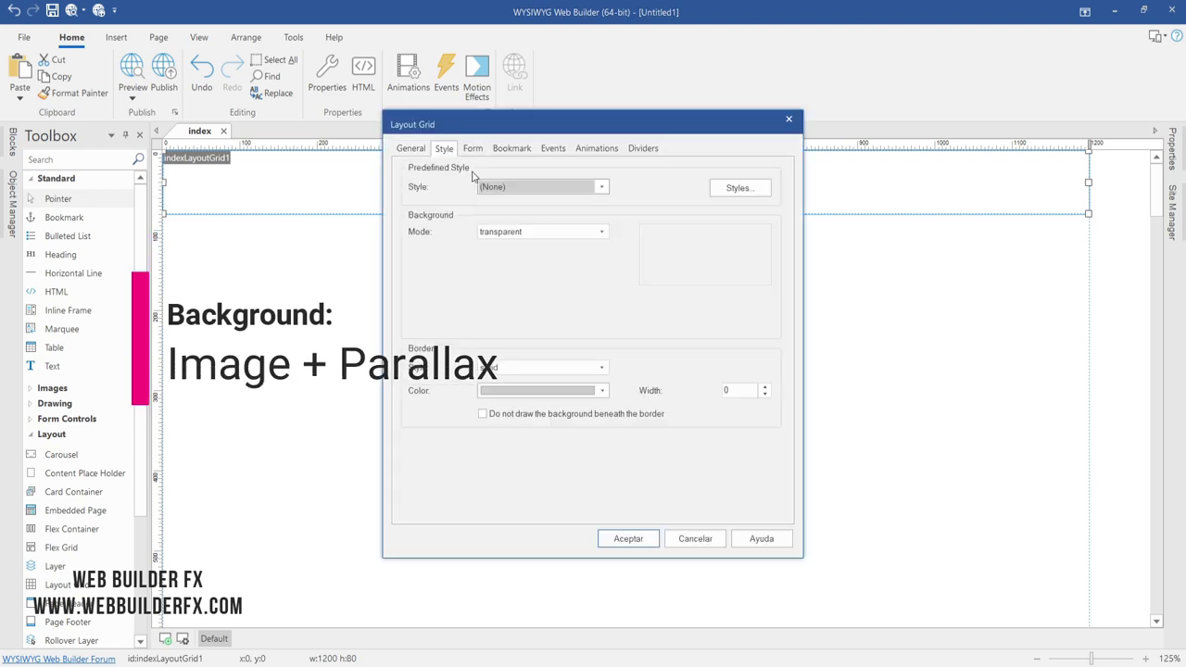
{"action": "left_click", "coordinate": [509, 231]}
{"action": "left_click", "coordinate": [517, 271]}
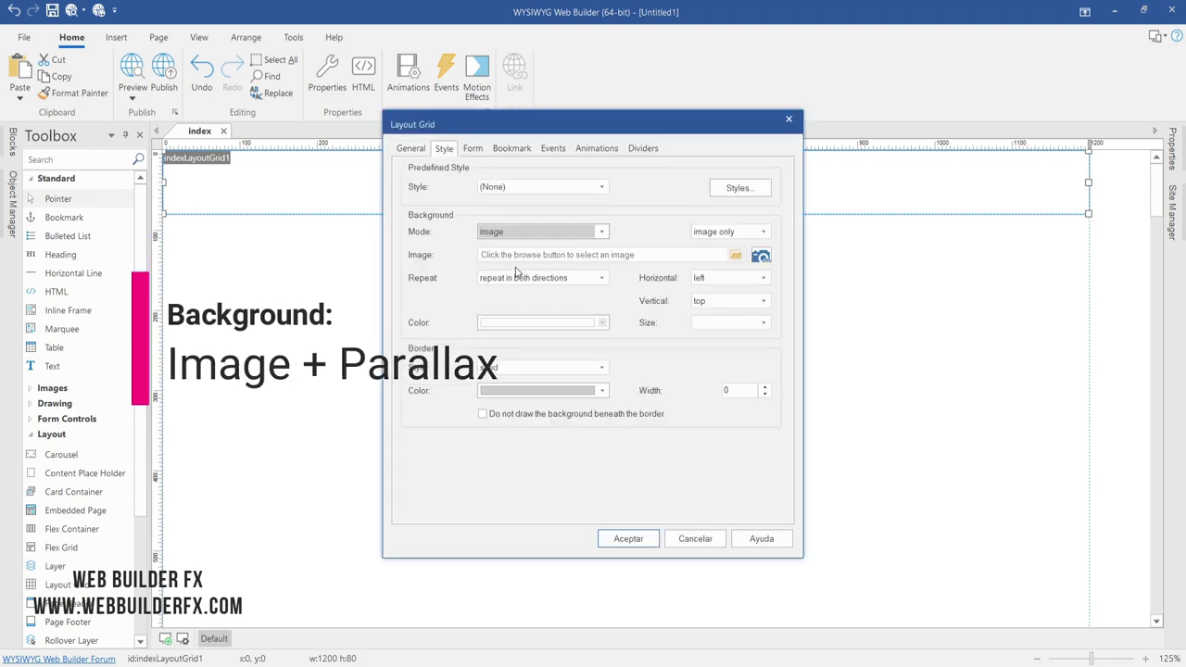
{"action": "left_click", "coordinate": [736, 256]}
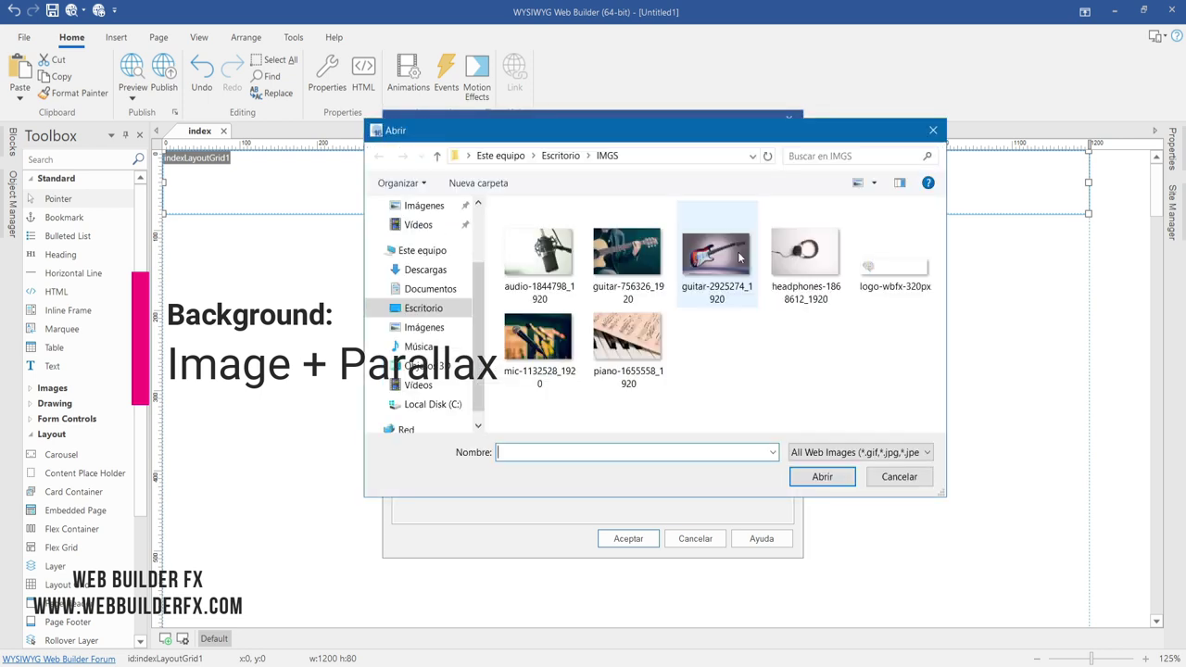
{"action": "left_click", "coordinate": [709, 262]}
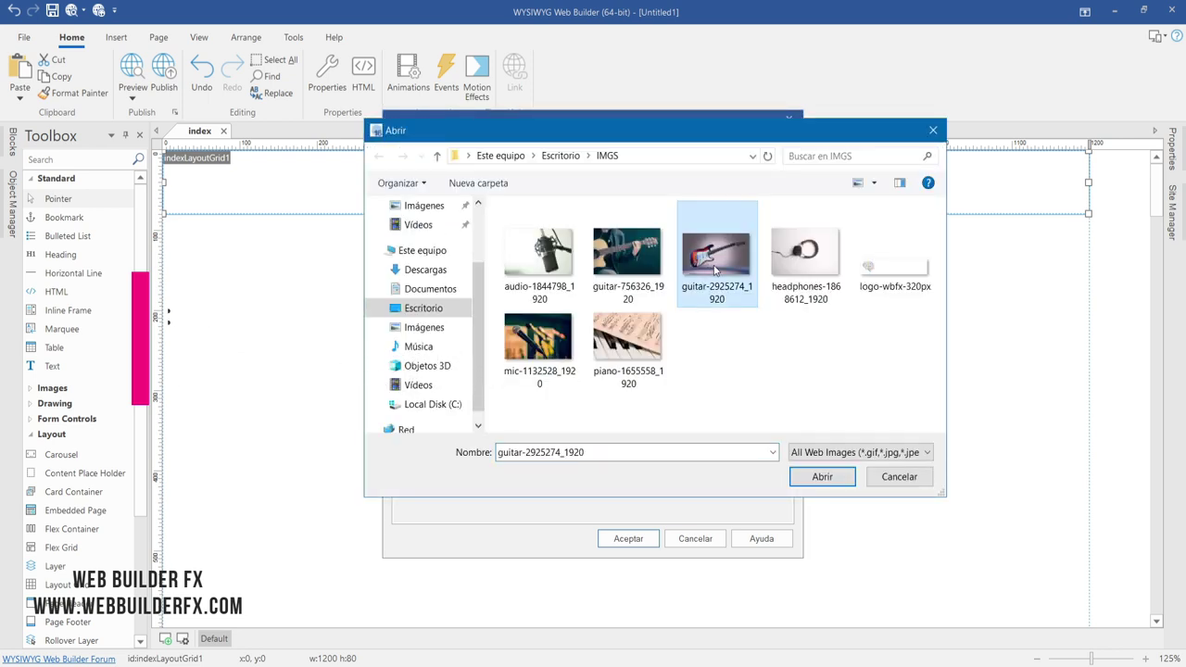
{"action": "double_click", "coordinate": [714, 271]}
- Centre the grid's background image horizontally and vertically, and set its size to parallax
{"action": "left_click", "coordinate": [711, 277]}
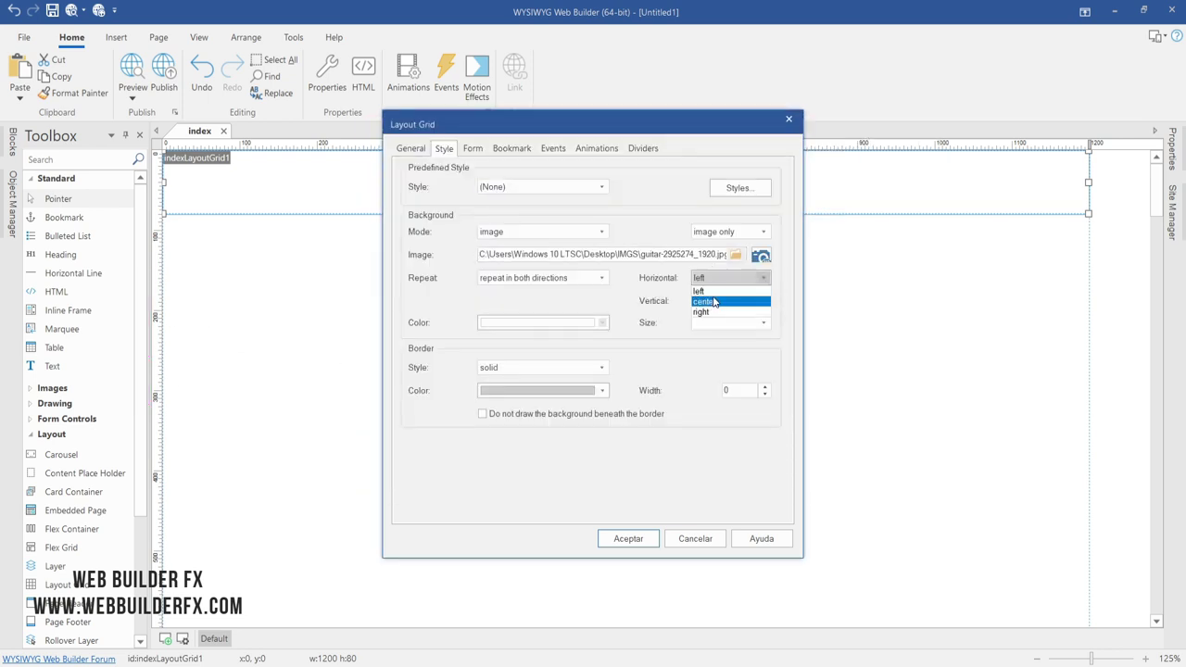
{"action": "left_click", "coordinate": [715, 301]}
{"action": "left_click", "coordinate": [716, 302]}
{"action": "left_click", "coordinate": [718, 324]}
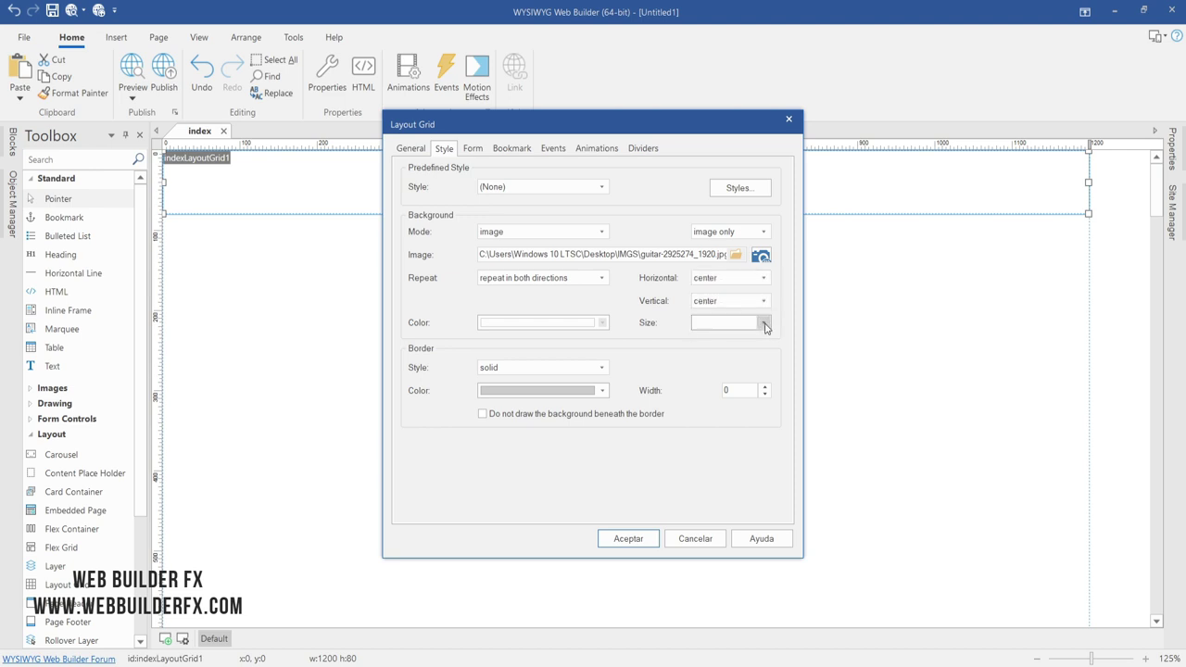
{"action": "left_click", "coordinate": [763, 322]}
{"action": "left_click", "coordinate": [720, 378]}
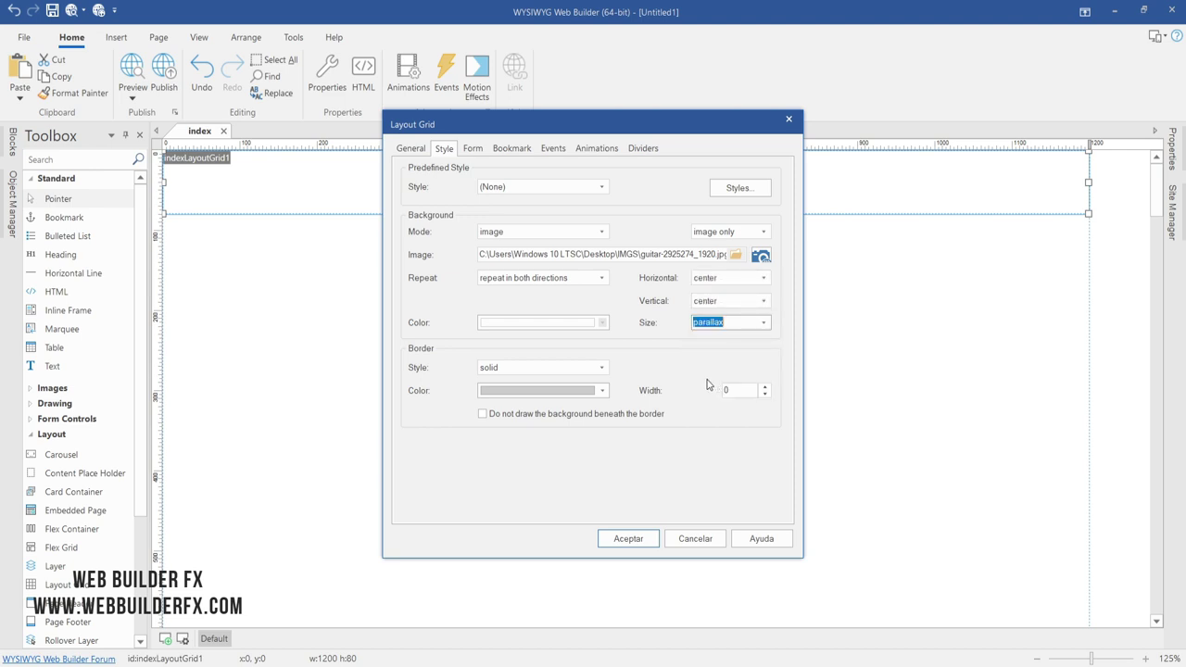
{"action": "left_click", "coordinate": [622, 540]}
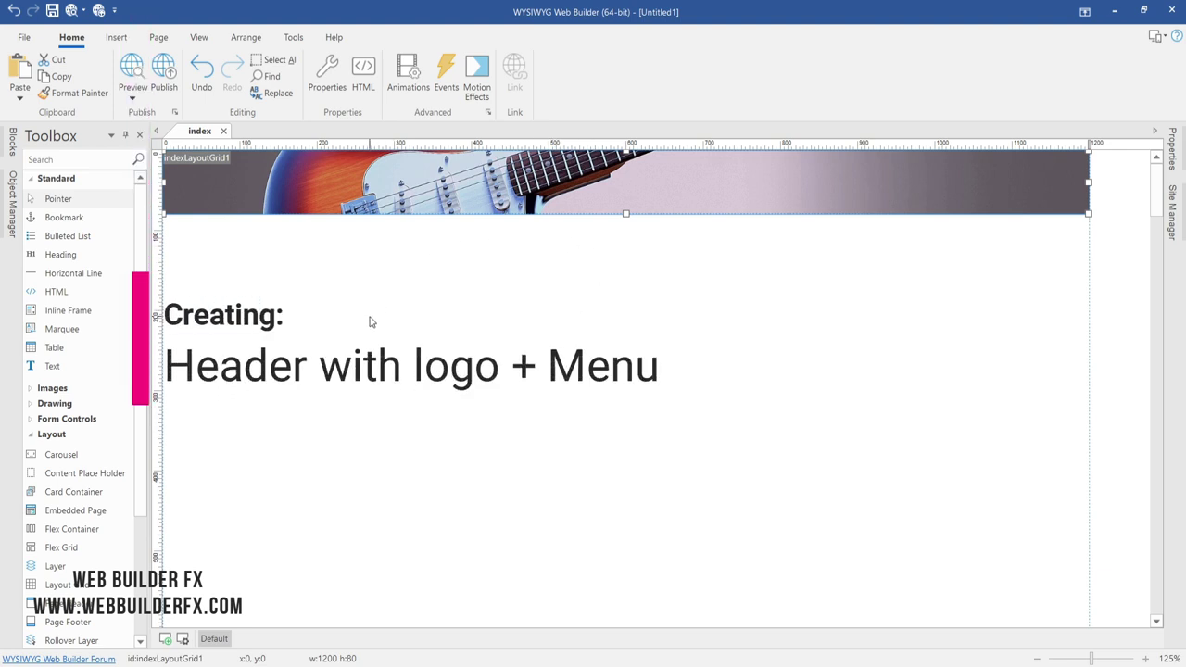
- Add a second layout grid below the first and place the logo-wbfx-320px image in its first column
{"action": "left_click_drag", "start_coordinate": [57, 585], "coordinate": [574, 222]}
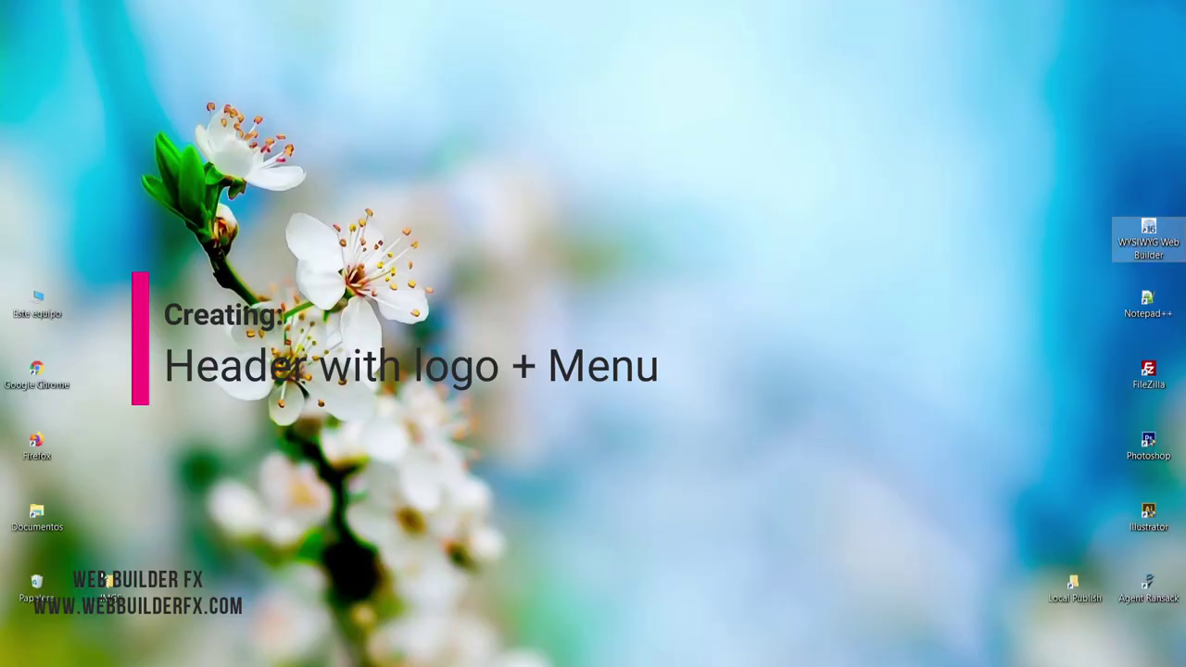
{"action": "double_click", "coordinate": [110, 583]}
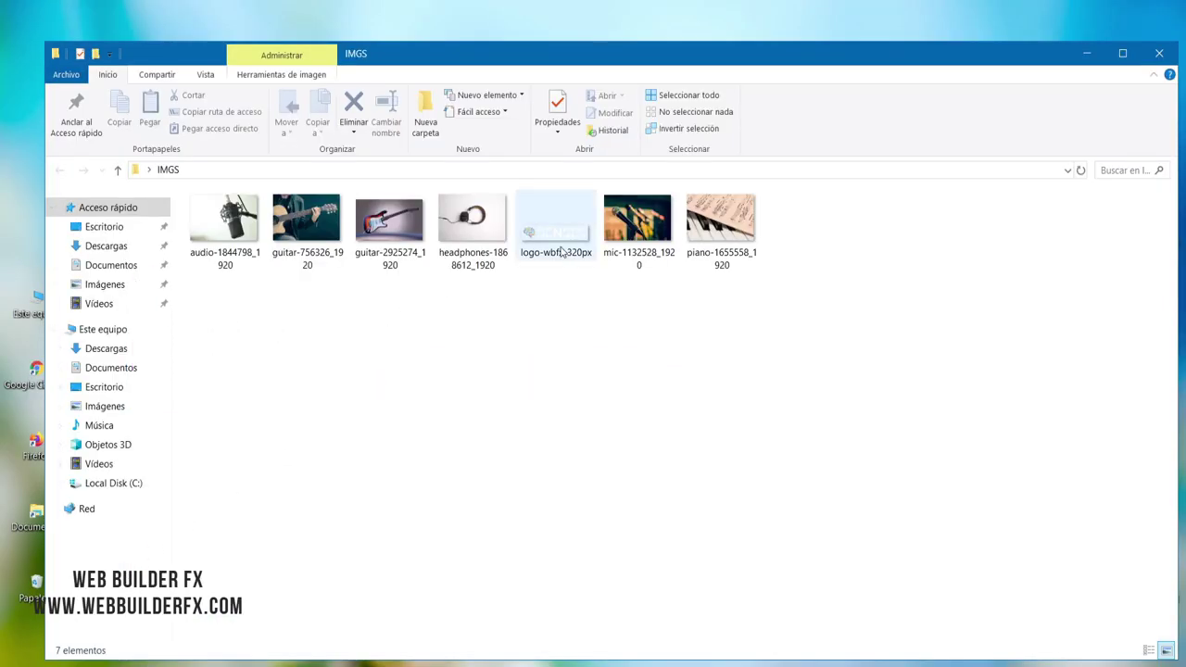
{"action": "left_click_drag", "start_coordinate": [560, 248], "coordinate": [368, 257]}
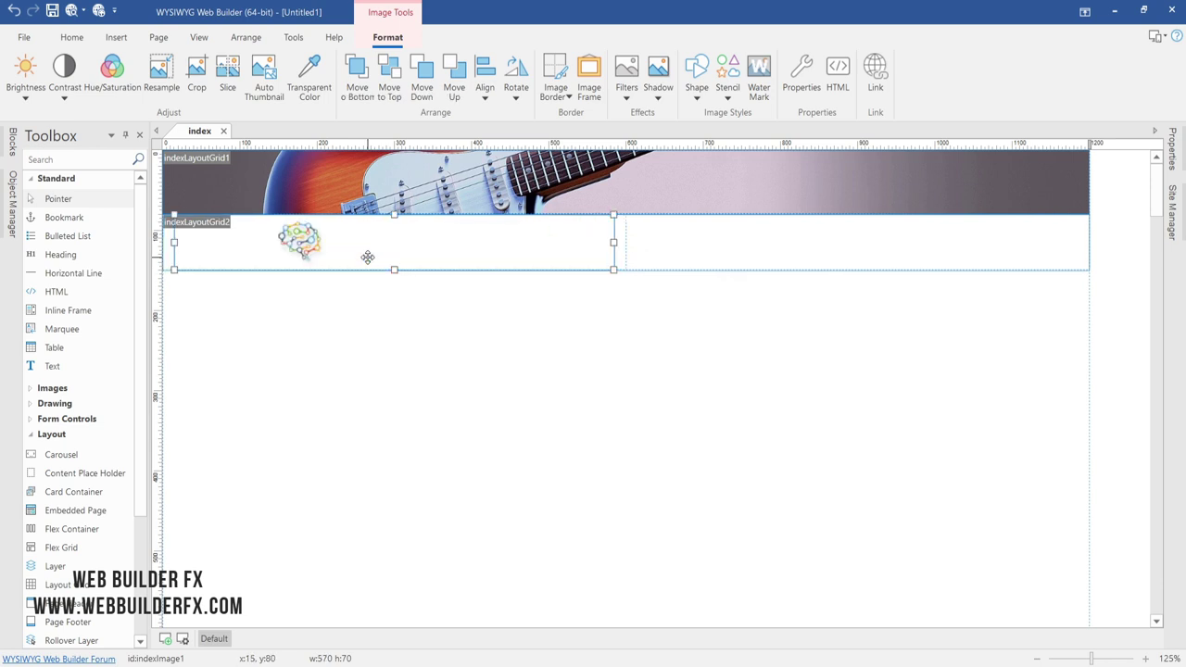
- Reduce the logo image's maximum width and move the second layout grid inside the guitar-background grid
{"action": "double_click", "coordinate": [368, 256]}
{"action": "double_click", "coordinate": [727, 397]}
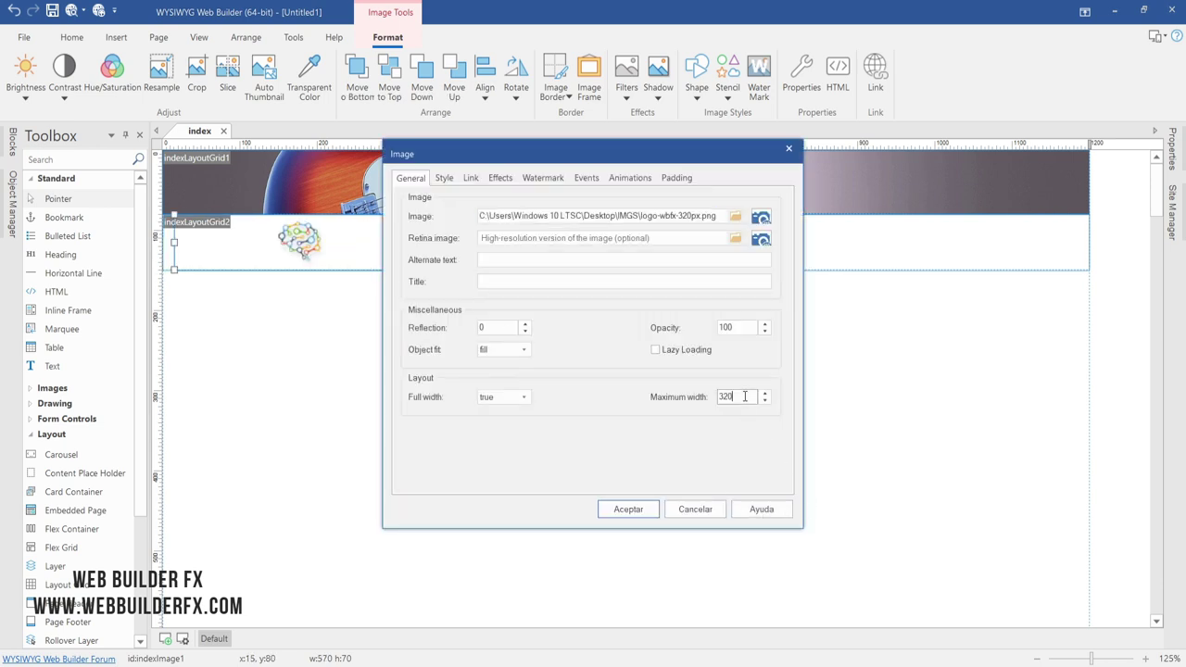
{"action": "type", "text": "2"}
{"action": "left_click", "coordinate": [633, 510]}
{"action": "left_click_drag", "start_coordinate": [626, 227], "coordinate": [629, 197]}
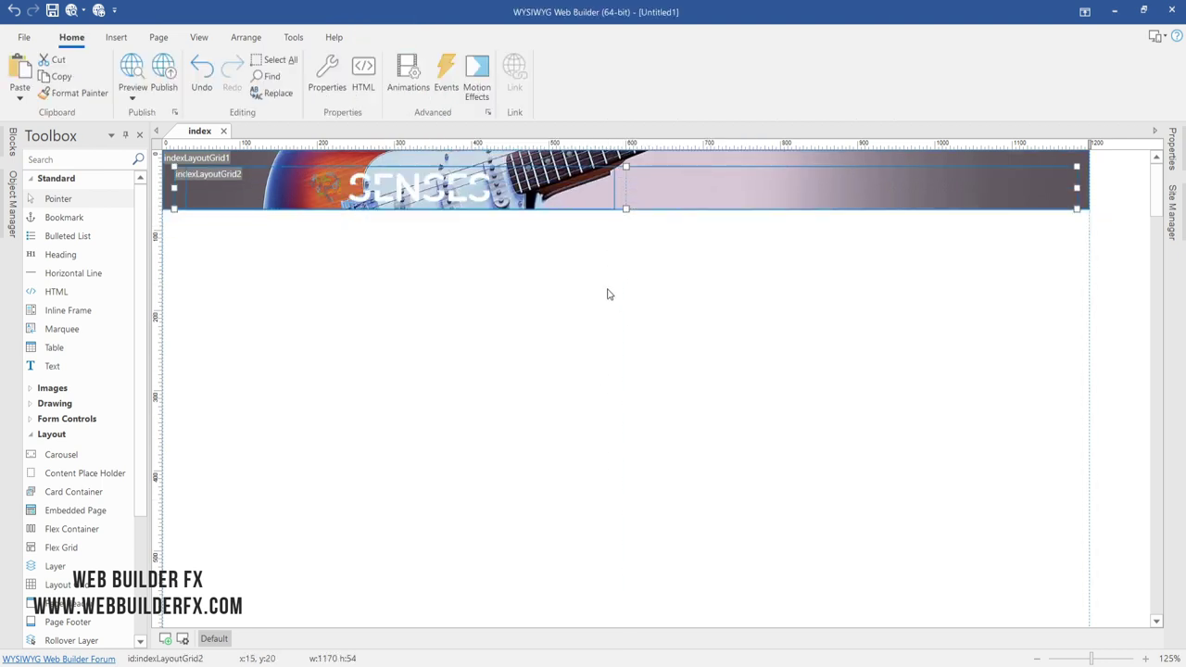
- Change the outer grid's background to image + overlay, using black with an alpha of 184
{"action": "double_click", "coordinate": [590, 157]}
{"action": "left_click", "coordinate": [445, 148]}
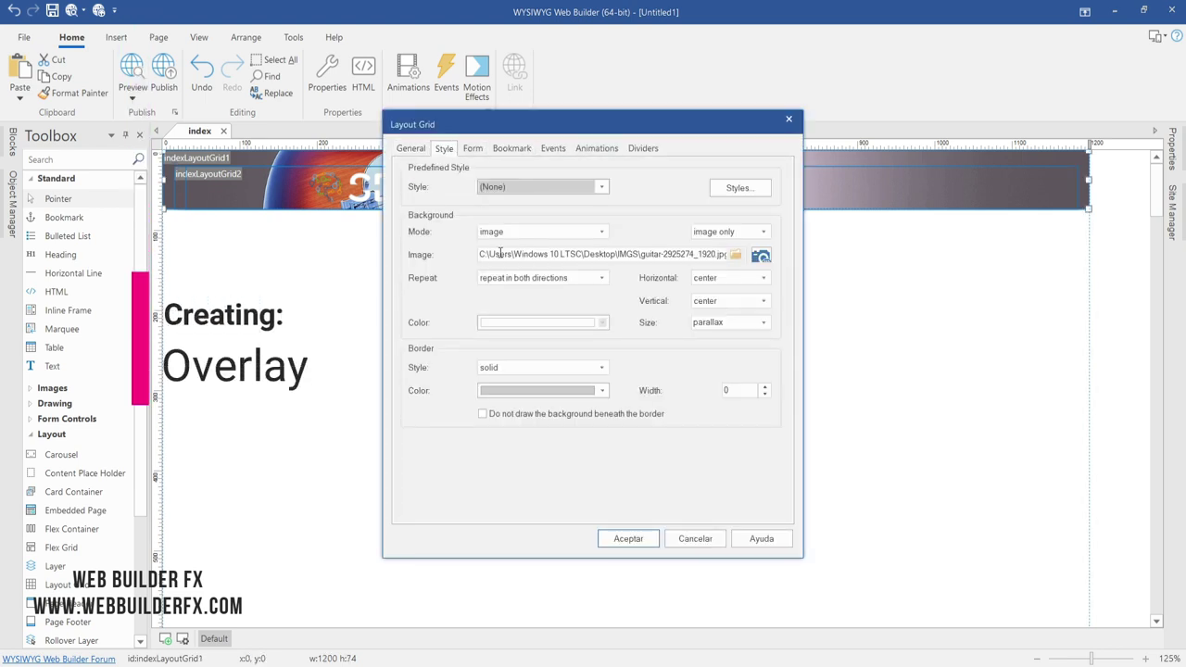
{"action": "left_click", "coordinate": [718, 232]}
{"action": "left_click", "coordinate": [727, 270]}
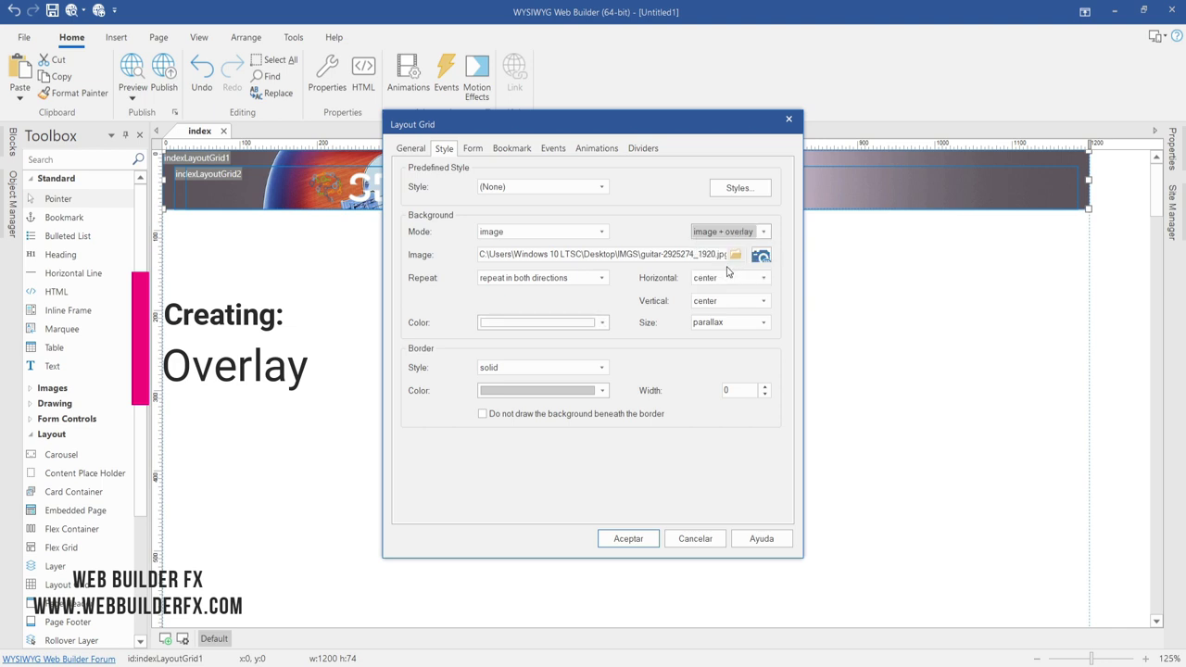
{"action": "left_click", "coordinate": [558, 322]}
{"action": "left_click", "coordinate": [490, 343]}
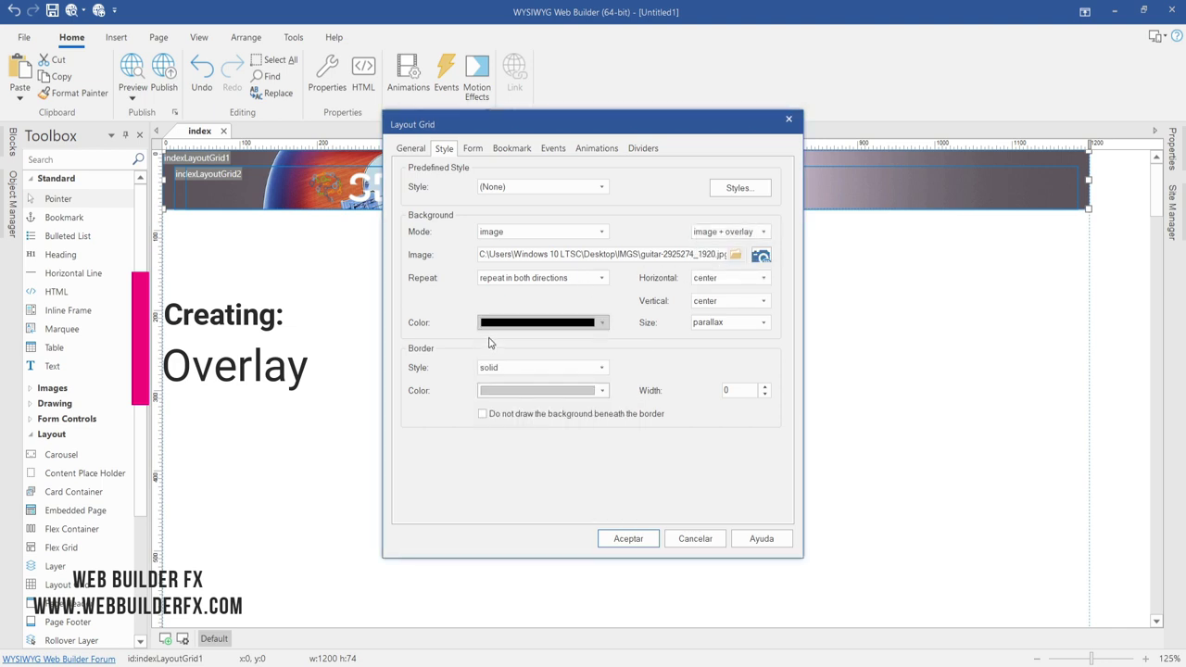
{"action": "left_click", "coordinate": [501, 324]}
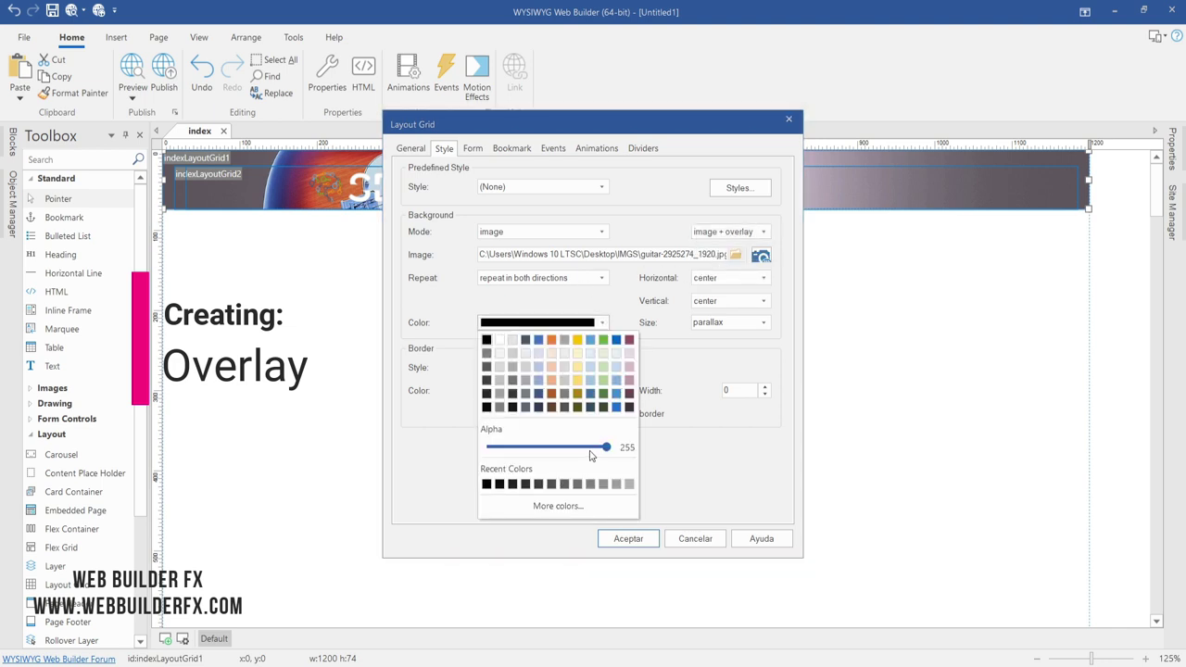
{"action": "left_click_drag", "start_coordinate": [587, 452], "coordinate": [575, 449]}
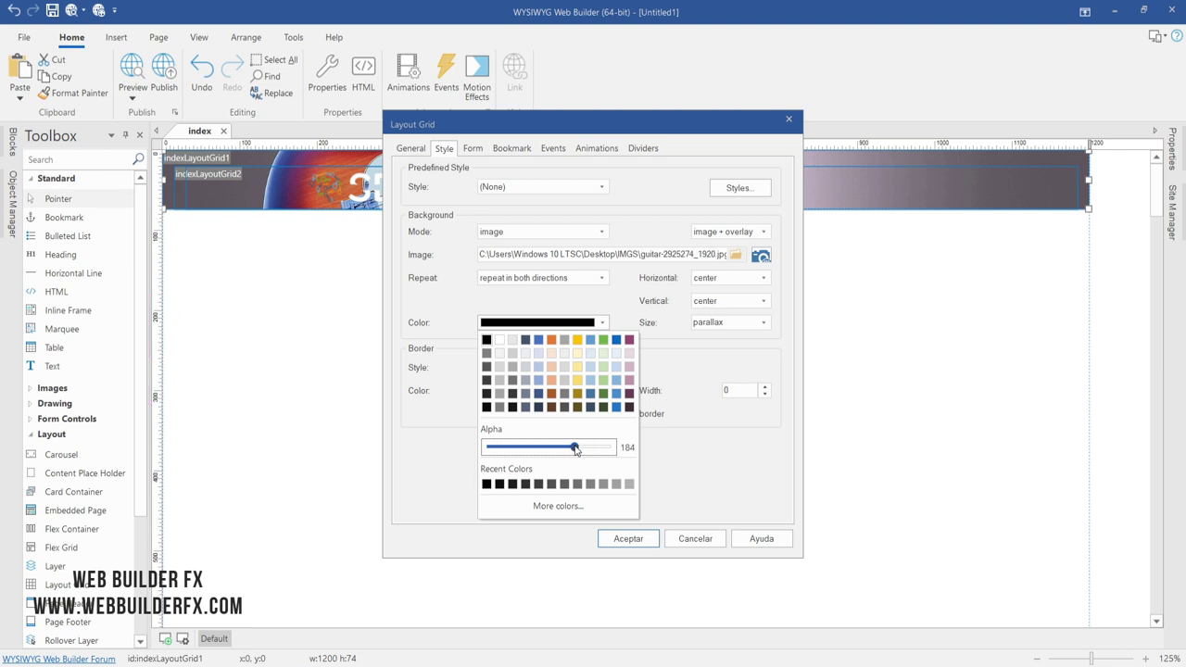
{"action": "left_click", "coordinate": [668, 463]}
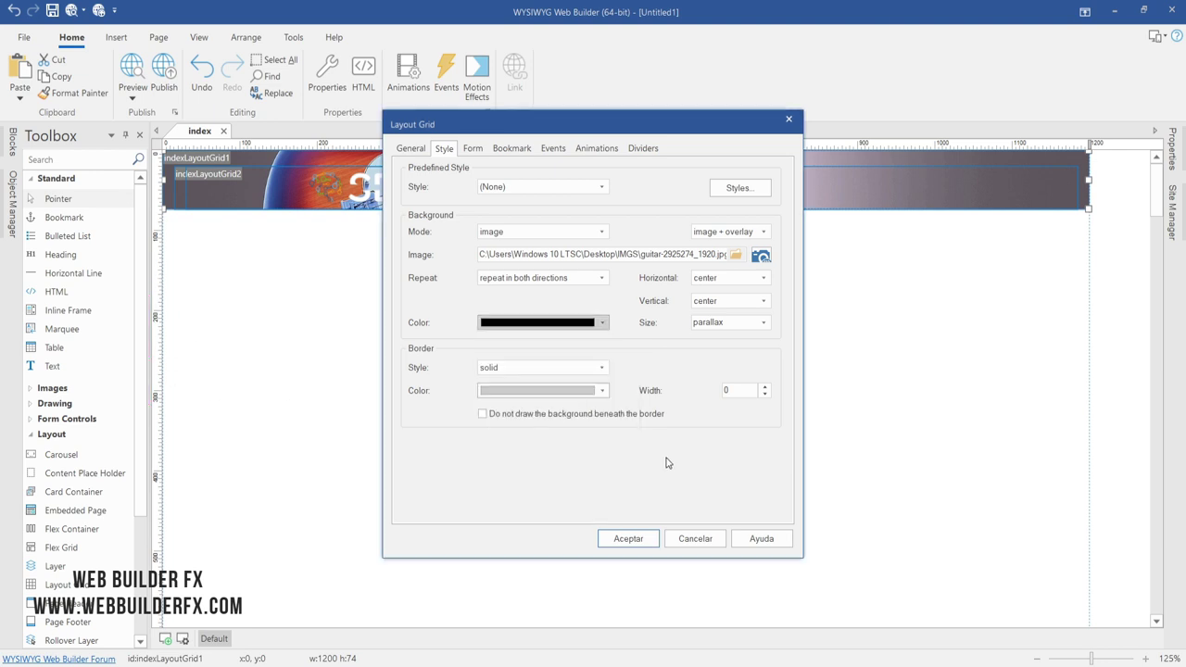
{"action": "left_click", "coordinate": [646, 538]}
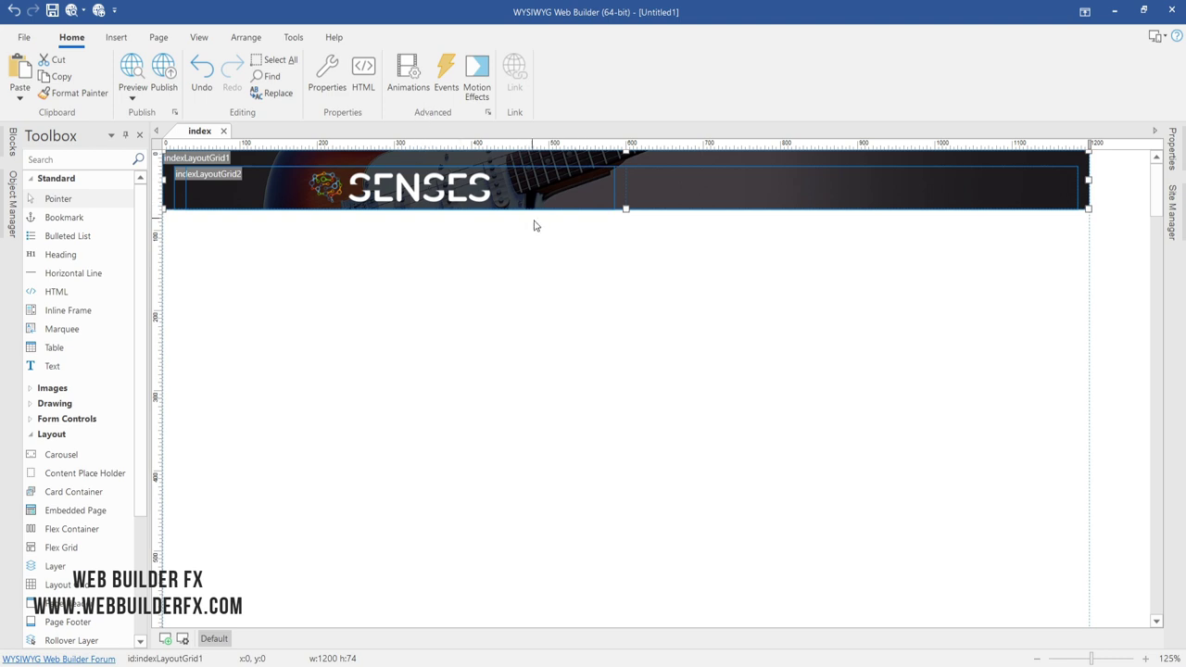
- Add a Responsive Menu below the header grids and widen it to about 623 px
{"action": "scroll", "coordinate": [104, 534], "scroll_direction": "down", "scroll_amount": 2}
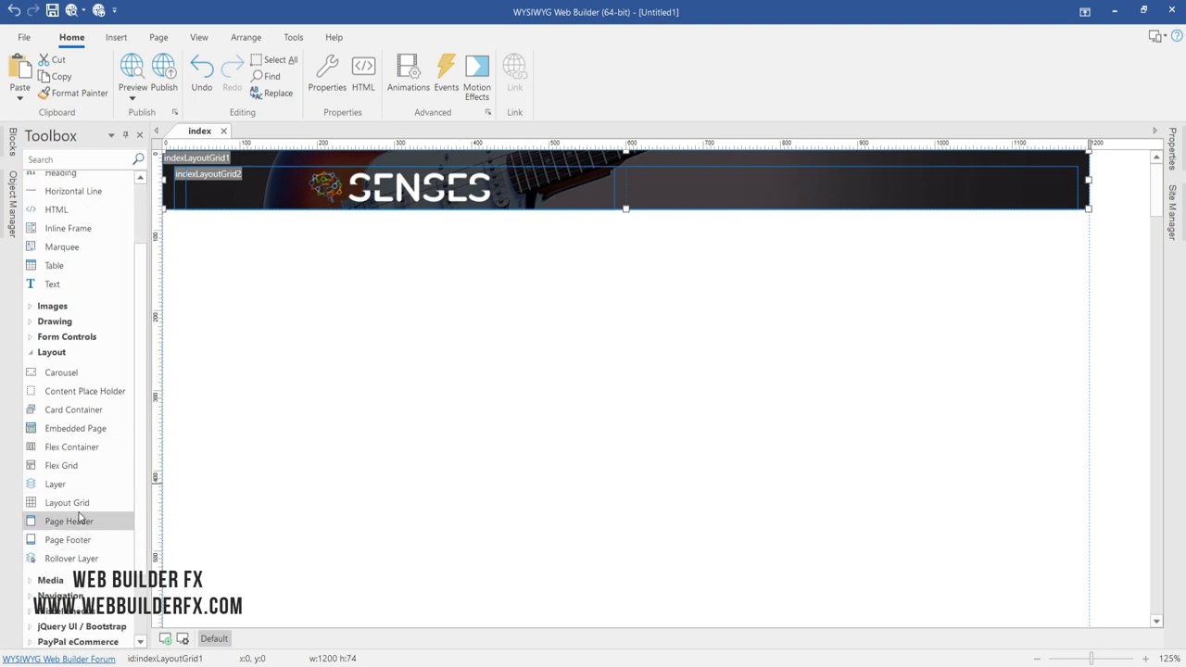
{"action": "scroll", "coordinate": [84, 498], "scroll_direction": "down", "scroll_amount": 2}
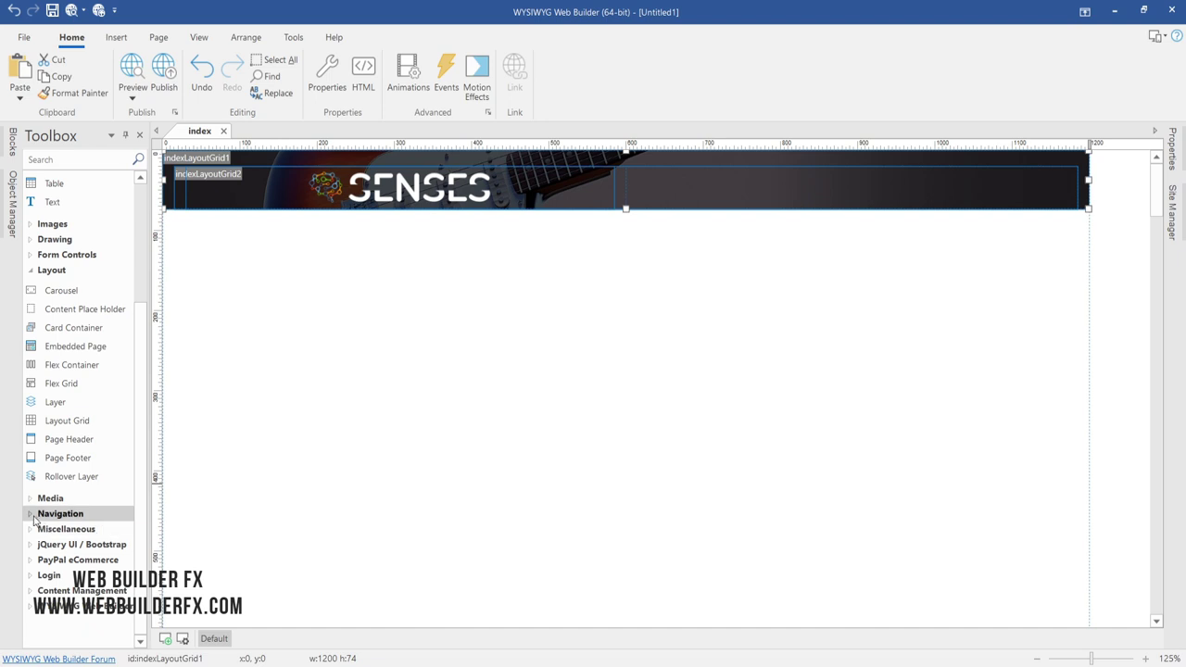
{"action": "left_click", "coordinate": [57, 513]}
{"action": "scroll", "coordinate": [60, 508], "scroll_direction": "down", "scroll_amount": 3}
{"action": "scroll", "coordinate": [59, 503], "scroll_direction": "down", "scroll_amount": 3}
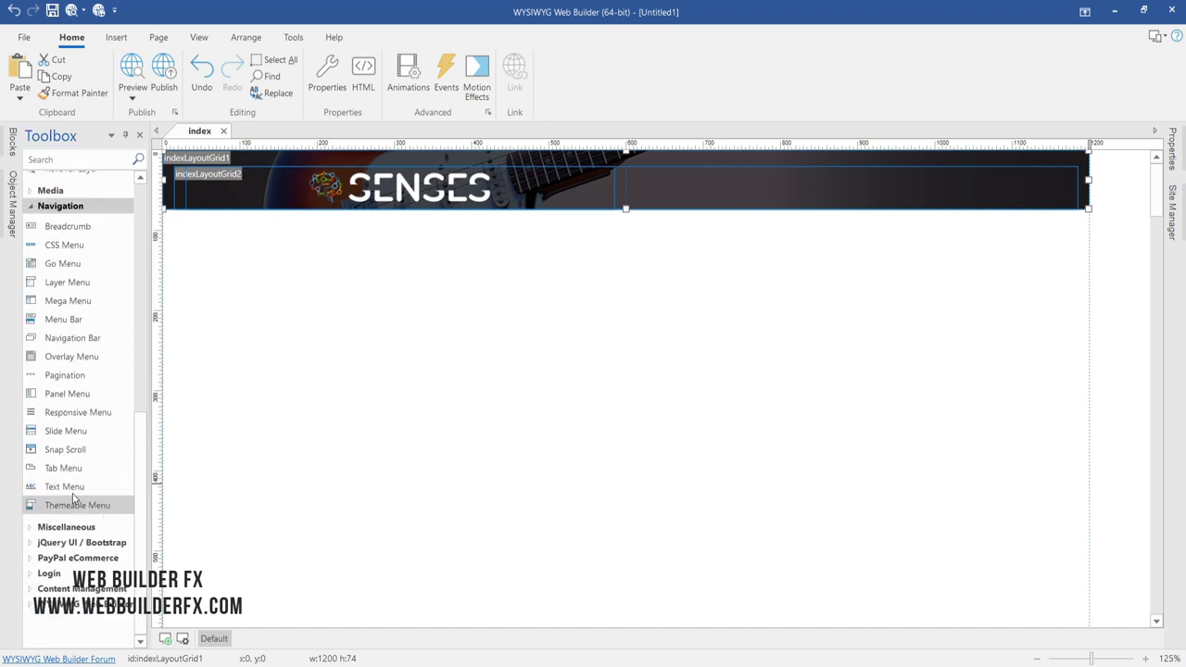
{"action": "left_click_drag", "start_coordinate": [95, 412], "coordinate": [492, 335]}
{"action": "left_click_drag", "start_coordinate": [575, 376], "coordinate": [973, 366]}
- Remove all the default items from the responsive menu
{"action": "double_click", "coordinate": [774, 363]}
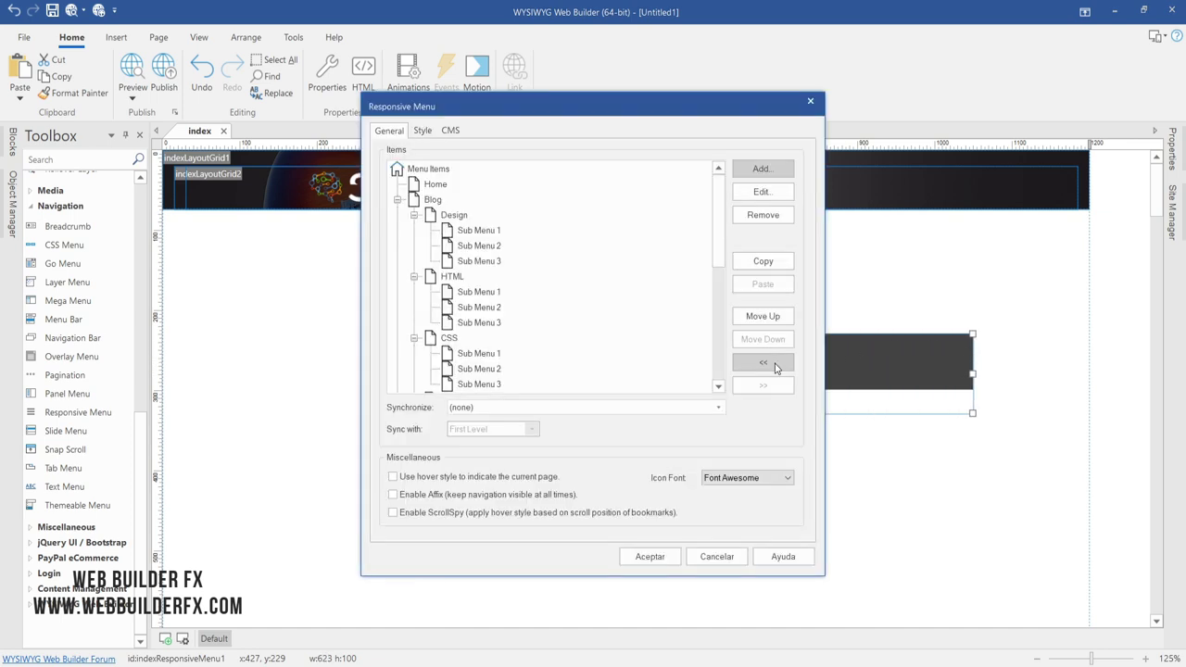
{"action": "left_click", "coordinate": [433, 201]}
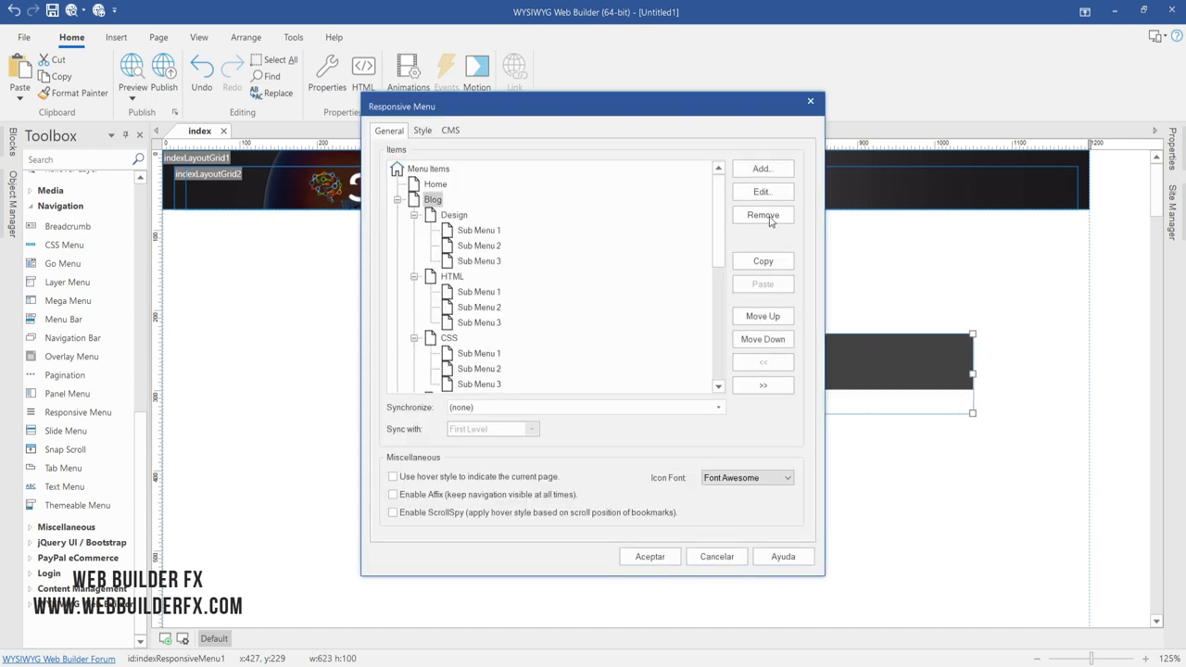
{"action": "left_click", "coordinate": [769, 218]}
{"action": "left_click", "coordinate": [772, 217]}
{"action": "left_click", "coordinate": [774, 217]}
{"action": "left_click", "coordinate": [775, 216]}
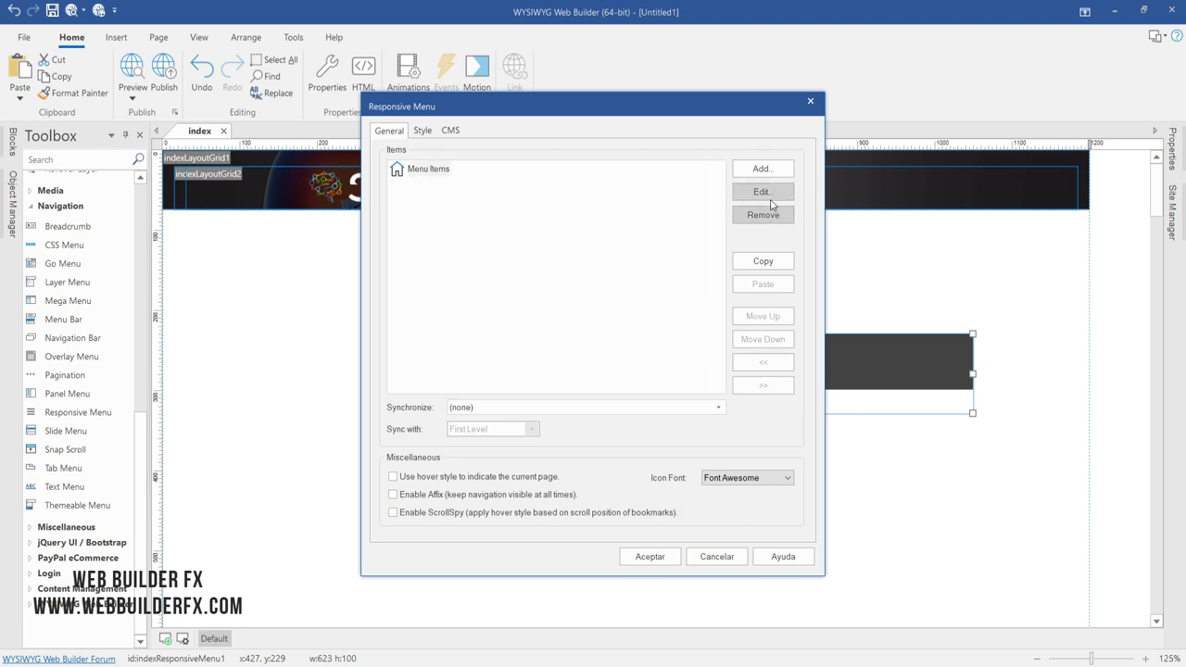
- Add the menu items Home, Instruments and Courses to the responsive menu
{"action": "left_click", "coordinate": [766, 170]}
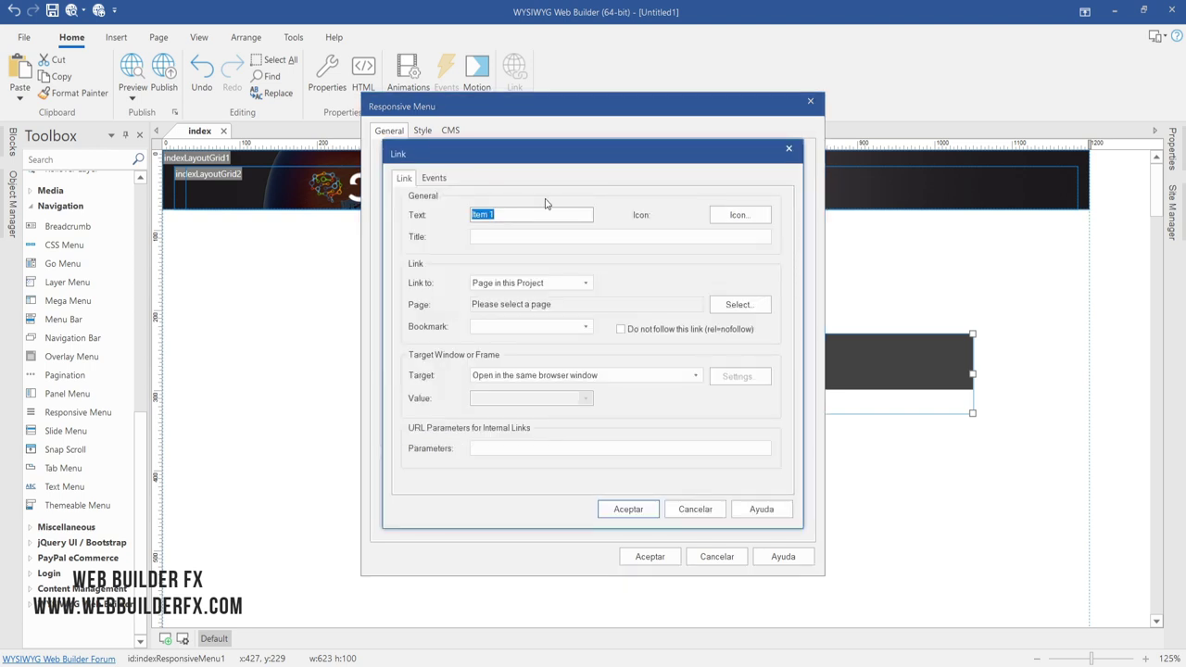
{"action": "type", "text": "Home"}
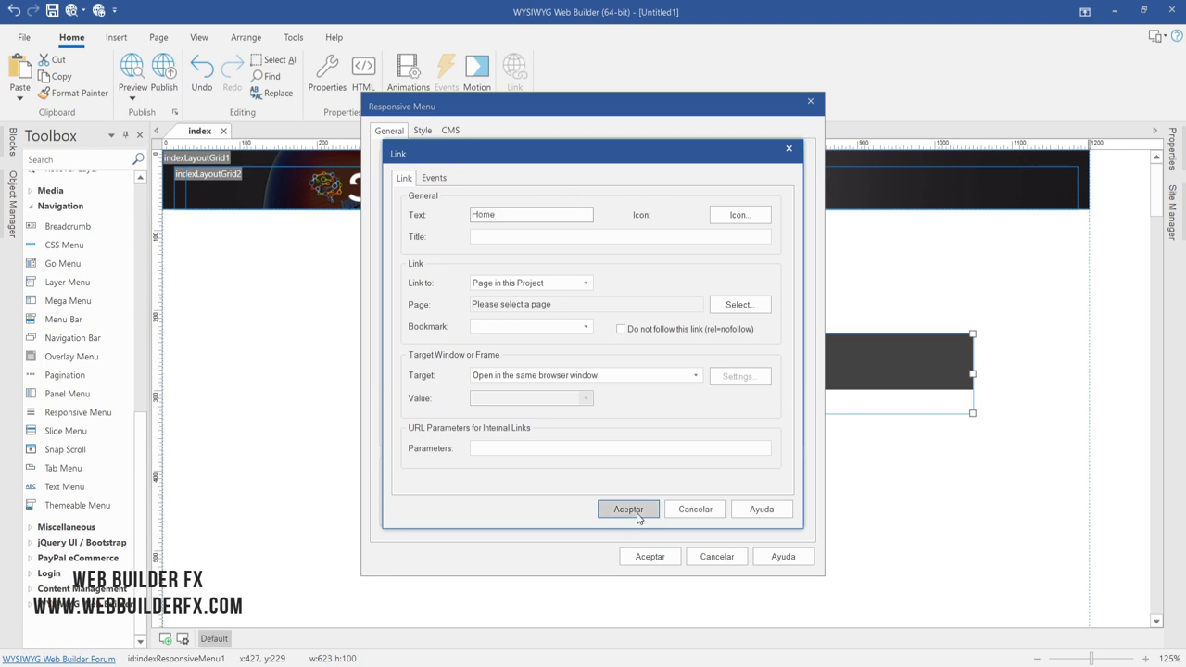
{"action": "left_click", "coordinate": [628, 509]}
{"action": "left_click", "coordinate": [766, 171]}
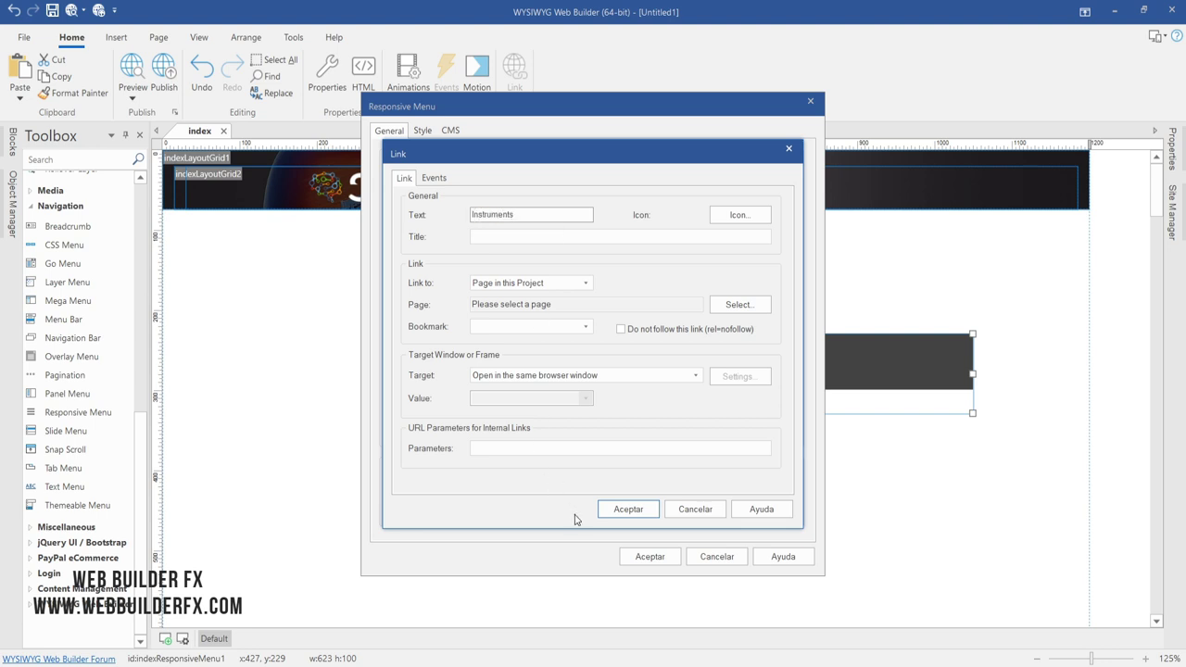
{"action": "left_click", "coordinate": [621, 509]}
{"action": "left_click", "coordinate": [751, 171]}
{"action": "type", "text": "Courses"}
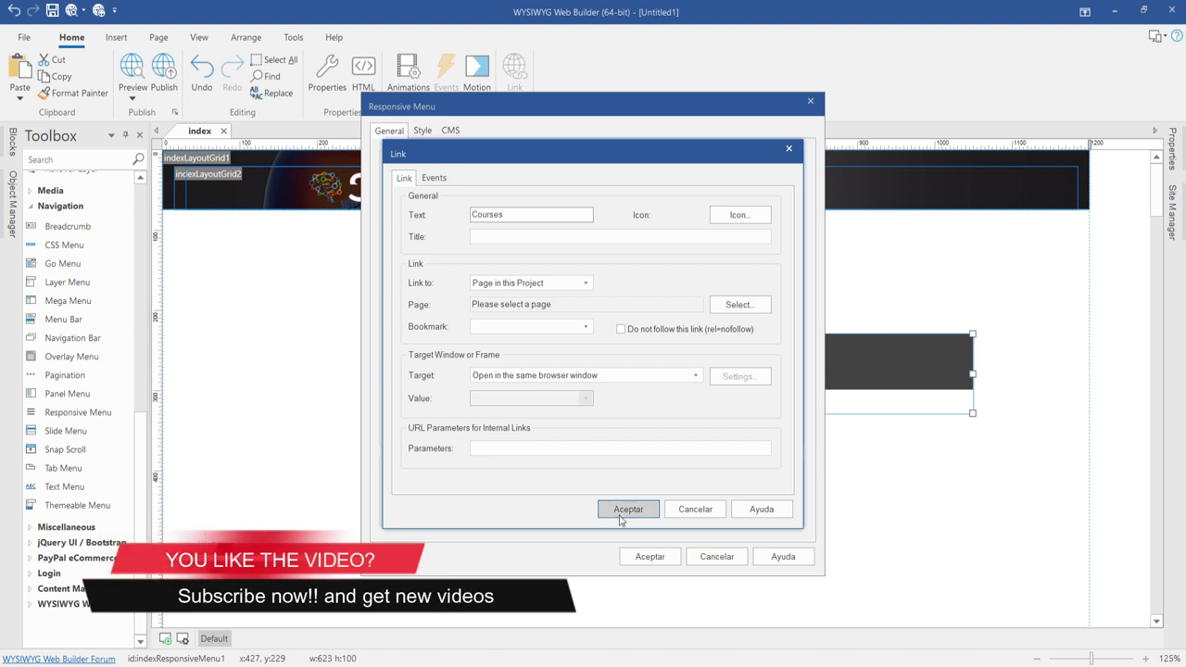
{"action": "left_click", "coordinate": [622, 509]}
- Add the menu items FAQ and Contact and apply the menu's item list
{"action": "left_click", "coordinate": [776, 167]}
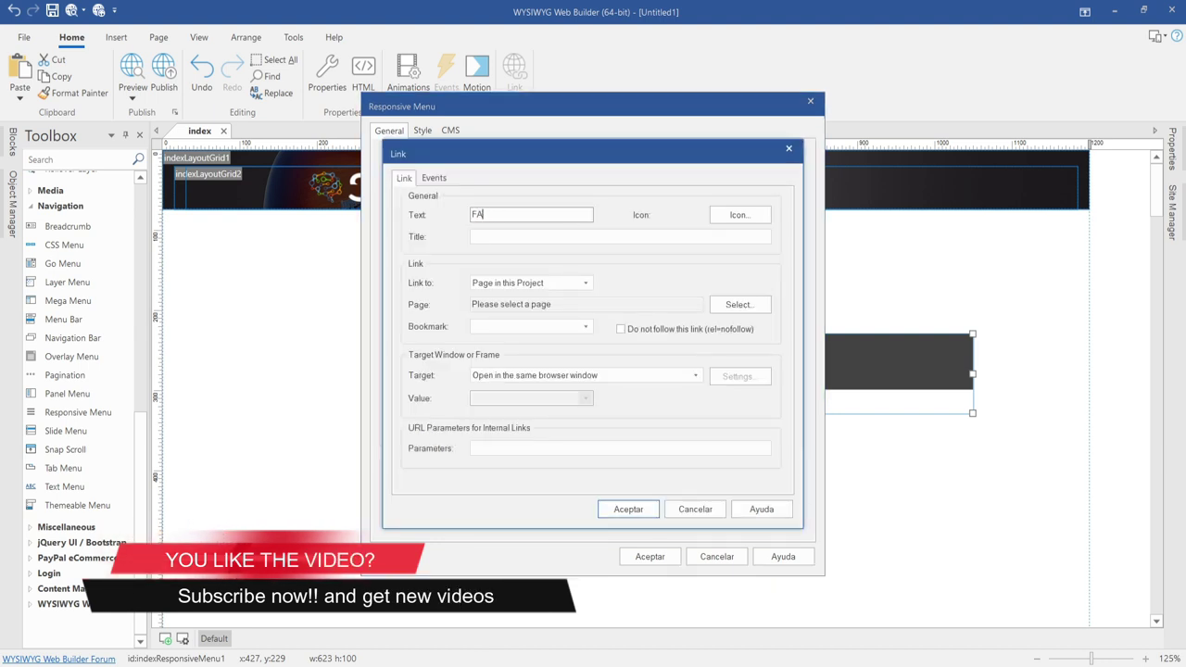
{"action": "left_click", "coordinate": [629, 509]}
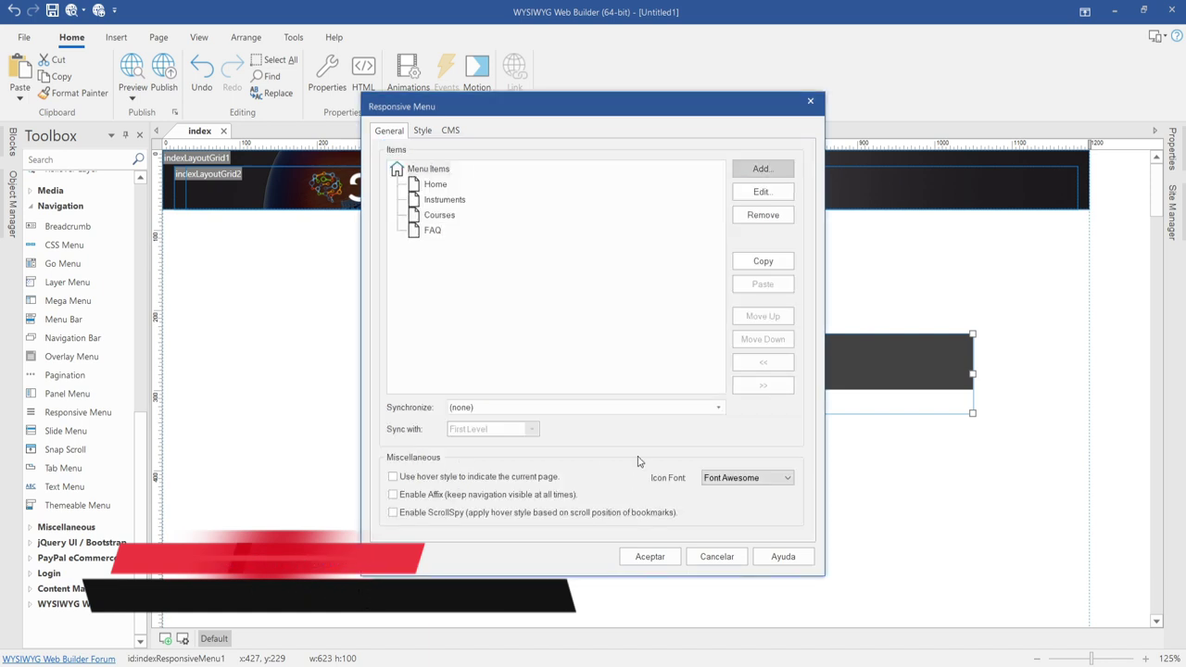
{"action": "left_click", "coordinate": [763, 169]}
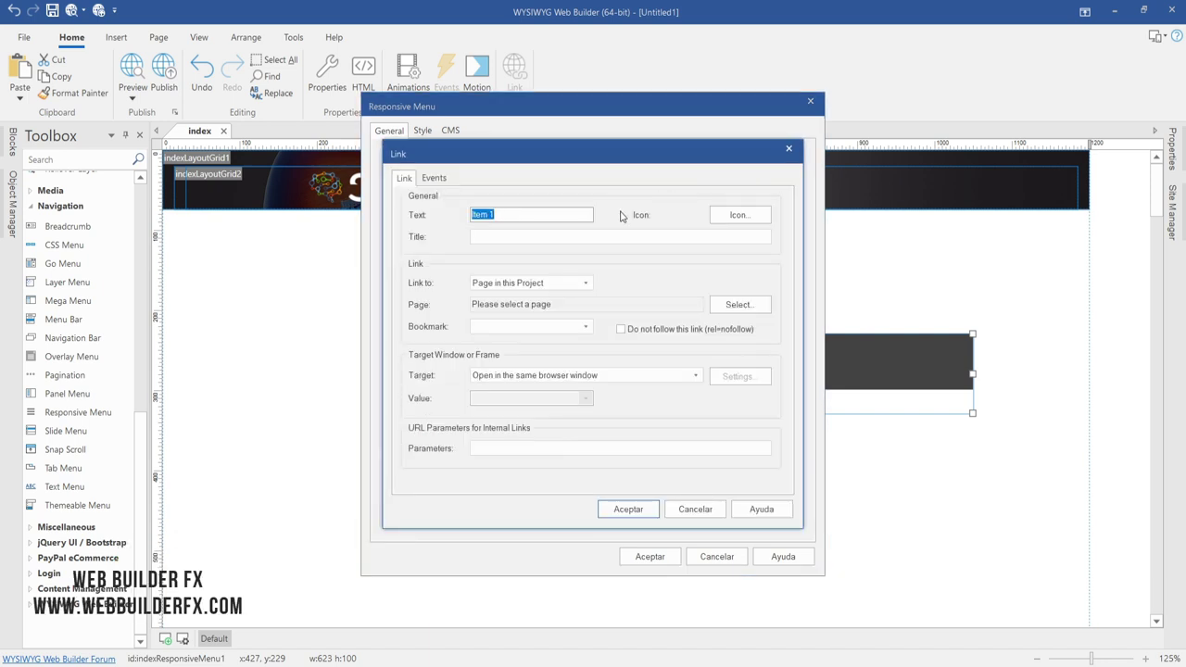
{"action": "type", "text": "Contact"}
{"action": "left_click", "coordinate": [628, 509]}
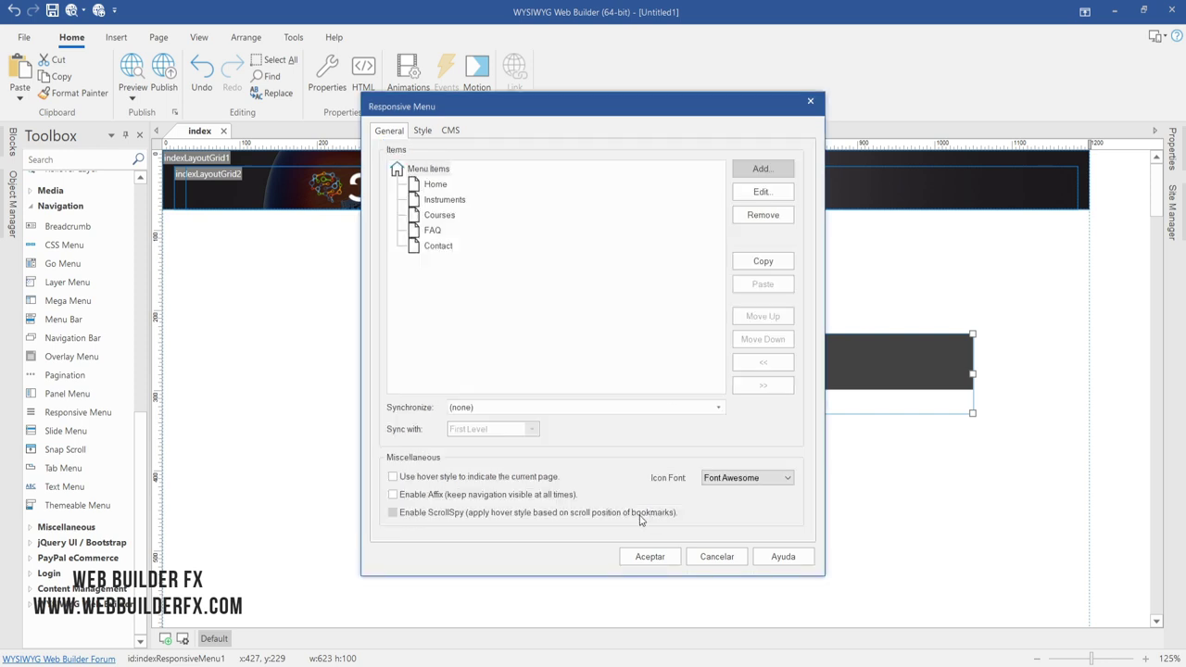
{"action": "left_click", "coordinate": [649, 560]}
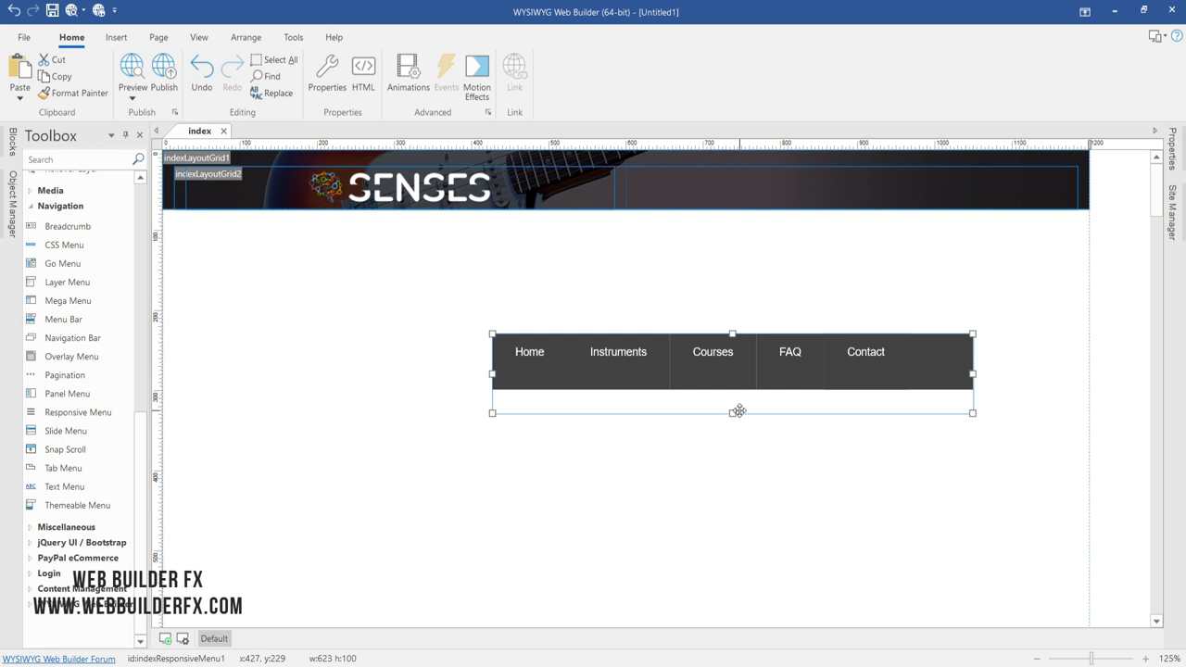
- Reduce the menu's height to about 69 px, set its icon size to 4 and enable closing the menu on link click
{"action": "left_click_drag", "start_coordinate": [733, 412], "coordinate": [738, 363]}
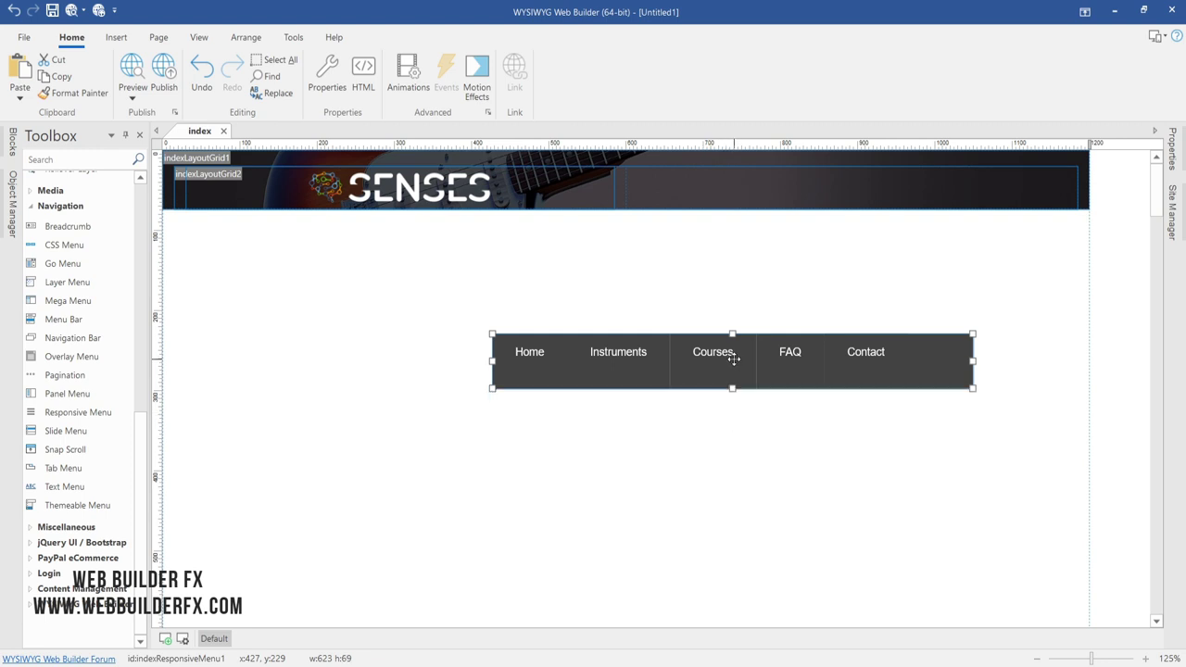
{"action": "double_click", "coordinate": [733, 358]}
{"action": "left_click", "coordinate": [430, 132]}
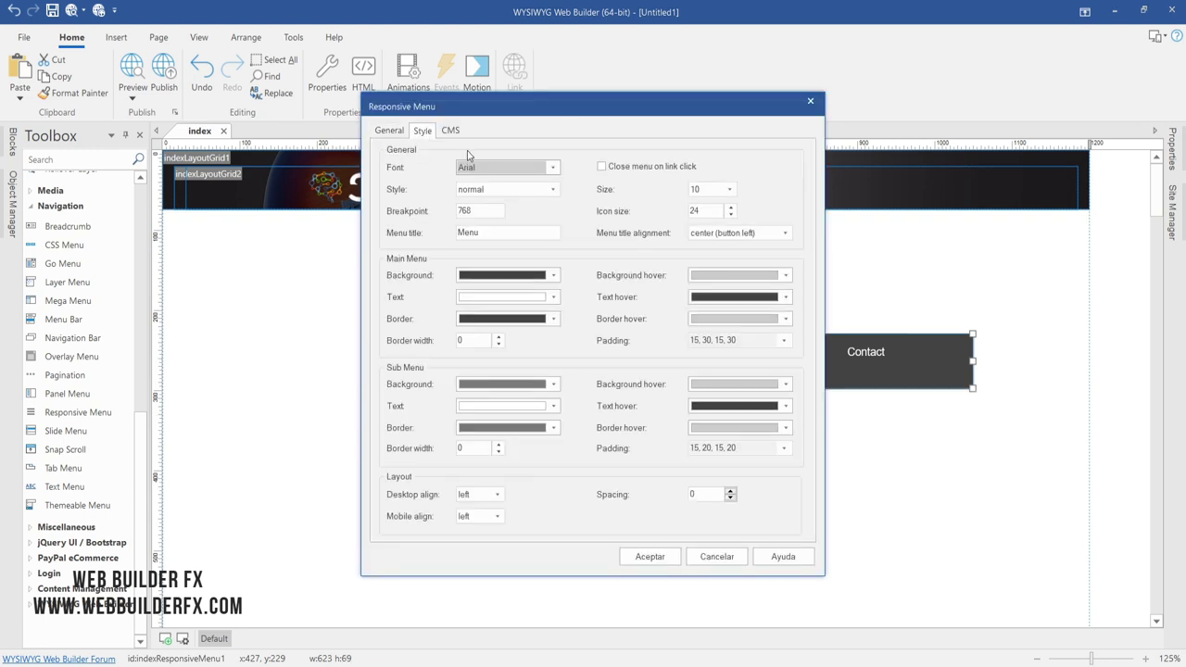
{"action": "left_click", "coordinate": [713, 214]}
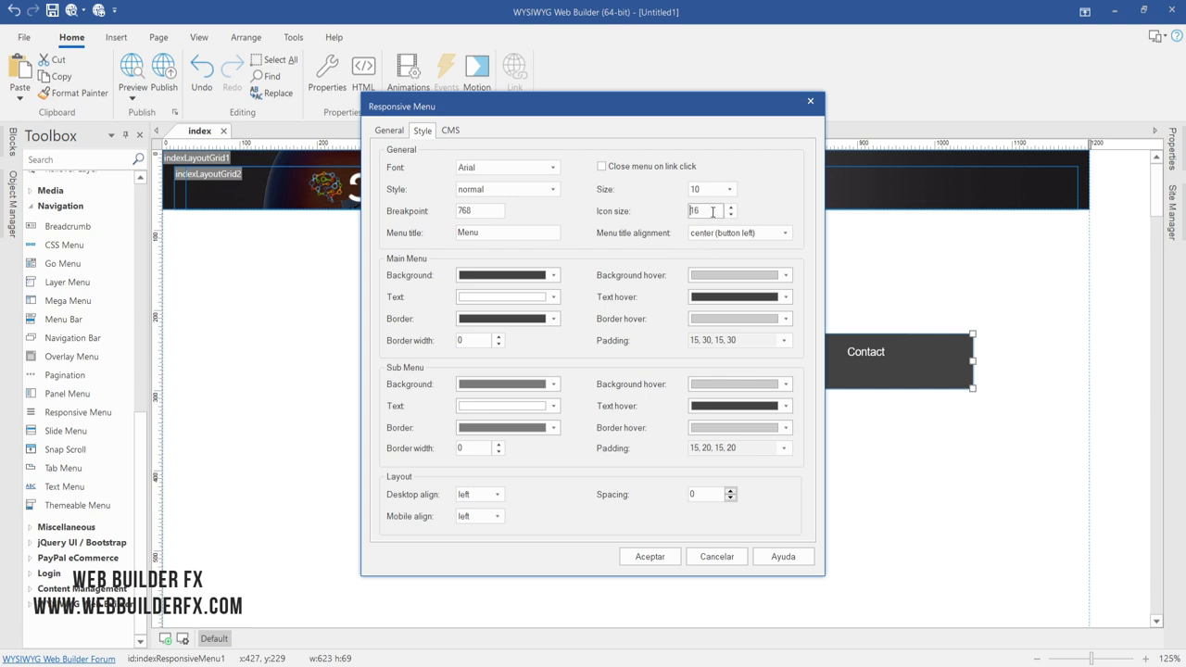
{"action": "left_click", "coordinate": [656, 167]}
{"action": "left_click", "coordinate": [648, 557]}
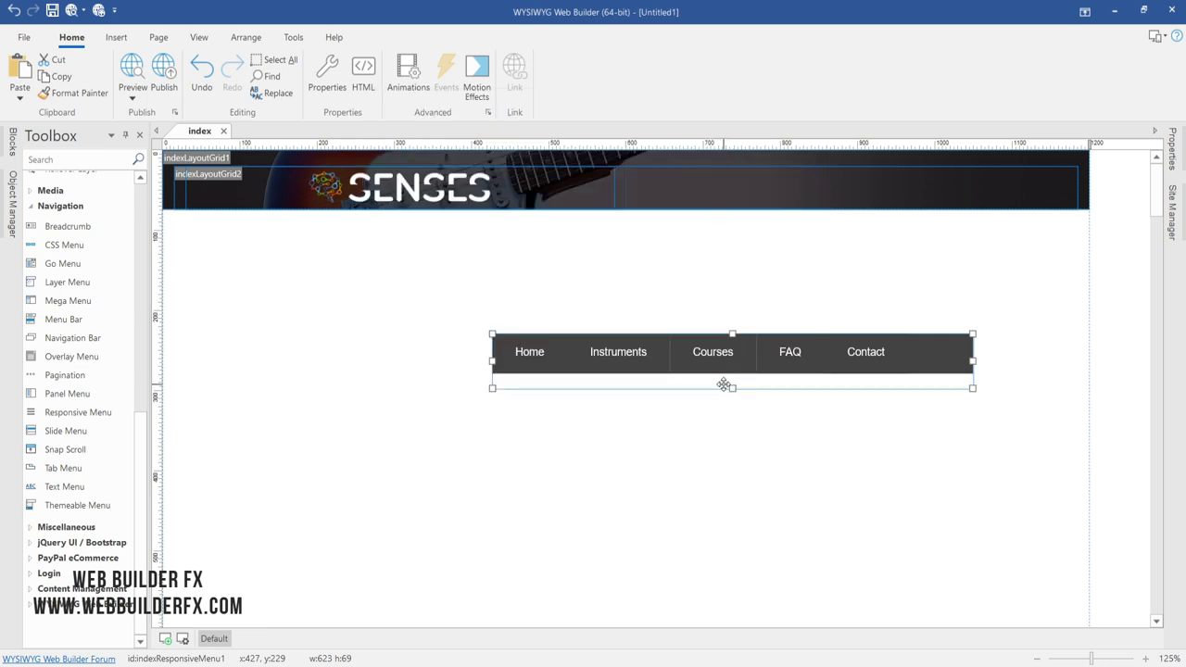
- Reduce the menu's height and move it into the second column of the inner layout grid beside the logo
{"action": "left_click_drag", "start_coordinate": [732, 388], "coordinate": [772, 187]}
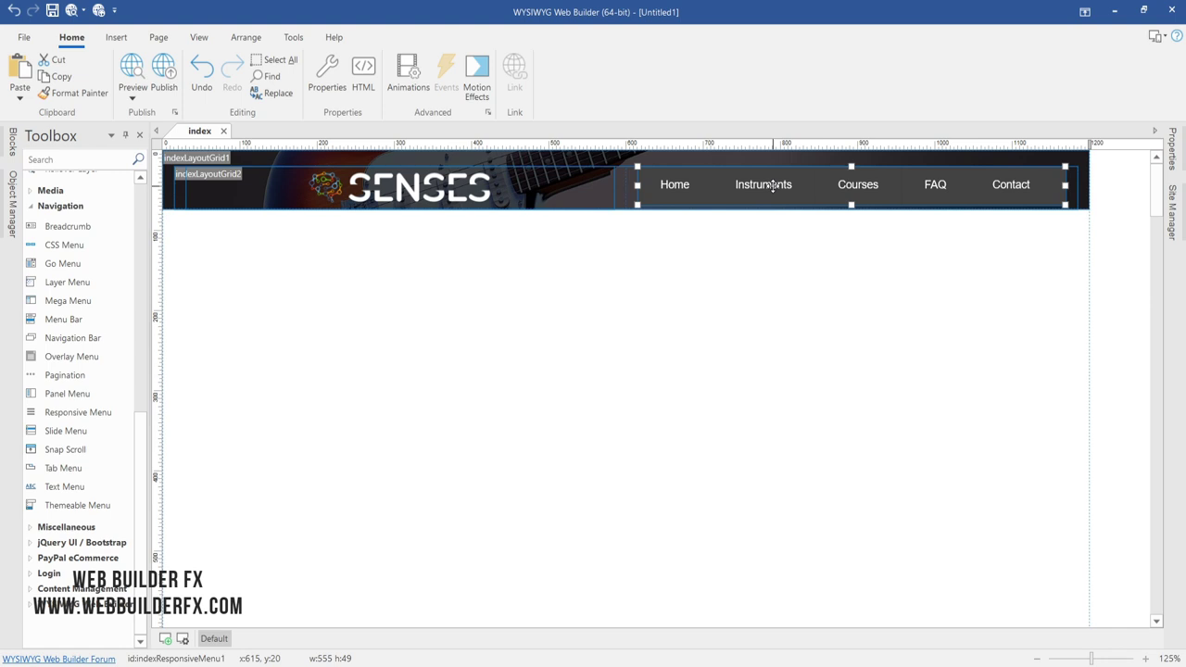
{"action": "double_click", "coordinate": [742, 185]}
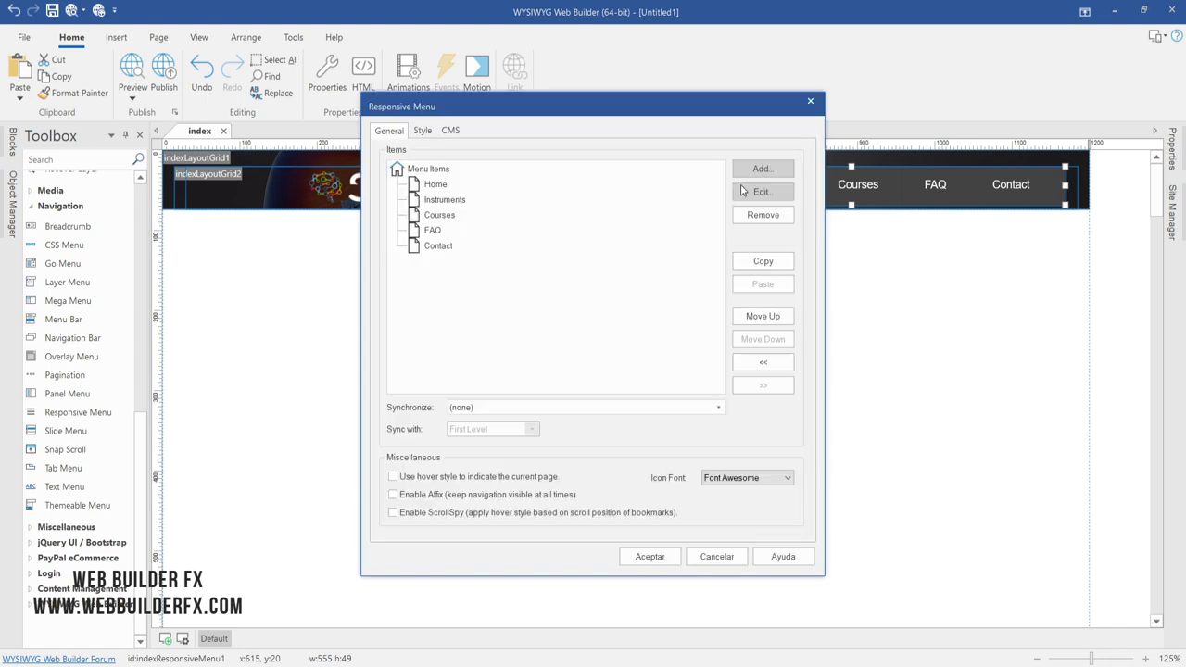
{"action": "left_click", "coordinate": [716, 556]}
- Narrow the inner layout grid's logo column to give the menu column more width
{"action": "left_click", "coordinate": [625, 185]}
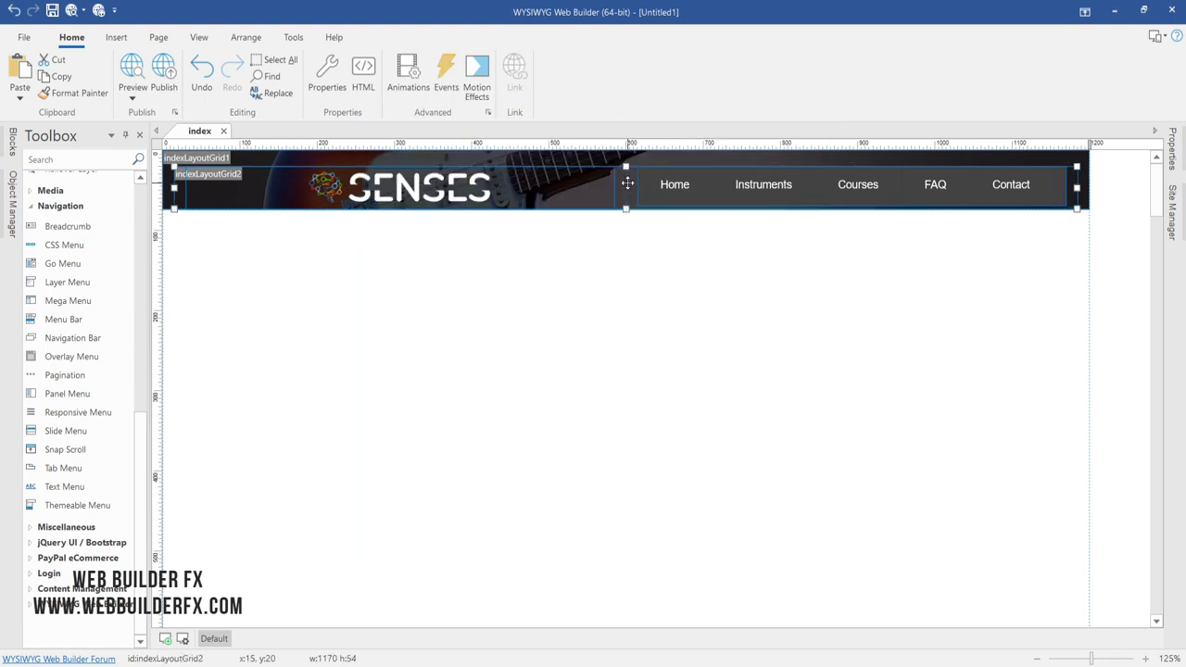
{"action": "double_click", "coordinate": [627, 184]}
{"action": "left_click_drag", "start_coordinate": [587, 210], "coordinate": [556, 211]}
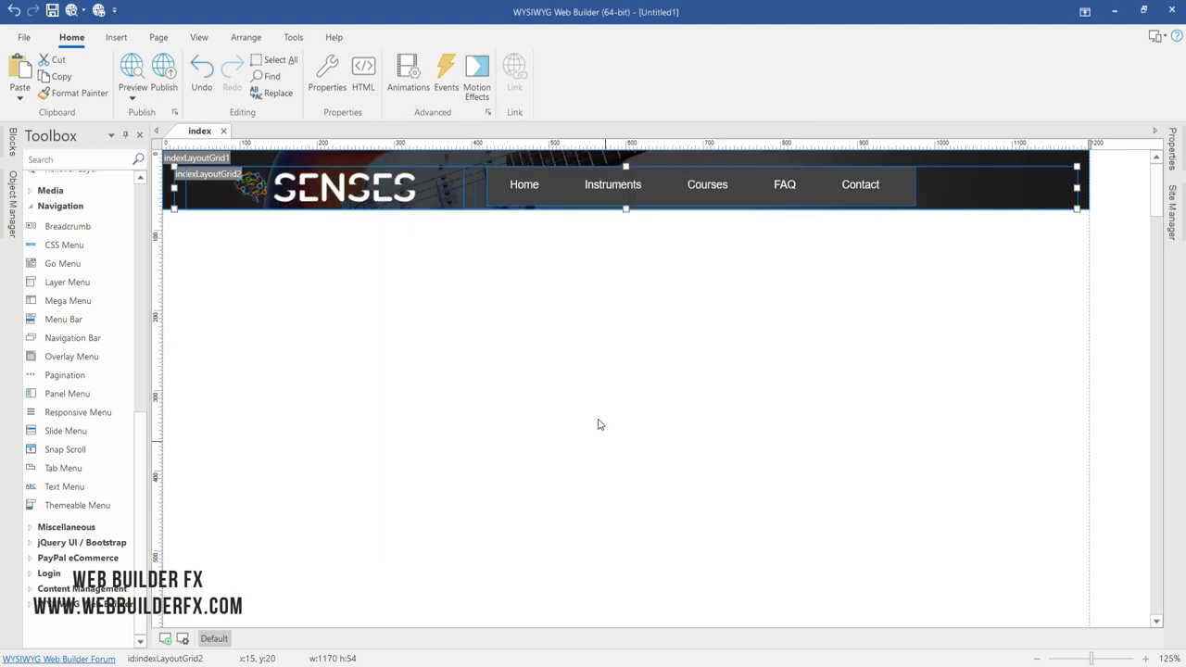
- Set the menu's desktop and mobile alignment to center and its full width option to true
{"action": "double_click", "coordinate": [557, 184]}
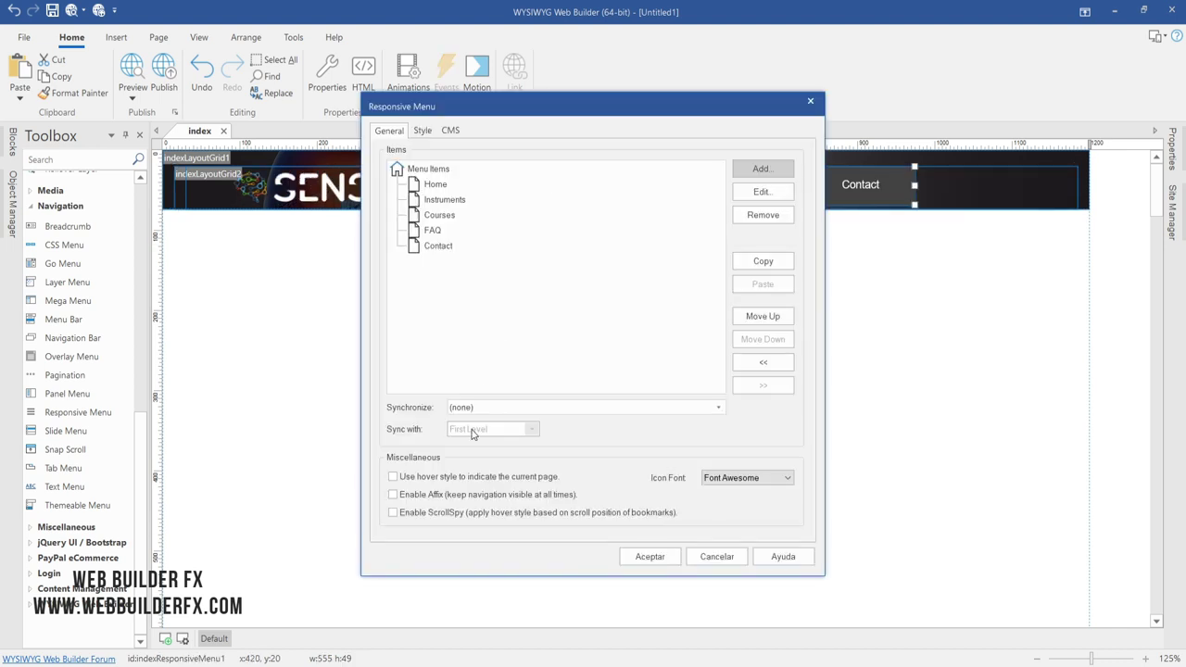
{"action": "left_click", "coordinate": [422, 131]}
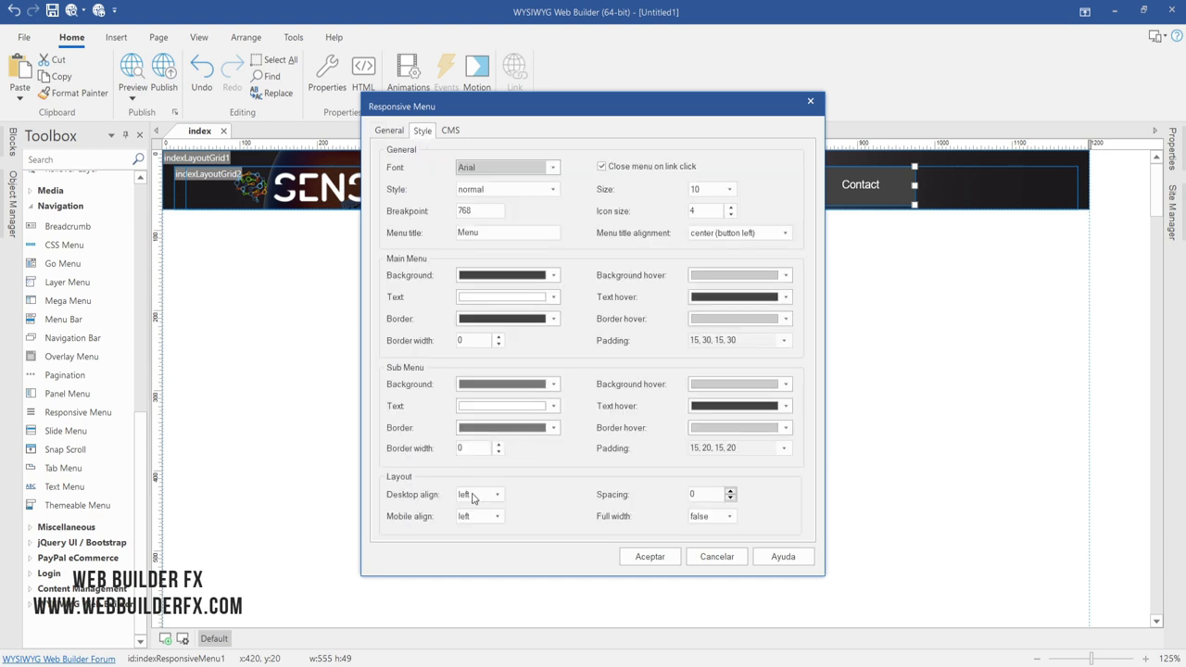
{"action": "left_click", "coordinate": [473, 496]}
{"action": "left_click", "coordinate": [473, 516]}
{"action": "left_click", "coordinate": [474, 516]}
{"action": "left_click", "coordinate": [473, 539]}
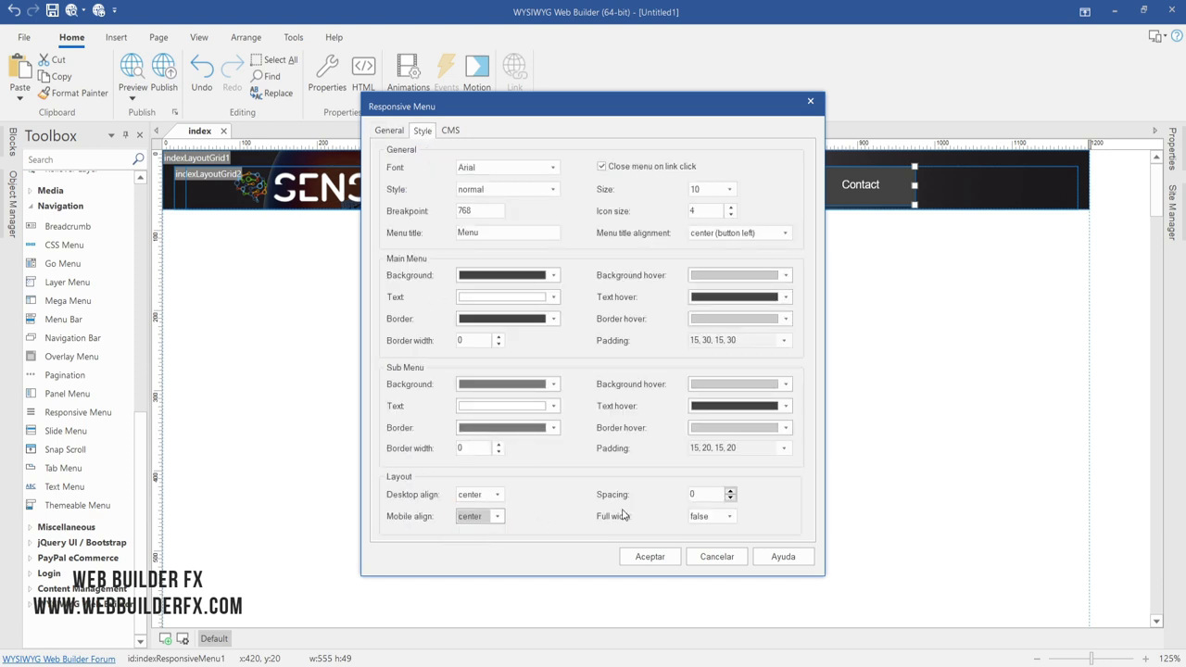
{"action": "left_click", "coordinate": [708, 516]}
{"action": "left_click", "coordinate": [704, 541]}
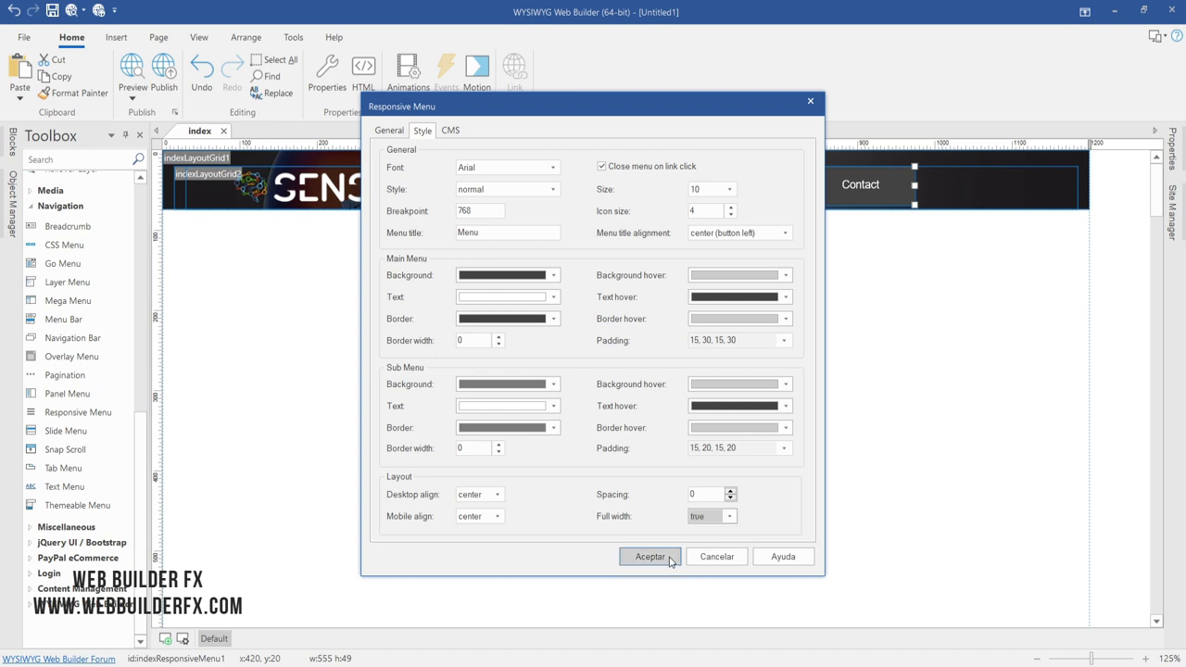
{"action": "left_click", "coordinate": [669, 558]}
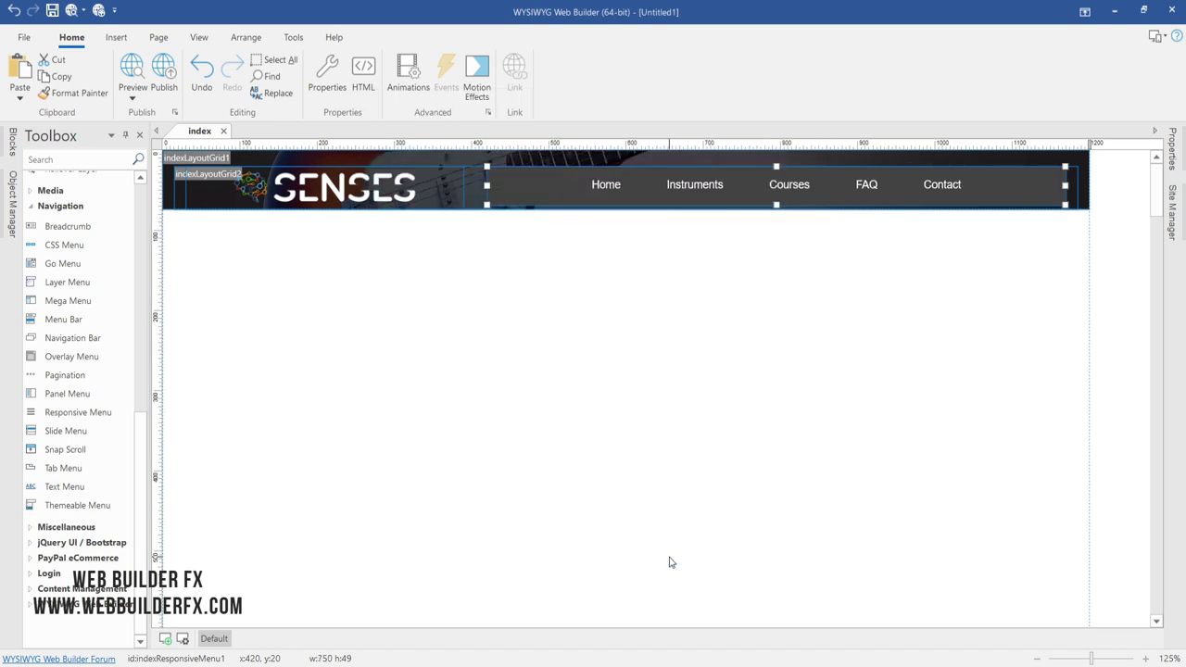
- Make the main menu's background transparent, with an orange hover background and white hover text
{"action": "double_click", "coordinate": [768, 184]}
{"action": "left_click", "coordinate": [422, 130]}
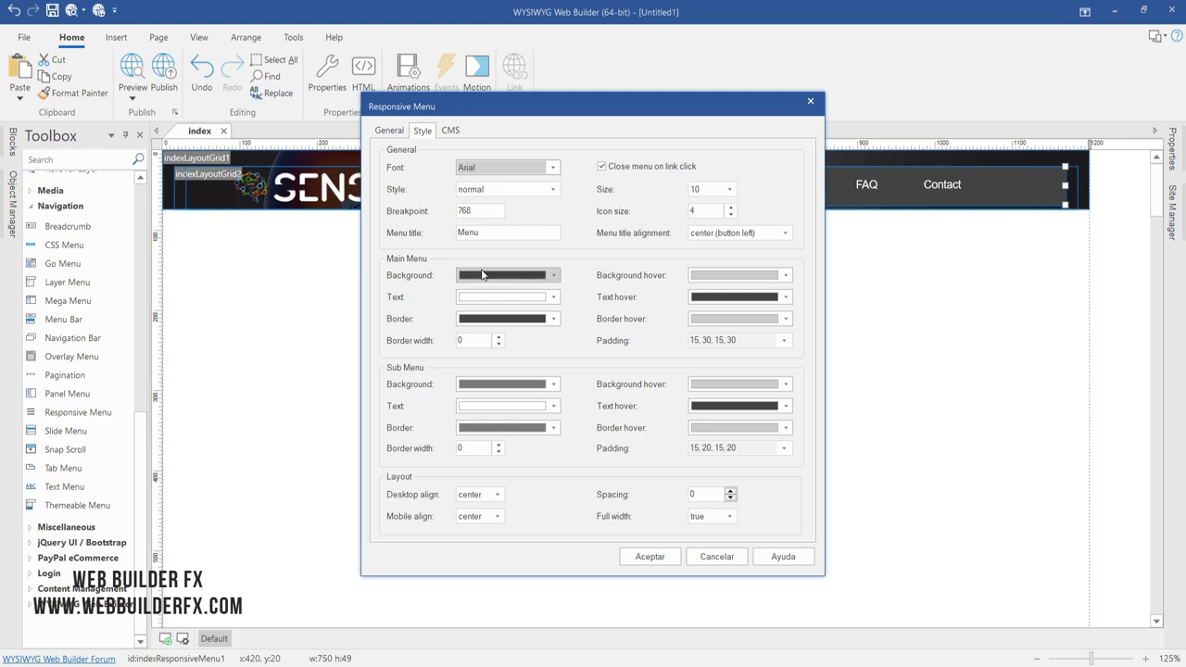
{"action": "left_click", "coordinate": [479, 277]}
{"action": "left_click_drag", "start_coordinate": [585, 402], "coordinate": [470, 404]}
{"action": "left_click", "coordinate": [697, 277]}
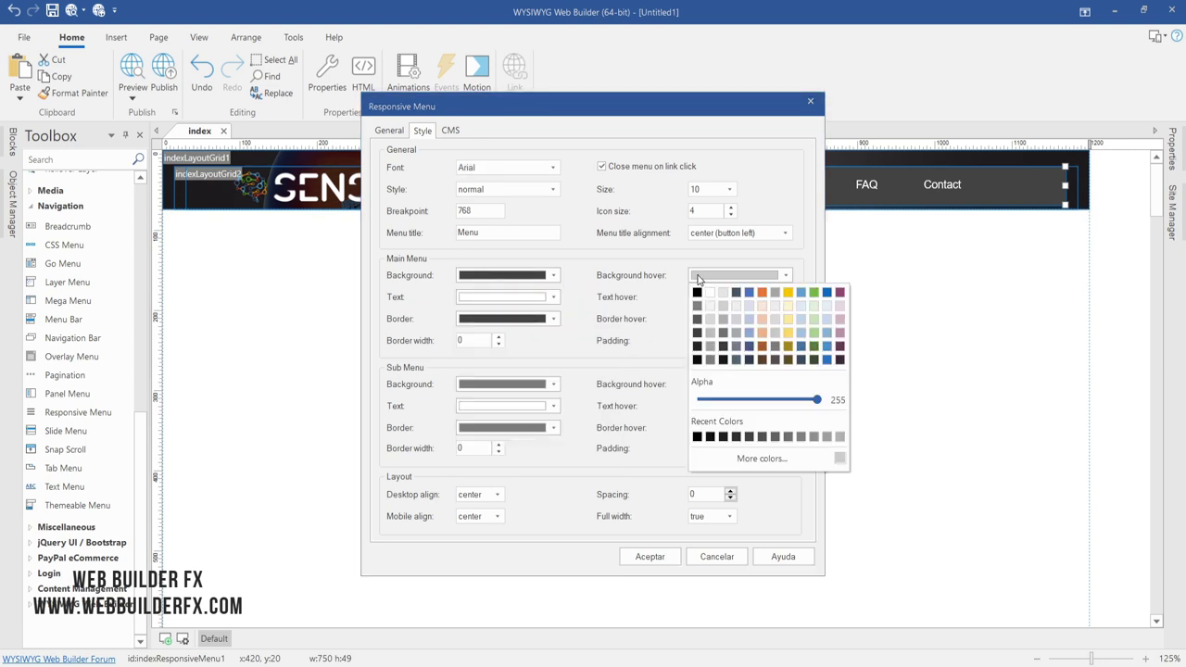
{"action": "left_click", "coordinate": [762, 292]}
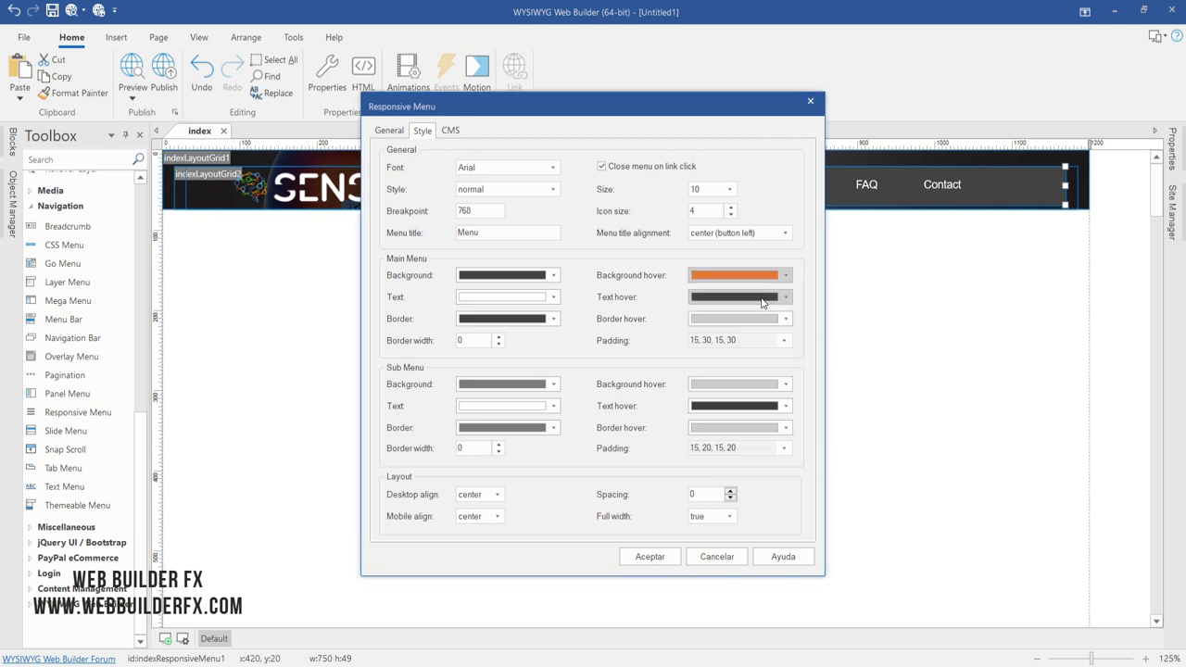
{"action": "left_click", "coordinate": [764, 296]}
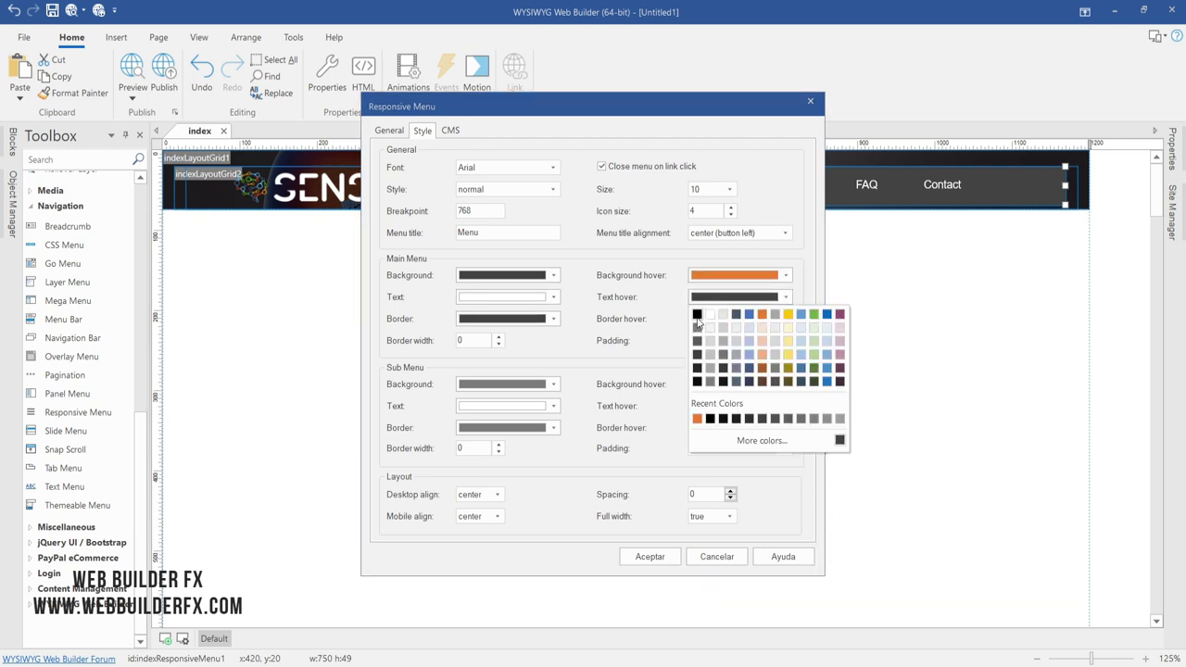
{"action": "left_click", "coordinate": [710, 315]}
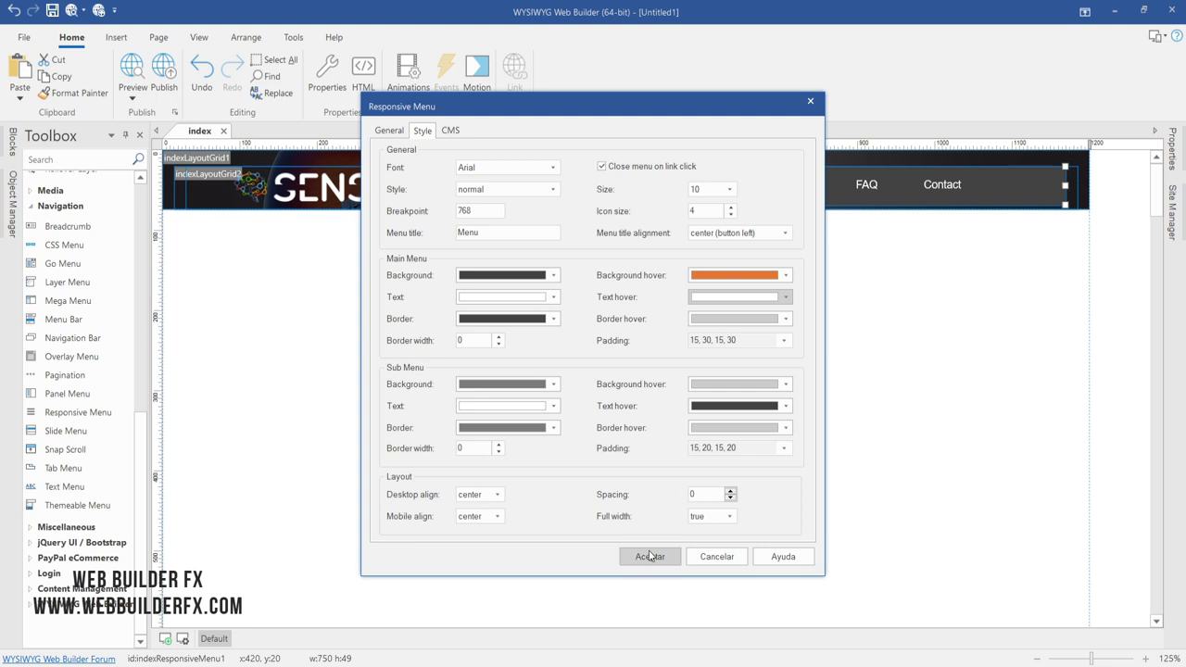
{"action": "left_click", "coordinate": [651, 556]}
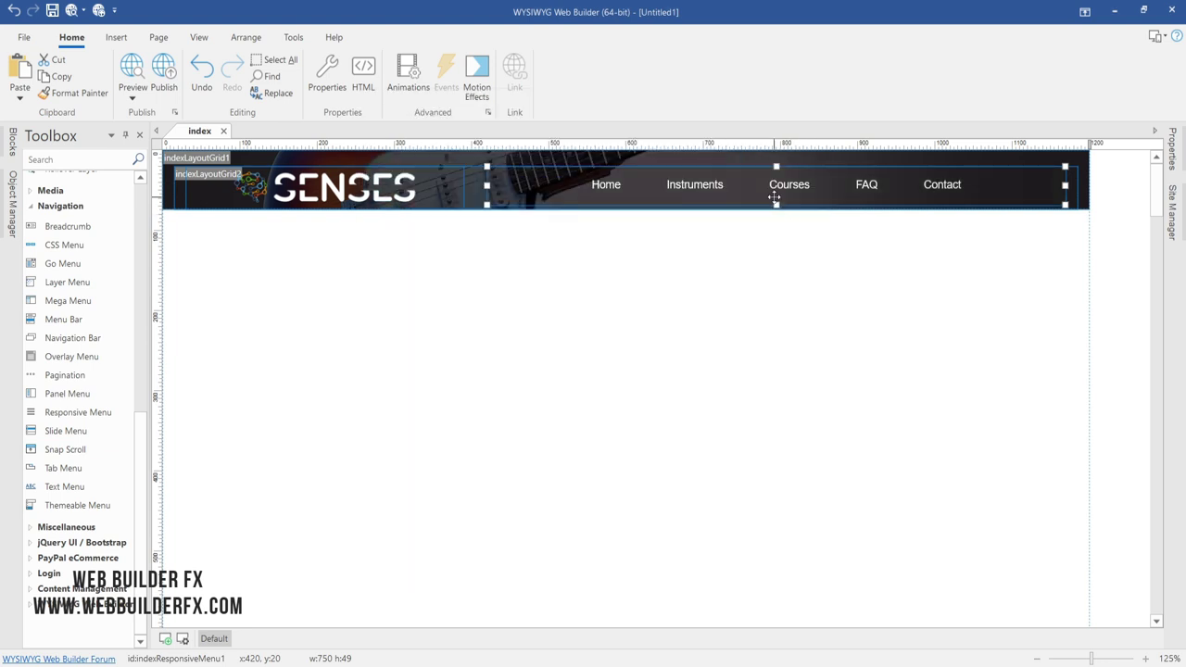
- Preview the page in the browser and check the header menu's hover effect
{"action": "left_click", "coordinate": [131, 70]}
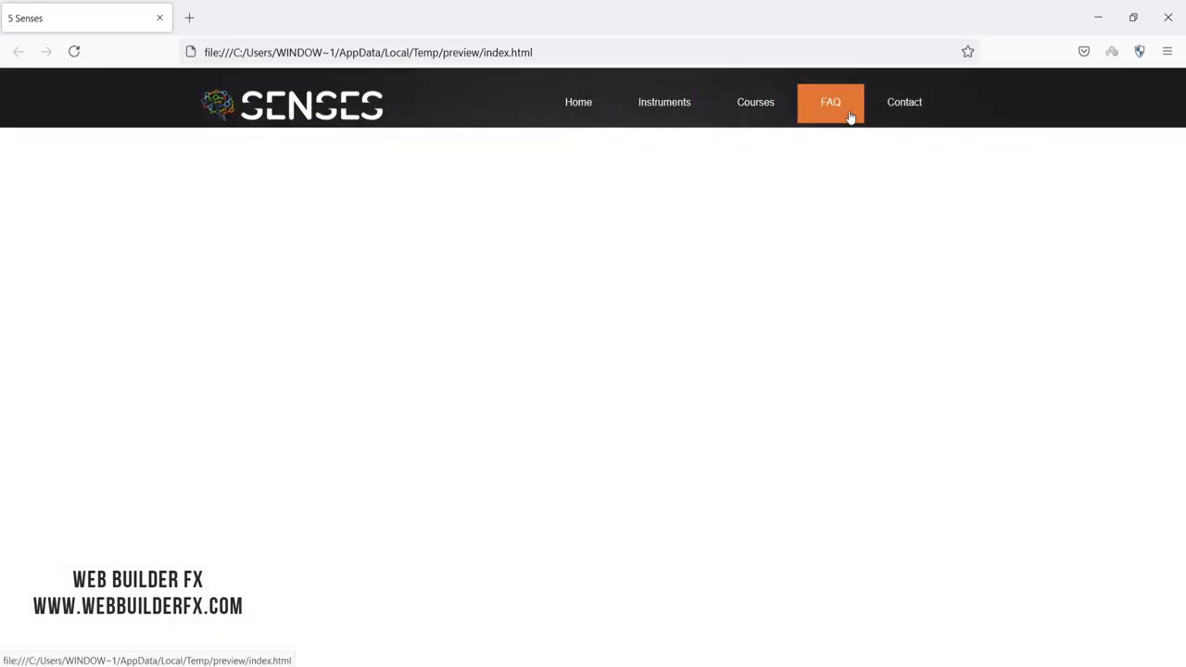
- Close the browser preview and add a text box about 636 wide below the header reading "Ride your sould like the wind"
{"action": "left_click", "coordinate": [1167, 16]}
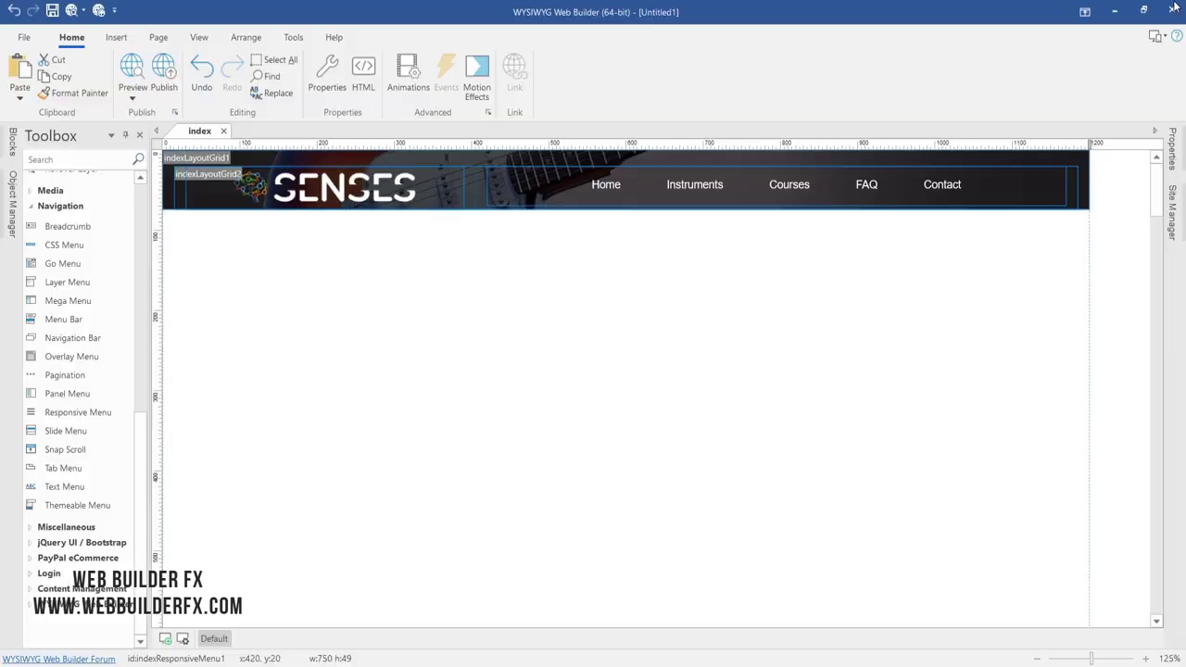
{"action": "left_click", "coordinate": [401, 277]}
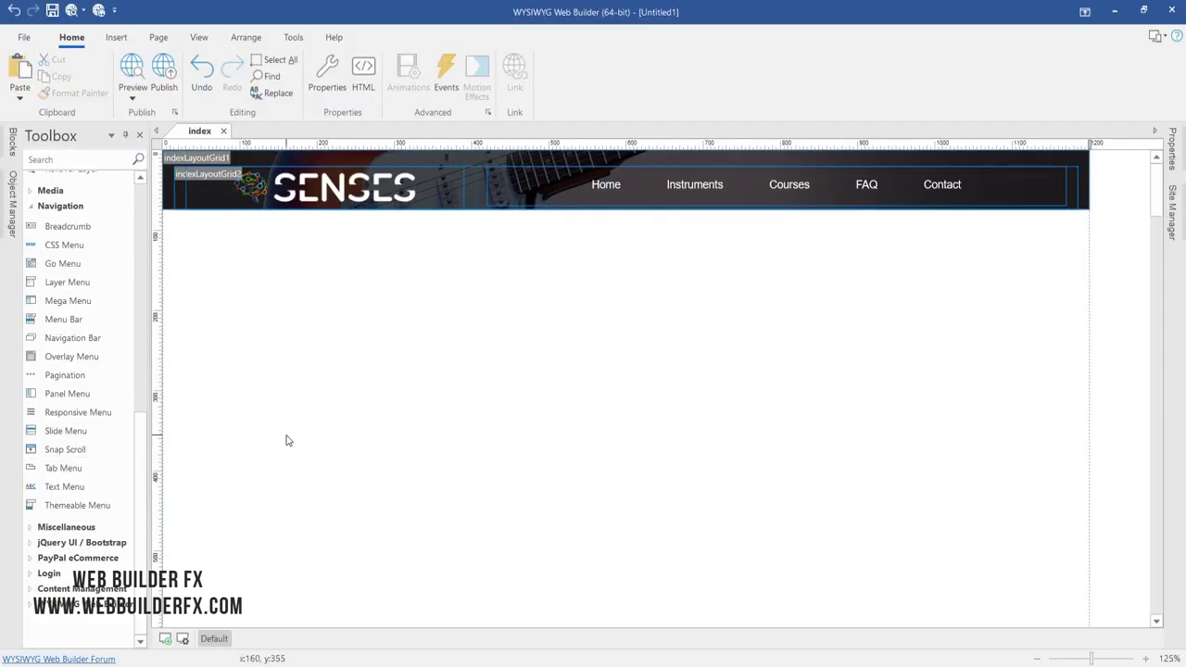
{"action": "left_click", "coordinate": [115, 38]}
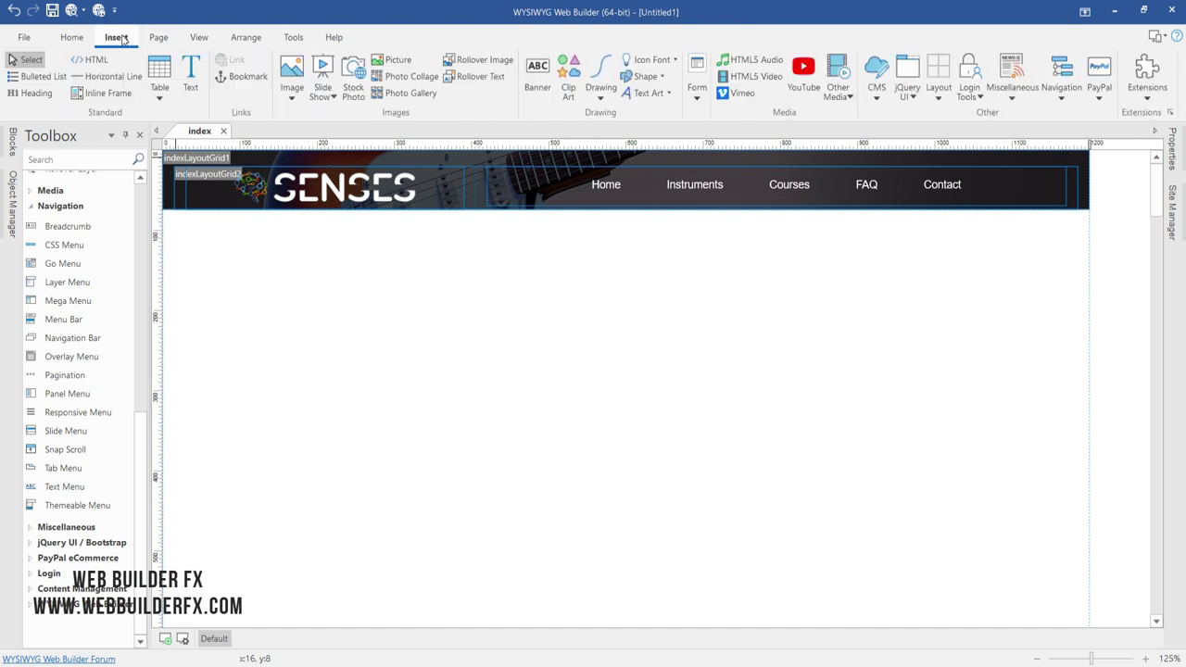
{"action": "left_click", "coordinate": [190, 72]}
{"action": "left_click_drag", "start_coordinate": [344, 325], "coordinate": [834, 407]}
{"action": "double_click", "coordinate": [674, 333]}
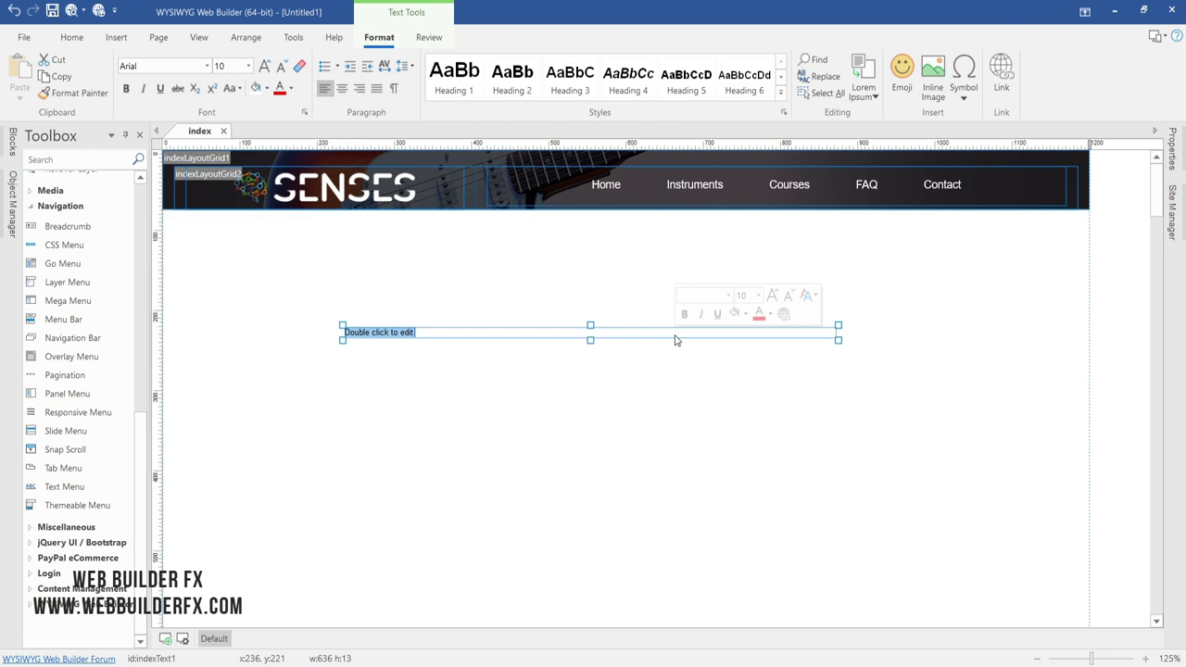
{"action": "type", "text": "Ride your sould like the wind"}
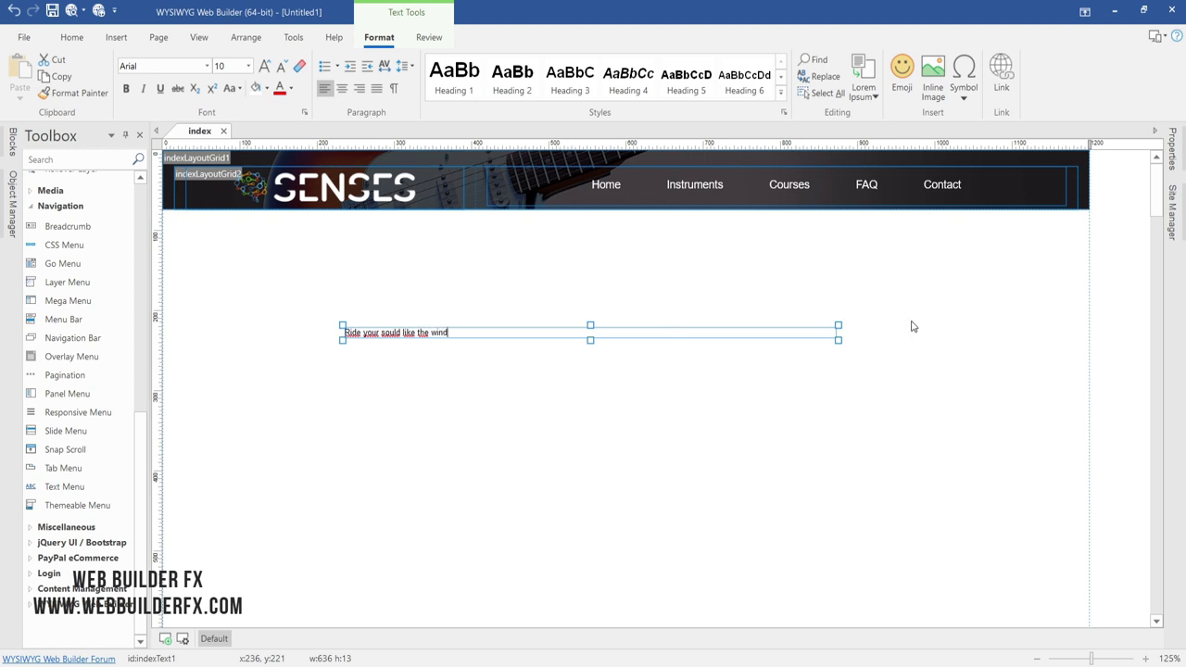
- Center the "Ride your sould like the wind" text and set its font to Nunito Bold
{"action": "left_click_drag", "start_coordinate": [481, 336], "coordinate": [260, 332]}
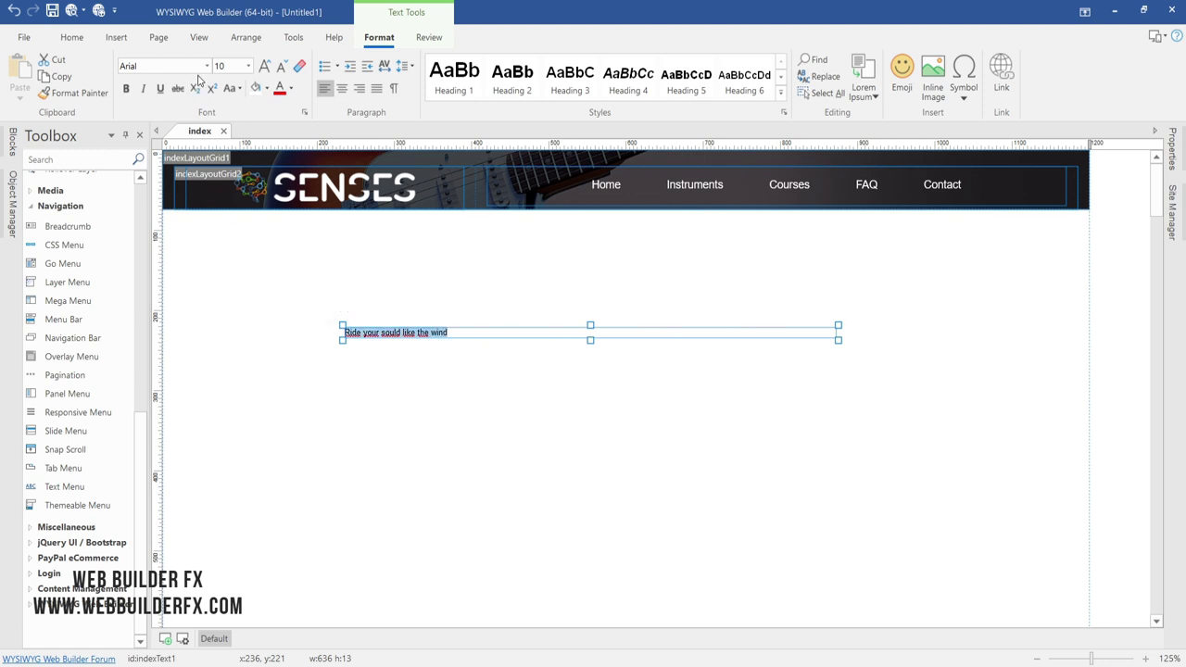
{"action": "left_click", "coordinate": [342, 88]}
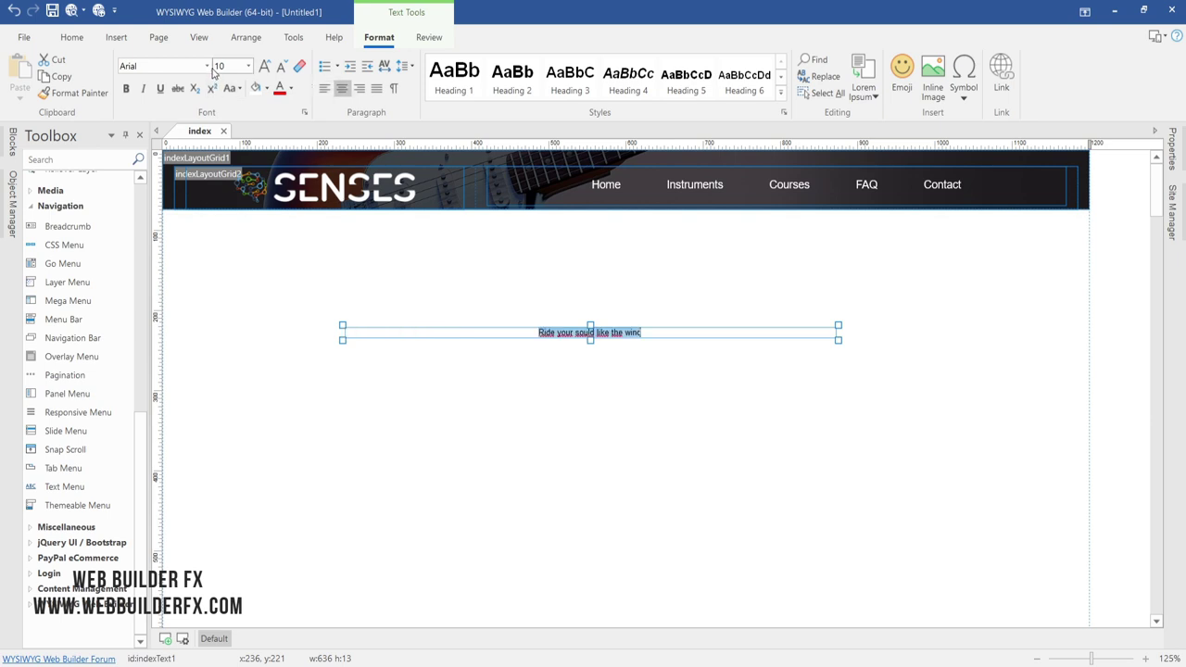
{"action": "left_click", "coordinate": [207, 65]}
{"action": "scroll", "coordinate": [176, 139], "scroll_direction": "up", "scroll_amount": 4}
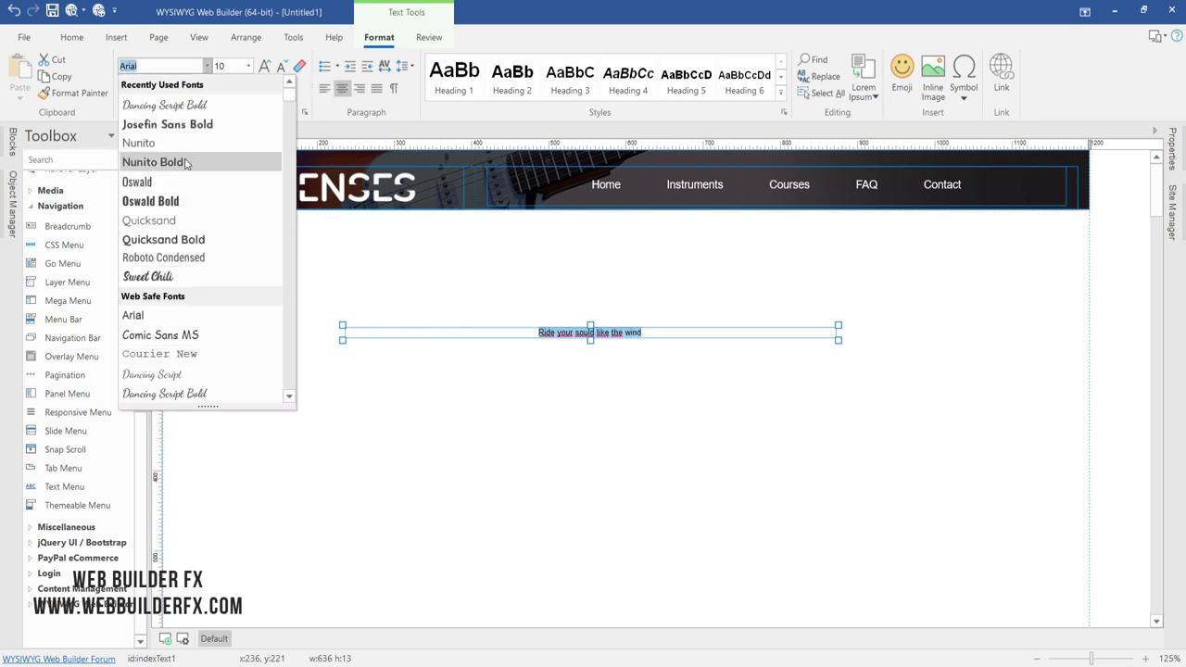
{"action": "left_click", "coordinate": [154, 162]}
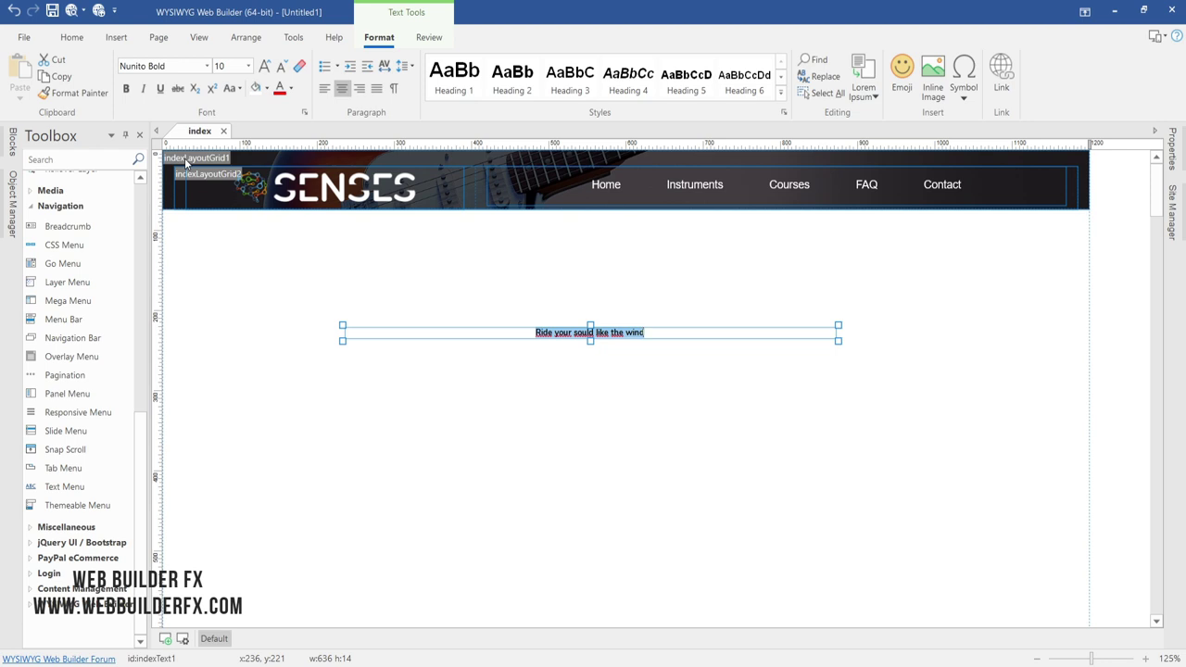
- Increase the heading text's font size to 24
{"action": "left_click", "coordinate": [266, 67]}
{"action": "left_click", "coordinate": [266, 66]}
{"action": "left_click", "coordinate": [266, 67]}
{"action": "left_click", "coordinate": [266, 68]}
{"action": "left_click", "coordinate": [267, 68]}
{"action": "left_click", "coordinate": [267, 67]}
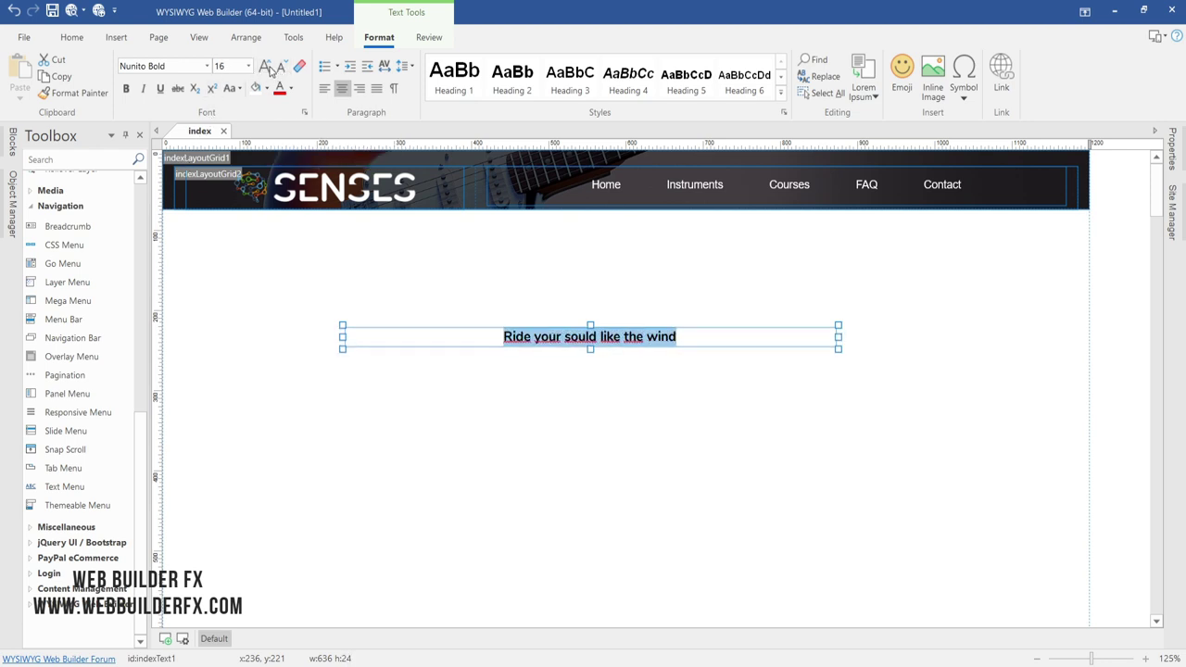
{"action": "left_click", "coordinate": [267, 68]}
{"action": "left_click", "coordinate": [266, 68]}
{"action": "left_click", "coordinate": [267, 67]}
{"action": "left_click", "coordinate": [267, 68]}
{"action": "left_click", "coordinate": [267, 68]}
{"action": "left_click", "coordinate": [266, 67]}
{"action": "left_click", "coordinate": [267, 68]}
{"action": "left_click", "coordinate": [267, 68]}
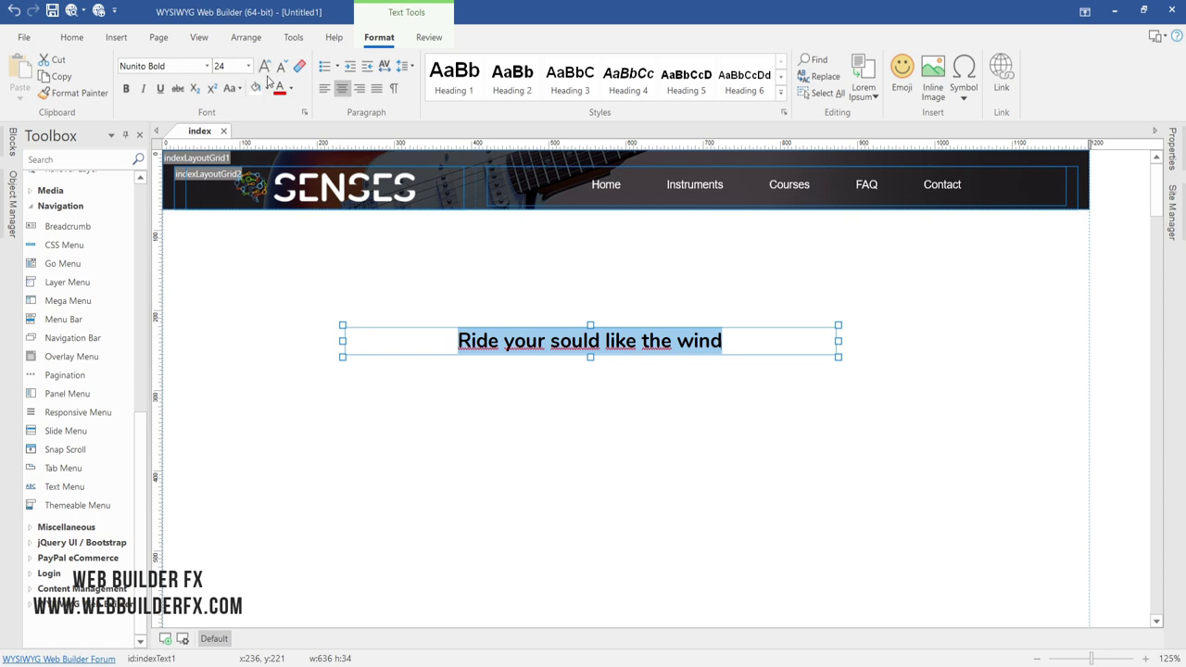
- Color the heading text white and move it into the outer header grid, below the logo and menu row
{"action": "left_click", "coordinate": [290, 88]}
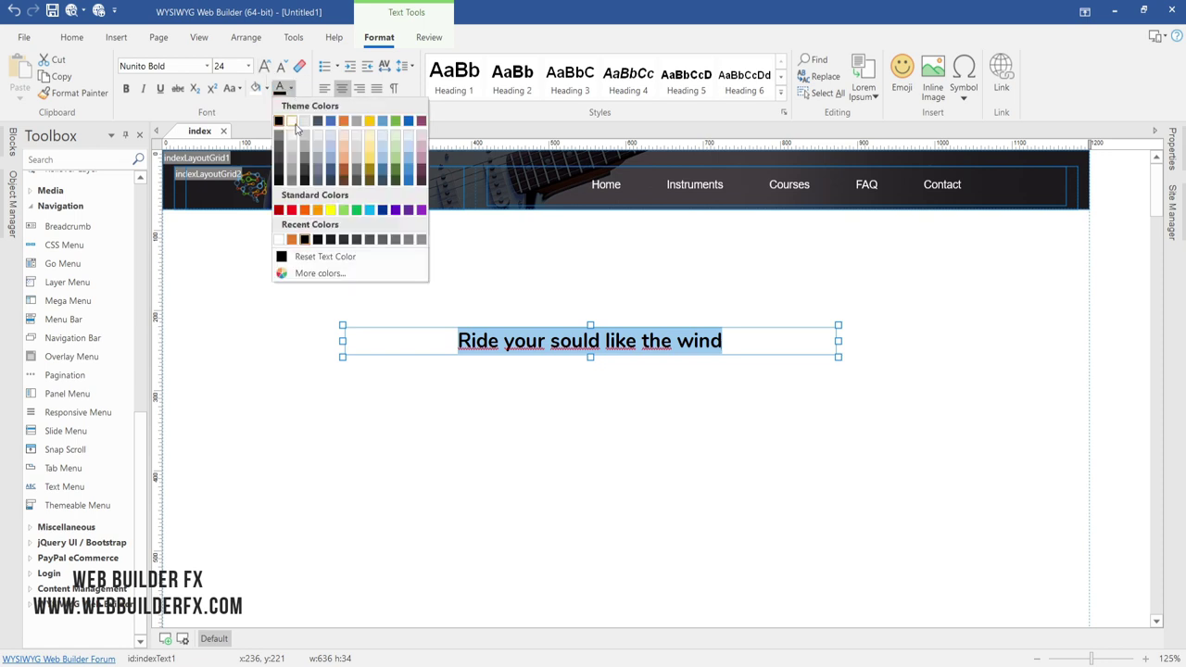
{"action": "left_click", "coordinate": [291, 121]}
{"action": "left_click", "coordinate": [507, 465]}
{"action": "left_click_drag", "start_coordinate": [503, 340], "coordinate": [482, 151]}
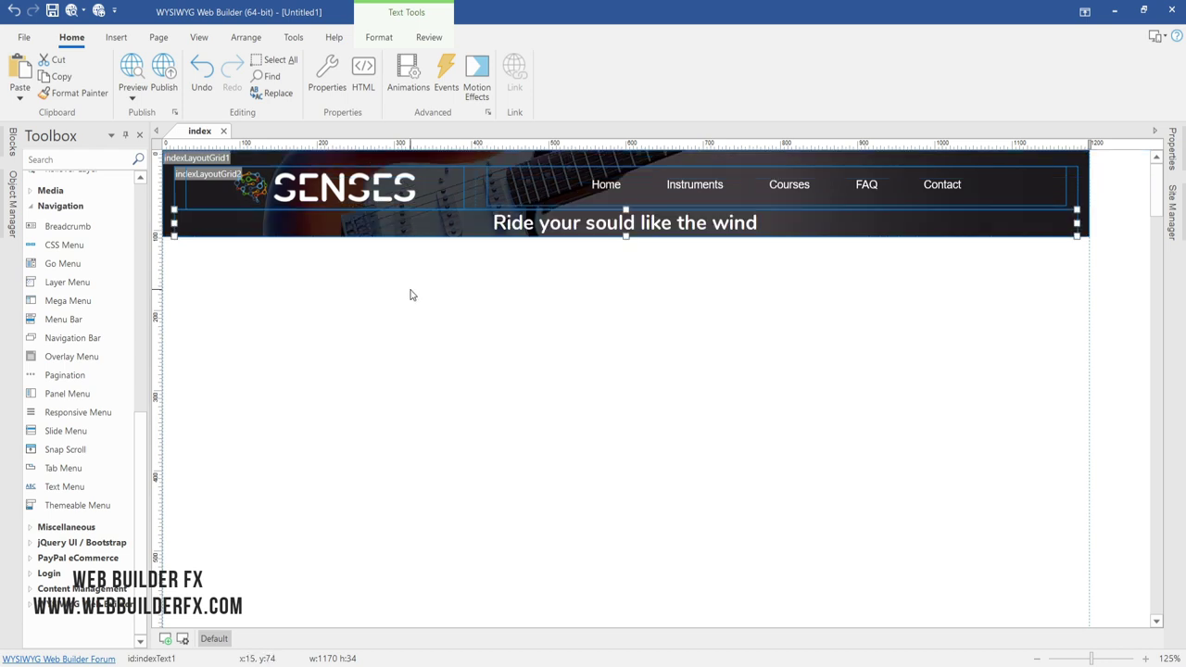
- Insert a horizontal line about 433 by 109 and place it in the header between the menu row and the heading
{"action": "left_click", "coordinate": [116, 37]}
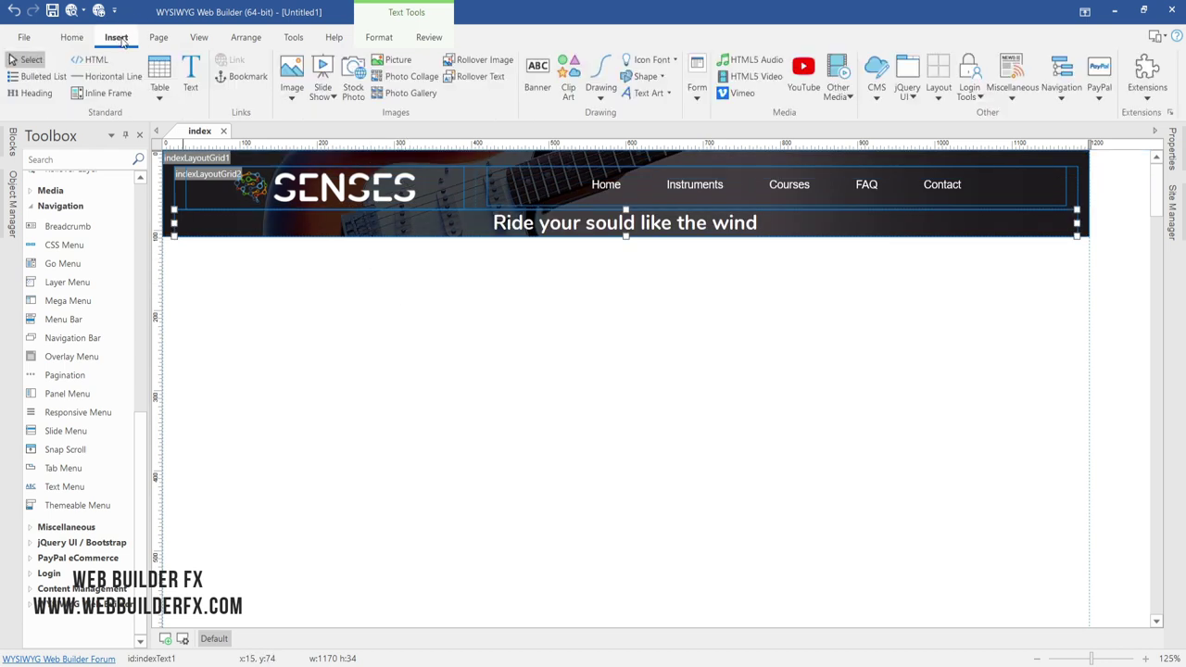
{"action": "left_click", "coordinate": [109, 76]}
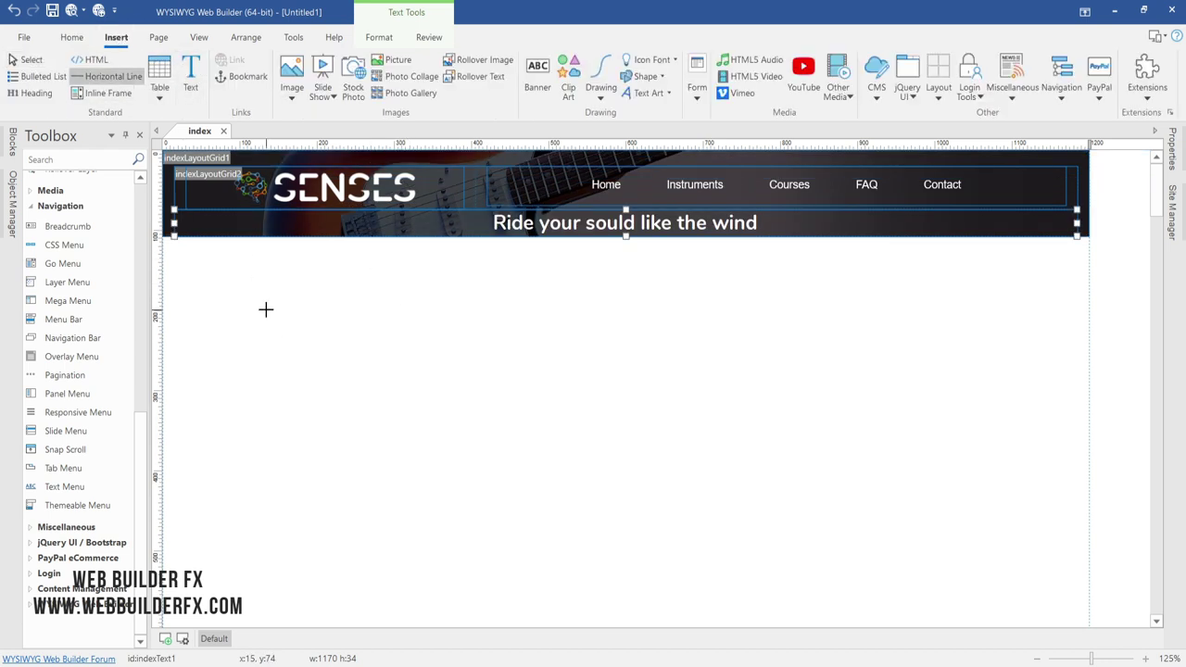
{"action": "left_click_drag", "start_coordinate": [265, 310], "coordinate": [598, 394]}
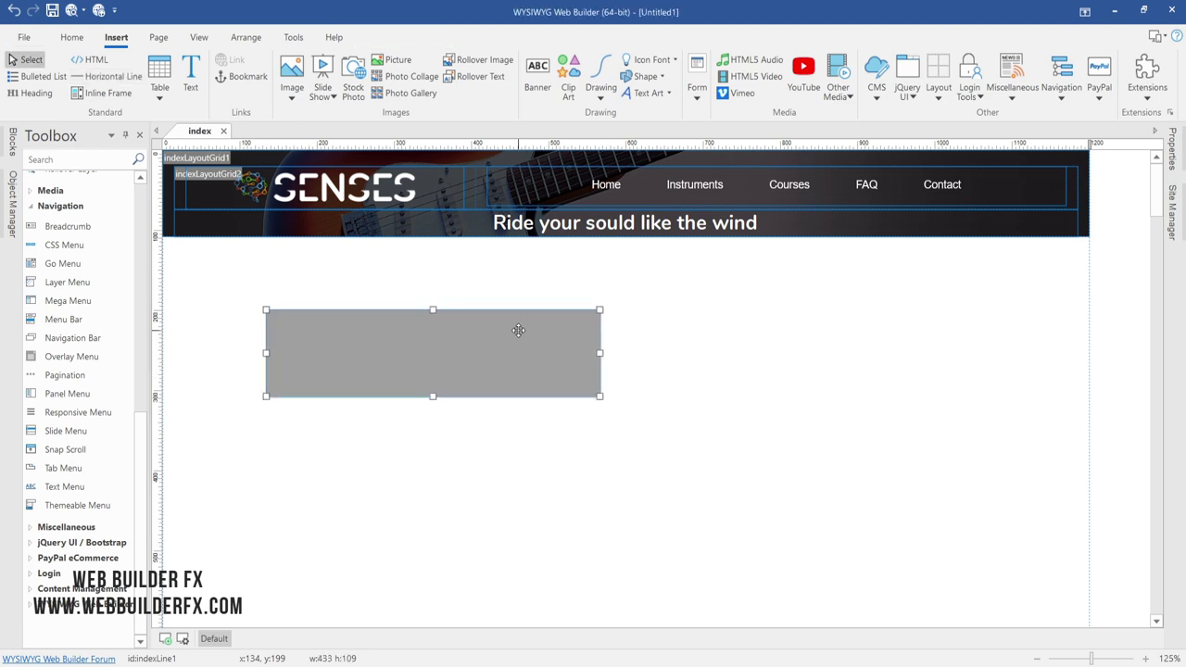
{"action": "left_click_drag", "start_coordinate": [519, 331], "coordinate": [525, 220]}
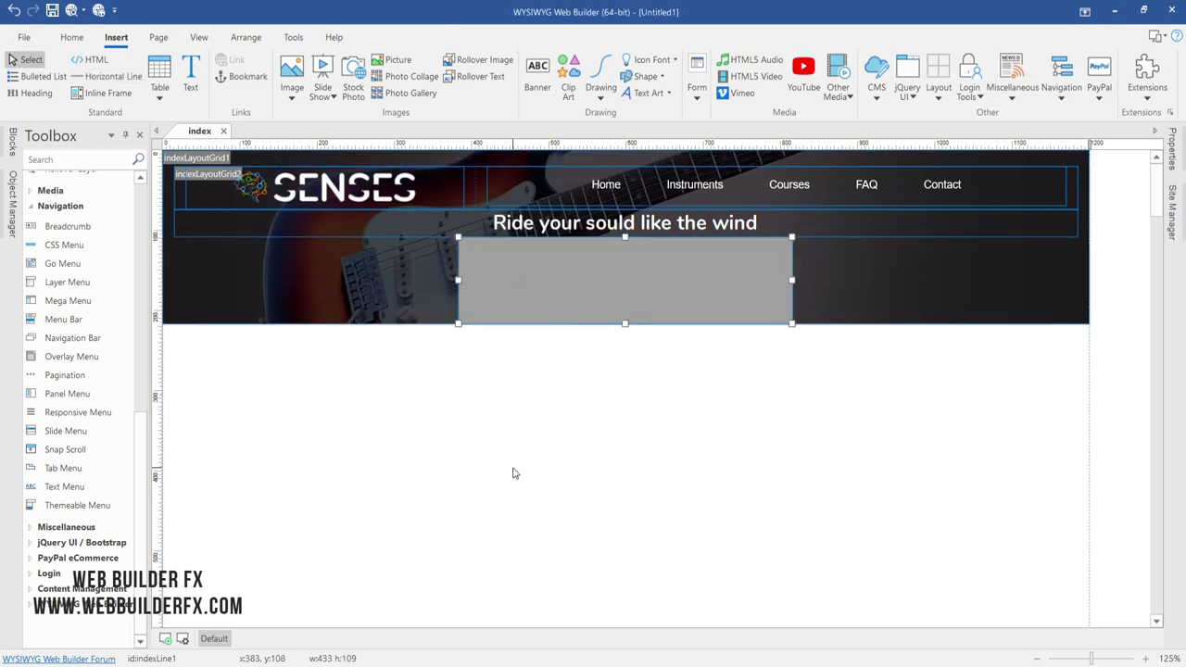
- Set the horizontal line's full width option to true and its style to none
{"action": "double_click", "coordinate": [748, 256]}
{"action": "left_click", "coordinate": [497, 400]}
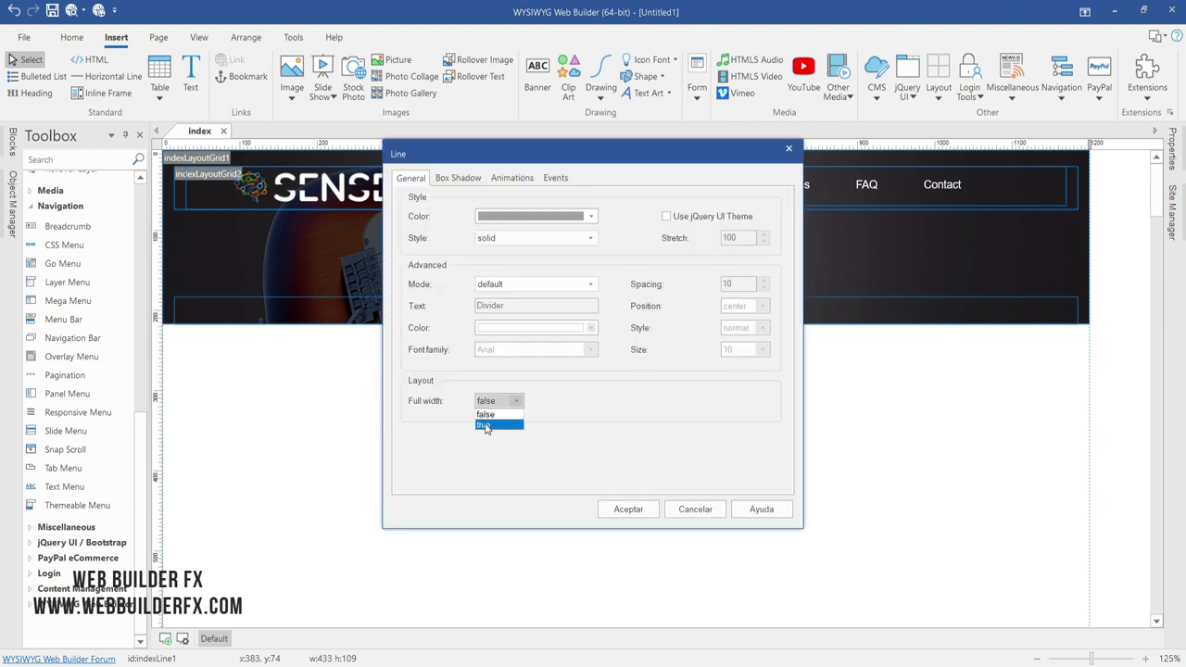
{"action": "left_click", "coordinate": [487, 425]}
{"action": "left_click", "coordinate": [512, 242]}
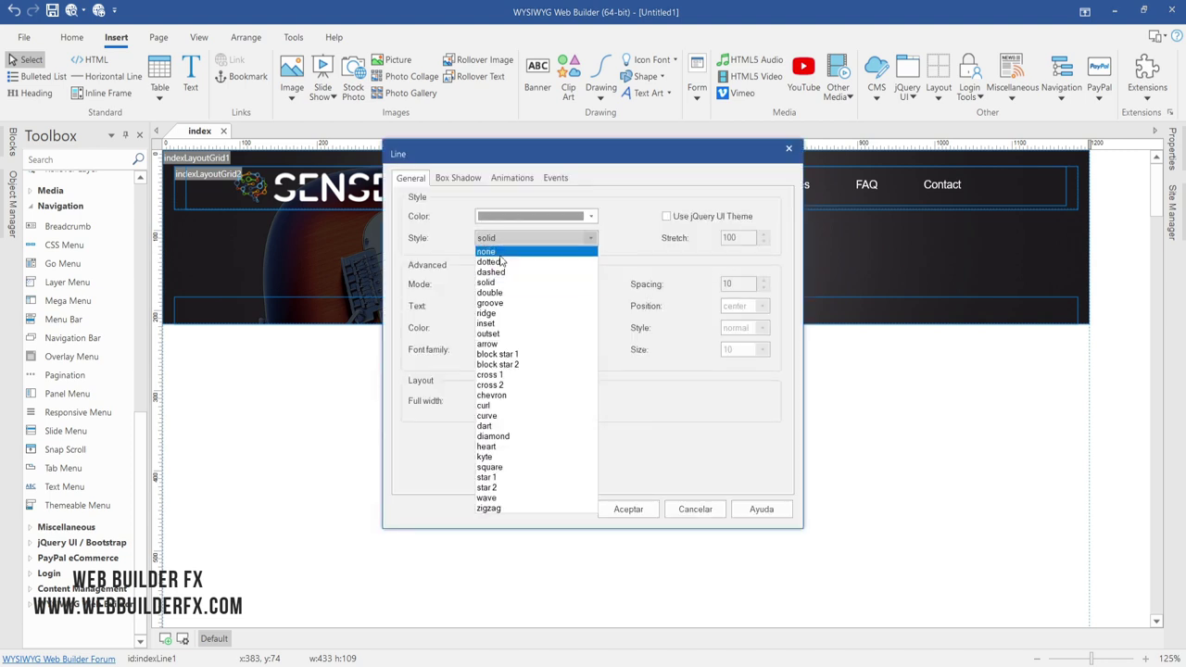
{"action": "left_click", "coordinate": [510, 249]}
{"action": "left_click", "coordinate": [621, 509]}
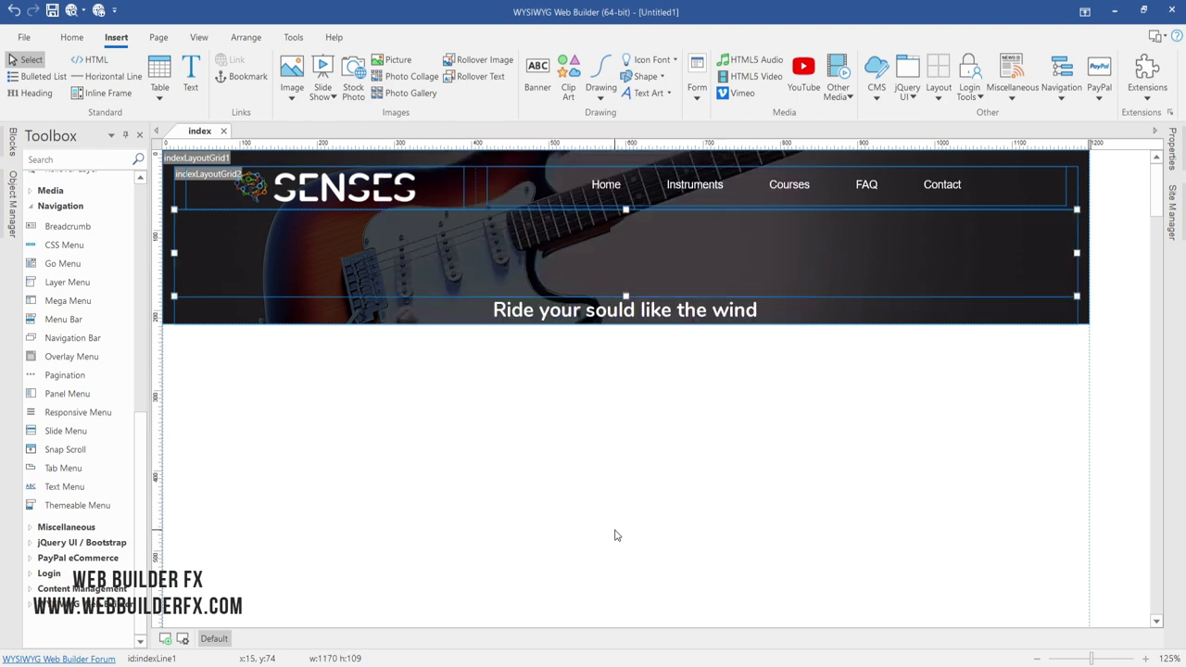
- Set the font size of the "Ride your sould like the wind" heading to 32
{"action": "left_click", "coordinate": [593, 313]}
{"action": "double_click", "coordinate": [593, 313]}
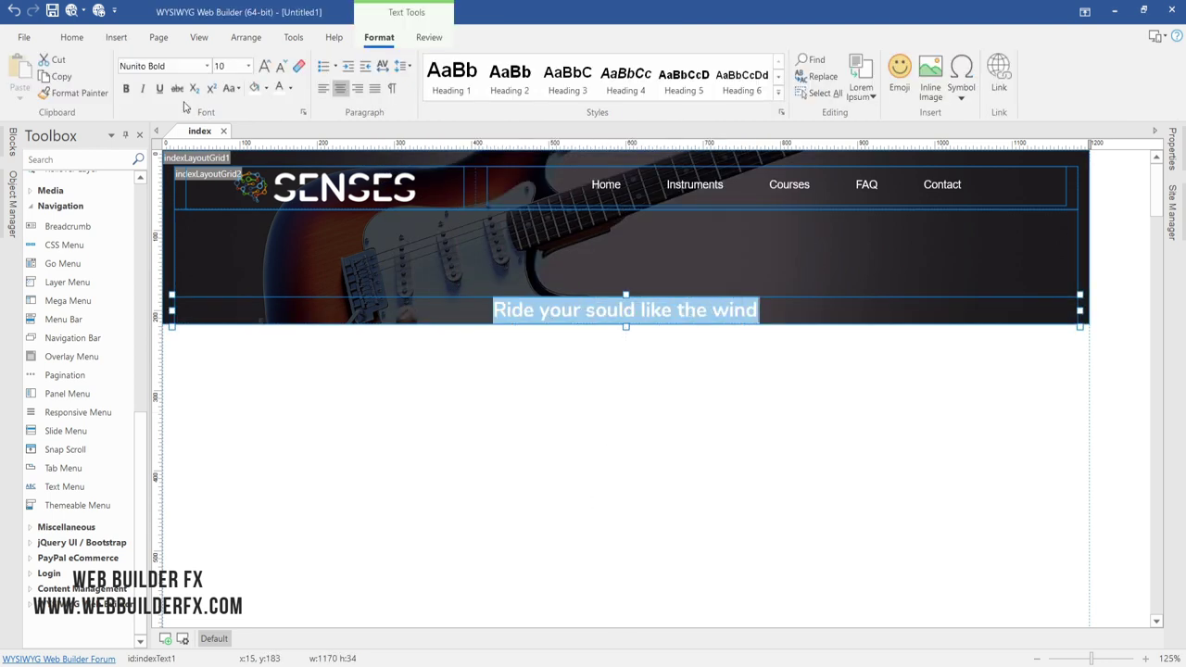
{"action": "left_click", "coordinate": [248, 69]}
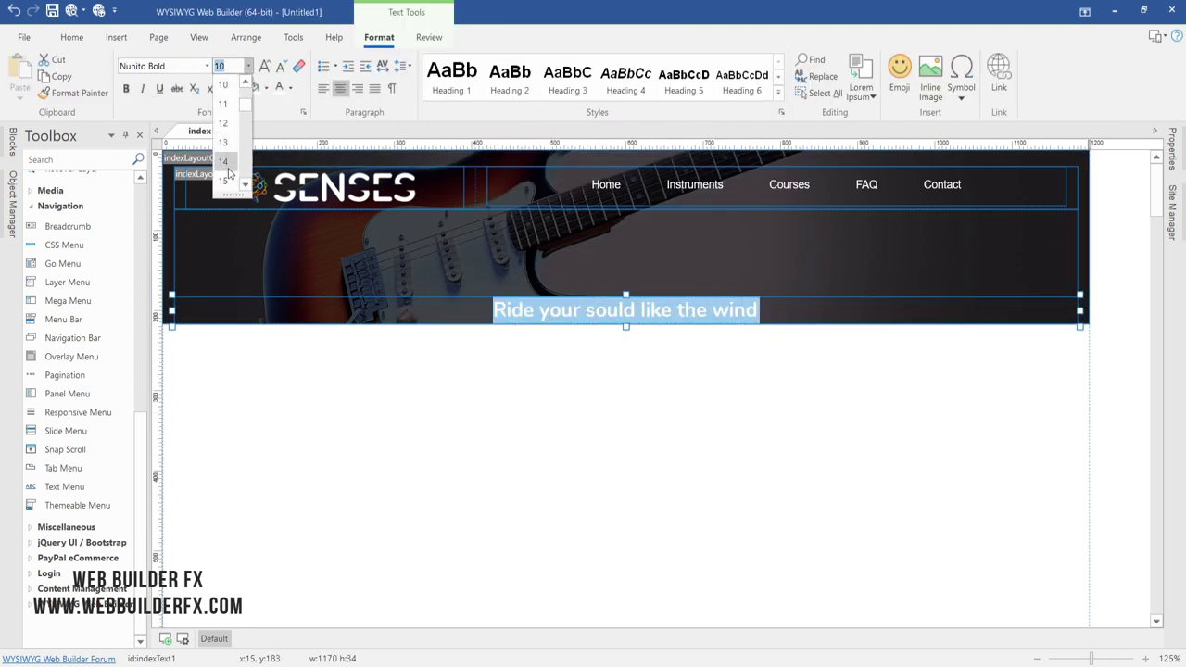
{"action": "scroll", "coordinate": [231, 168], "scroll_direction": "down", "scroll_amount": 2}
{"action": "left_click", "coordinate": [229, 164]}
{"action": "left_click", "coordinate": [248, 66]}
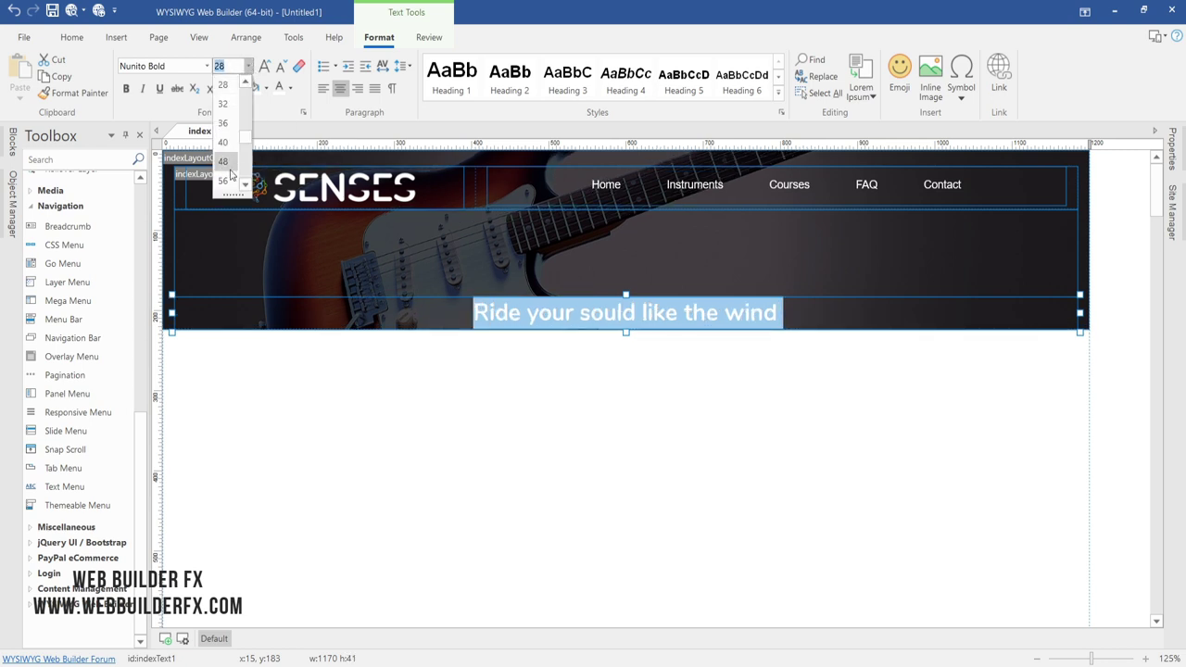
{"action": "left_click", "coordinate": [228, 104]}
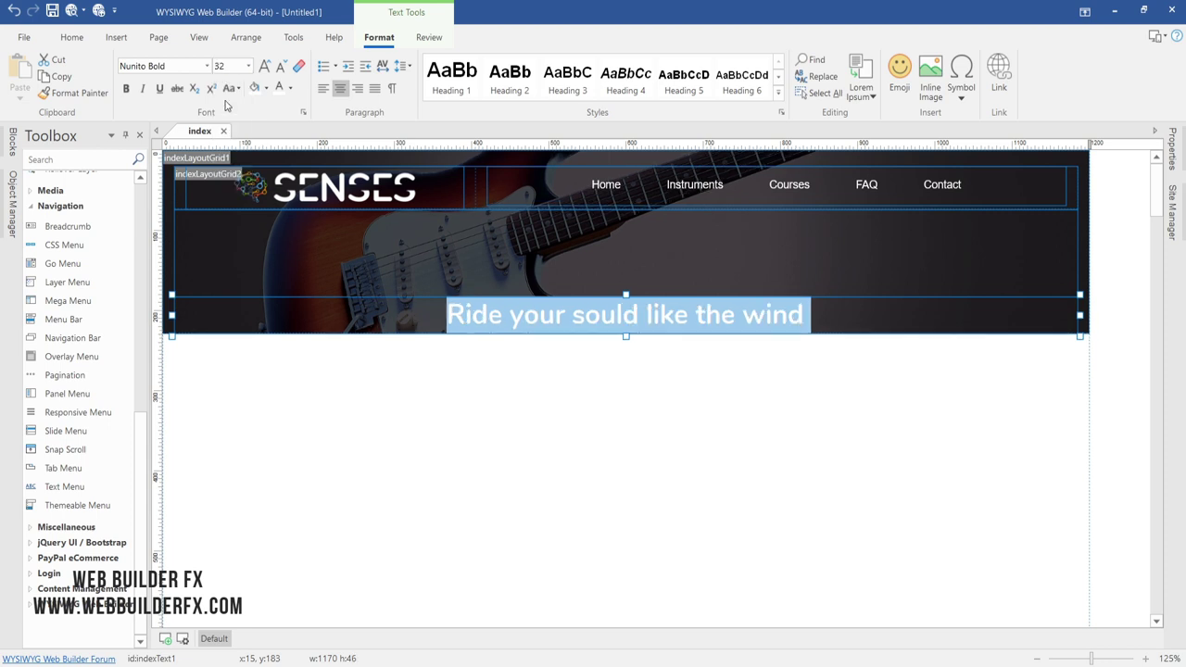
{"action": "left_click", "coordinate": [488, 378]}
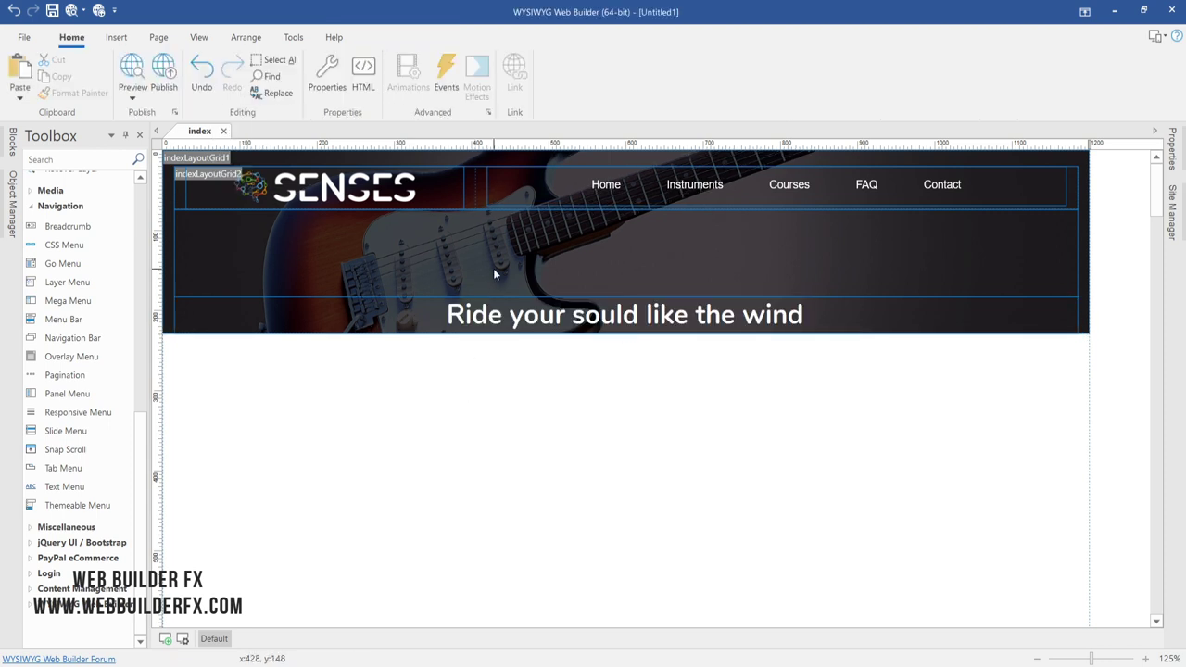
- Insert a second text box about 506 wide and move it into the header grid beneath the heading
{"action": "left_click", "coordinate": [115, 37]}
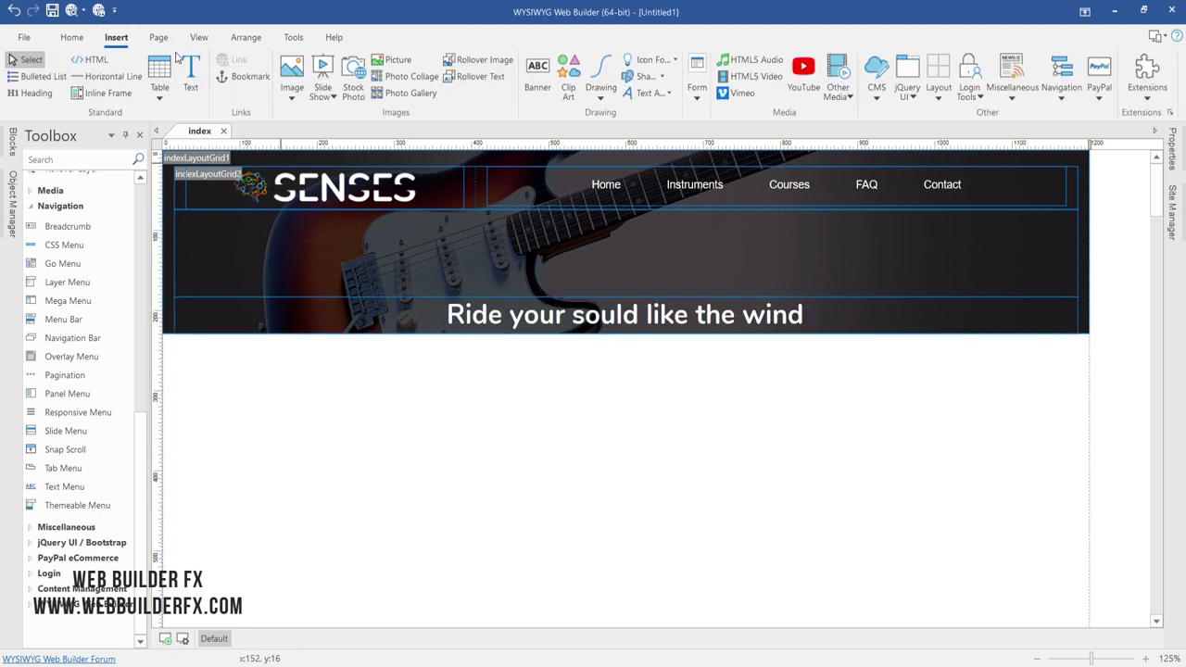
{"action": "left_click", "coordinate": [190, 74]}
{"action": "left_click", "coordinate": [395, 401]}
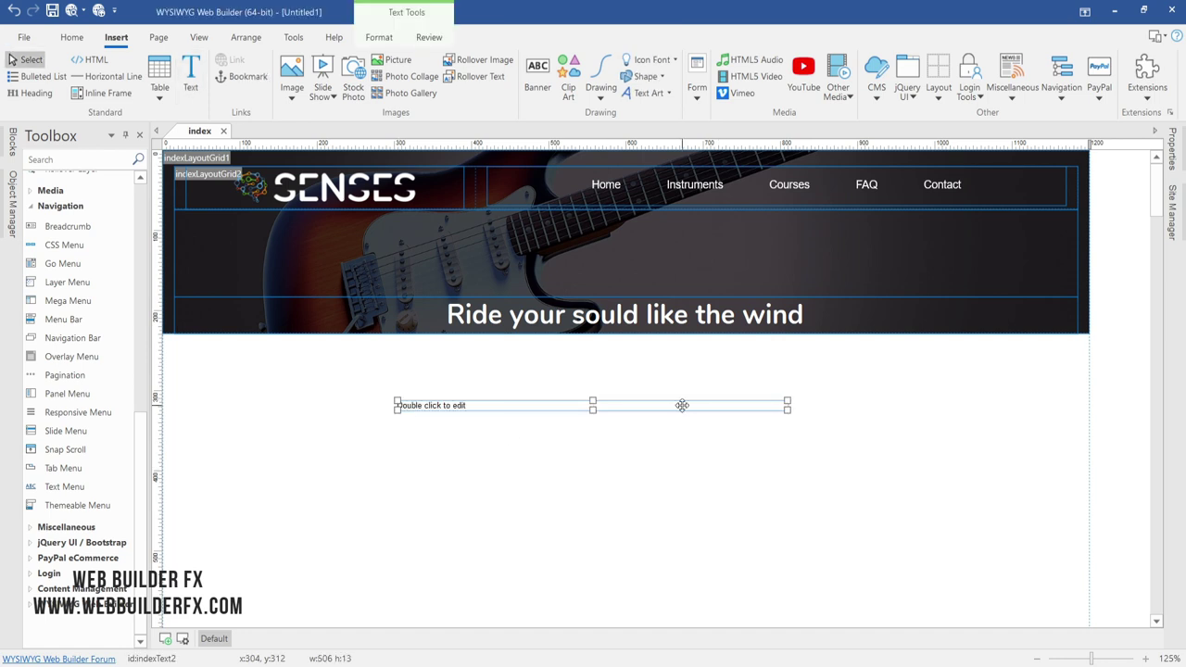
{"action": "left_click_drag", "start_coordinate": [686, 405], "coordinate": [656, 340]}
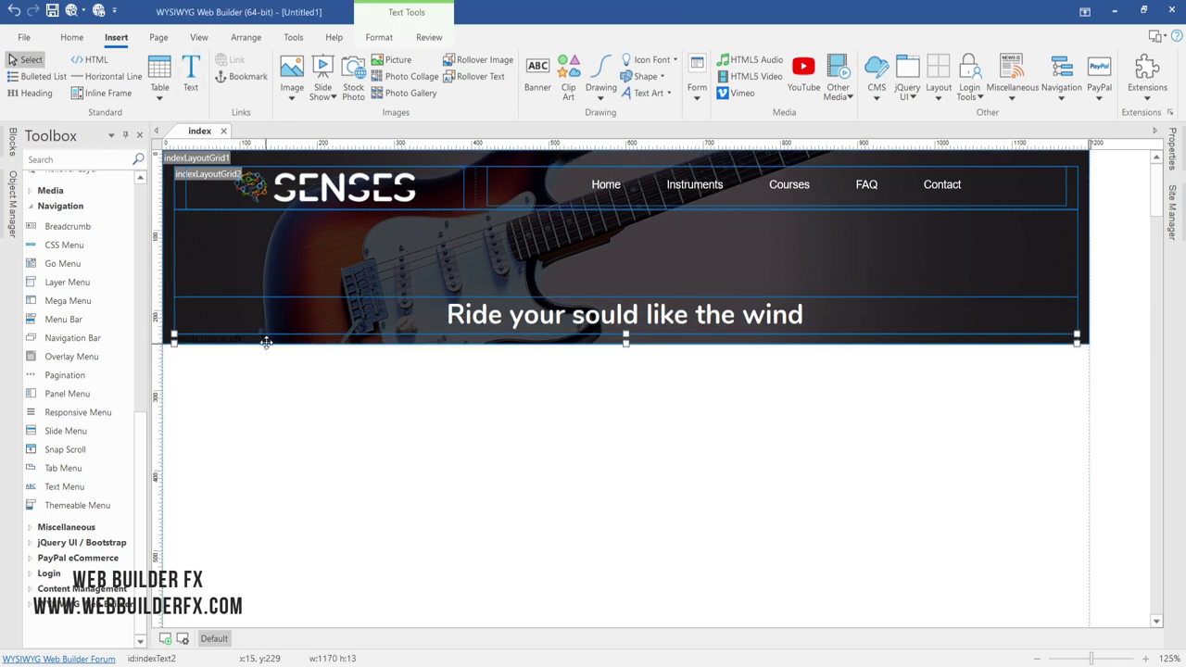
- Set the placeholder text in the new text box to Roboto Condensed at size 10
{"action": "double_click", "coordinate": [269, 342]}
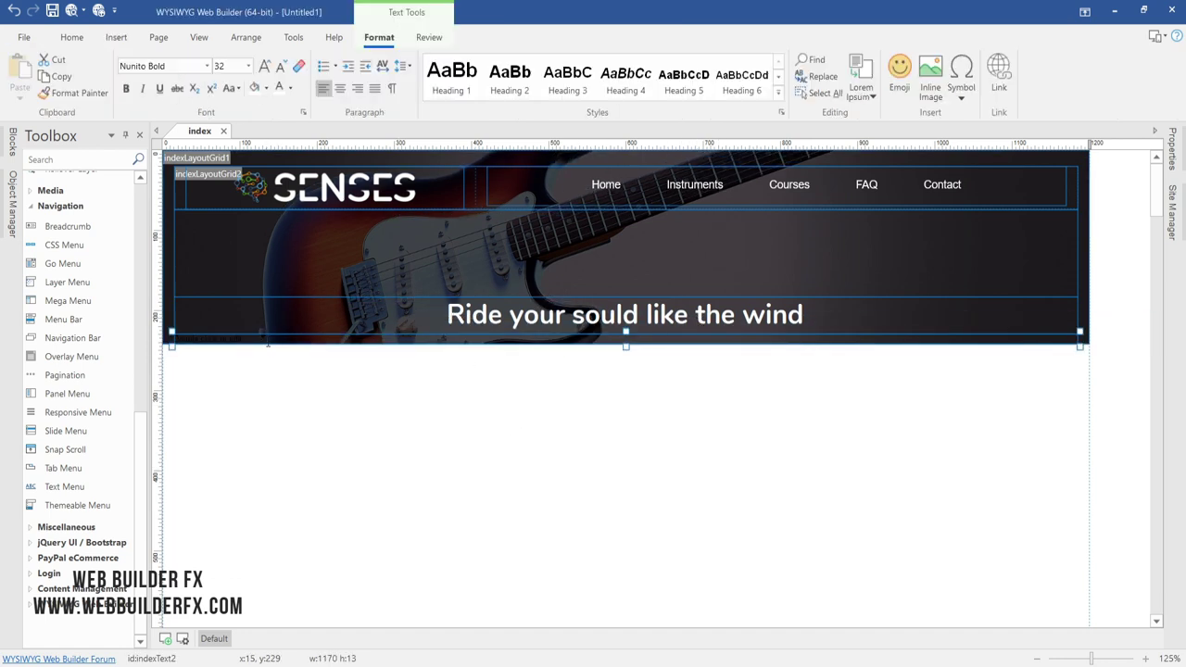
{"action": "left_click", "coordinate": [278, 88]}
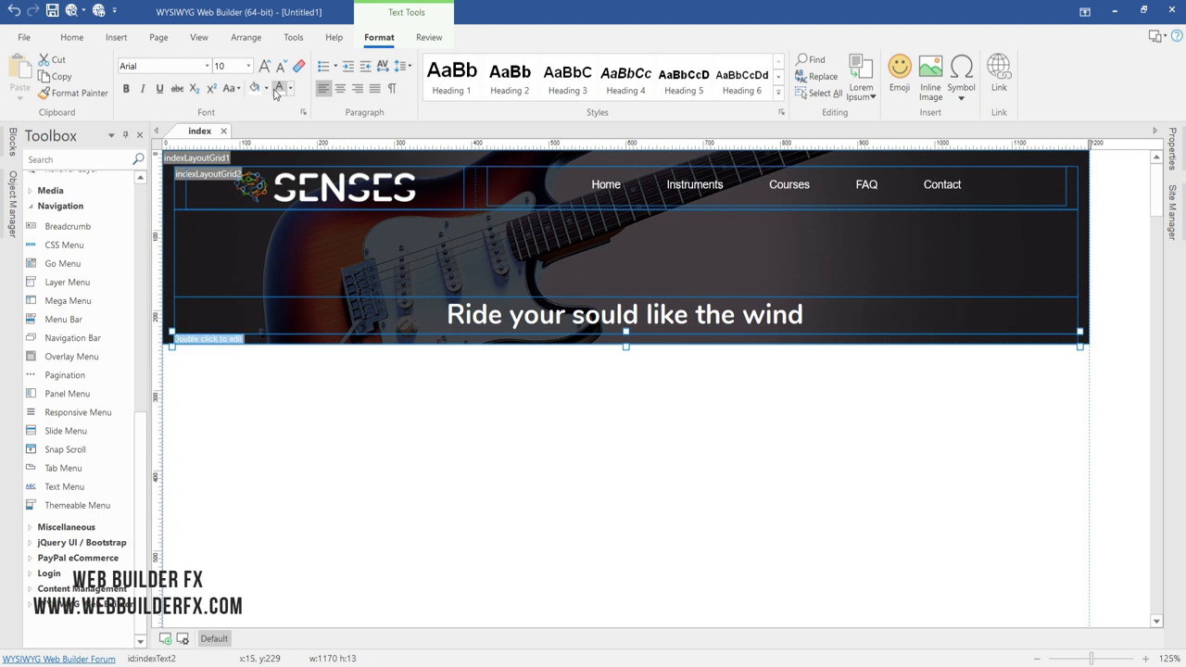
{"action": "left_click", "coordinate": [207, 66]}
{"action": "scroll", "coordinate": [174, 189], "scroll_direction": "up", "scroll_amount": 4}
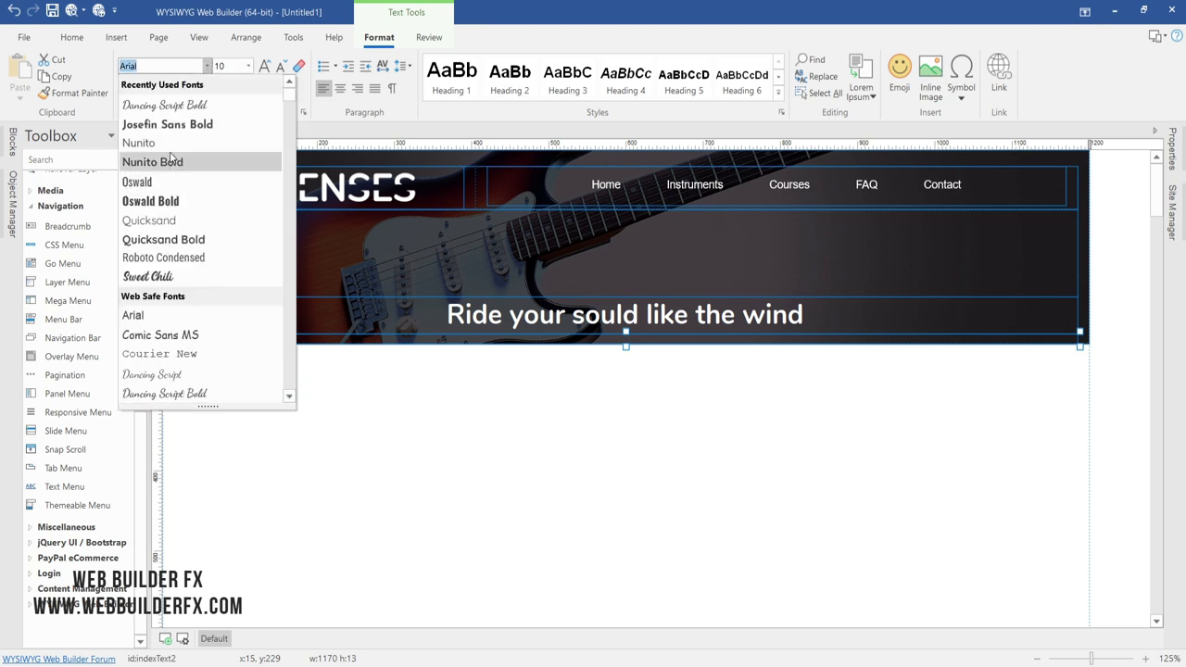
{"action": "left_click", "coordinate": [196, 256]}
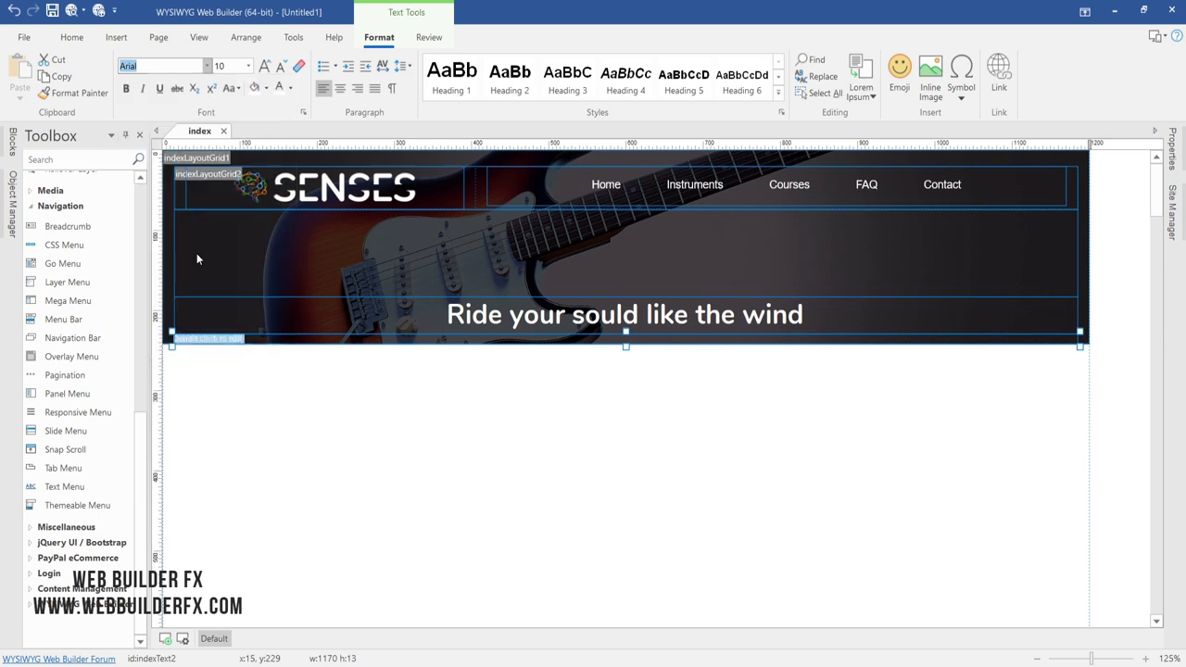
{"action": "left_click", "coordinate": [249, 66]}
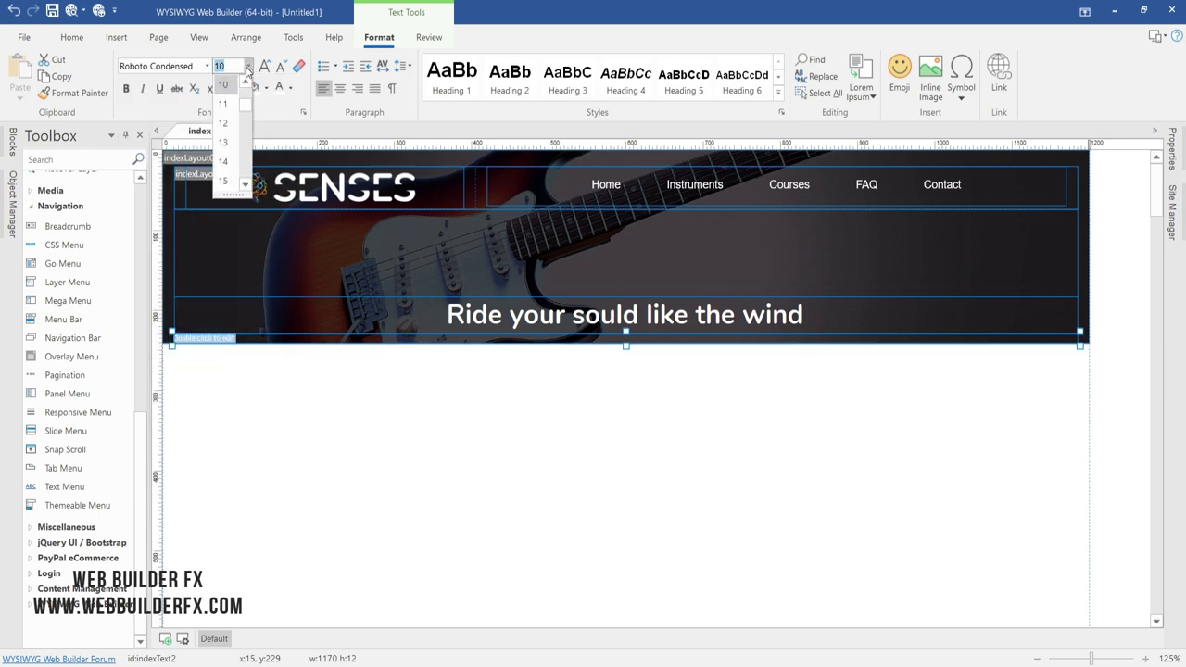
{"action": "left_click", "coordinate": [226, 85]}
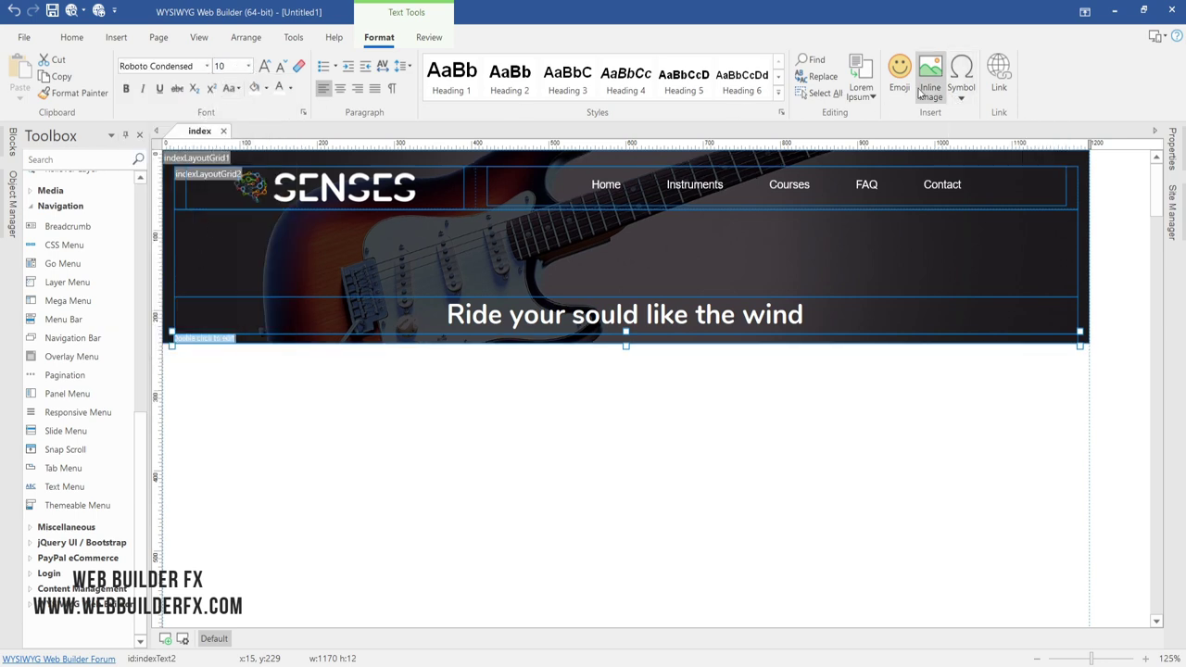
- Fill the new text box with 50 words of Lorem Ipsum and preview the page in the browser
{"action": "left_click", "coordinate": [862, 91]}
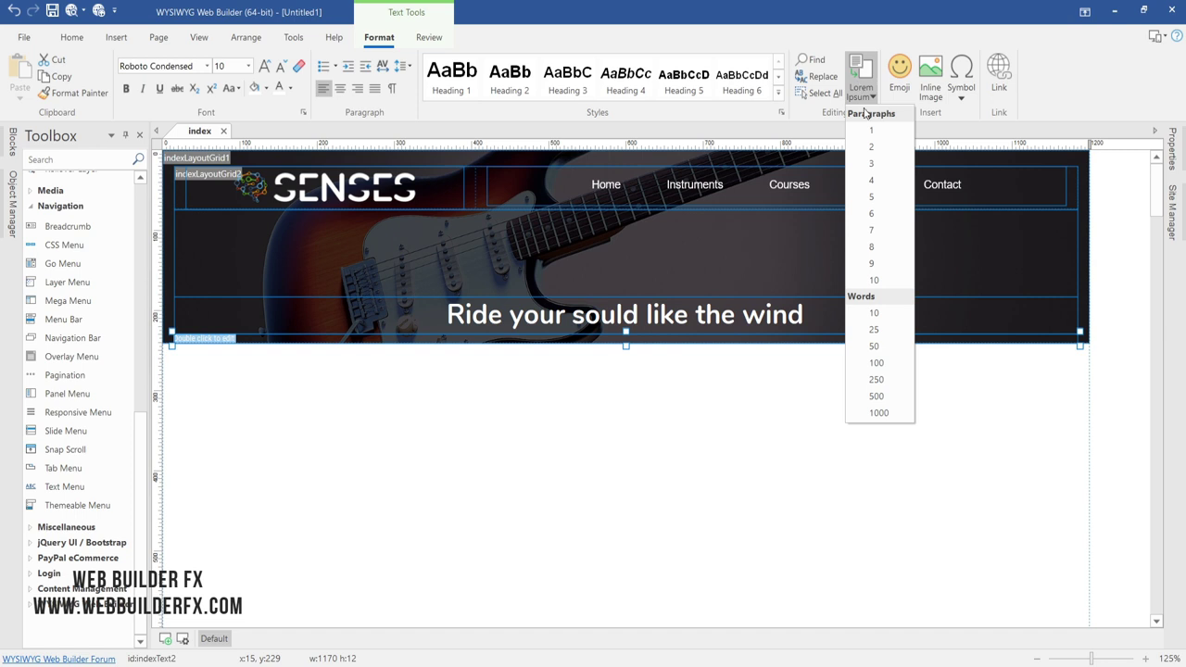
{"action": "left_click", "coordinate": [874, 345]}
{"action": "left_click", "coordinate": [829, 399]}
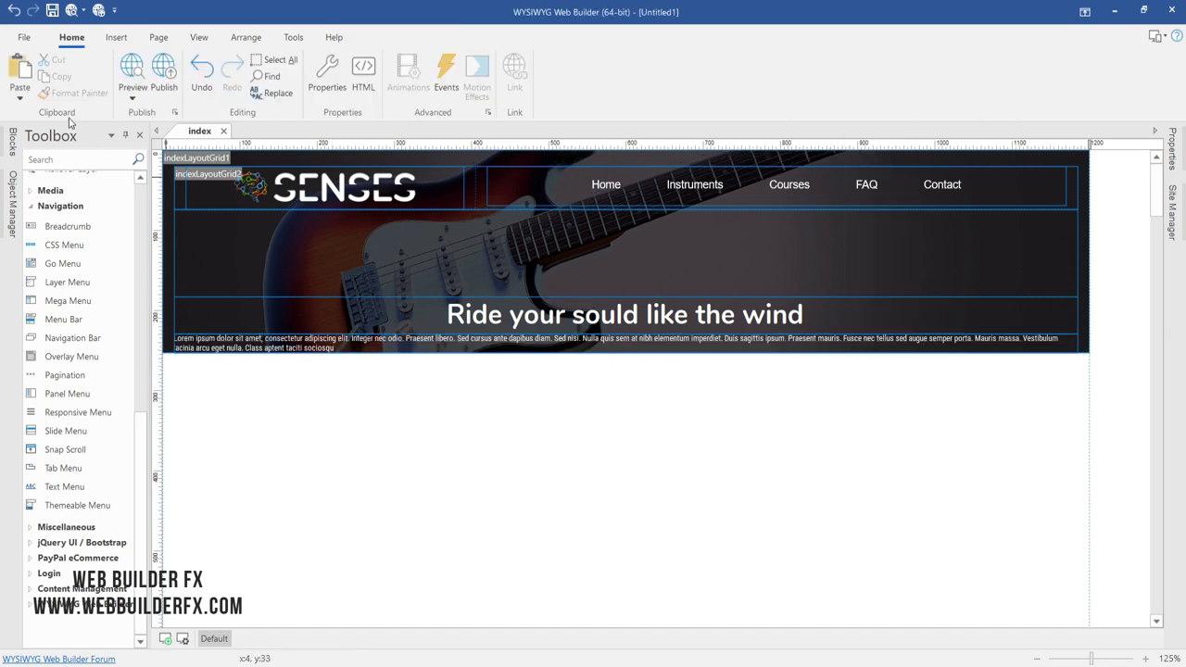
{"action": "left_click", "coordinate": [139, 67]}
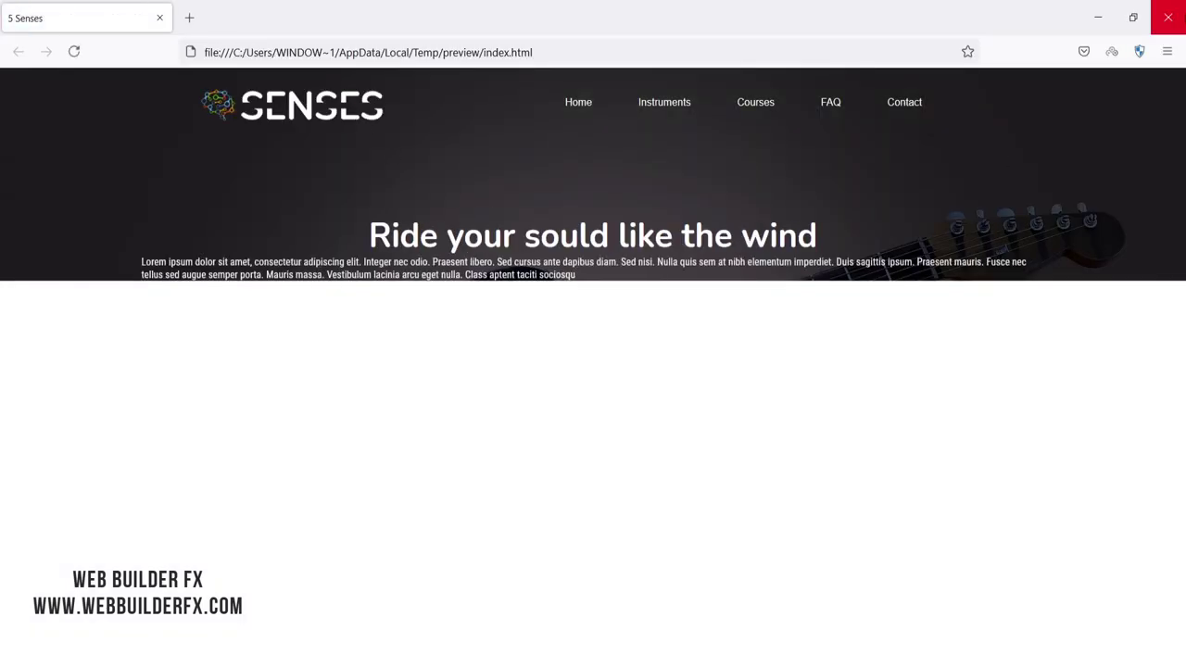
{"action": "left_click", "coordinate": [1168, 17]}
- Set the top margin of the Lorem Ipsum text box to 20
{"action": "right_click", "coordinate": [576, 347]}
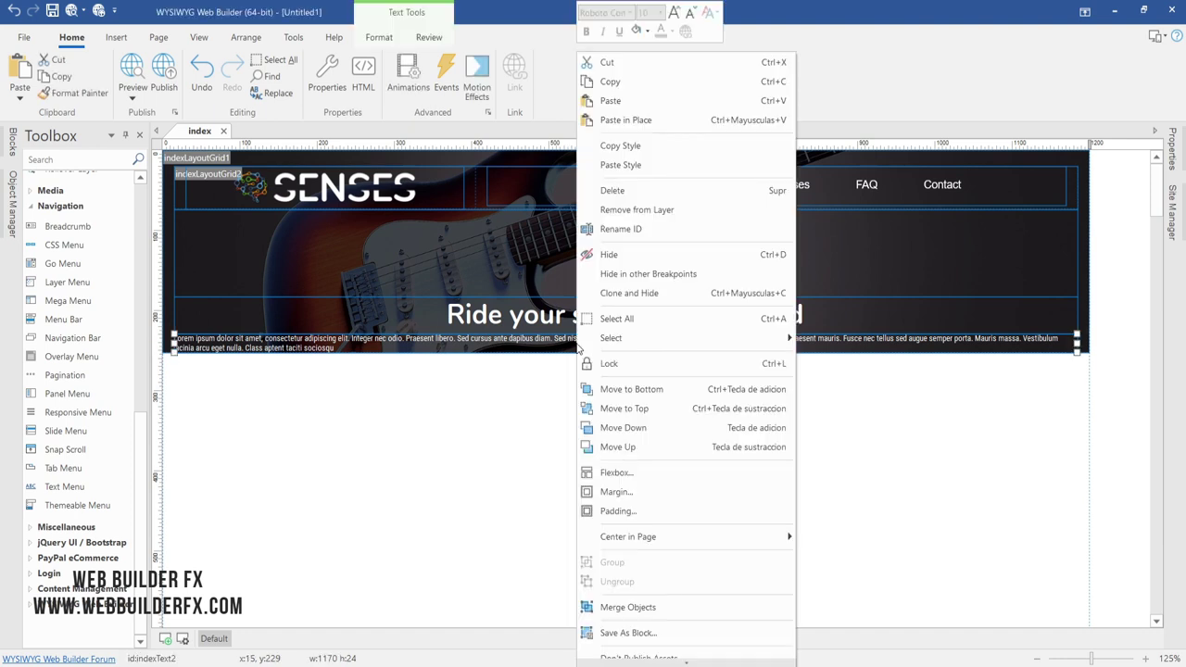
{"action": "left_click", "coordinate": [624, 494]}
{"action": "key", "text": "Tab"}
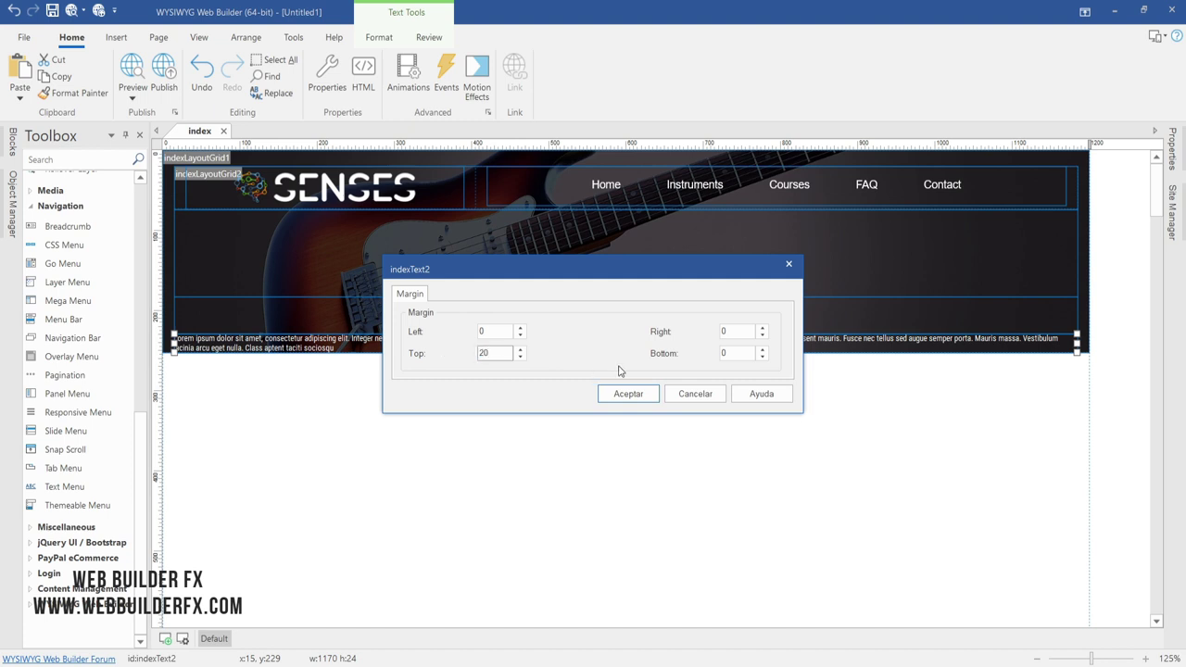
{"action": "left_click", "coordinate": [627, 393]}
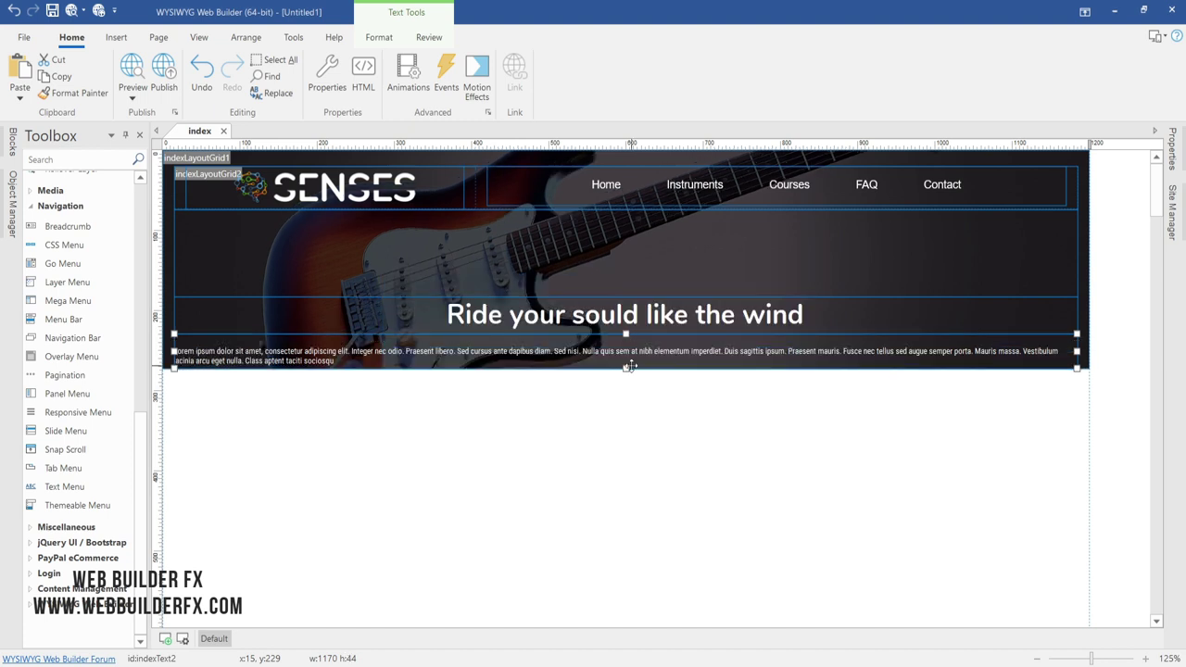
- Set a maximum width for the Lorem Ipsum text box in its object properties and preview the page
{"action": "right_click", "coordinate": [627, 363]}
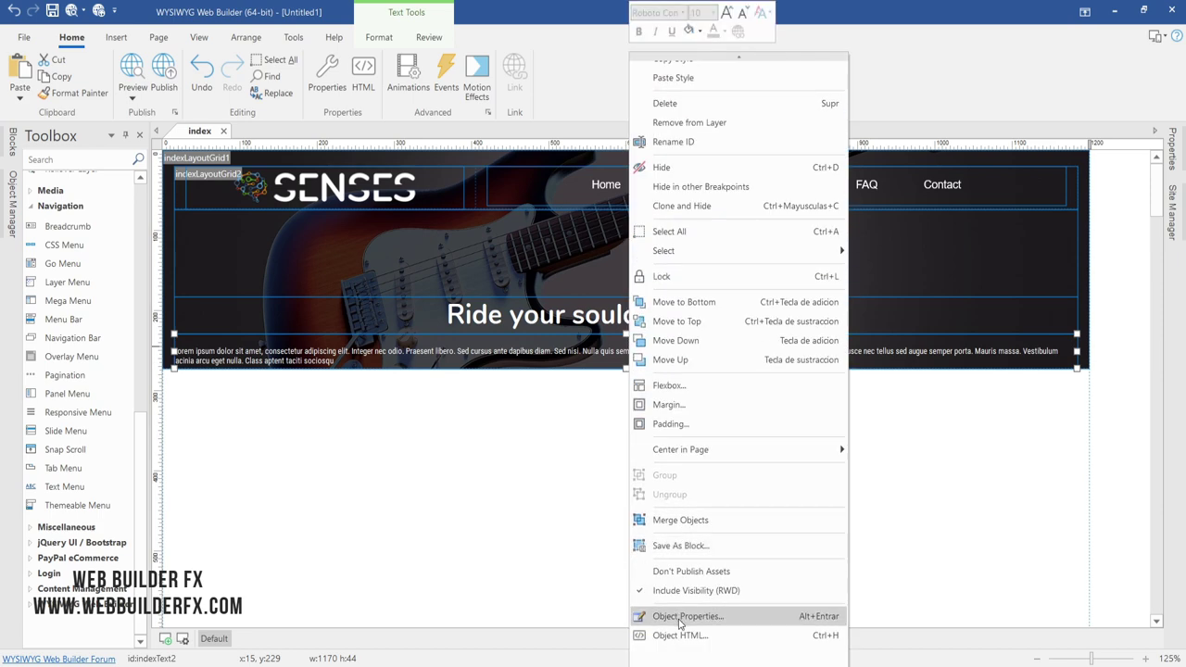
{"action": "left_click", "coordinate": [686, 616]}
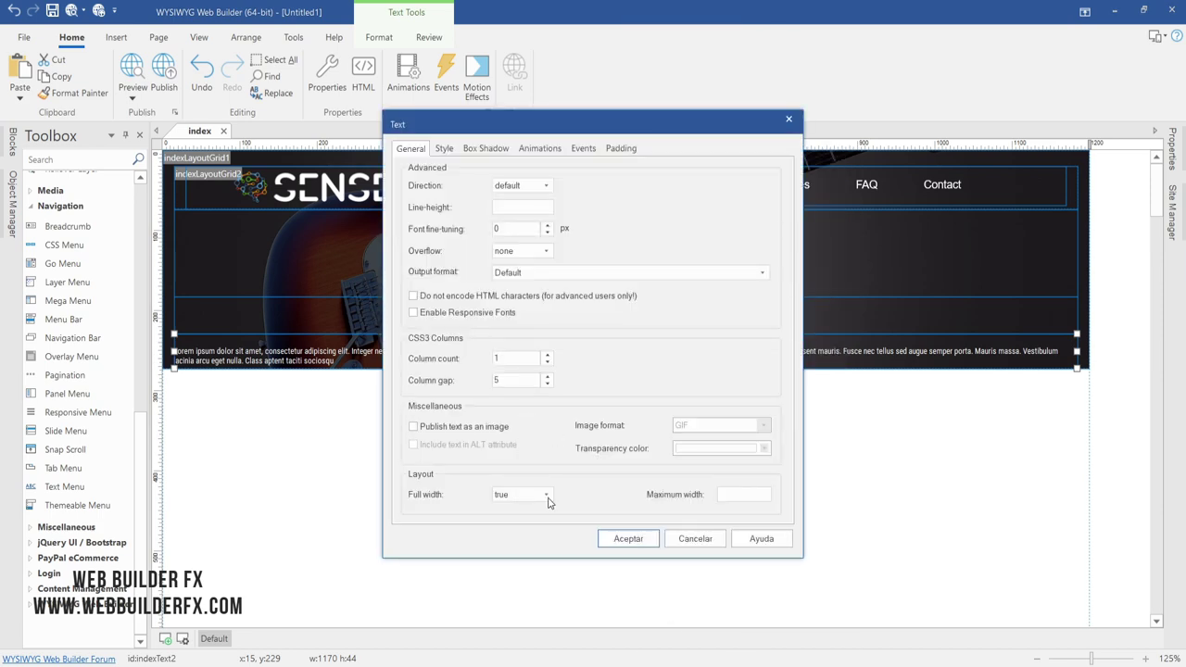
{"action": "left_click", "coordinate": [730, 498]}
{"action": "left_click", "coordinate": [630, 540]}
{"action": "left_click", "coordinate": [133, 72]}
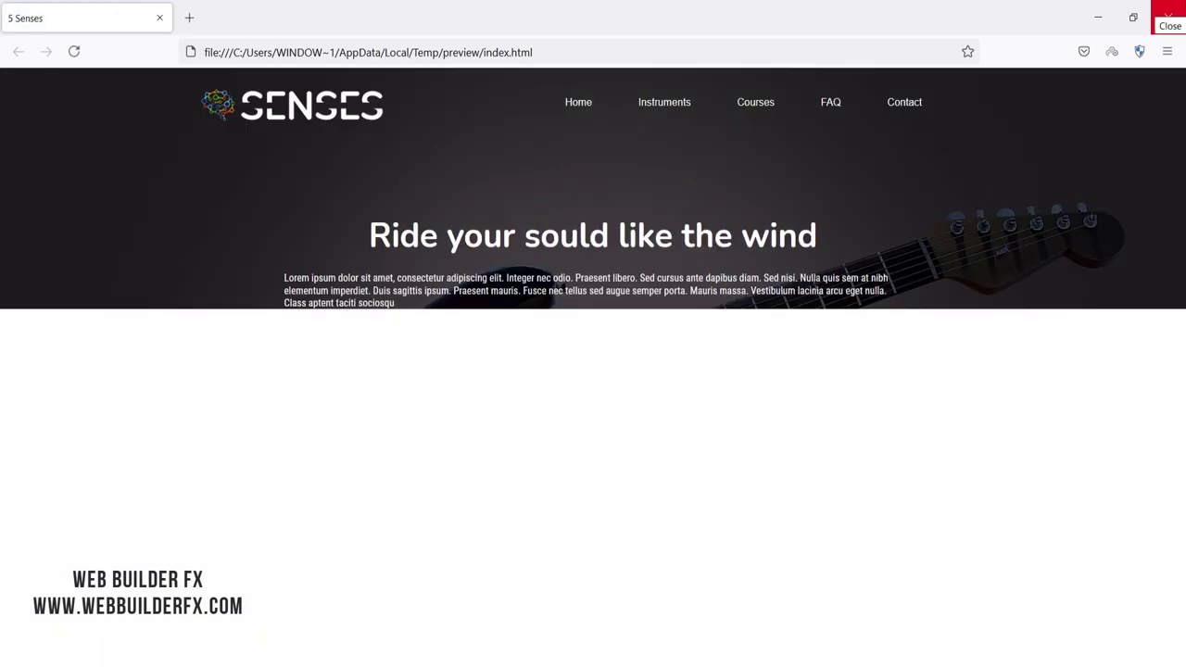
{"action": "left_click", "coordinate": [1168, 17]}
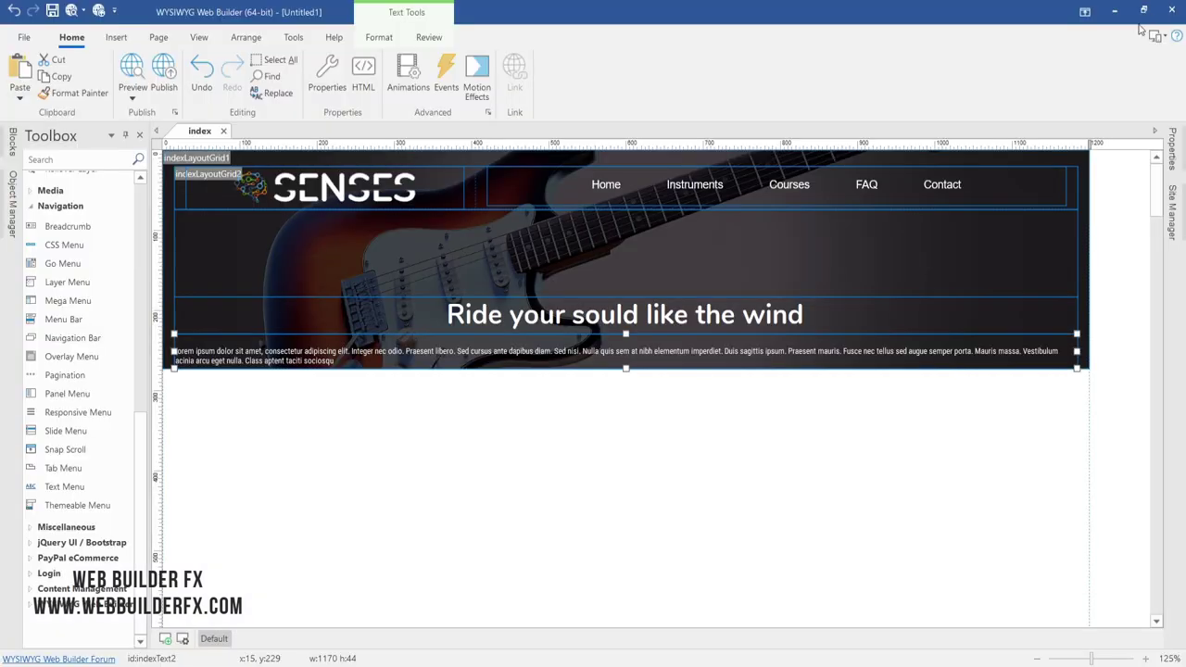
{"action": "double_click", "coordinate": [1082, 178]}
{"action": "left_click", "coordinate": [444, 150]}
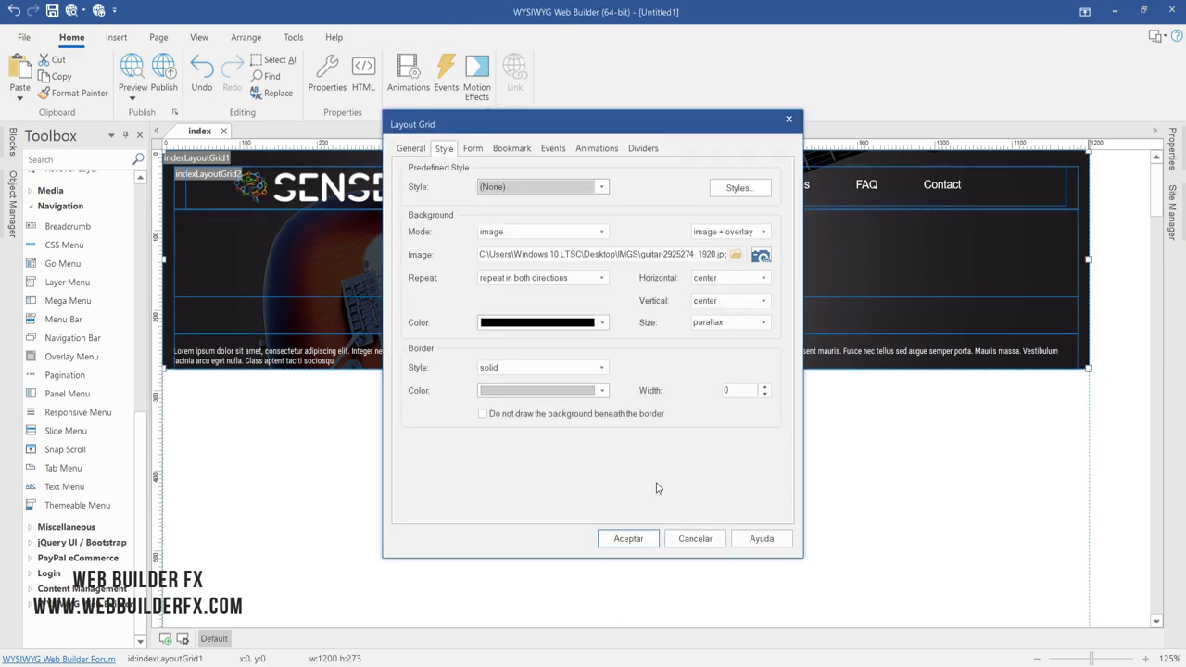
{"action": "left_click", "coordinate": [695, 538]}
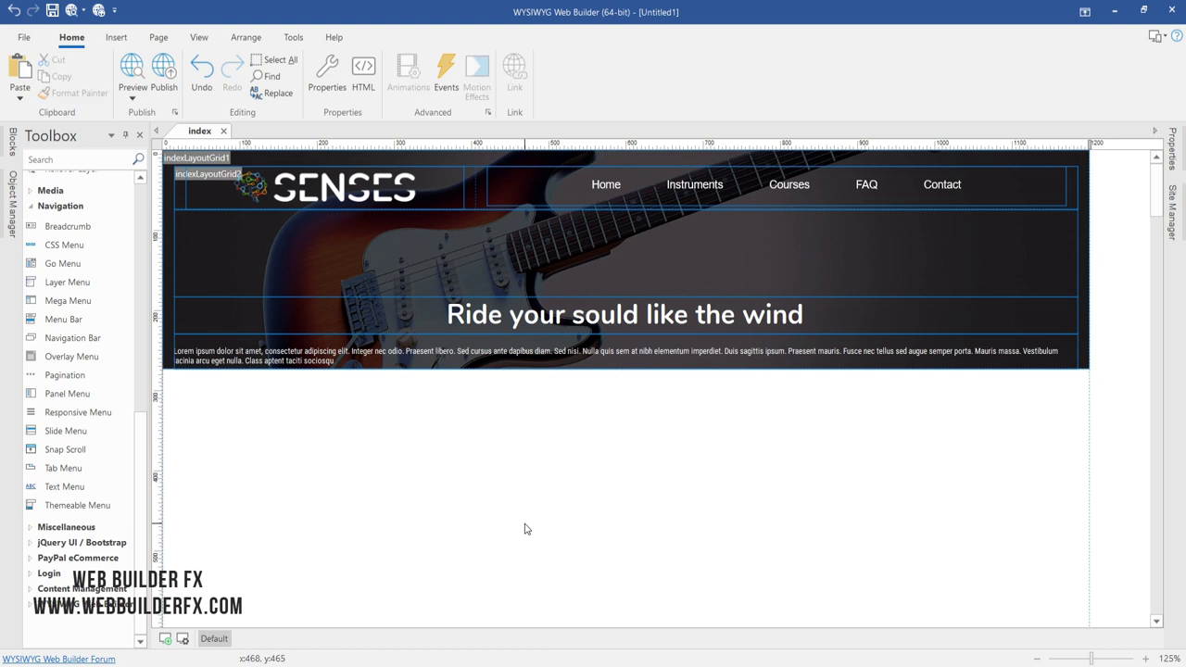
- Set the bottom margin of the Lorem Ipsum text box to 50
{"action": "right_click", "coordinate": [509, 350]}
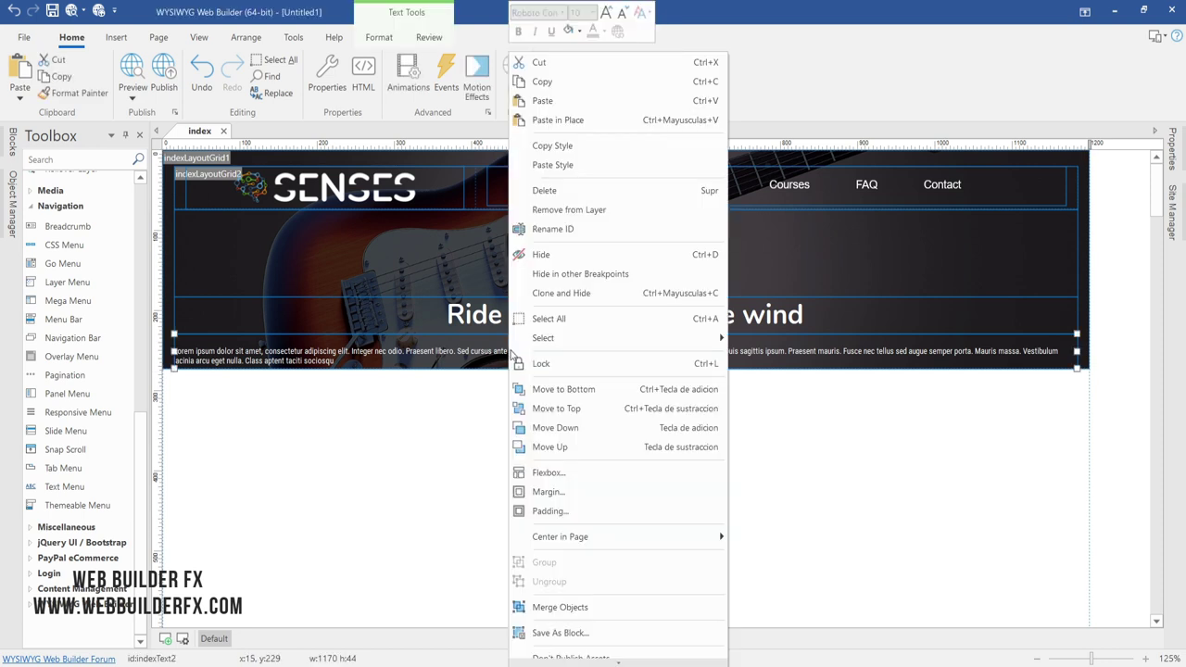
{"action": "left_click", "coordinate": [575, 501]}
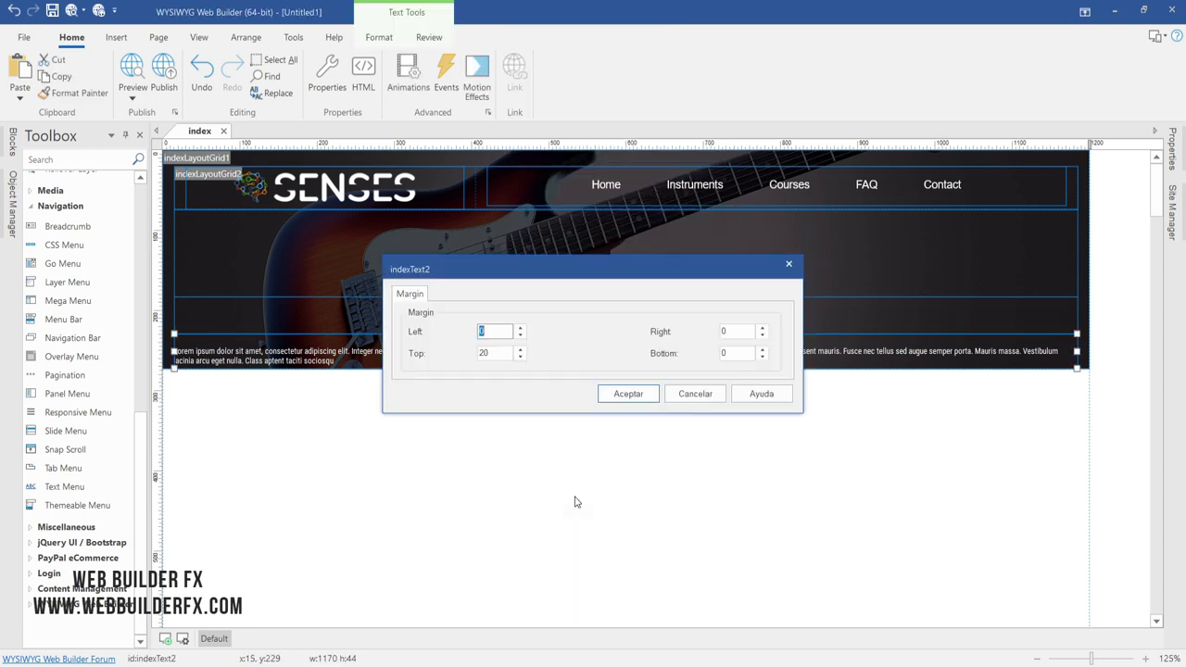
{"action": "double_click", "coordinate": [726, 356]}
{"action": "type", "text": "50"}
{"action": "key", "text": "Return"}
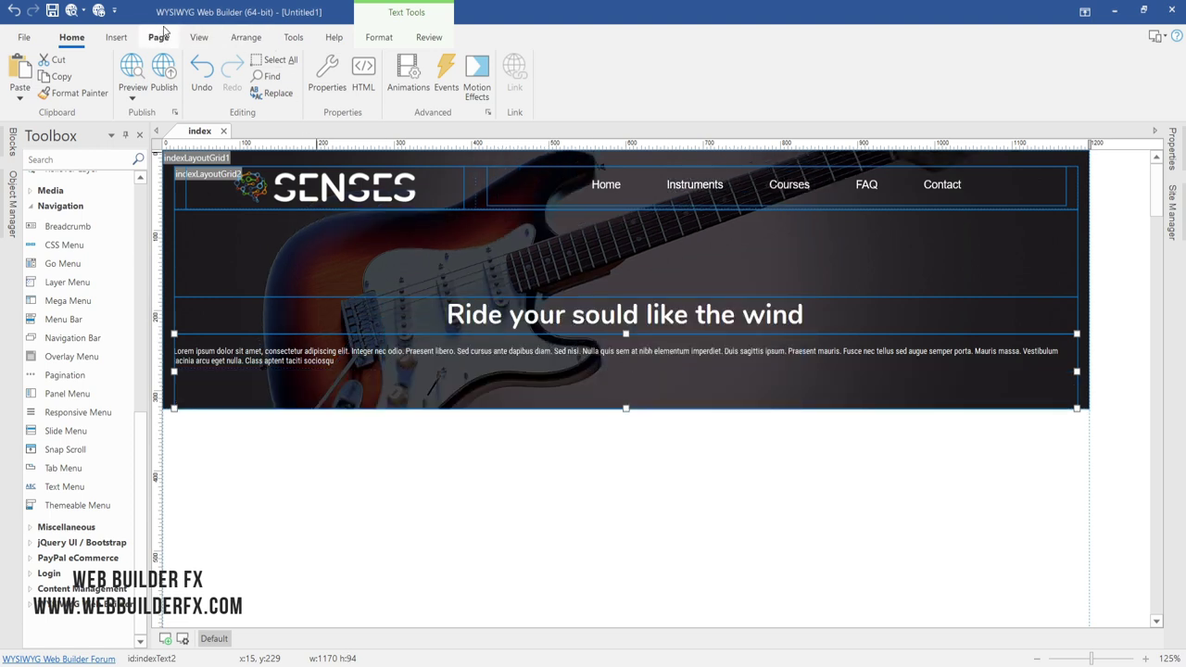
- Draw a rounded rectangle shape about 233 by 63 in the empty area below the header
{"action": "left_click", "coordinate": [116, 38]}
{"action": "left_click", "coordinate": [646, 76]}
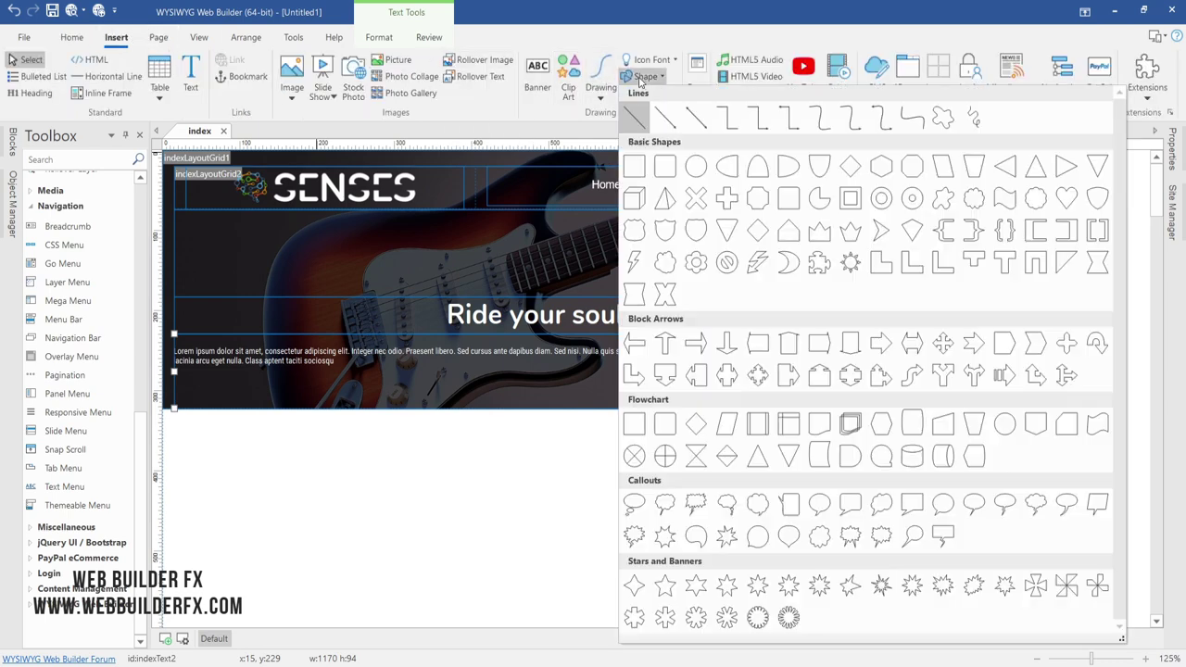
{"action": "left_click", "coordinate": [662, 165]}
{"action": "mouse_move", "coordinate": [477, 459]}
{"action": "left_mouse_down"}
{"action": "mouse_move", "coordinate": [534, 510]}
{"action": "mouse_move", "coordinate": [657, 509]}
{"action": "left_mouse_up"}
- Give the rounded rectangle a solid blue fill and set its stroke width to 0
{"action": "double_click", "coordinate": [575, 479]}
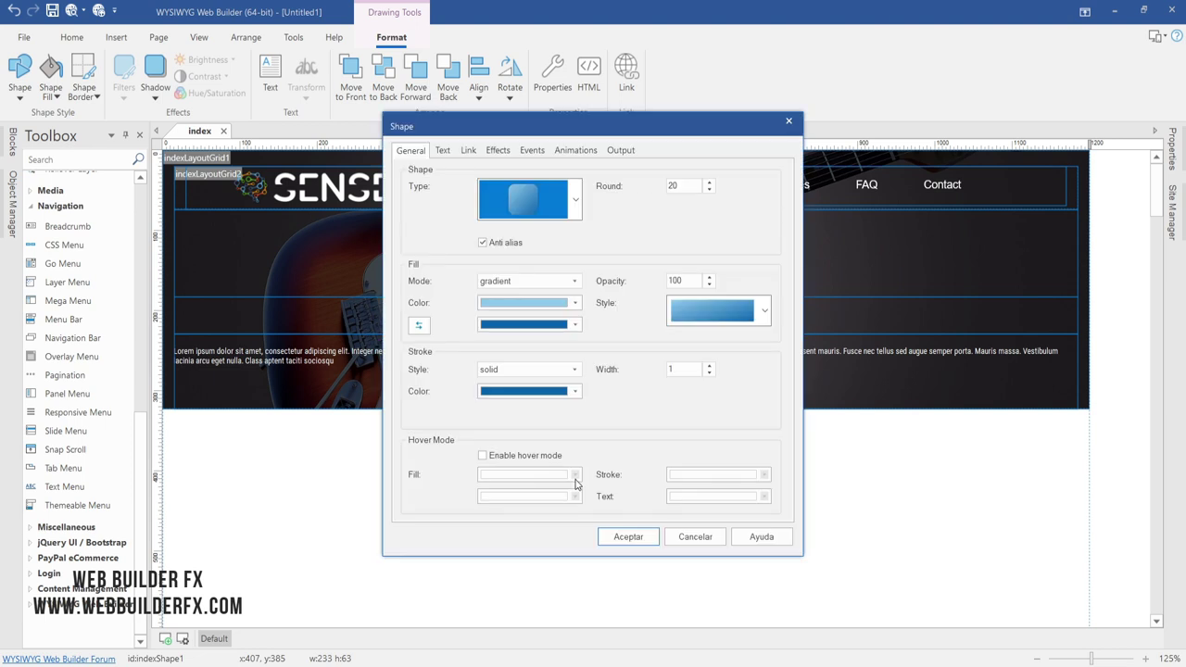
{"action": "left_click", "coordinate": [490, 282]}
{"action": "left_click", "coordinate": [487, 307]}
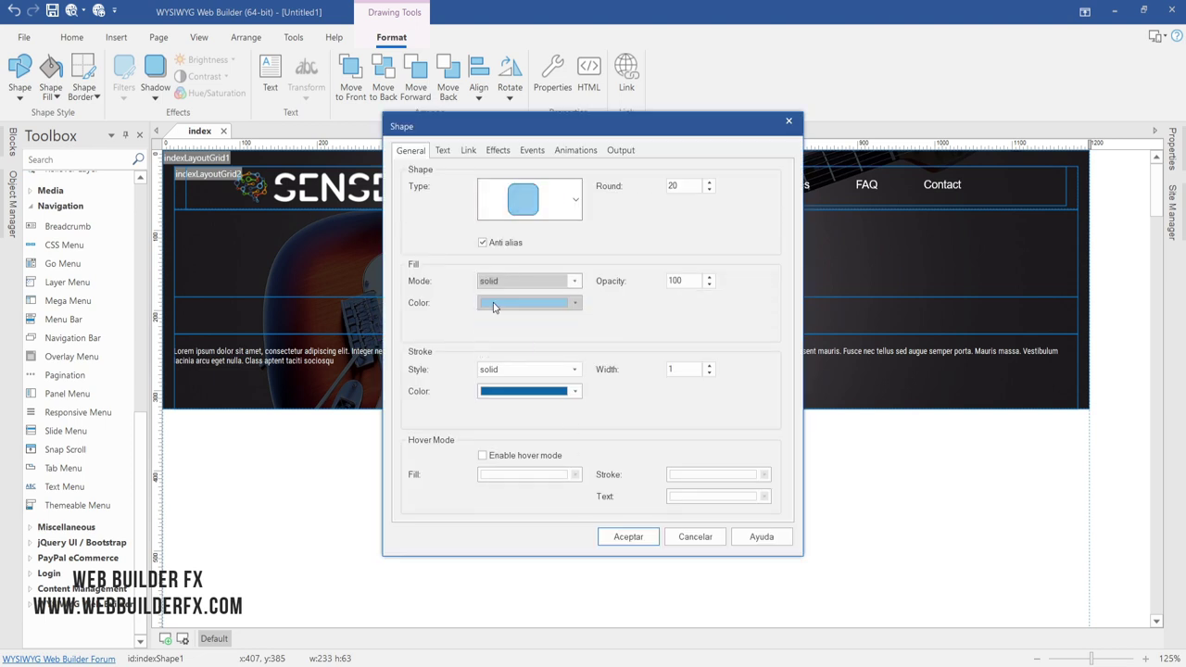
{"action": "left_click", "coordinate": [493, 305]}
{"action": "left_click", "coordinate": [537, 320]}
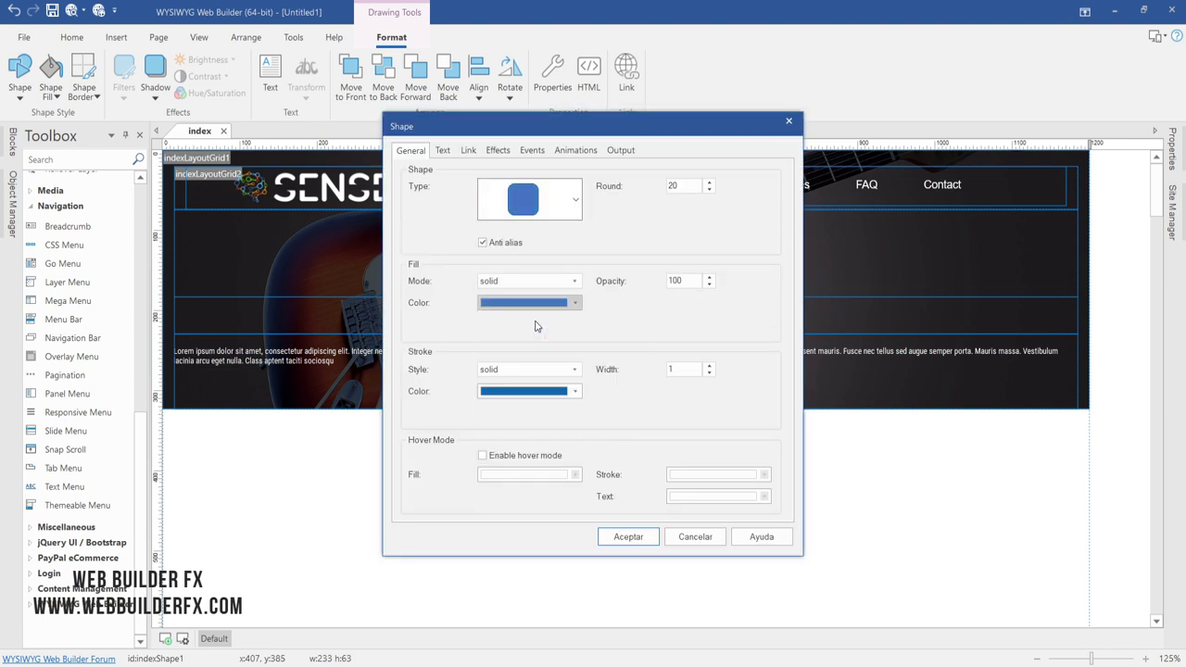
{"action": "left_click", "coordinate": [709, 374]}
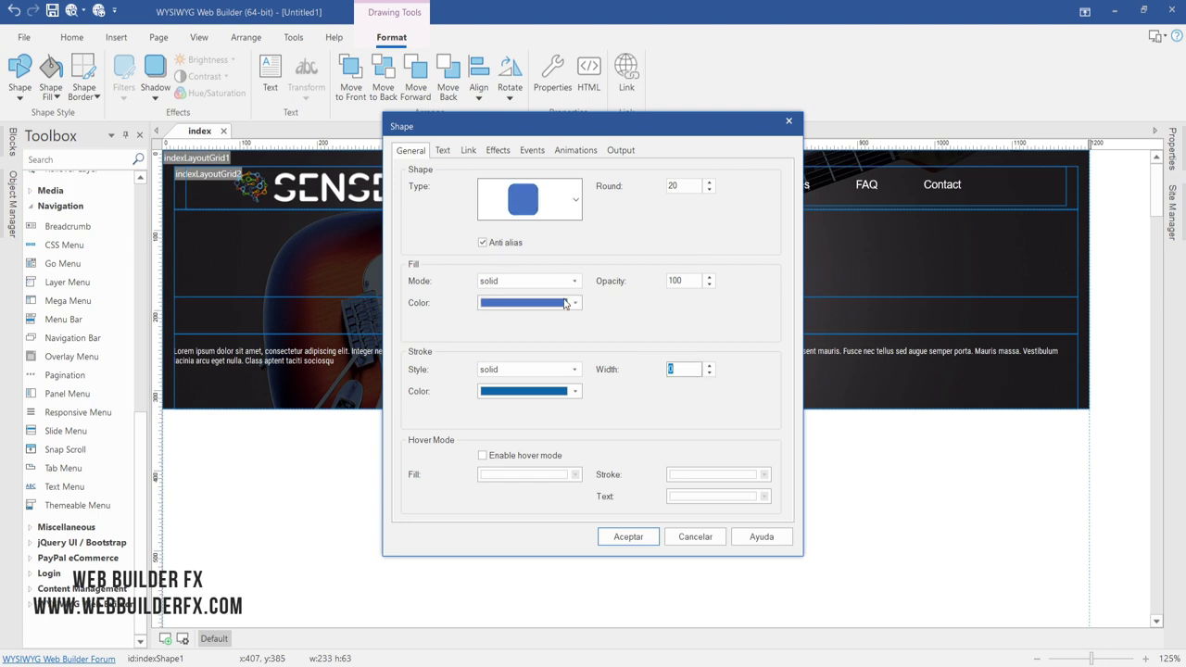
- Enable hover mode for the shape with orange fill and stroke, and set its corner rounding to 10
{"action": "left_click", "coordinate": [515, 456]}
{"action": "left_click", "coordinate": [511, 472]}
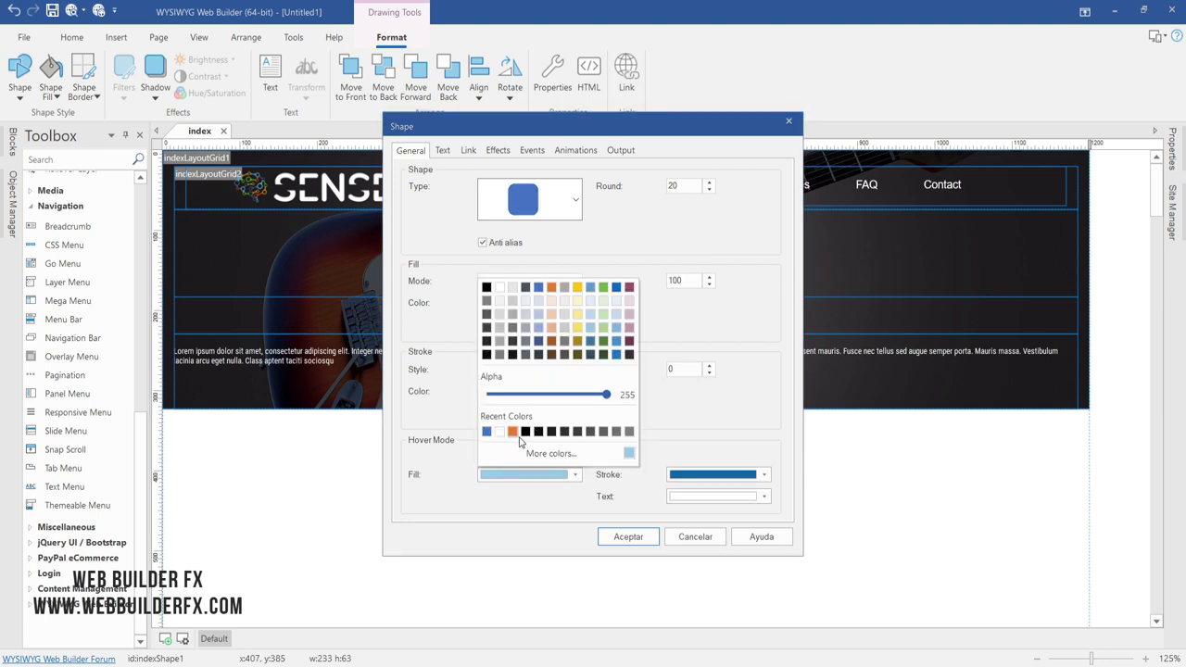
{"action": "left_click", "coordinate": [516, 440]}
{"action": "left_click", "coordinate": [687, 476]}
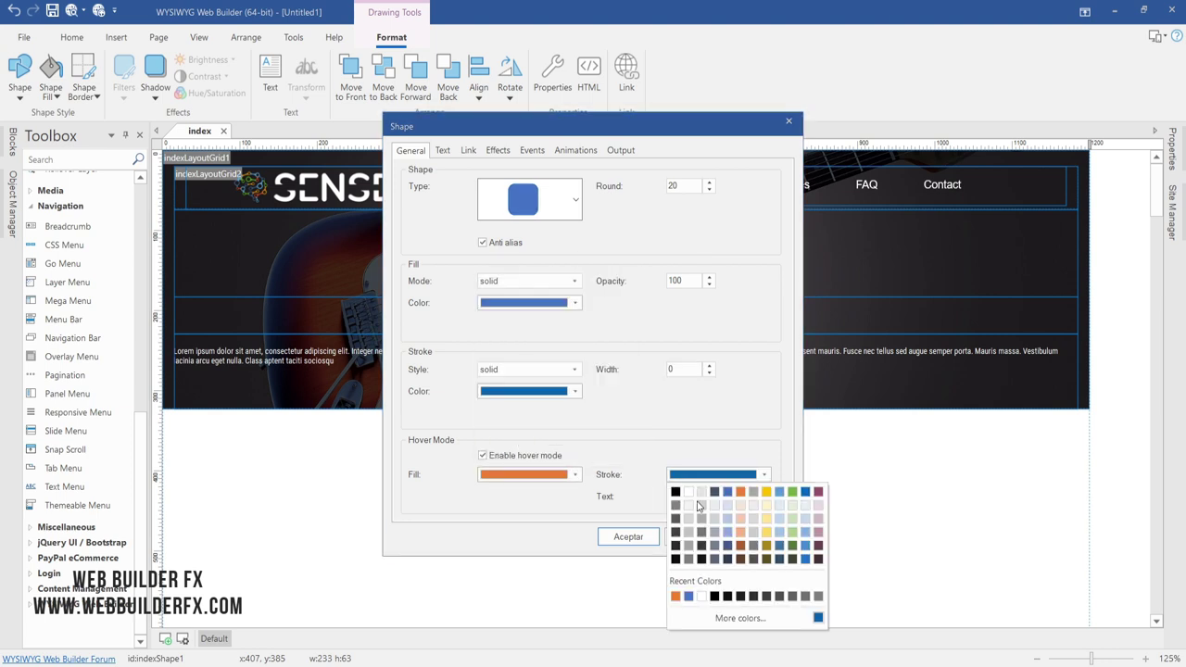
{"action": "left_click", "coordinate": [676, 597]}
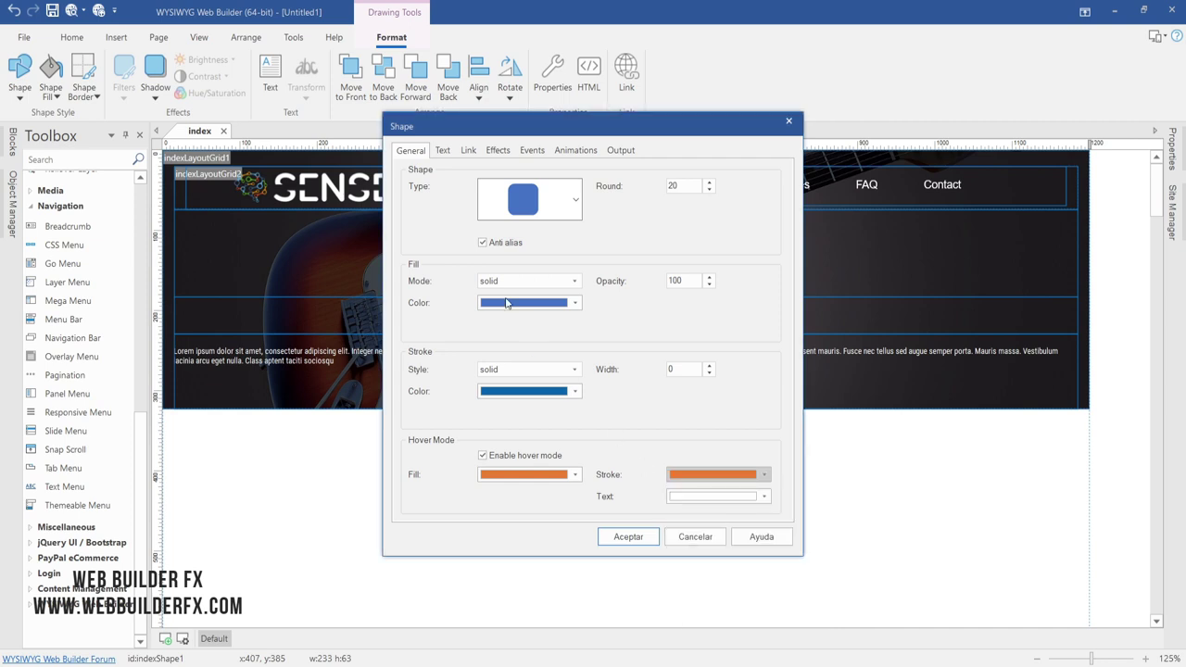
{"action": "left_click", "coordinate": [682, 185]}
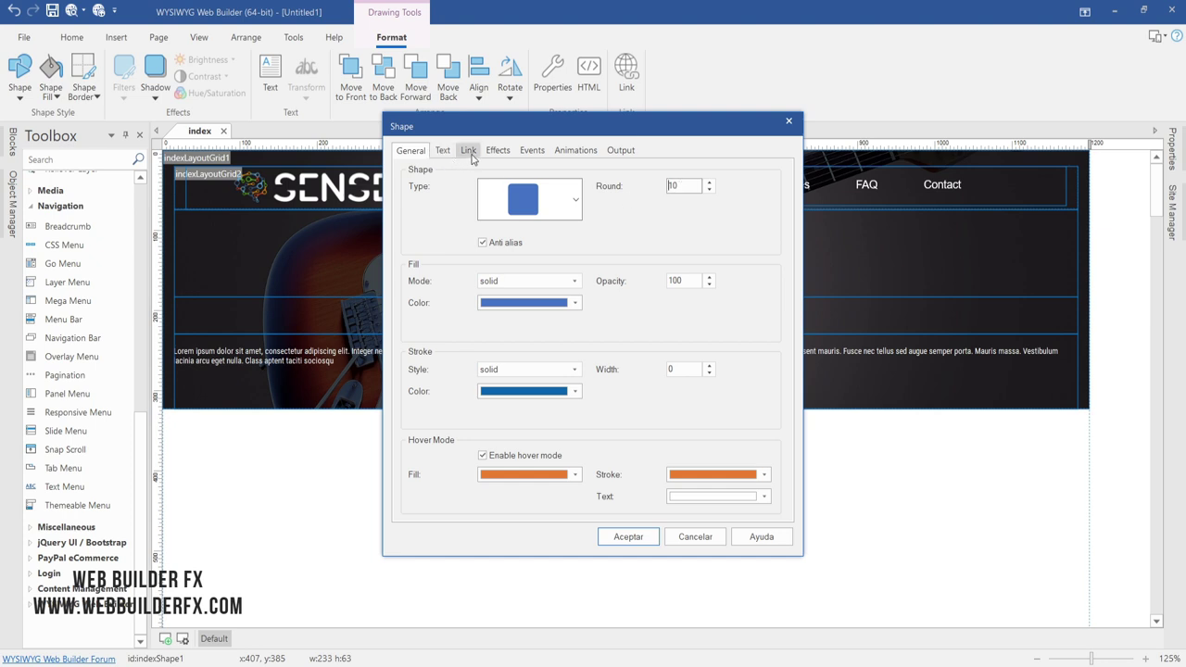
- Set the shape's text editor background to black and its text color to white
{"action": "left_click", "coordinate": [442, 150]}
{"action": "left_click", "coordinate": [712, 378]}
{"action": "left_click", "coordinate": [694, 393]}
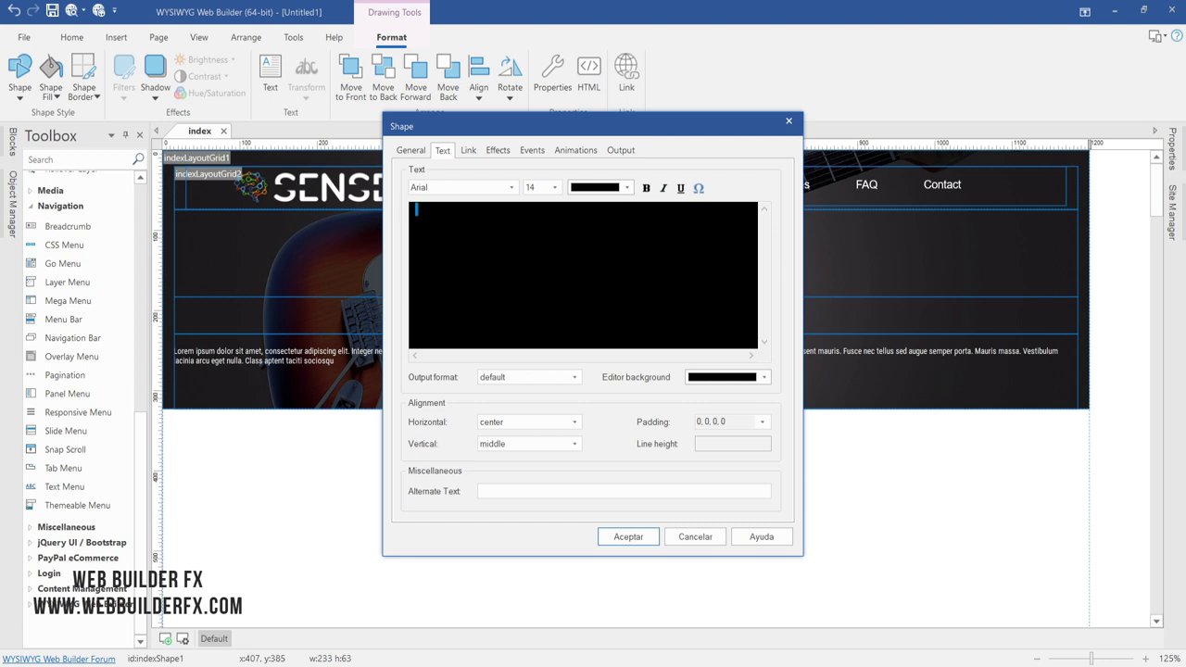
{"action": "left_click", "coordinate": [615, 188]}
{"action": "left_click", "coordinate": [597, 208]}
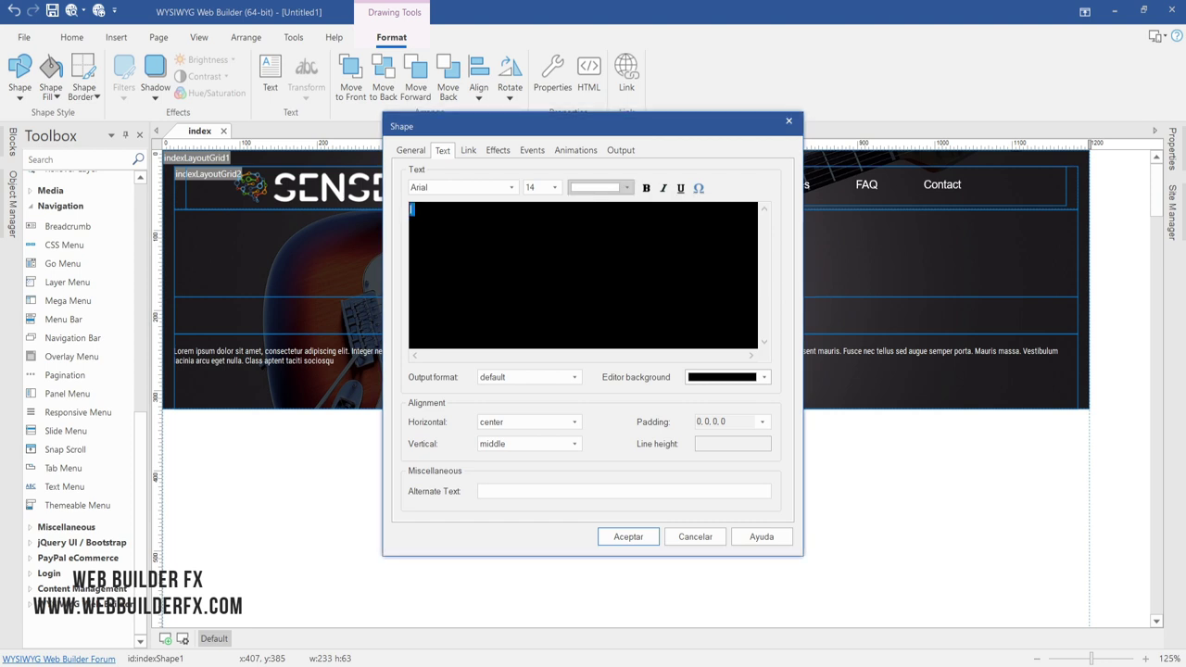
{"action": "left_click", "coordinate": [615, 187]}
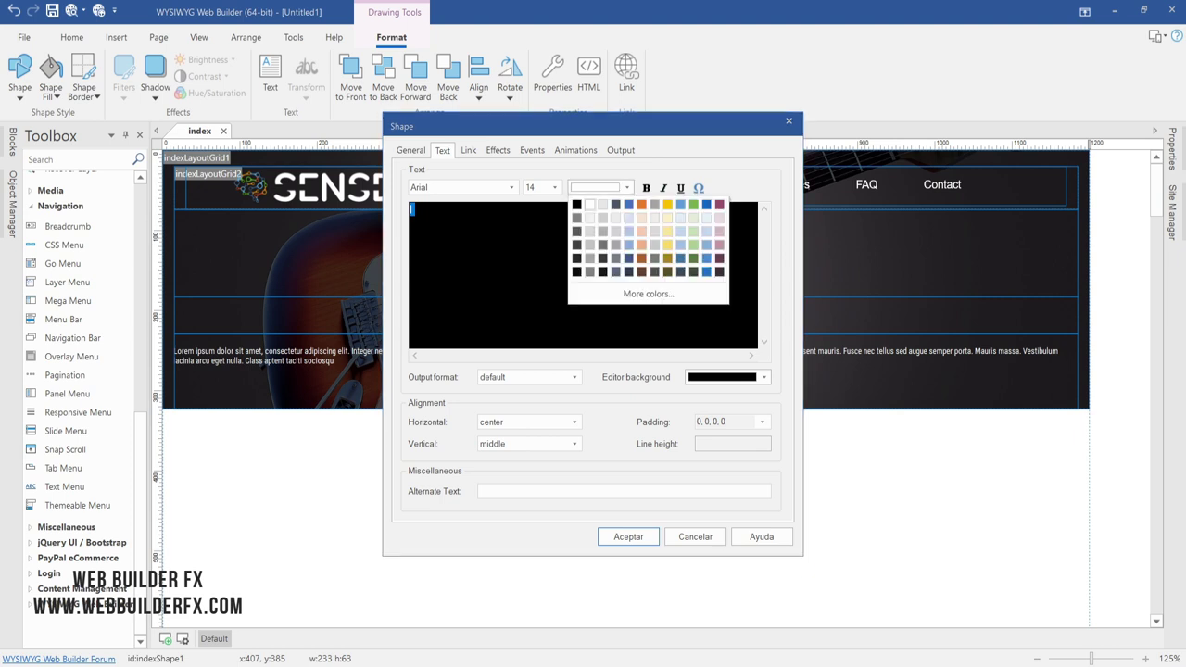
{"action": "key", "text": "Escape"}
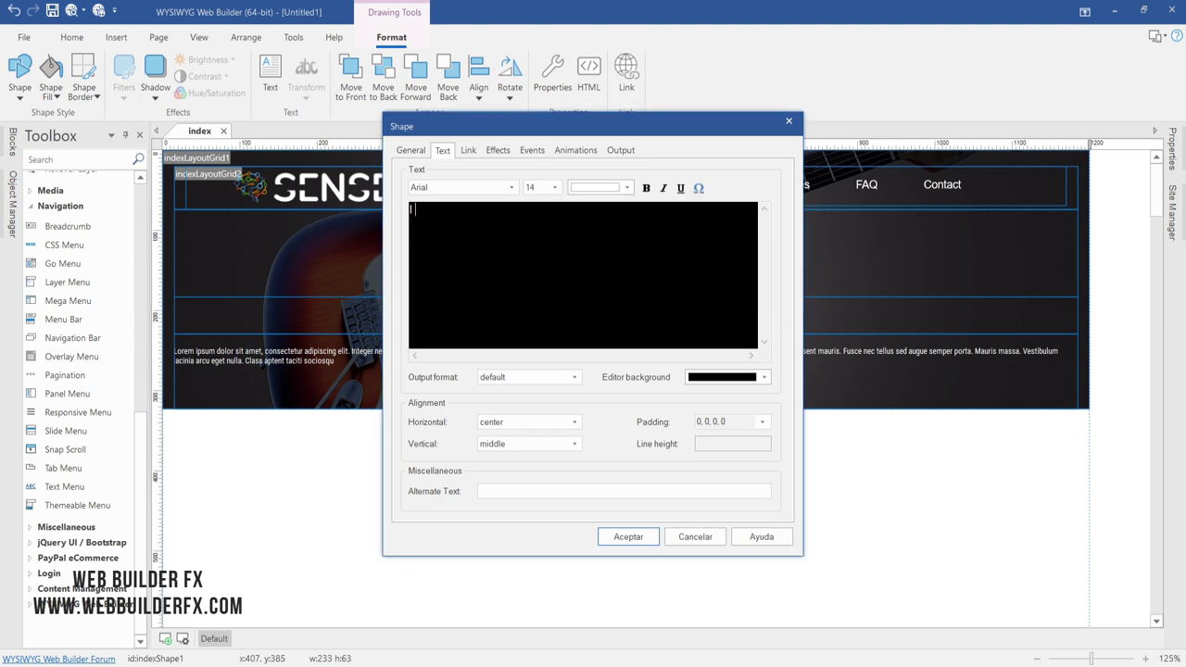
- Enter "I want to register" as the shape's text and set its font size to 11
{"action": "type", "text": "I want to register"}
{"action": "key", "text": "ctrl+a"}
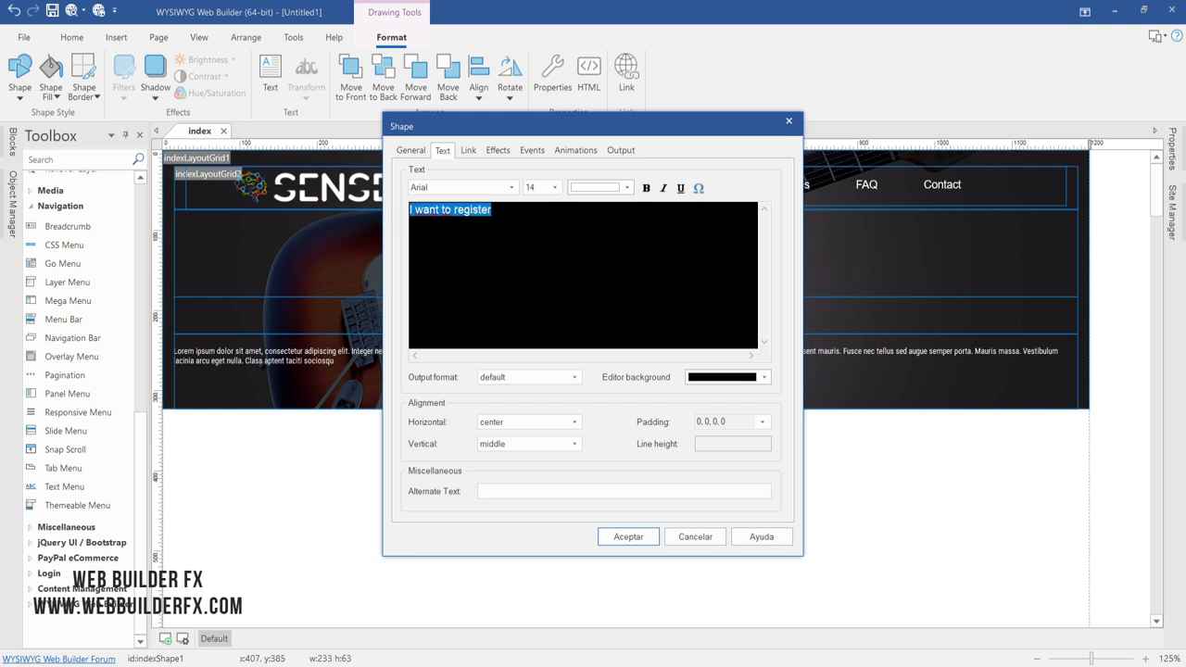
{"action": "left_click", "coordinate": [556, 188]}
{"action": "scroll", "coordinate": [536, 223], "scroll_direction": "up", "scroll_amount": 1}
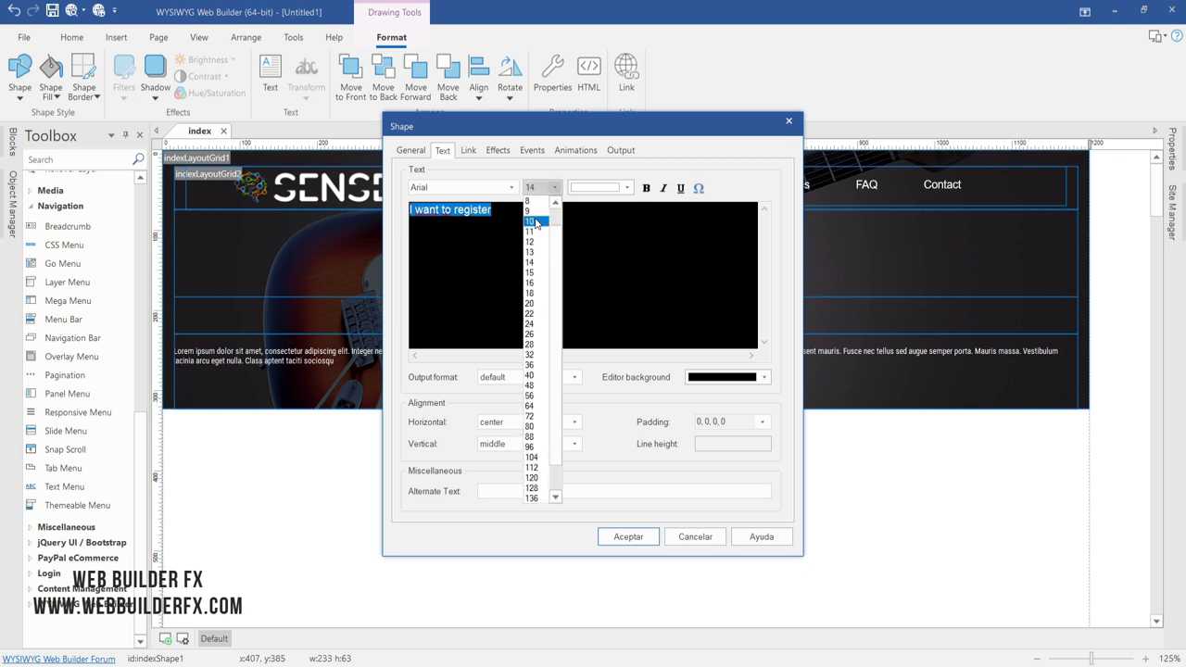
{"action": "left_click", "coordinate": [536, 223]}
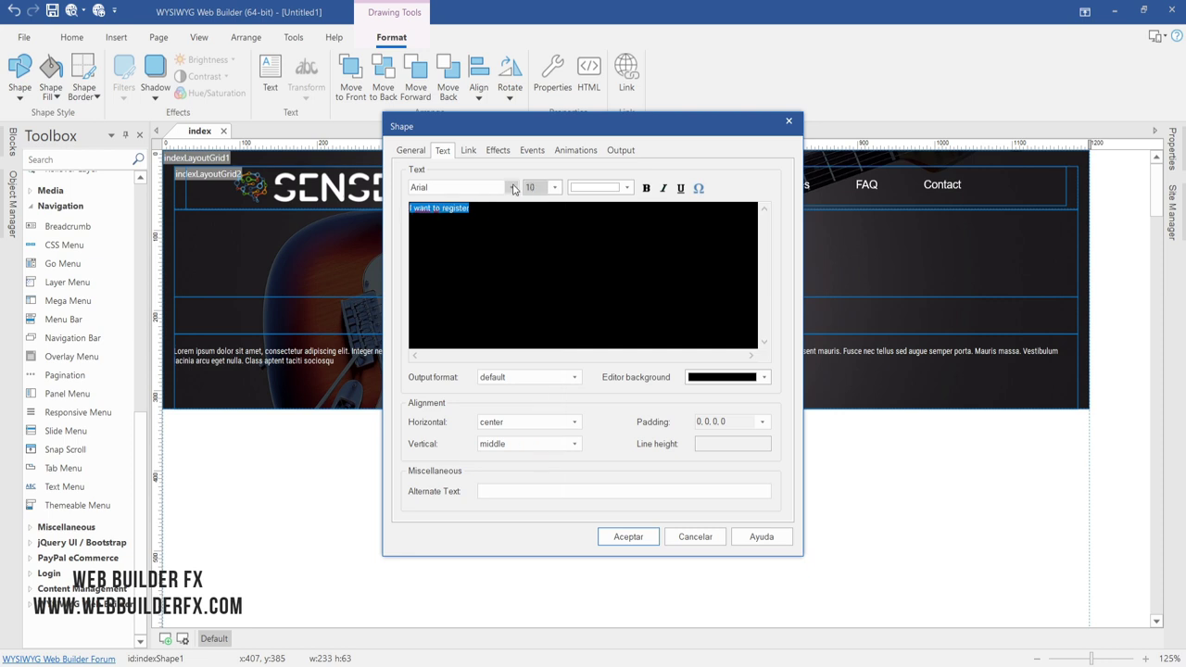
{"action": "left_click", "coordinate": [554, 187]}
{"action": "left_click", "coordinate": [536, 207]}
{"action": "left_click", "coordinate": [648, 536]}
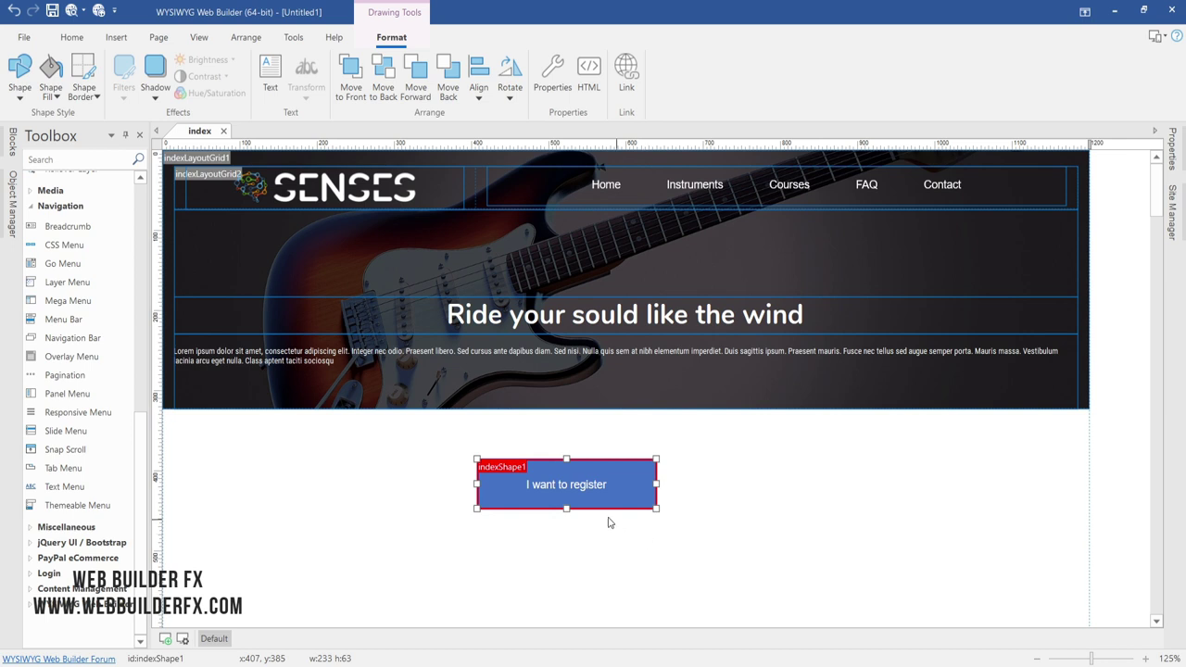
- Set the register button's text output format to HTML and its publishing format to CSS3
{"action": "double_click", "coordinate": [579, 482]}
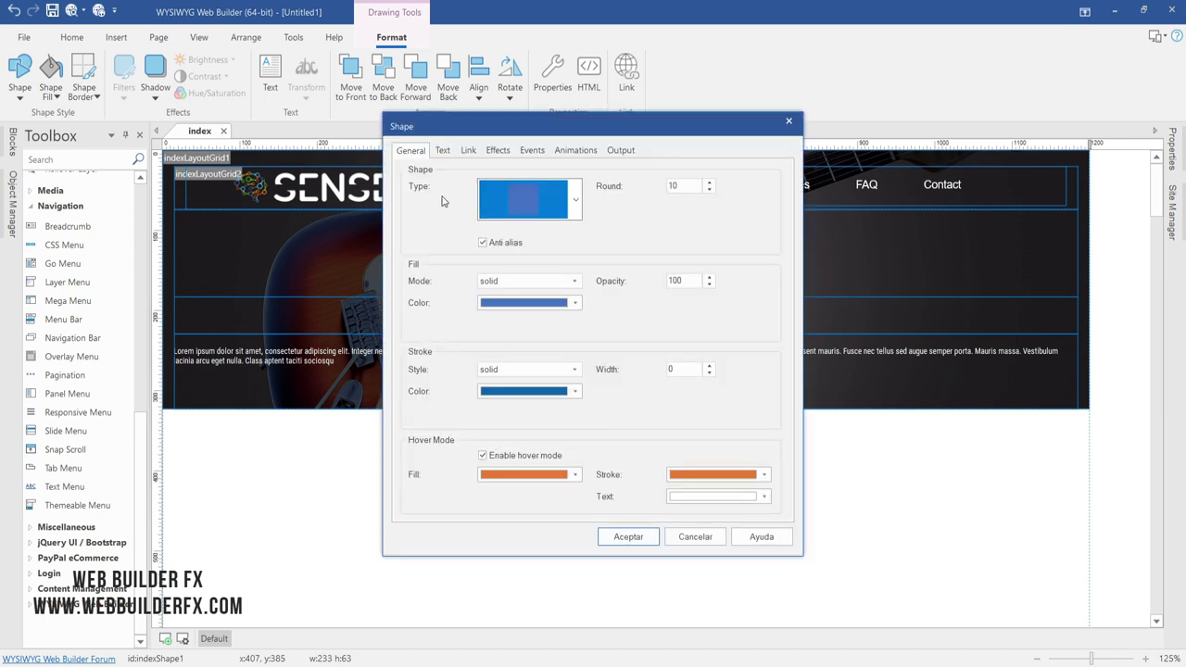
{"action": "left_click", "coordinate": [442, 150]}
{"action": "left_click", "coordinate": [525, 378]}
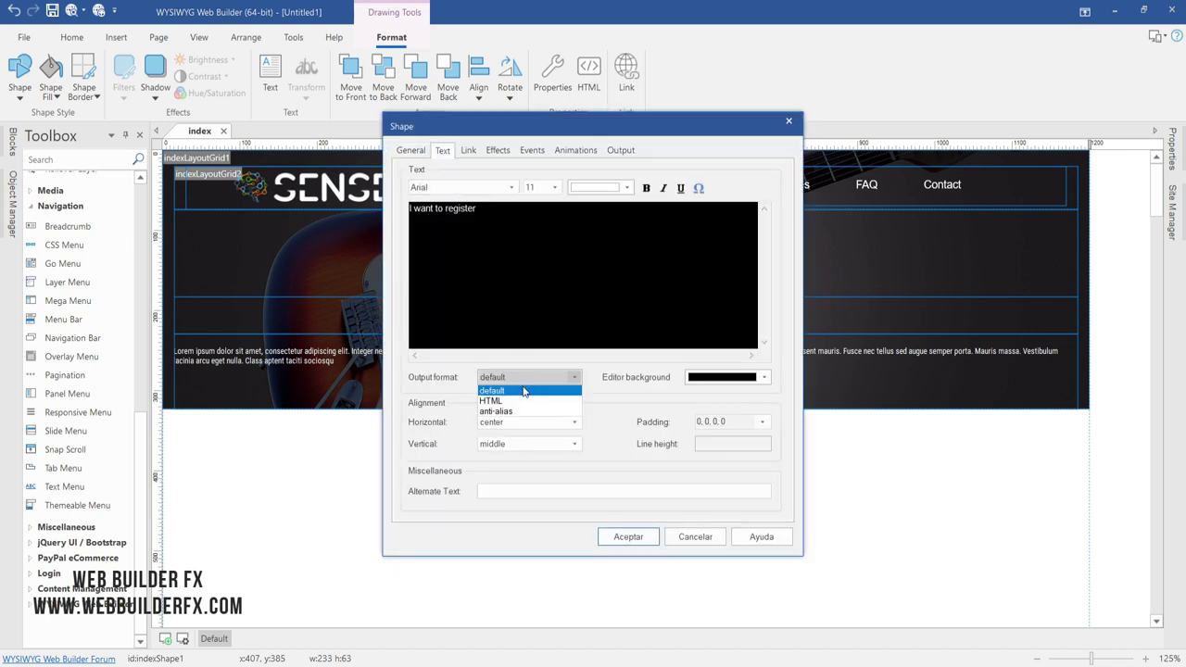
{"action": "left_click", "coordinate": [521, 399]}
{"action": "left_click", "coordinate": [617, 151]}
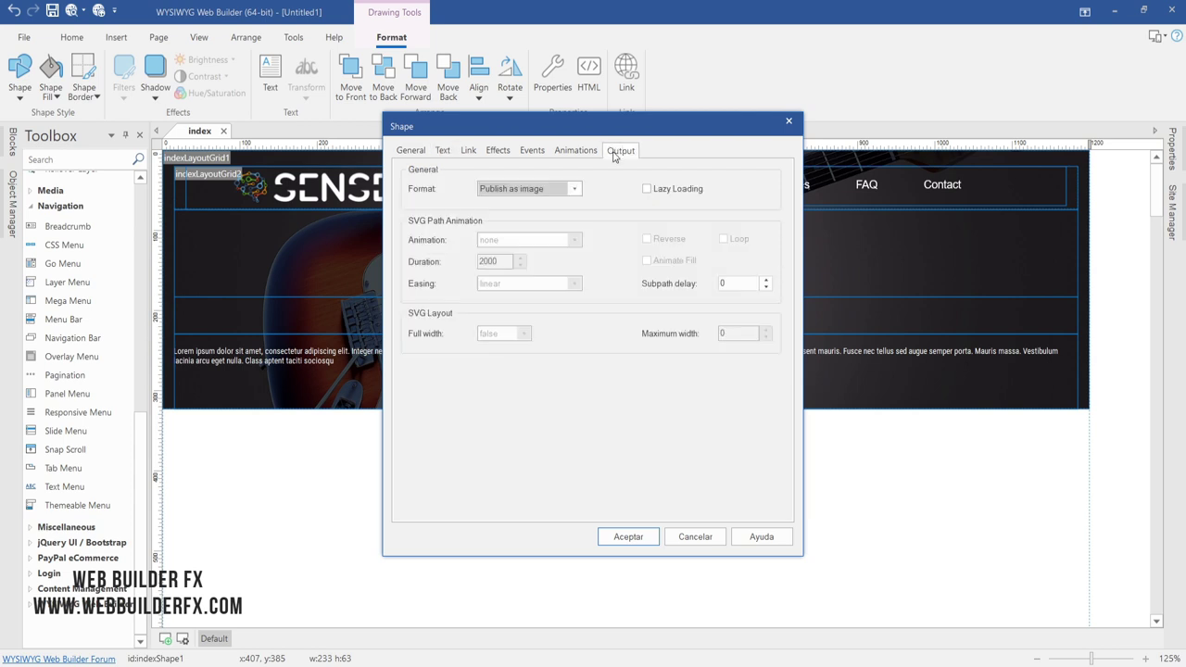
{"action": "left_click", "coordinate": [505, 195]}
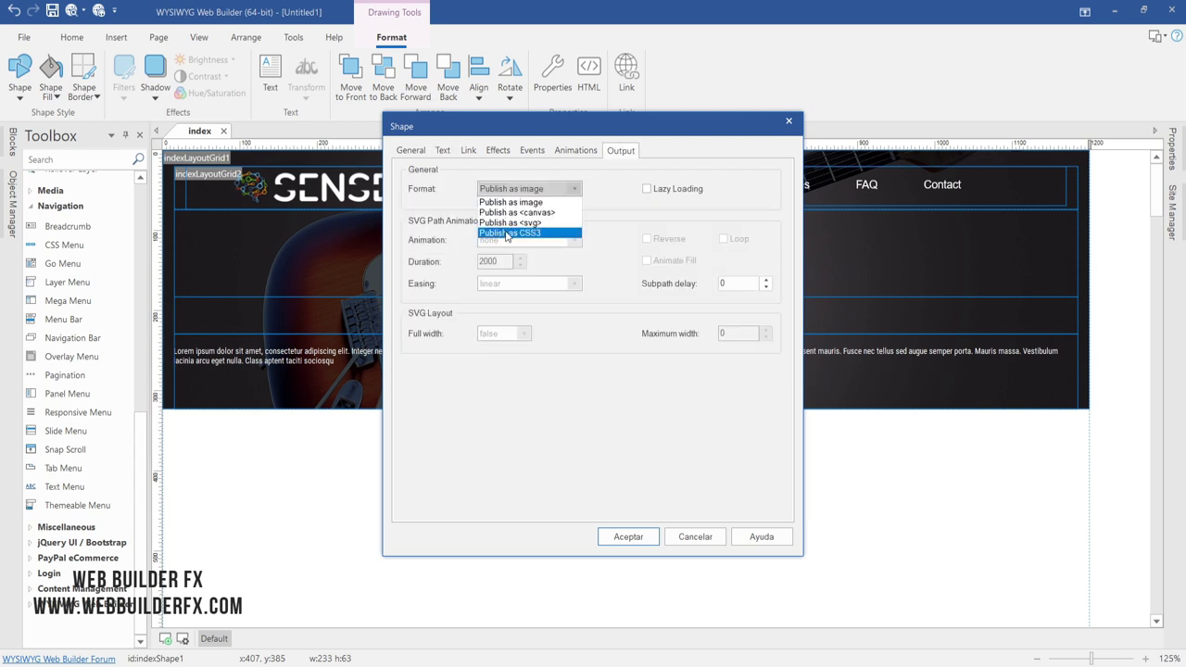
{"action": "left_click", "coordinate": [507, 234]}
{"action": "left_click", "coordinate": [624, 536]}
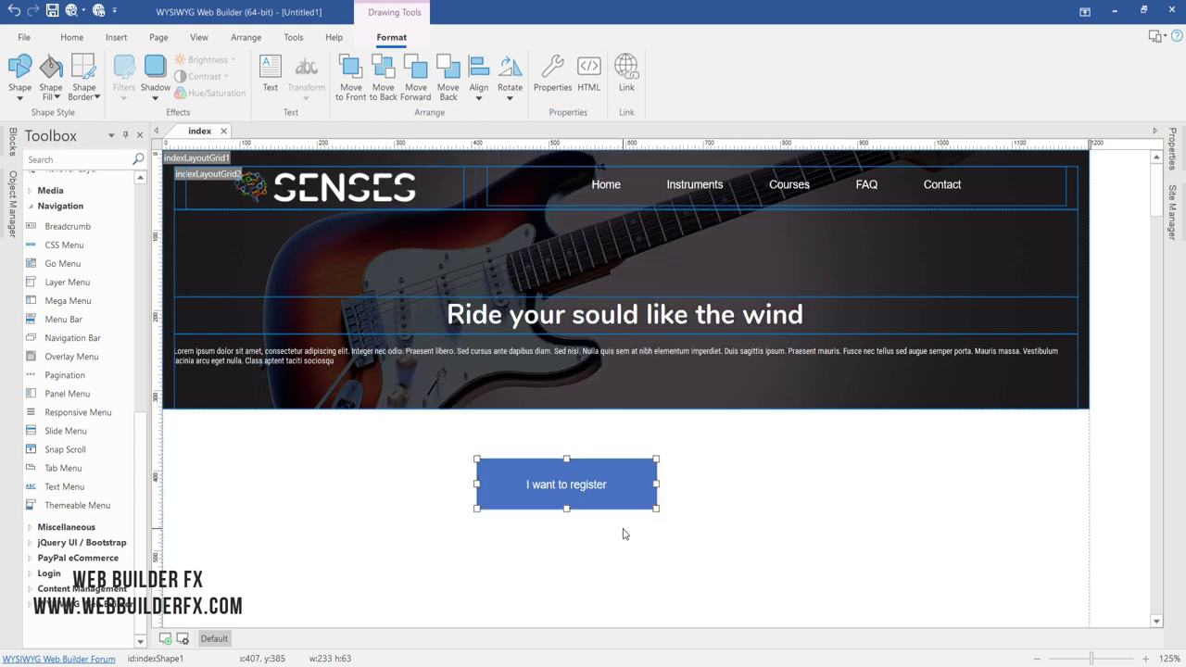
- Shrink the register button to about 153 by 42 and set its margins to 10 on all sides
{"action": "left_click_drag", "start_coordinate": [658, 509], "coordinate": [595, 492]}
{"action": "right_click", "coordinate": [564, 478]}
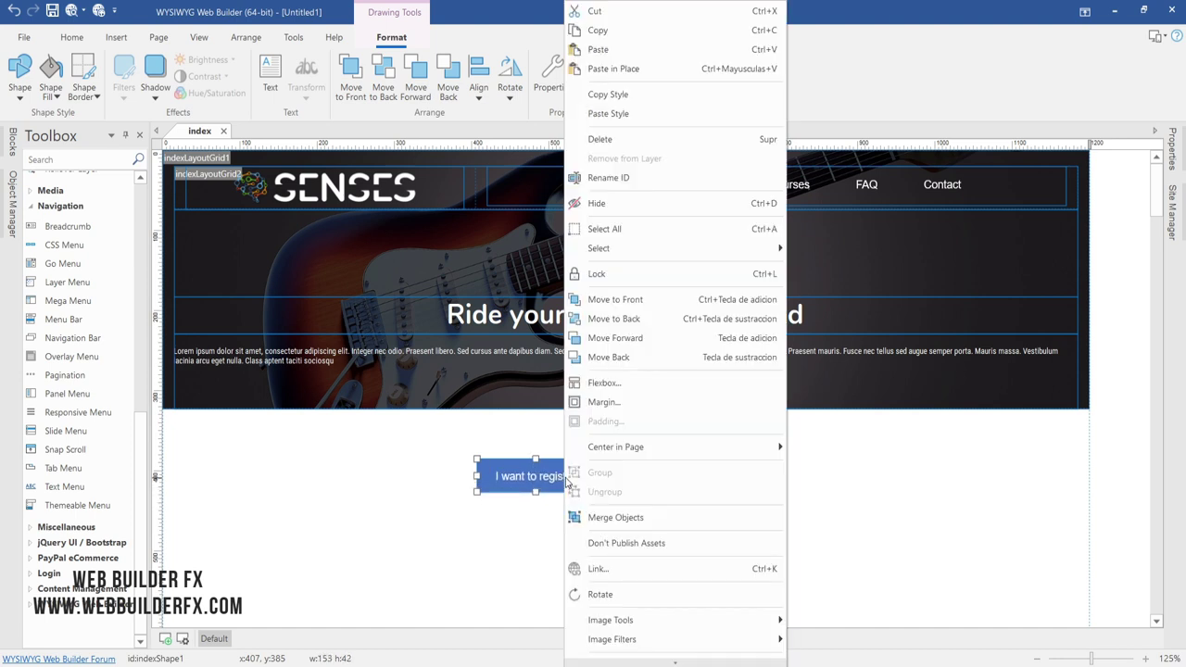
{"action": "left_click", "coordinate": [603, 402]}
{"action": "type", "text": "10"}
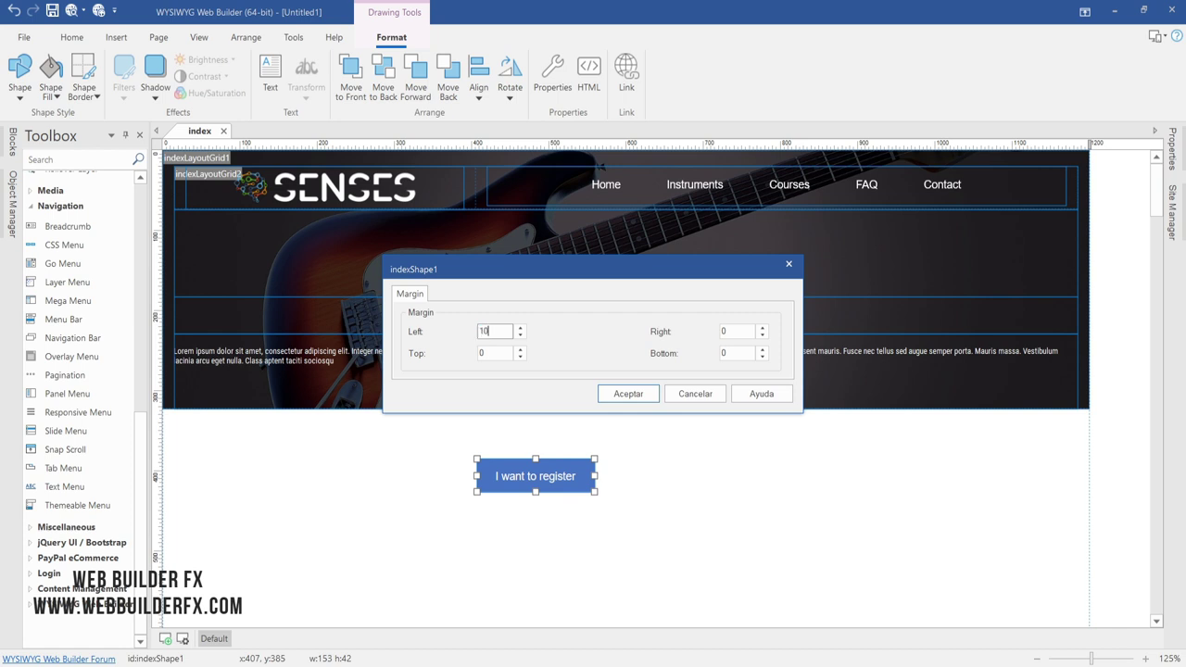
{"action": "key", "text": "Tab"}
{"action": "key", "text": "Tab"}
{"action": "type", "text": "10"}
{"action": "key", "text": "Tab"}
{"action": "left_click", "coordinate": [640, 396]}
- Place the register button in the header below the descriptive text and add a copy beside it reading "More info.."
{"action": "left_click_drag", "start_coordinate": [555, 461], "coordinate": [542, 390]}
{"action": "mouse_move", "coordinate": [597, 441]}
{"action": "left_mouse_down"}
{"action": "mouse_move", "coordinate": [639, 413]}
{"action": "mouse_move", "coordinate": [665, 412]}
{"action": "mouse_move", "coordinate": [627, 412]}
{"action": "mouse_move", "coordinate": [686, 447]}
{"action": "mouse_move", "coordinate": [589, 432]}
{"action": "mouse_move", "coordinate": [704, 449]}
{"action": "left_mouse_up"}
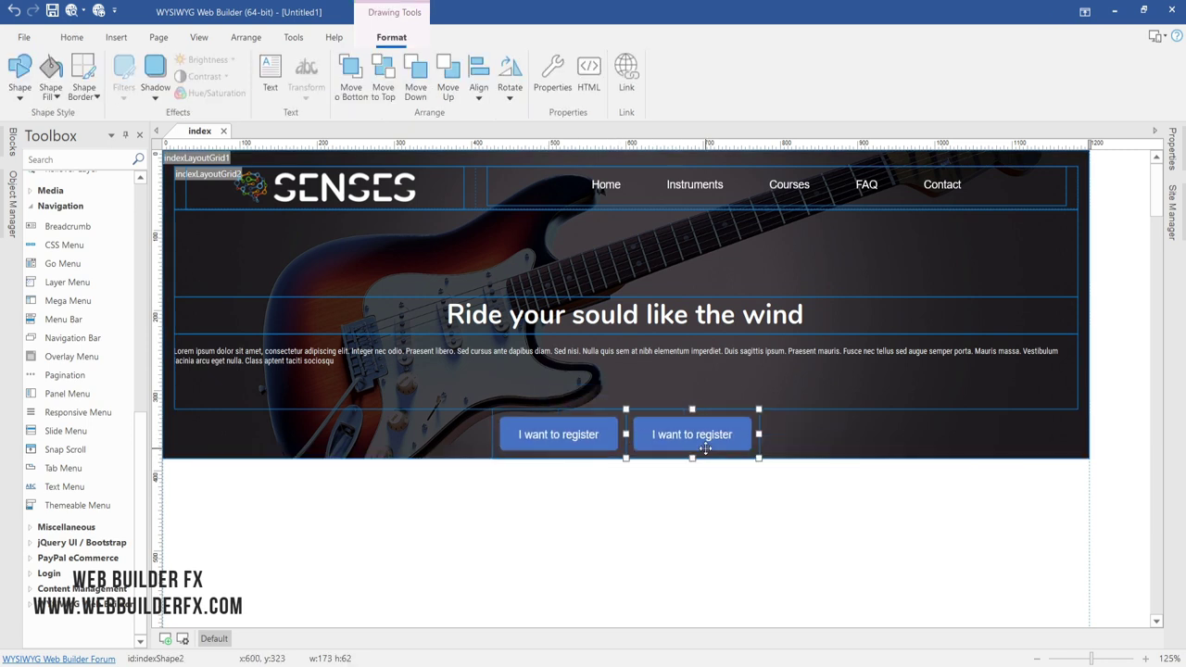
{"action": "double_click", "coordinate": [686, 441]}
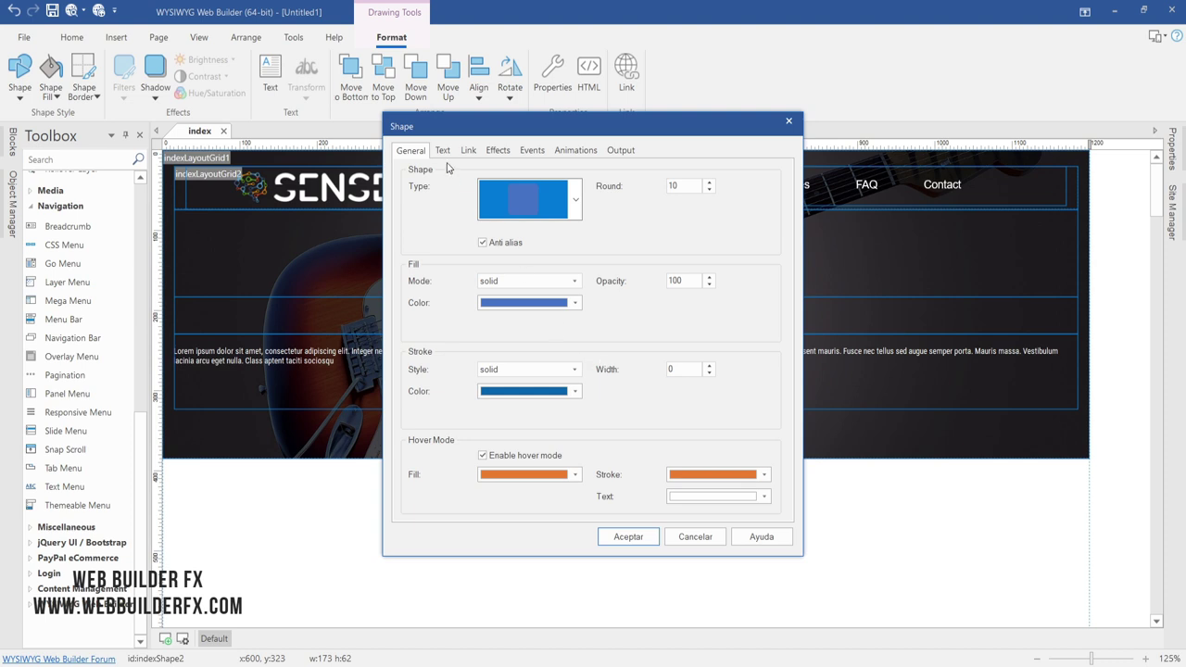
{"action": "left_click", "coordinate": [444, 152]}
{"action": "key", "text": "ctrl+a"}
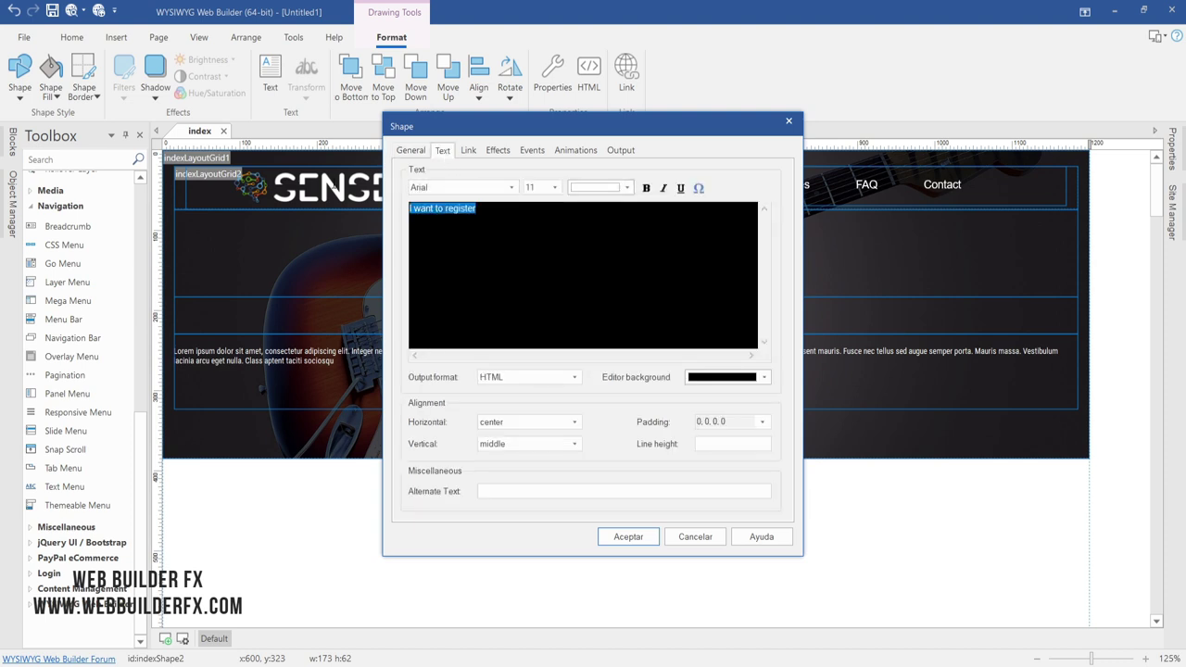
{"action": "type", "text": "More info.."}
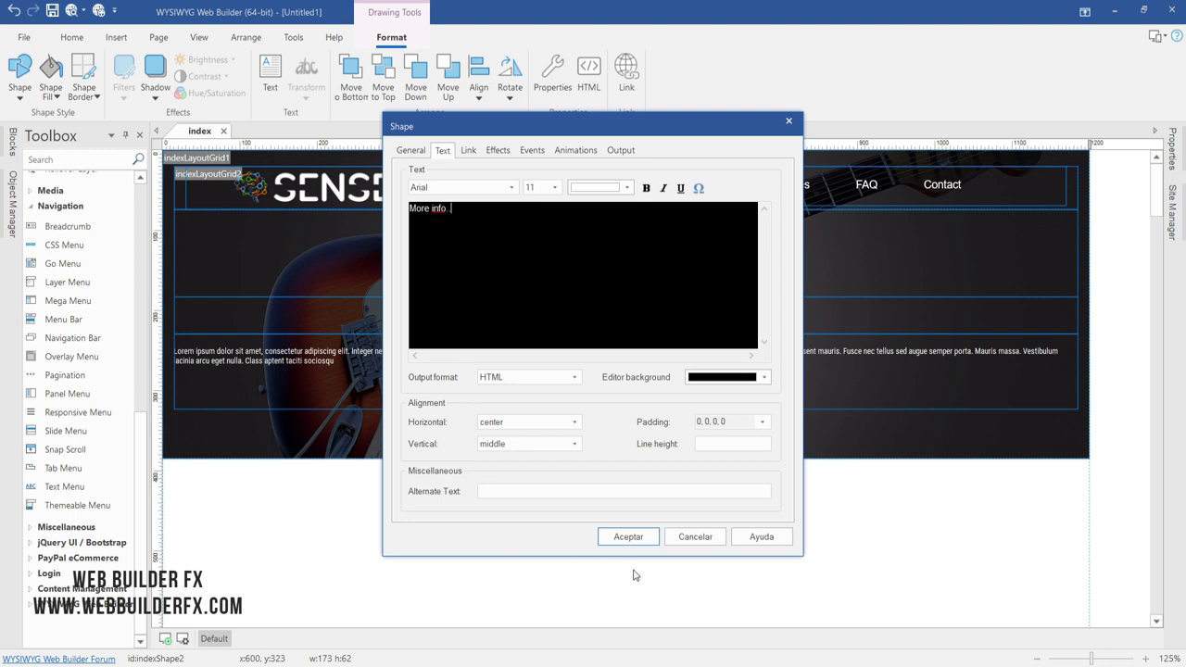
{"action": "left_click", "coordinate": [628, 537]}
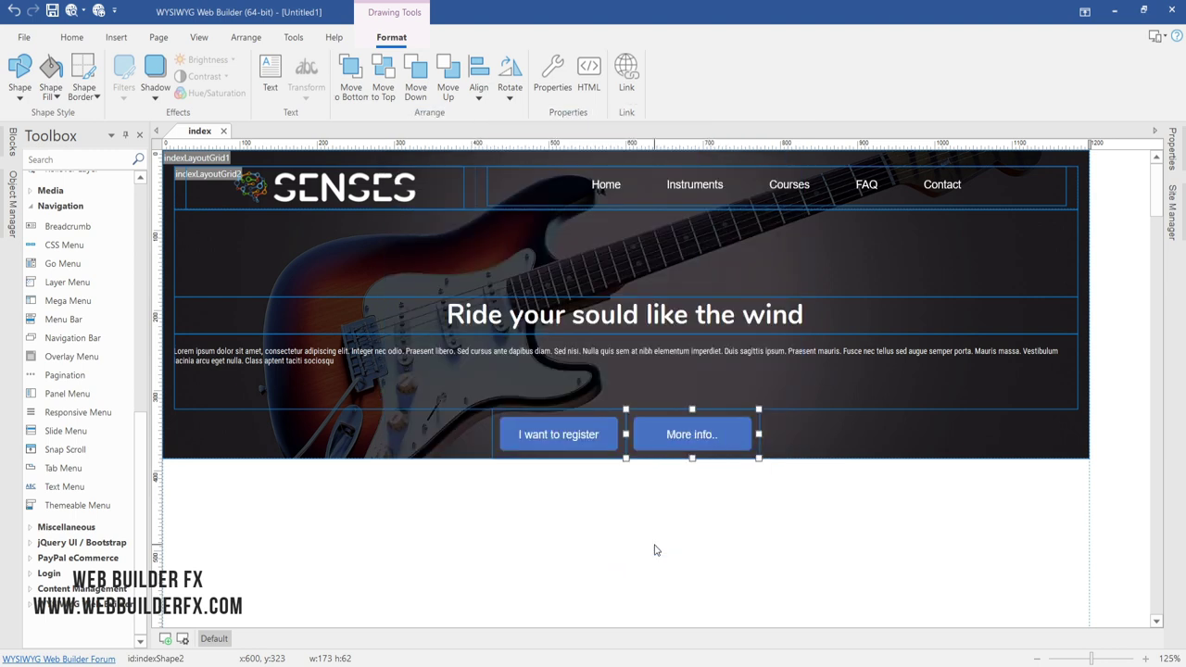
- Shrink the two header buttons to about 157 by 53 each, including their margins
{"action": "left_click", "coordinate": [563, 434]}
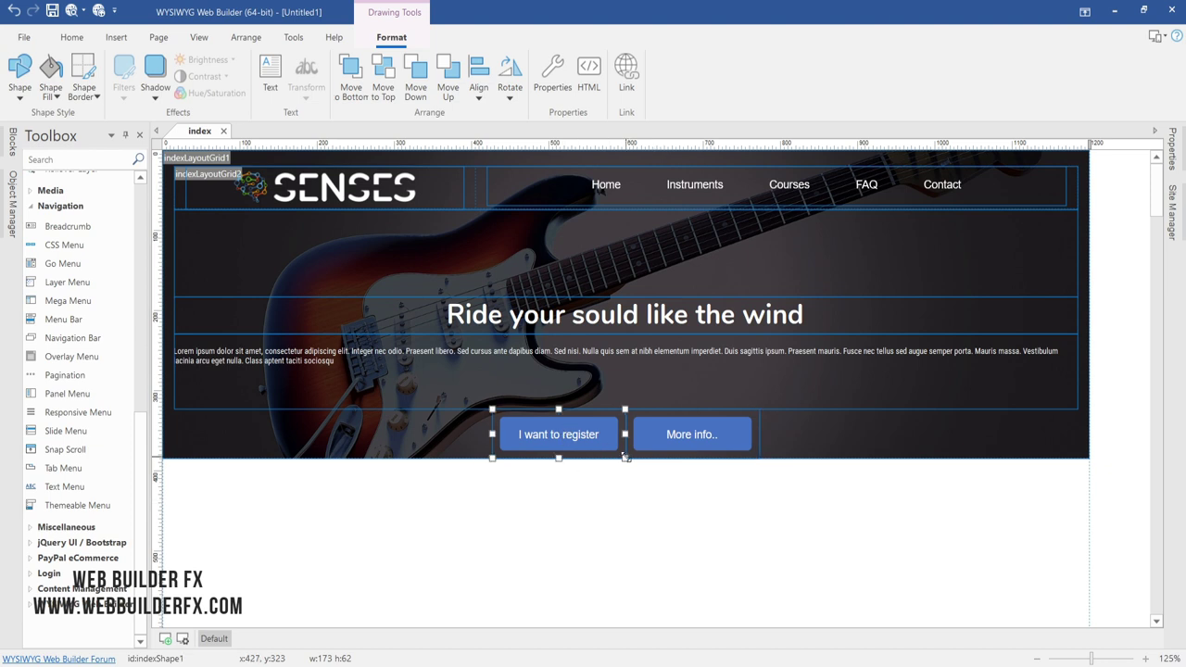
{"action": "left_click_drag", "start_coordinate": [625, 457], "coordinate": [617, 450]}
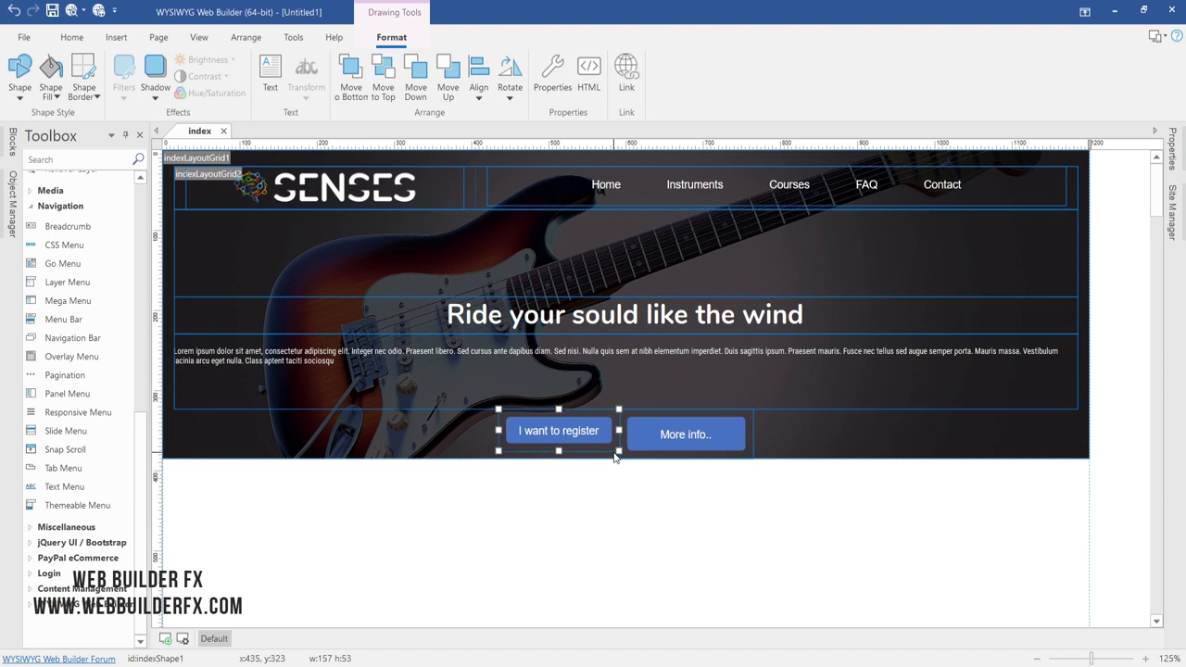
{"action": "left_click", "coordinate": [658, 432]}
{"action": "left_click_drag", "start_coordinate": [752, 457], "coordinate": [746, 452]}
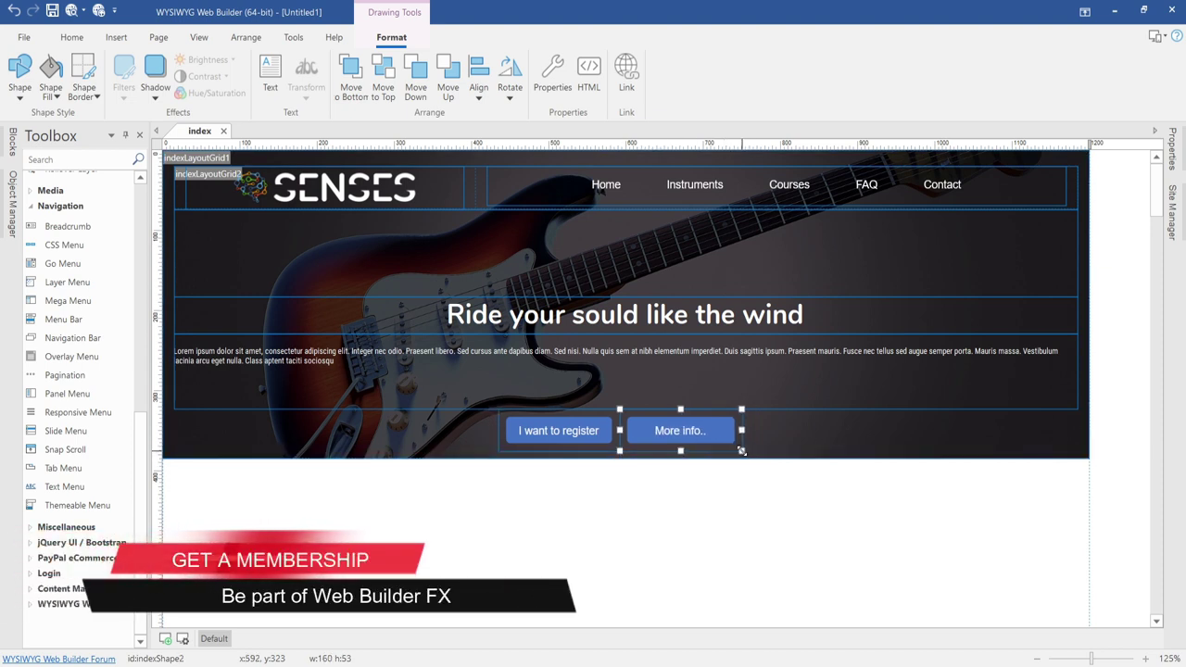
{"action": "left_click", "coordinate": [742, 482]}
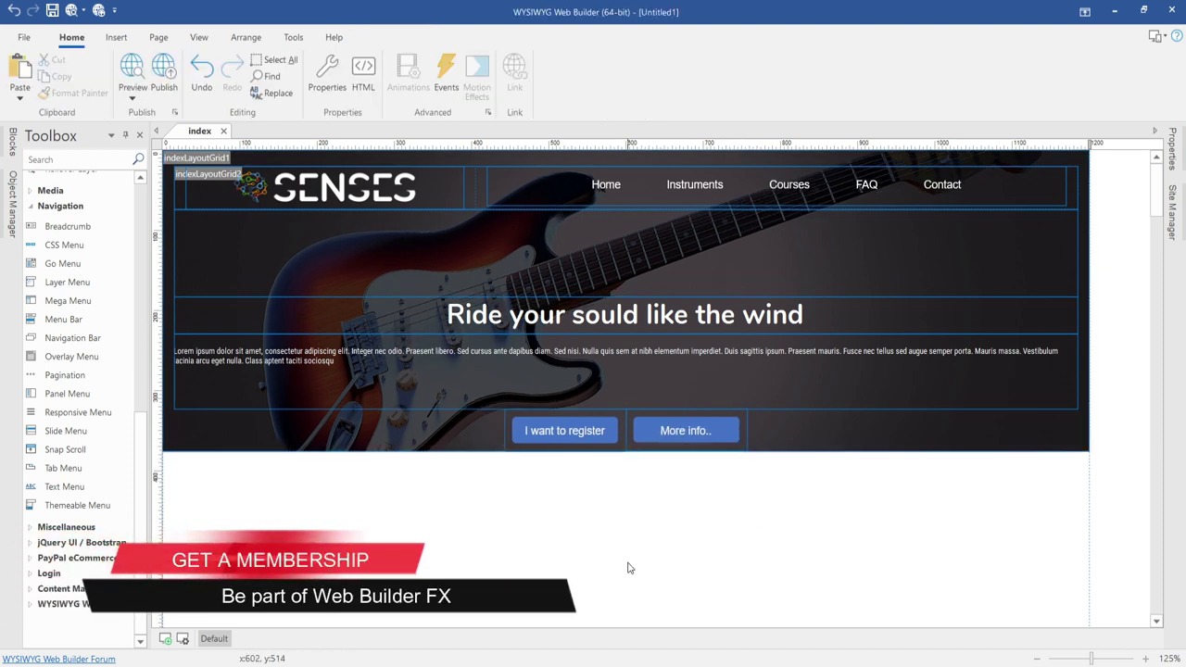
- Copy the spacer line above the heading and place the copy in the header below the two buttons
{"action": "left_click", "coordinate": [582, 243]}
{"action": "key", "text": "ctrl+c"}
{"action": "left_click", "coordinate": [503, 532]}
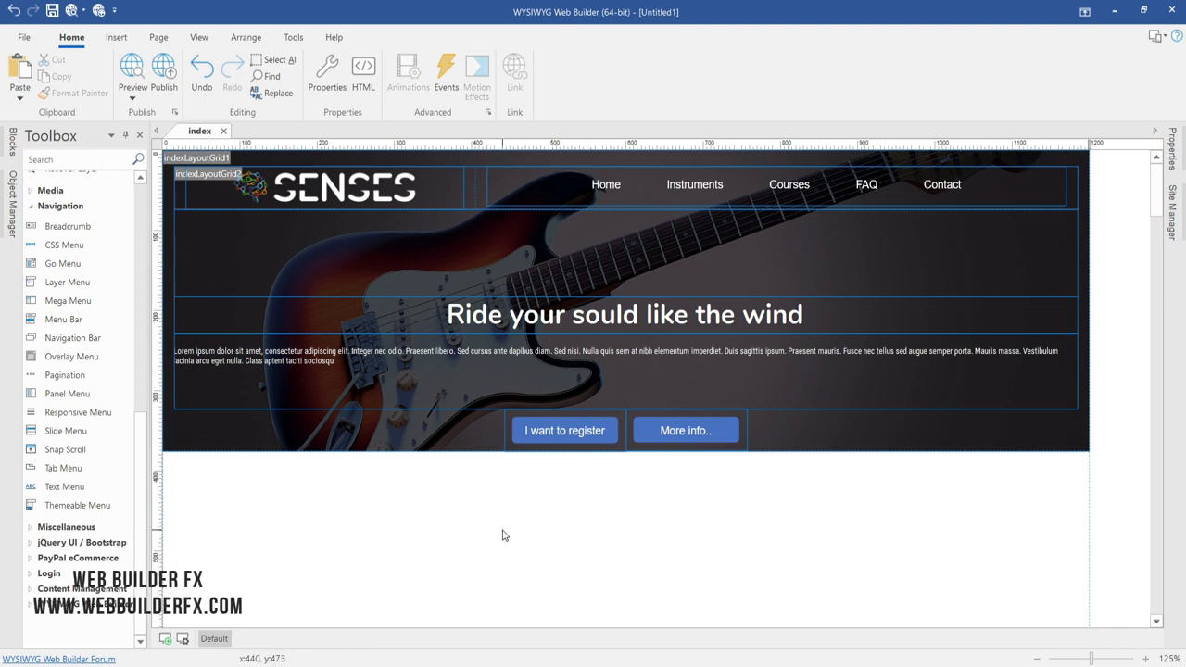
{"action": "key", "text": "ctrl+v"}
{"action": "left_click_drag", "start_coordinate": [518, 542], "coordinate": [405, 388]}
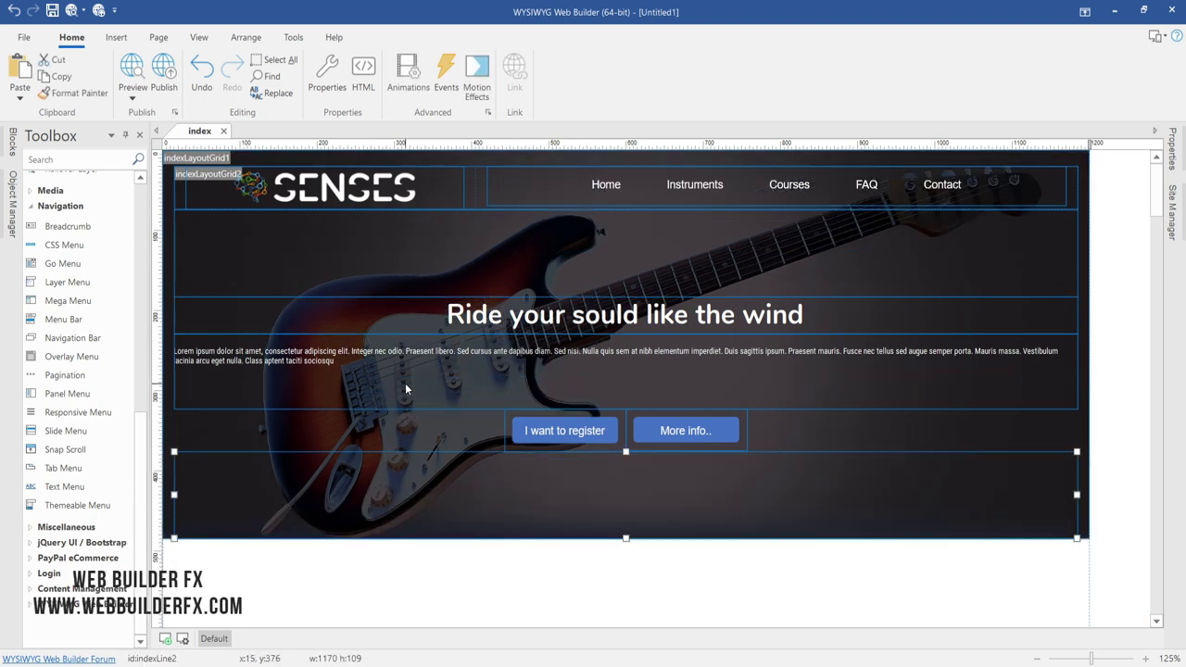
- Set the bottom padding of the header's outer layout grid to 50
{"action": "double_click", "coordinate": [244, 433]}
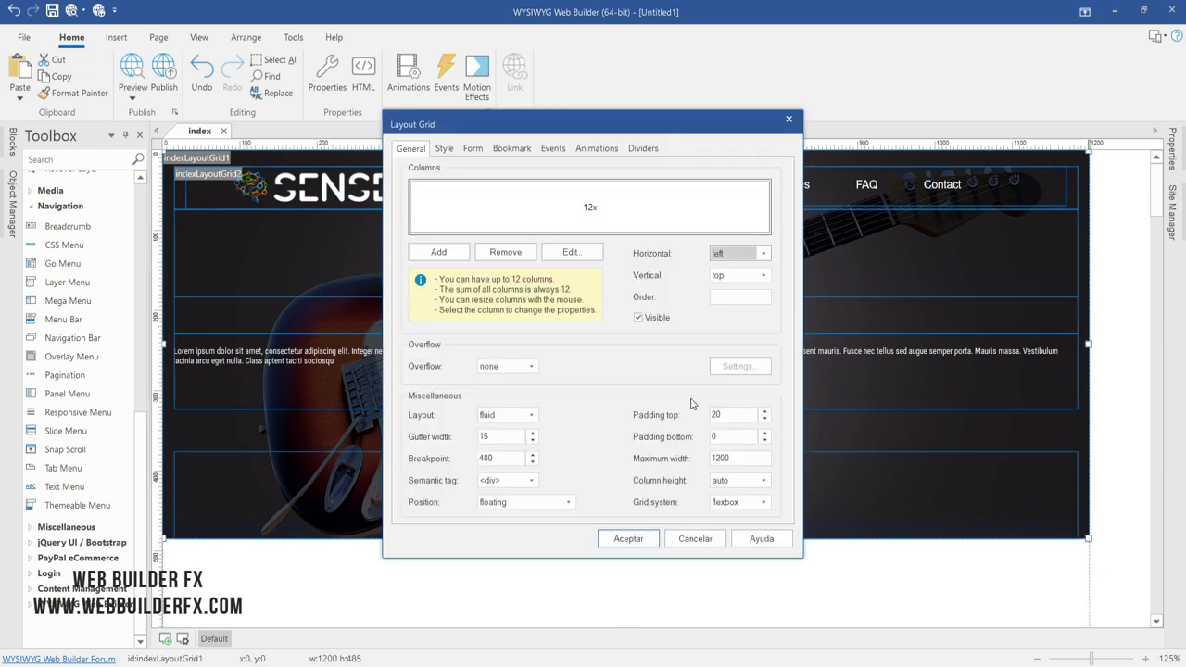
{"action": "left_click", "coordinate": [721, 436]}
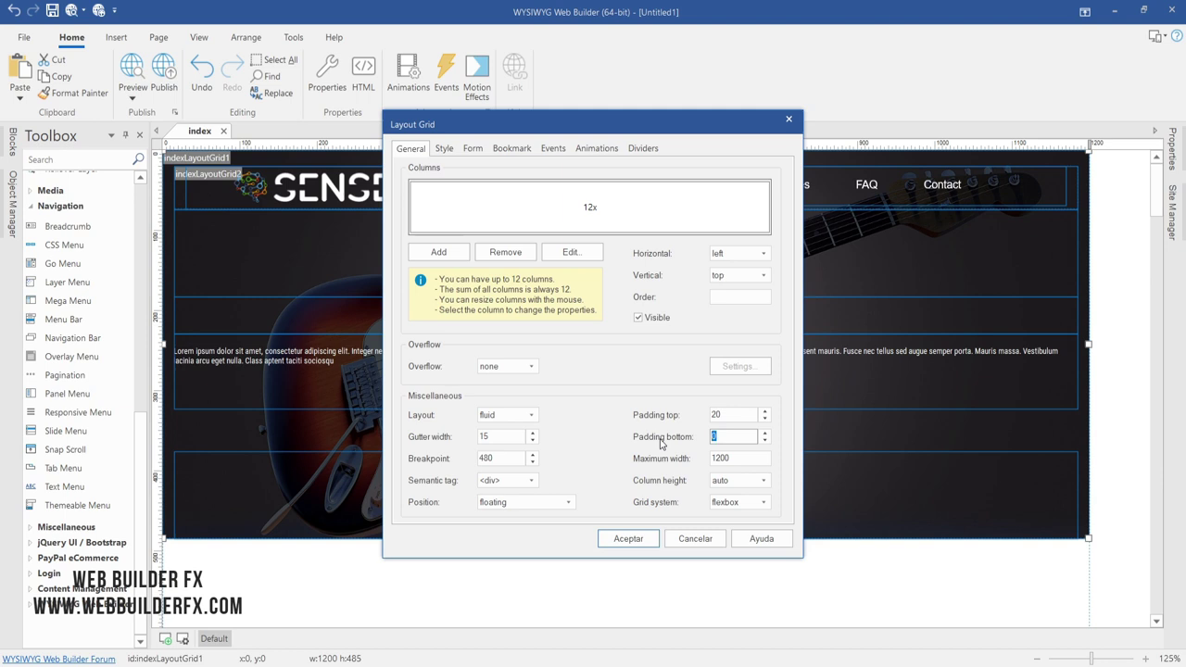
{"action": "left_click", "coordinate": [734, 459]}
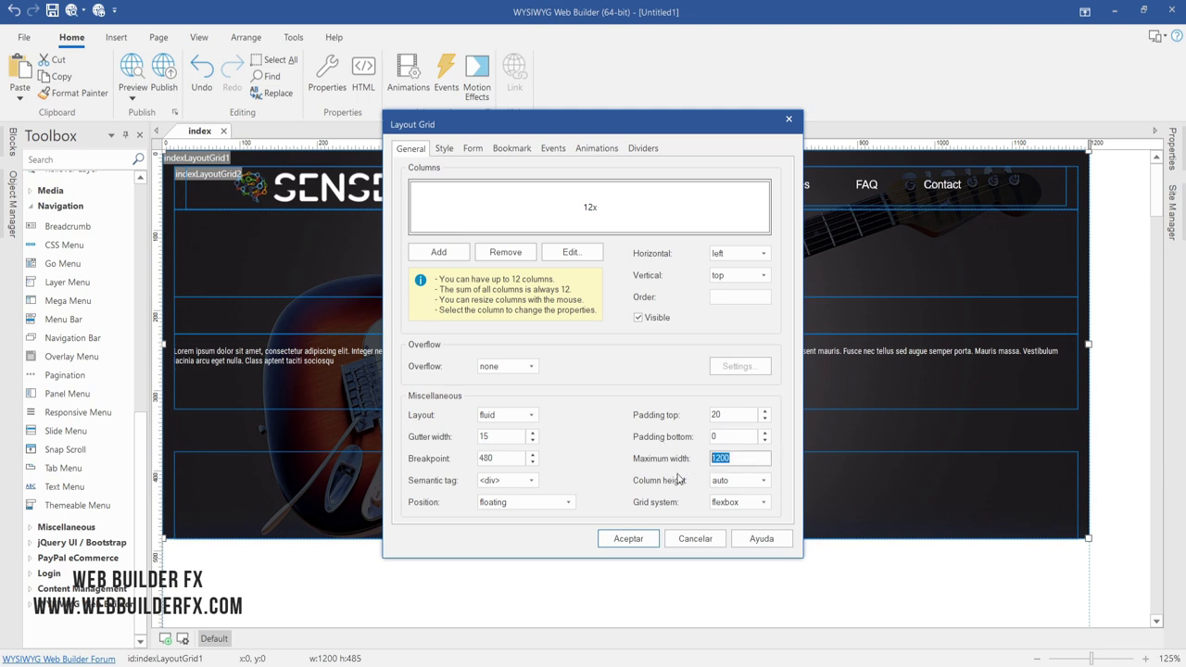
{"action": "left_click", "coordinate": [732, 436]}
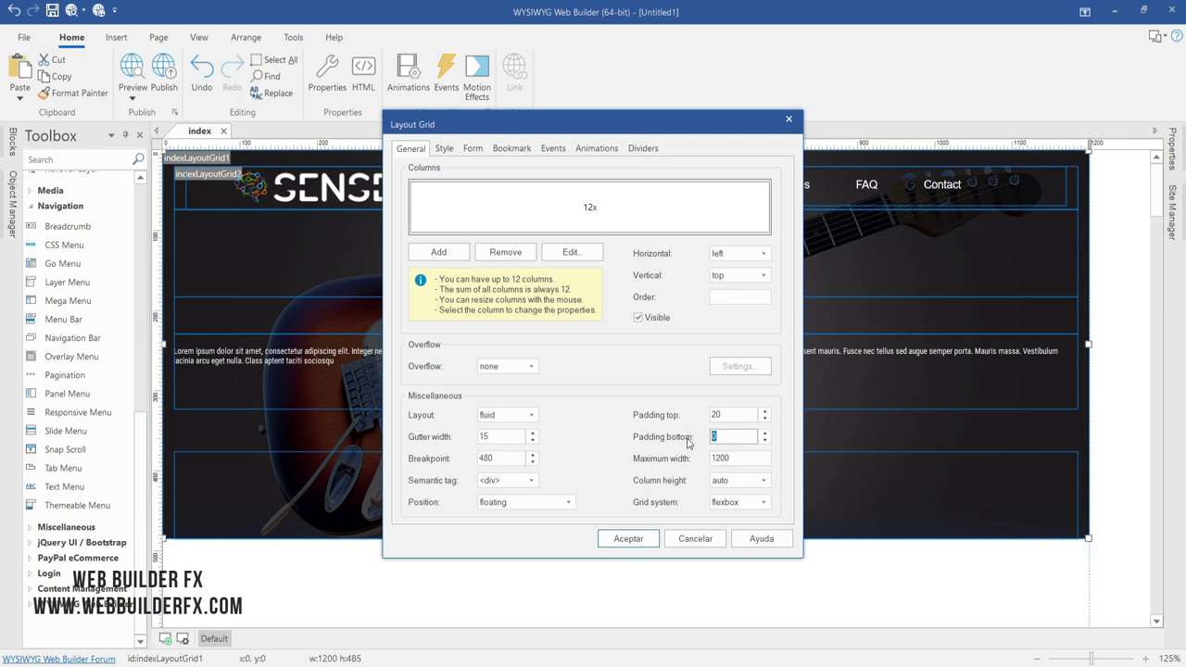
{"action": "key", "text": "Return"}
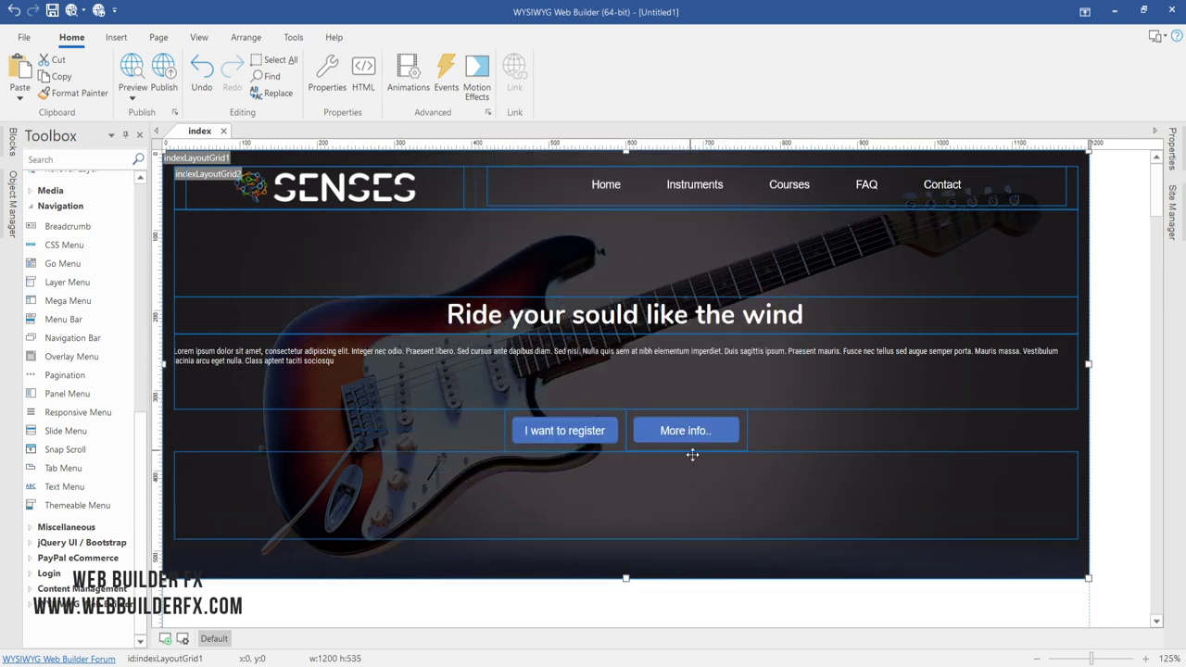
- Set the bottom padding of the header's outer layout grid to 120
{"action": "double_click", "coordinate": [715, 551]}
{"action": "double_click", "coordinate": [732, 436]}
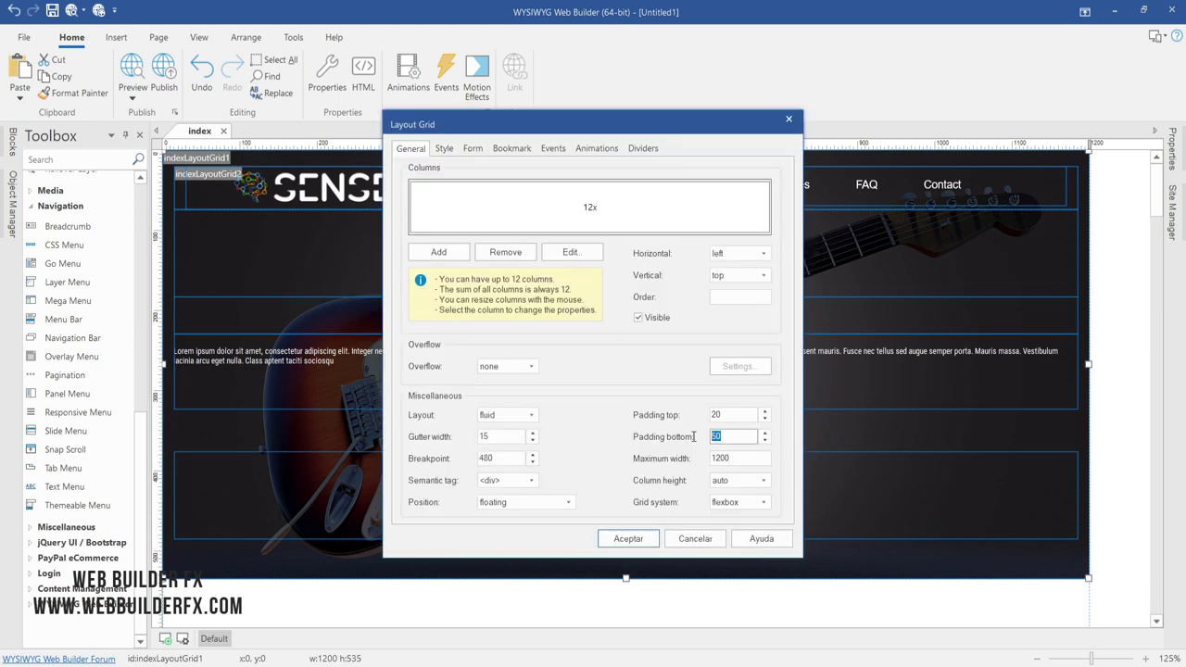
{"action": "type", "text": "120"}
{"action": "key", "text": "Return"}
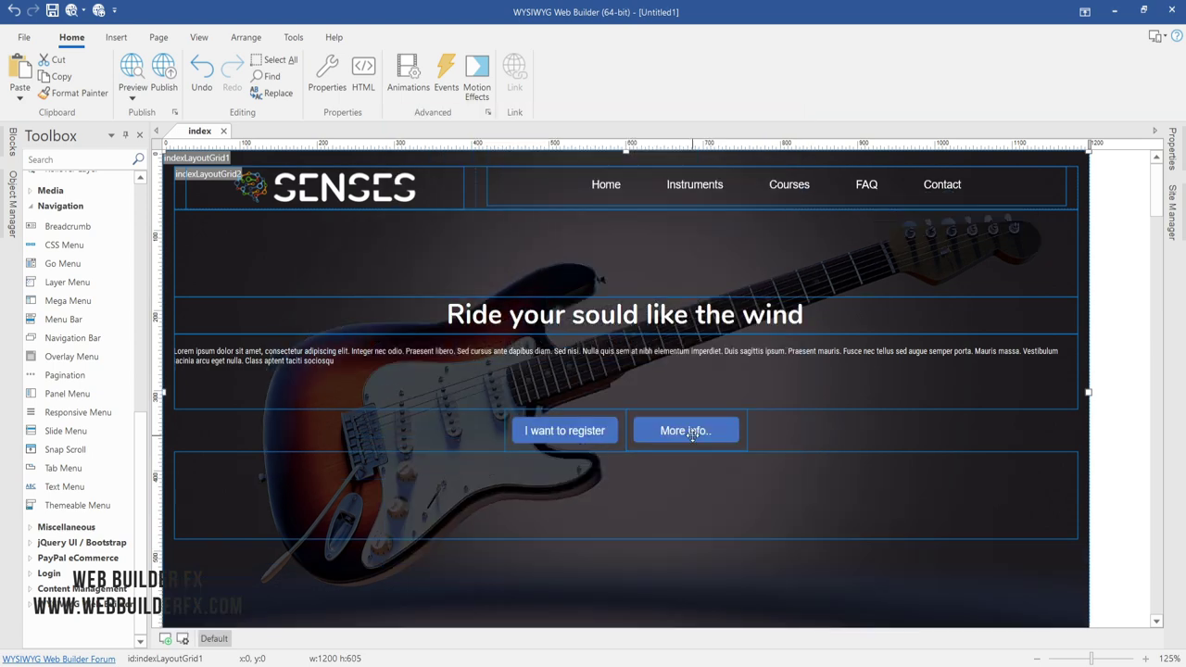
- Increase the height of the spacer line above the heading to about 166 and preview the page in the browser
{"action": "left_click", "coordinate": [649, 285]}
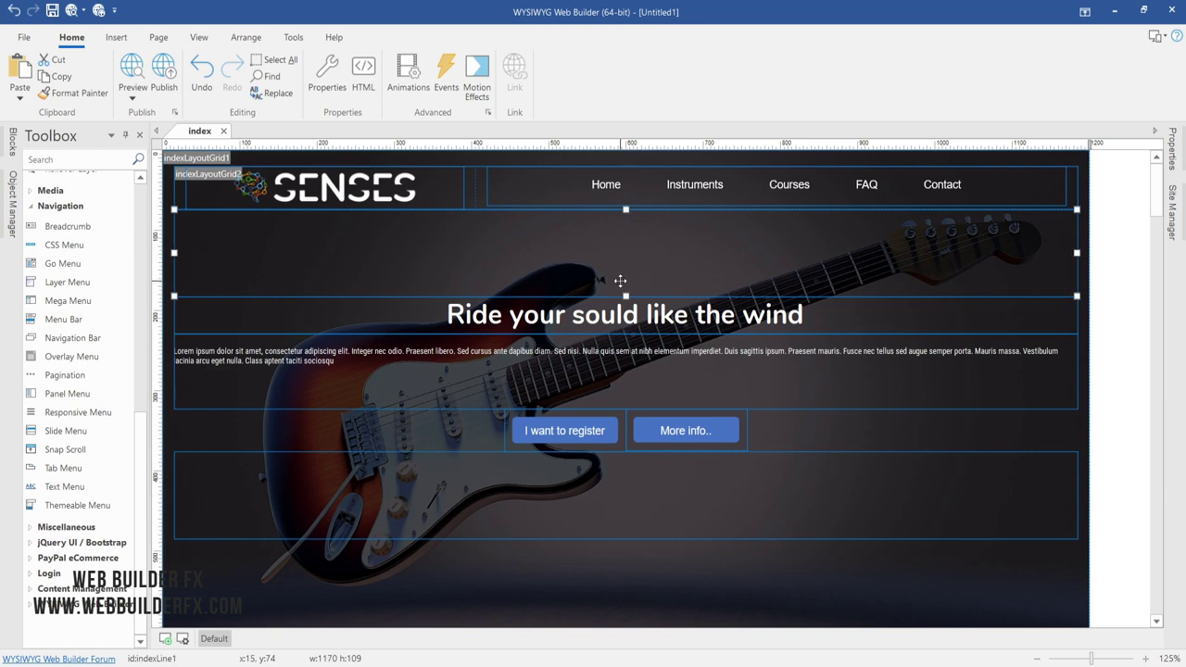
{"action": "left_click_drag", "start_coordinate": [625, 294], "coordinate": [626, 342]}
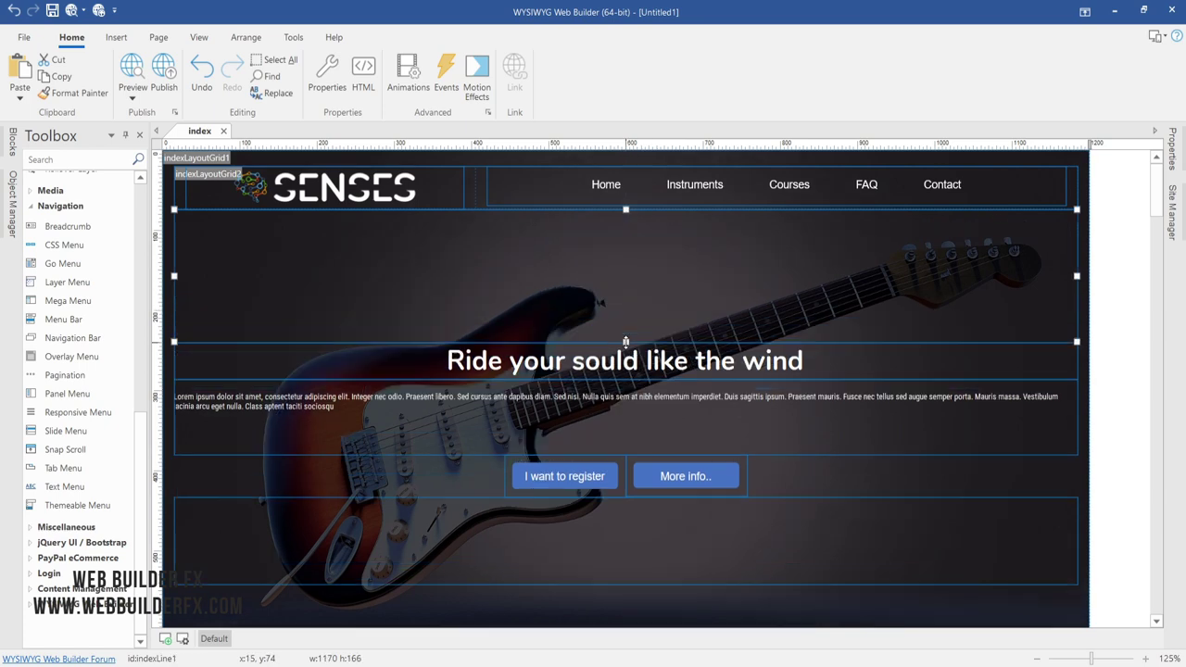
{"action": "left_click", "coordinate": [132, 72]}
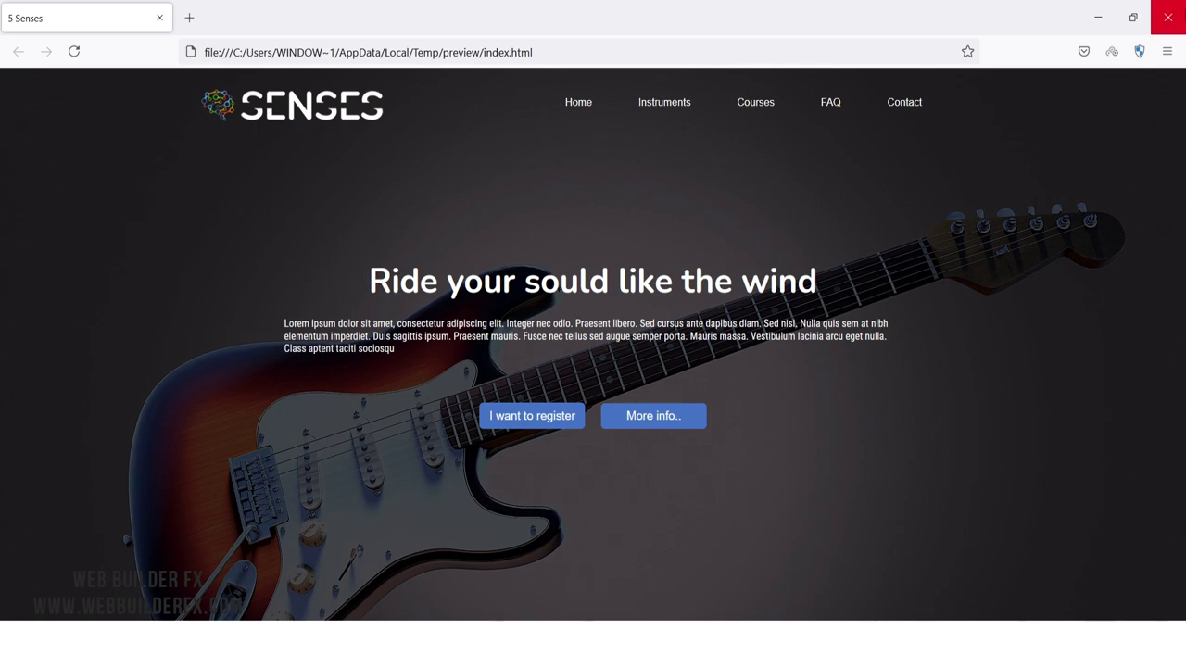
{"action": "left_click", "coordinate": [1168, 16]}
- Save the project on the desktop (Escritorio) as a WebBuilder file, using a person's first name as the file name
{"action": "scroll", "coordinate": [1017, 484], "scroll_direction": "down", "scroll_amount": 3}
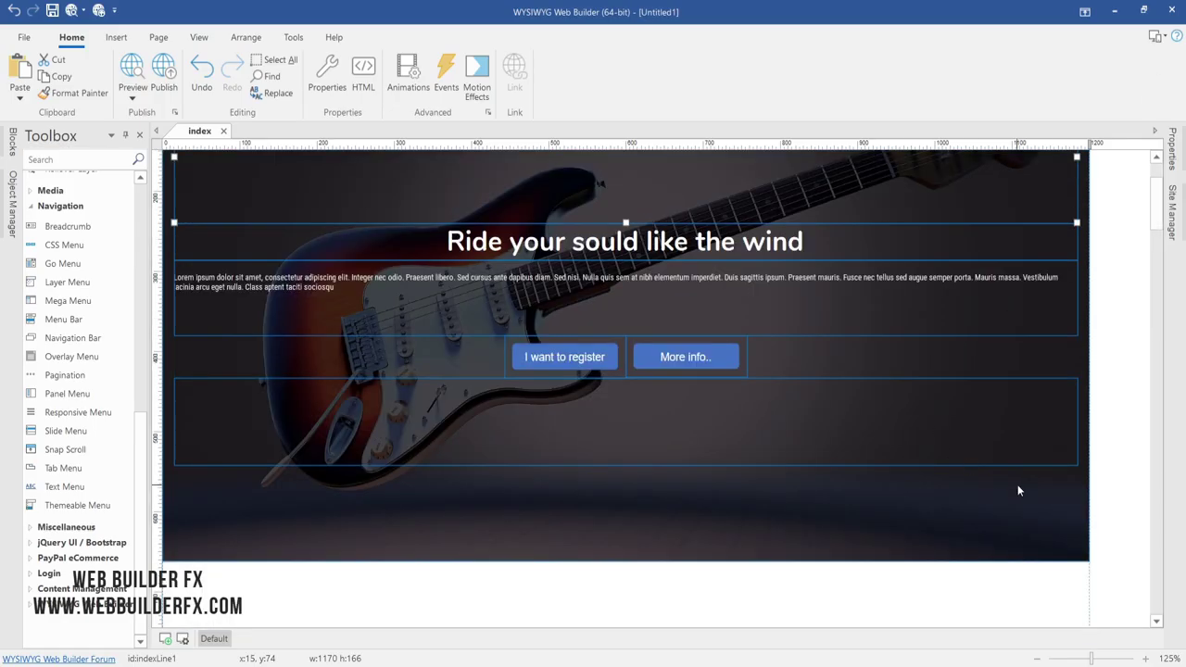
{"action": "left_click", "coordinate": [1022, 501]}
{"action": "scroll", "coordinate": [885, 510], "scroll_direction": "down", "scroll_amount": 6}
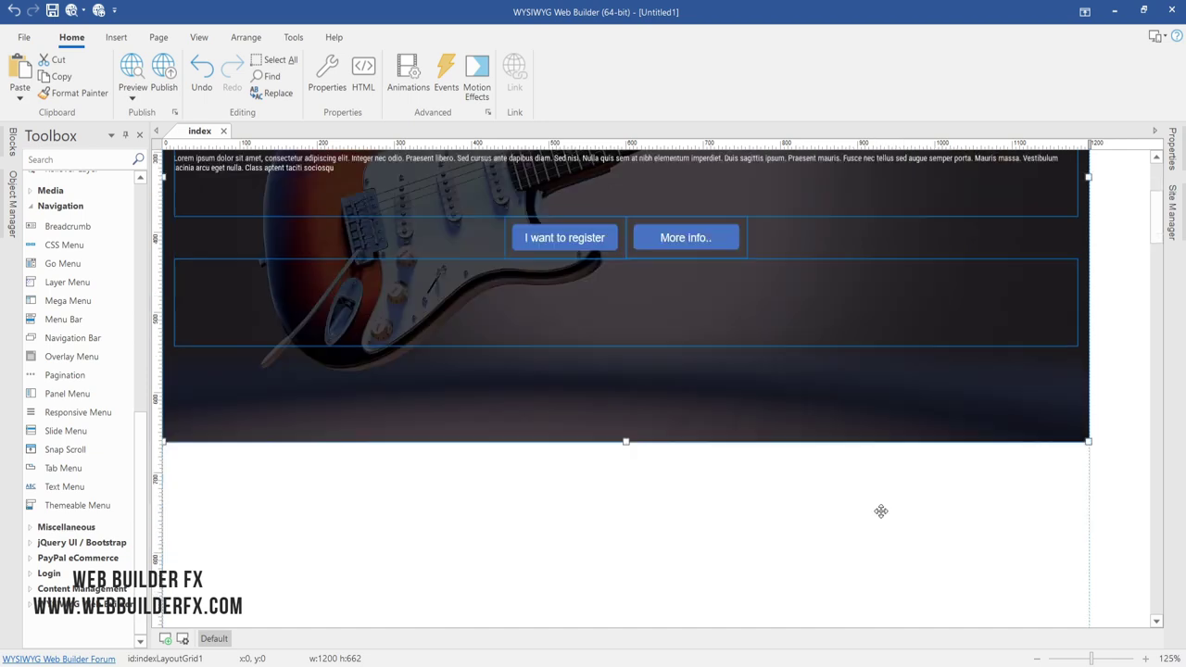
{"action": "left_click", "coordinate": [52, 10]}
{"action": "left_click", "coordinate": [65, 120]}
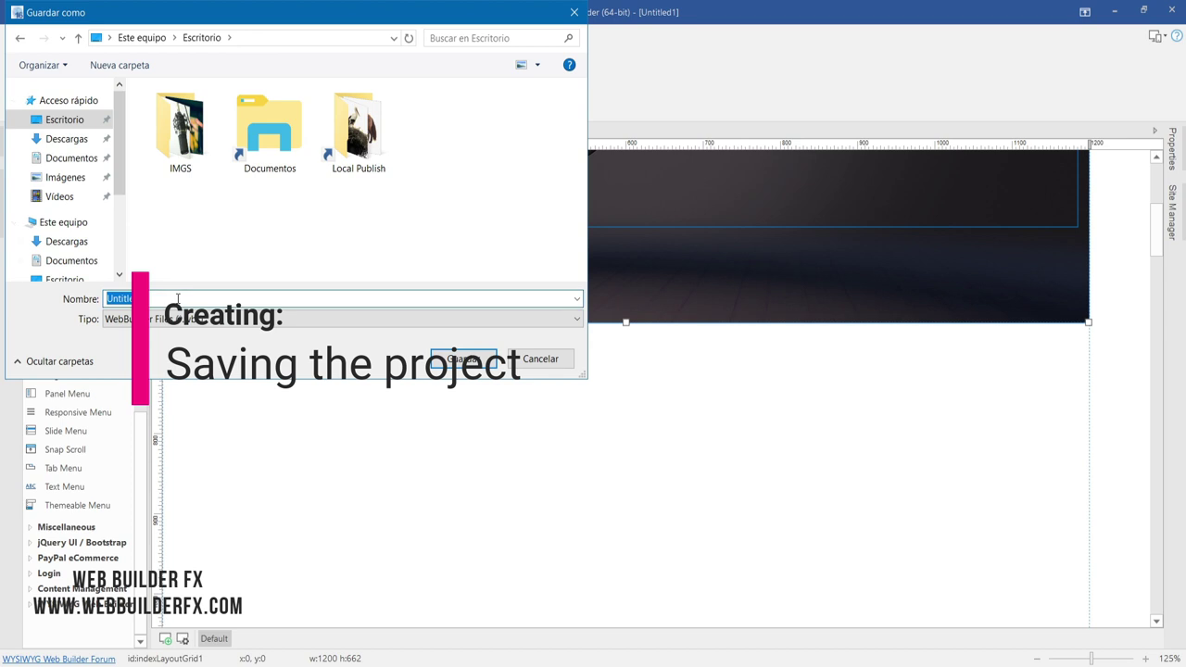
{"action": "type", "text": "HERNAN"}
{"action": "left_click", "coordinate": [462, 359]}
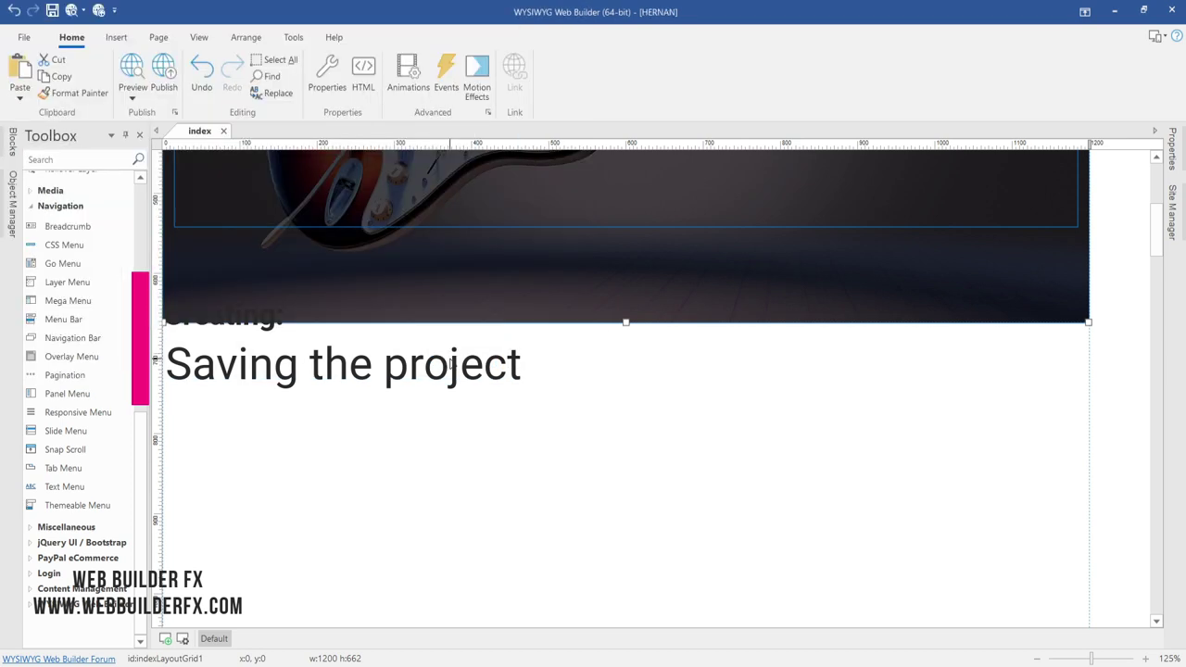
- Add a layout grid directly below the guitar header section
{"action": "scroll", "coordinate": [78, 278], "scroll_direction": "up", "scroll_amount": 2}
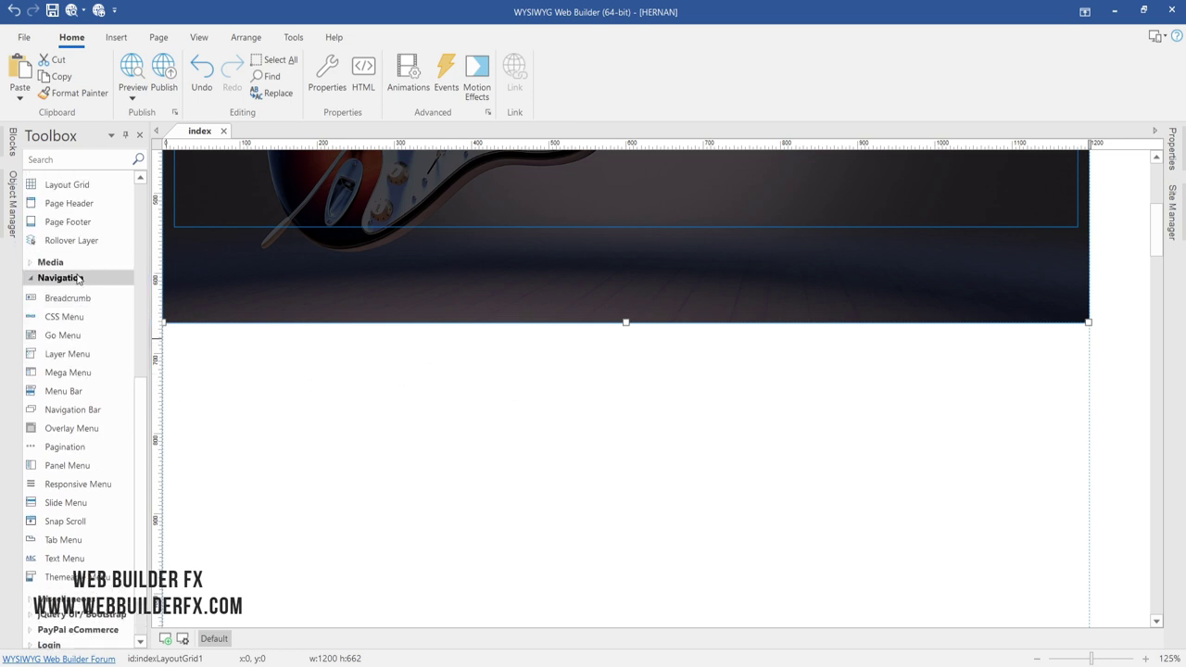
{"action": "scroll", "coordinate": [79, 279], "scroll_direction": "up", "scroll_amount": 3}
{"action": "left_click_drag", "start_coordinate": [66, 318], "coordinate": [377, 392]}
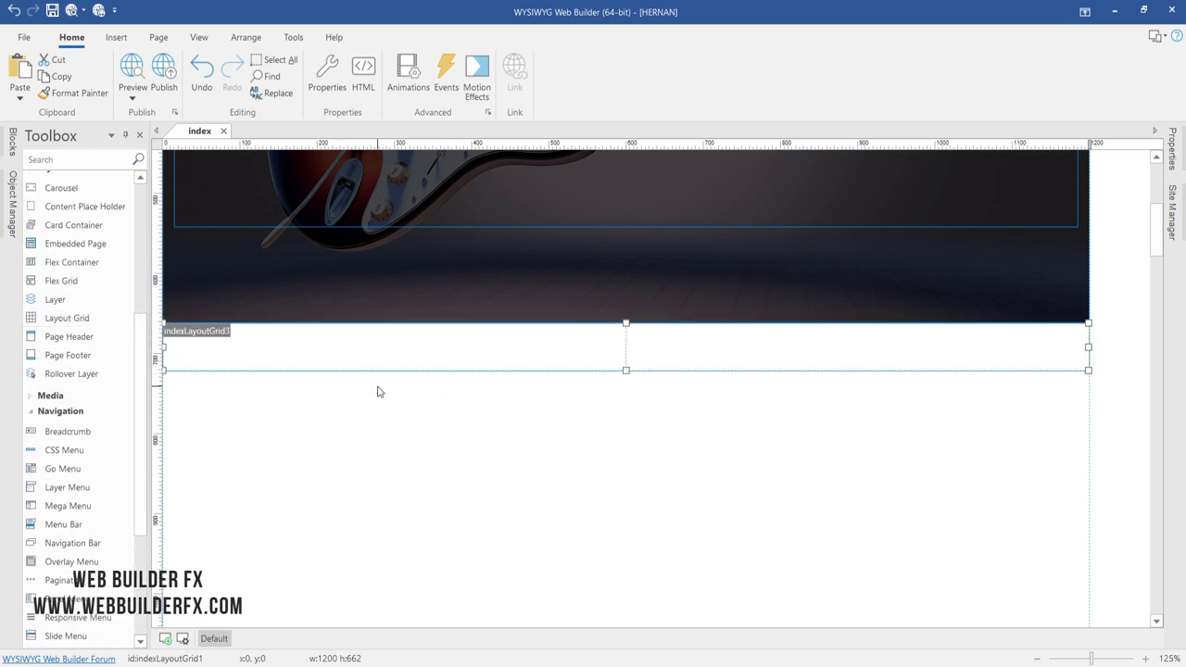
- Set the new layout grid's grid system to flexbox and its maximum width to 1200
{"action": "double_click", "coordinate": [617, 339]}
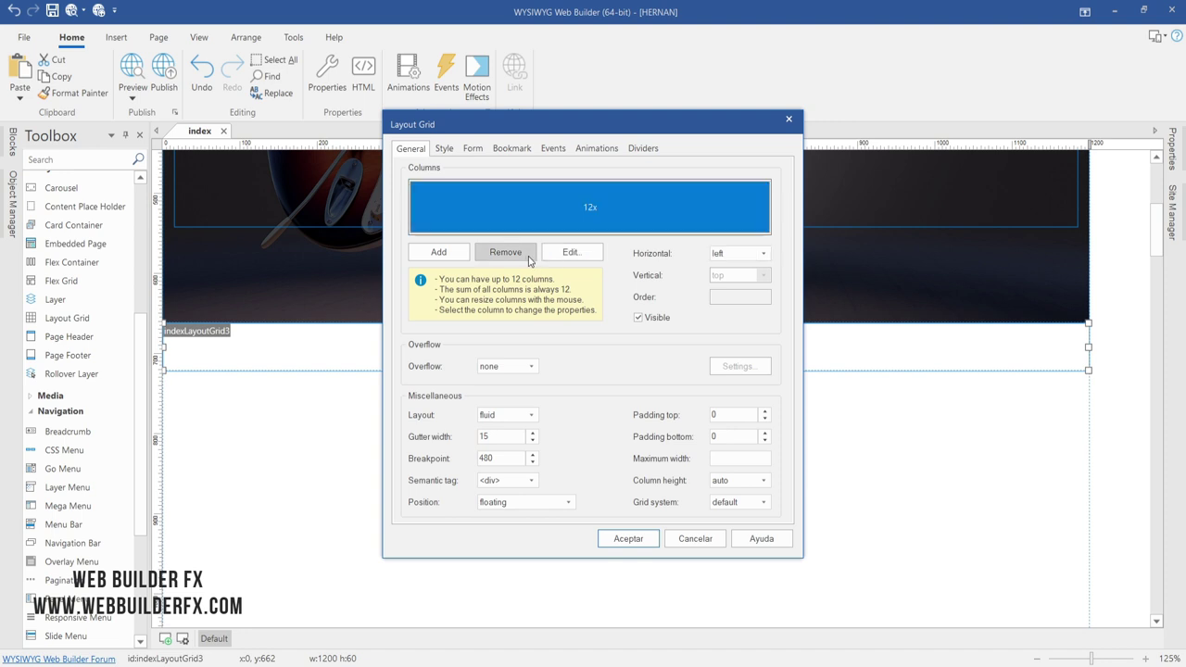
{"action": "left_click", "coordinate": [741, 502]}
{"action": "left_click", "coordinate": [737, 516]}
{"action": "left_click", "coordinate": [726, 458]}
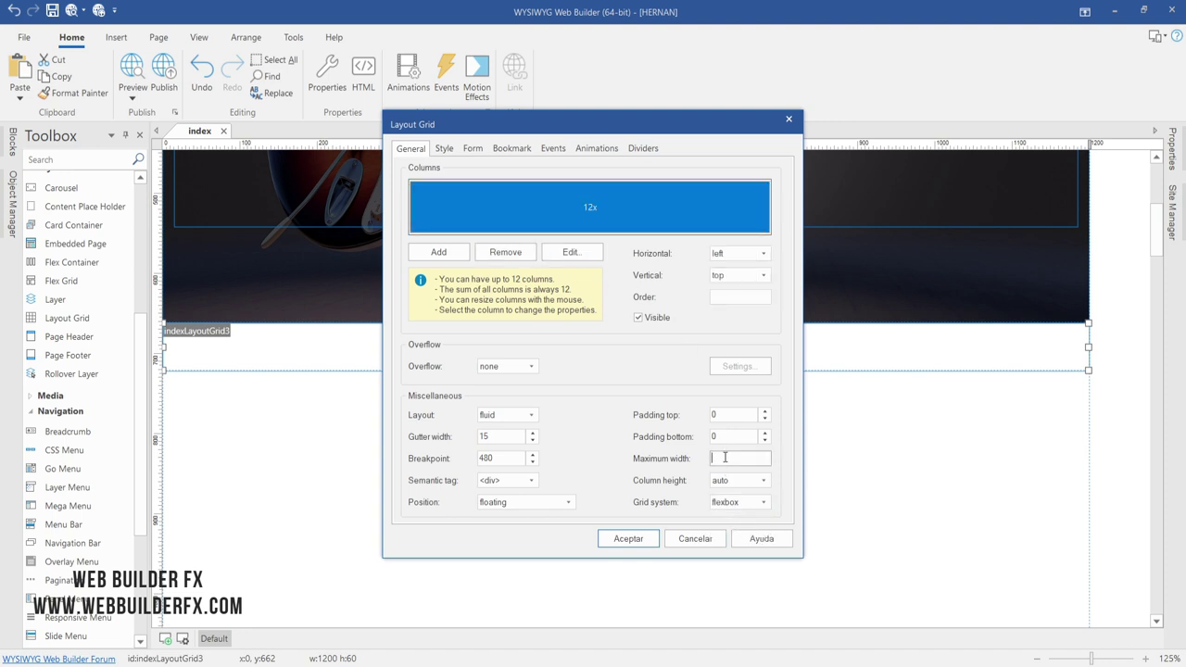
{"action": "type", "text": "1200"}
- Align the grid's column content to the vertical middle and horizontal center, and set the grid's top padding to 70
{"action": "left_click", "coordinate": [752, 276]}
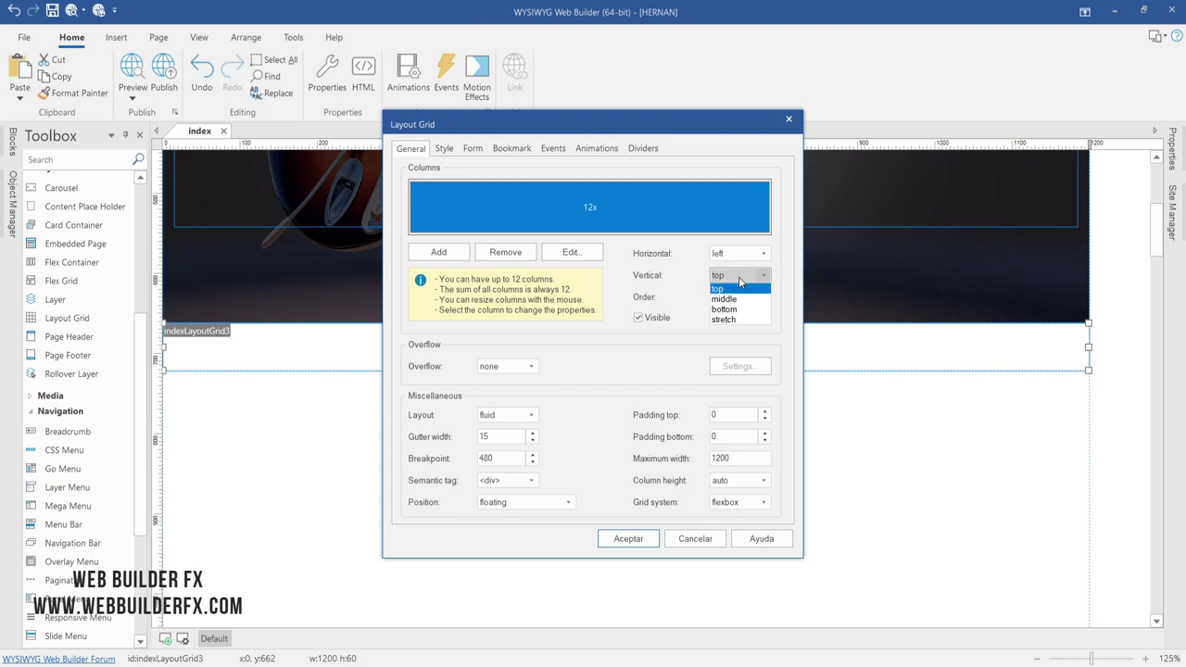
{"action": "left_click", "coordinate": [732, 298]}
{"action": "left_click", "coordinate": [736, 258]}
{"action": "left_click", "coordinate": [729, 281]}
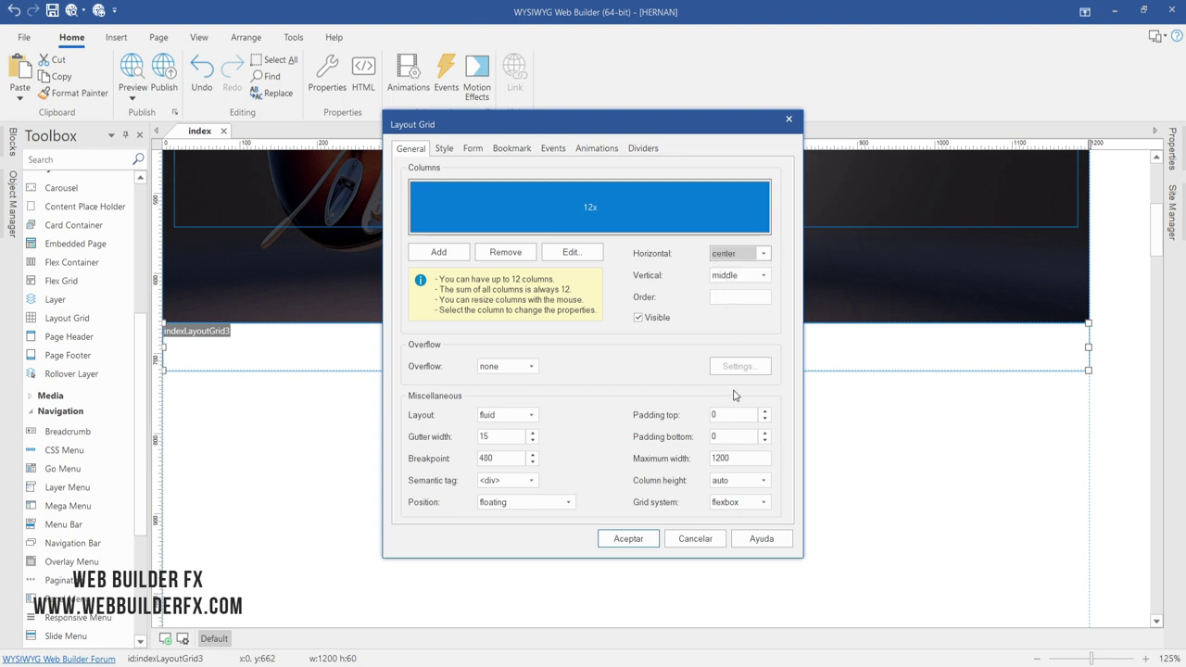
{"action": "left_click", "coordinate": [738, 415]}
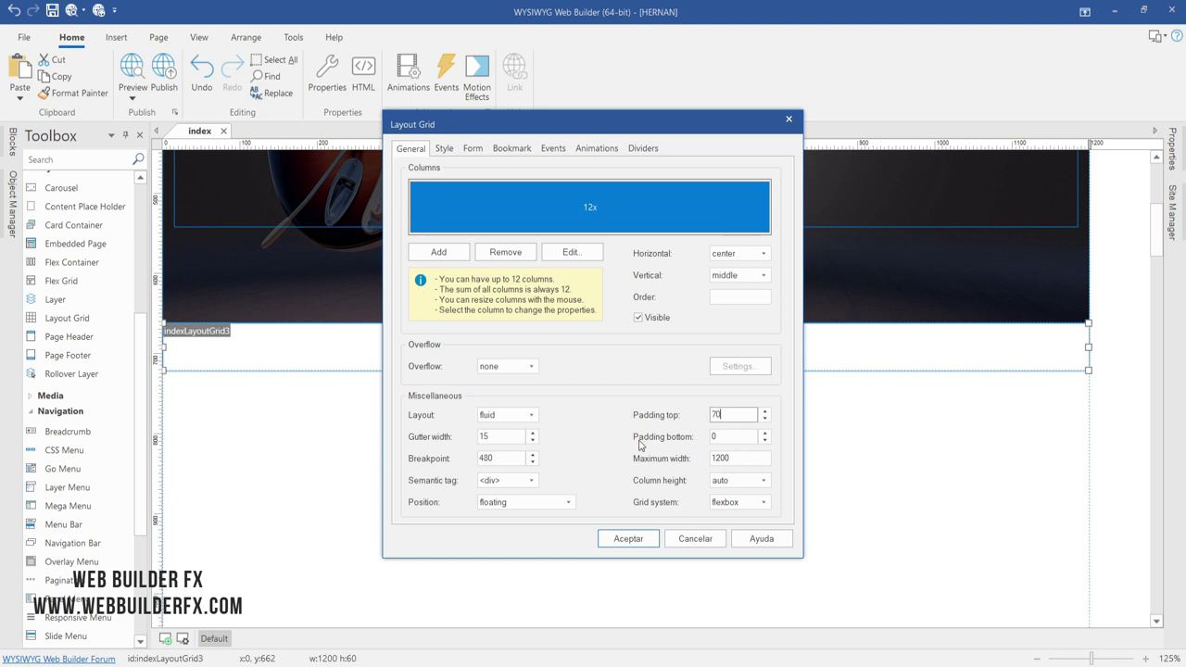
{"action": "left_click", "coordinate": [638, 539]}
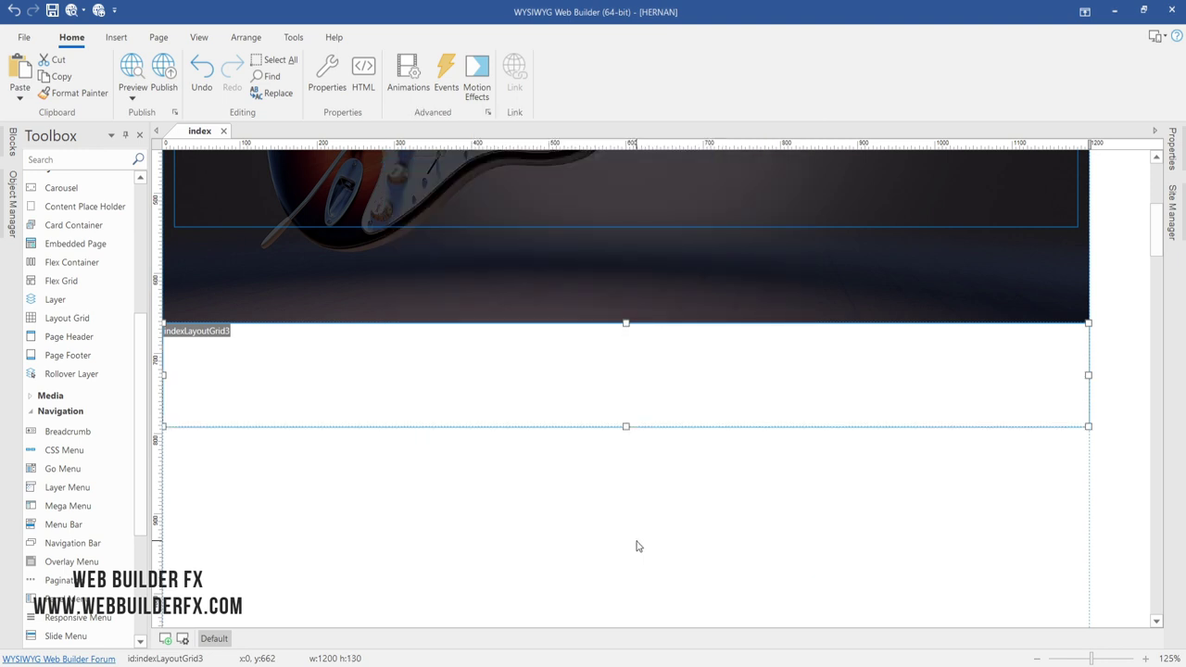
- Insert a text object below the new layout grid reading "WHY WE are the best"
{"action": "left_click", "coordinate": [116, 37]}
{"action": "left_click", "coordinate": [190, 79]}
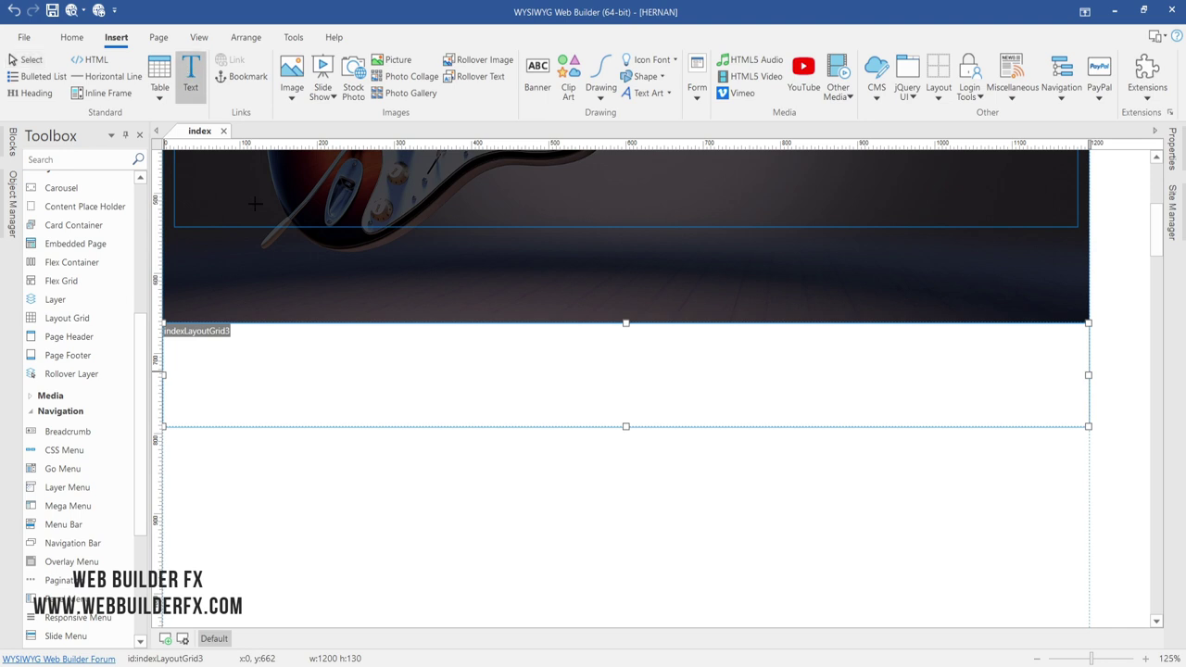
{"action": "left_click", "coordinate": [413, 475]}
{"action": "double_click", "coordinate": [629, 482]}
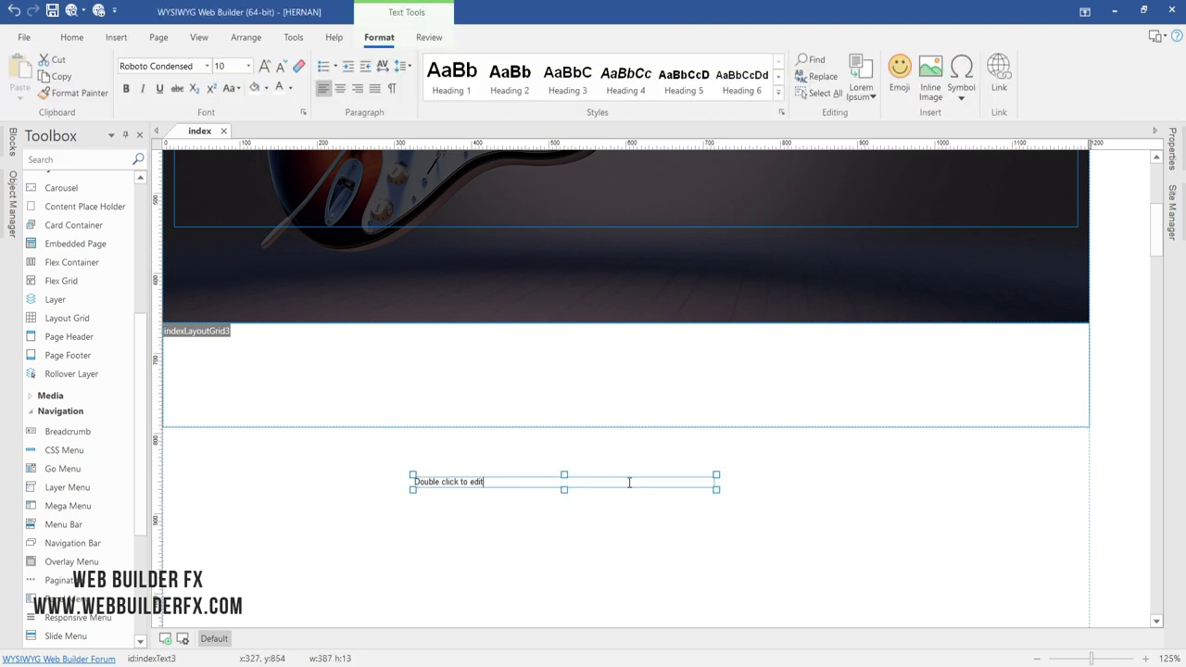
{"action": "triple_click", "coordinate": [630, 482]}
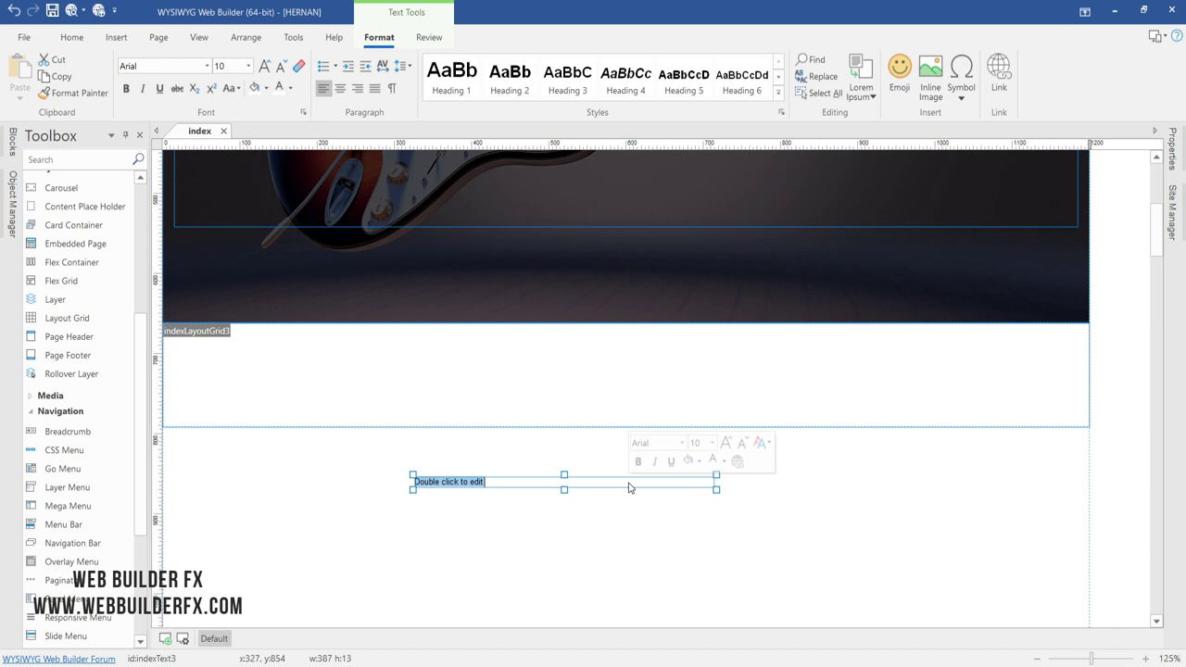
{"action": "type", "text": "WHY WE are the best"}
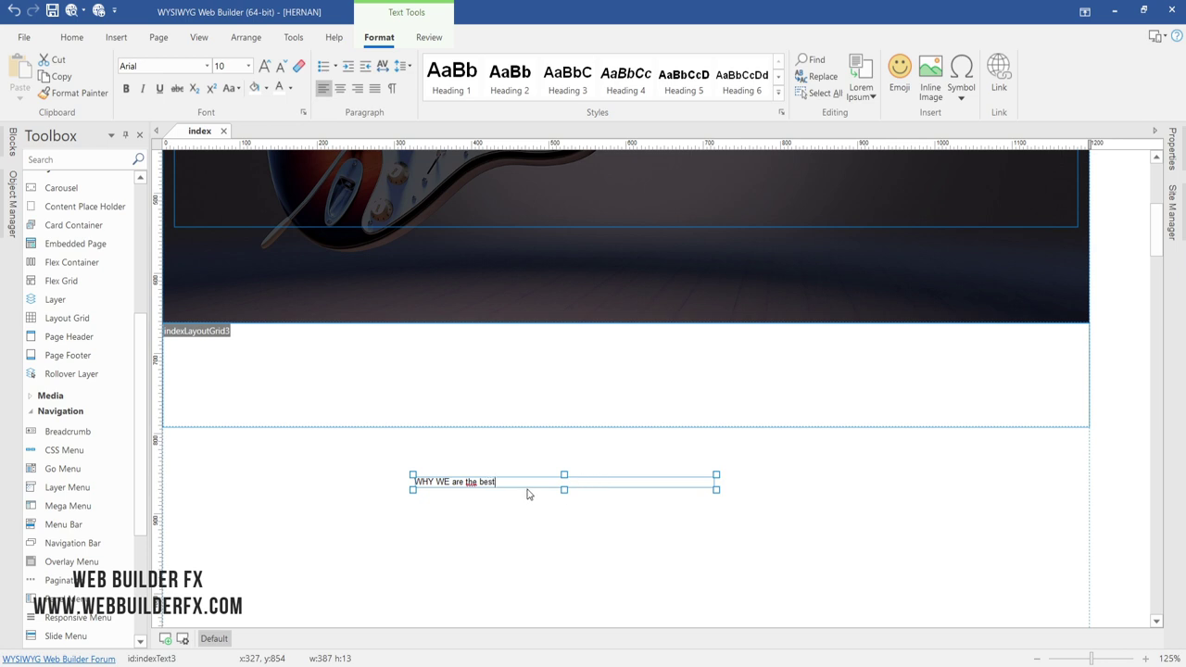
- Capitalize each word of the new text and center it
{"action": "key", "text": "ctrl+a"}
{"action": "left_click", "coordinate": [232, 90]}
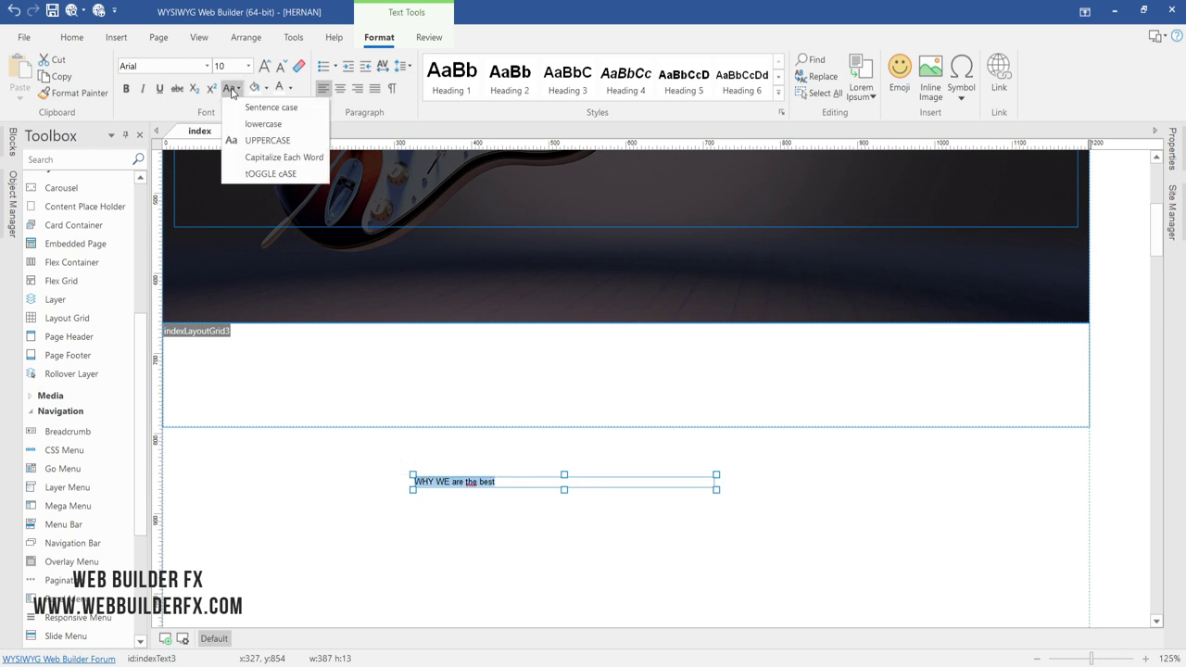
{"action": "left_click", "coordinate": [276, 159]}
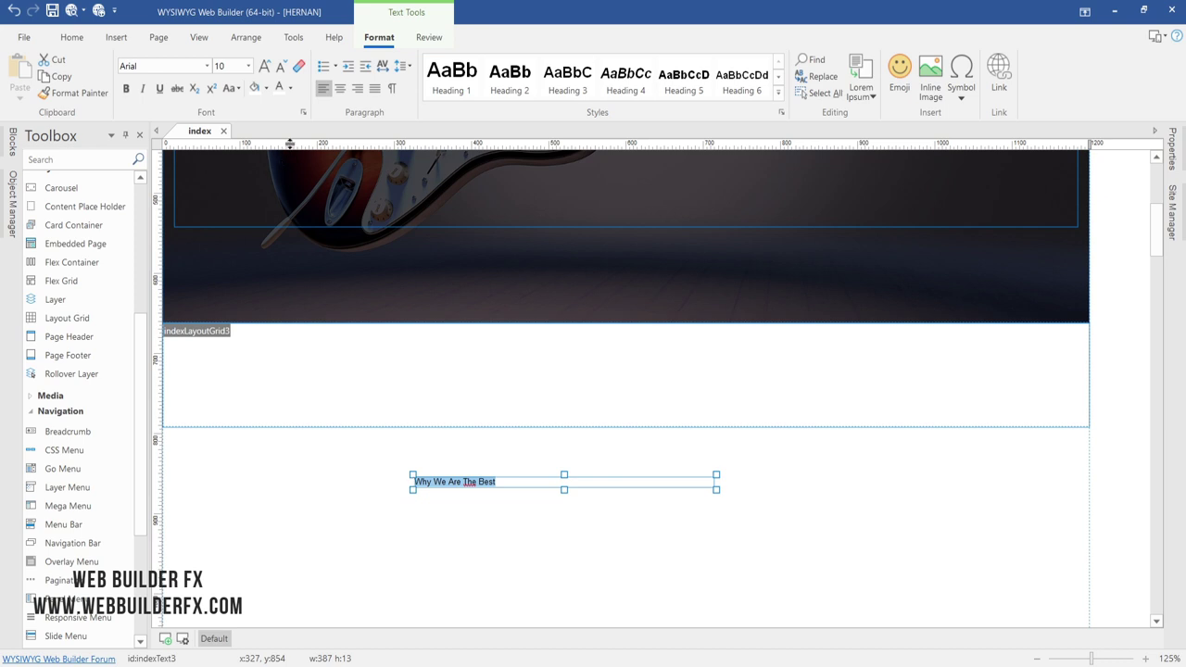
{"action": "left_click", "coordinate": [340, 88]}
- Set the text's font size to 18 and its font to Nunito Bold
{"action": "left_click", "coordinate": [249, 66]}
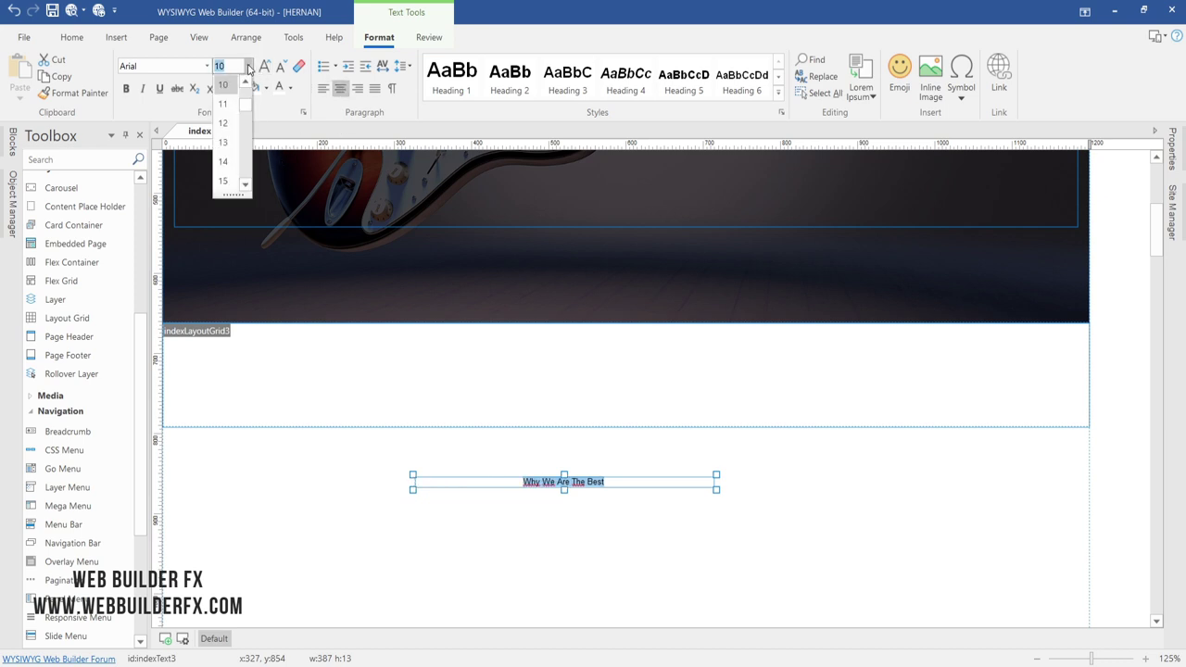
{"action": "scroll", "coordinate": [227, 129], "scroll_direction": "down", "scroll_amount": 2}
{"action": "left_click", "coordinate": [226, 163]}
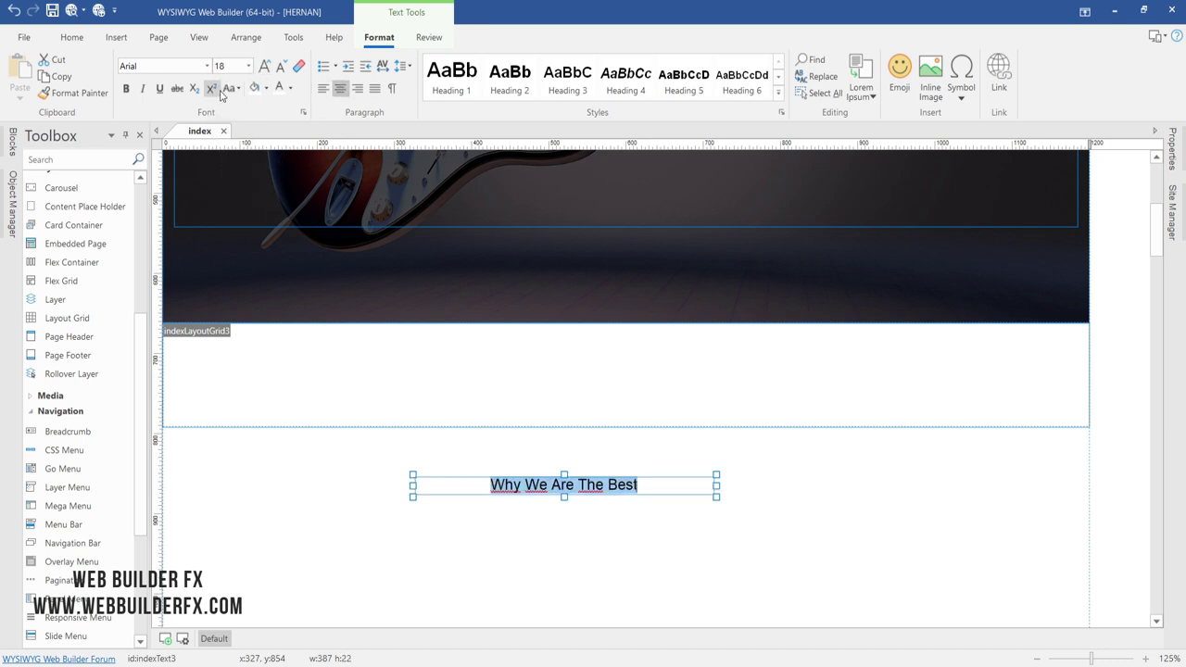
{"action": "left_click", "coordinate": [207, 66]}
{"action": "scroll", "coordinate": [176, 180], "scroll_direction": "up", "scroll_amount": 2}
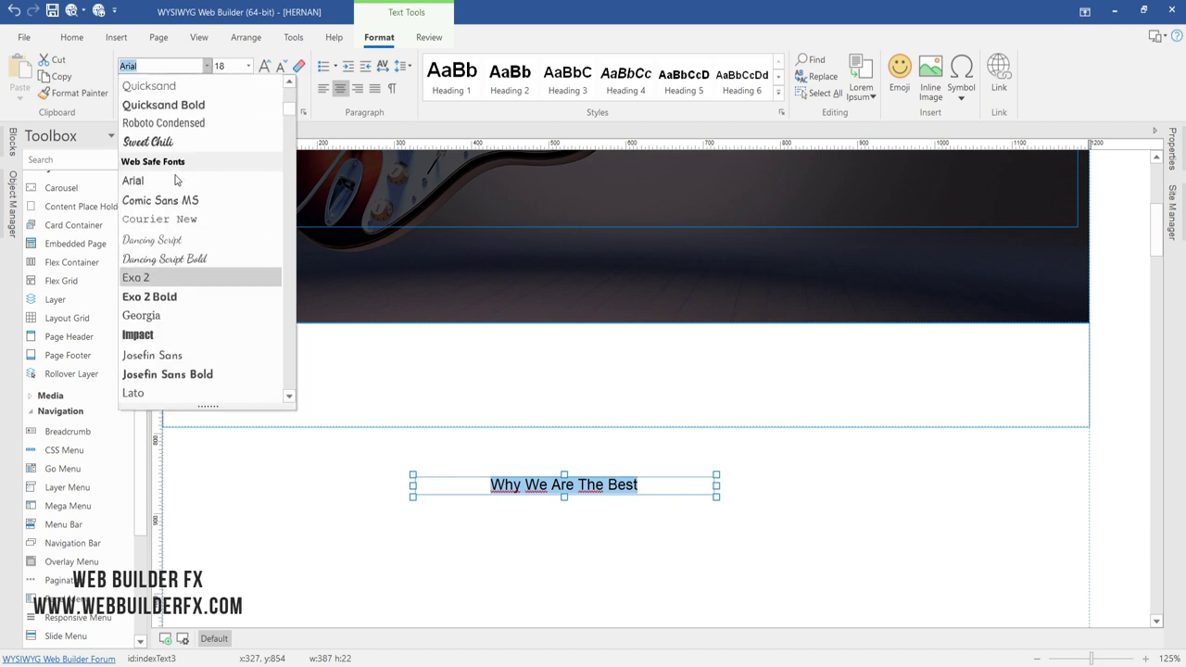
{"action": "scroll", "coordinate": [176, 180], "scroll_direction": "up", "scroll_amount": 2}
{"action": "left_click", "coordinate": [176, 159]}
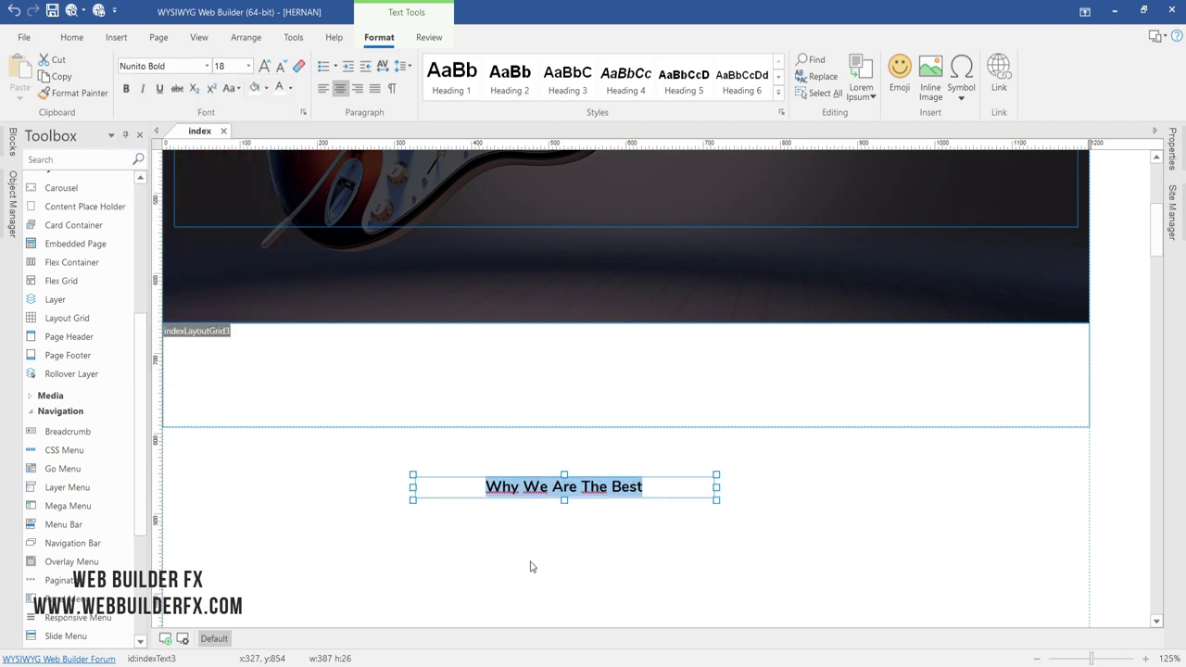
- Move the "Why We Are The Best" text into the new layout grid
{"action": "left_click", "coordinate": [531, 566]}
{"action": "left_click", "coordinate": [562, 487]}
{"action": "left_click_drag", "start_coordinate": [562, 487], "coordinate": [579, 374]}
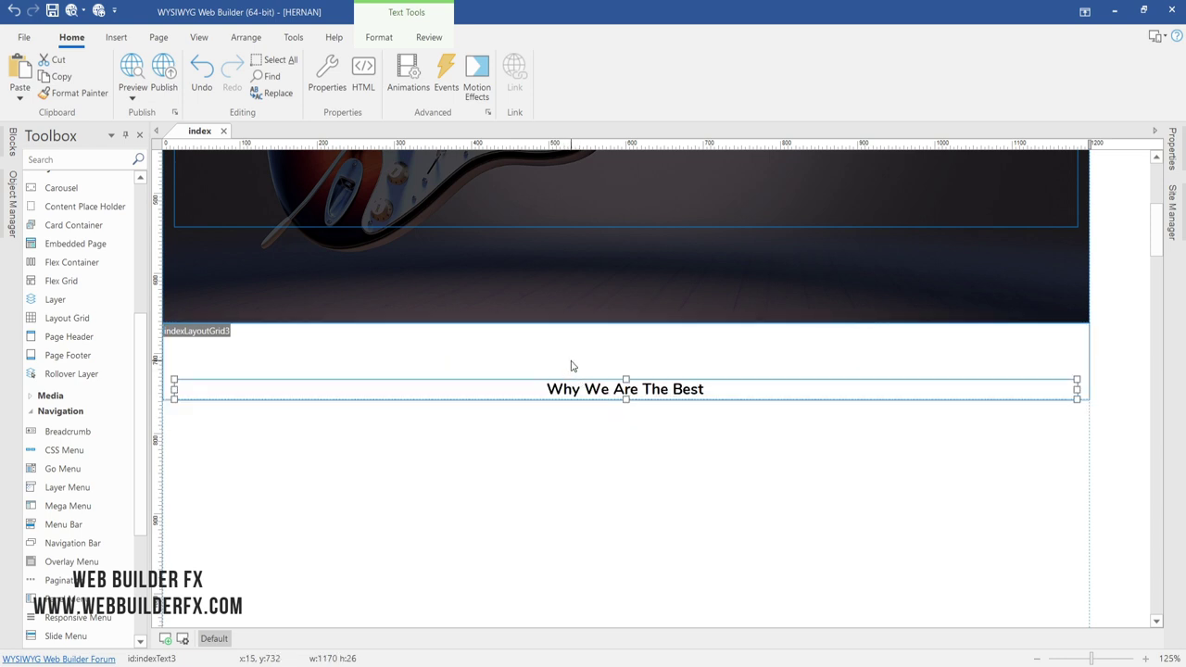
- Insert a blue horizontal line about 222 wide and 24 high, and place it in the grid beneath the heading text
{"action": "left_click", "coordinate": [115, 37]}
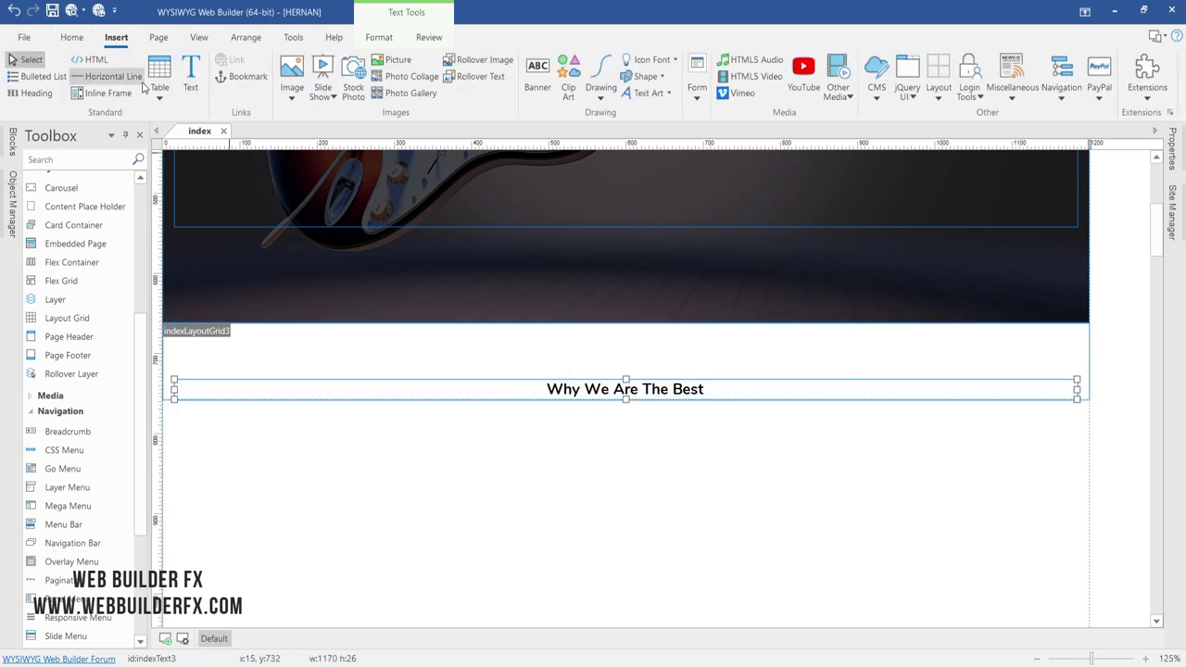
{"action": "left_click", "coordinate": [109, 76]}
{"action": "left_click_drag", "start_coordinate": [474, 466], "coordinate": [646, 485]}
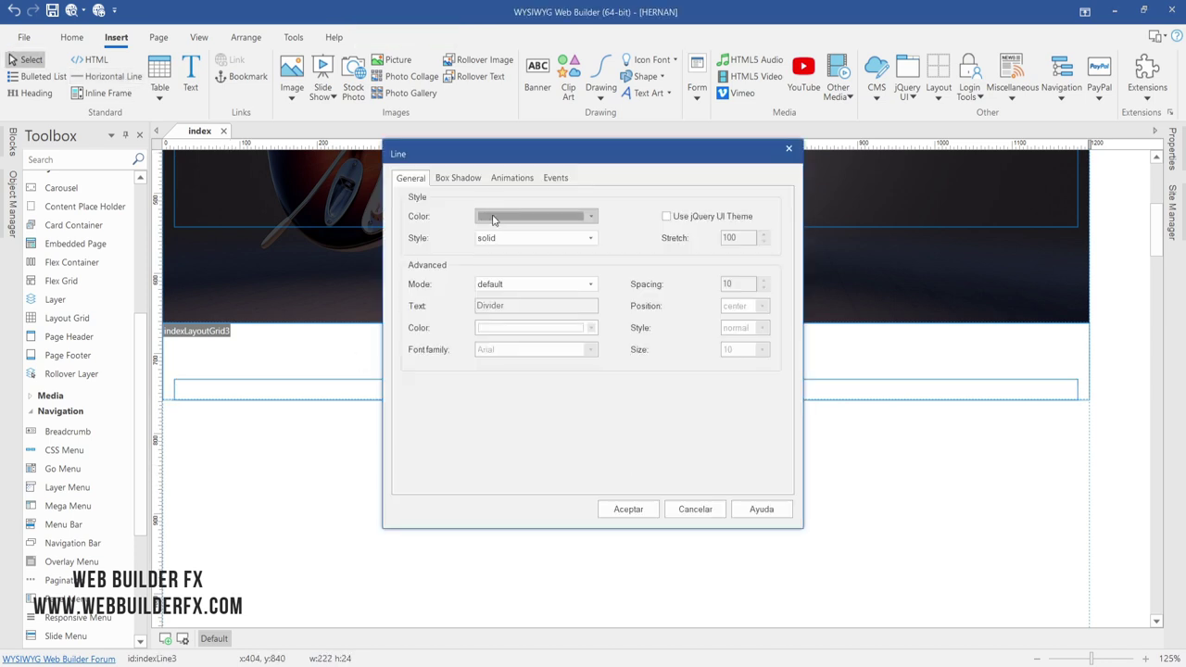
{"action": "left_click", "coordinate": [493, 220]}
{"action": "left_click", "coordinate": [499, 378]}
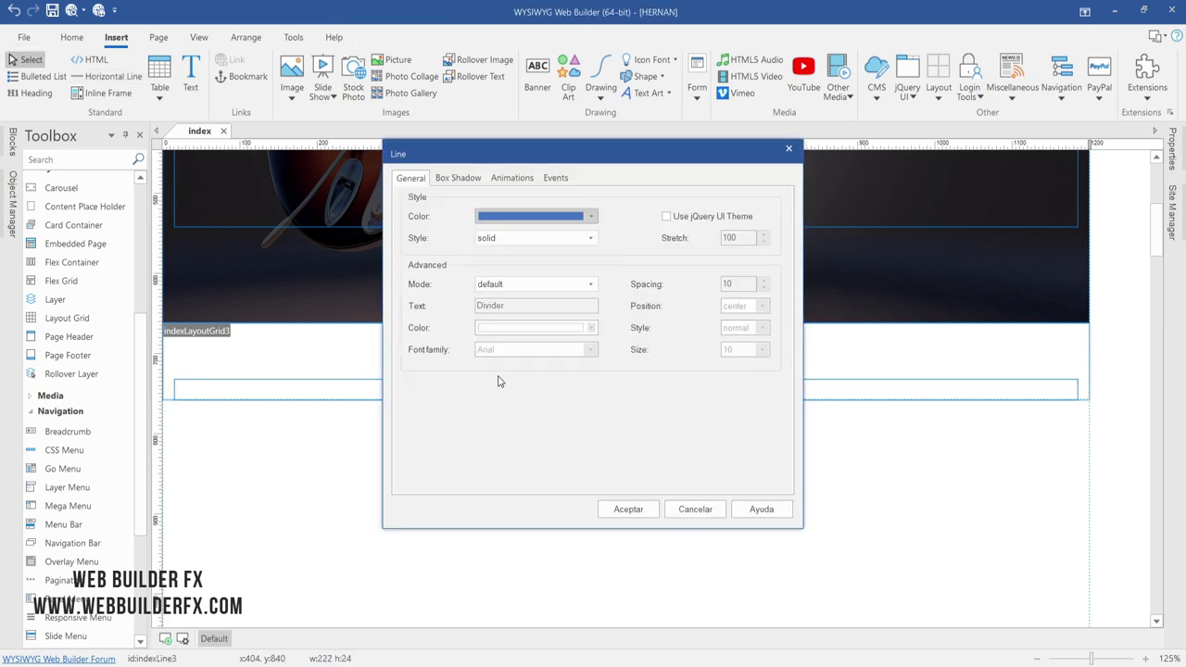
{"action": "left_click", "coordinate": [624, 509]}
{"action": "left_click_drag", "start_coordinate": [593, 474], "coordinate": [623, 400]}
- Give the "Why We Are The Best" text a bottom margin of about 5
{"action": "right_click", "coordinate": [624, 391]}
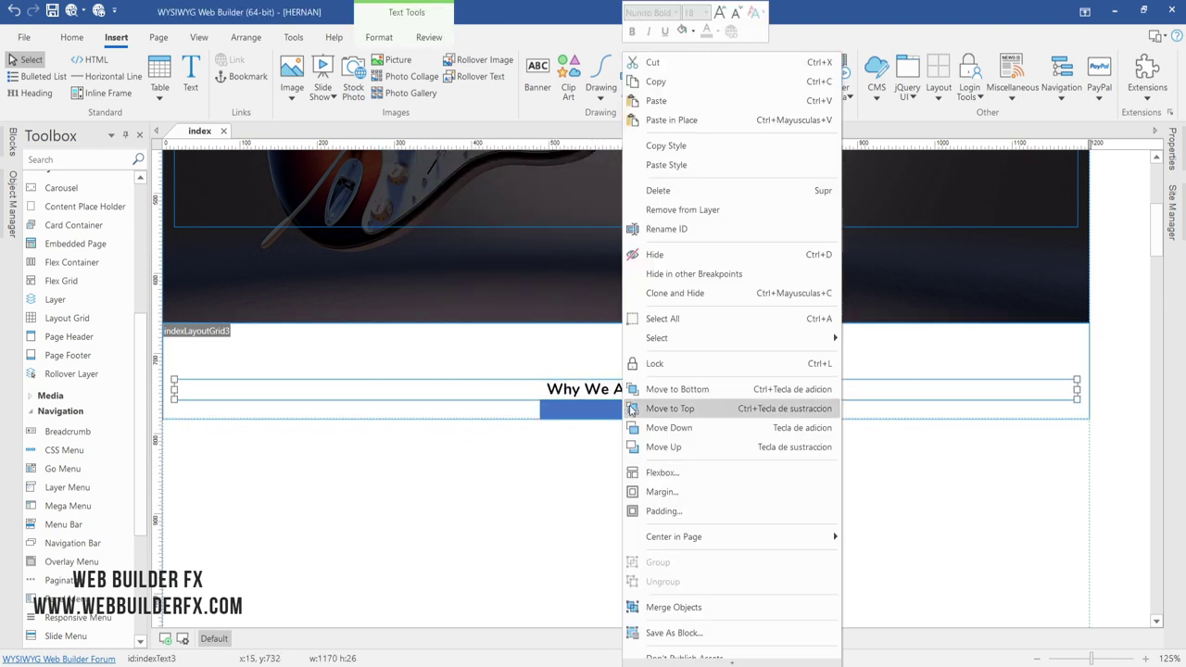
{"action": "left_click", "coordinate": [632, 492]}
{"action": "left_click", "coordinate": [730, 354]}
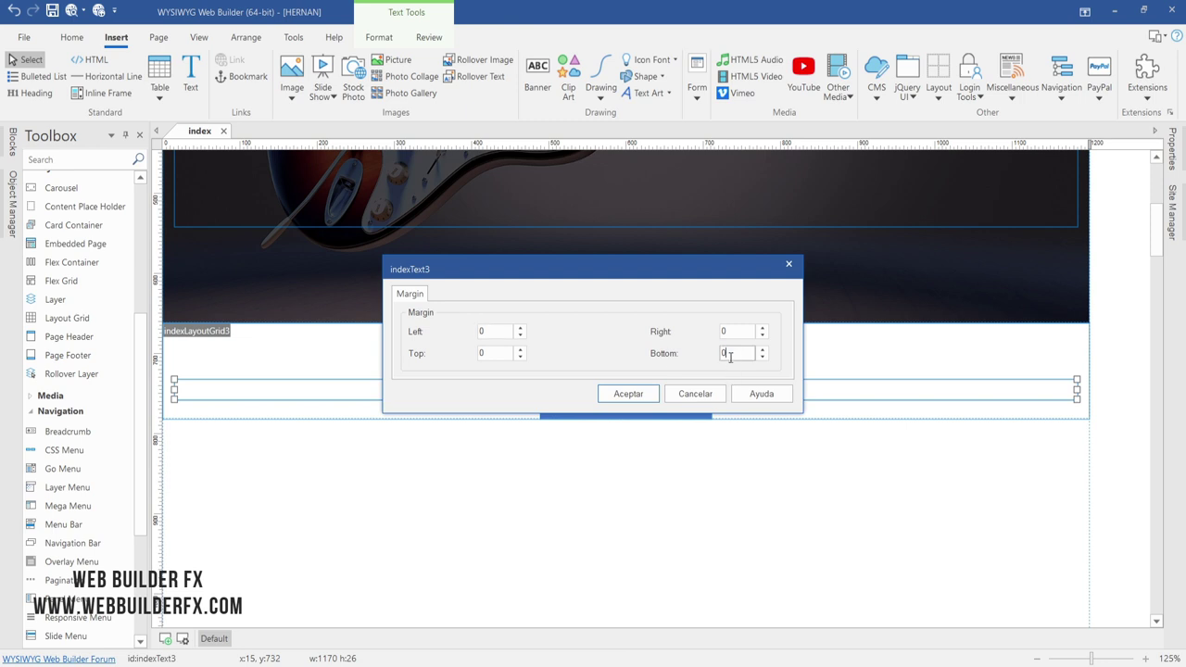
{"action": "left_click_drag", "start_coordinate": [730, 357], "coordinate": [671, 364]}
{"action": "left_click", "coordinate": [630, 393]}
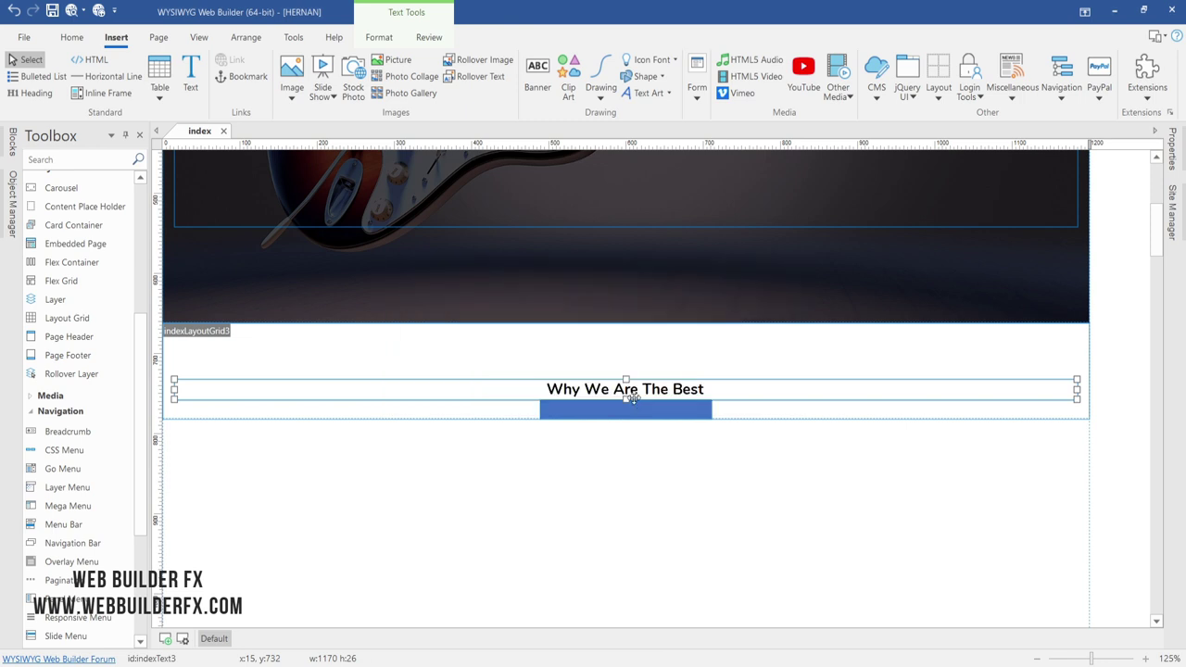
- Thin the blue line to about 7 high and shorten it to about 97 wide
{"action": "left_click", "coordinate": [638, 414]}
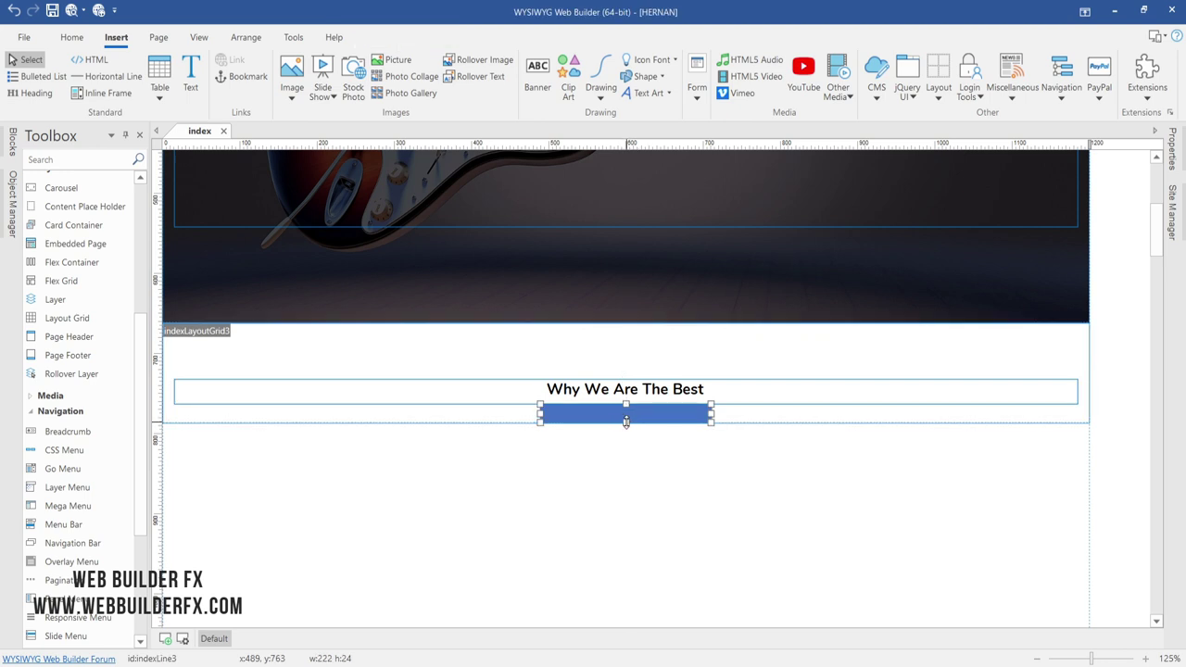
{"action": "left_click_drag", "start_coordinate": [625, 422], "coordinate": [626, 411]}
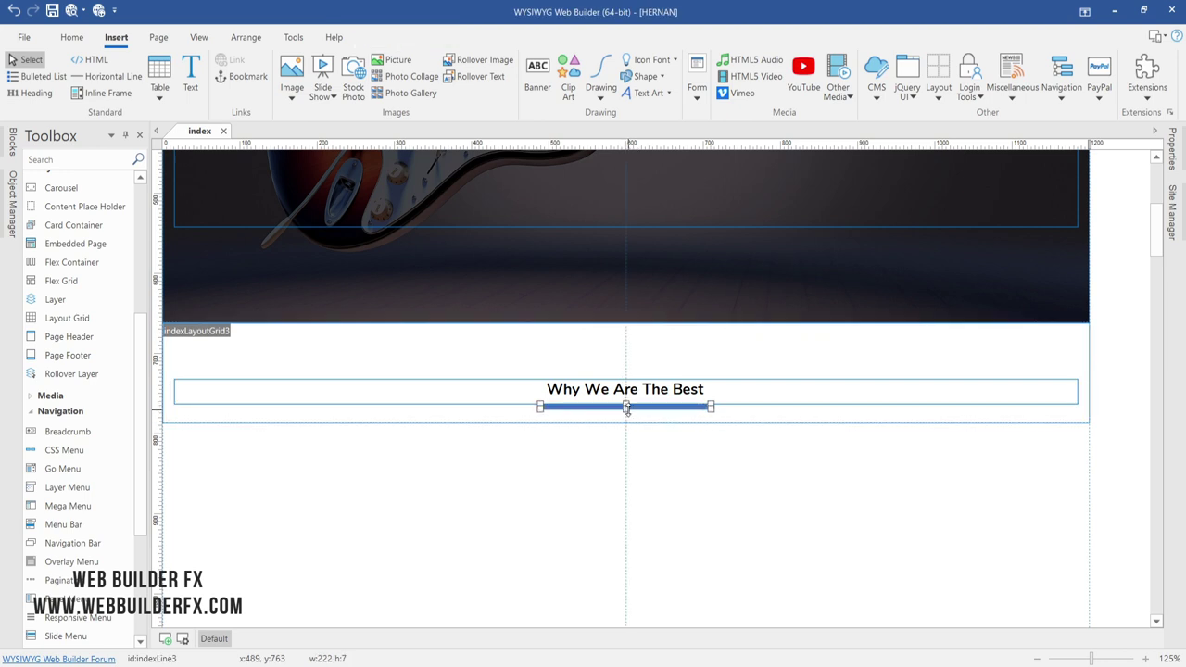
{"action": "left_click_drag", "start_coordinate": [711, 407], "coordinate": [615, 407]}
{"action": "left_click_drag", "start_coordinate": [570, 407], "coordinate": [618, 406]}
{"action": "left_click", "coordinate": [661, 442]}
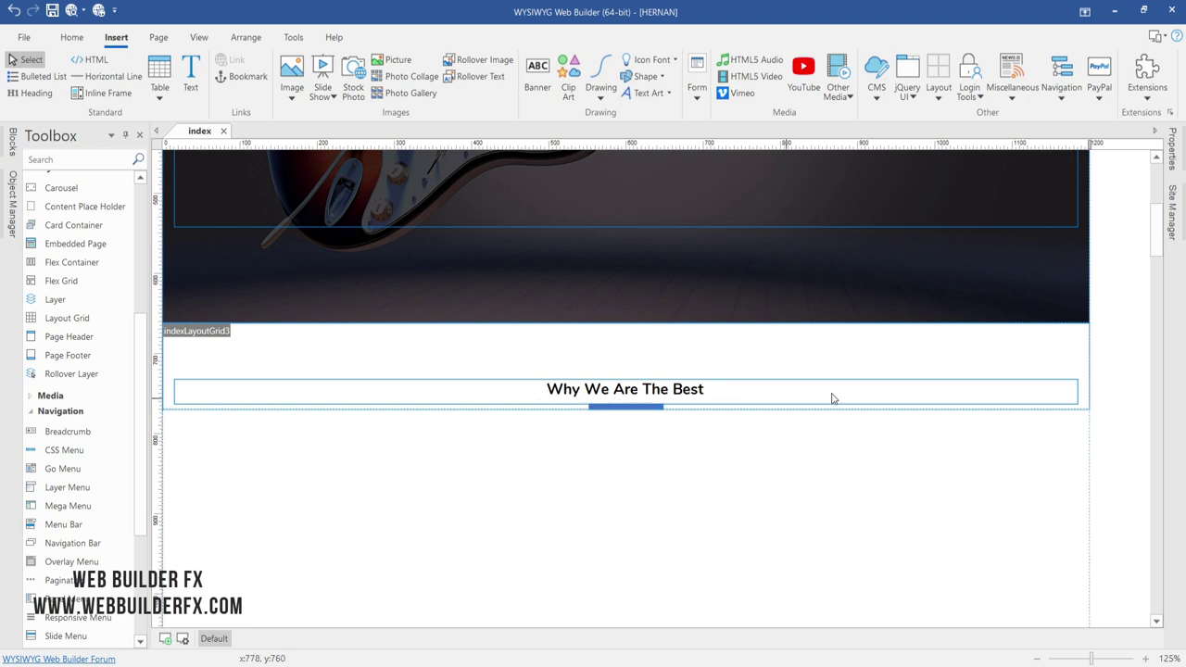
- Set the bottom padding of the layout grid holding the heading to 50
{"action": "left_click", "coordinate": [1069, 343]}
{"action": "double_click", "coordinate": [1069, 342]}
{"action": "left_click", "coordinate": [731, 440]}
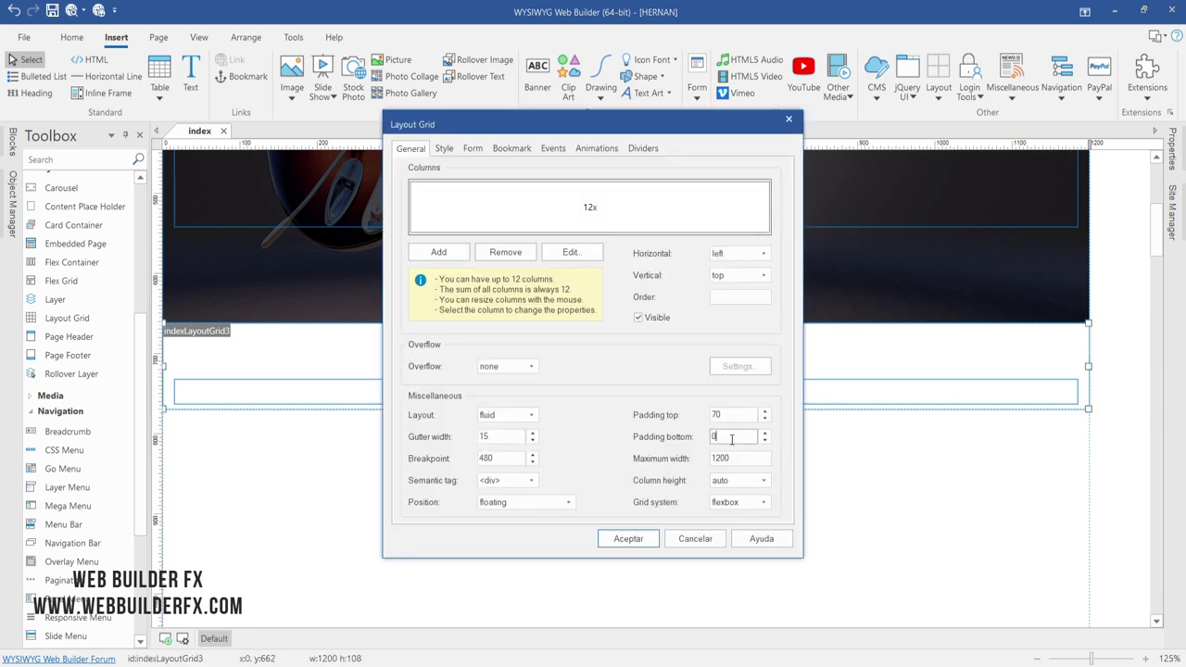
{"action": "type", "text": "50"}
{"action": "key", "text": "Return"}
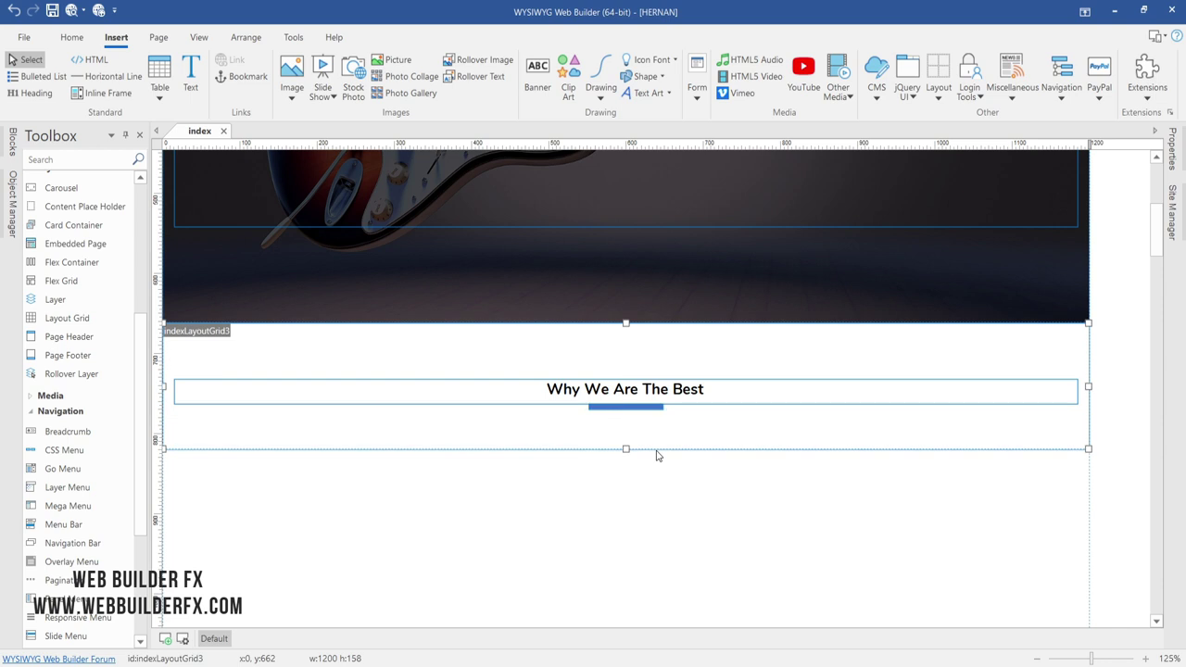
- Set the font size of the "Why We Are The Best" heading to 22
{"action": "double_click", "coordinate": [618, 389]}
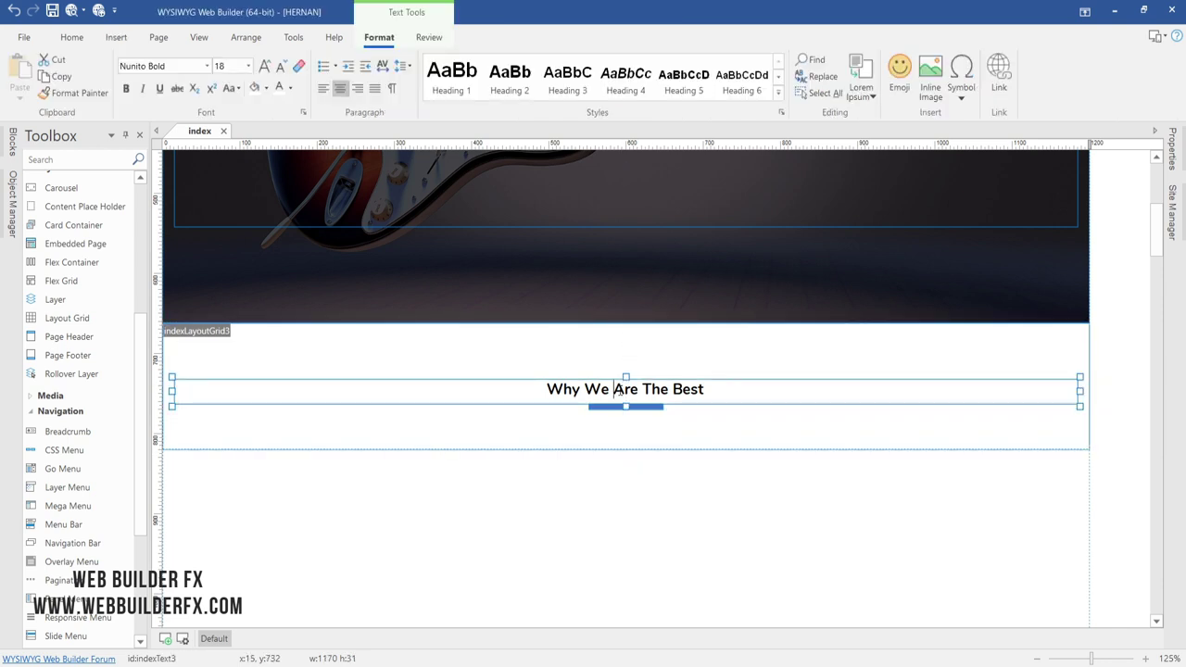
{"action": "triple_click", "coordinate": [619, 389]}
{"action": "left_click", "coordinate": [248, 66]}
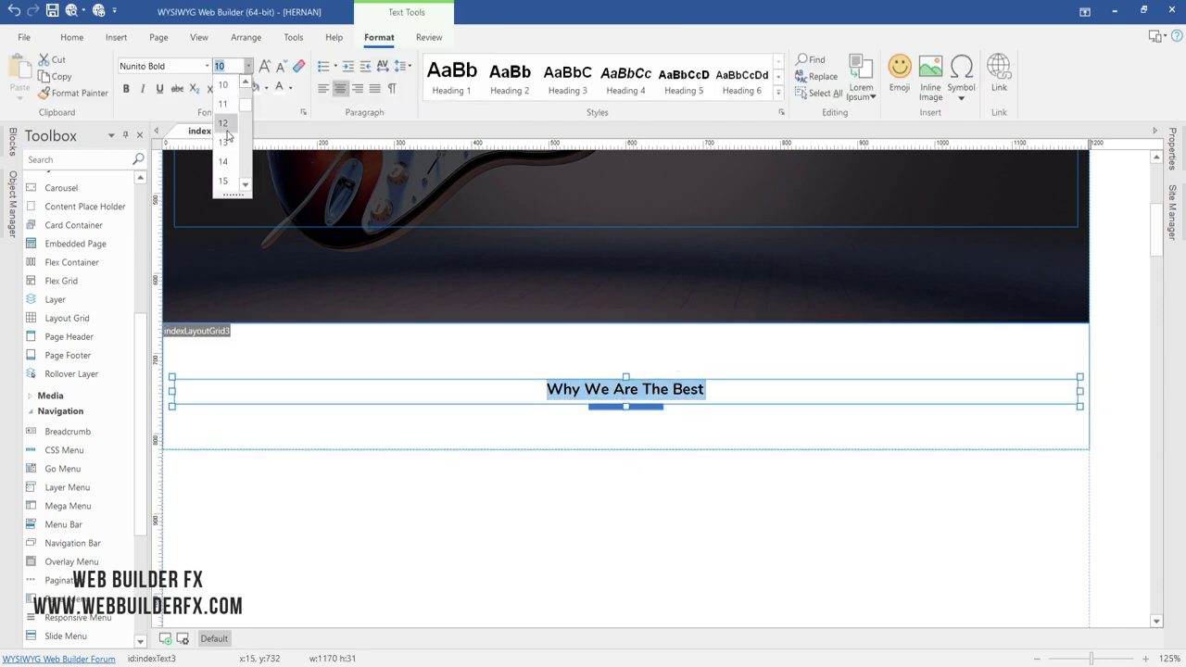
{"action": "left_click", "coordinate": [223, 182]}
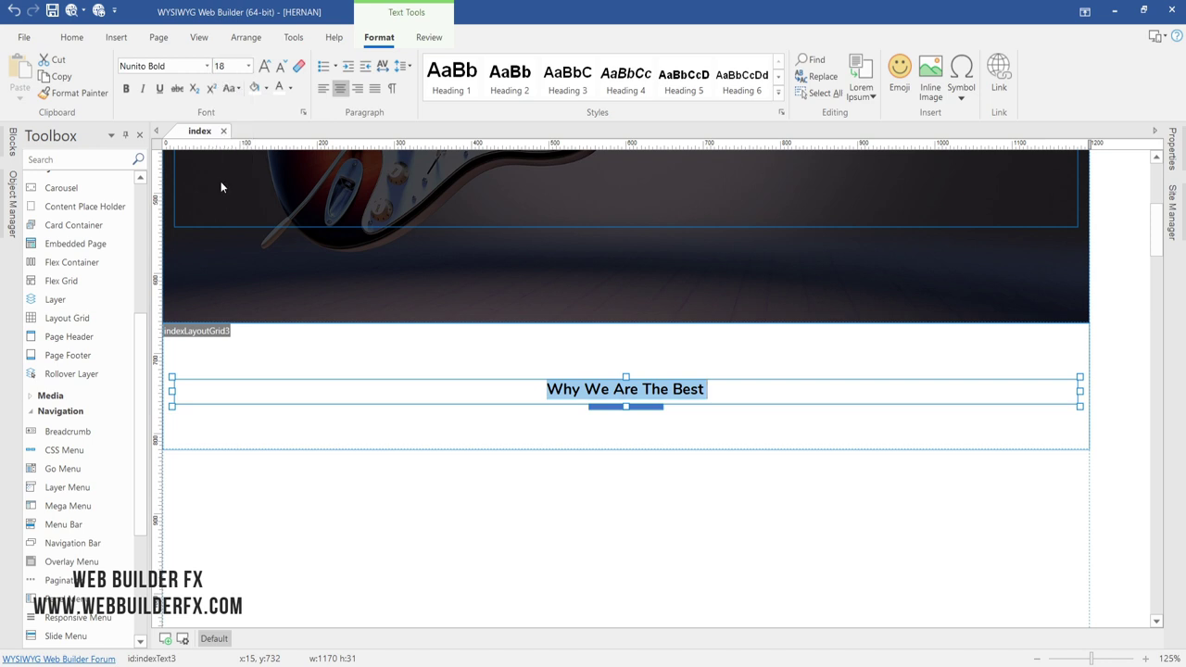
{"action": "left_click", "coordinate": [248, 66]}
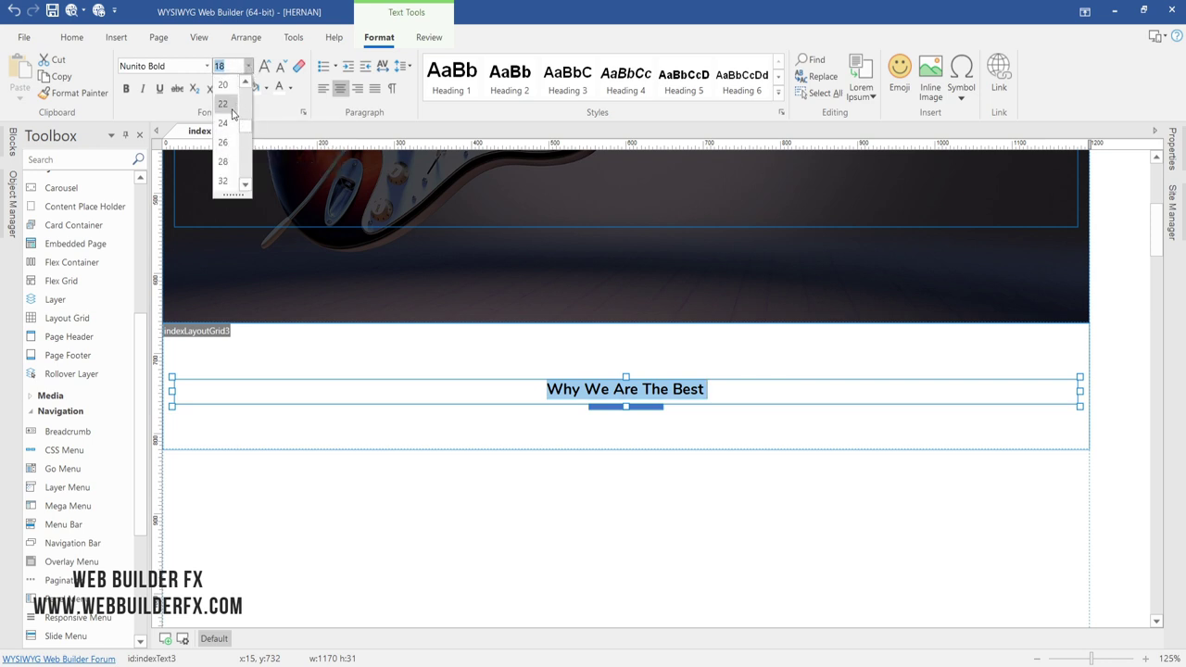
{"action": "left_click", "coordinate": [223, 103]}
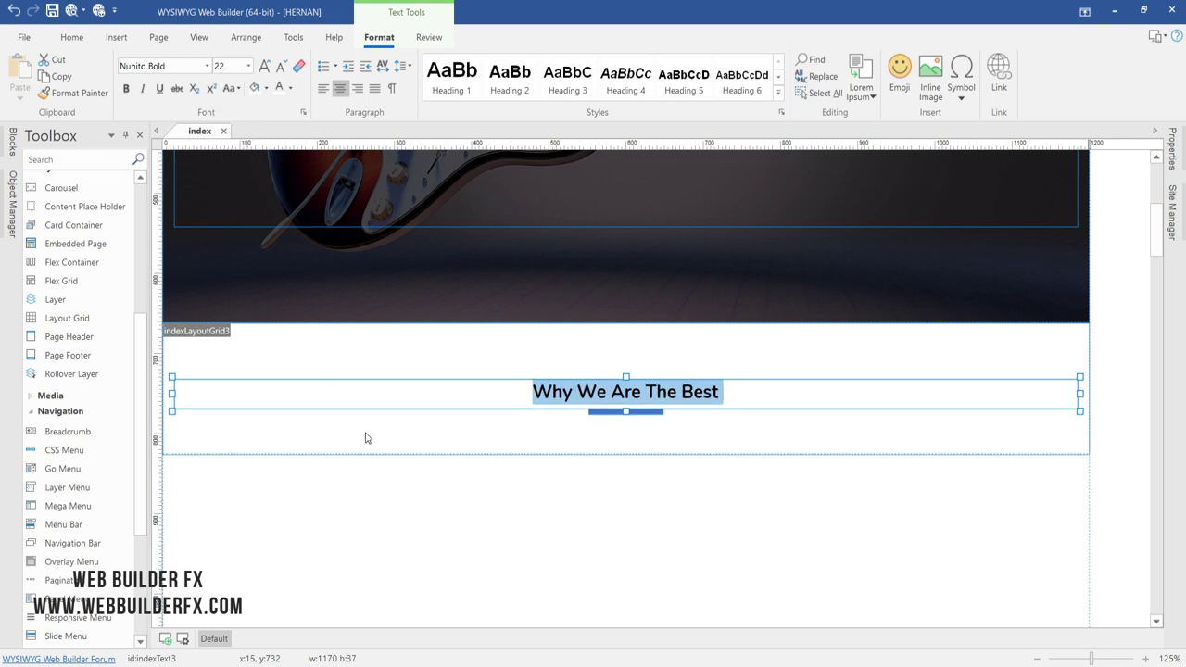
- Preview the page in the browser down to the "Why We Are The Best" section, and close the preview
{"action": "left_click", "coordinate": [426, 508]}
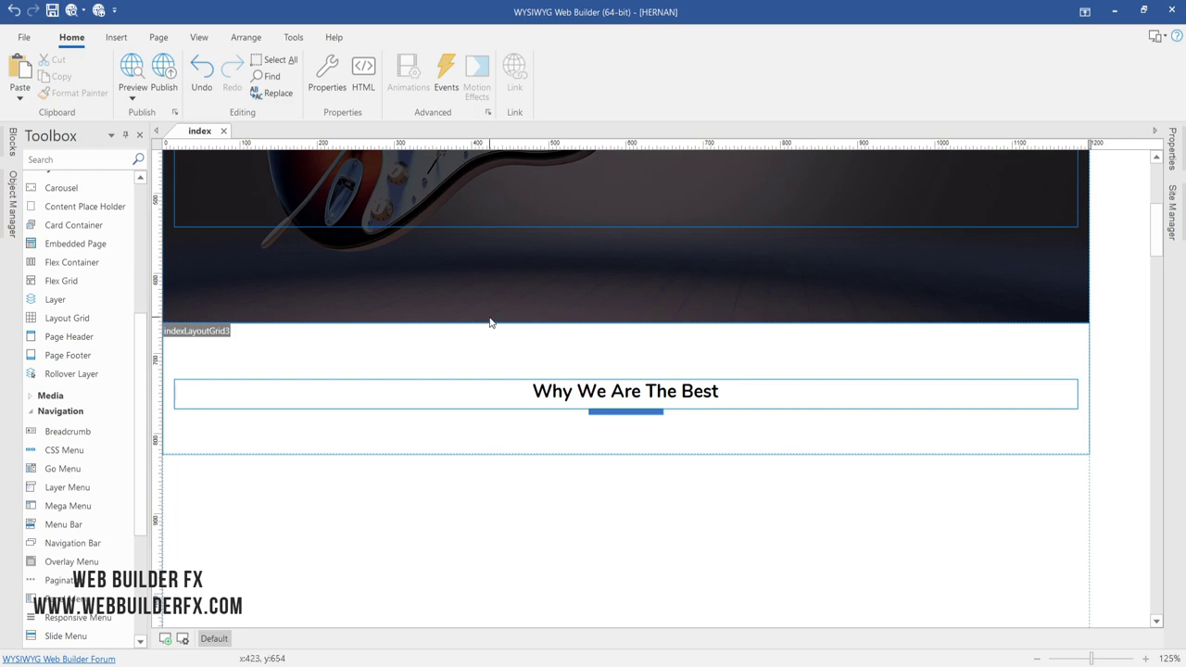
{"action": "left_click", "coordinate": [133, 69]}
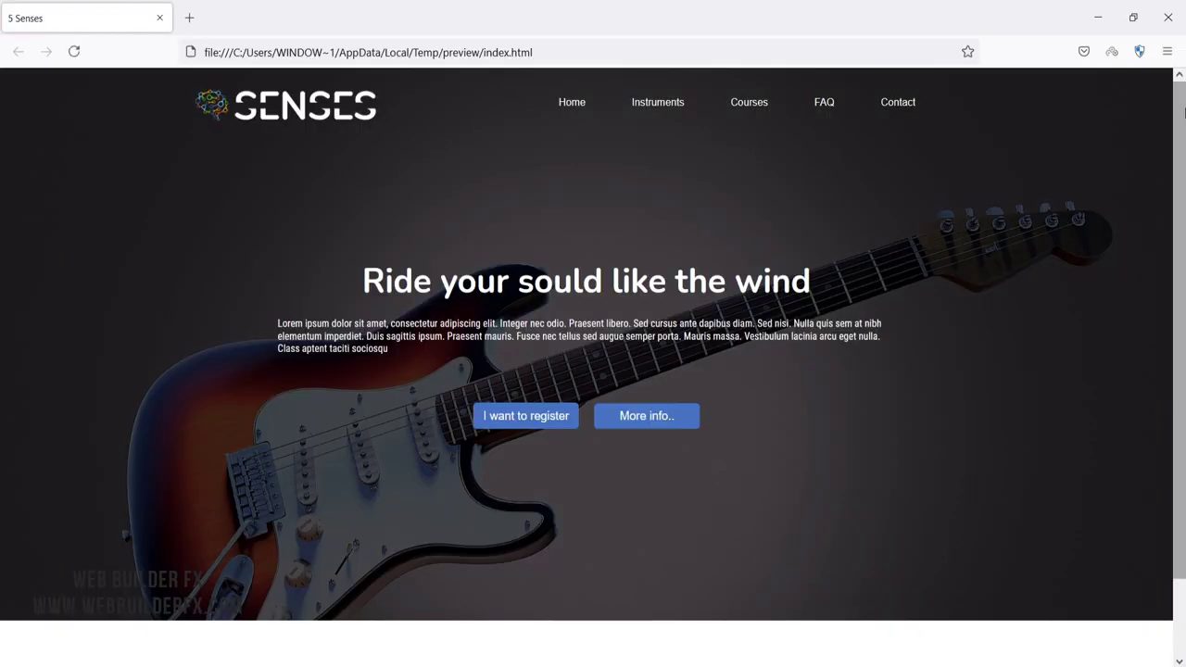
{"action": "left_click_drag", "start_coordinate": [1183, 111], "coordinate": [1184, 273]}
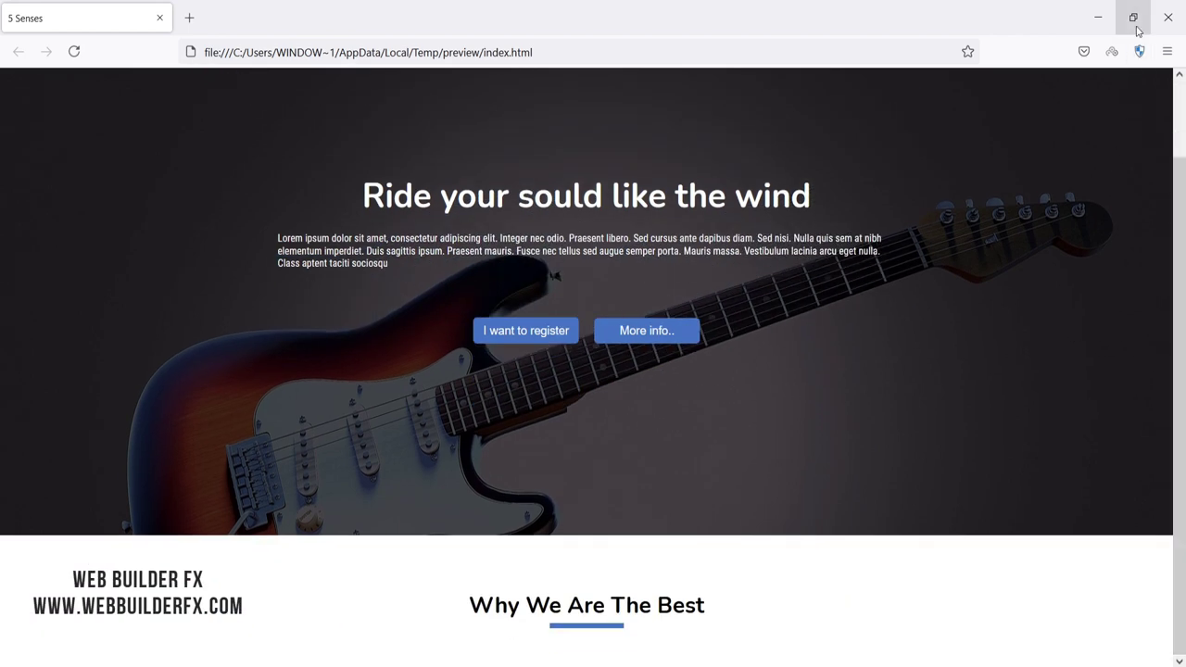
{"action": "left_click", "coordinate": [1167, 20]}
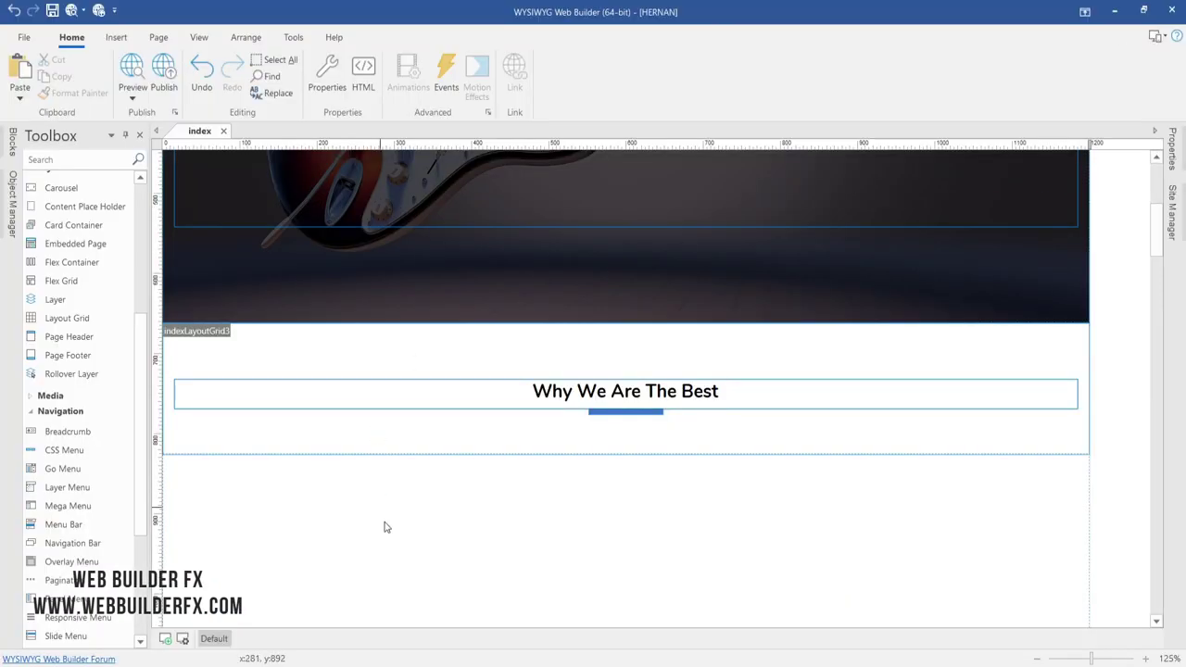
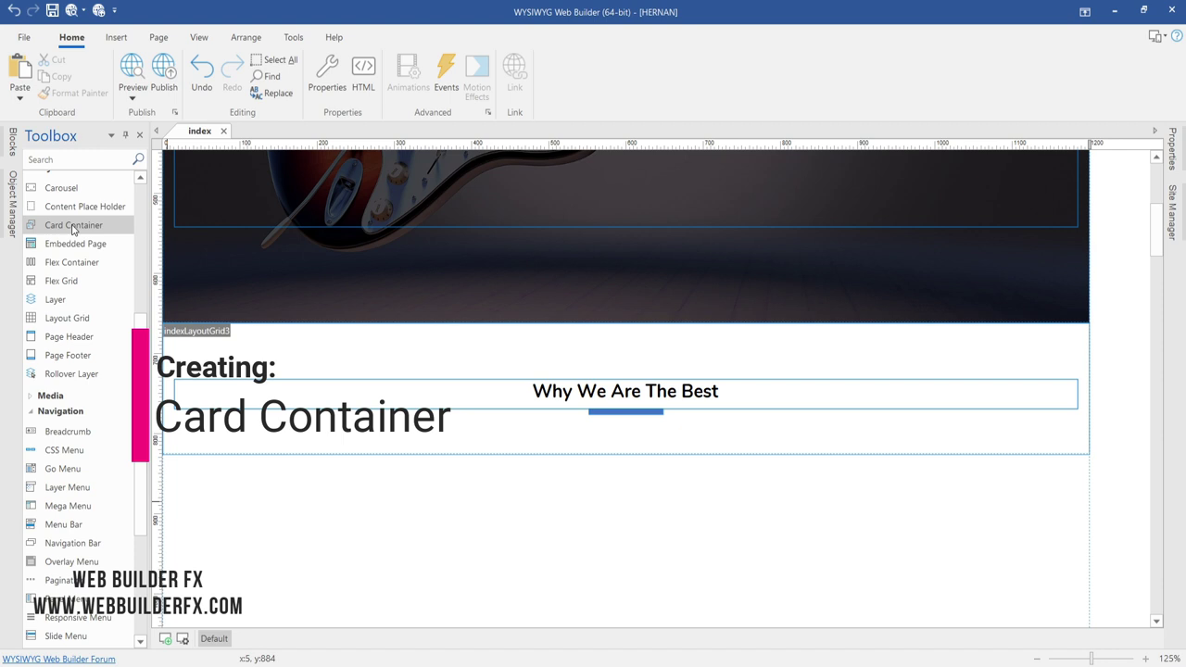
- Add a Card Container below the heading's layout grid, set its maximum width to 1200 and change its alignment
{"action": "left_click_drag", "start_coordinate": [73, 229], "coordinate": [339, 516]}
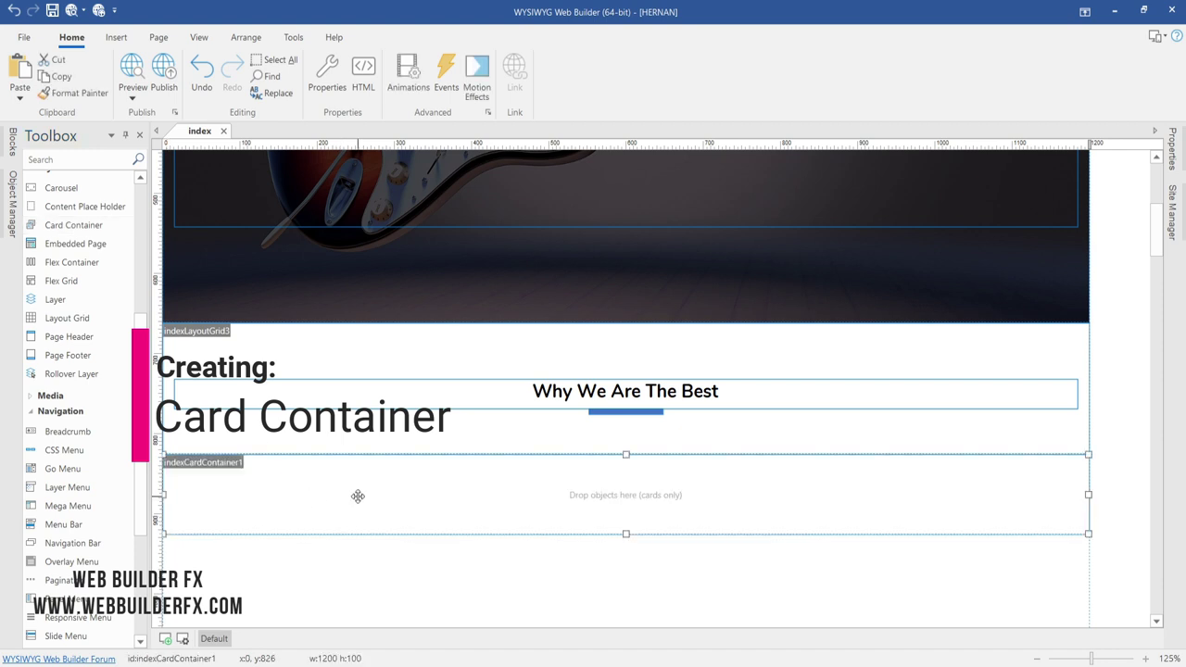
{"action": "double_click", "coordinate": [358, 496]}
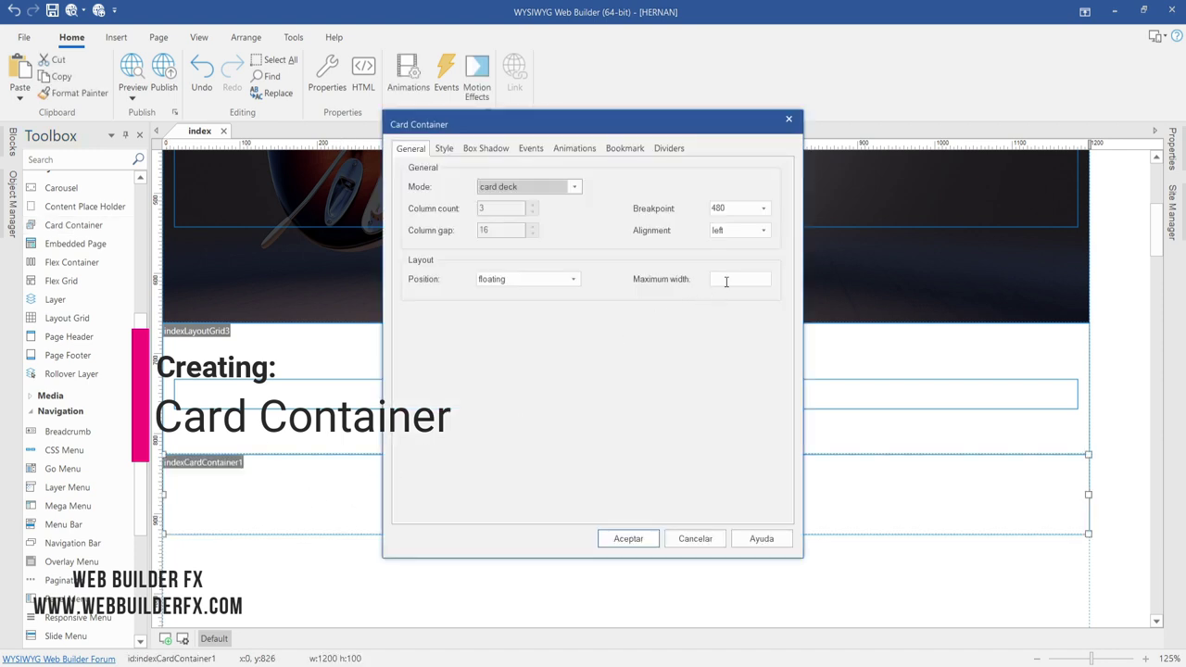
{"action": "left_click", "coordinate": [747, 278]}
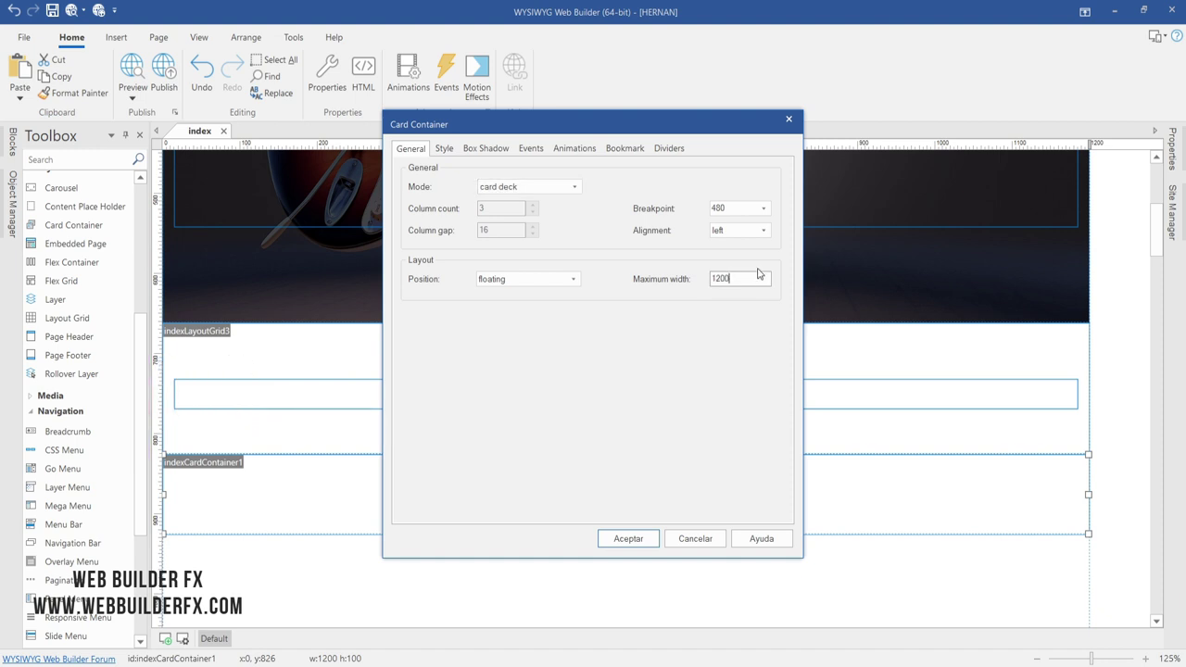
{"action": "left_click", "coordinate": [763, 231]}
{"action": "left_click", "coordinate": [741, 258]}
{"action": "left_click", "coordinate": [632, 539]}
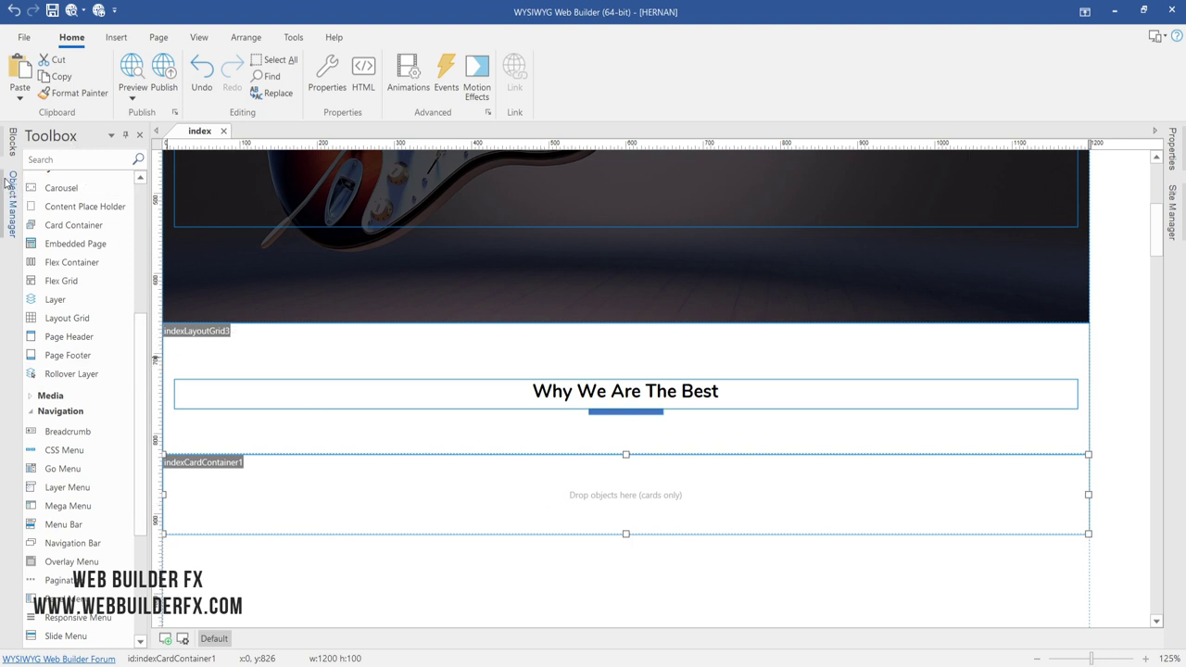
- Search the blocks for "card" and place the card with a header, title, button and footer on the page
{"action": "left_click", "coordinate": [10, 143]}
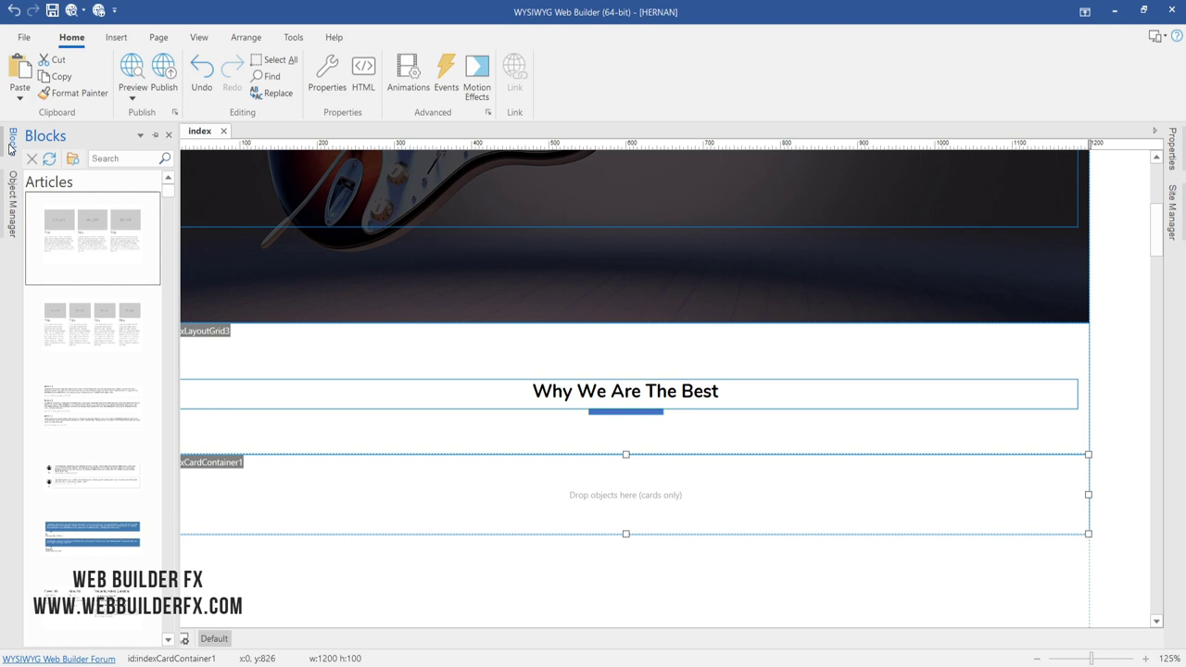
{"action": "left_click", "coordinate": [111, 154]}
{"action": "type", "text": "card"}
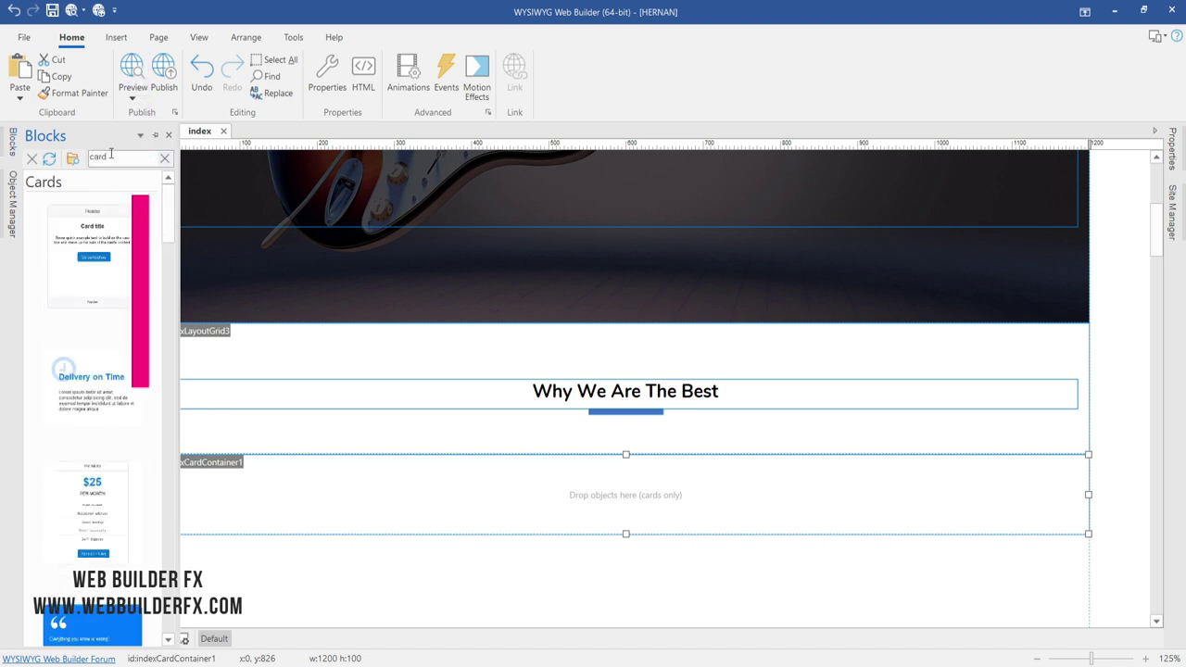
{"action": "scroll", "coordinate": [88, 246], "scroll_direction": "down", "scroll_amount": 5}
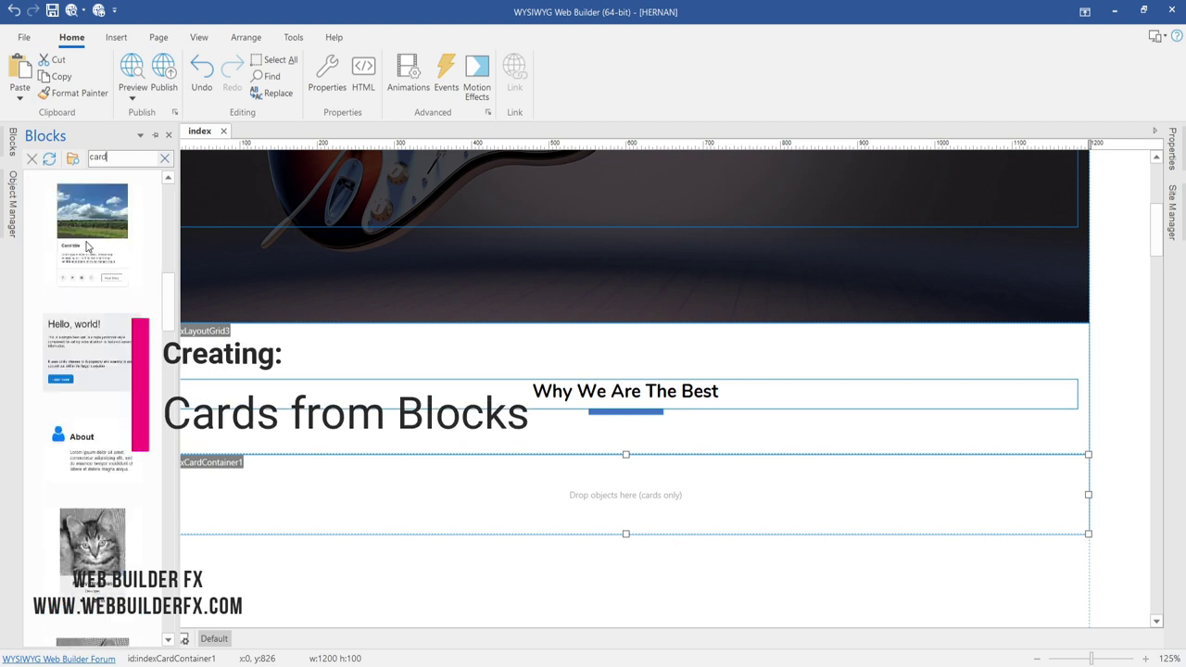
{"action": "scroll", "coordinate": [88, 245], "scroll_direction": "up", "scroll_amount": 6}
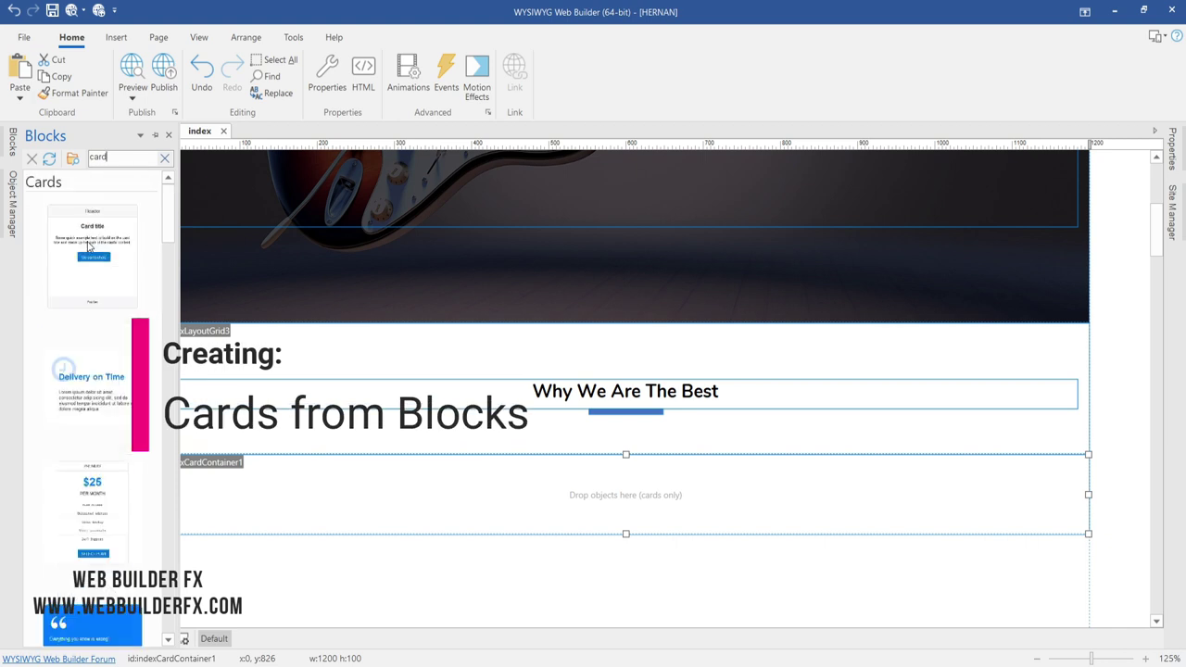
{"action": "left_click_drag", "start_coordinate": [181, 345], "coordinate": [450, 577]}
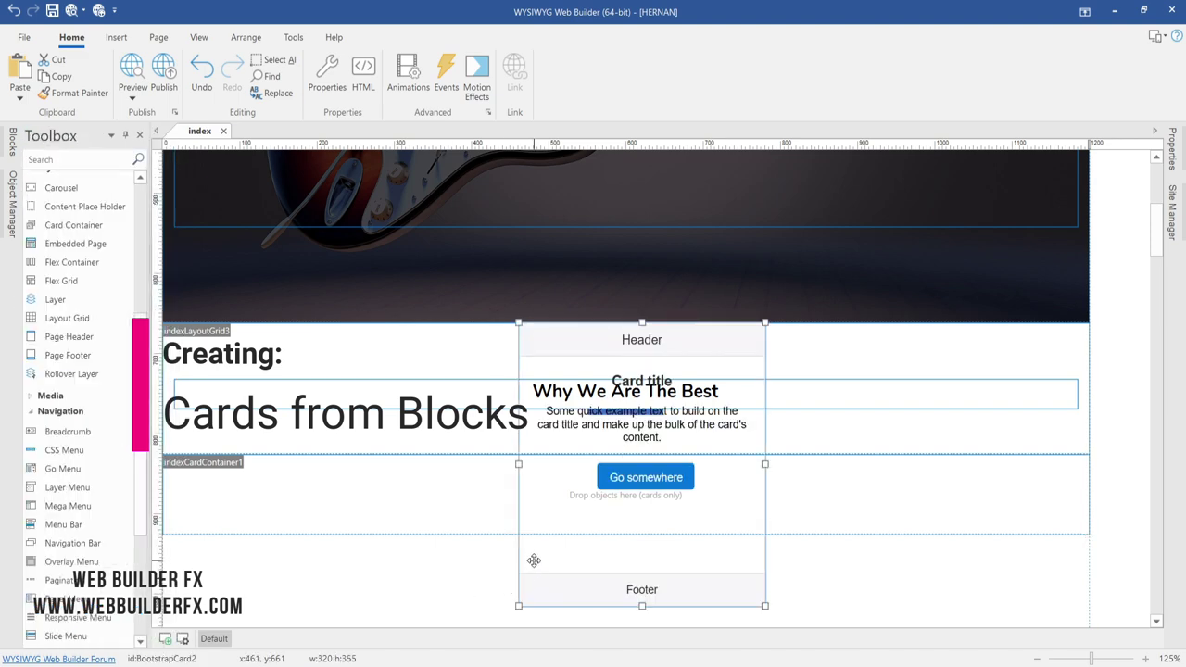
- Move the card into the empty area below the card container, at about x 327, y 971
{"action": "left_click_drag", "start_coordinate": [534, 560], "coordinate": [484, 576]}
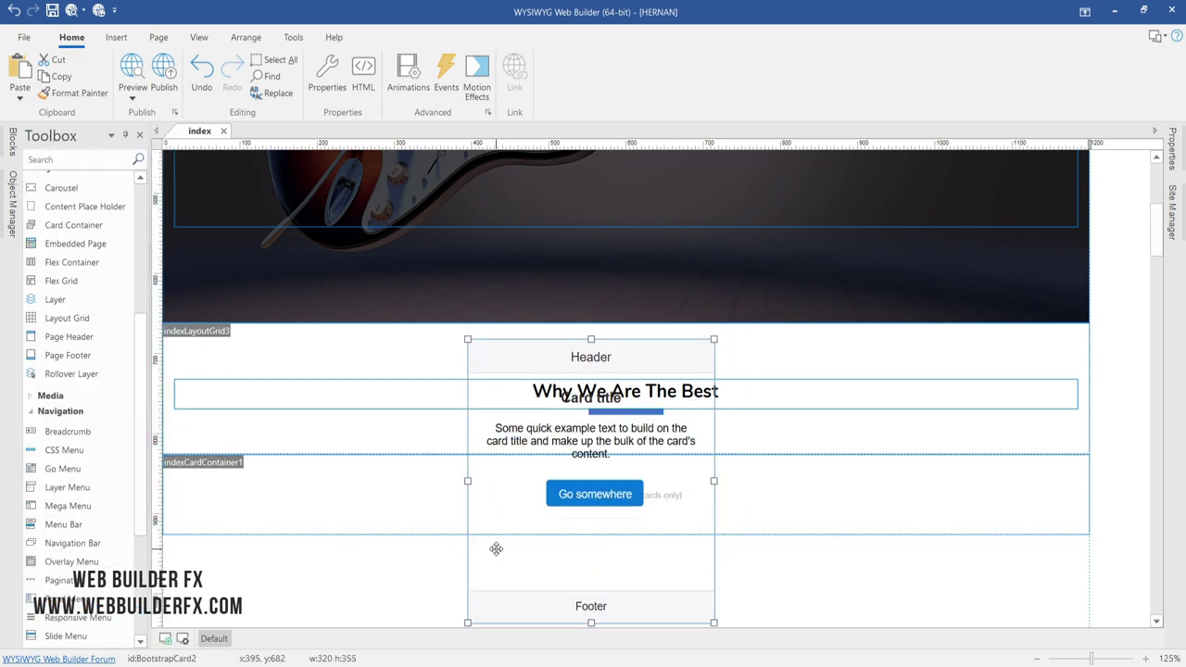
{"action": "scroll", "coordinate": [524, 447], "scroll_direction": "down", "scroll_amount": 3}
{"action": "left_click_drag", "start_coordinate": [525, 448], "coordinate": [473, 590]}
{"action": "scroll", "coordinate": [451, 503], "scroll_direction": "down", "scroll_amount": 3}
- Delete the header and footer items from the card
{"action": "double_click", "coordinate": [460, 457]}
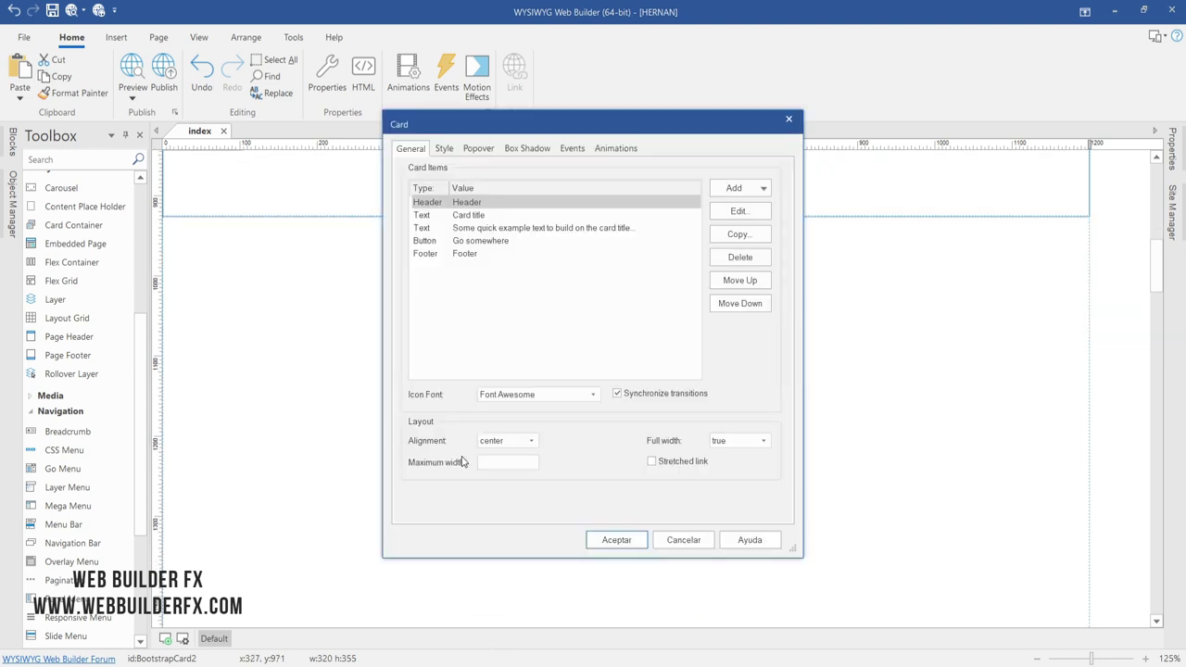
{"action": "left_click", "coordinate": [482, 255]}
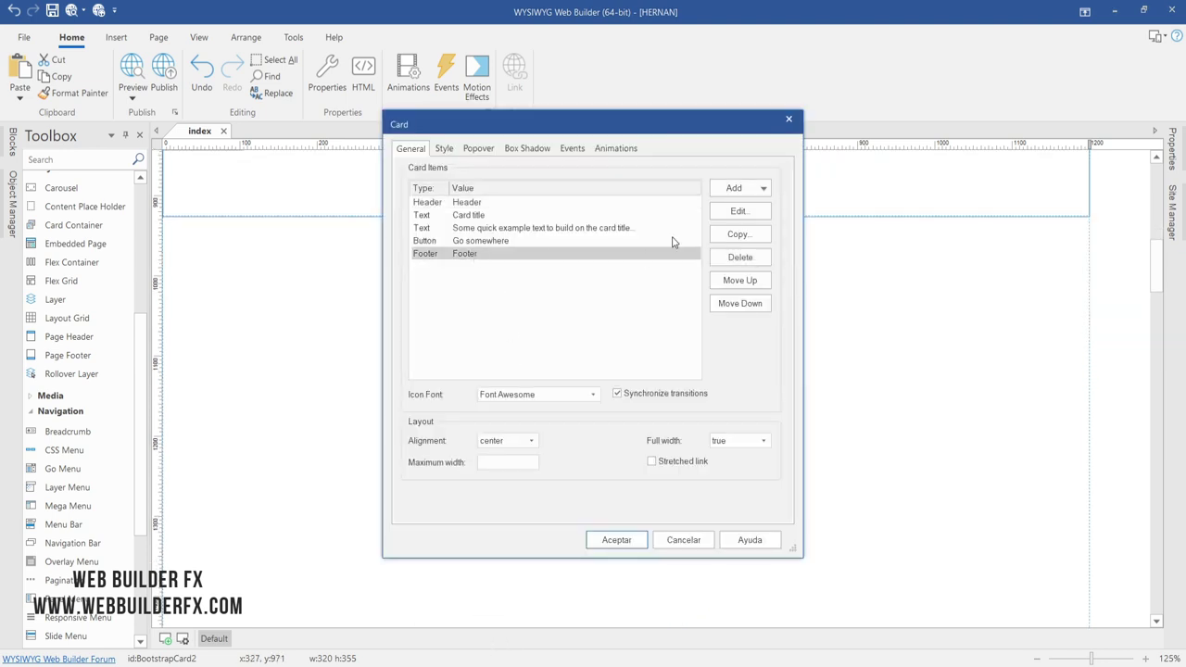
{"action": "left_click", "coordinate": [607, 206]}
{"action": "left_click", "coordinate": [740, 258]}
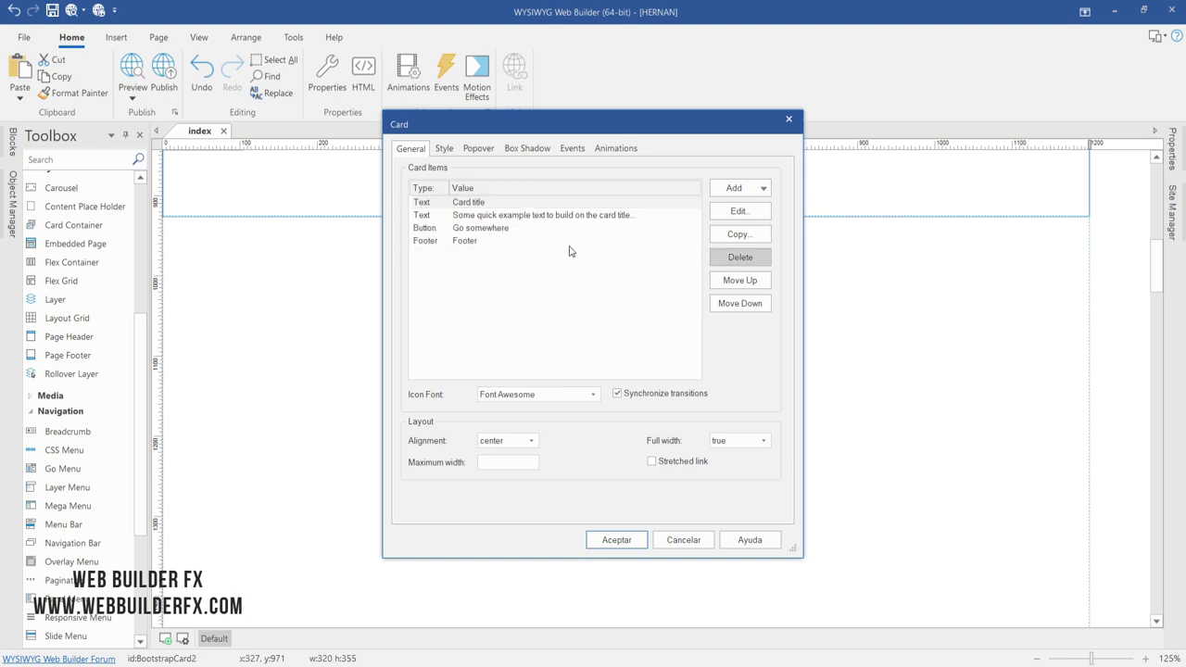
{"action": "left_click", "coordinate": [456, 244]}
{"action": "left_click", "coordinate": [732, 258]}
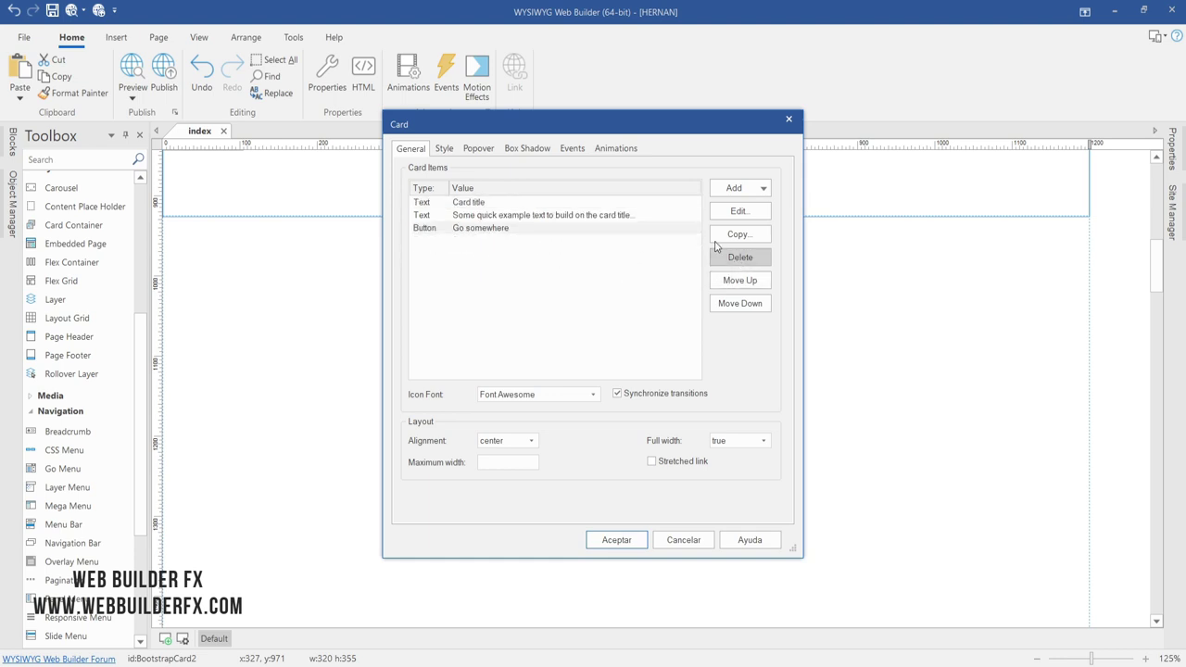
- Change the text of the card's button to "Read More" and shorten the card to about 186 high
{"action": "left_click_drag", "start_coordinate": [587, 133], "coordinate": [899, 215]}
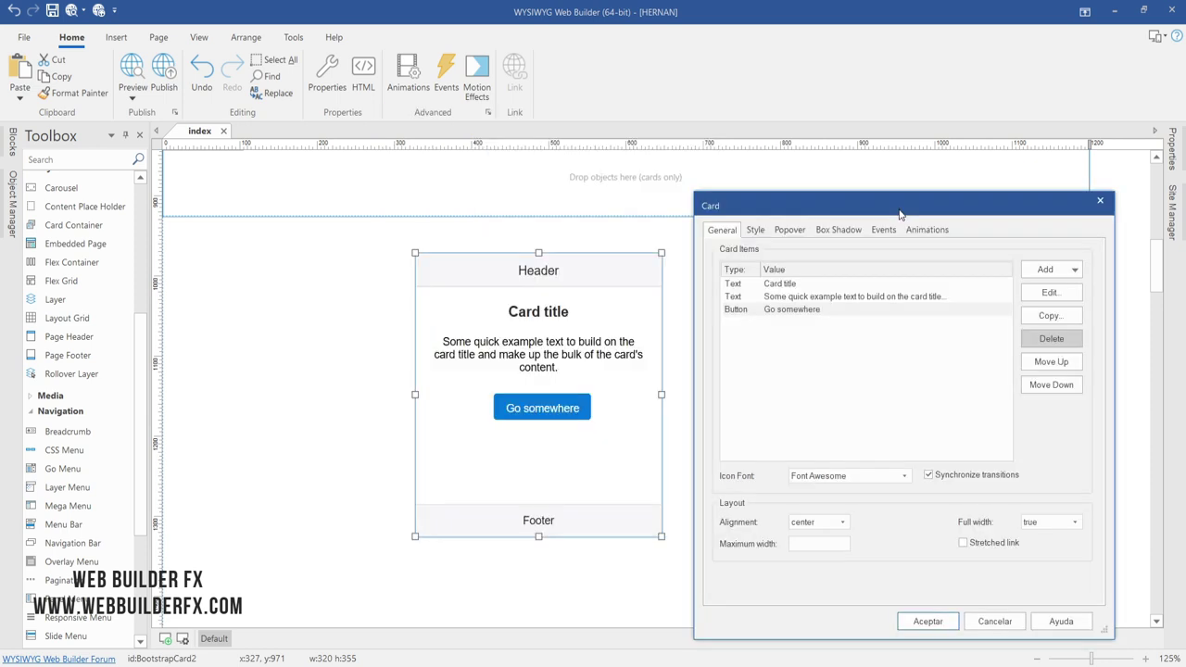
{"action": "double_click", "coordinate": [808, 311]}
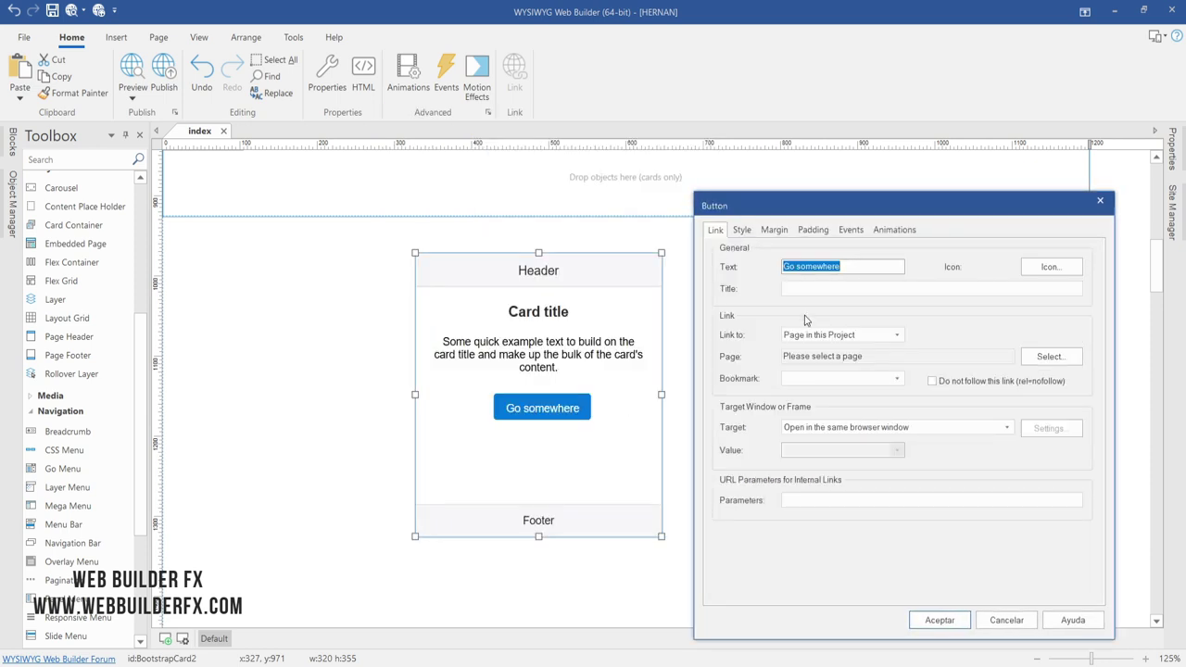
{"action": "type", "text": "Read More"}
{"action": "left_click", "coordinate": [938, 620]}
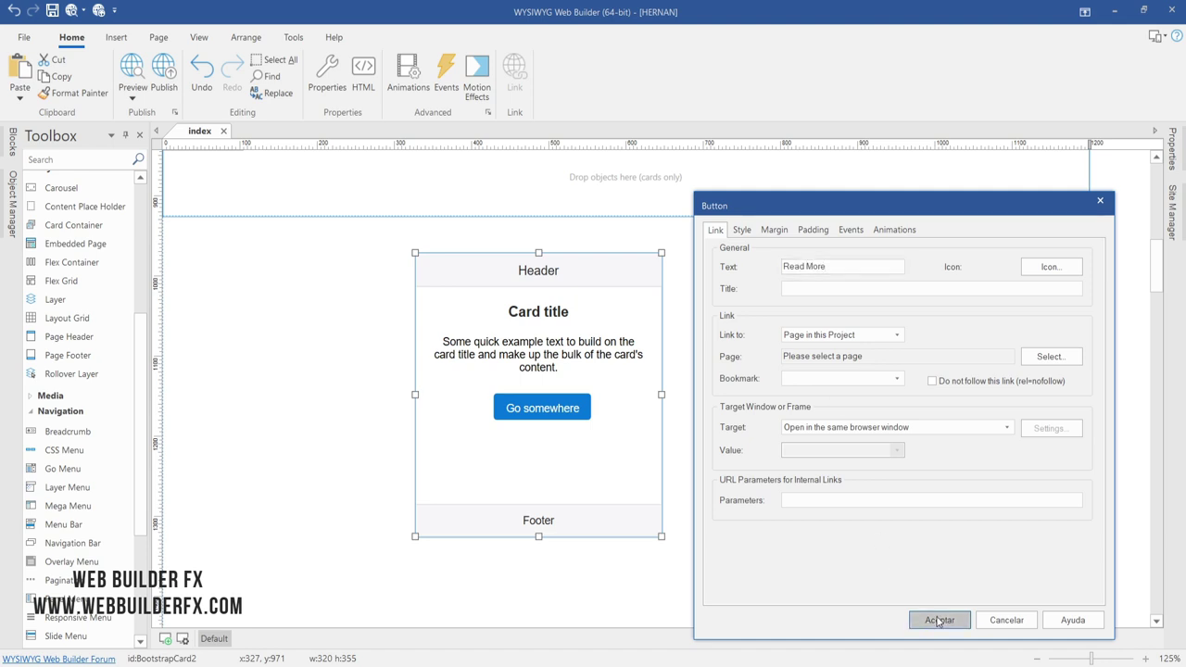
{"action": "left_click", "coordinate": [927, 621]}
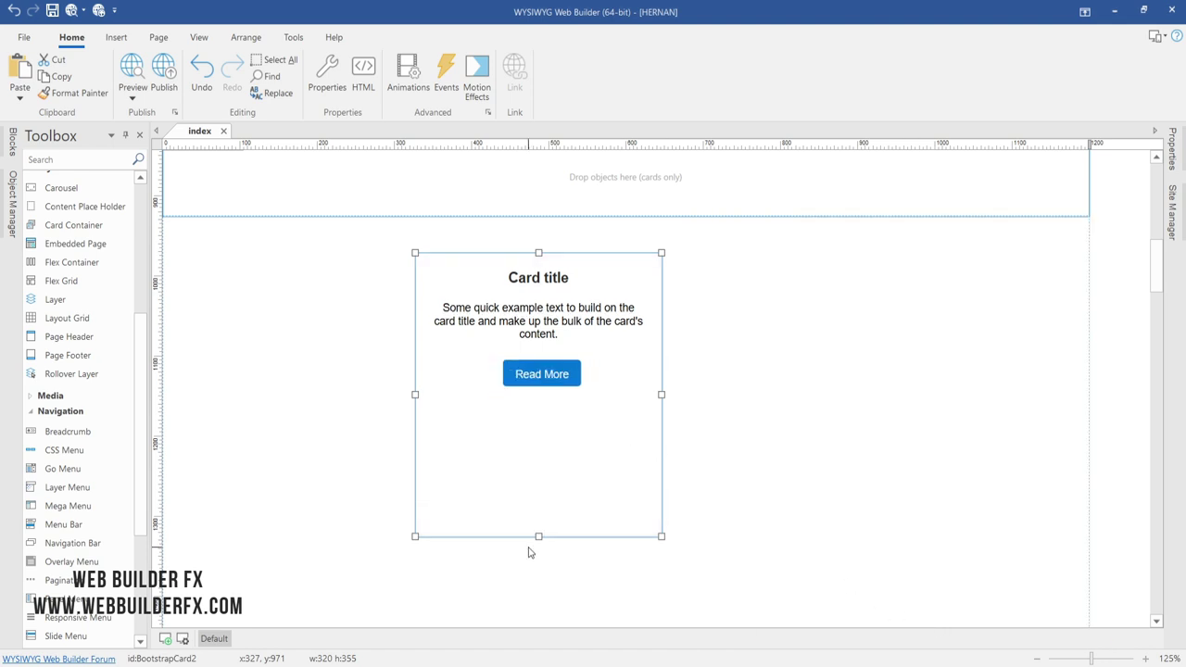
{"action": "left_click_drag", "start_coordinate": [538, 536], "coordinate": [552, 402]}
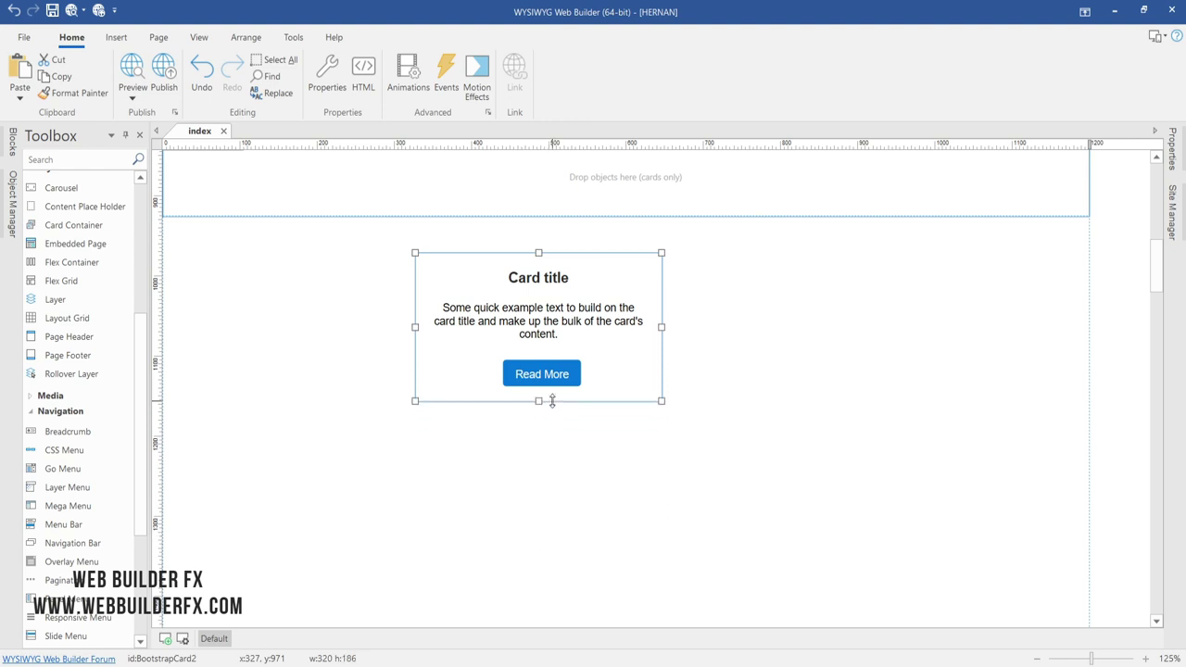
- Add a second button to the card that has no text and uses the Font Awesome volume-up icon
{"action": "double_click", "coordinate": [550, 309]}
{"action": "left_click", "coordinate": [734, 188]}
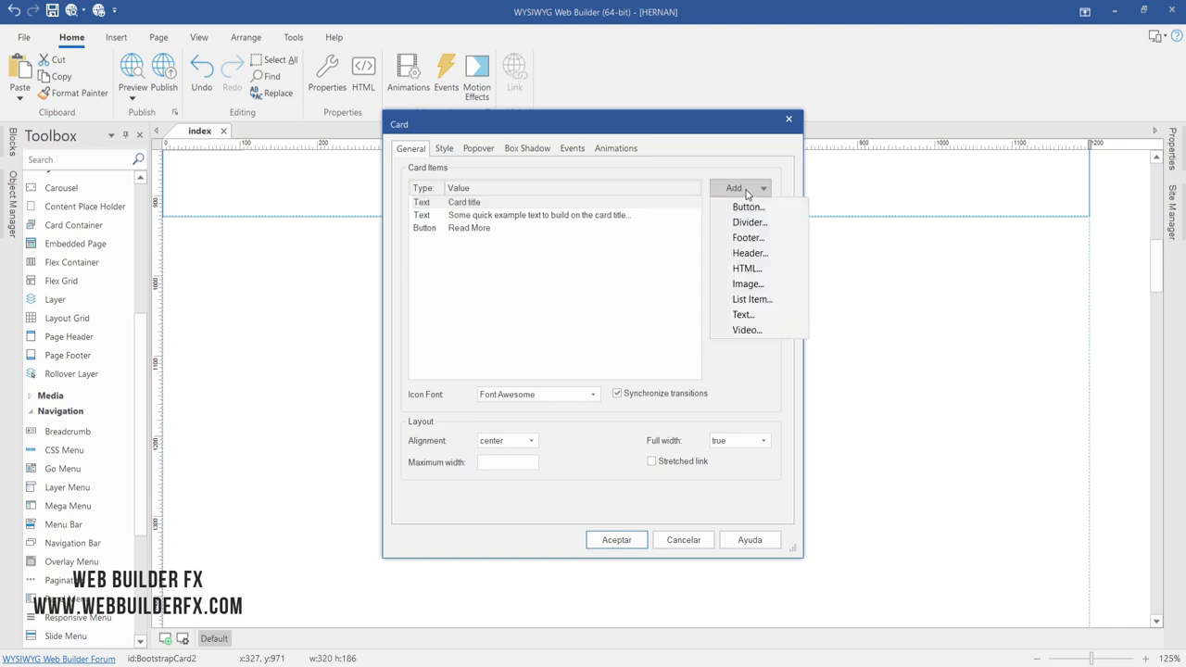
{"action": "left_click", "coordinate": [749, 204]}
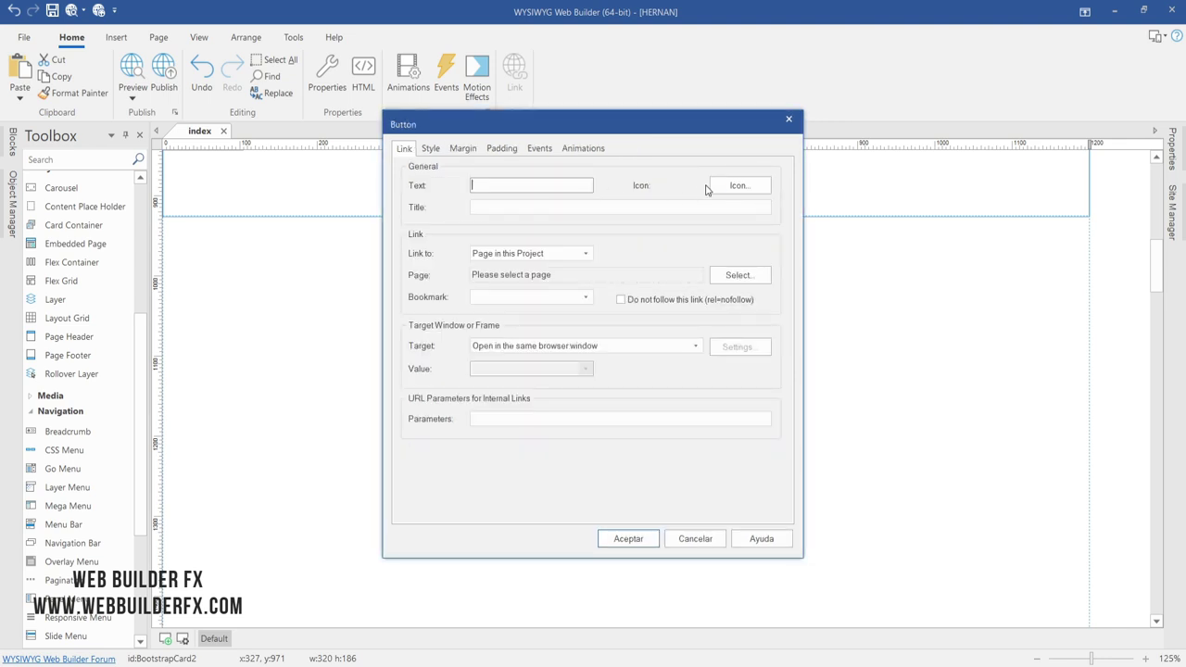
{"action": "left_click", "coordinate": [738, 185]}
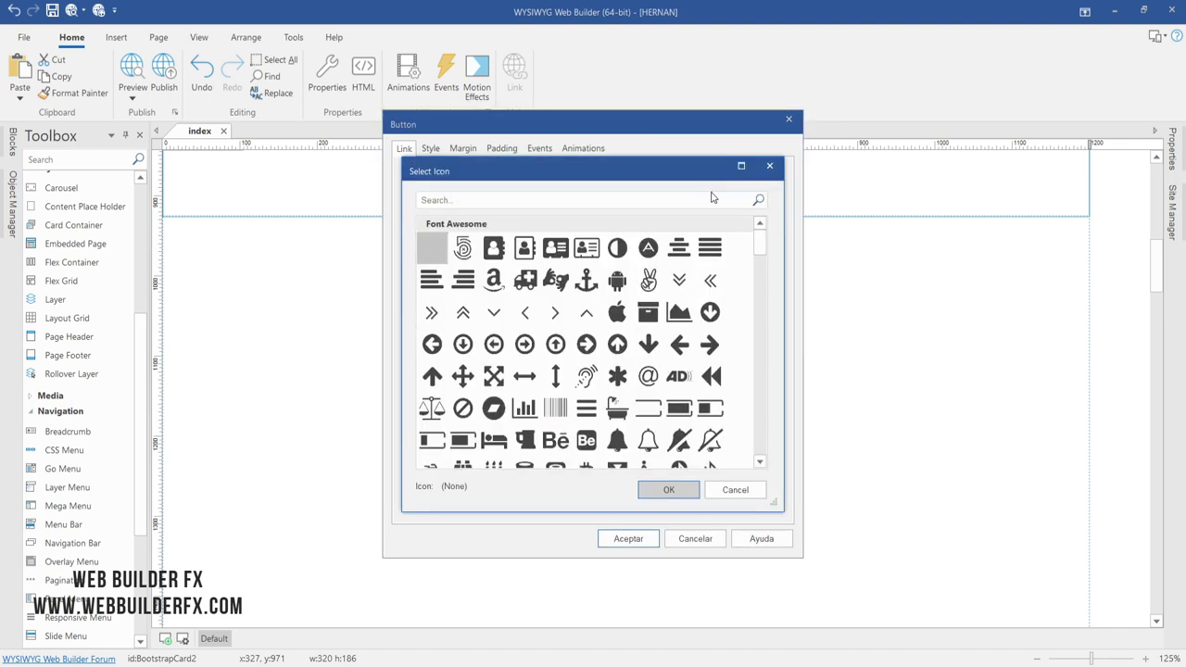
{"action": "left_click", "coordinate": [575, 206]}
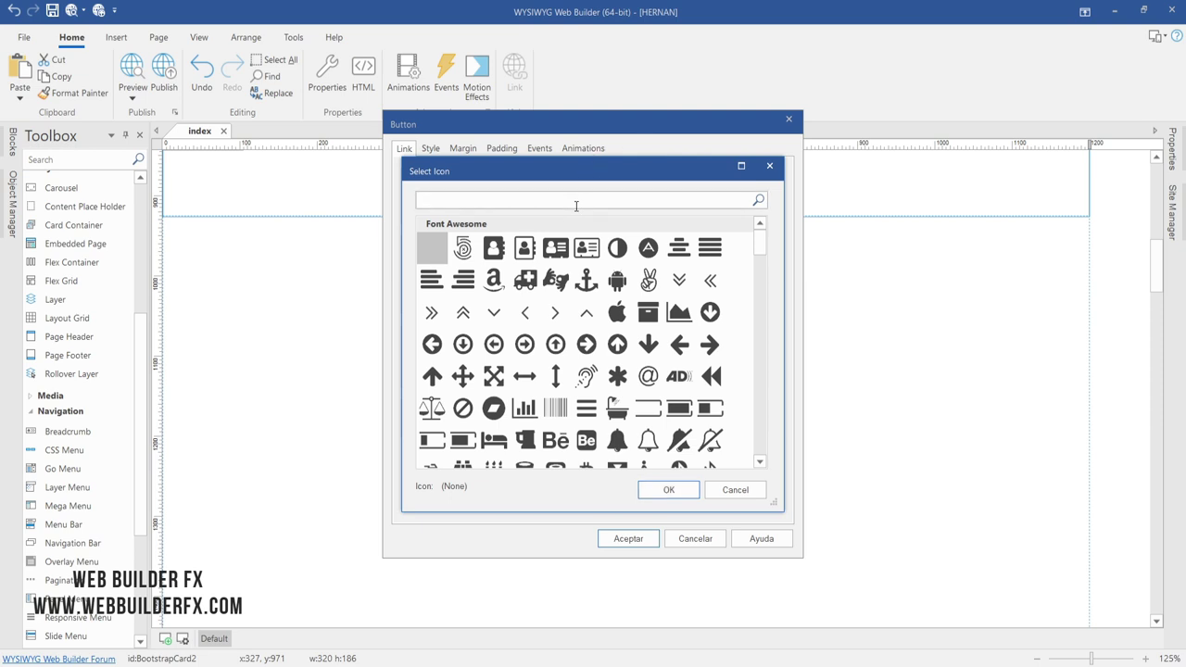
{"action": "type", "text": "volu"}
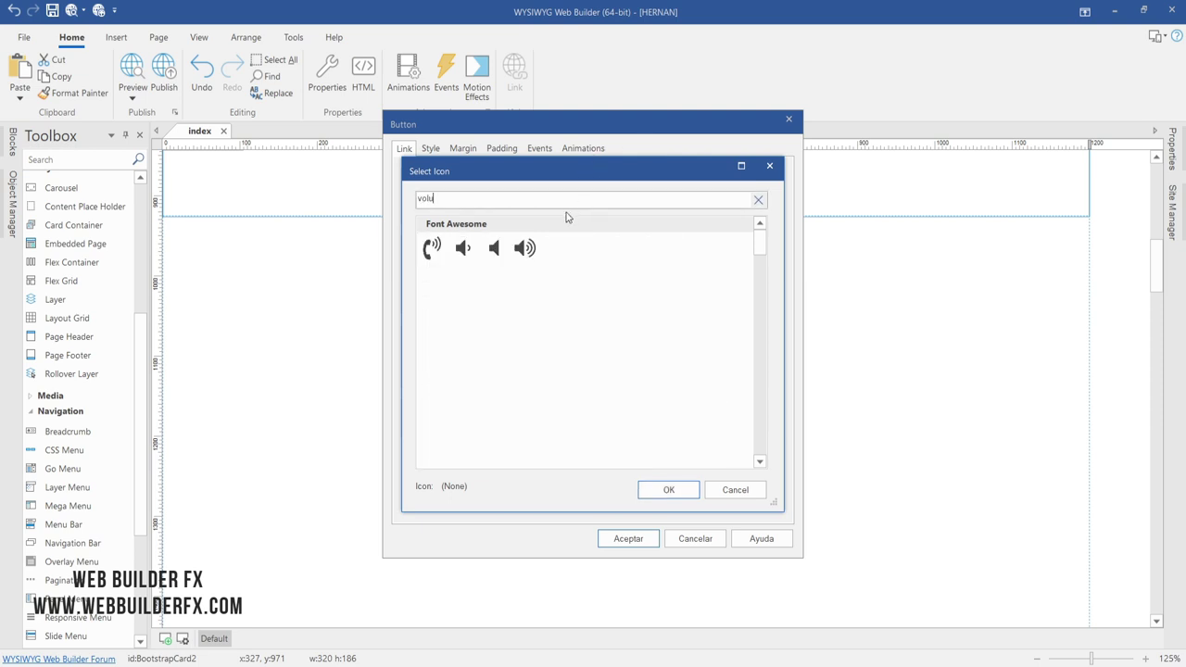
{"action": "left_click", "coordinate": [524, 247]}
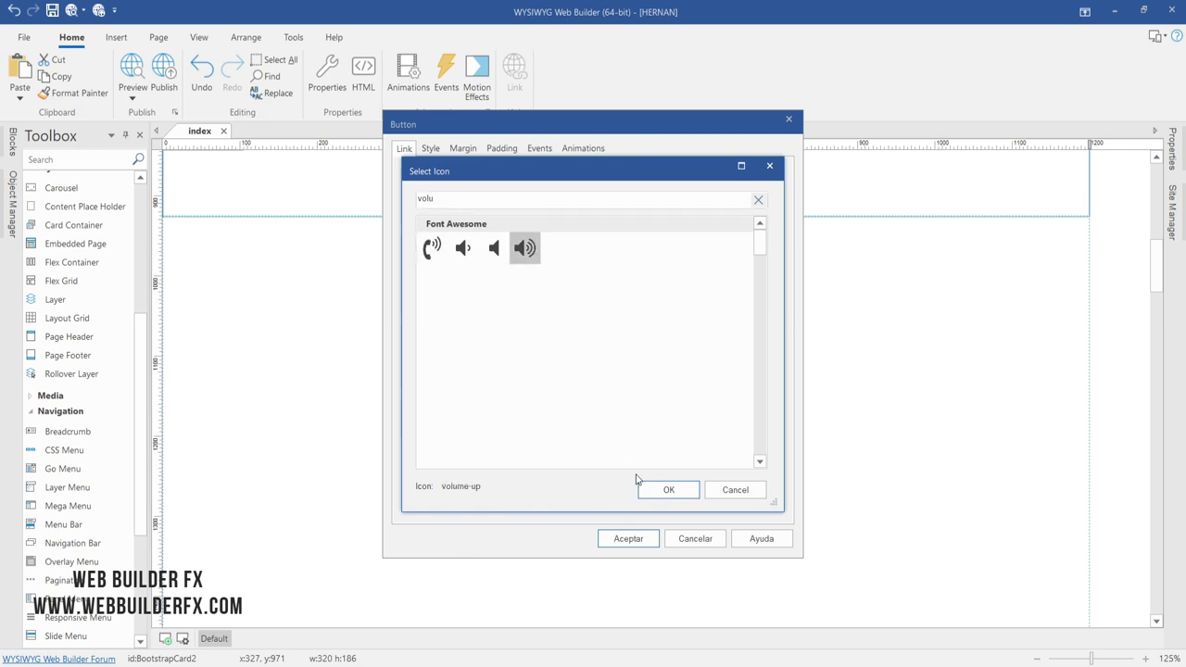
{"action": "left_click", "coordinate": [665, 491]}
{"action": "left_click", "coordinate": [632, 540]}
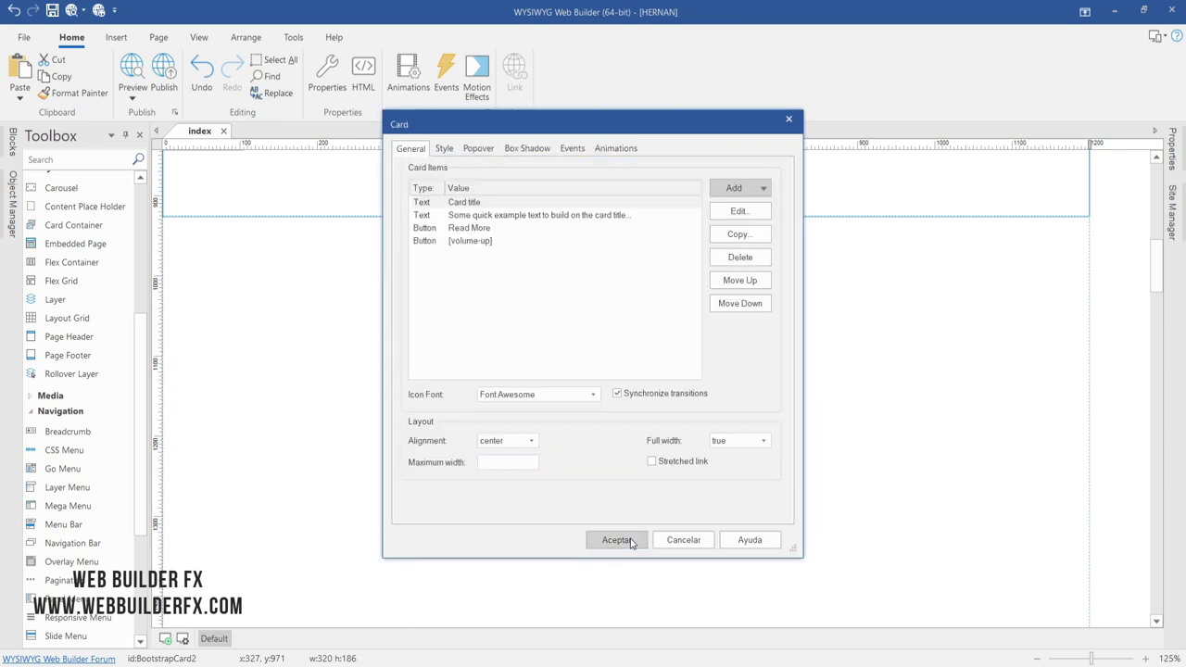
- Change the card's title text to "We Know How To Play" and apply the card's changes
{"action": "double_click", "coordinate": [474, 204]}
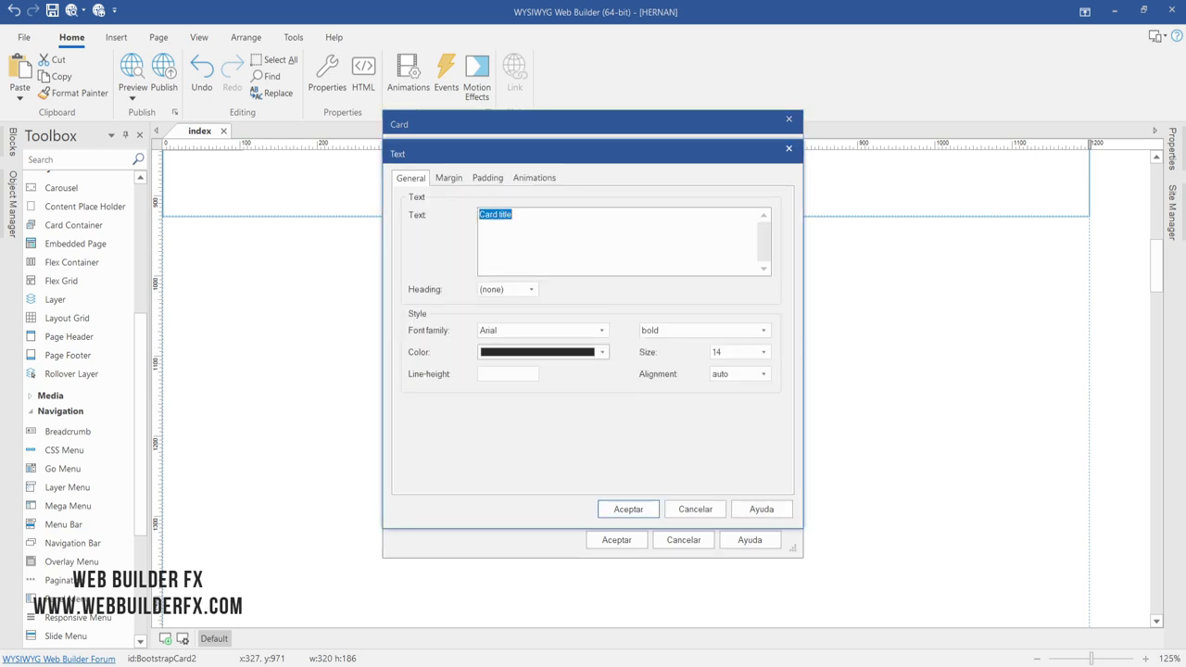
{"action": "type", "text": "We Know How To Play"}
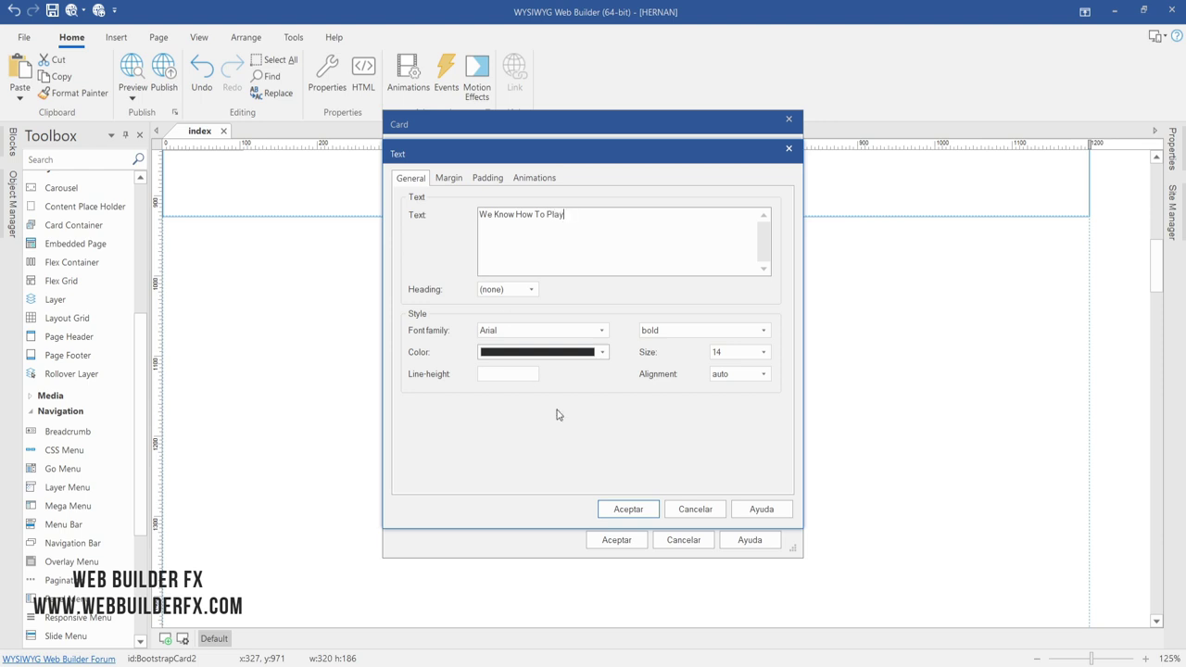
{"action": "left_click", "coordinate": [623, 511]}
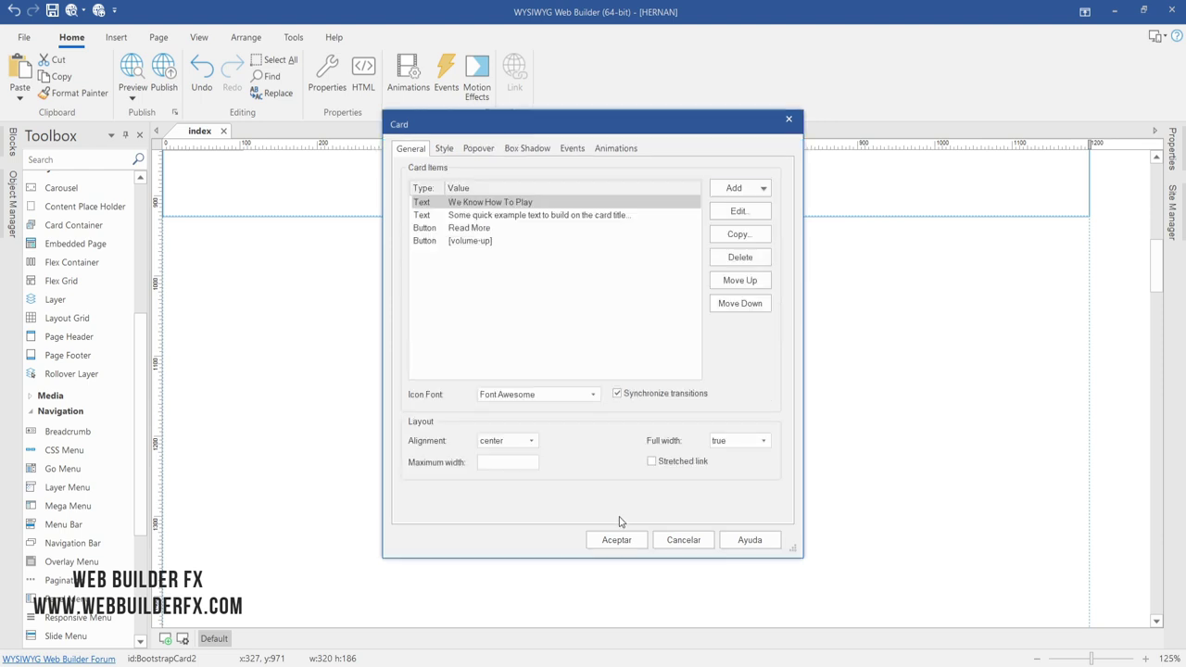
{"action": "left_click", "coordinate": [617, 538]}
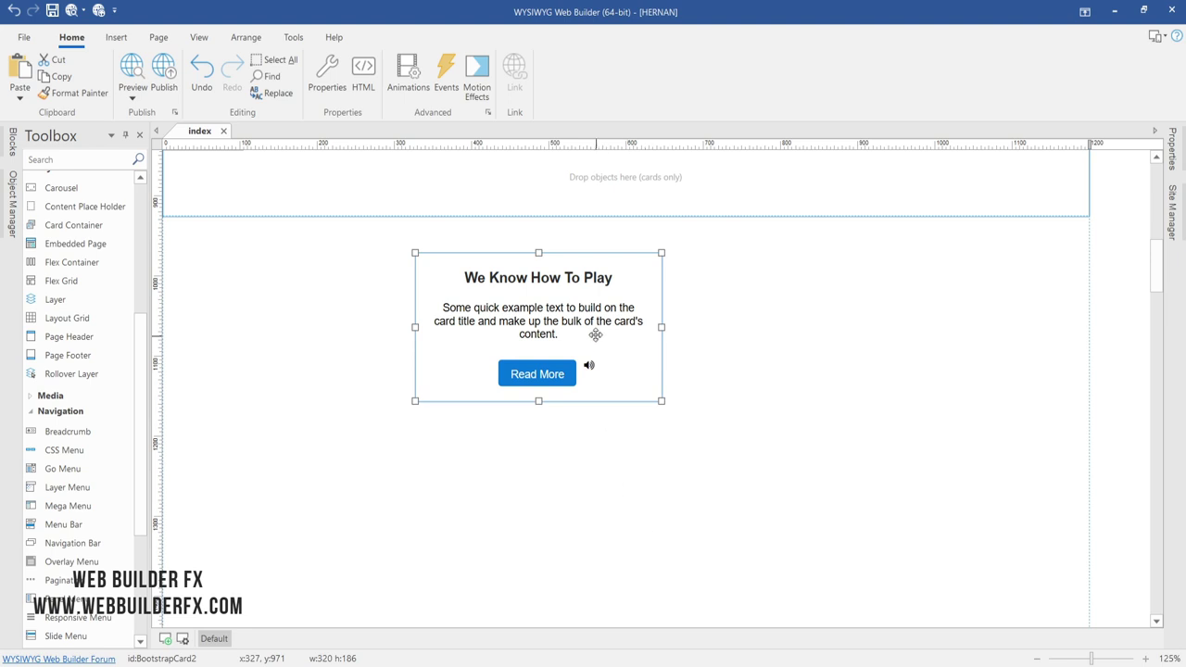
{"action": "double_click", "coordinate": [594, 370]}
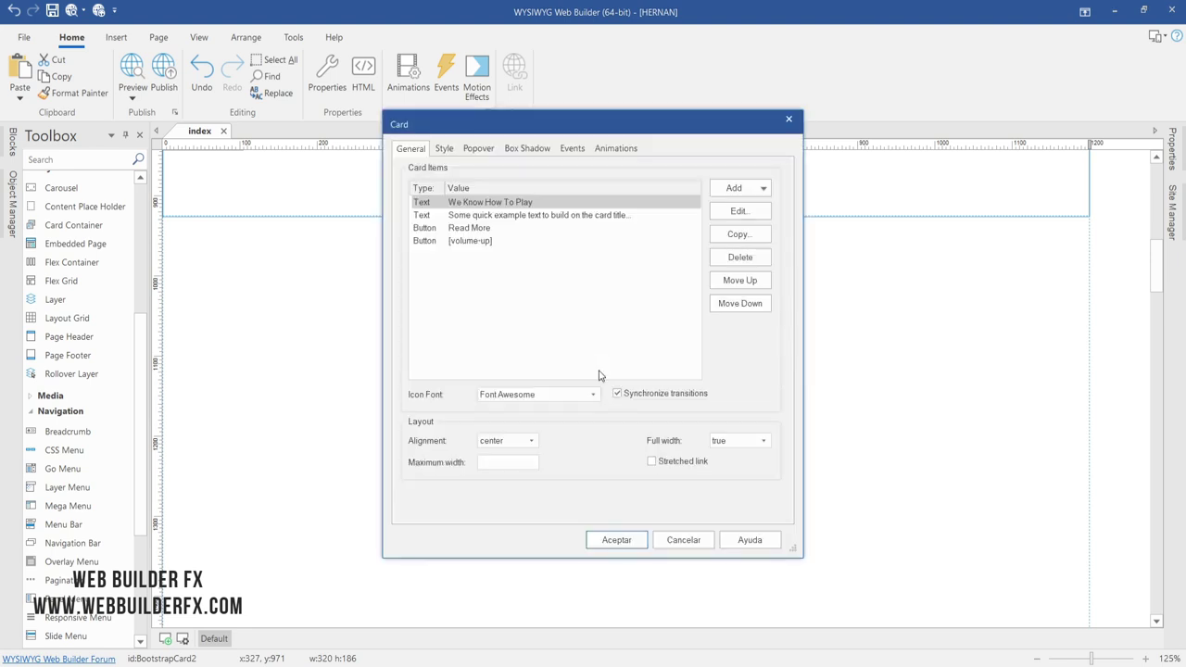
{"action": "left_click", "coordinate": [485, 241]}
{"action": "left_click", "coordinate": [739, 280]}
{"action": "left_click", "coordinate": [739, 280]}
{"action": "left_click", "coordinate": [739, 280]}
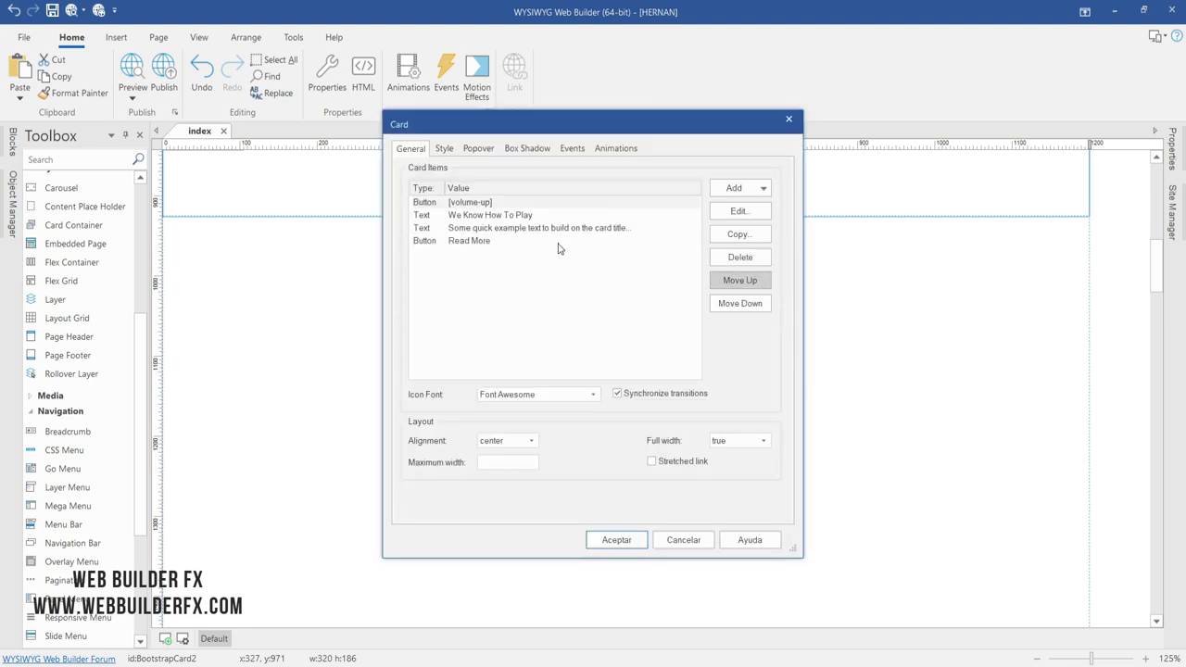
{"action": "double_click", "coordinate": [501, 202]}
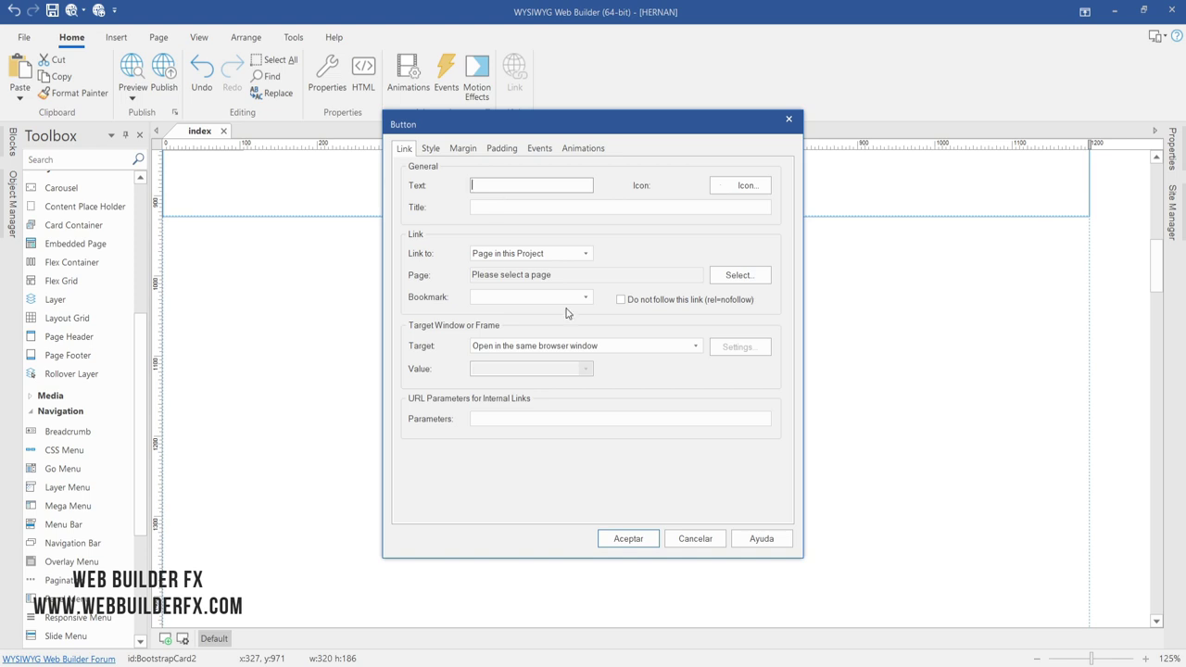
{"action": "left_click", "coordinate": [705, 545]}
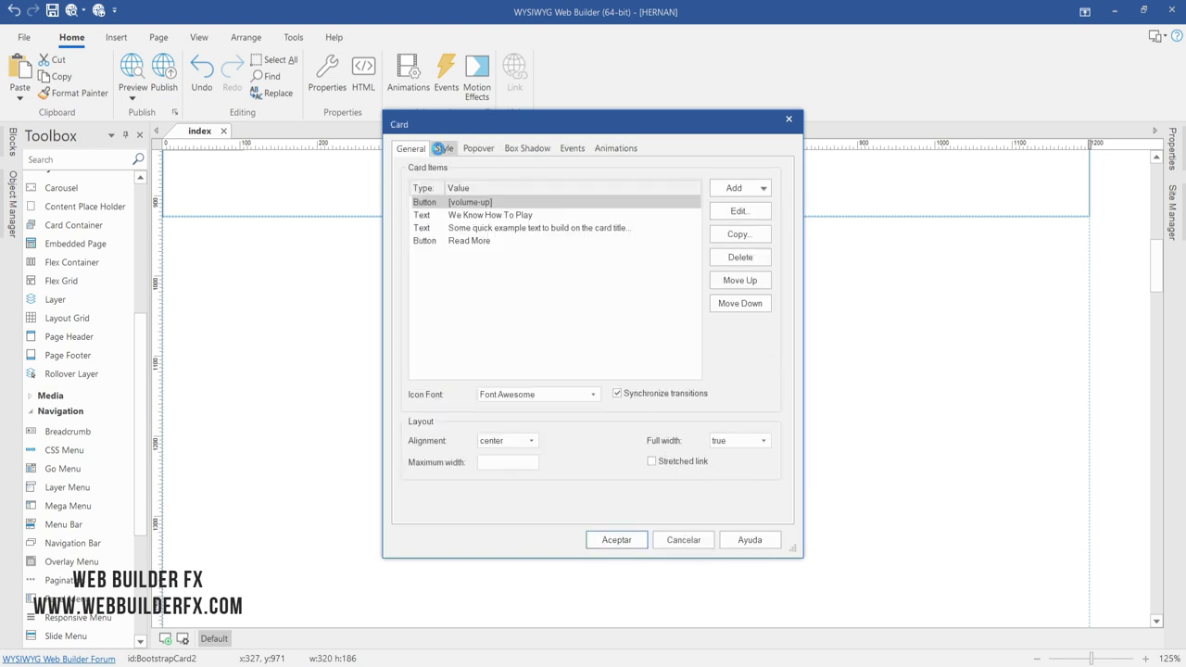
{"action": "left_click", "coordinate": [442, 151]}
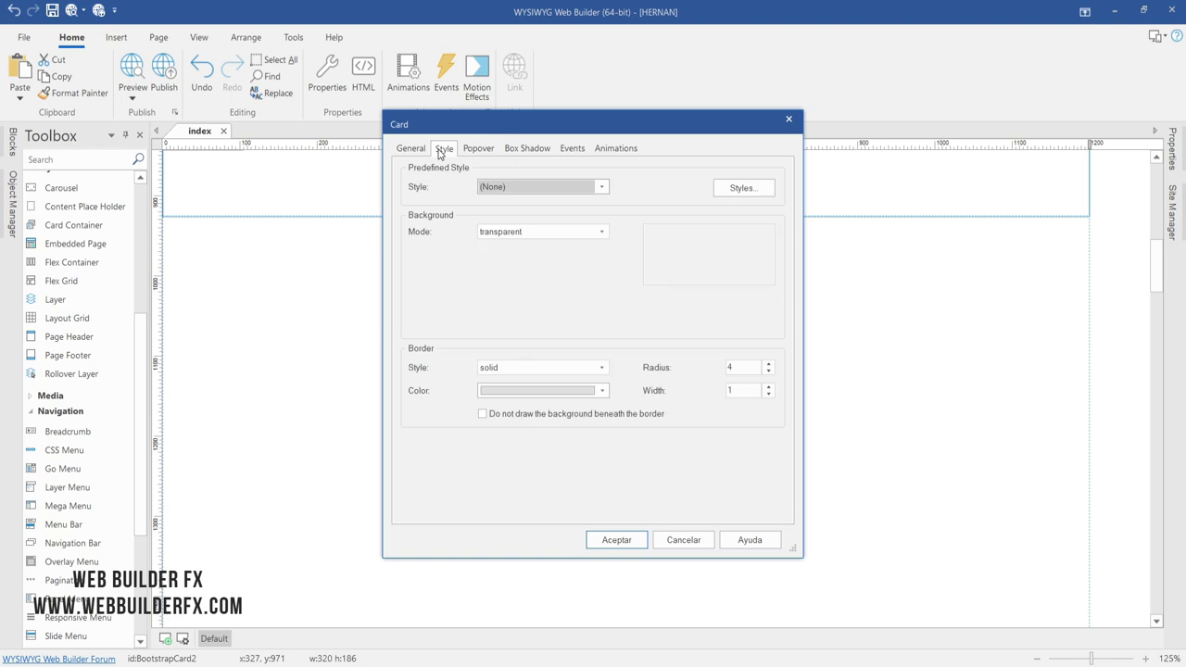
{"action": "left_click", "coordinate": [704, 545]}
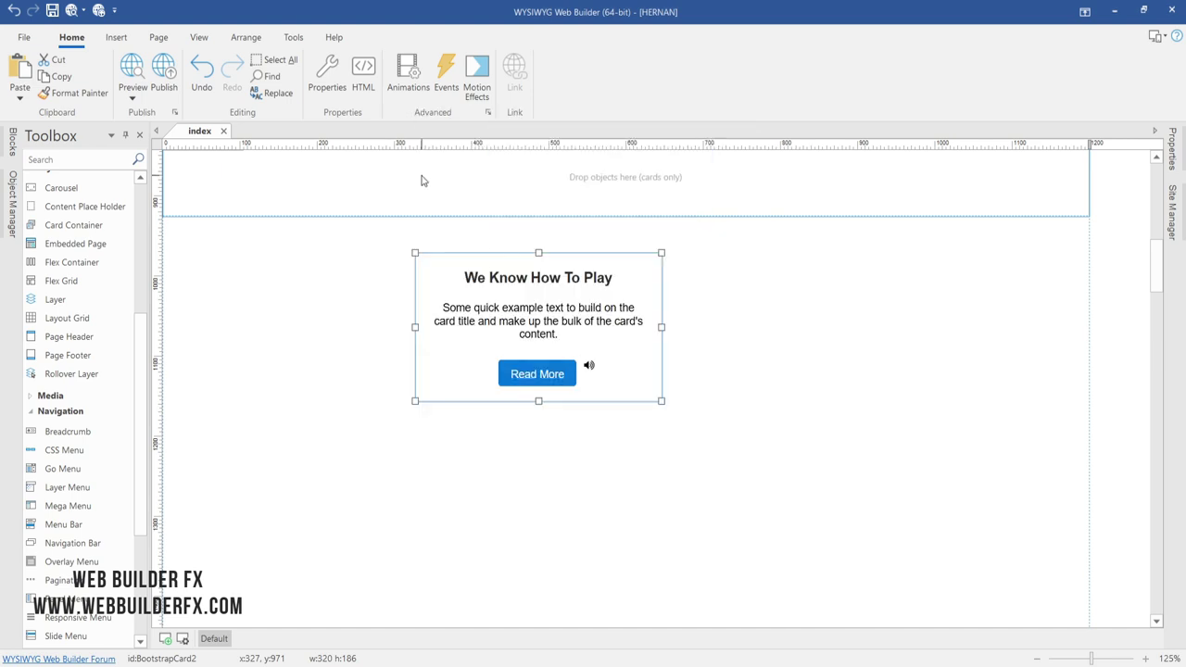
- Move the volume-up button to the top of the card's items, above the title, and apply the change
{"action": "double_click", "coordinate": [528, 301]}
{"action": "left_click", "coordinate": [470, 242]}
{"action": "left_click", "coordinate": [749, 281]}
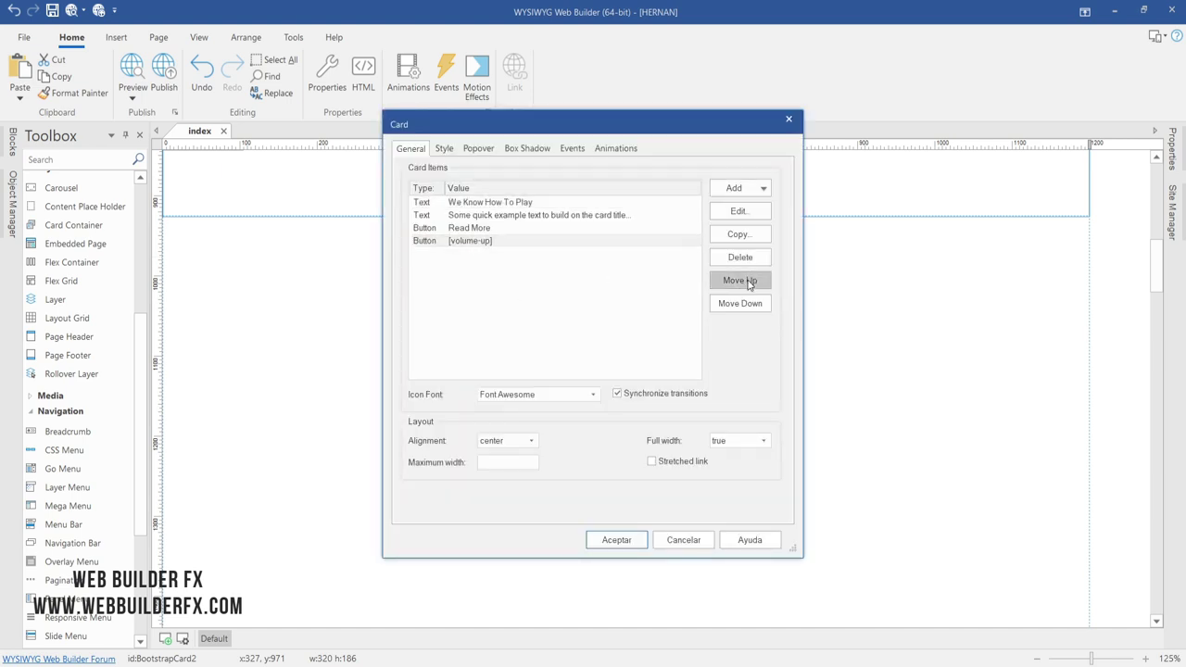
{"action": "left_click", "coordinate": [749, 282]}
{"action": "left_click", "coordinate": [749, 282]}
{"action": "left_click", "coordinate": [627, 541]}
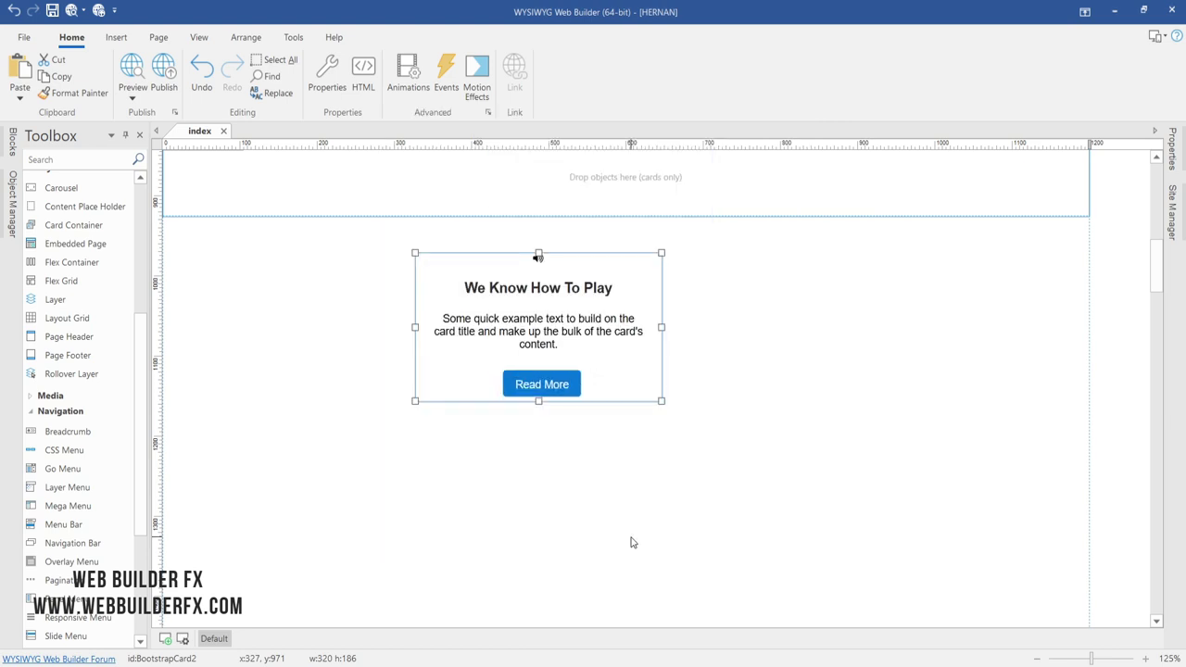
- Style the card's volume-up icon button with text size 40 and a blue text color, and apply the changes
{"action": "double_click", "coordinate": [553, 322]}
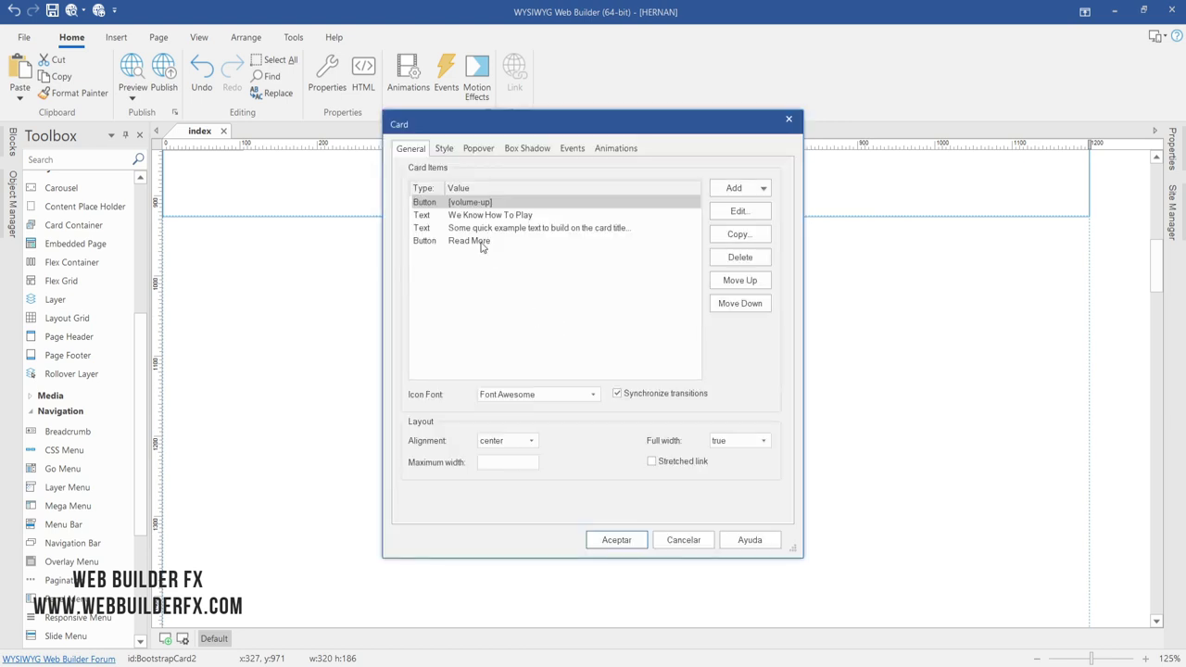
{"action": "left_click", "coordinate": [738, 211]}
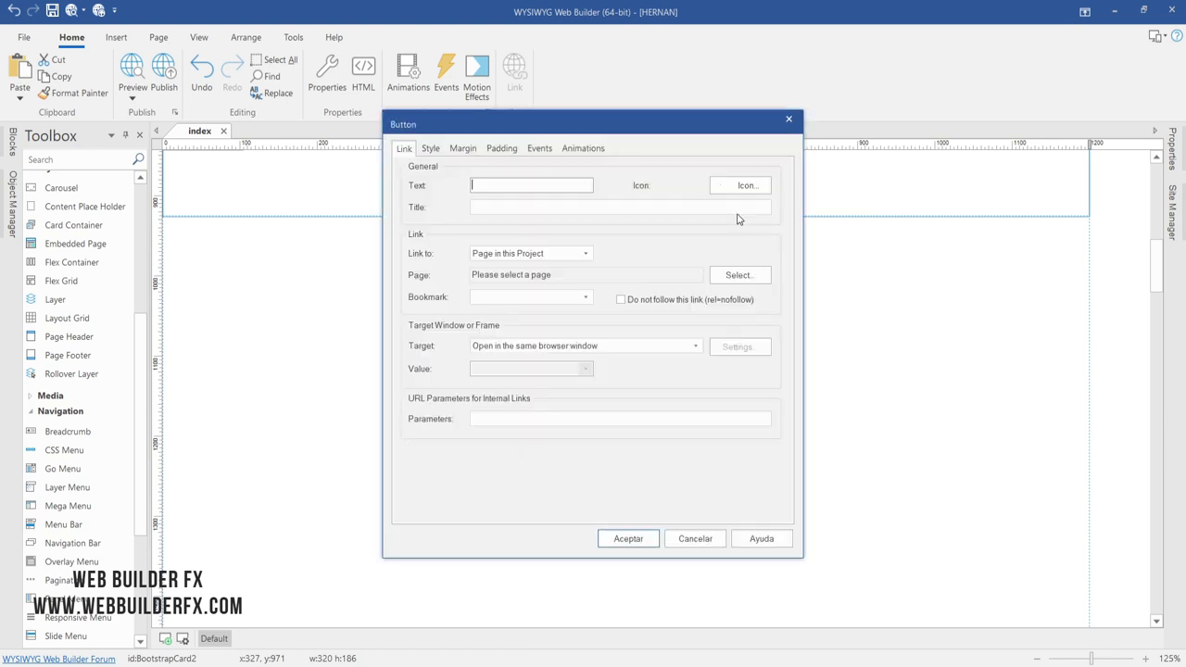
{"action": "left_click", "coordinate": [430, 148]}
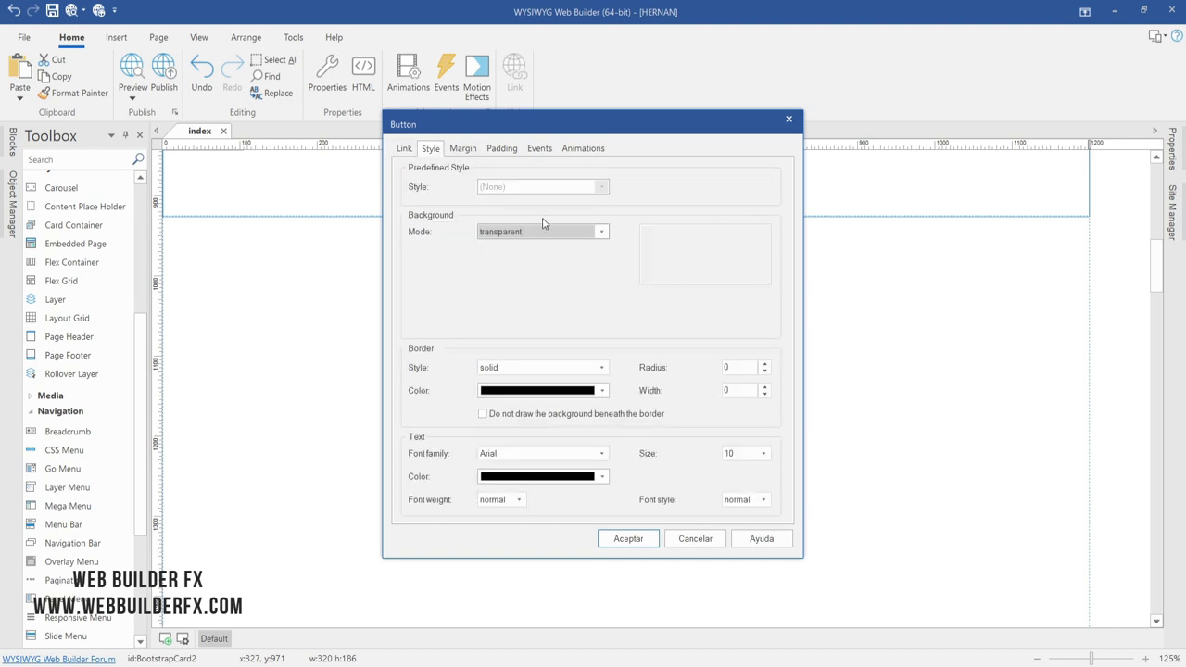
{"action": "left_click", "coordinate": [763, 454]}
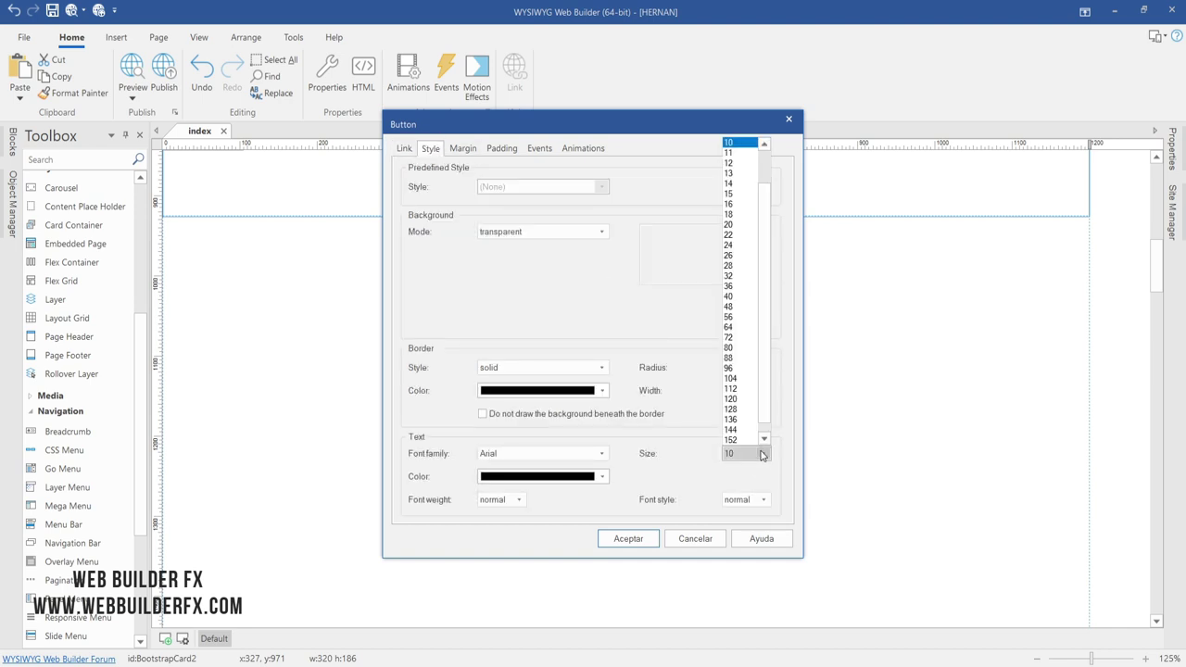
{"action": "left_click", "coordinate": [738, 296]}
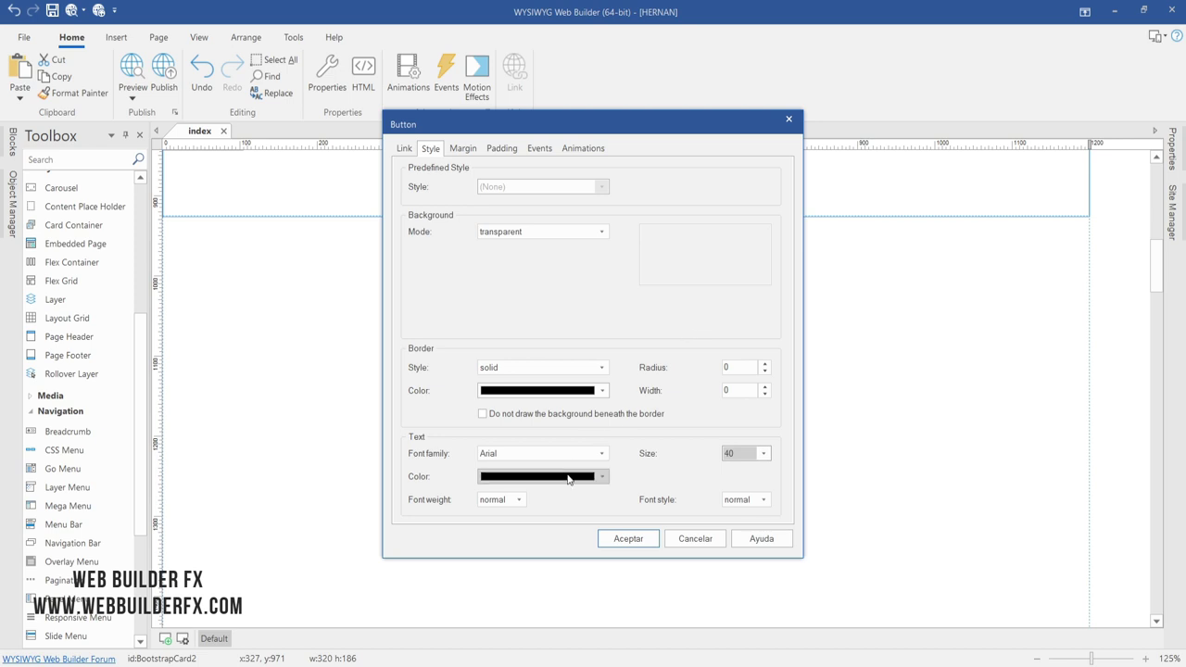
{"action": "left_click", "coordinate": [603, 477]}
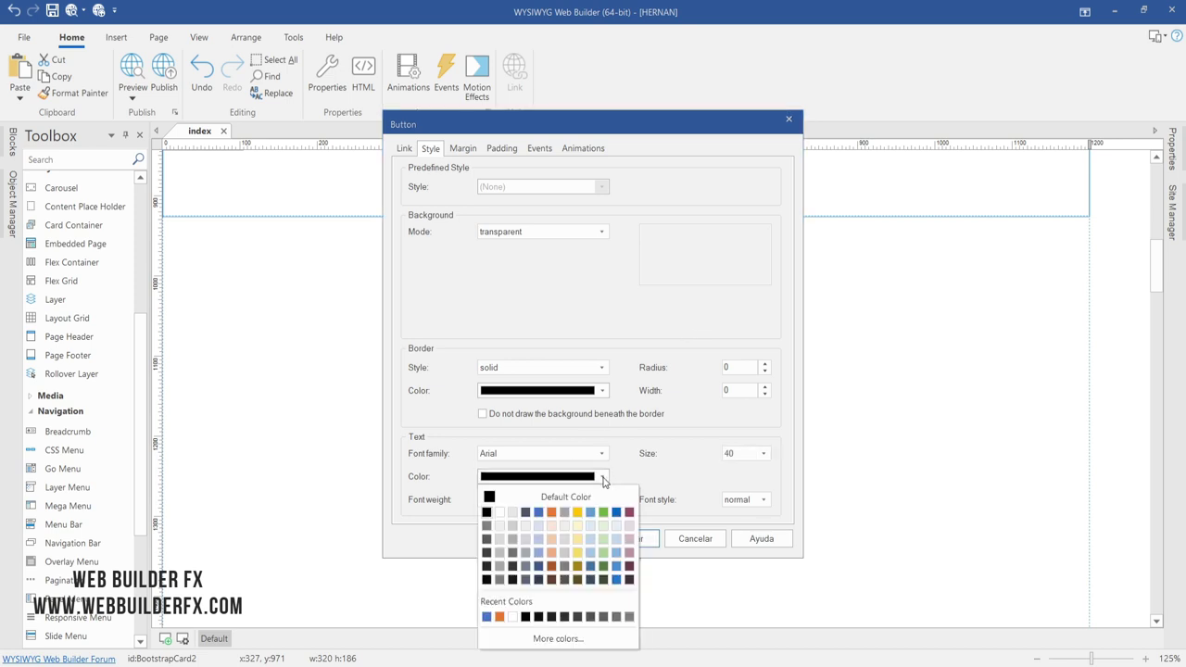
{"action": "left_click", "coordinate": [539, 512]}
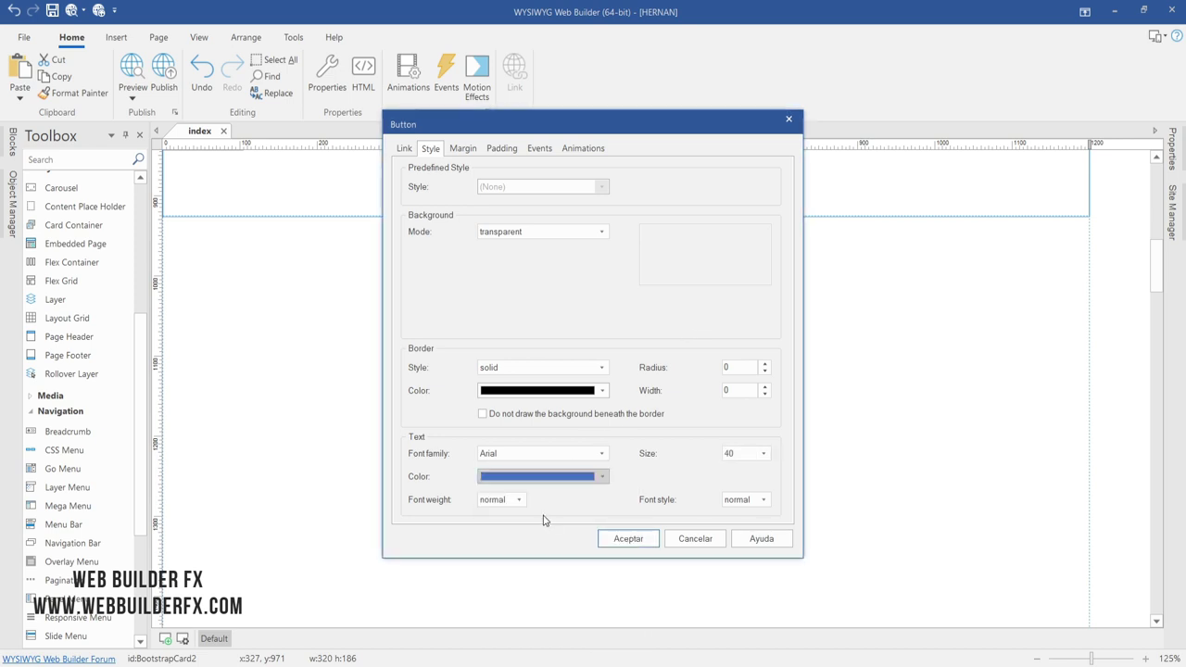
{"action": "left_click", "coordinate": [627, 539]}
{"action": "left_click", "coordinate": [619, 541]}
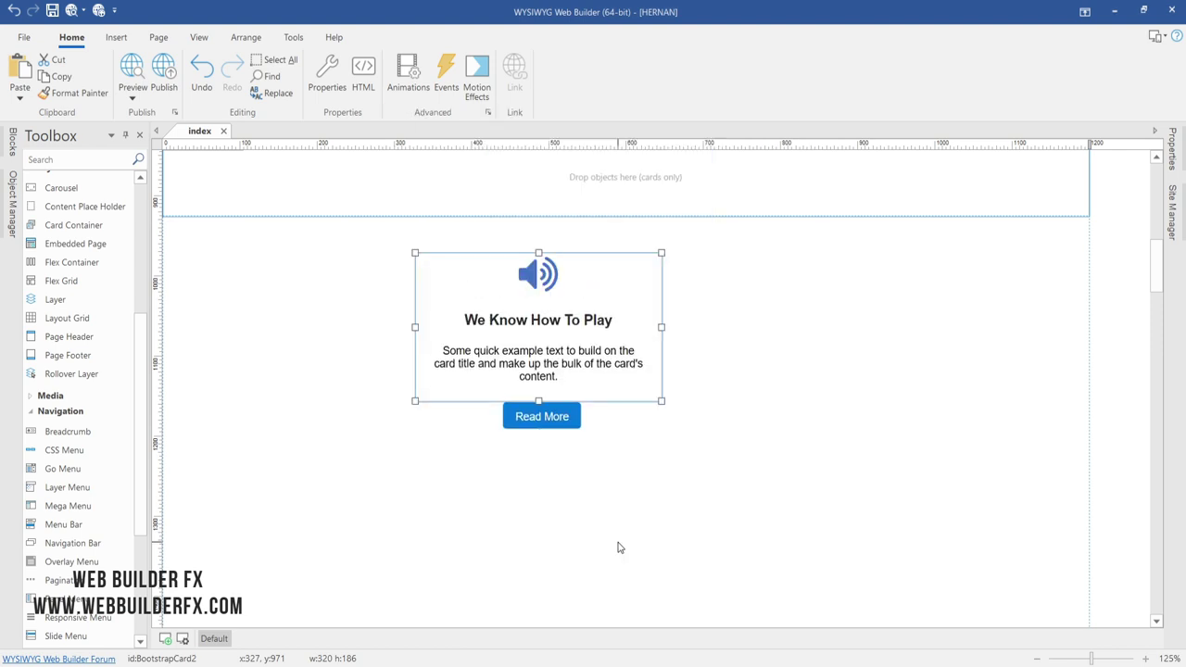
- Review the padding of the "Read More" button and the text settings of the card's description
{"action": "double_click", "coordinate": [535, 285]}
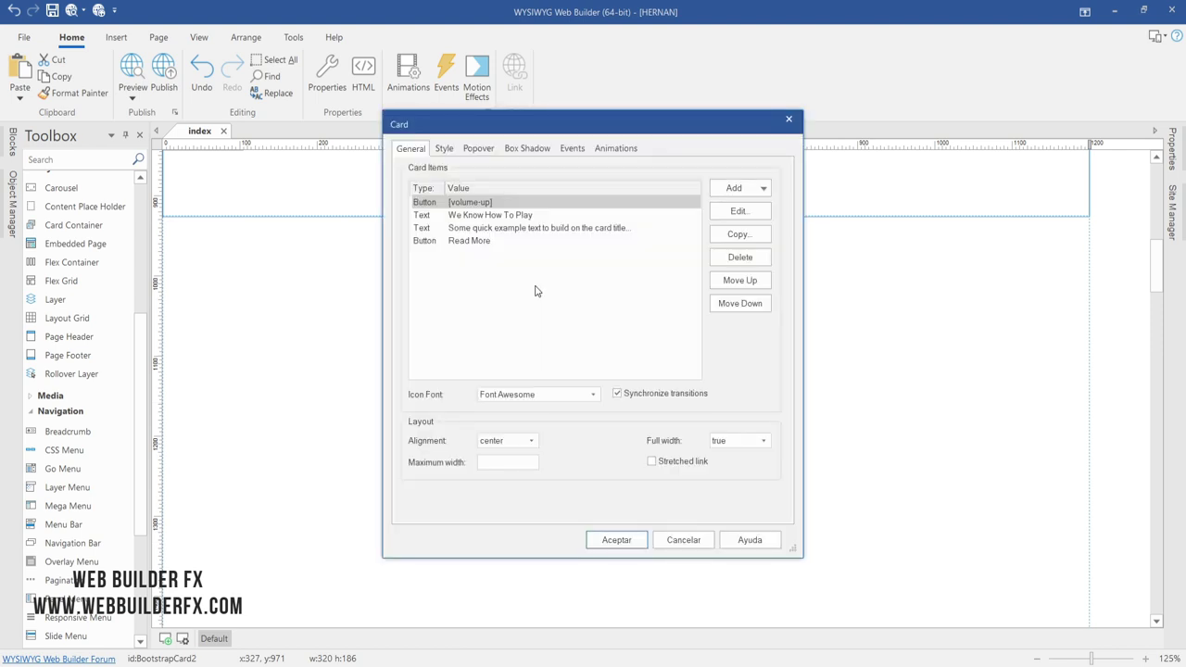
{"action": "double_click", "coordinate": [477, 243]}
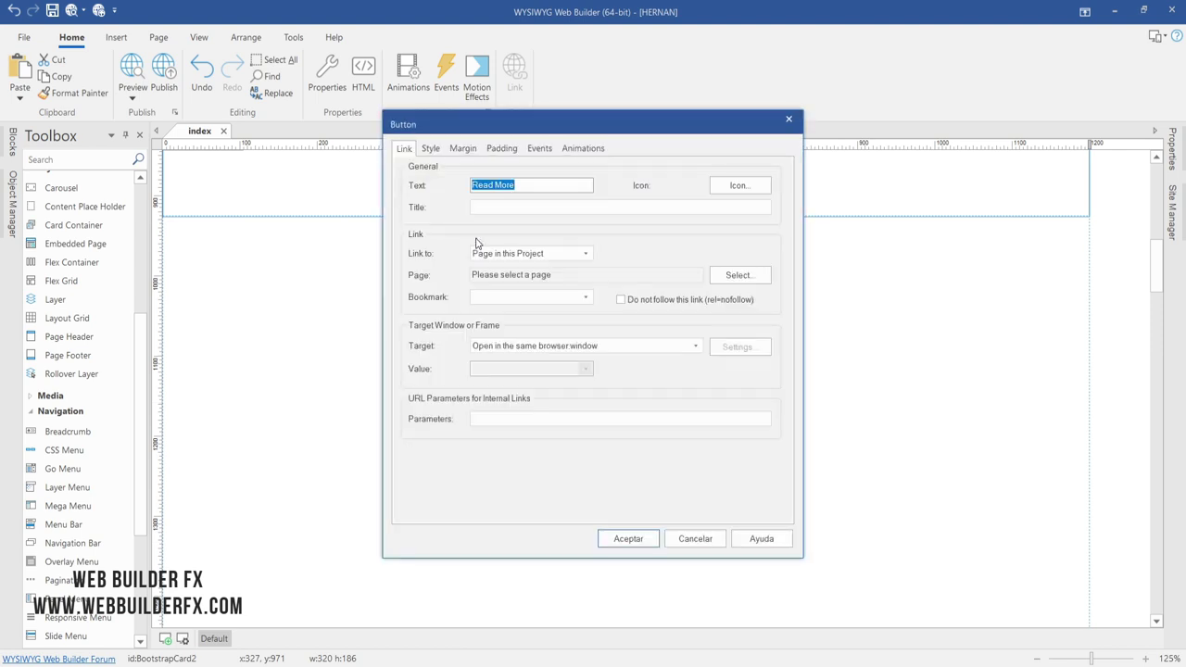
{"action": "left_click", "coordinate": [501, 148]}
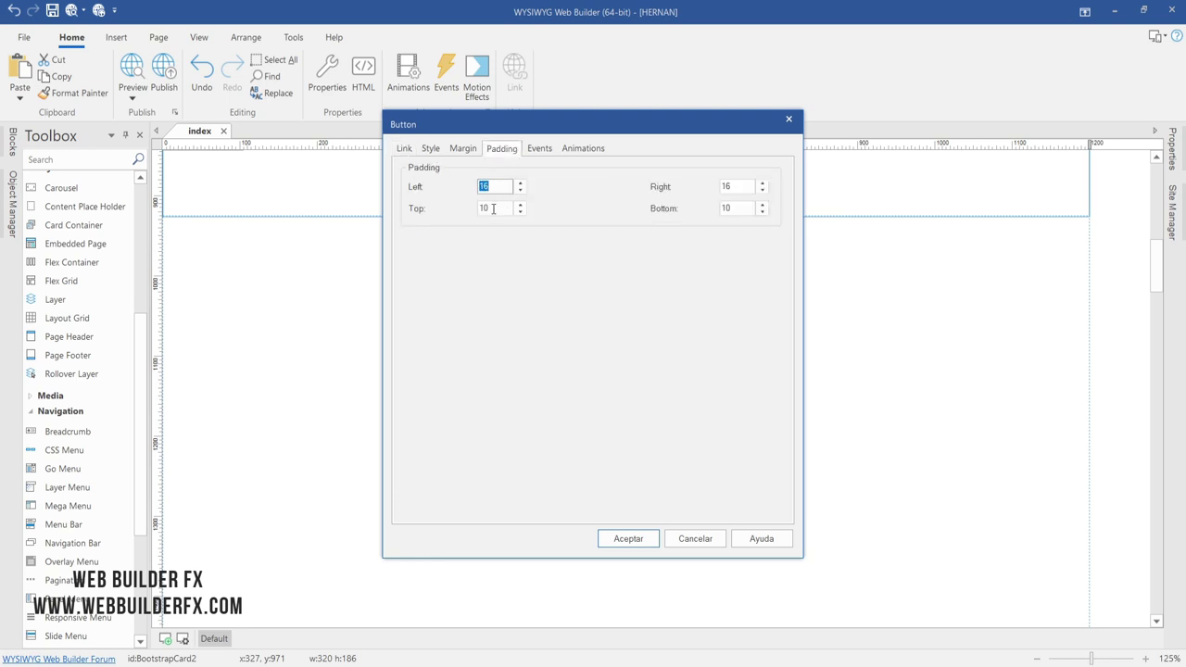
{"action": "left_click", "coordinate": [492, 208]}
{"action": "left_click", "coordinate": [628, 539]}
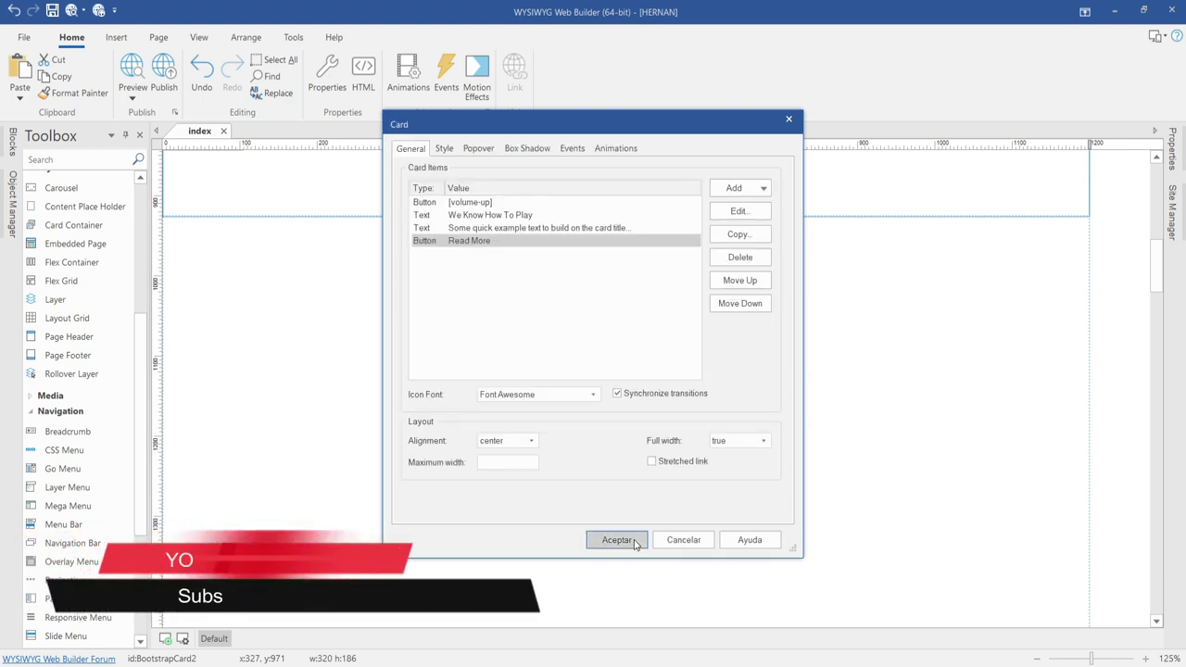
{"action": "left_click", "coordinate": [470, 230]}
{"action": "double_click", "coordinate": [470, 229]}
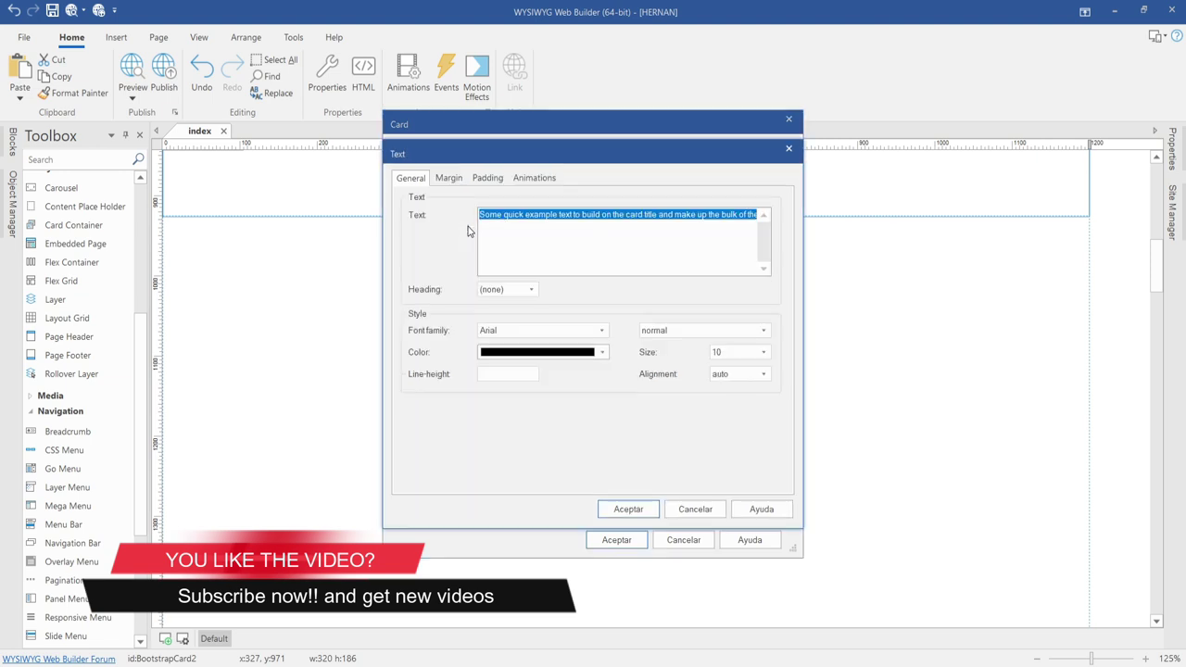
{"action": "left_click", "coordinate": [635, 509]}
{"action": "left_click", "coordinate": [621, 539]}
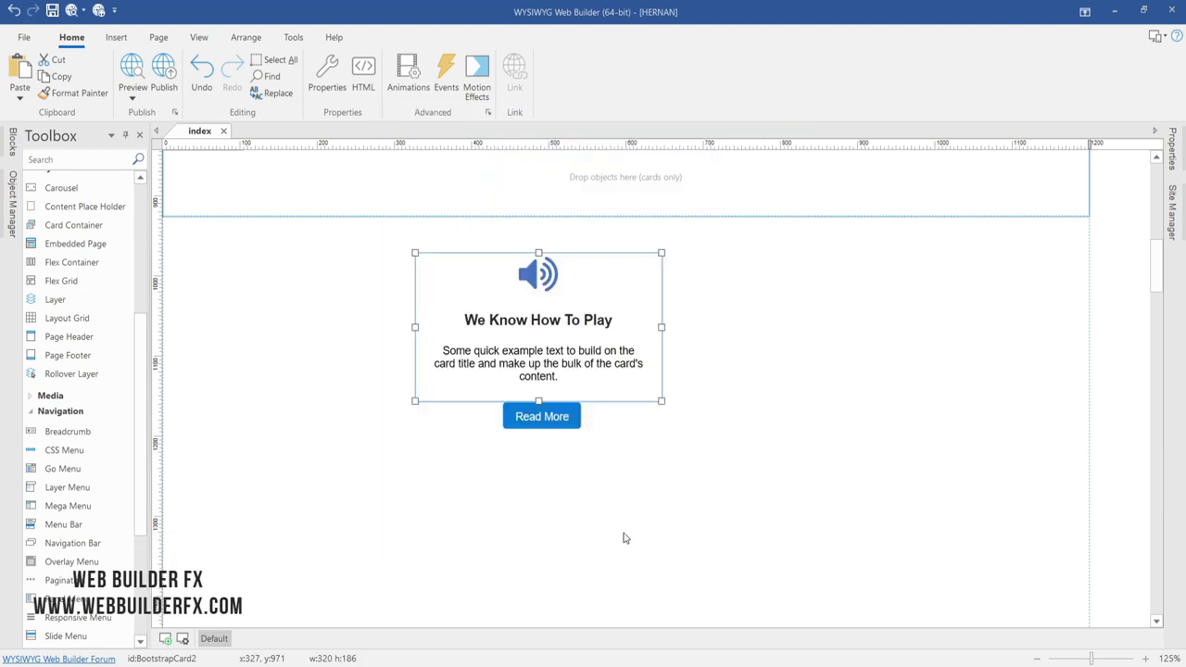
- Set the font of the card's description text to Roboto Condensed and apply the card's changes
{"action": "double_click", "coordinate": [551, 367]}
{"action": "double_click", "coordinate": [483, 228]}
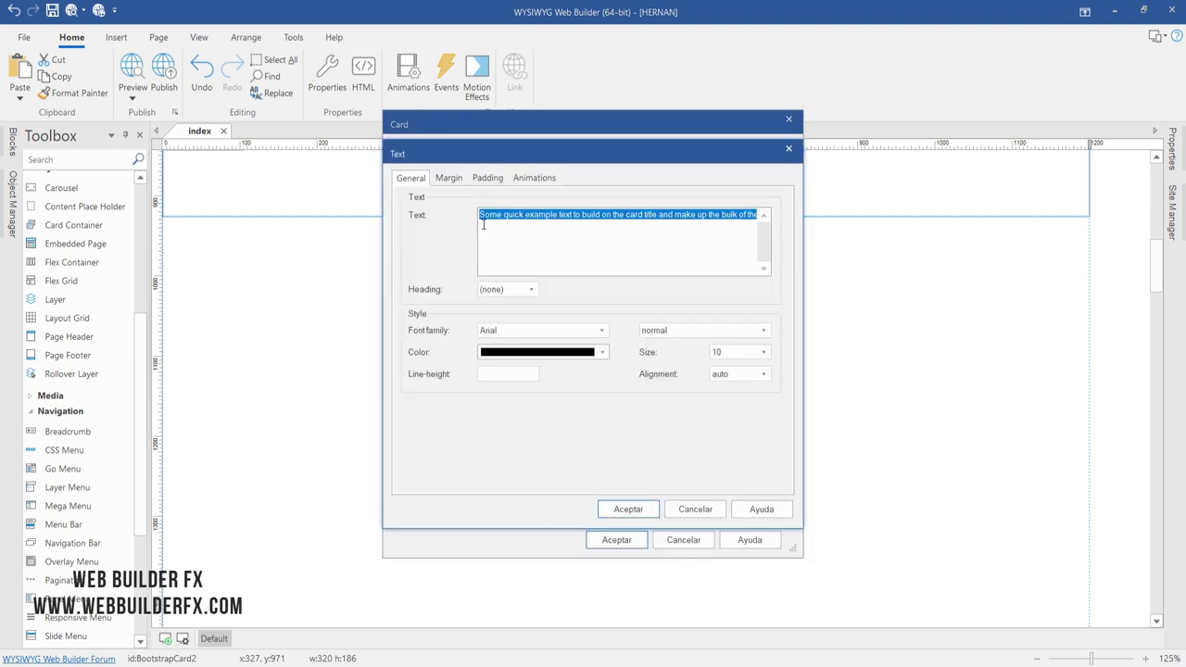
{"action": "left_click", "coordinate": [602, 331]}
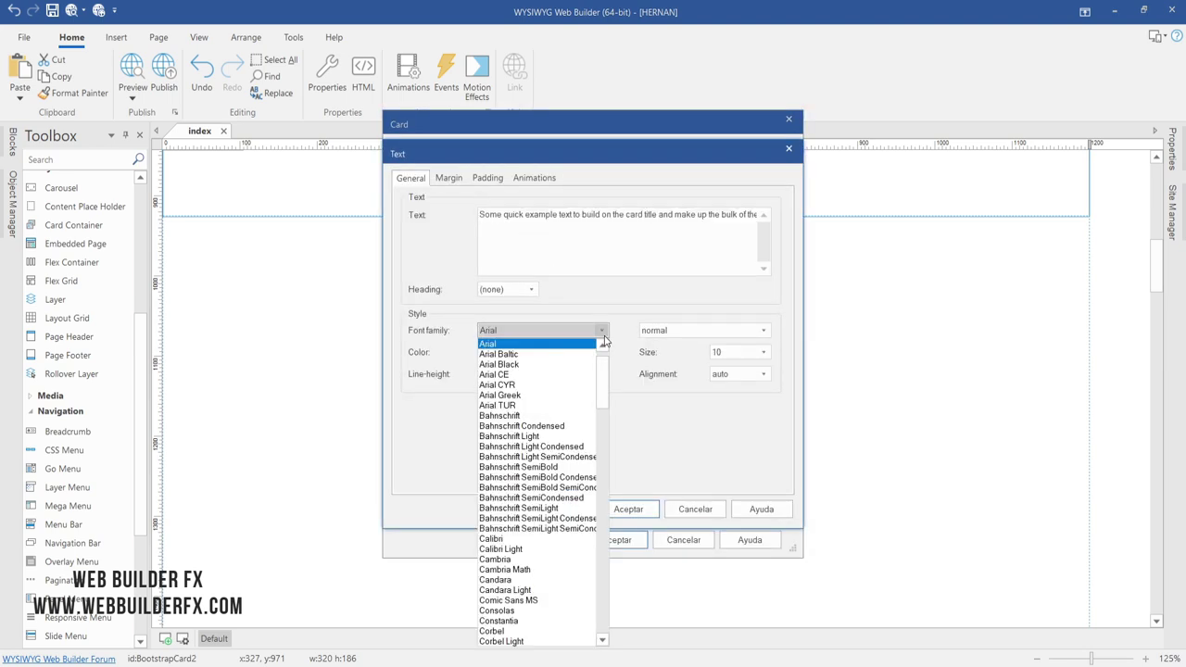
{"action": "type", "text": "ro"}
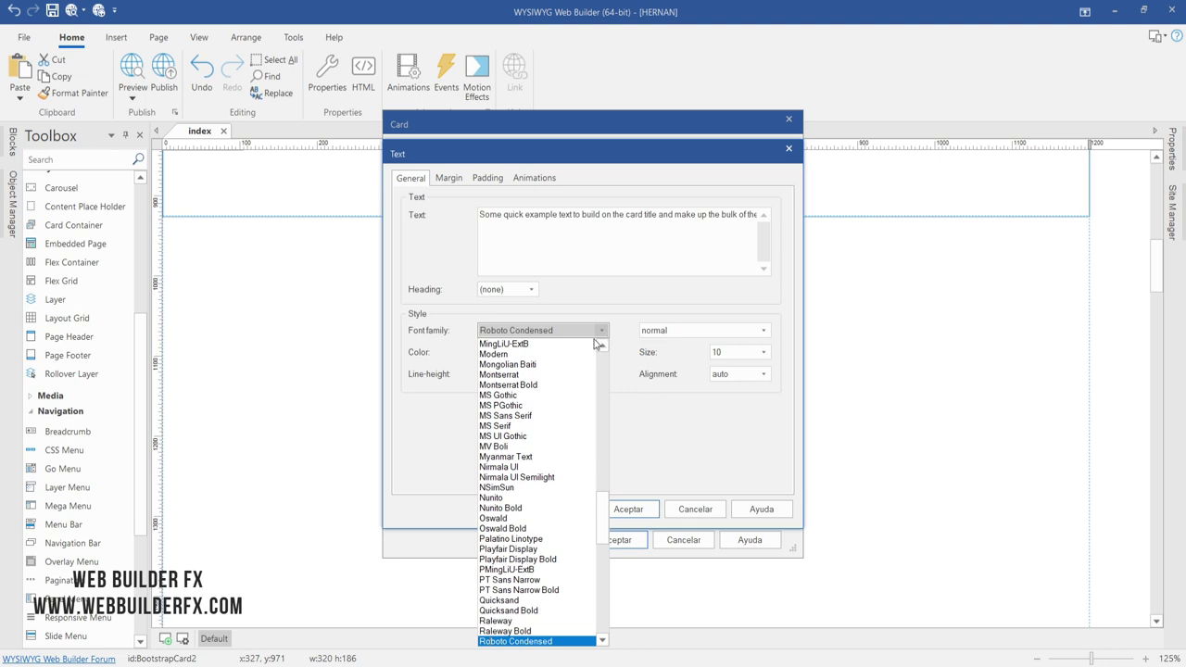
{"action": "left_click", "coordinate": [561, 641]}
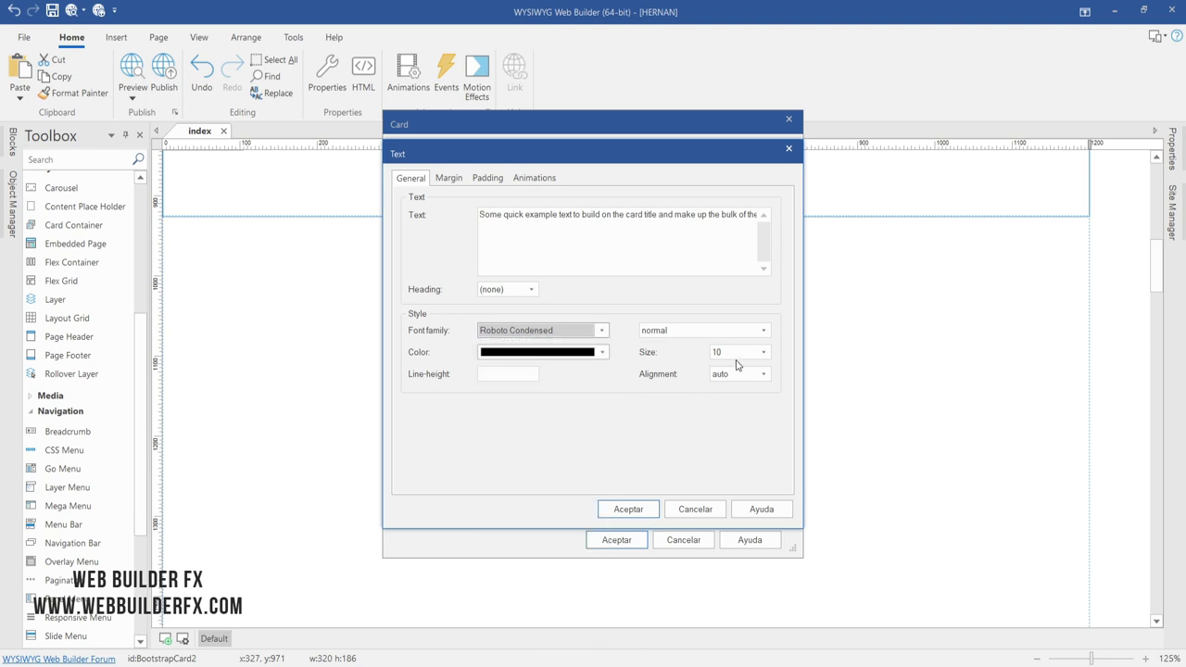
{"action": "left_click", "coordinate": [628, 510]}
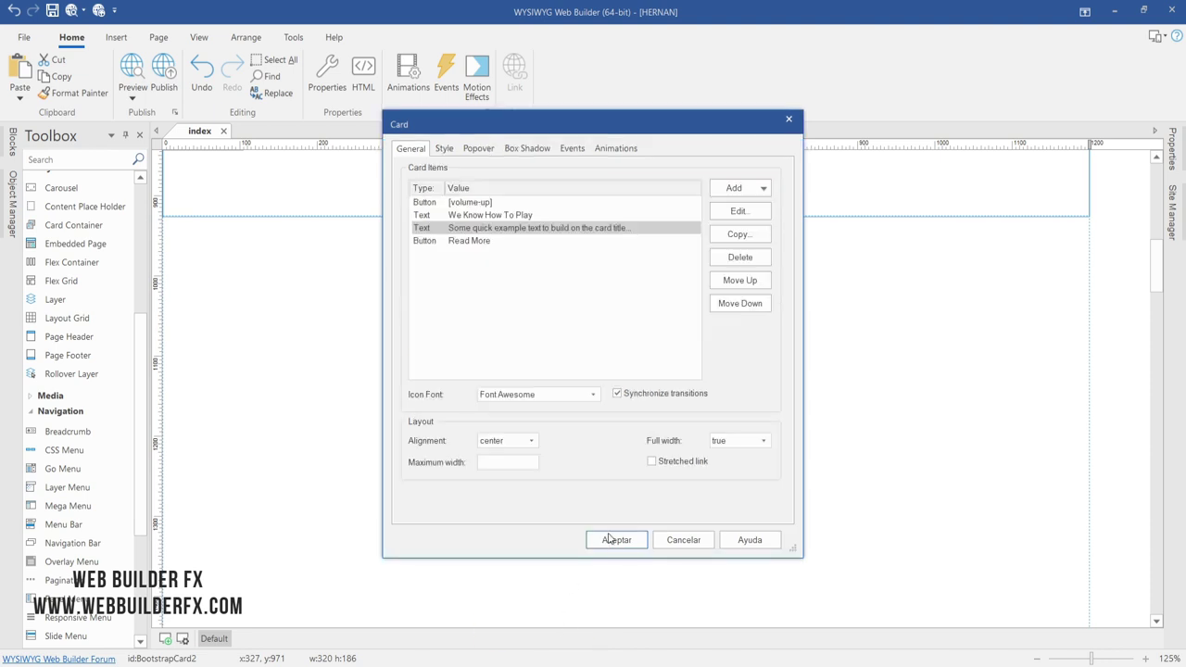
{"action": "left_click", "coordinate": [615, 540]}
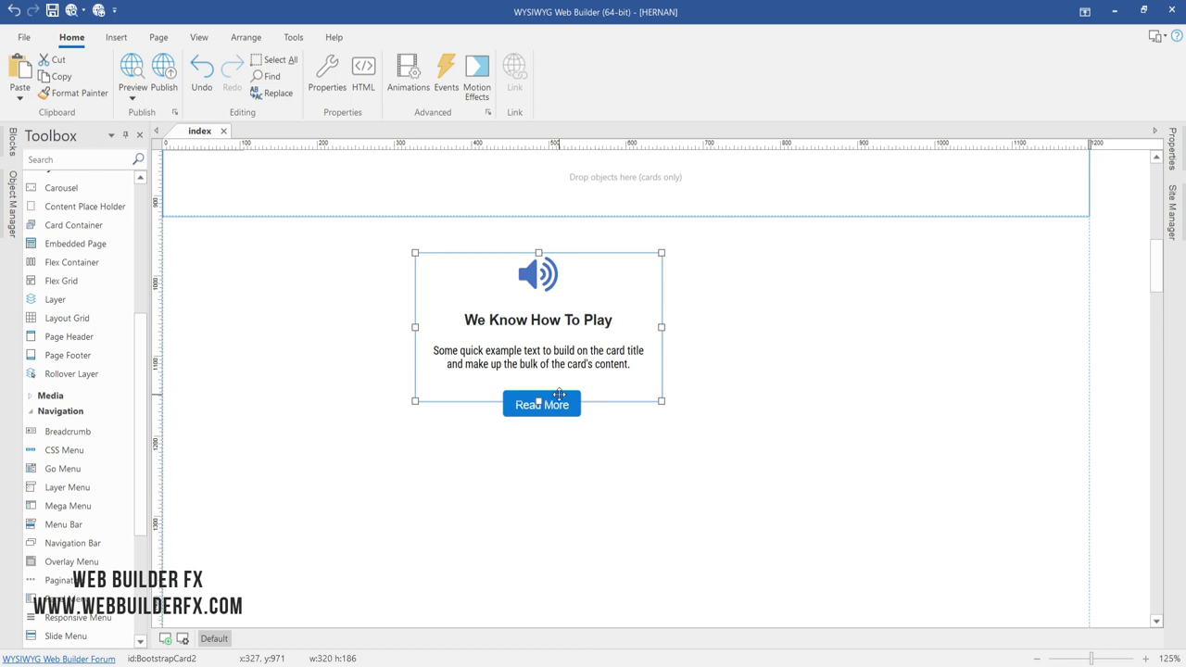
- Lengthen the card to about 224 high and place it inside the card container under the "Why We Are The Best" heading
{"action": "left_click_drag", "start_coordinate": [538, 404], "coordinate": [540, 405]}
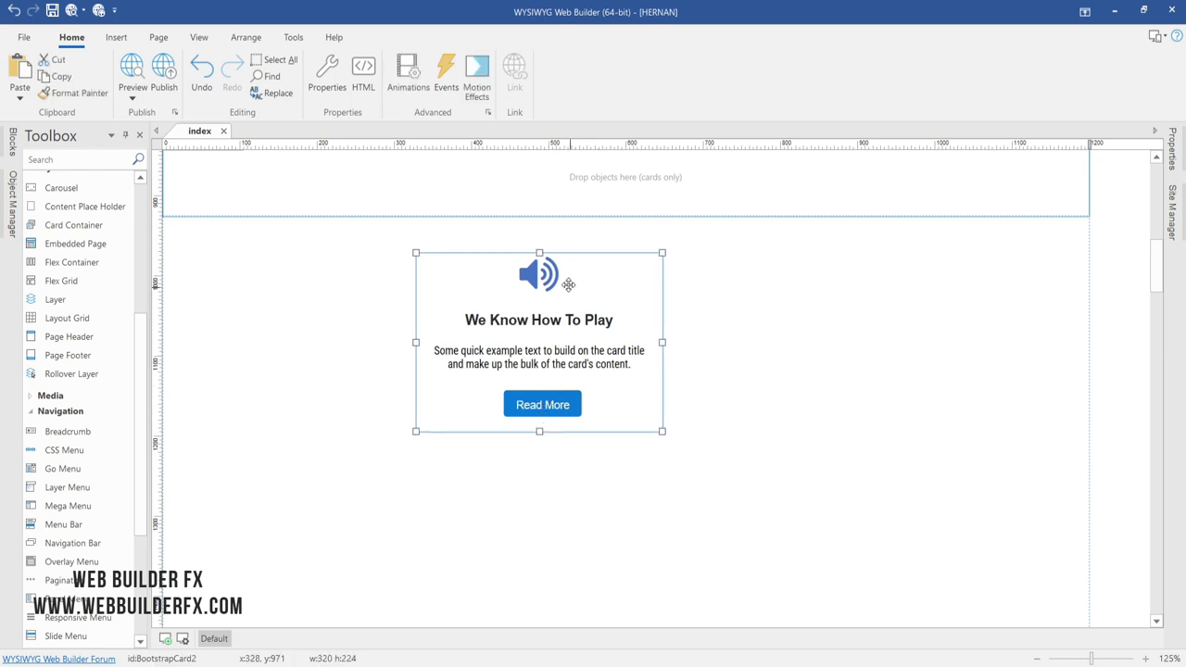
{"action": "left_click_drag", "start_coordinate": [567, 282], "coordinate": [473, 280]}
{"action": "scroll", "coordinate": [551, 379], "scroll_direction": "up", "scroll_amount": 3}
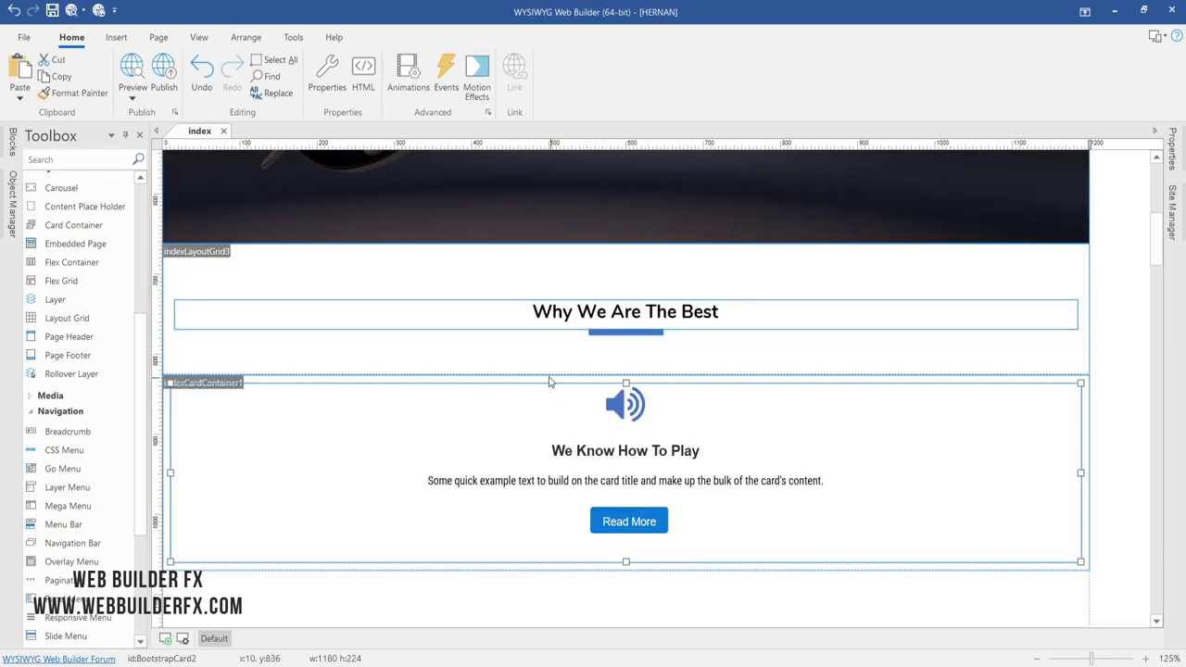
- Paste two copies of the card and place them in the card container to form a row of three cards
{"action": "scroll", "coordinate": [524, 417], "scroll_direction": "down", "scroll_amount": 5}
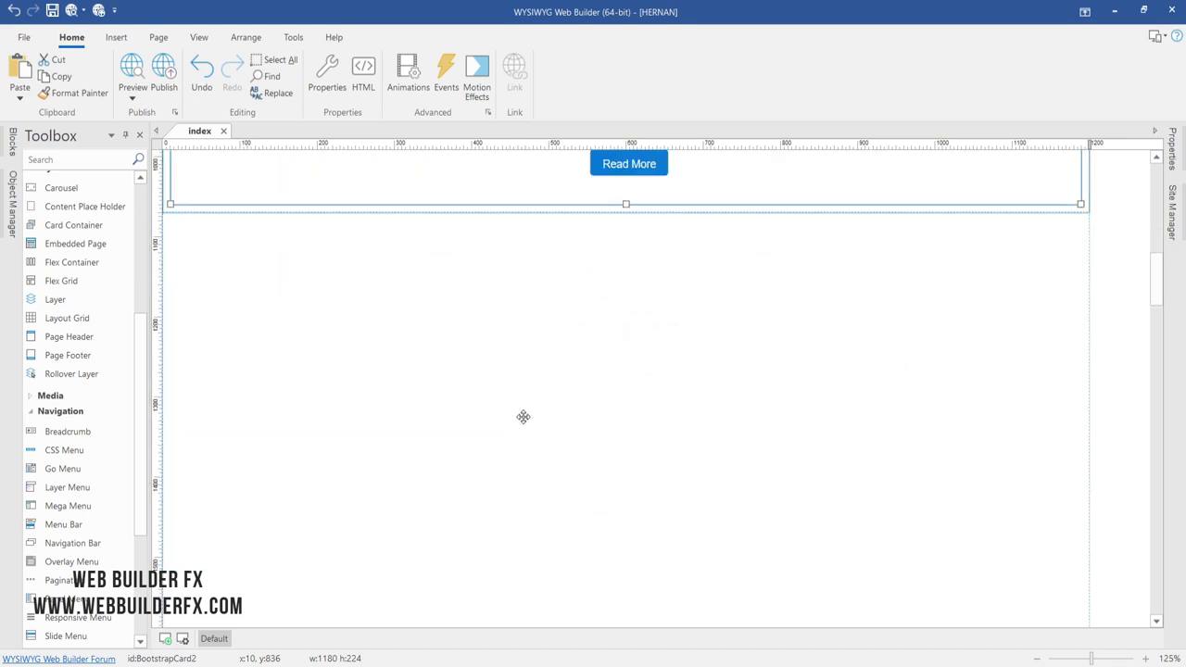
{"action": "left_click", "coordinate": [461, 408]}
{"action": "key", "text": "ctrl+v"}
{"action": "left_click_drag", "start_coordinate": [528, 424], "coordinate": [379, 188]}
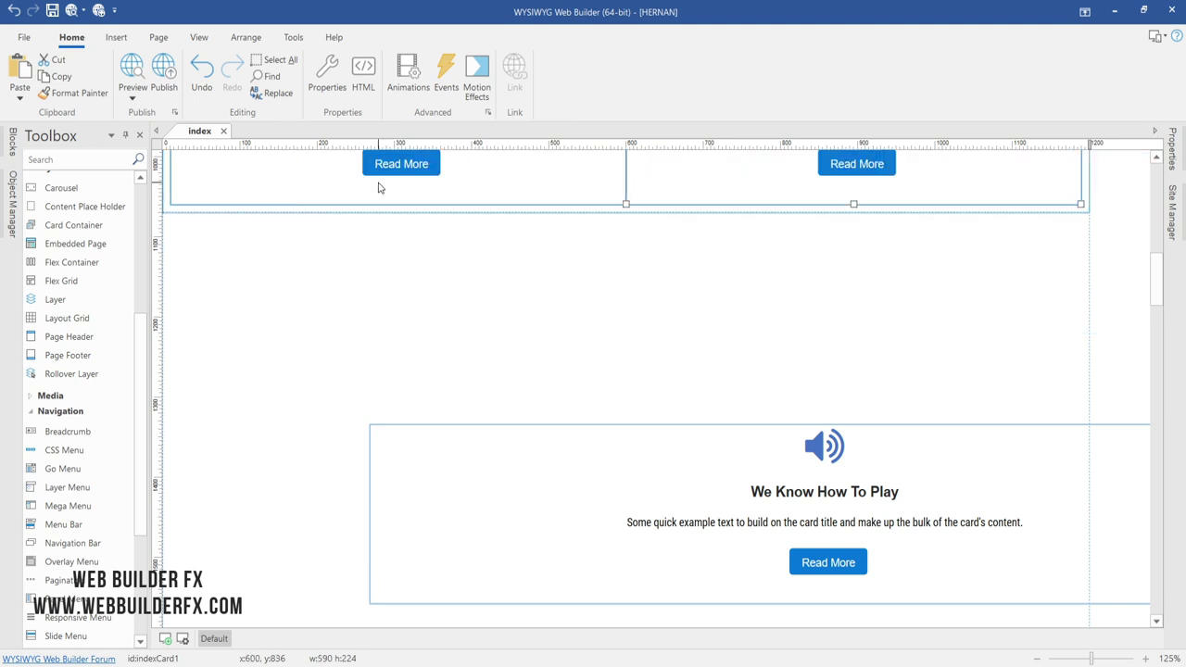
{"action": "scroll", "coordinate": [435, 286], "scroll_direction": "up", "scroll_amount": 2}
{"action": "left_click_drag", "start_coordinate": [543, 574], "coordinate": [554, 260]}
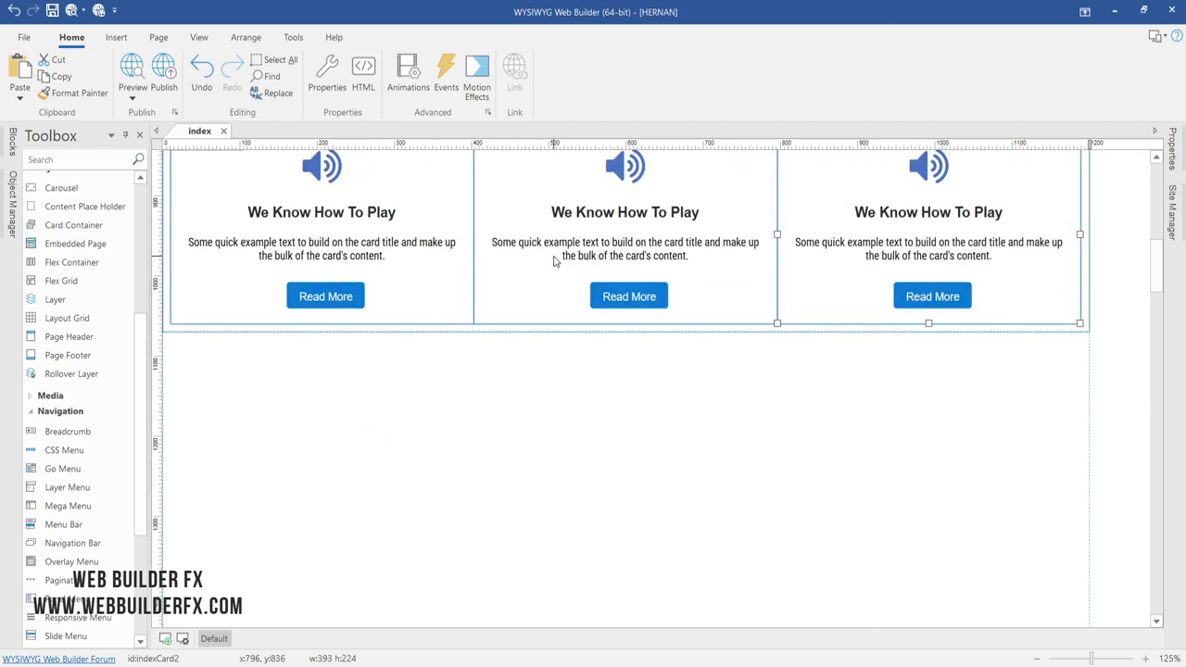
- Set the left, top, right and bottom margins of the first card, "We Know How To Play", to 10
{"action": "scroll", "coordinate": [627, 482], "scroll_direction": "up", "scroll_amount": 4}
{"action": "right_click", "coordinate": [376, 452]}
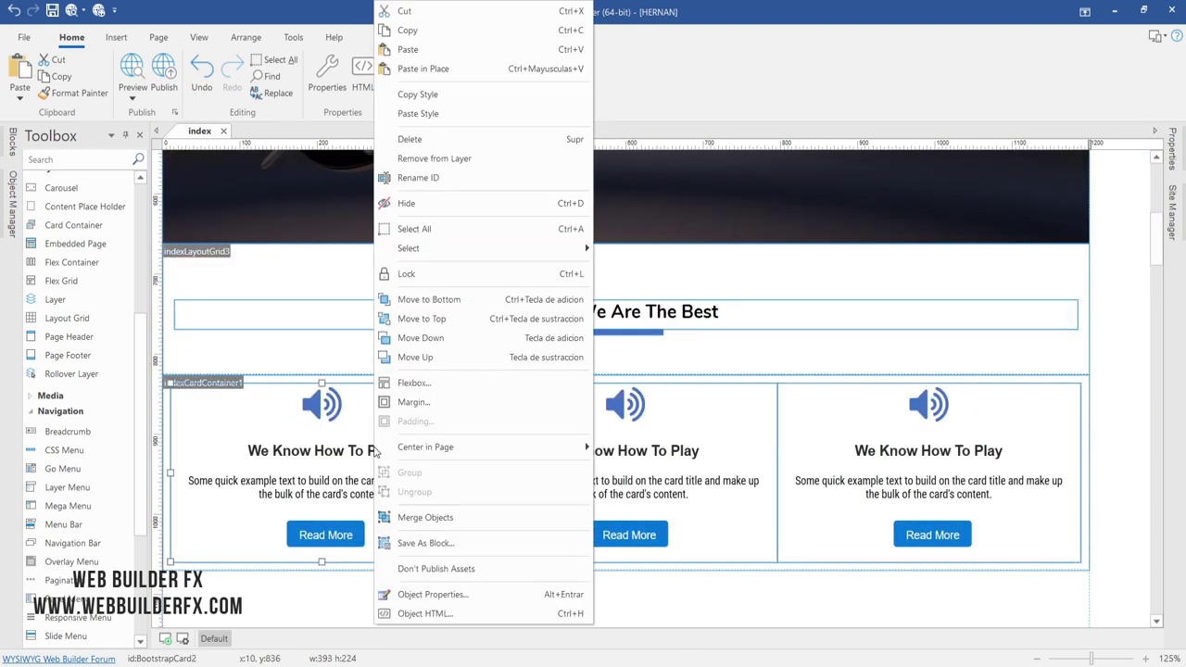
{"action": "left_click", "coordinate": [414, 402]}
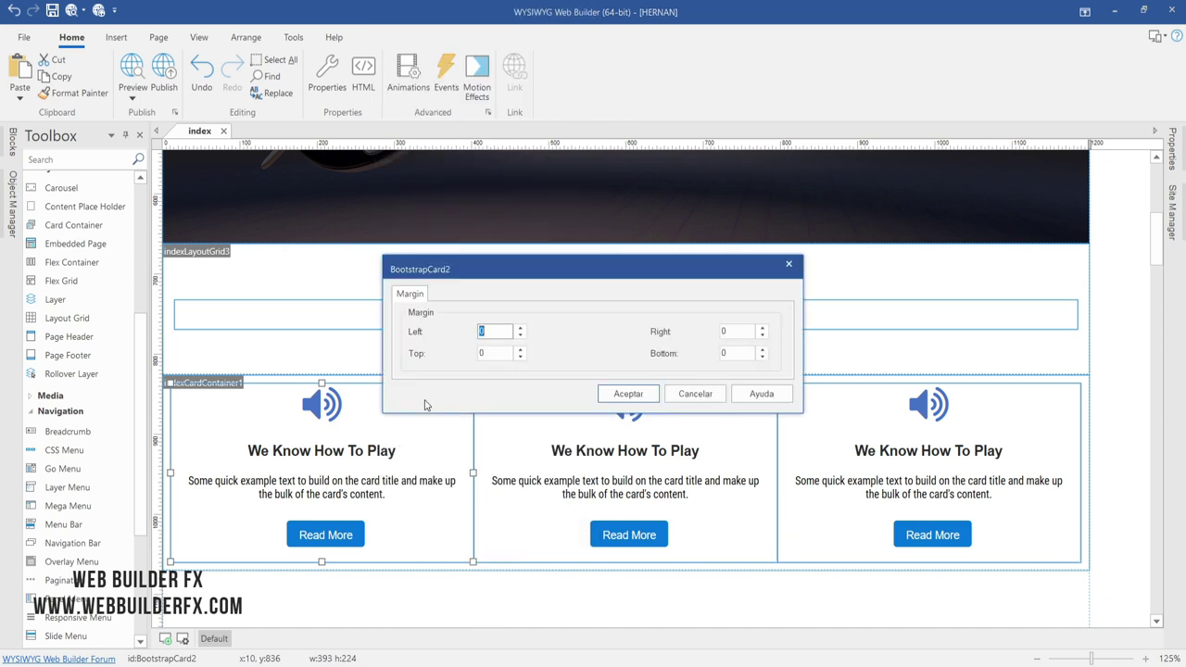
{"action": "type", "text": "1"}
{"action": "key", "text": "Tab"}
{"action": "key", "text": "Tab"}
{"action": "type", "text": "10"}
{"action": "key", "text": "Tab"}
{"action": "type", "text": "10"}
{"action": "key", "text": "Return"}
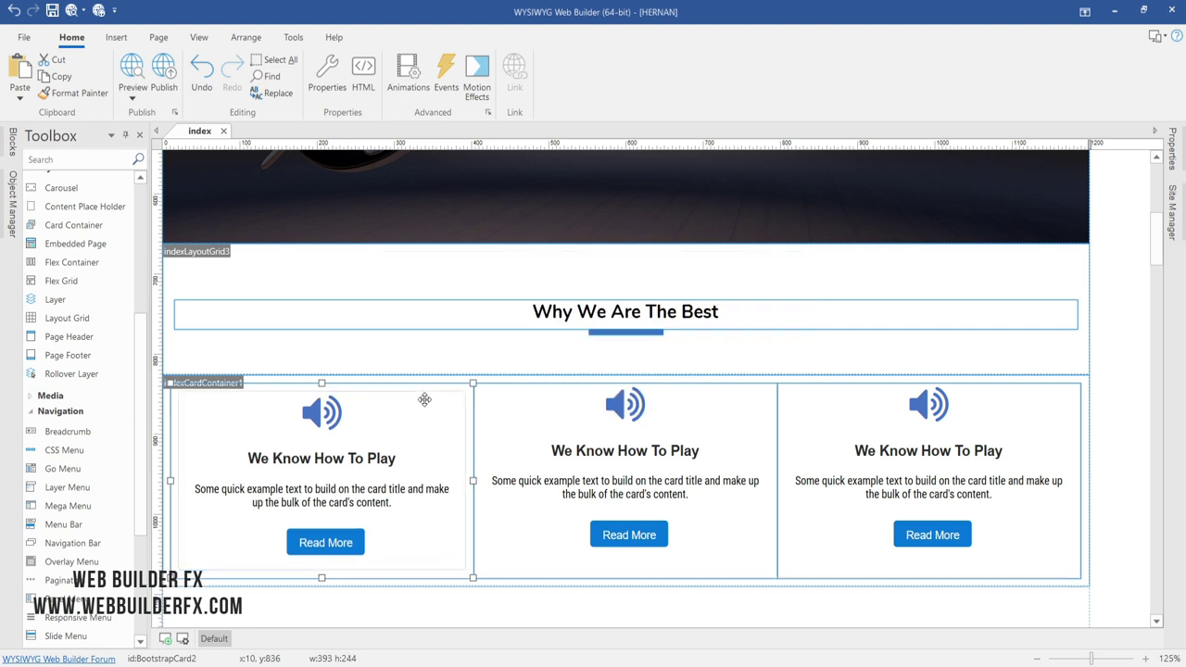
- Change the title text of the middle card to "We Know How To Teach"
{"action": "left_click", "coordinate": [580, 466]}
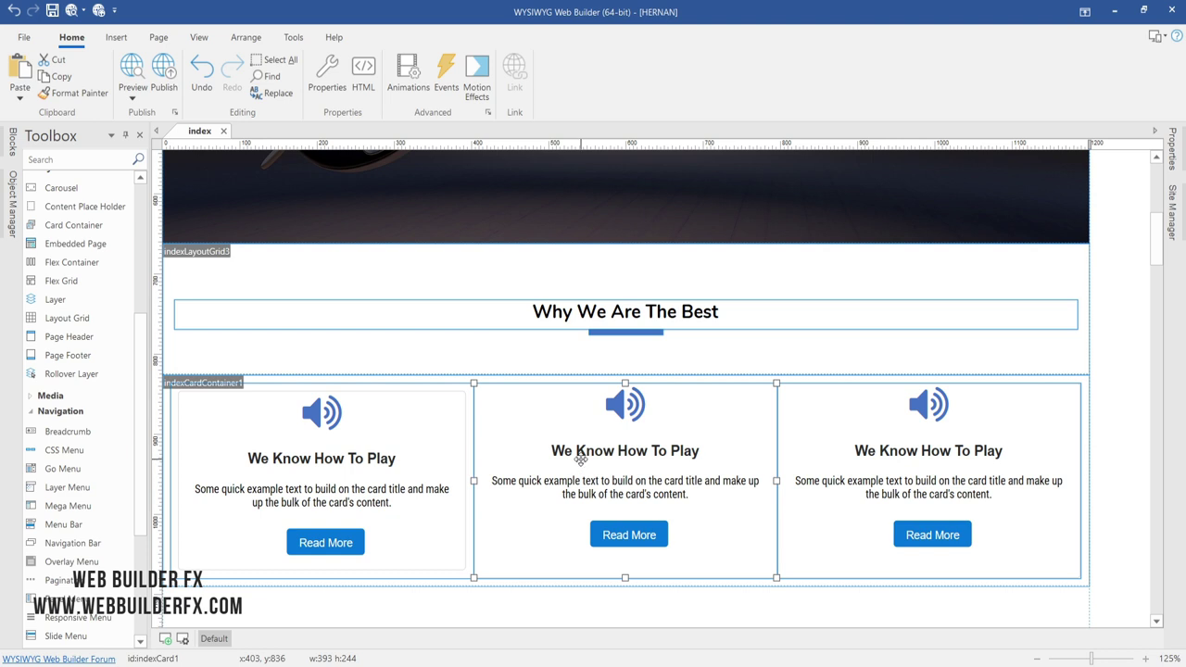
{"action": "right_click", "coordinate": [581, 458]}
{"action": "double_click", "coordinate": [560, 458]}
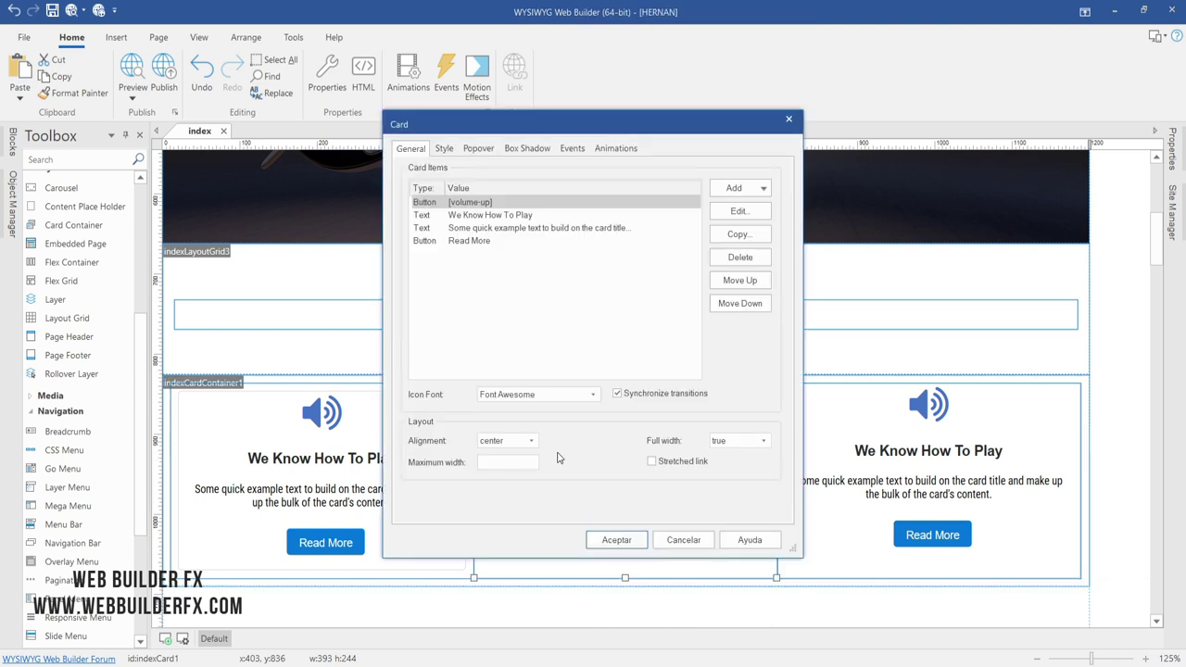
{"action": "double_click", "coordinate": [509, 215]}
{"action": "left_click_drag", "start_coordinate": [546, 214], "coordinate": [631, 234]}
{"action": "type", "text": "To Teach"}
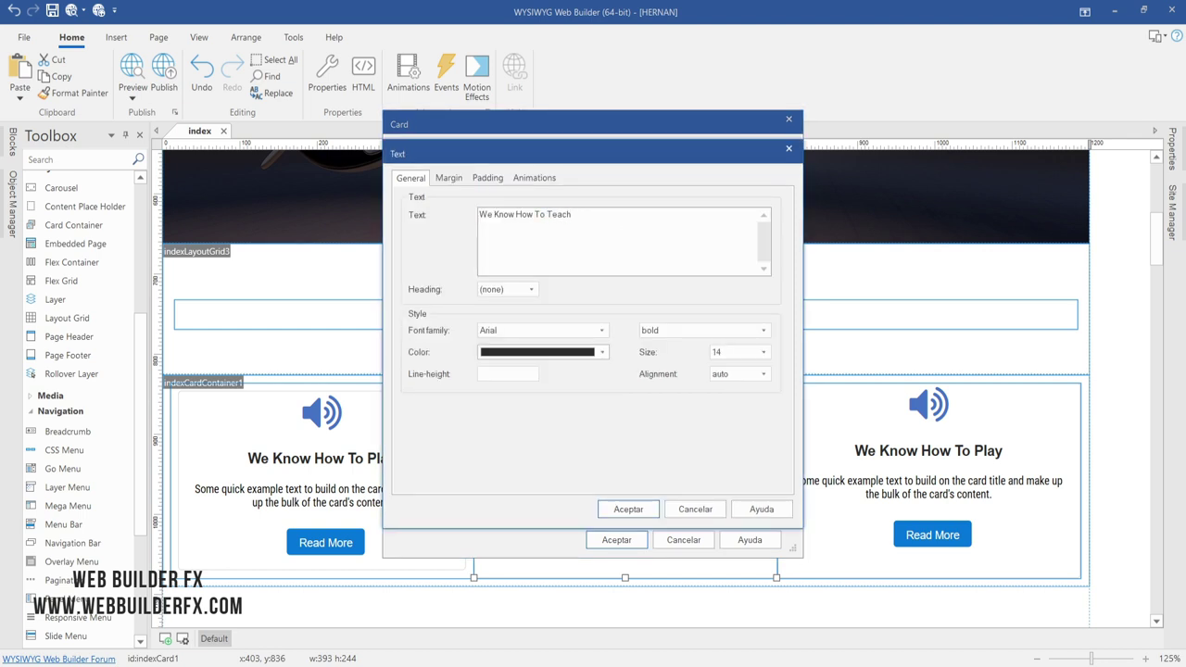
{"action": "left_click", "coordinate": [629, 509]}
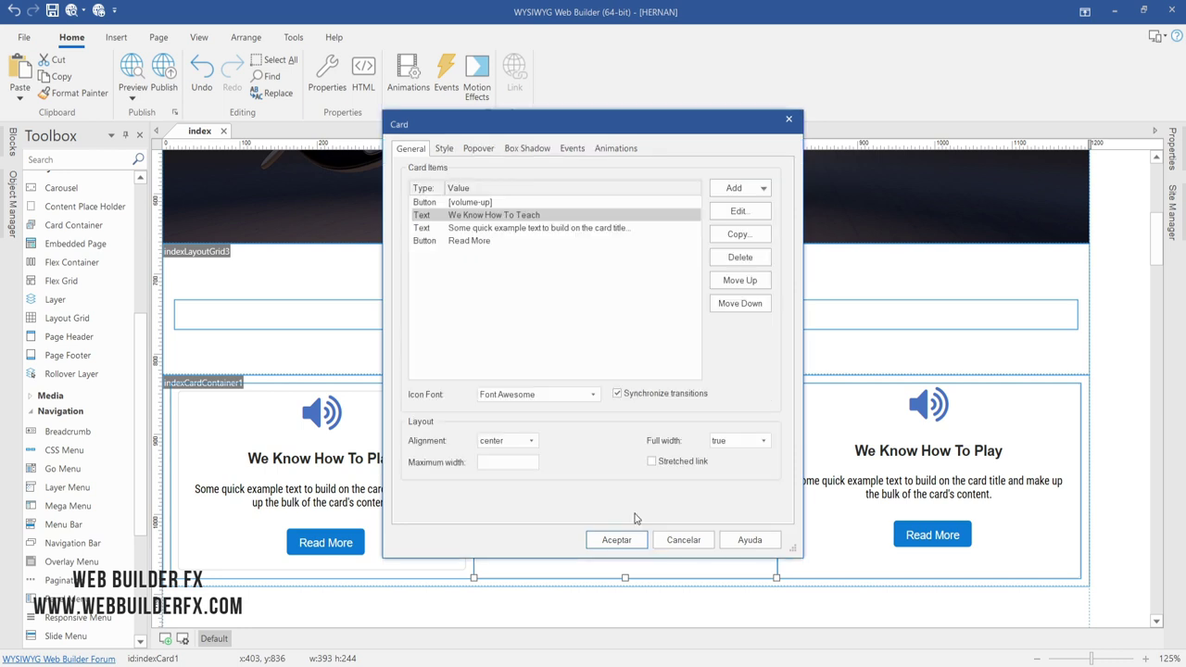
- Replace the middle card's volume icon with the light bulb icon from Font Awesome and apply the card's changes
{"action": "double_click", "coordinate": [472, 202]}
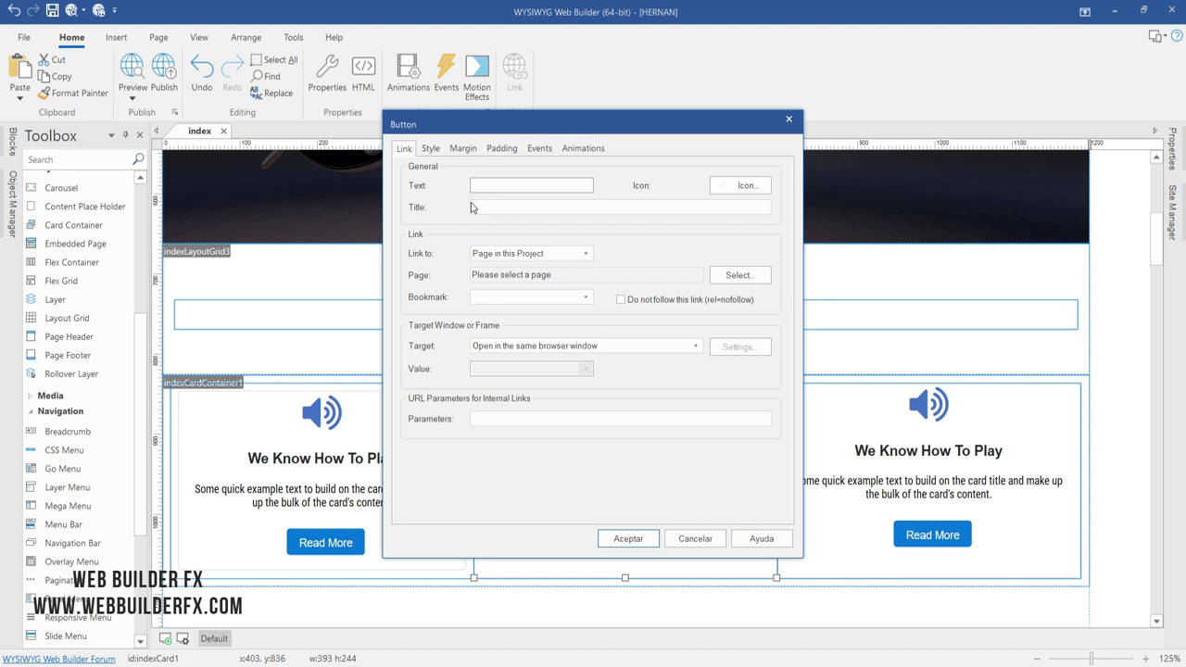
{"action": "left_click", "coordinate": [744, 188]}
{"action": "left_click", "coordinate": [543, 203]}
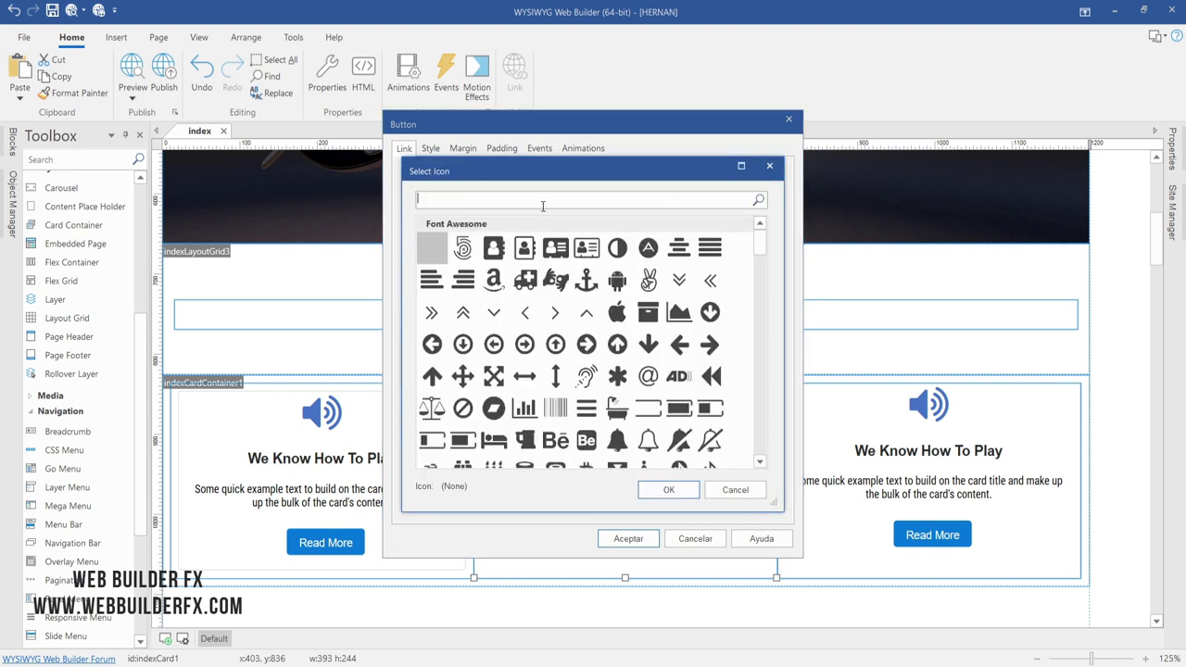
{"action": "type", "text": "lig"}
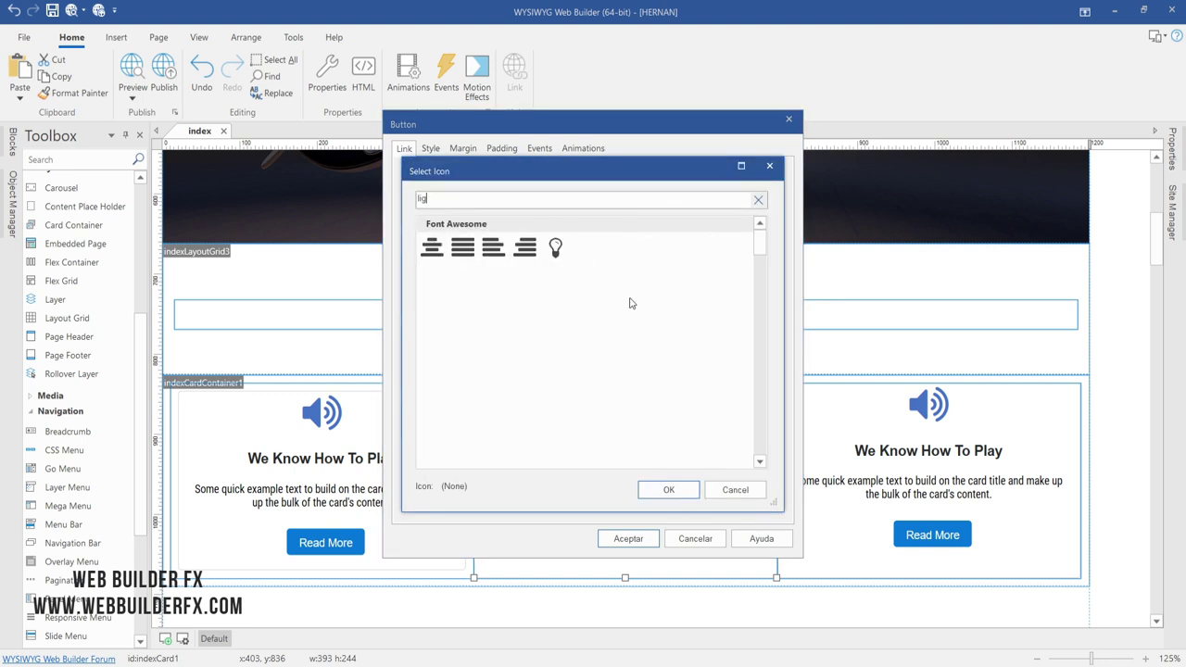
{"action": "left_click", "coordinate": [555, 248]}
{"action": "left_click", "coordinate": [668, 489]}
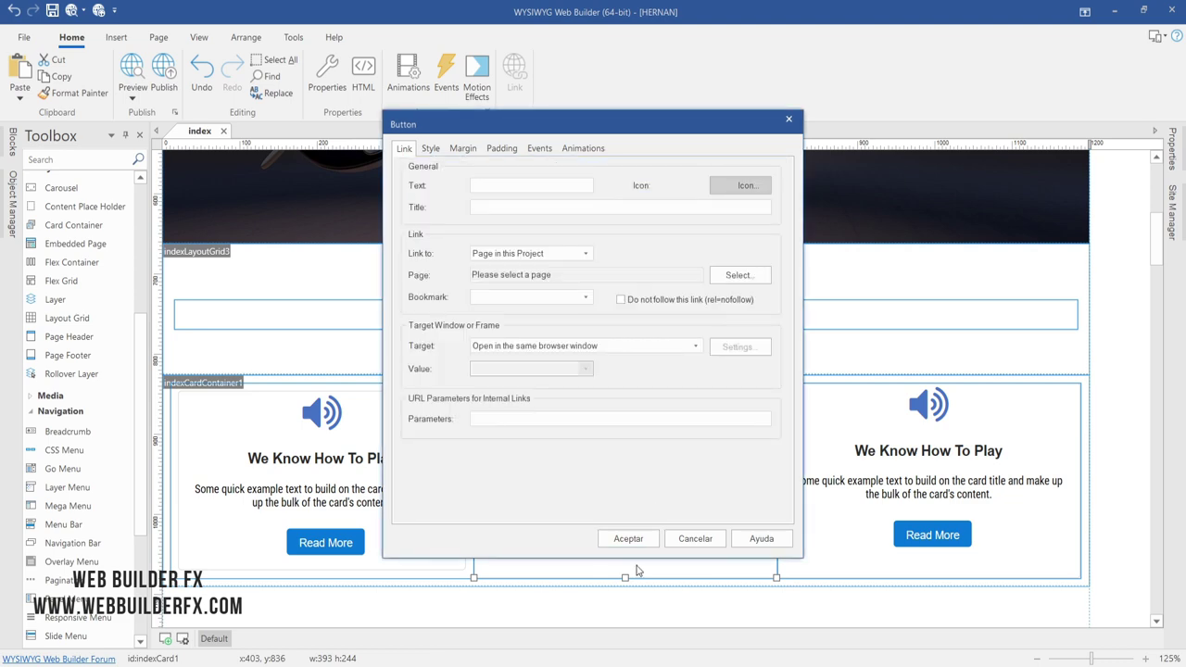
{"action": "left_click", "coordinate": [628, 539]}
{"action": "left_click", "coordinate": [636, 544]}
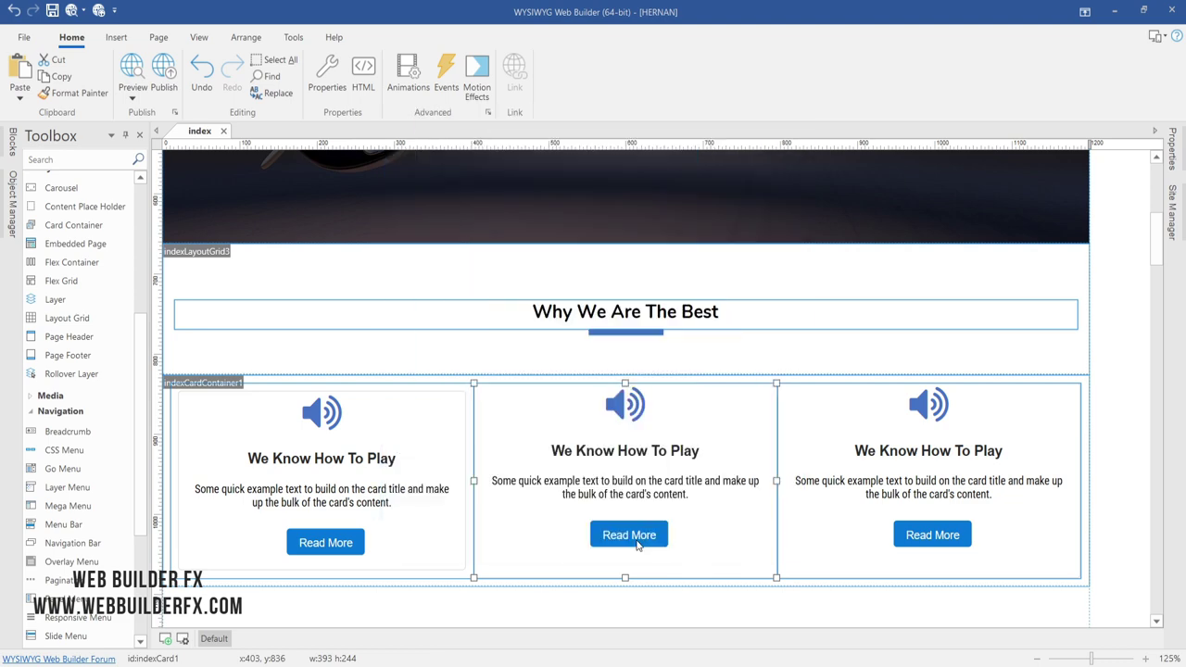
- Set all four margins of the "We Know How To Teach" card to 10
{"action": "right_click", "coordinate": [641, 481]}
{"action": "left_click", "coordinate": [681, 402]}
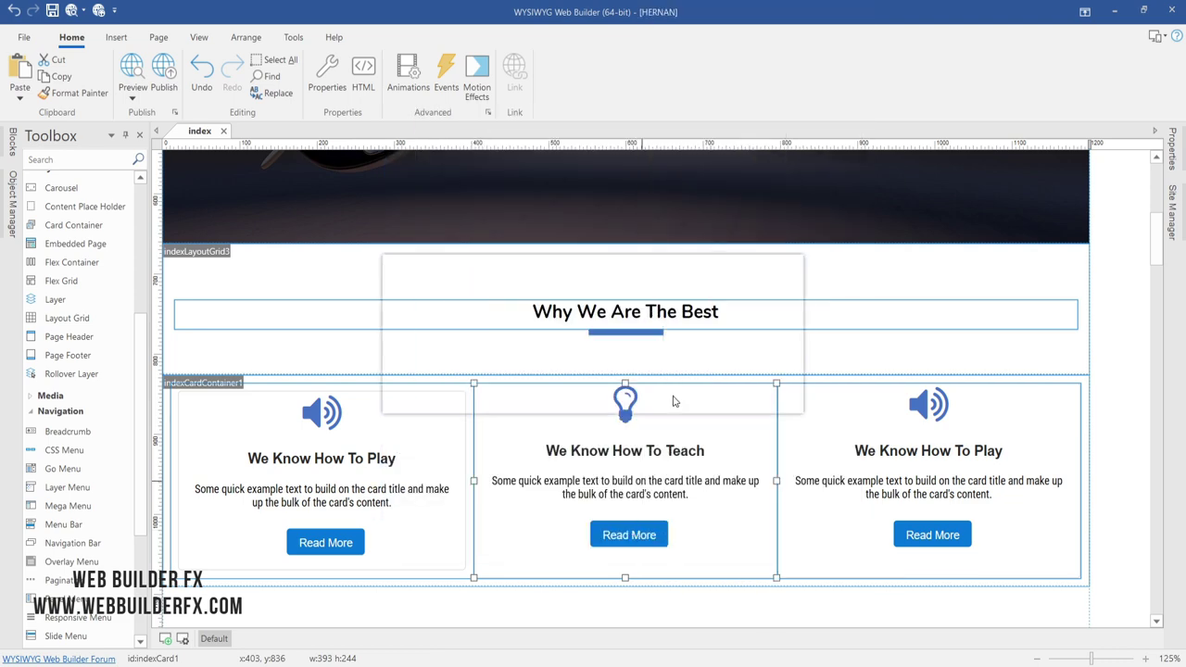
{"action": "type", "text": "10"}
{"action": "key", "text": "Tab"}
{"action": "type", "text": "10"}
{"action": "key", "text": "Tab"}
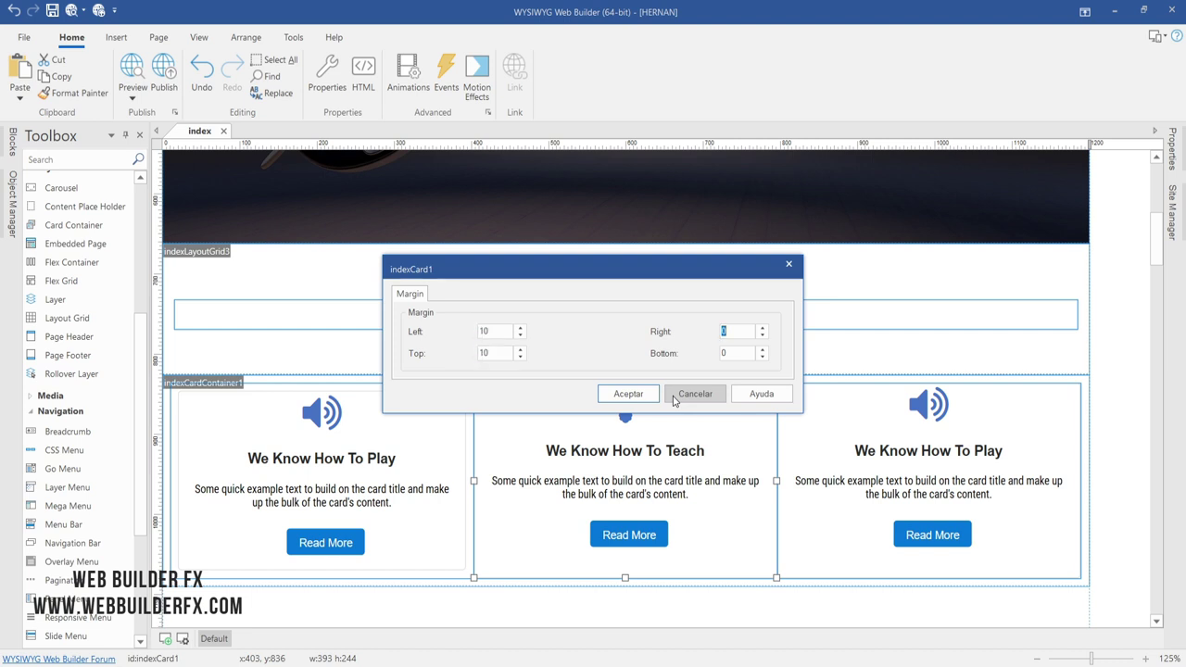
{"action": "type", "text": "10"}
{"action": "key", "text": "Tab"}
{"action": "type", "text": "10"}
{"action": "key", "text": "Return"}
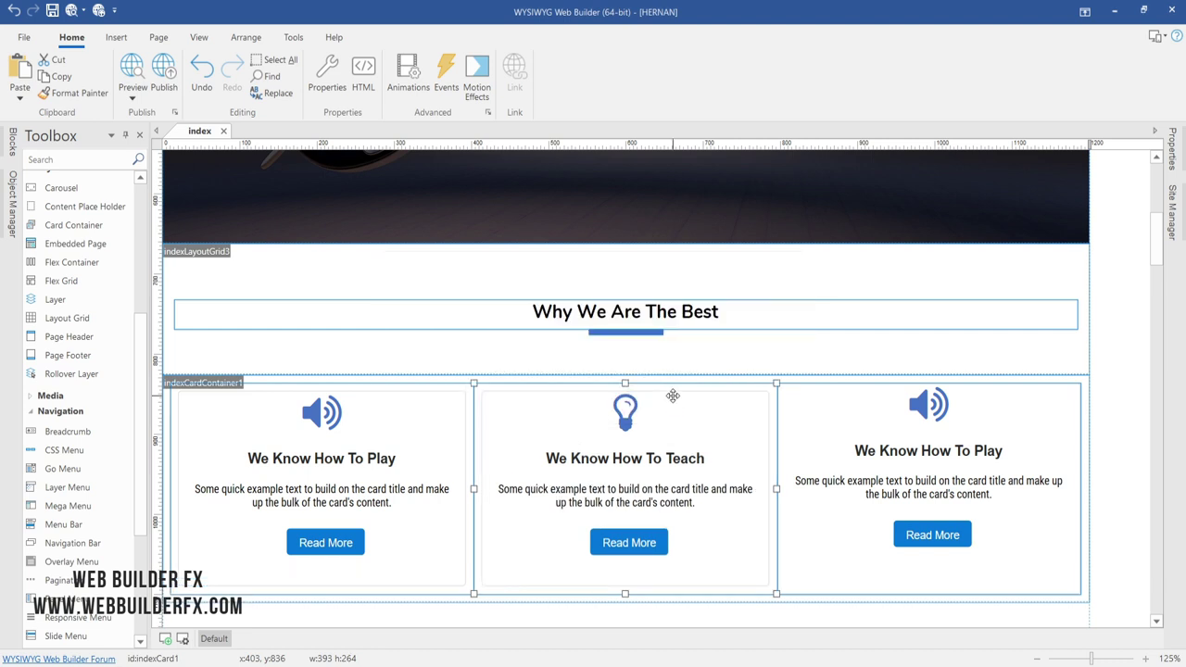
- Set the left, top, right and bottom margins of the third card in the row to 10
{"action": "right_click", "coordinate": [915, 479]}
{"action": "left_click", "coordinate": [951, 402]}
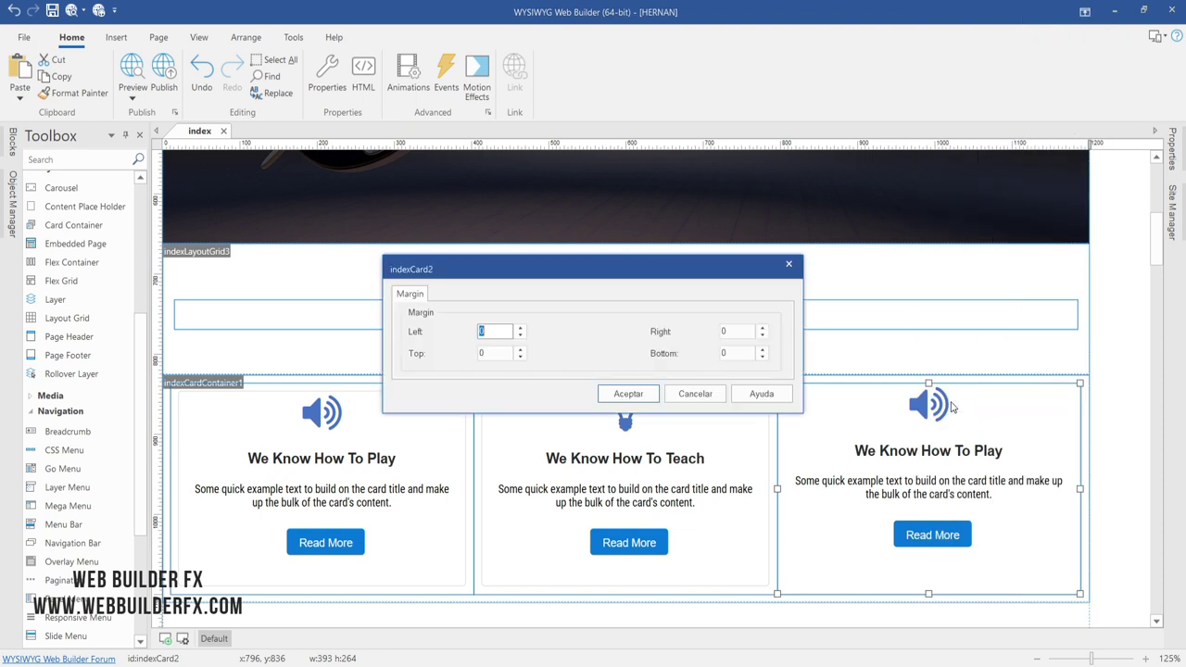
{"action": "type", "text": "10"}
{"action": "key", "text": "Tab"}
{"action": "type", "text": "10"}
{"action": "key", "text": "Tab"}
{"action": "type", "text": "10"}
{"action": "key", "text": "Tab"}
{"action": "type", "text": "10"}
{"action": "key", "text": "Return"}
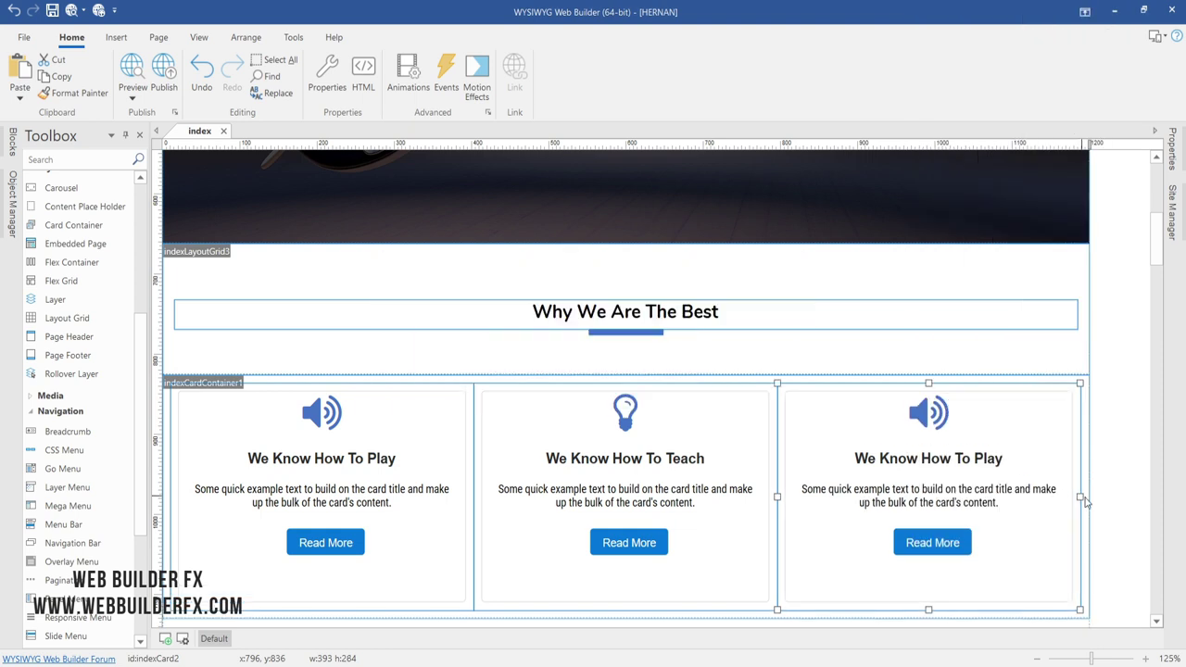
- Change the title text of the third card to "We Know Your Needs"
{"action": "double_click", "coordinate": [991, 466]}
{"action": "double_click", "coordinate": [522, 219]}
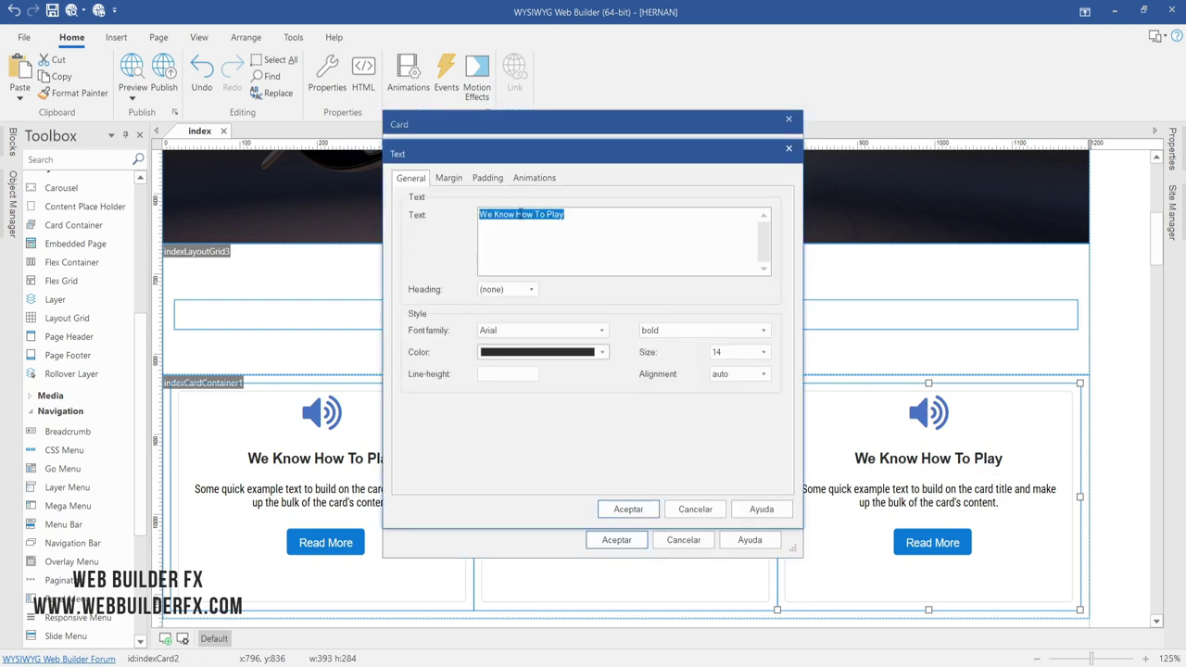
{"action": "left_click_drag", "start_coordinate": [517, 214], "coordinate": [645, 225]}
{"action": "type", "text": "Your"}
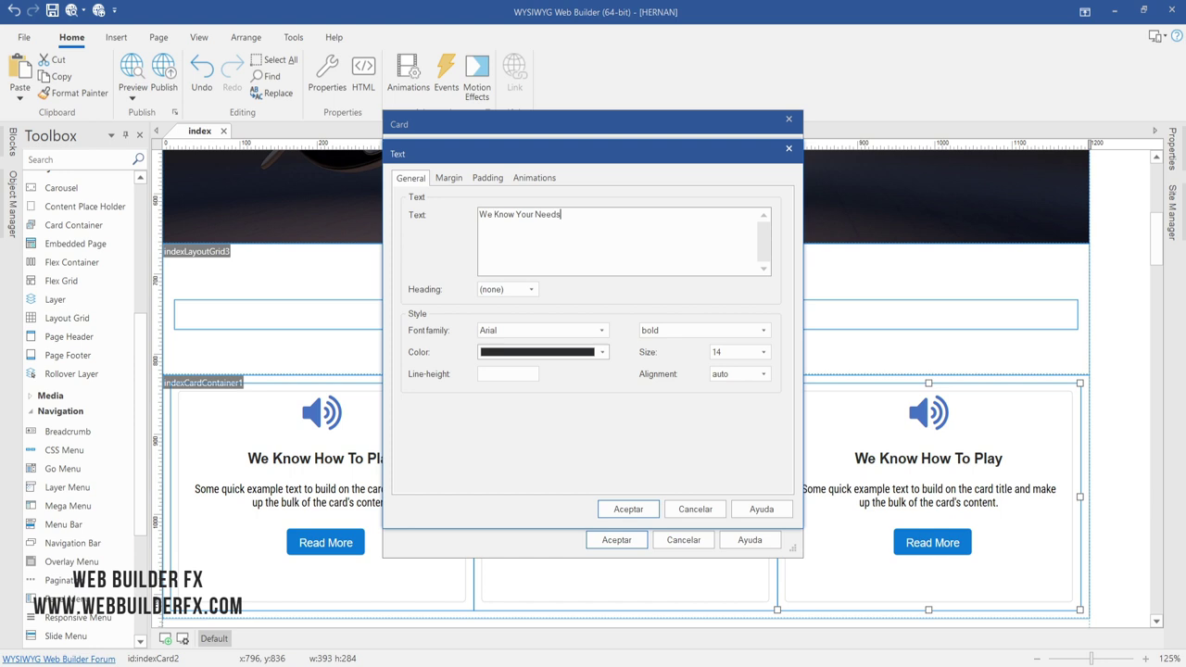
{"action": "left_click", "coordinate": [623, 511]}
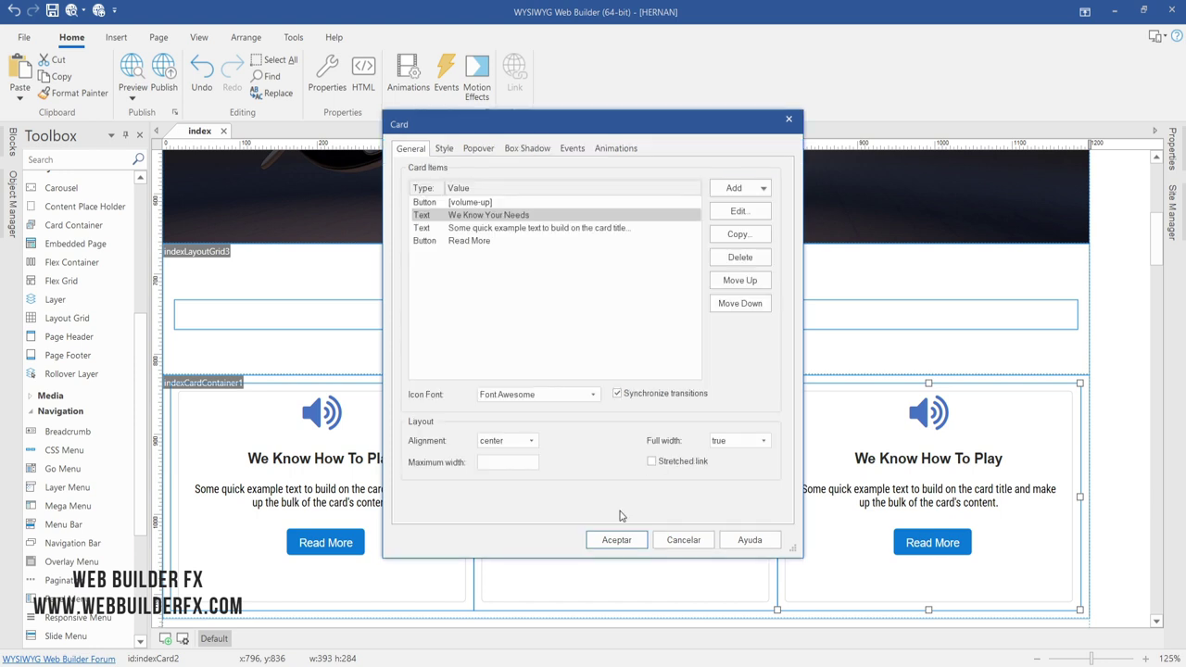
- Replace the third card's volume icon with the handshake-o icon and apply the card's changes
{"action": "double_click", "coordinate": [496, 202]}
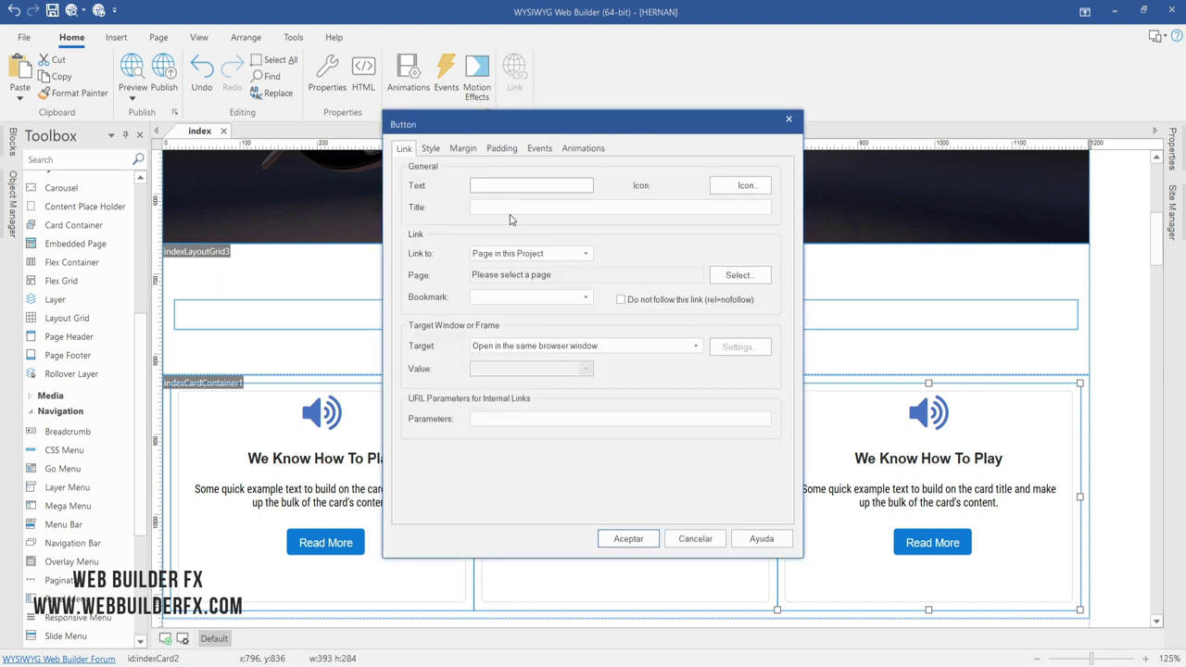
{"action": "left_click", "coordinate": [744, 186]}
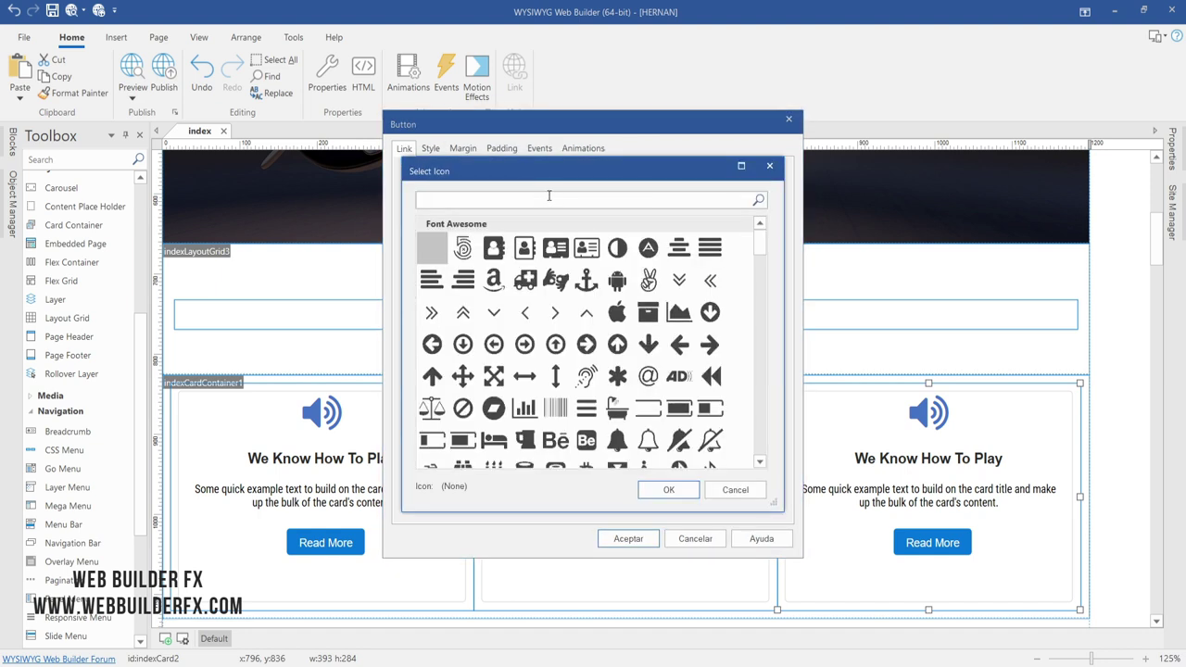
{"action": "type", "text": "hand"}
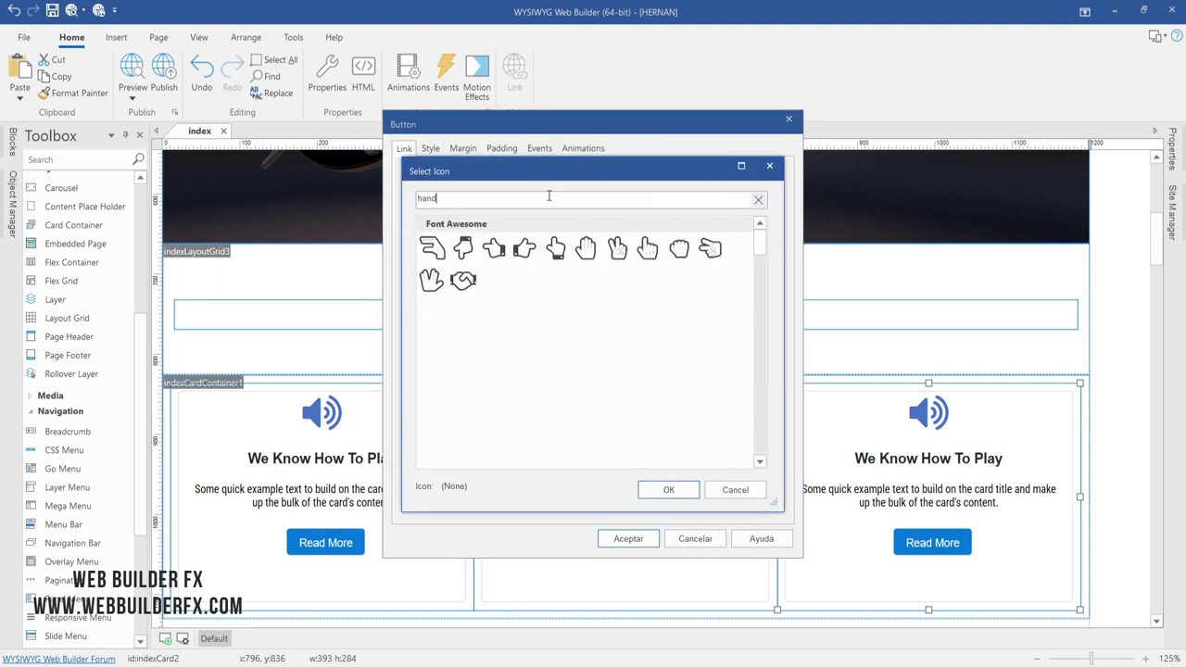
{"action": "left_click", "coordinate": [463, 281]}
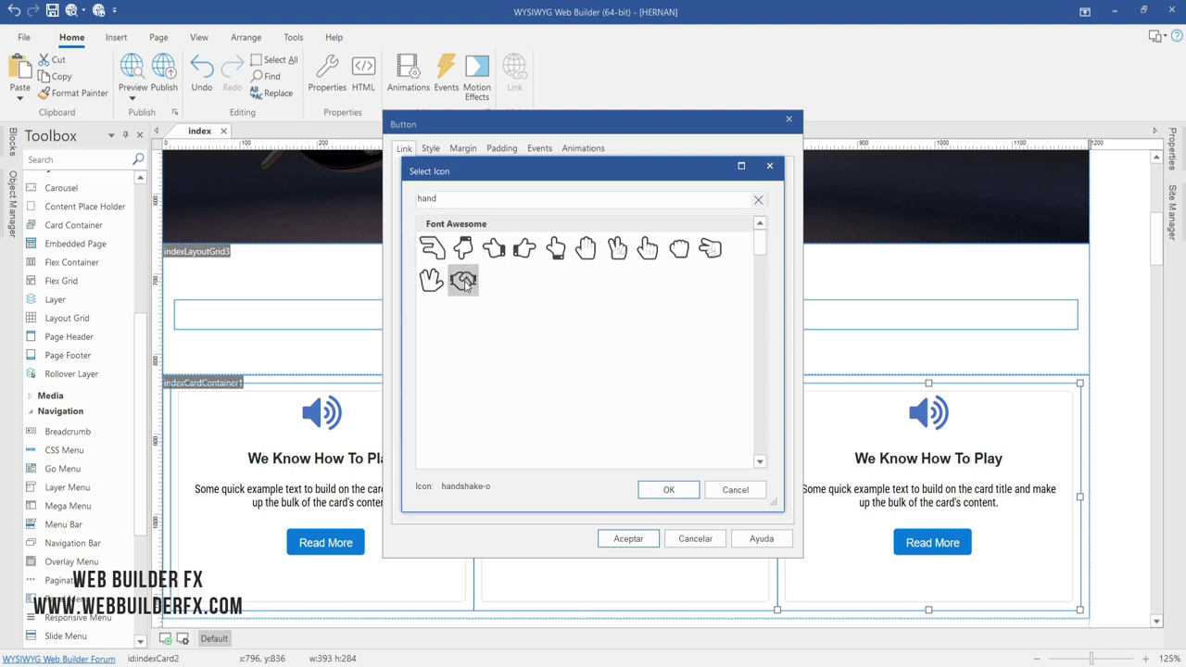
{"action": "left_click", "coordinate": [664, 491]}
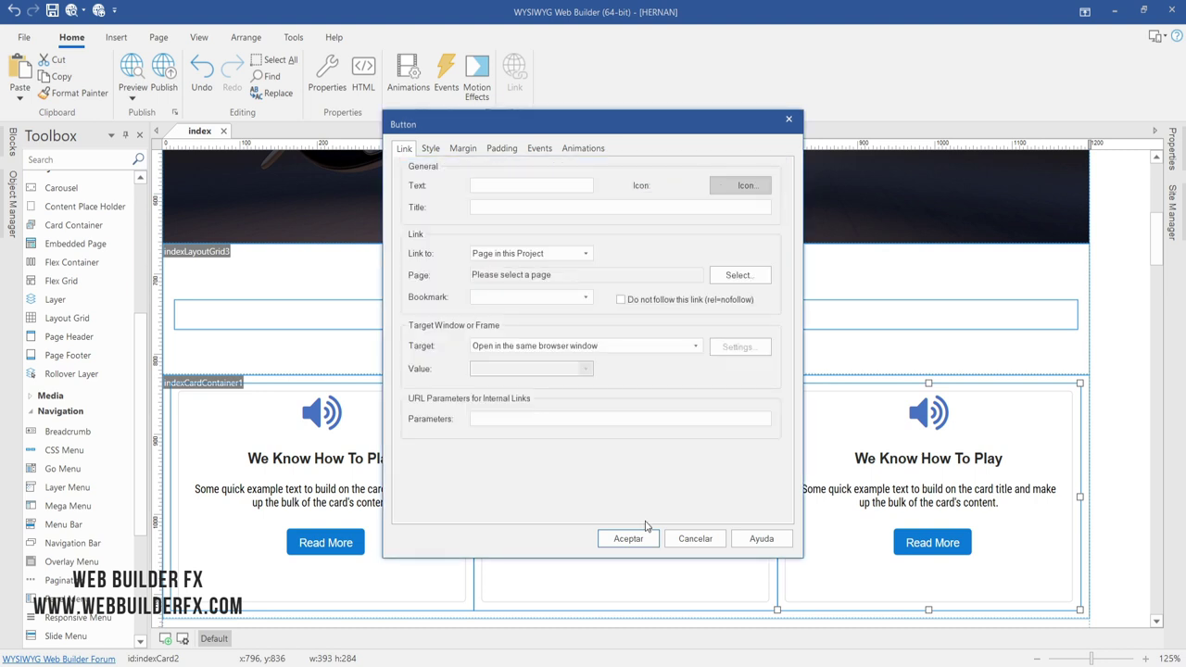
{"action": "left_click", "coordinate": [639, 539]}
{"action": "left_click", "coordinate": [638, 540]}
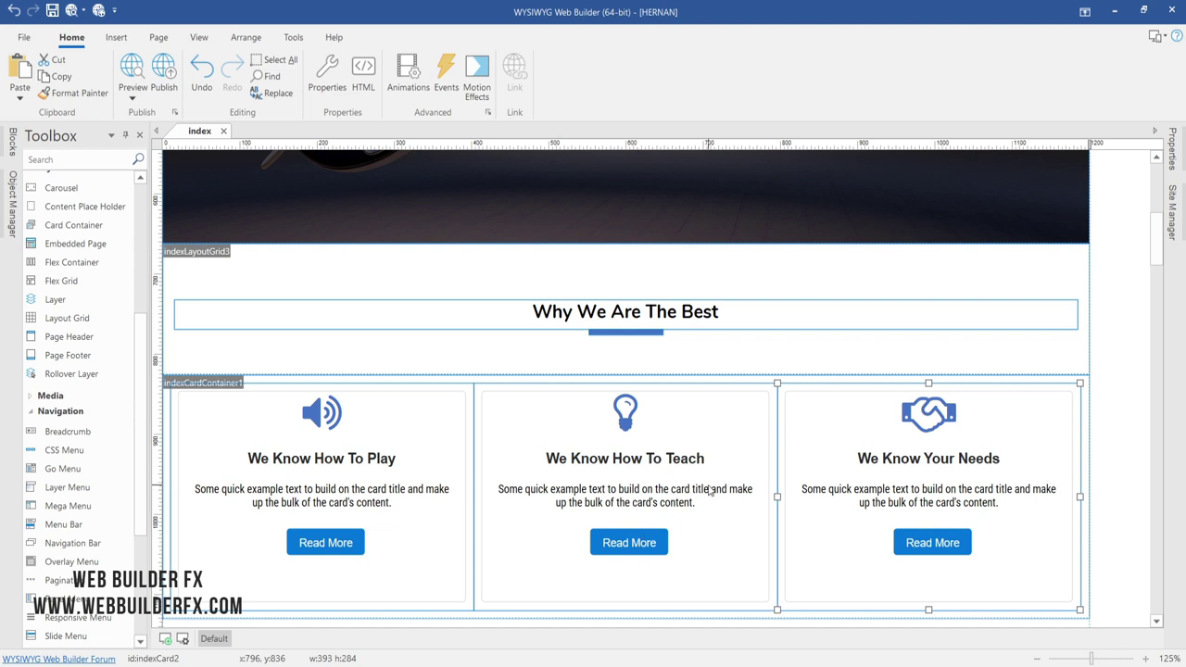
- Set the top and bottom padding of the card container holding the three cards to 30
{"action": "scroll", "coordinate": [710, 491], "scroll_direction": "down", "scroll_amount": 3}
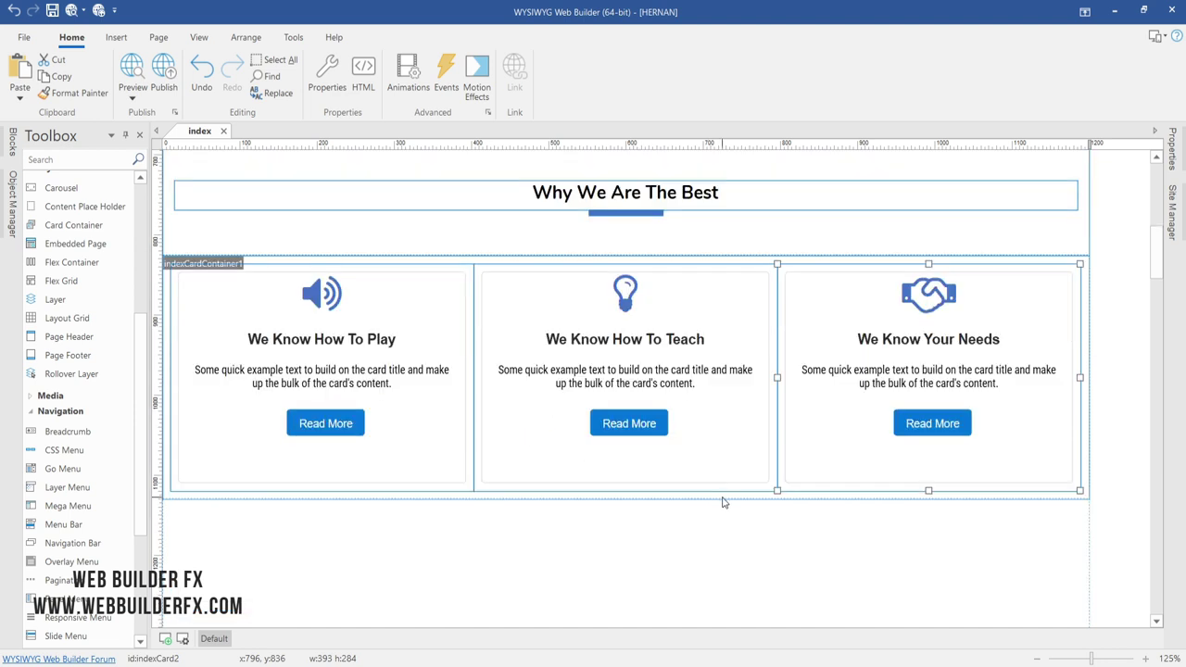
{"action": "left_click", "coordinate": [725, 500]}
{"action": "right_click", "coordinate": [721, 495]}
{"action": "left_click", "coordinate": [763, 425]}
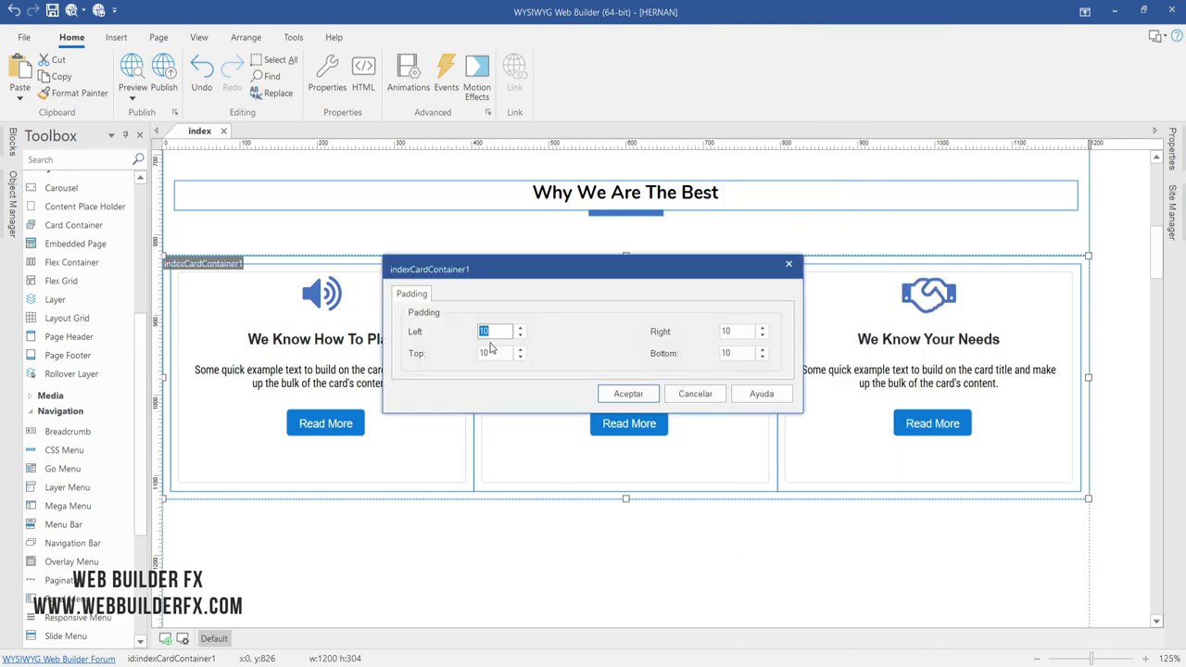
{"action": "key", "text": "Tab"}
{"action": "type", "text": "30"}
{"action": "key", "text": "Tab"}
{"action": "key", "text": "Tab"}
{"action": "key", "text": "Return"}
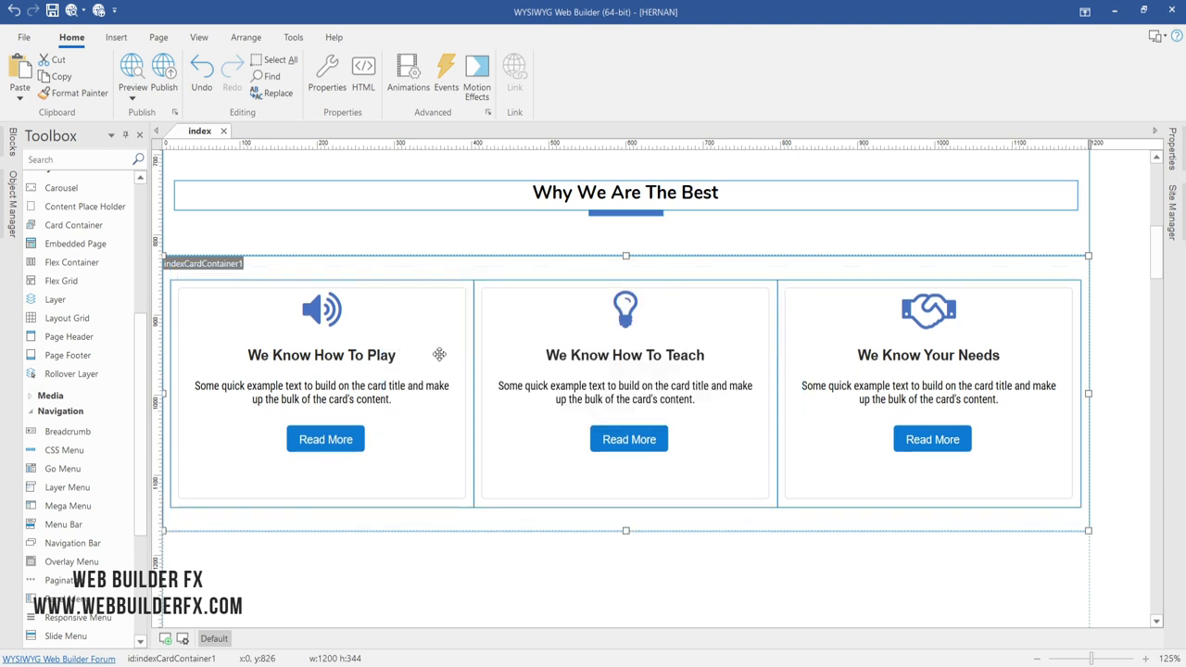
- Preview the page in the browser, check the row of cards under "Why We Are The Best", and close the preview
{"action": "left_click", "coordinate": [130, 69]}
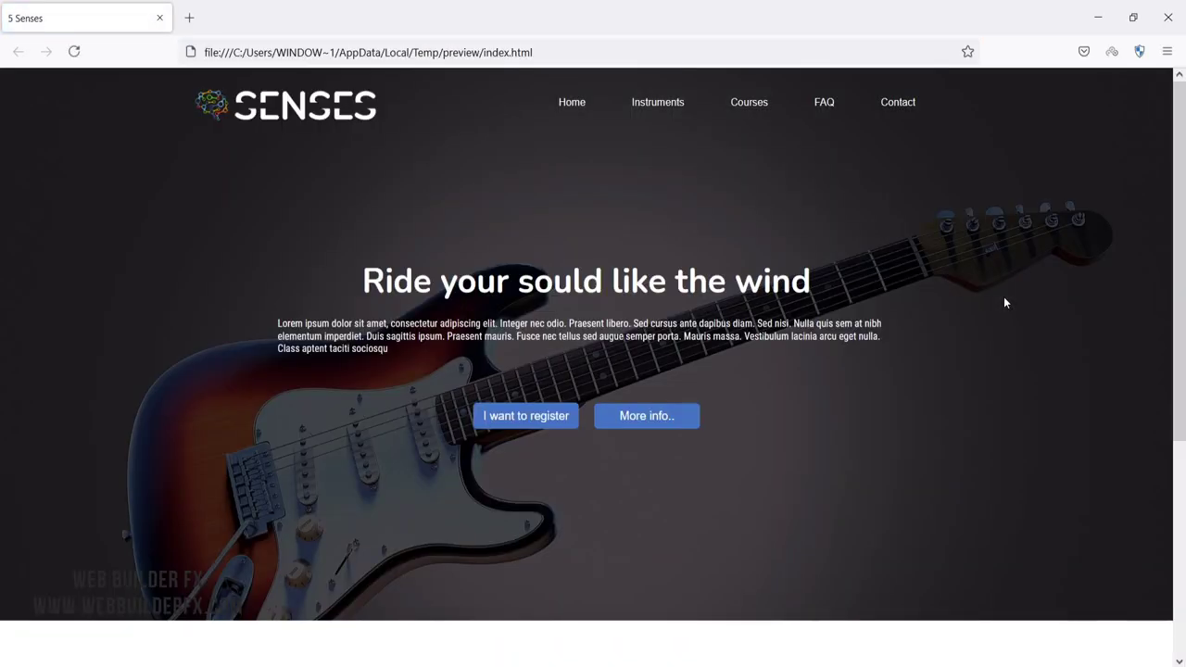
{"action": "scroll", "coordinate": [1005, 303], "scroll_direction": "down", "scroll_amount": 4}
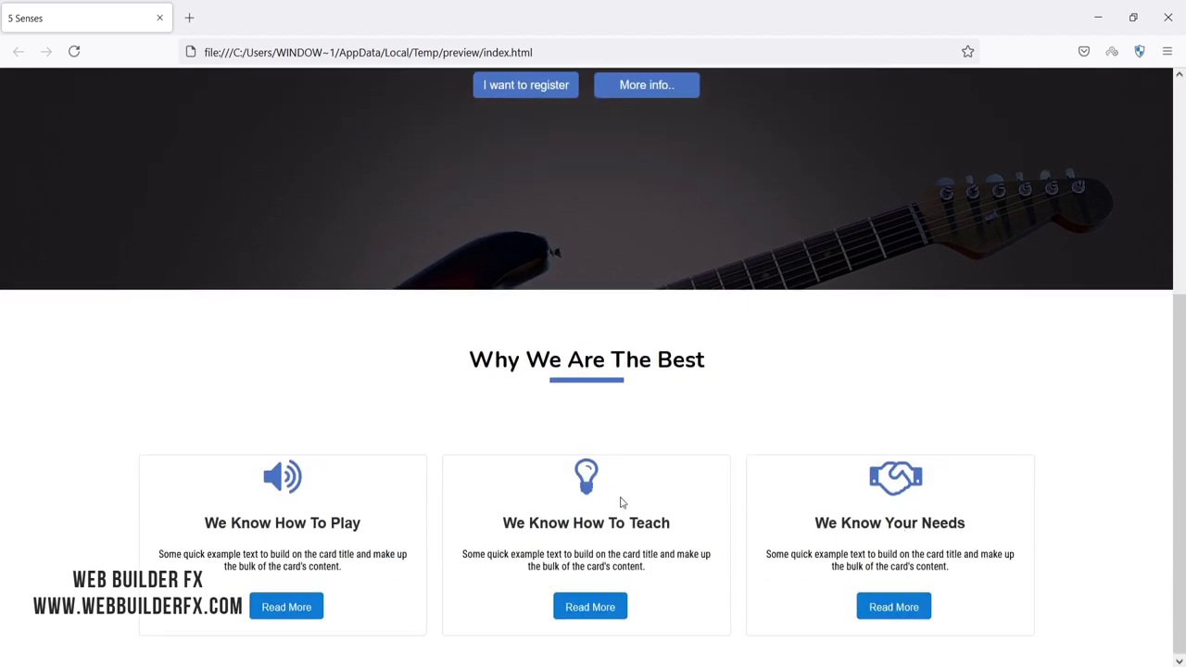
{"action": "left_click", "coordinate": [1167, 17]}
- Add a hover transition to the "We Know How To Play" card that changes its background-color to orange
{"action": "double_click", "coordinate": [426, 345]}
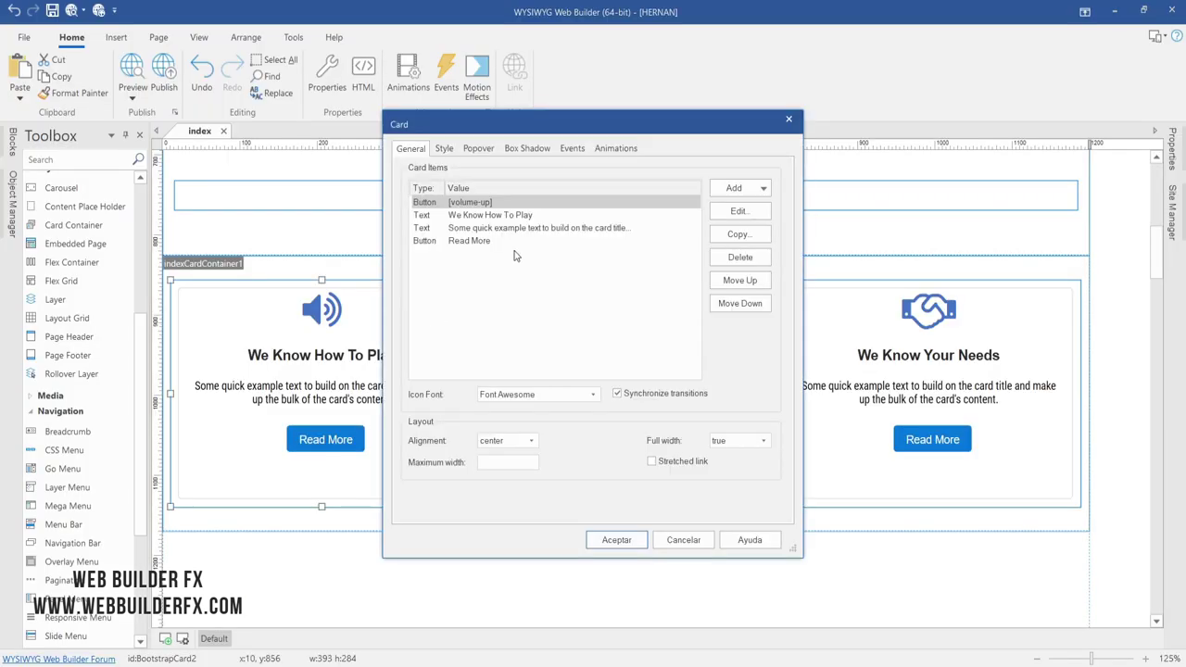
{"action": "left_click", "coordinate": [604, 148]}
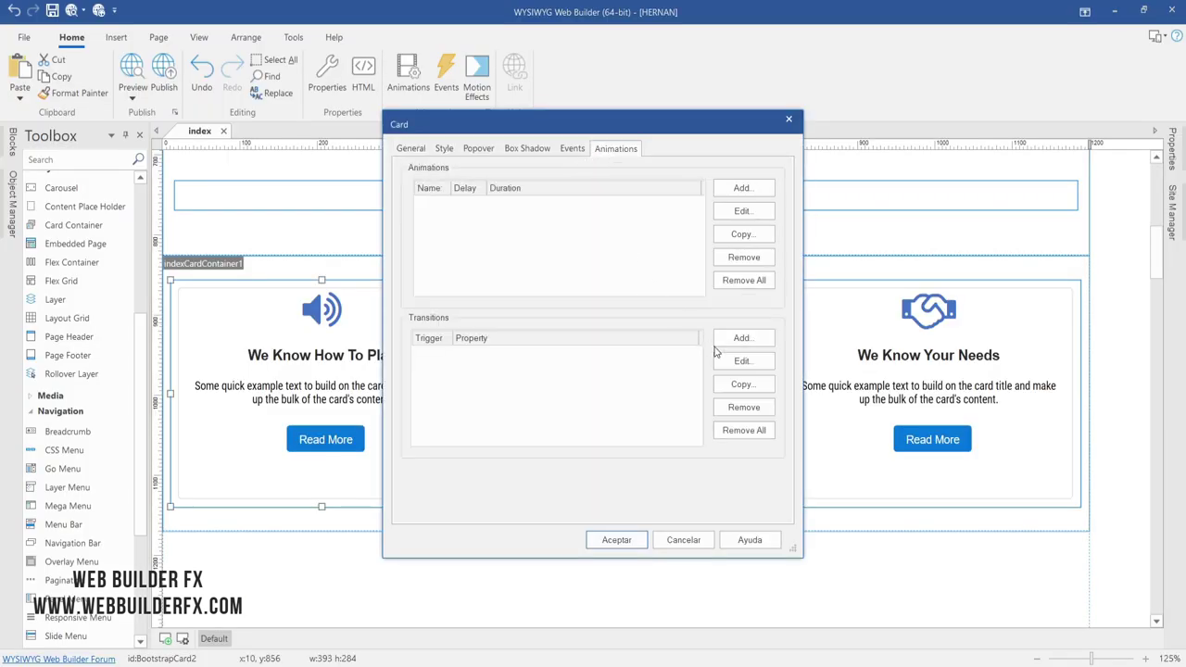
{"action": "left_click", "coordinate": [742, 338]}
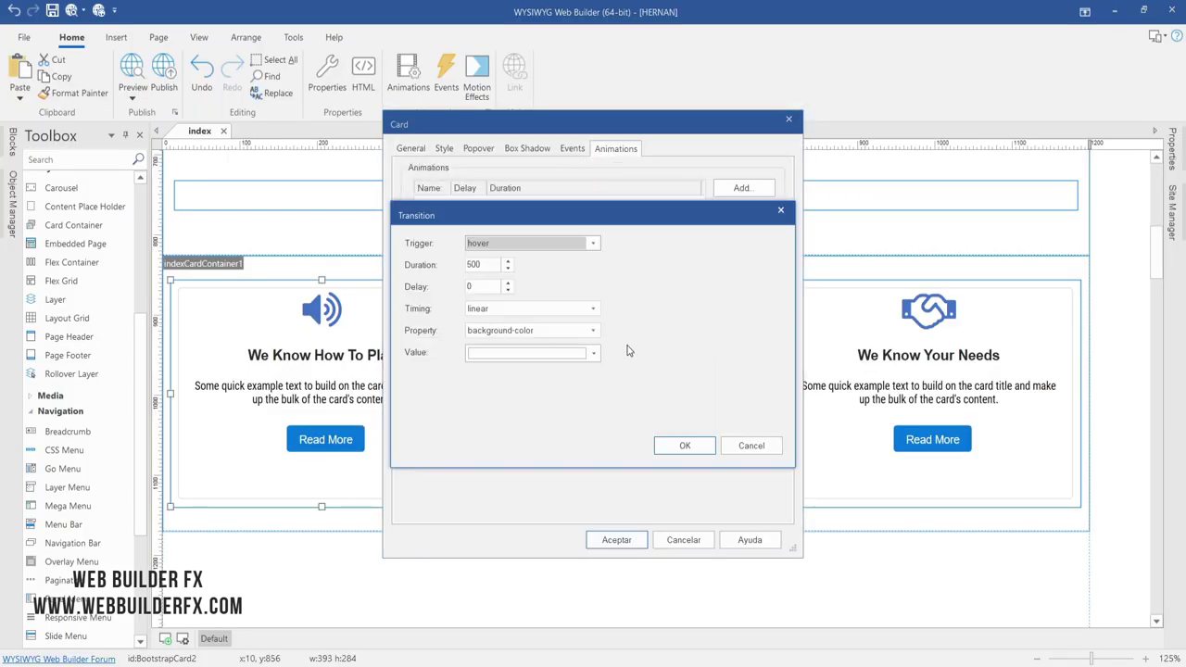
{"action": "left_click", "coordinate": [529, 356]}
{"action": "left_click", "coordinate": [539, 372]}
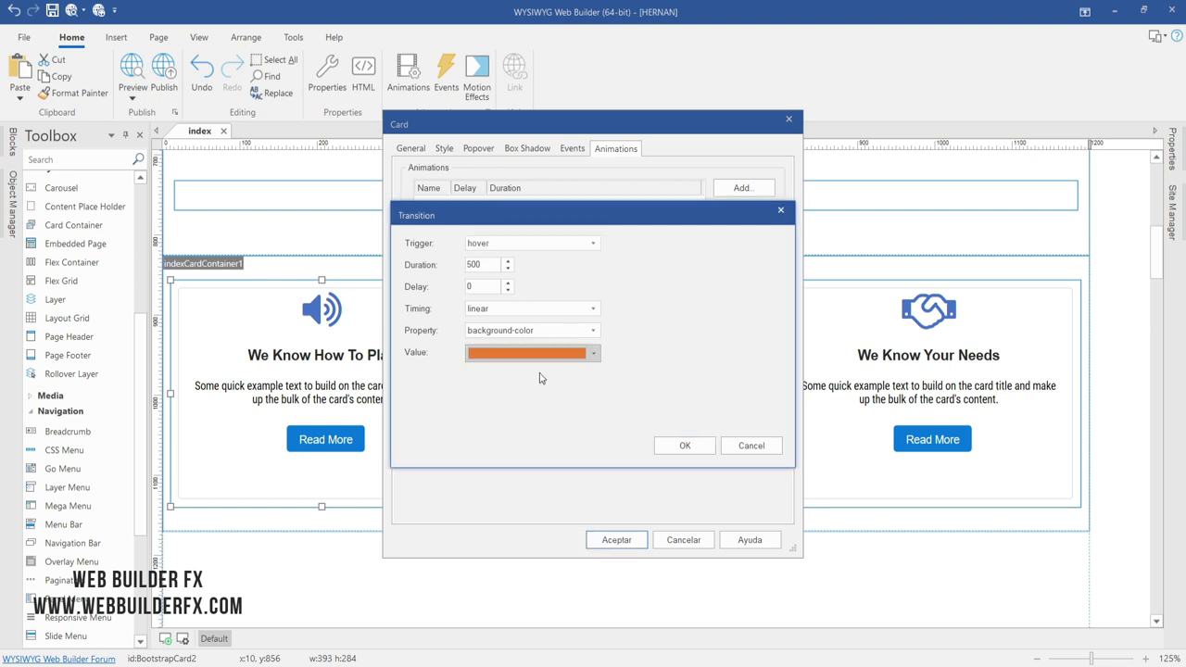
{"action": "left_click", "coordinate": [682, 447]}
{"action": "left_click", "coordinate": [617, 539]}
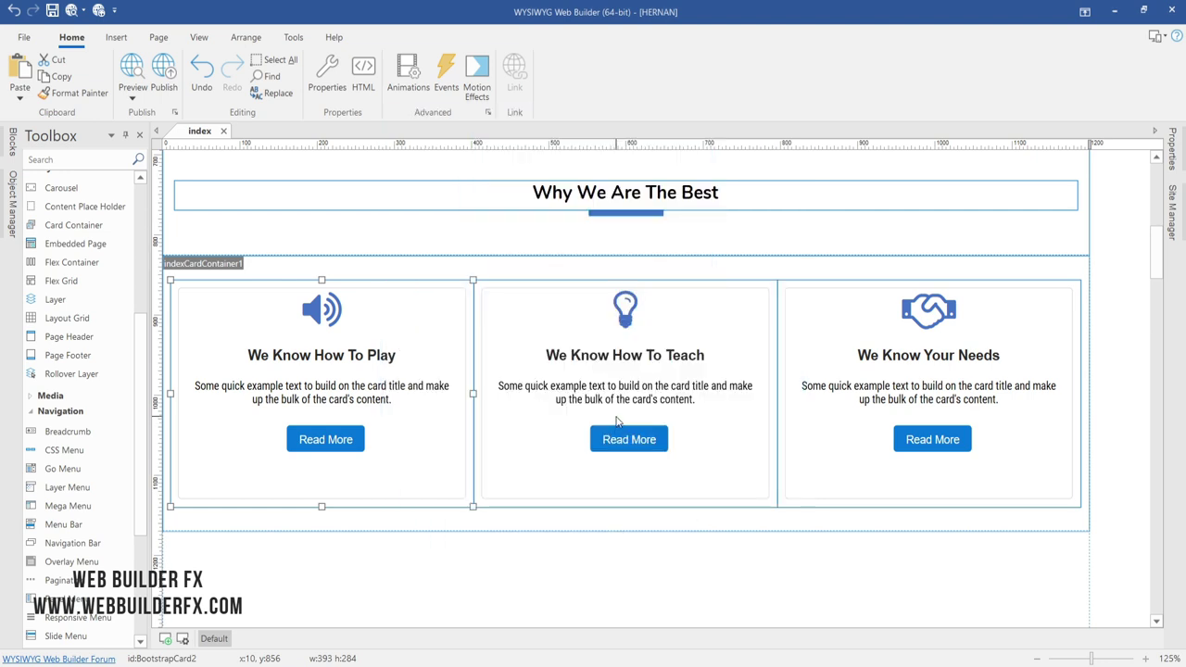
- Add a hover transition to the "We Know How To Teach" card that changes its background-color to orange
{"action": "double_click", "coordinate": [617, 417]}
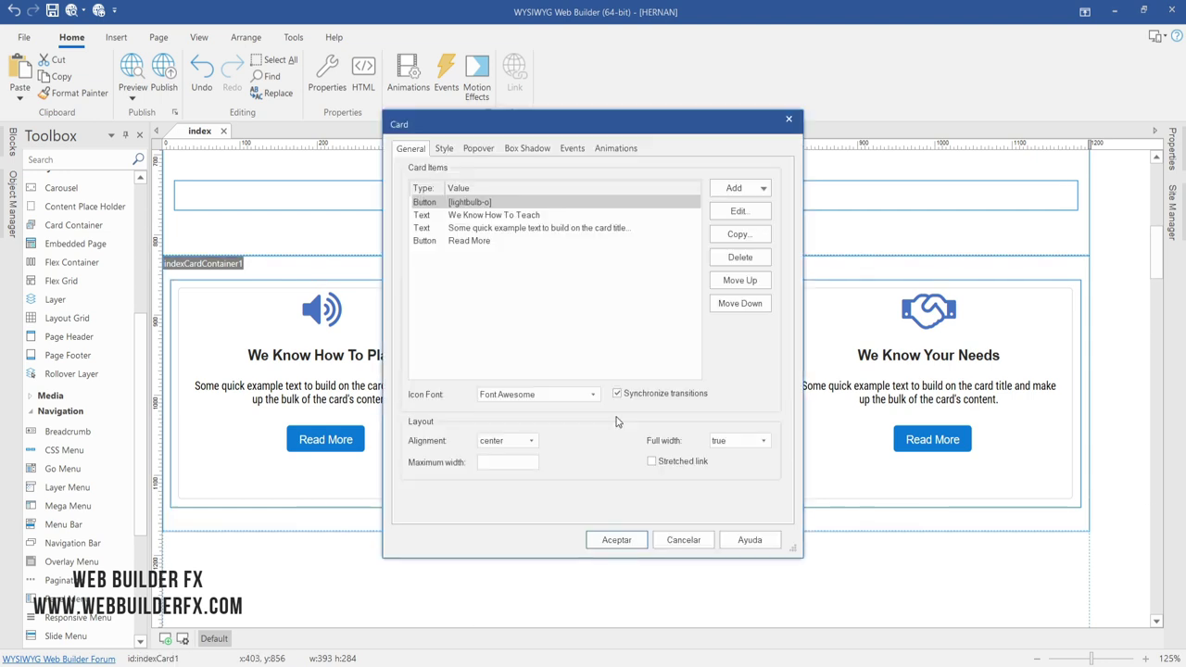
{"action": "left_click", "coordinate": [613, 151]}
{"action": "left_click", "coordinate": [742, 337]}
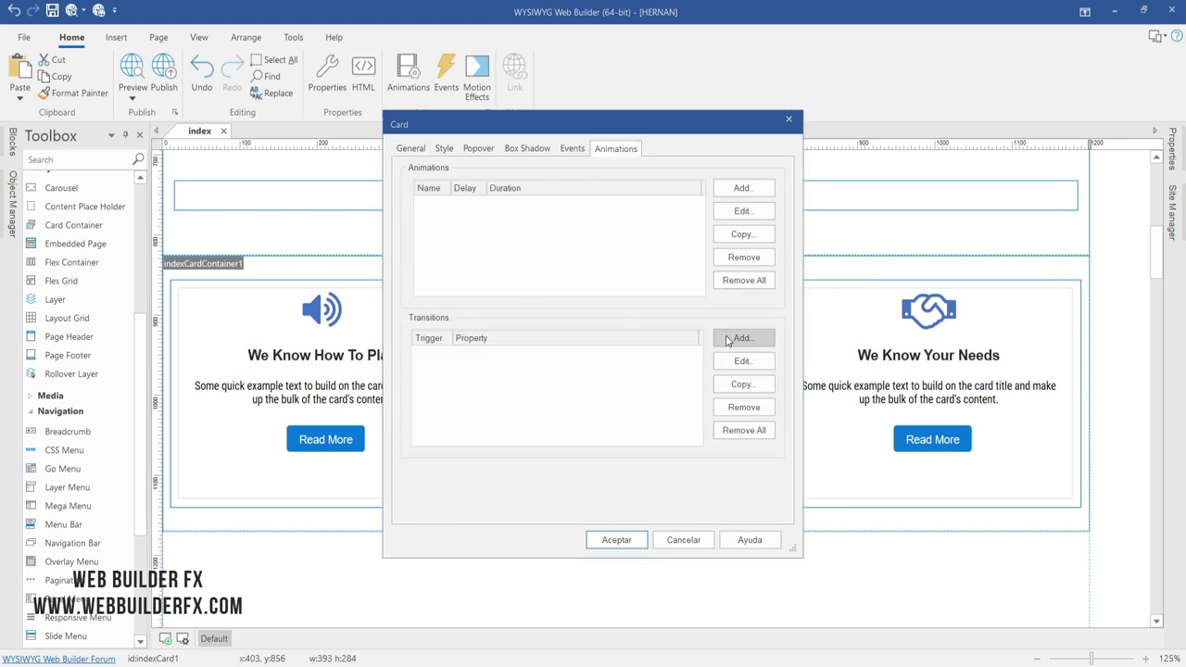
{"action": "left_click", "coordinate": [529, 356]}
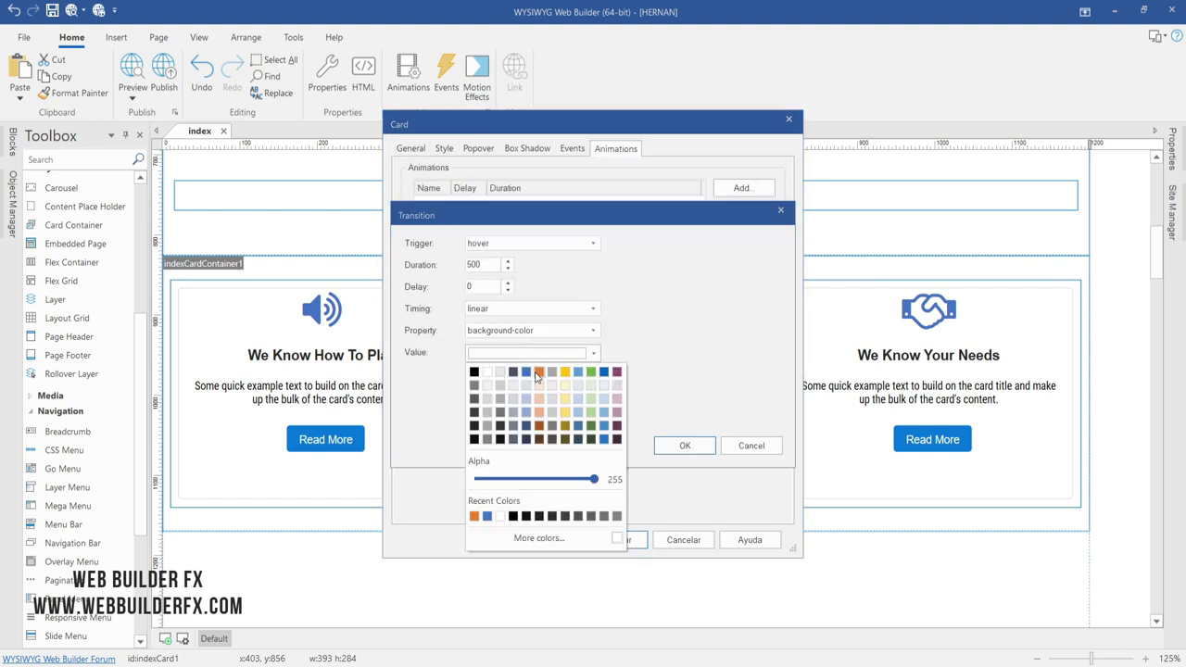
{"action": "left_click", "coordinate": [539, 378]}
{"action": "left_click", "coordinate": [682, 448]}
{"action": "left_click", "coordinate": [616, 539]}
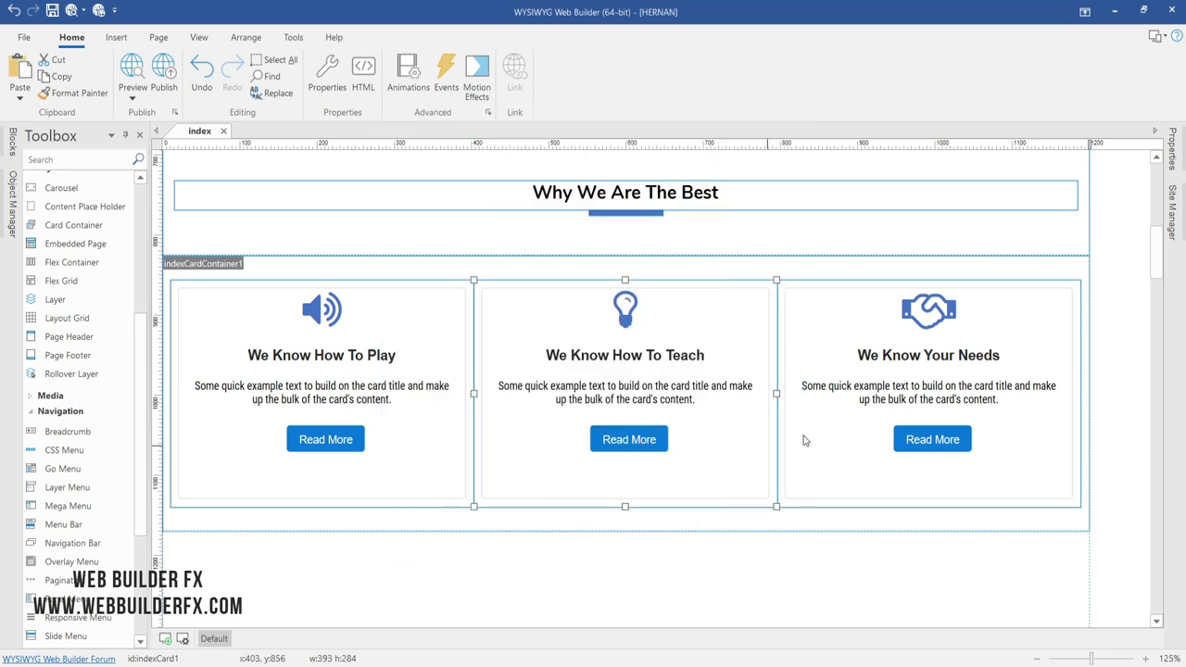
- Add a hover transition to the "We Know Your Needs" card that changes its background-color to orange
{"action": "double_click", "coordinate": [845, 414]}
{"action": "left_click", "coordinate": [616, 148]}
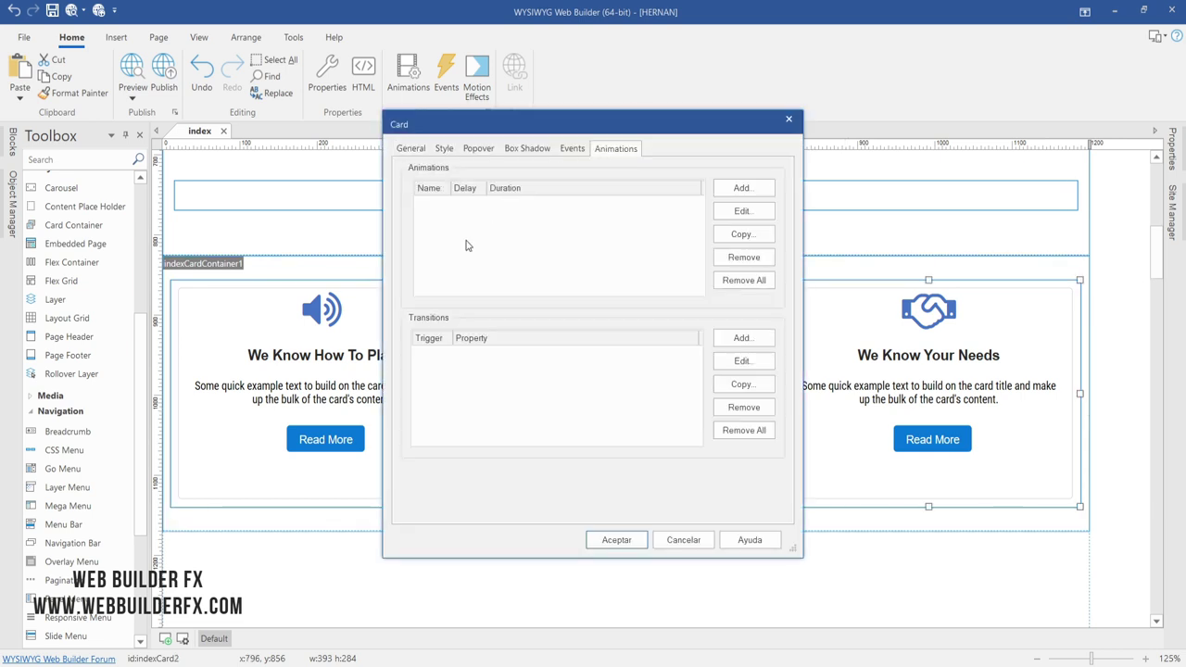
{"action": "left_click", "coordinate": [742, 338]}
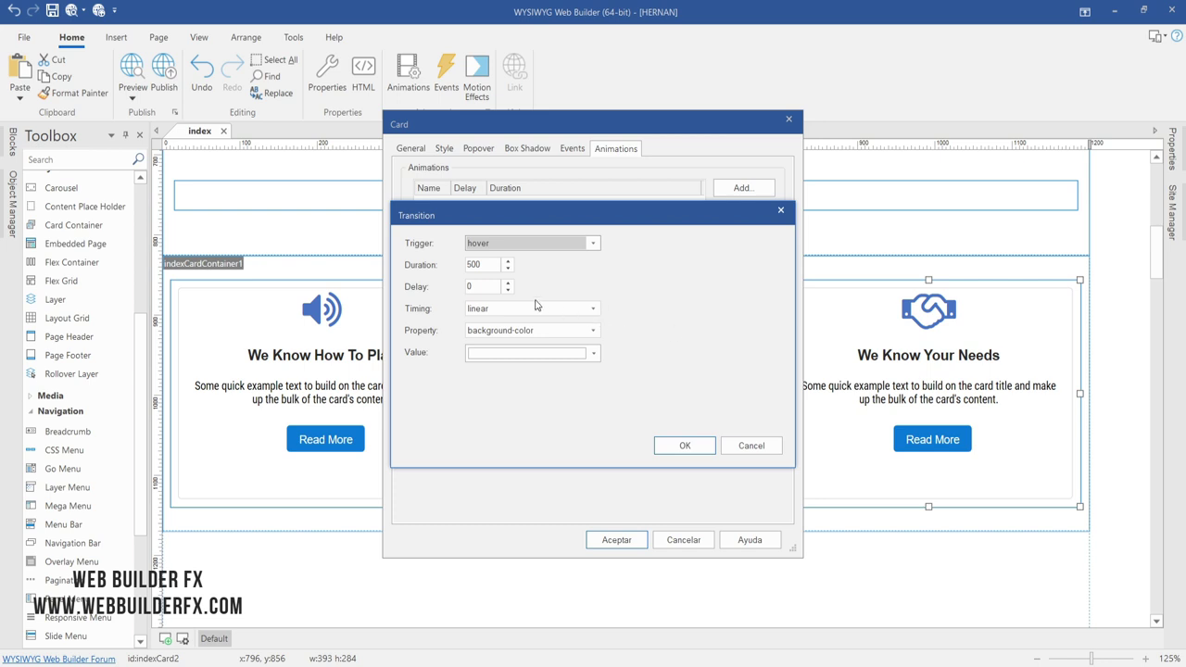
{"action": "left_click", "coordinate": [505, 353]}
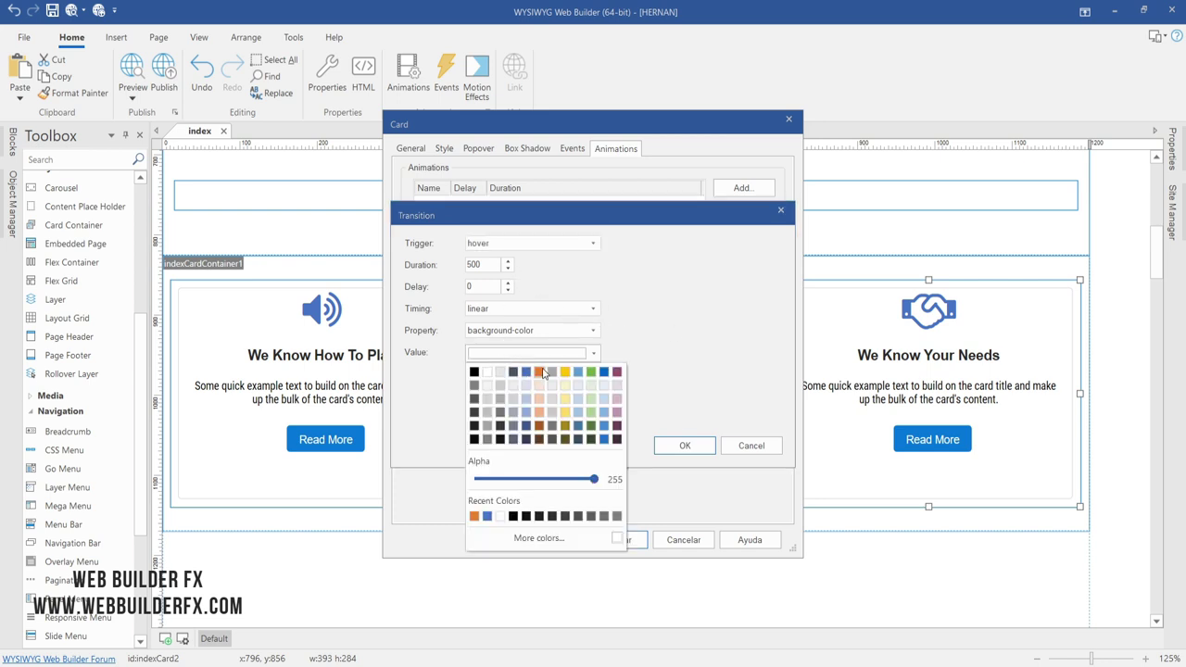
{"action": "left_click", "coordinate": [543, 372]}
{"action": "left_click", "coordinate": [684, 446]}
{"action": "left_click", "coordinate": [616, 539]}
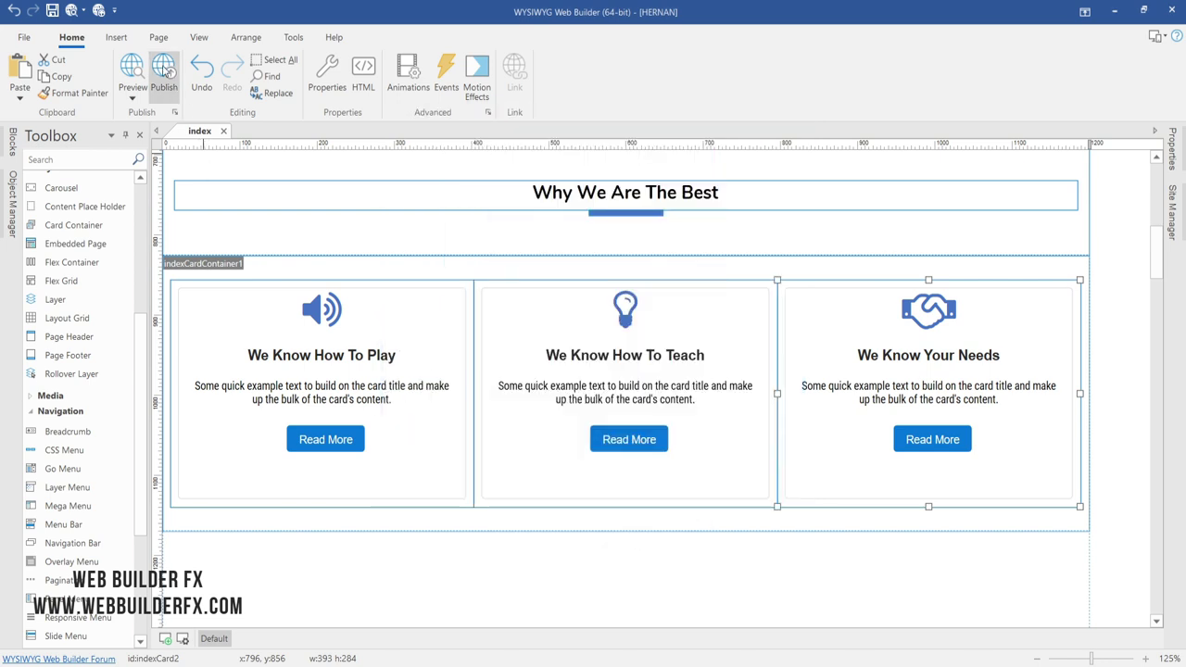
- Preview the page in the browser, check the hover effect on the three cards, and close the preview
{"action": "left_click", "coordinate": [135, 66]}
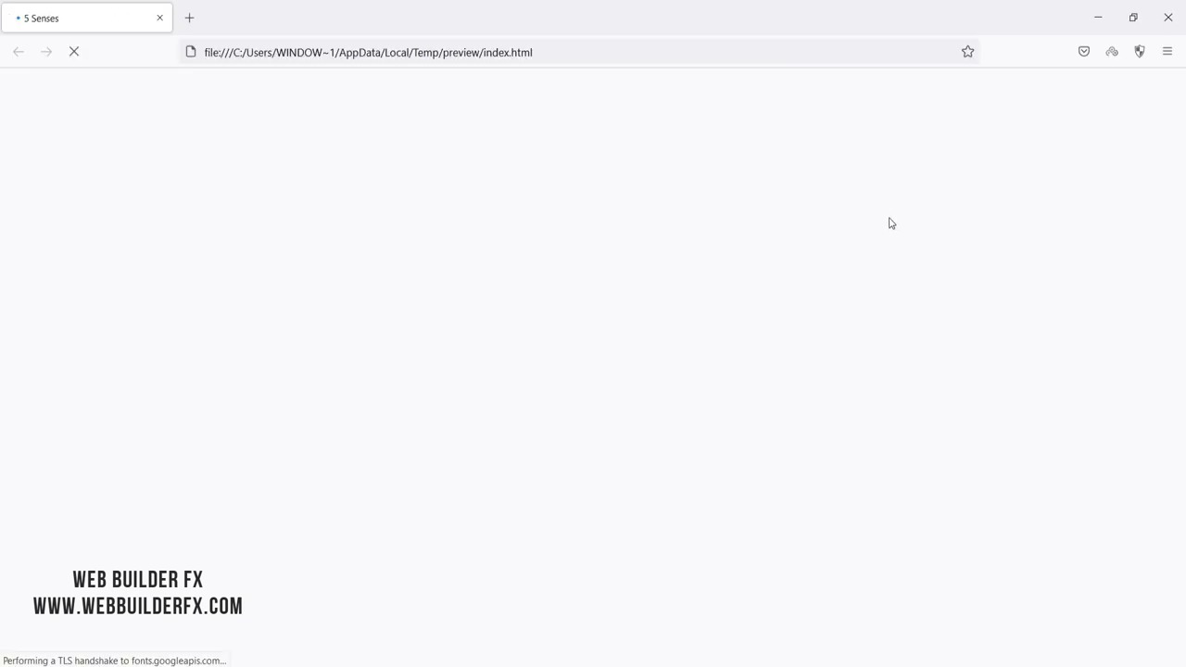
{"action": "scroll", "coordinate": [894, 263], "scroll_direction": "down", "scroll_amount": 5}
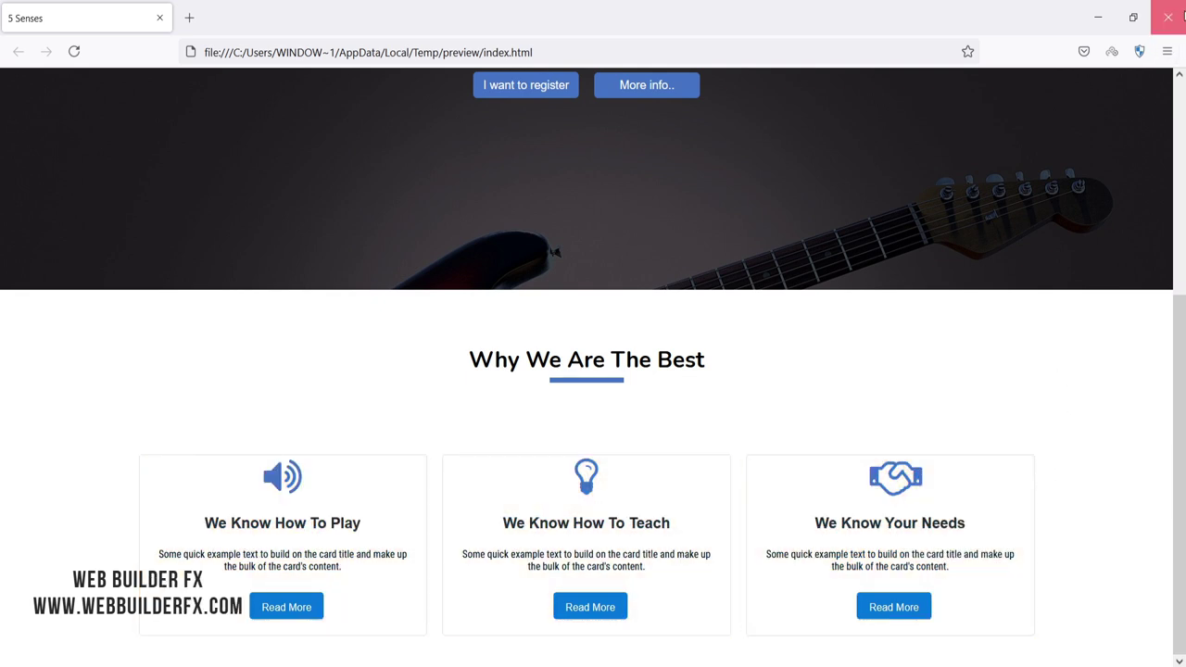
{"action": "left_click", "coordinate": [1169, 17]}
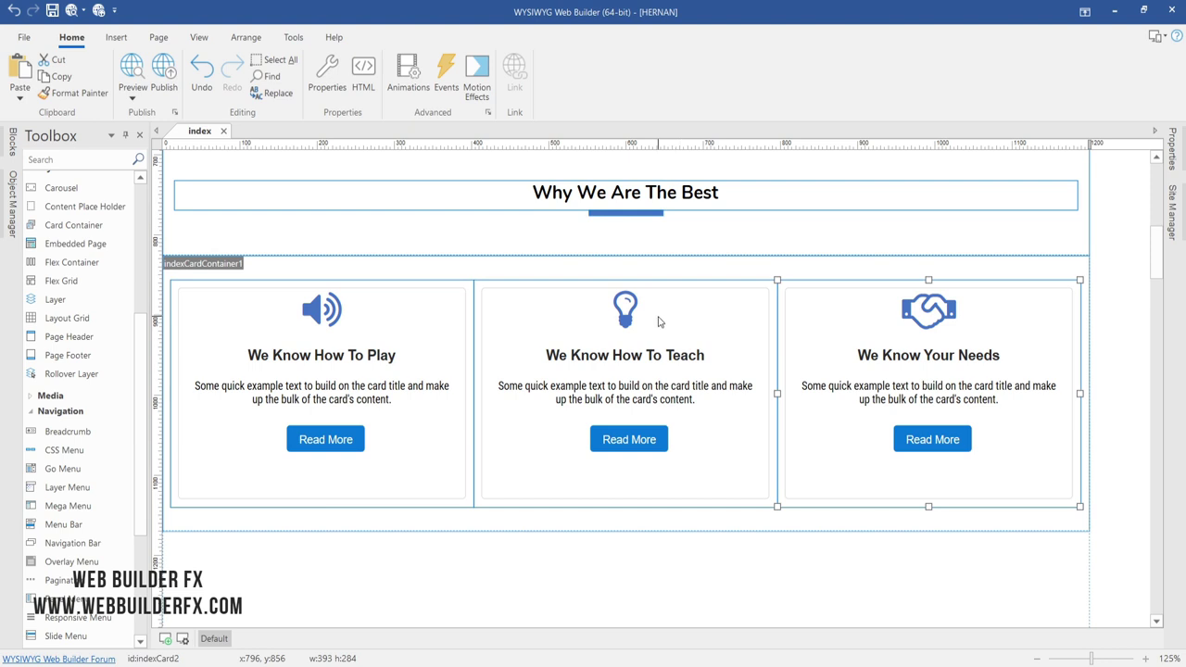
- Duplicate the layout grid containing the "Why We Are The Best" heading and place the copy below the card container
{"action": "left_click", "coordinate": [1062, 217]}
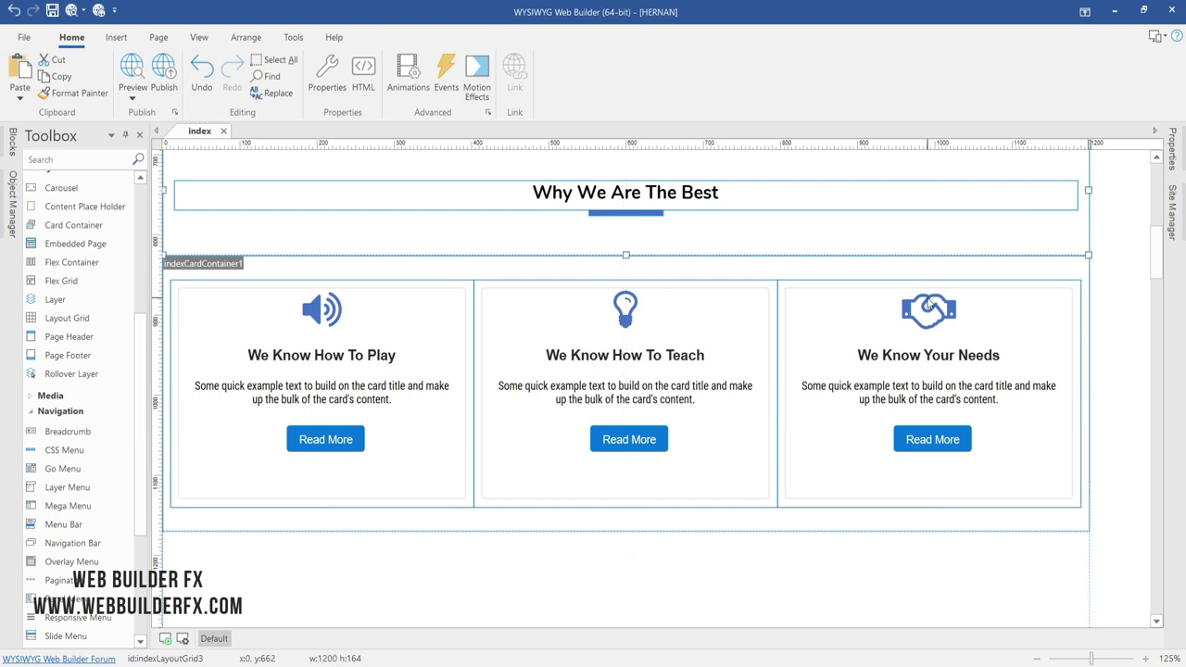
{"action": "key", "text": "ctrl+v"}
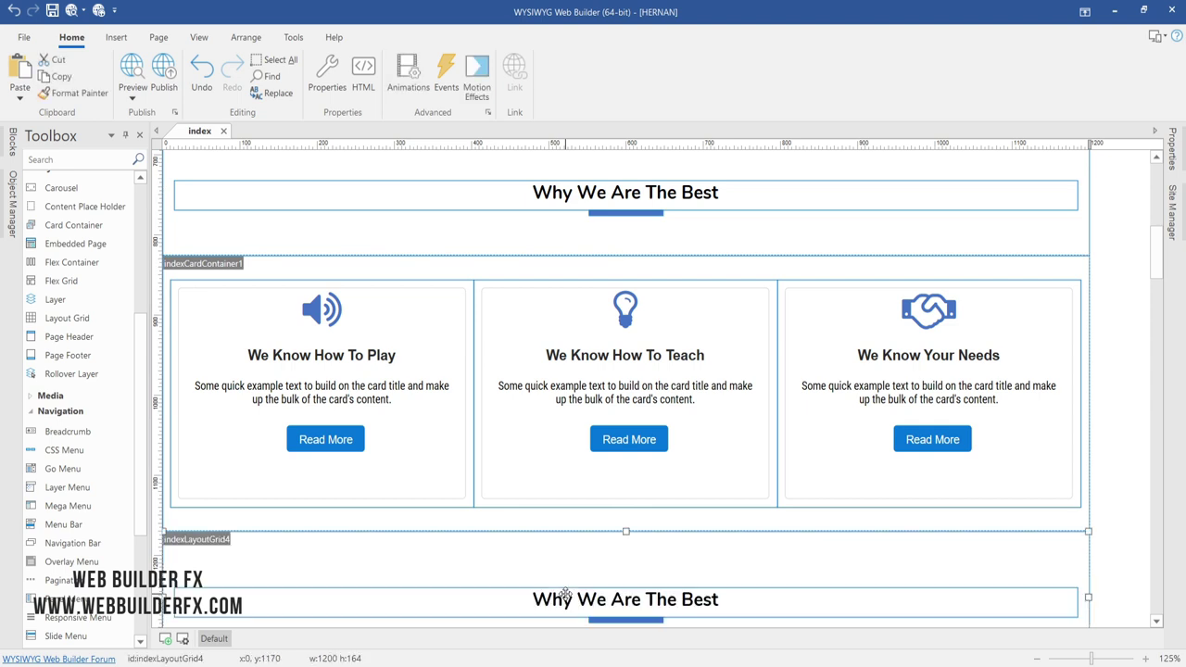
{"action": "scroll", "coordinate": [566, 593], "scroll_direction": "down", "scroll_amount": 3}
- Change the heading text in the duplicated layout grid to "What We Offer"
{"action": "left_click", "coordinate": [591, 238]}
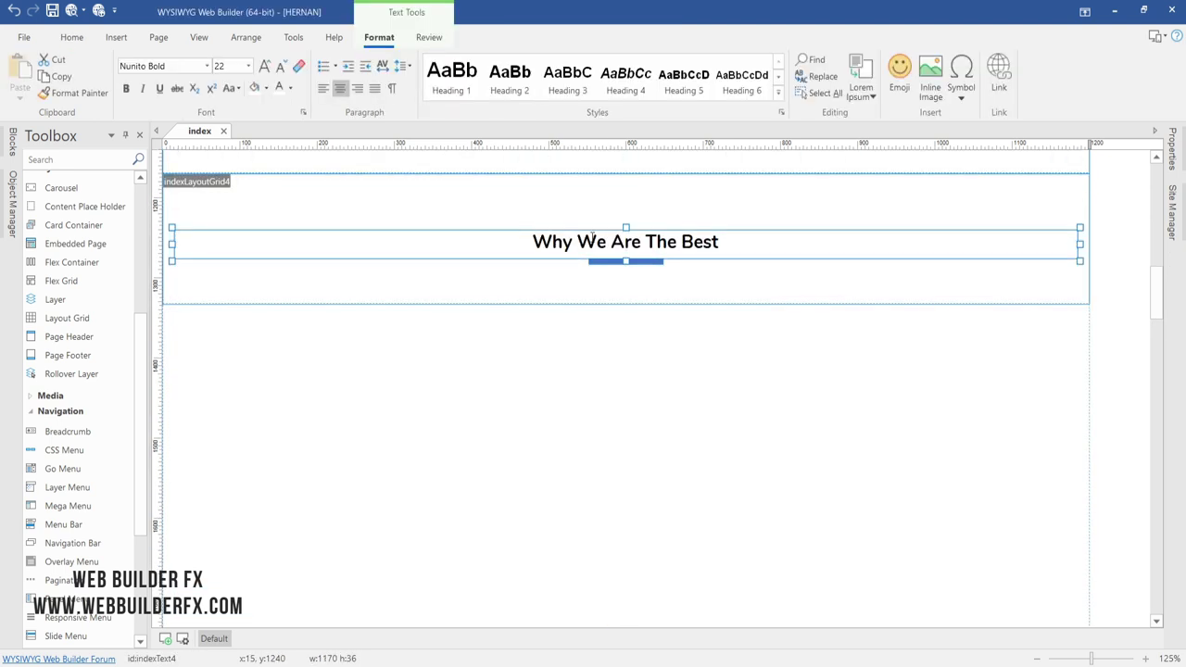
{"action": "left_click_drag", "start_coordinate": [726, 241], "coordinate": [510, 221]}
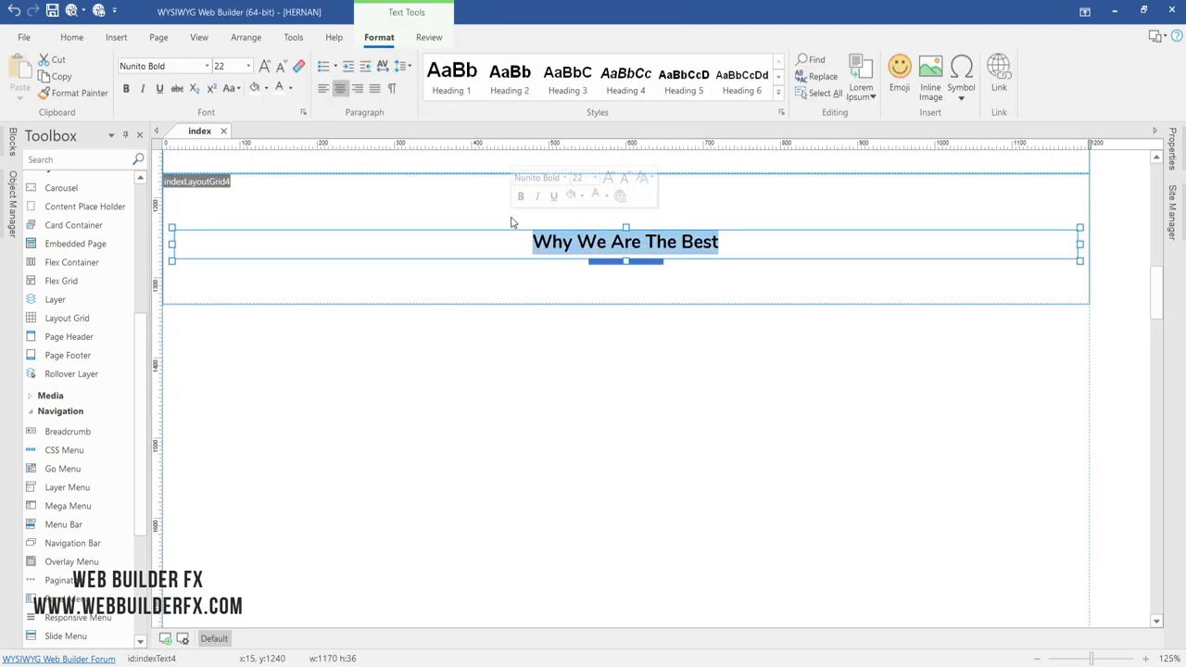
{"action": "type", "text": "Wha"}
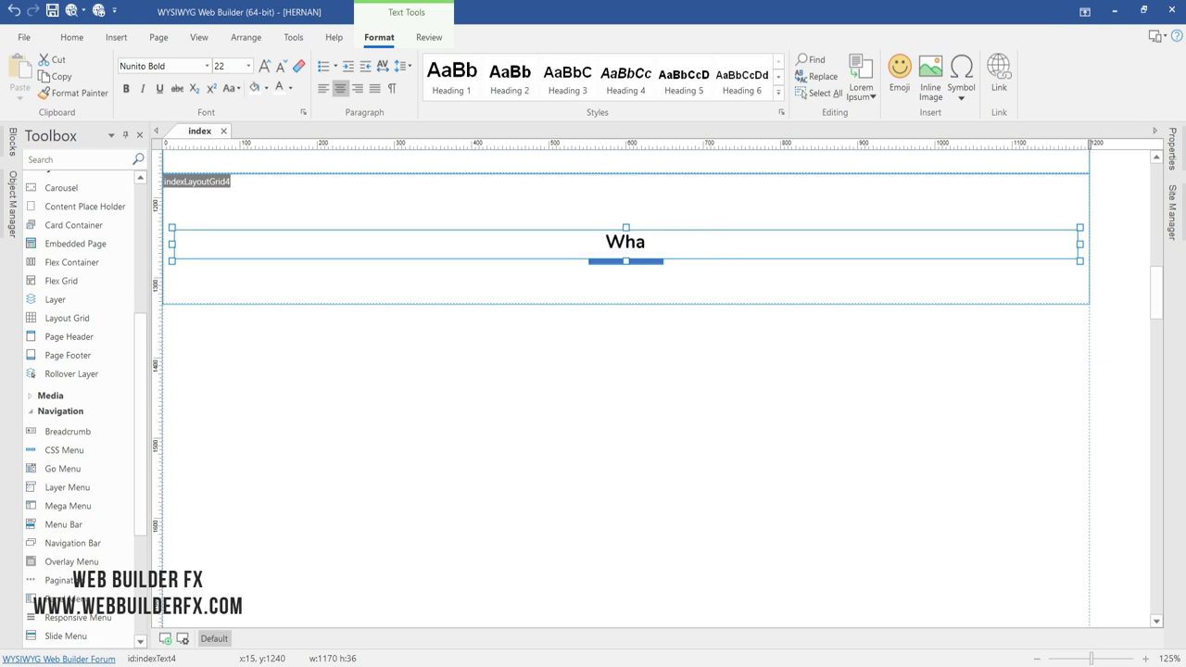
{"action": "type", "text": "t We Offer"}
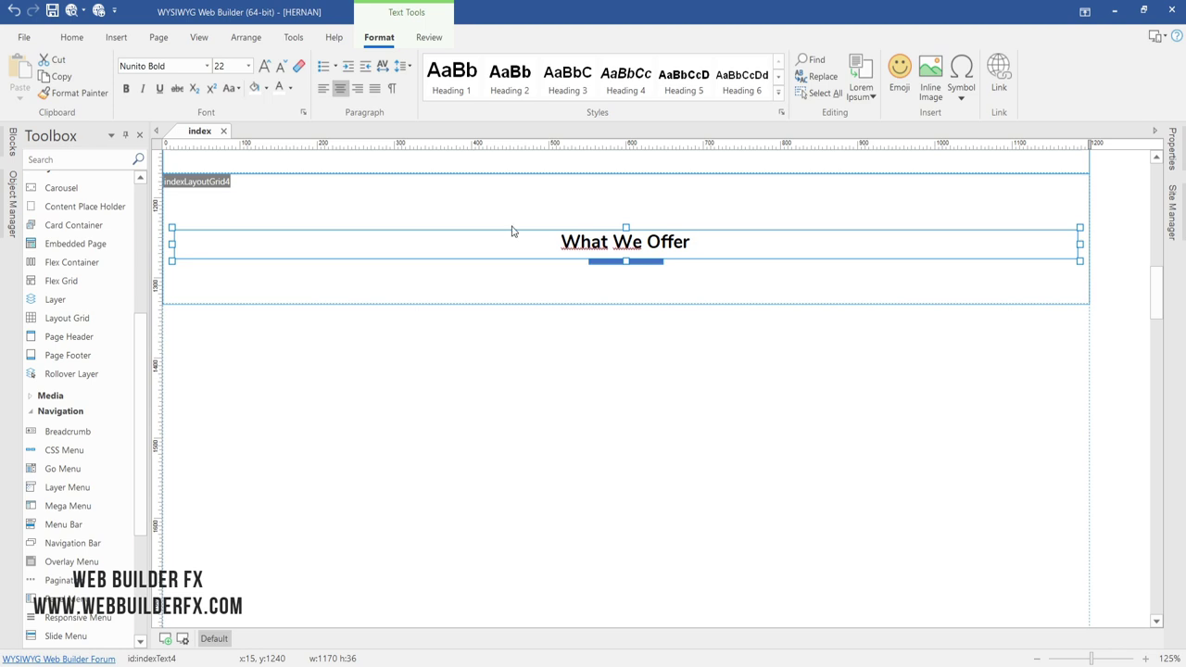
{"action": "left_click", "coordinate": [523, 292]}
- Set the font size of the "What We Offer" heading to 28
{"action": "left_click", "coordinate": [577, 241]}
{"action": "double_click", "coordinate": [577, 241]}
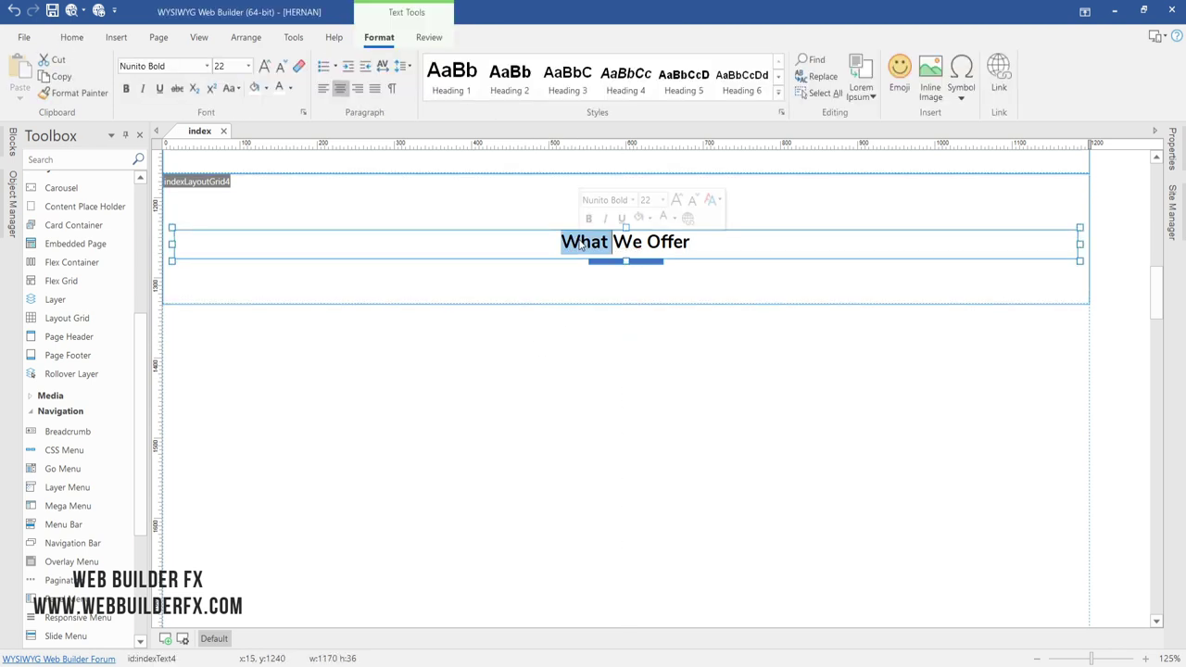
{"action": "key", "text": "ctrl+a"}
{"action": "left_click", "coordinate": [246, 69]}
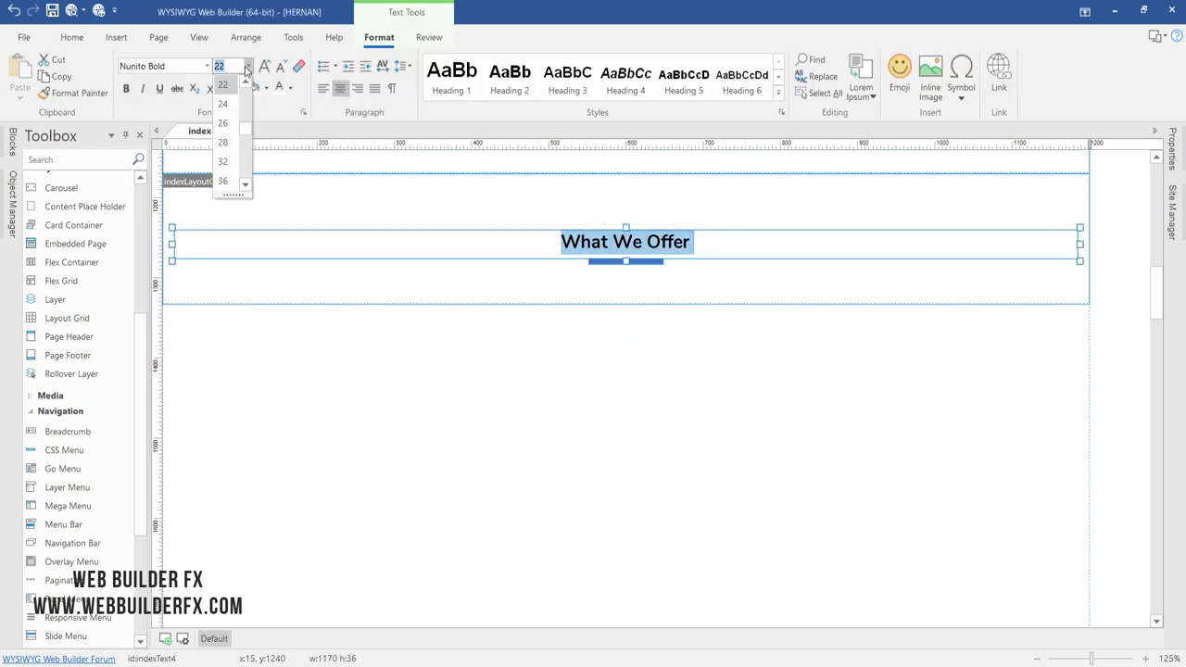
{"action": "left_click", "coordinate": [222, 142]}
{"action": "left_click", "coordinate": [489, 432]}
- Set the font size of the "Why We Are The Best" heading to 28
{"action": "scroll", "coordinate": [517, 367], "scroll_direction": "up", "scroll_amount": 5}
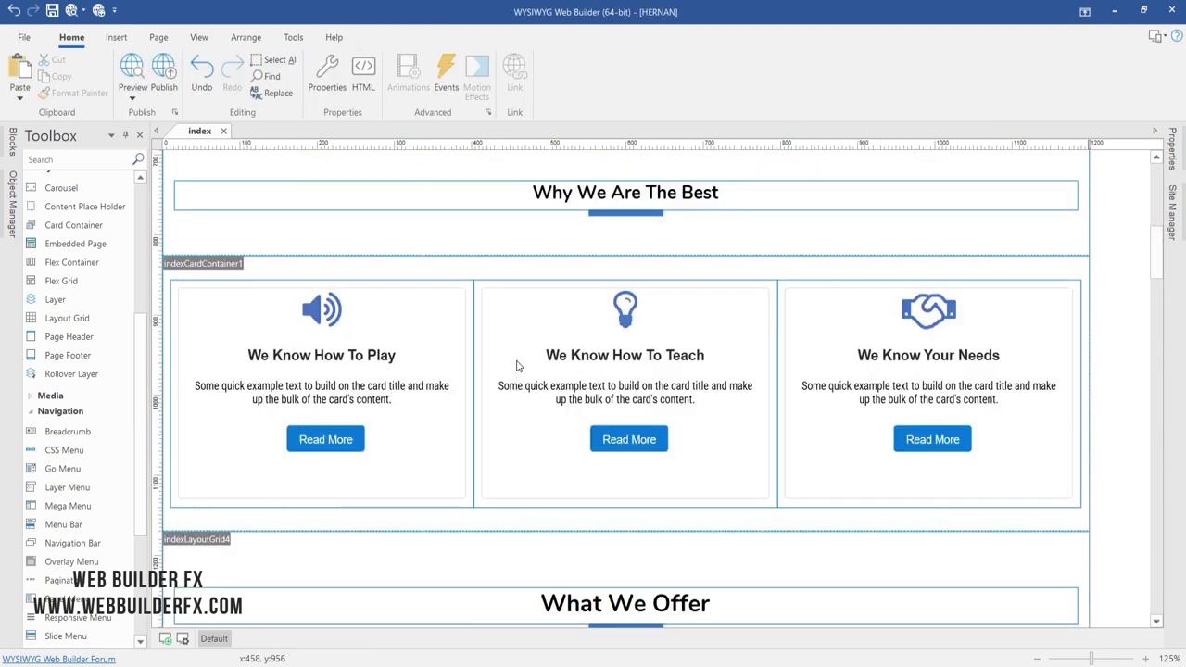
{"action": "double_click", "coordinate": [598, 299]}
{"action": "triple_click", "coordinate": [608, 311]}
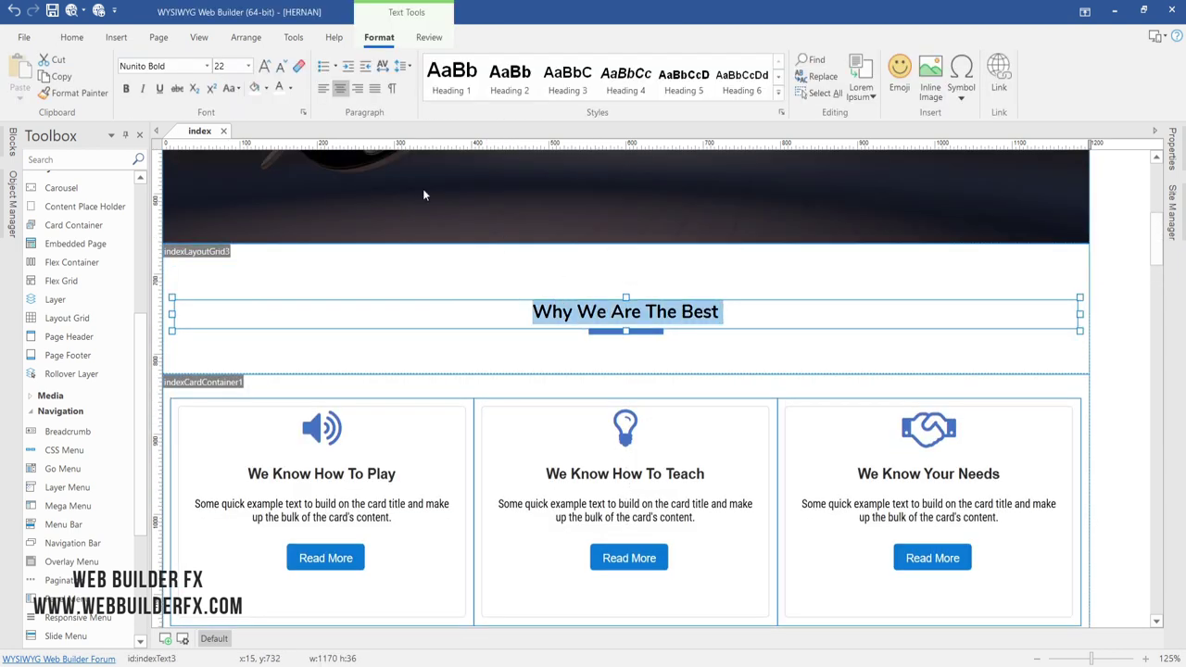
{"action": "left_click", "coordinate": [247, 66]}
{"action": "left_click", "coordinate": [230, 130]}
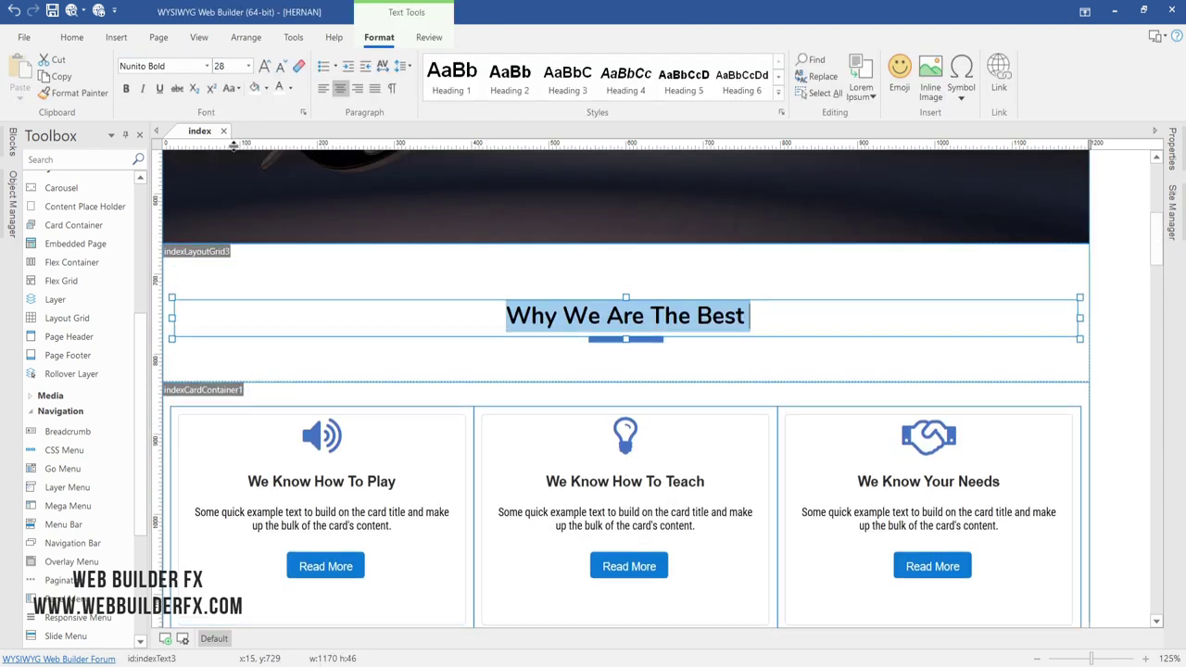
{"action": "left_click", "coordinate": [1098, 367]}
- Copy the card container with the three cards and paste it below the "What We Offer" heading
{"action": "scroll", "coordinate": [1063, 386], "scroll_direction": "down", "scroll_amount": 3}
{"action": "scroll", "coordinate": [1063, 386], "scroll_direction": "down", "scroll_amount": 2}
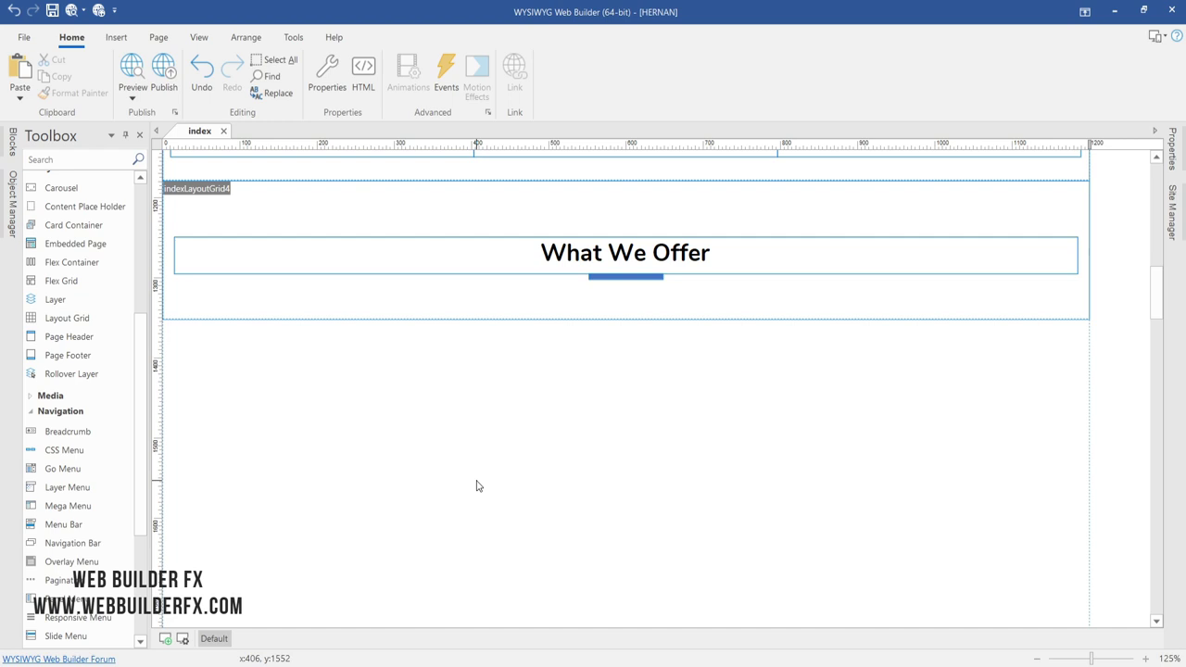
{"action": "scroll", "coordinate": [611, 461], "scroll_direction": "up", "scroll_amount": 6}
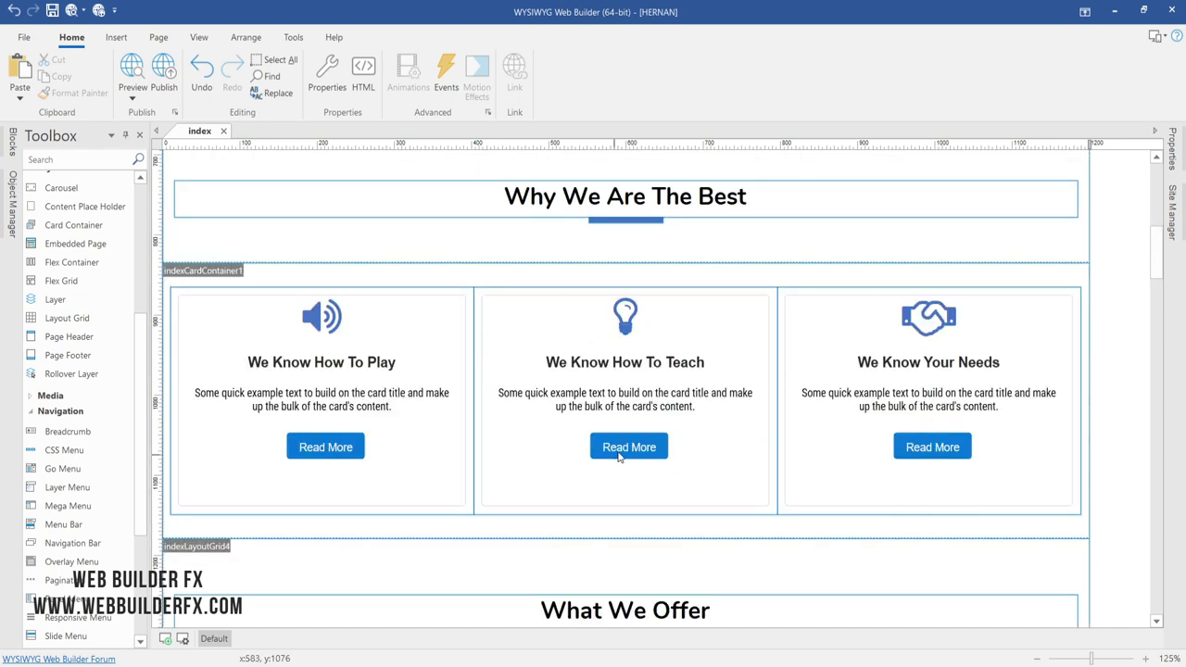
{"action": "left_click", "coordinate": [1086, 442]}
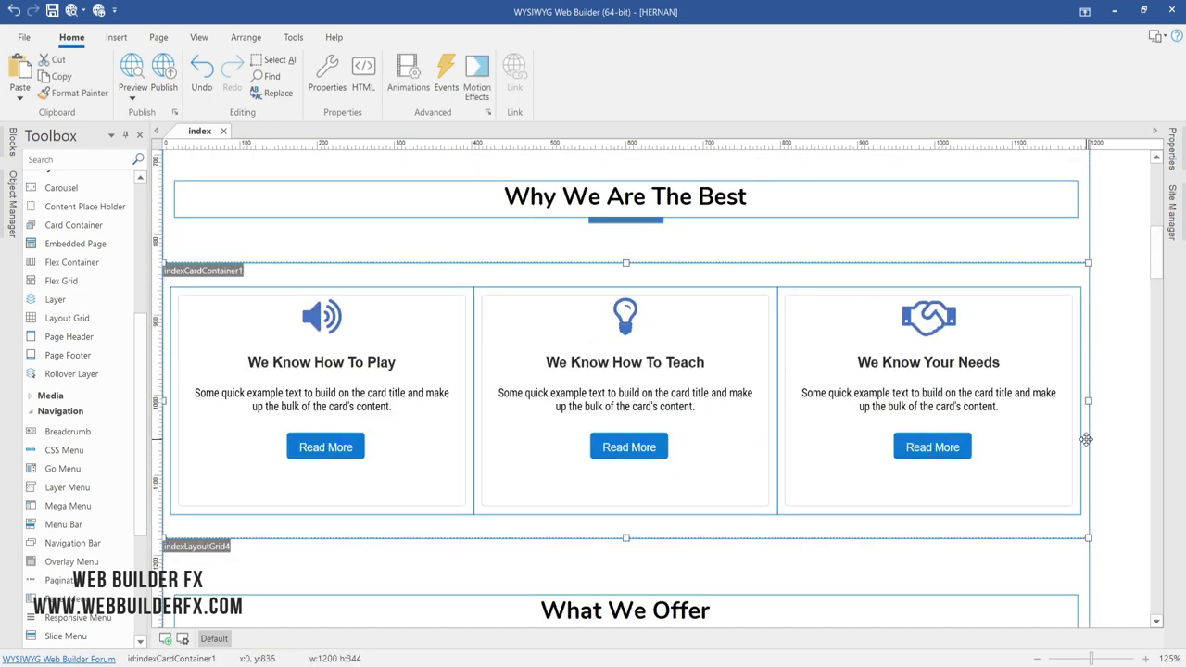
{"action": "scroll", "coordinate": [1020, 454], "scroll_direction": "down", "scroll_amount": 6}
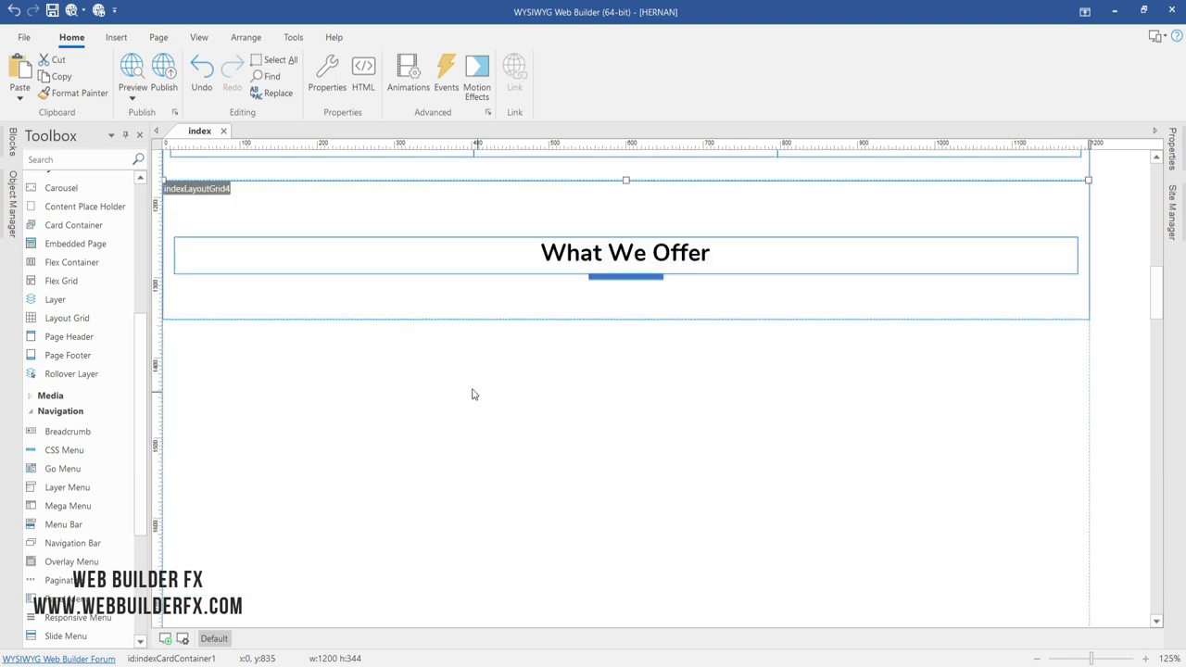
{"action": "scroll", "coordinate": [704, 304], "scroll_direction": "up", "scroll_amount": 6}
{"action": "right_click", "coordinate": [780, 271]}
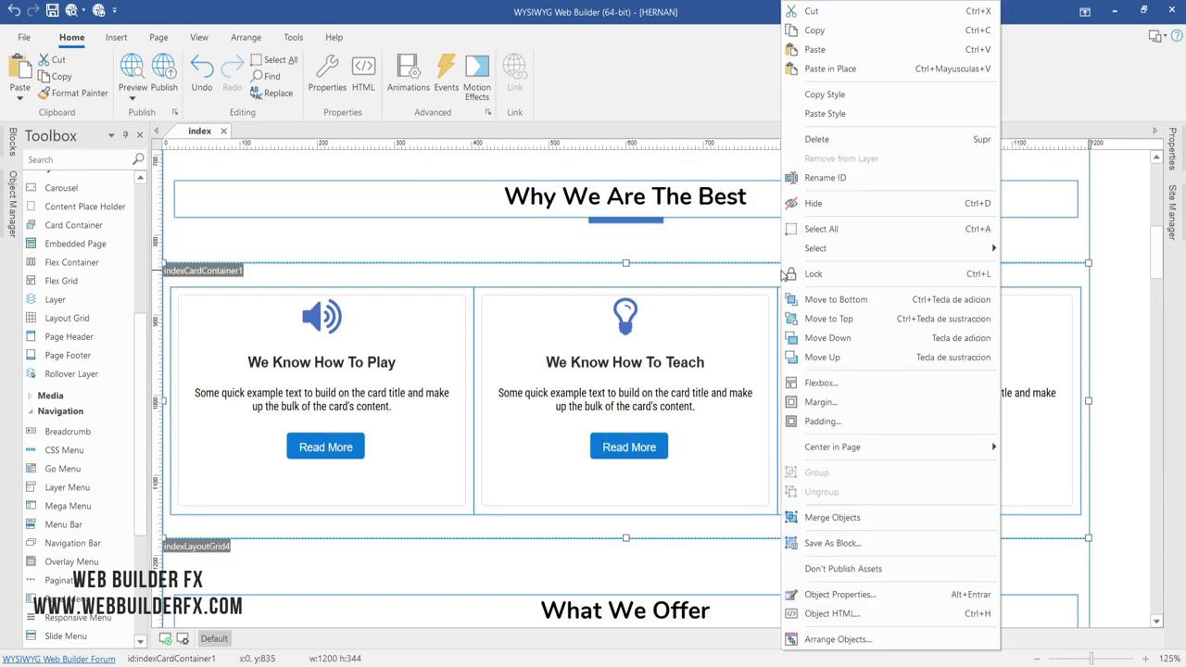
{"action": "left_click", "coordinate": [814, 30]}
{"action": "scroll", "coordinate": [701, 352], "scroll_direction": "down", "scroll_amount": 8}
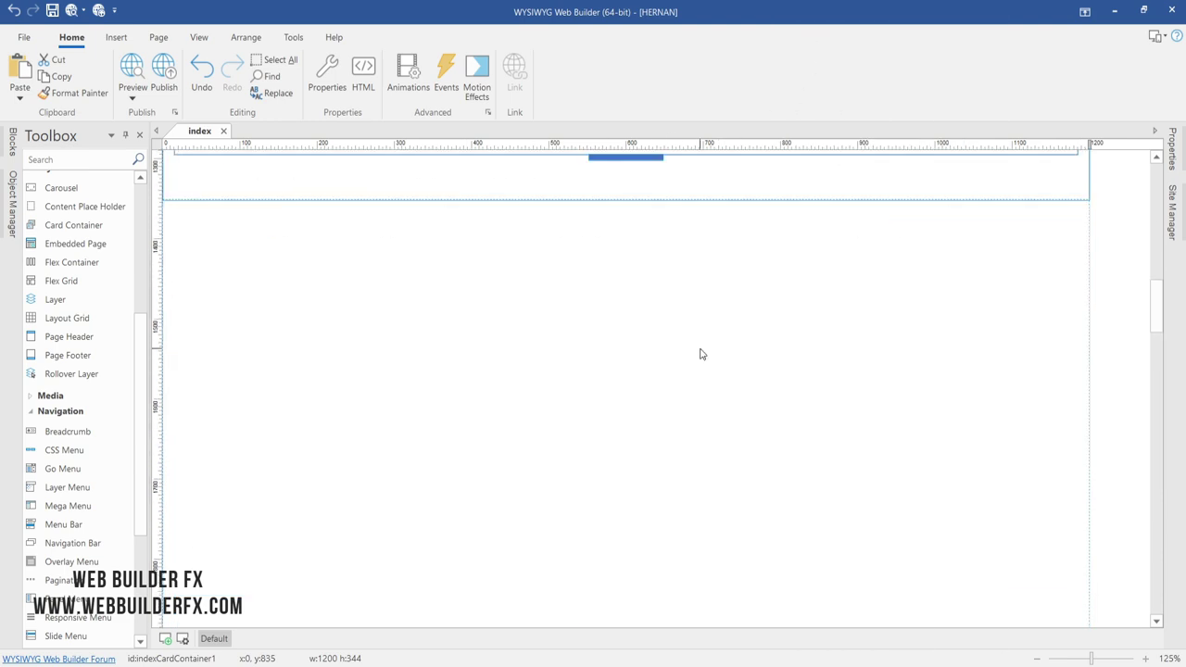
{"action": "right_click", "coordinate": [267, 406]}
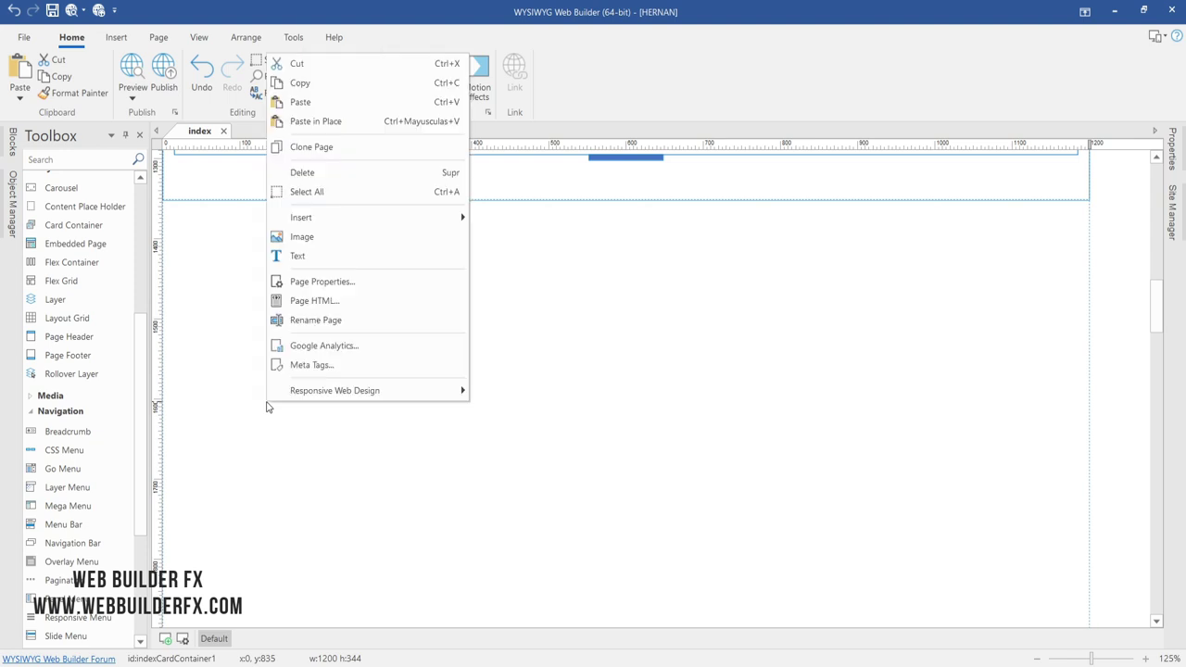
{"action": "left_click", "coordinate": [301, 102]}
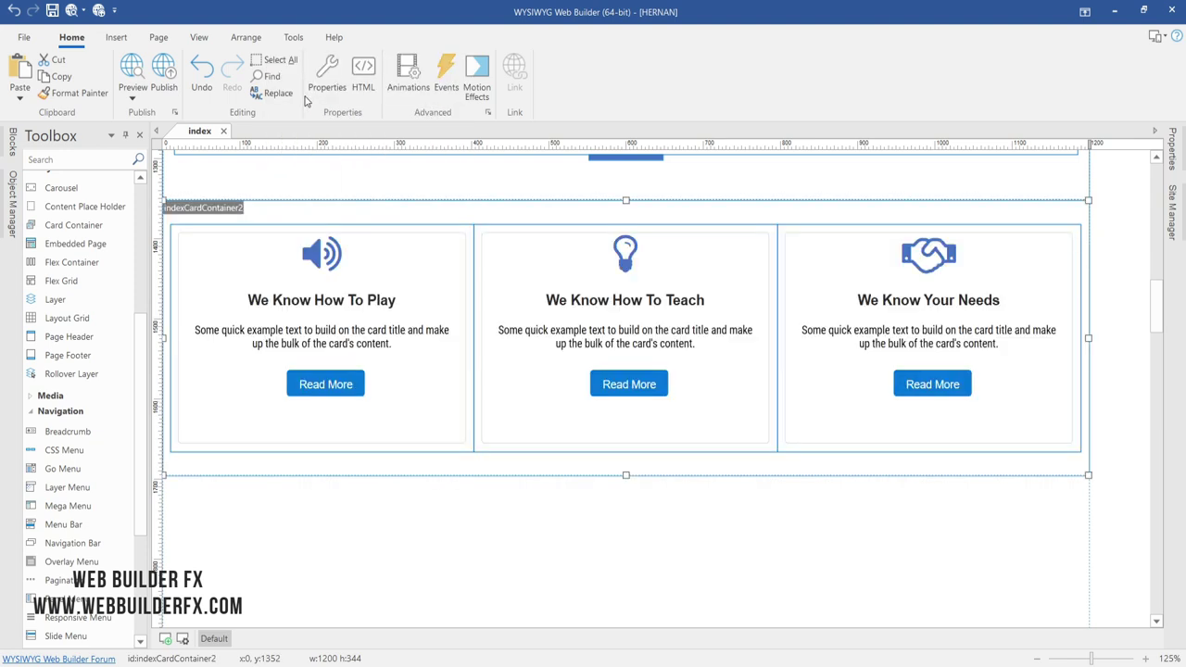
- Change the title of the first card below "What We Offer" to "Unlimited Online Tutorials"
{"action": "double_click", "coordinate": [346, 319]}
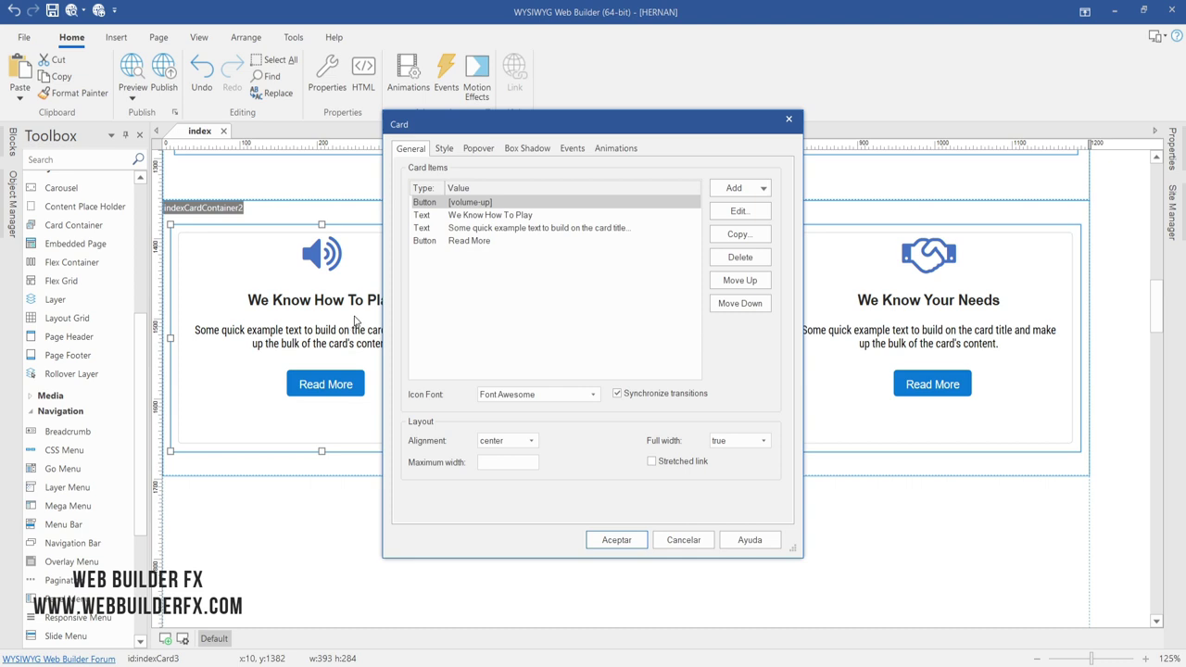
{"action": "double_click", "coordinate": [473, 215]}
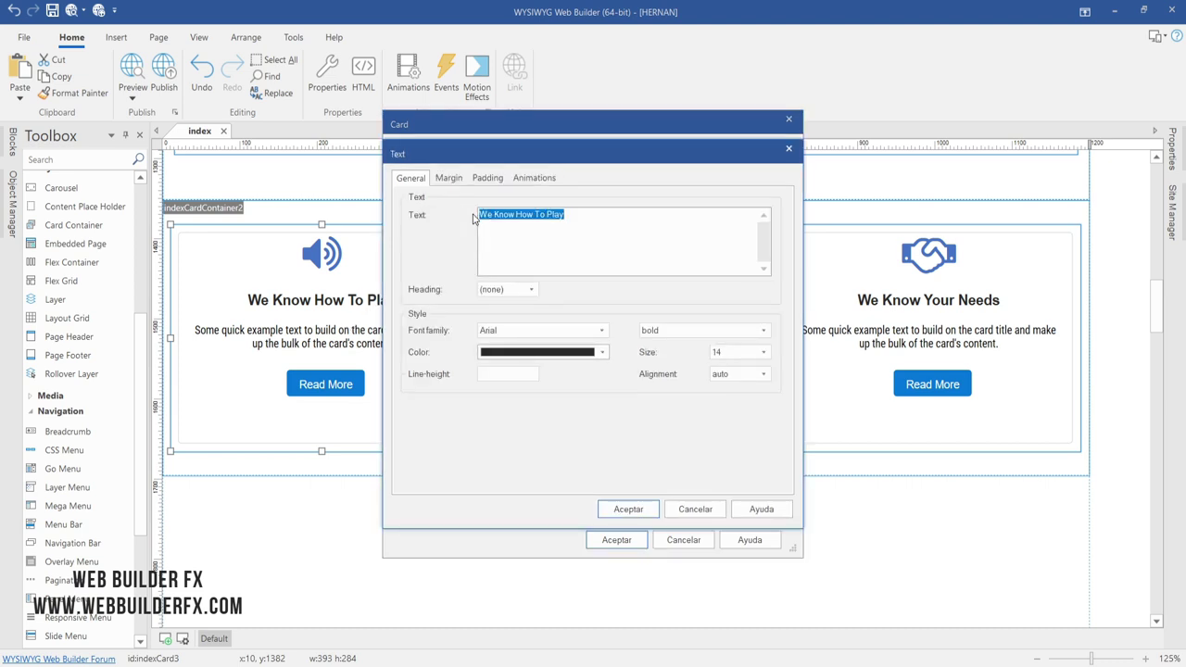
{"action": "type", "text": "Unlimited Online Tutorials"}
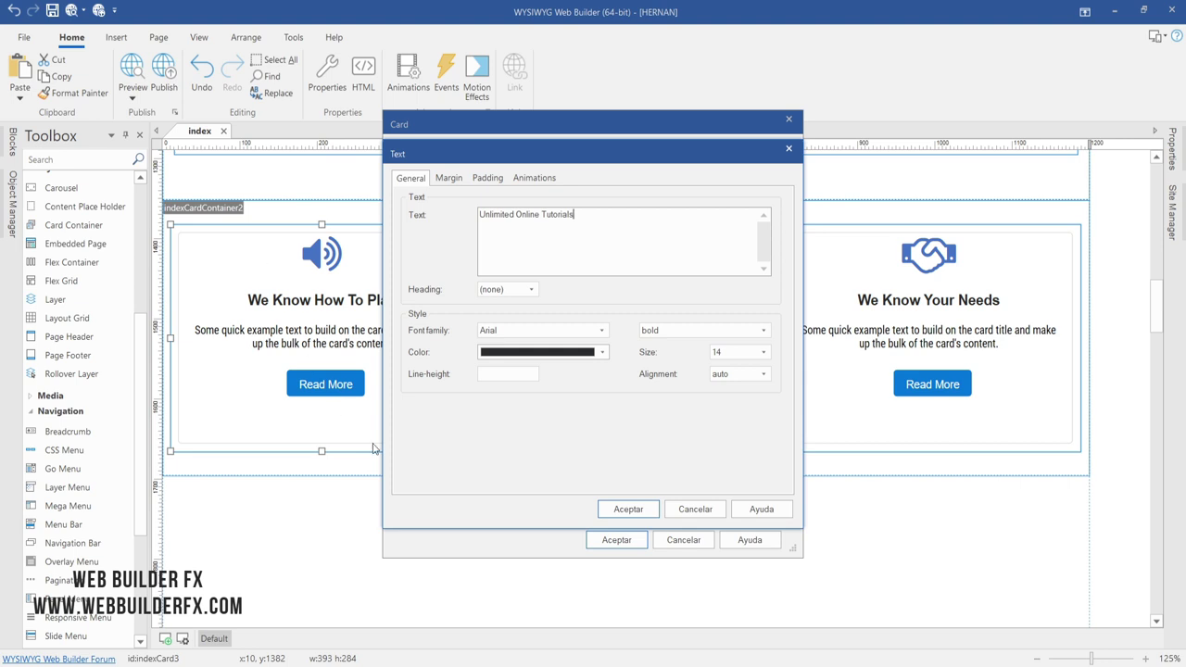
{"action": "left_click", "coordinate": [628, 509]}
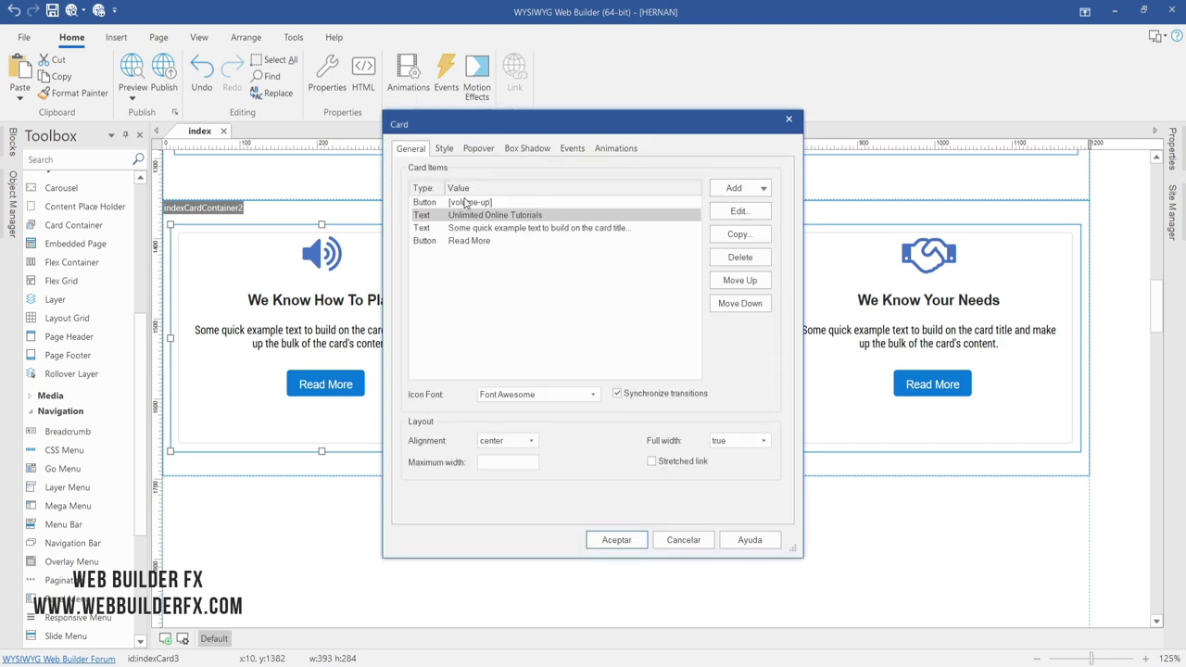
- Replace the volume icon of the "Unlimited Online Tutorials" card with the Font Awesome laptop icon and apply the card changes
{"action": "double_click", "coordinate": [466, 203]}
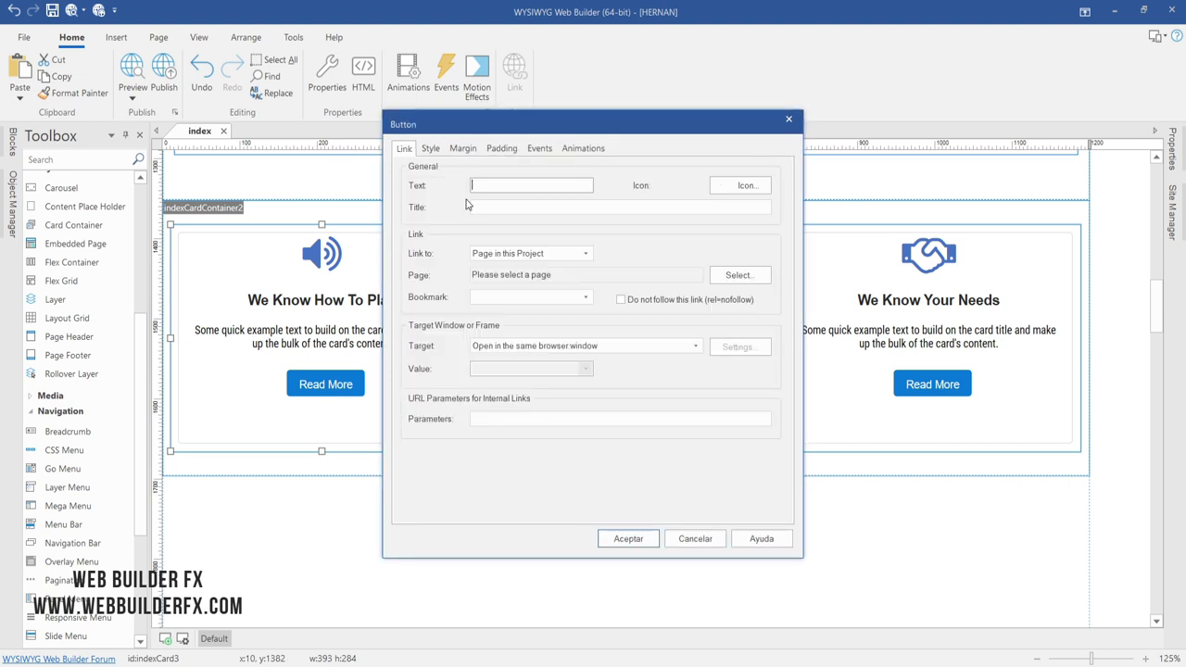
{"action": "left_click", "coordinate": [741, 185]}
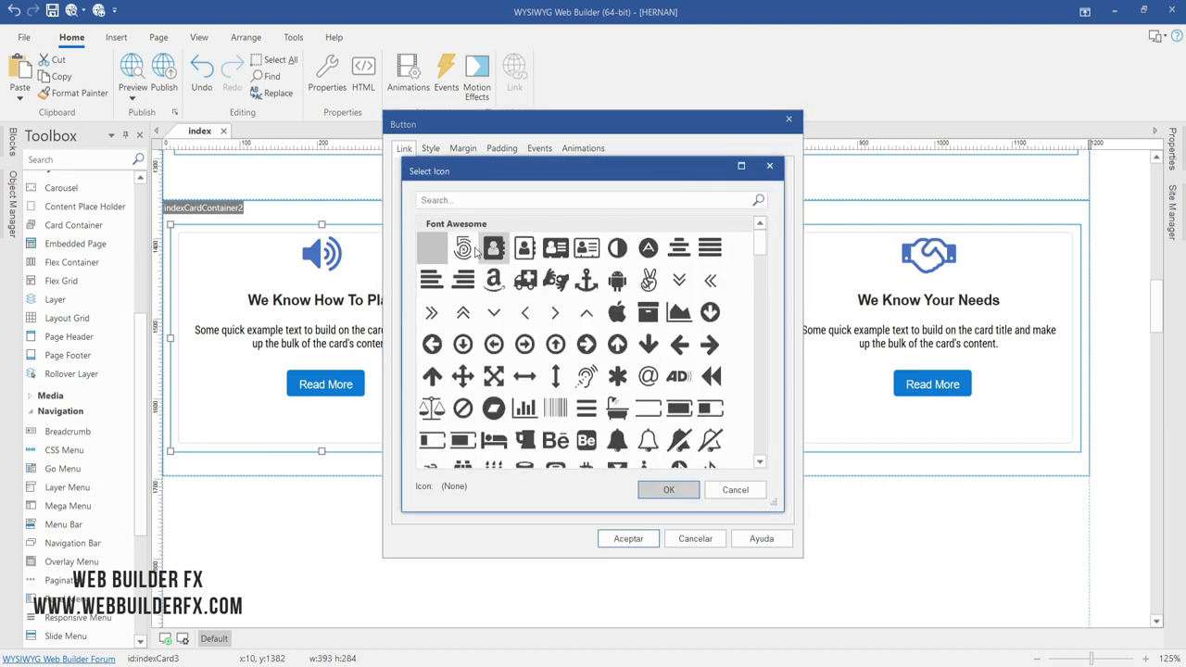
{"action": "left_click", "coordinate": [474, 197]}
{"action": "type", "text": "lap"}
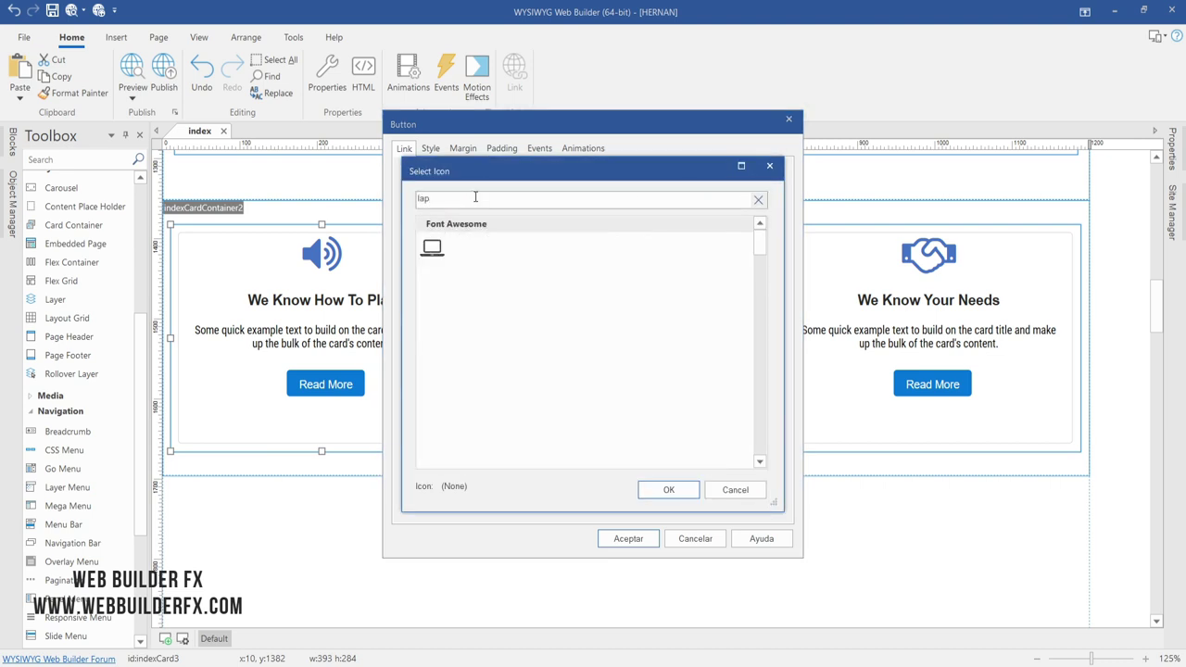
{"action": "left_click", "coordinate": [432, 247]}
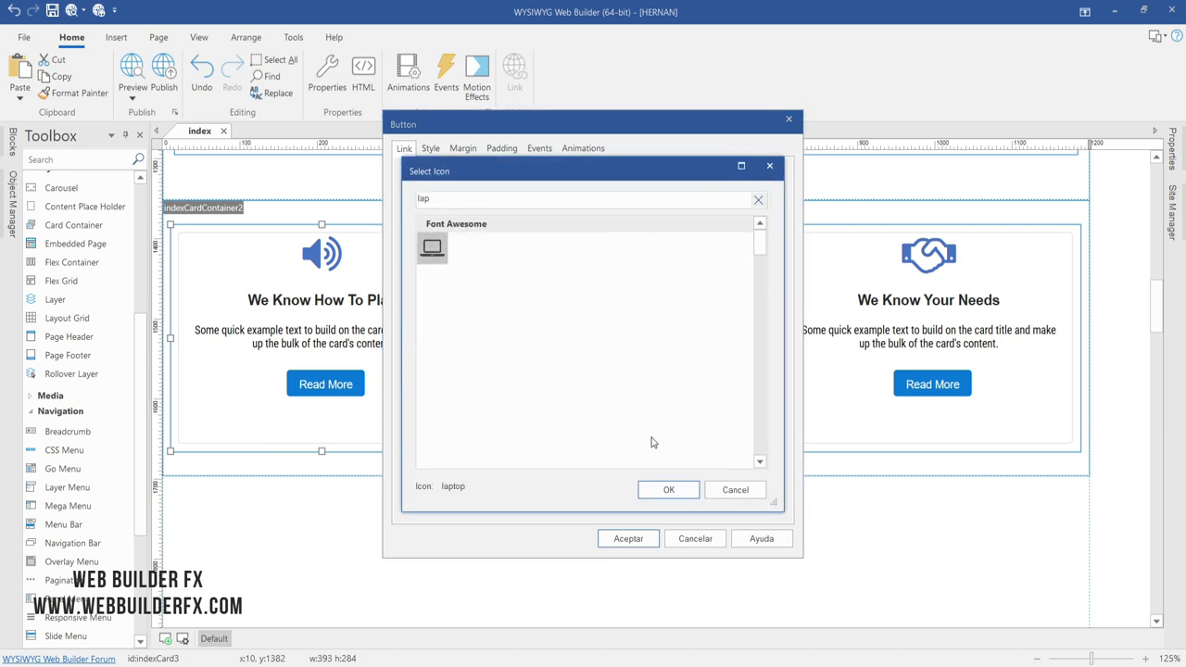
{"action": "left_click", "coordinate": [668, 490]}
{"action": "left_click", "coordinate": [629, 540]}
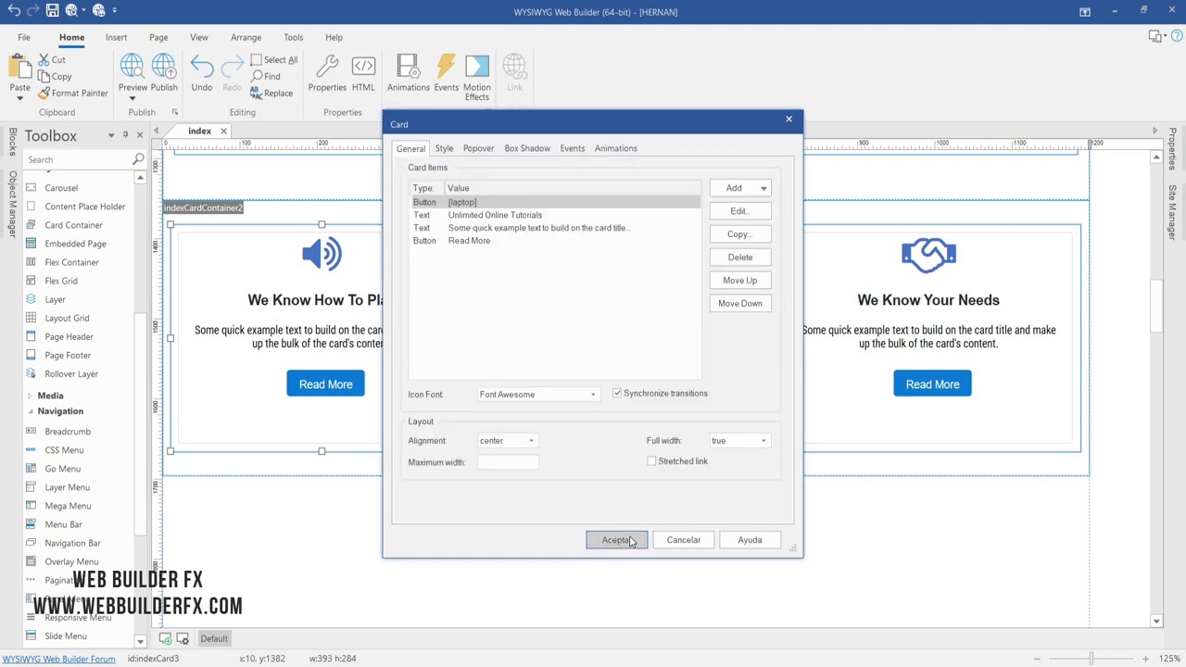
{"action": "left_click", "coordinate": [629, 540]}
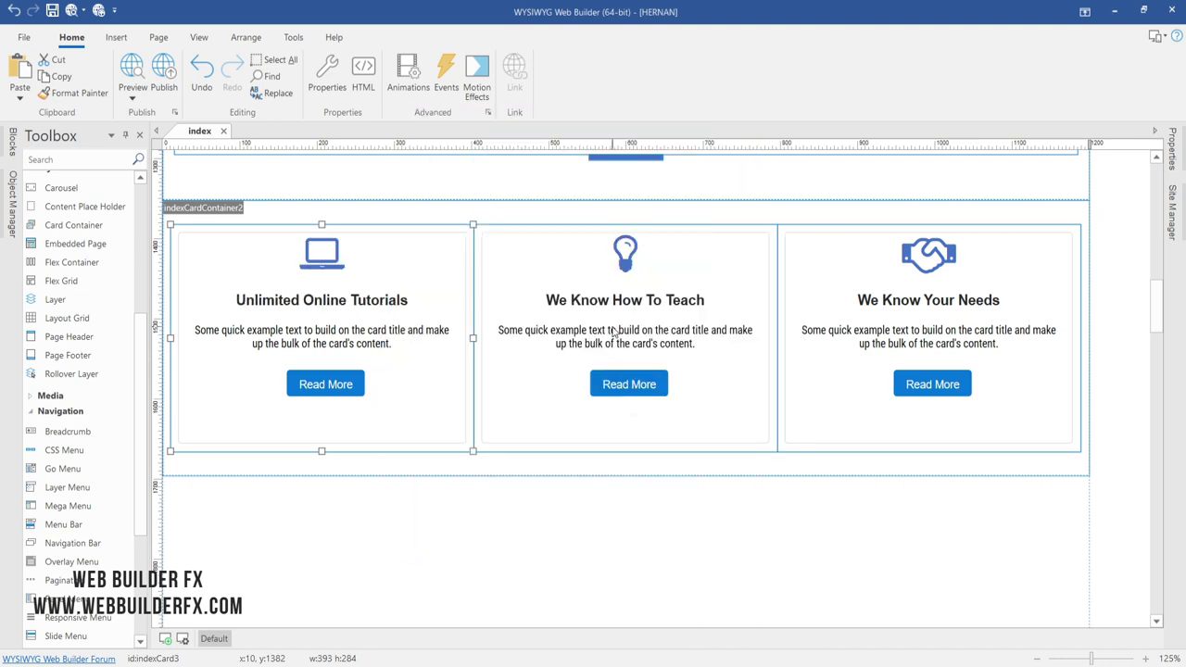
- Change the title of the middle card in the pasted container to "Talk To Teachers"
{"action": "left_click", "coordinate": [622, 296]}
{"action": "double_click", "coordinate": [622, 297]}
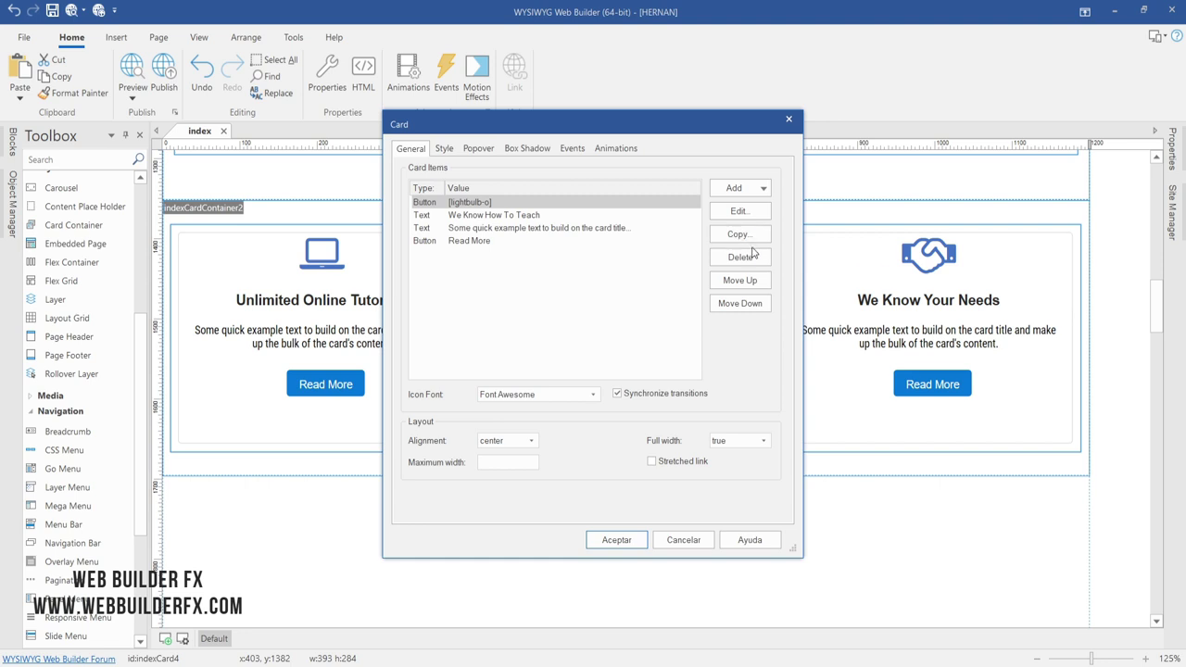
{"action": "double_click", "coordinate": [502, 215]}
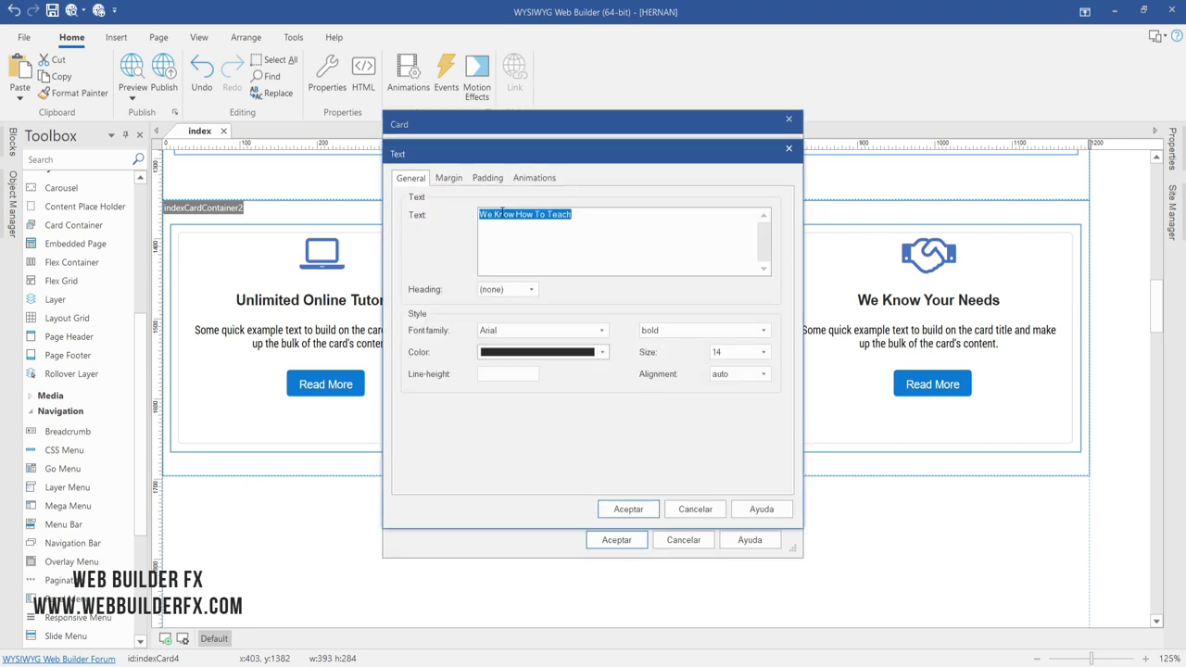
{"action": "type", "text": "Talk To Teachers"}
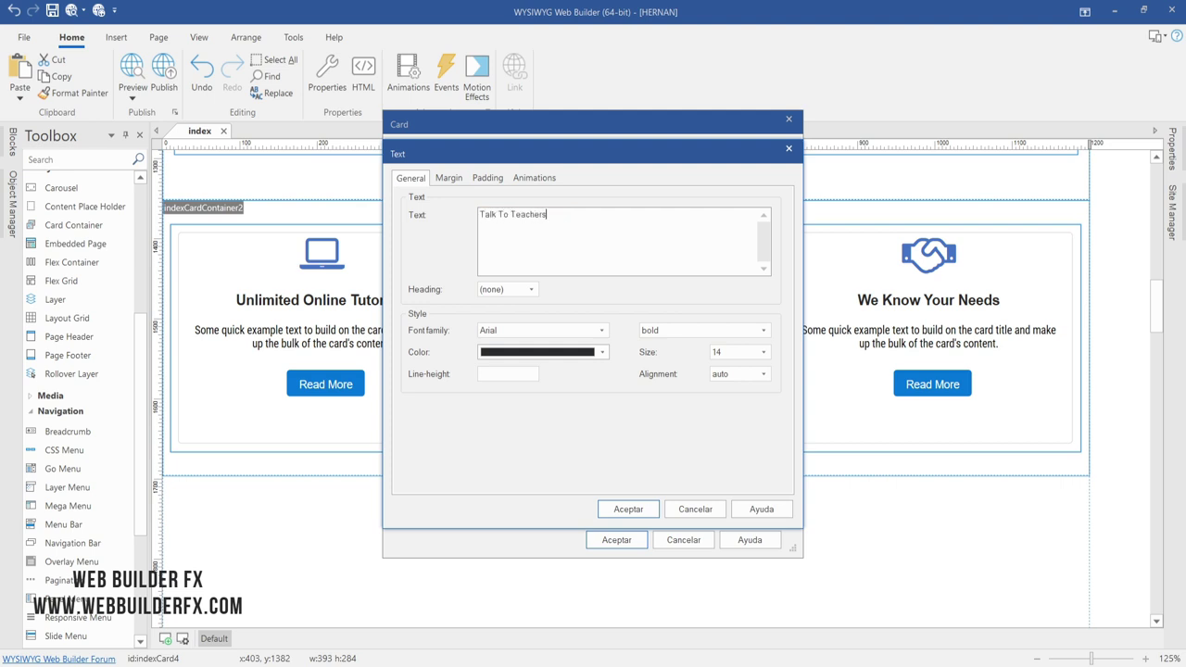
- Set the Talk To Teachers card's icon to universal-access and shorten the card to a height of about 244
{"action": "left_click", "coordinate": [630, 509]}
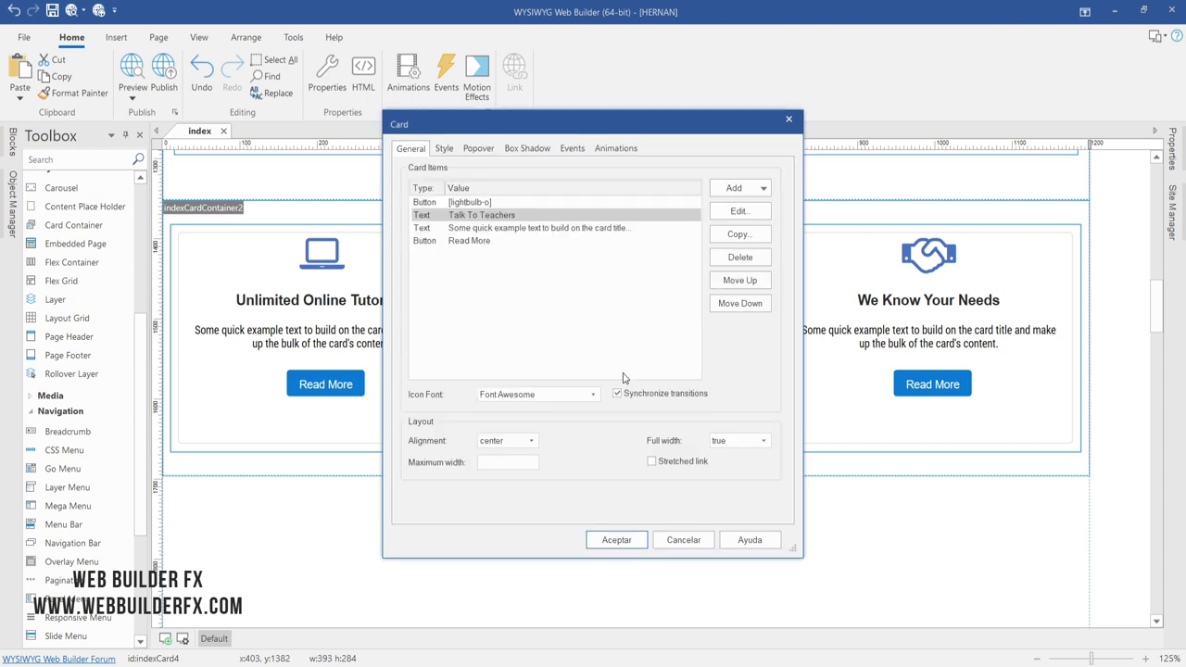
{"action": "double_click", "coordinate": [619, 202]}
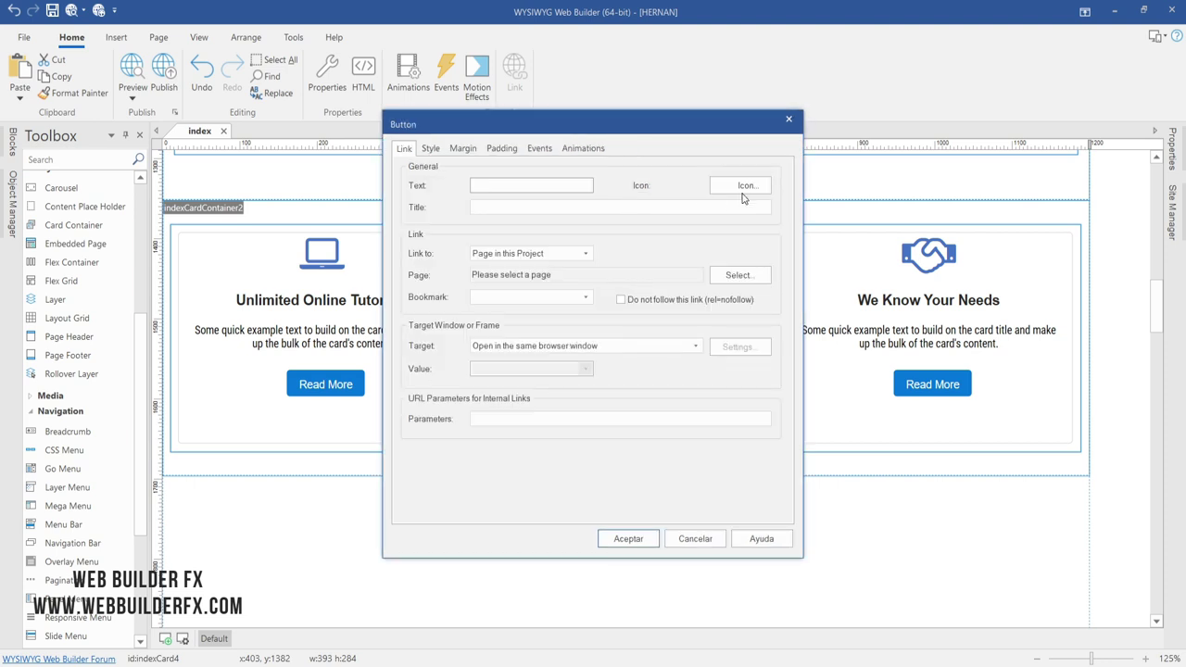
{"action": "left_click", "coordinate": [742, 189]}
{"action": "left_click", "coordinate": [732, 197]}
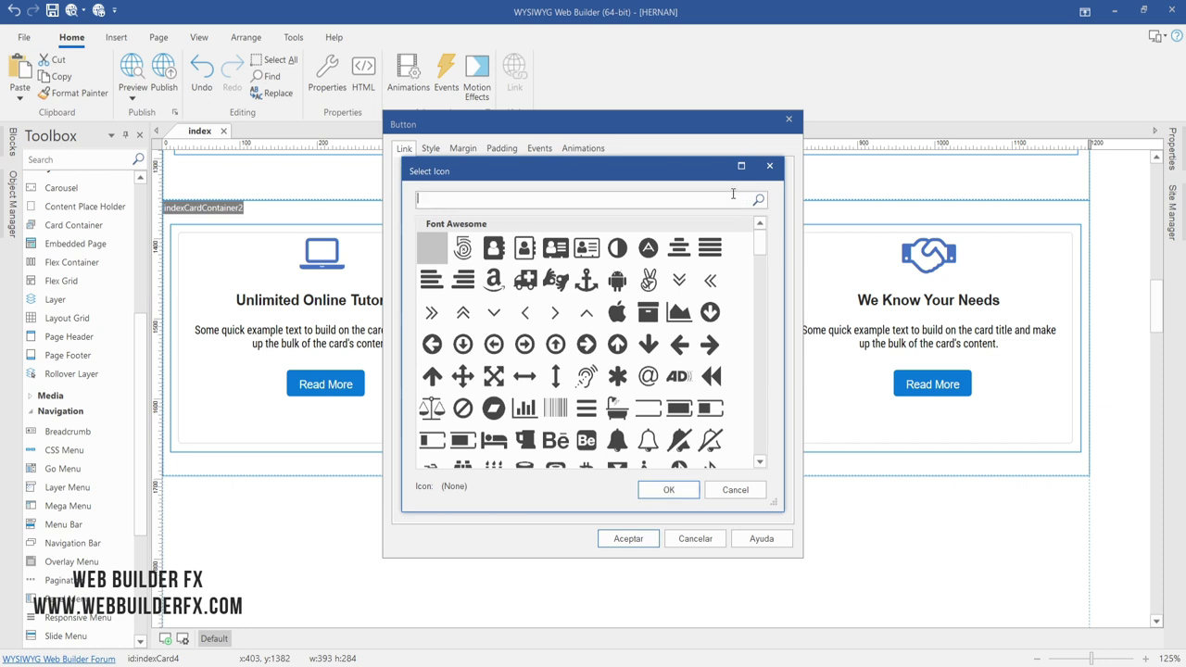
{"action": "type", "text": "univer"}
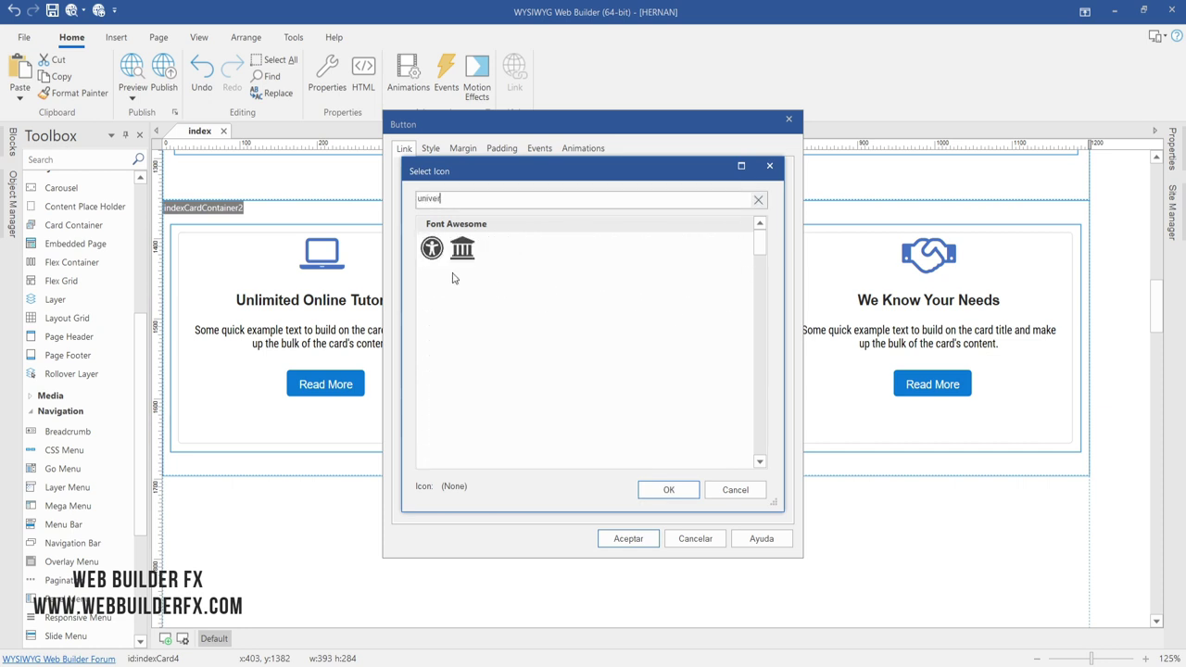
{"action": "left_click", "coordinate": [432, 248]}
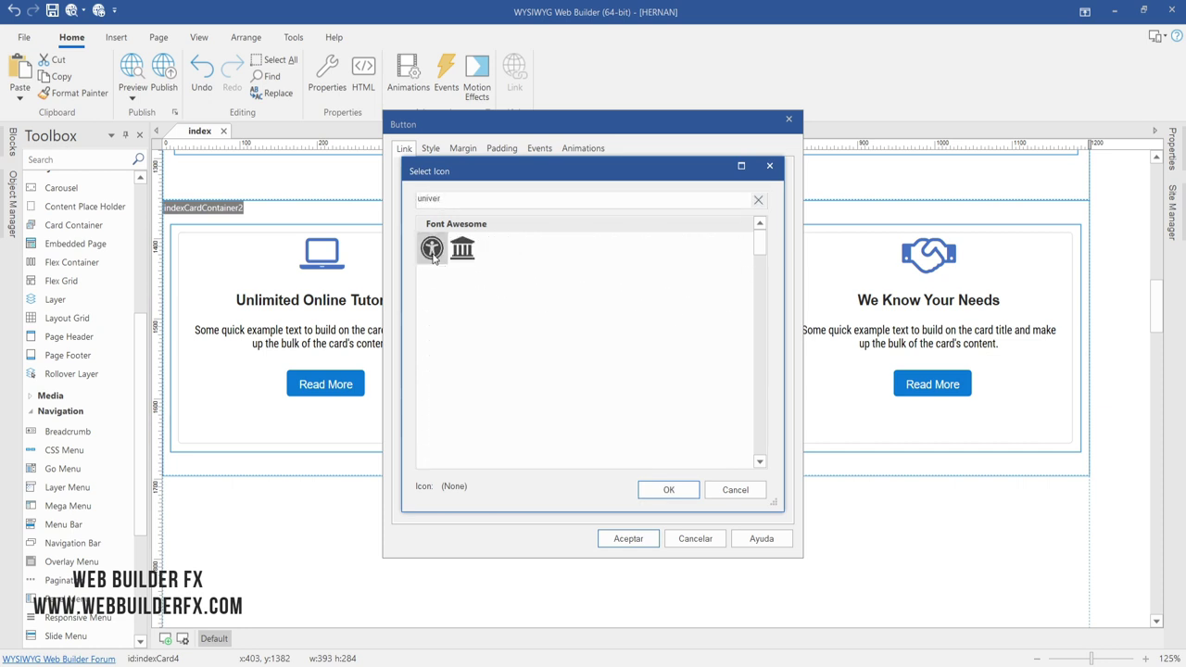
{"action": "left_click", "coordinate": [690, 498]}
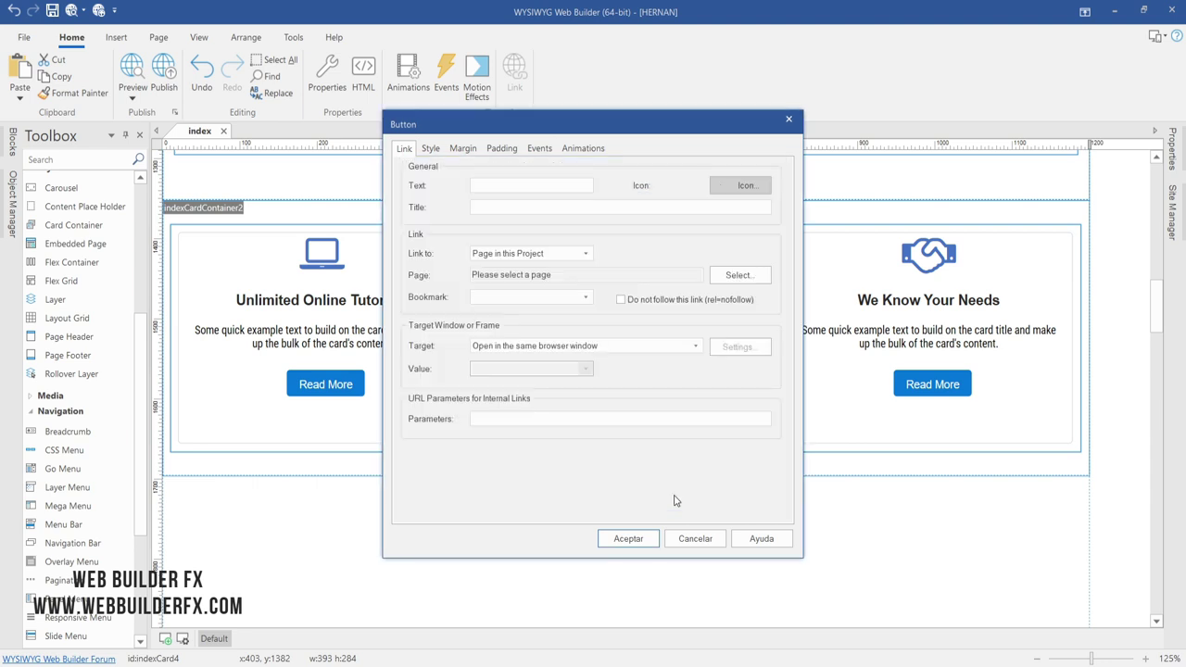
{"action": "left_click", "coordinate": [641, 539]}
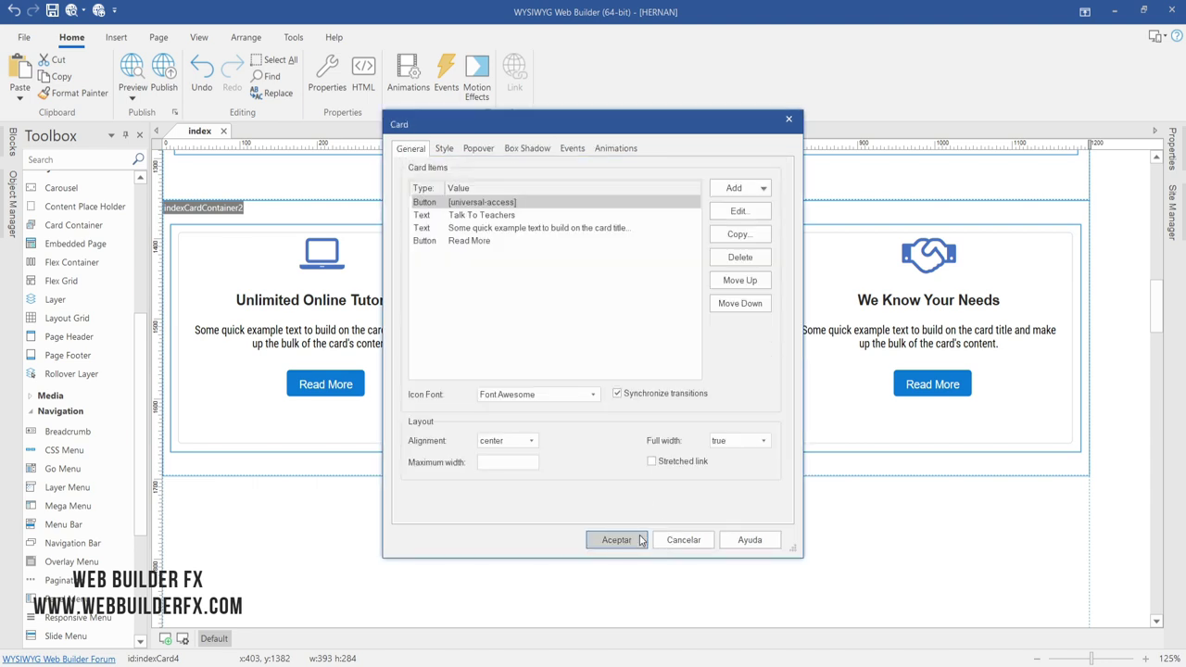
{"action": "left_click", "coordinate": [616, 540]}
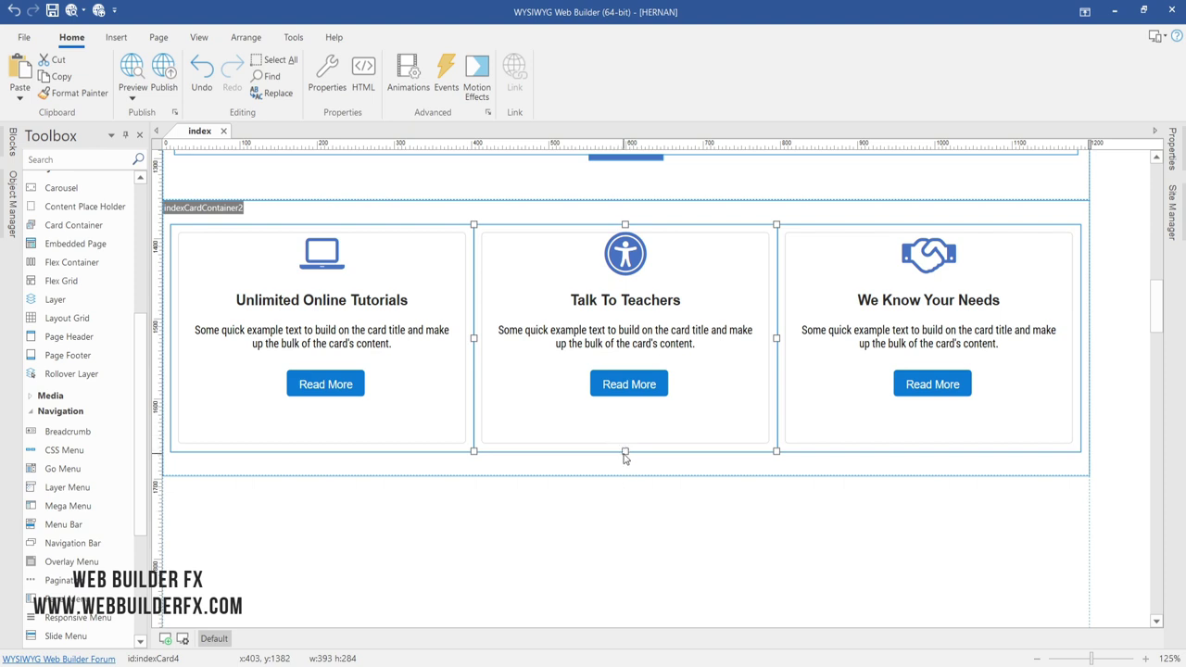
{"action": "left_click_drag", "start_coordinate": [625, 454], "coordinate": [627, 416]}
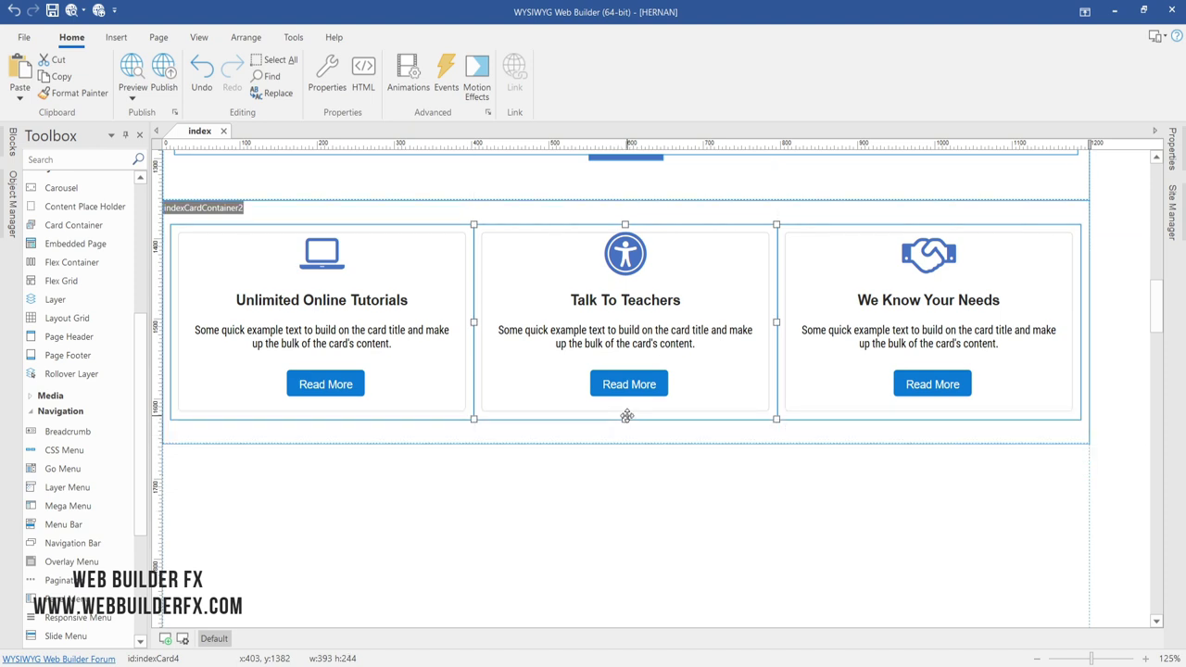
- Change the title text of the We Know Your Needs card to "Courses for Children"
{"action": "double_click", "coordinate": [854, 319]}
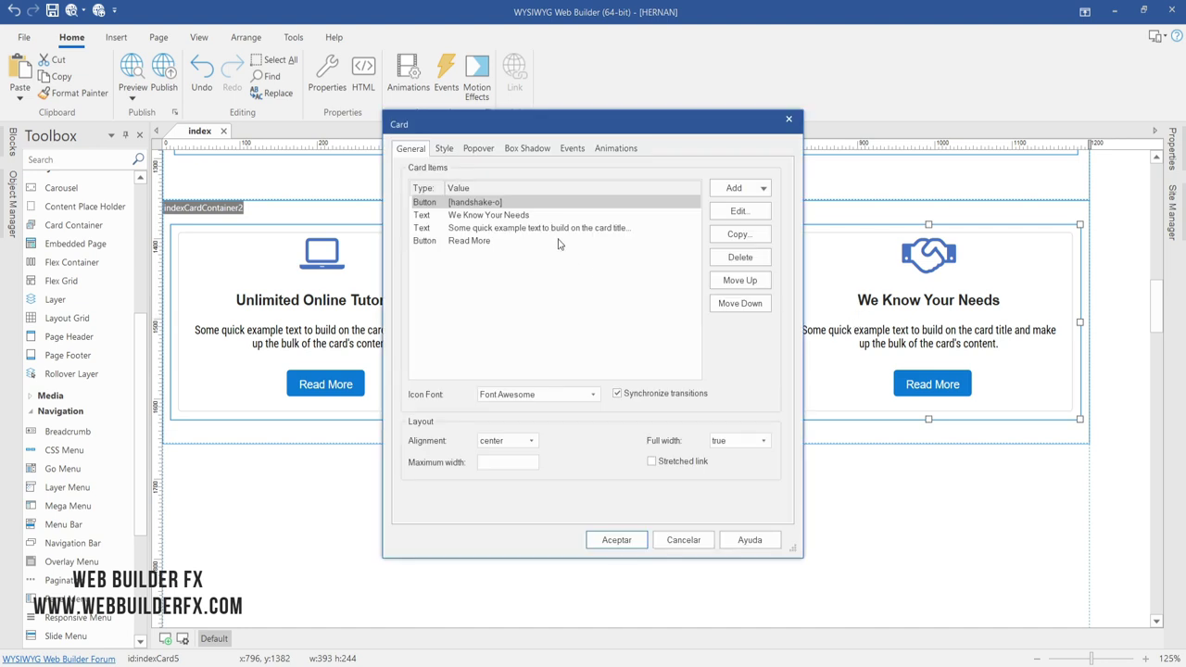
{"action": "double_click", "coordinate": [512, 215]}
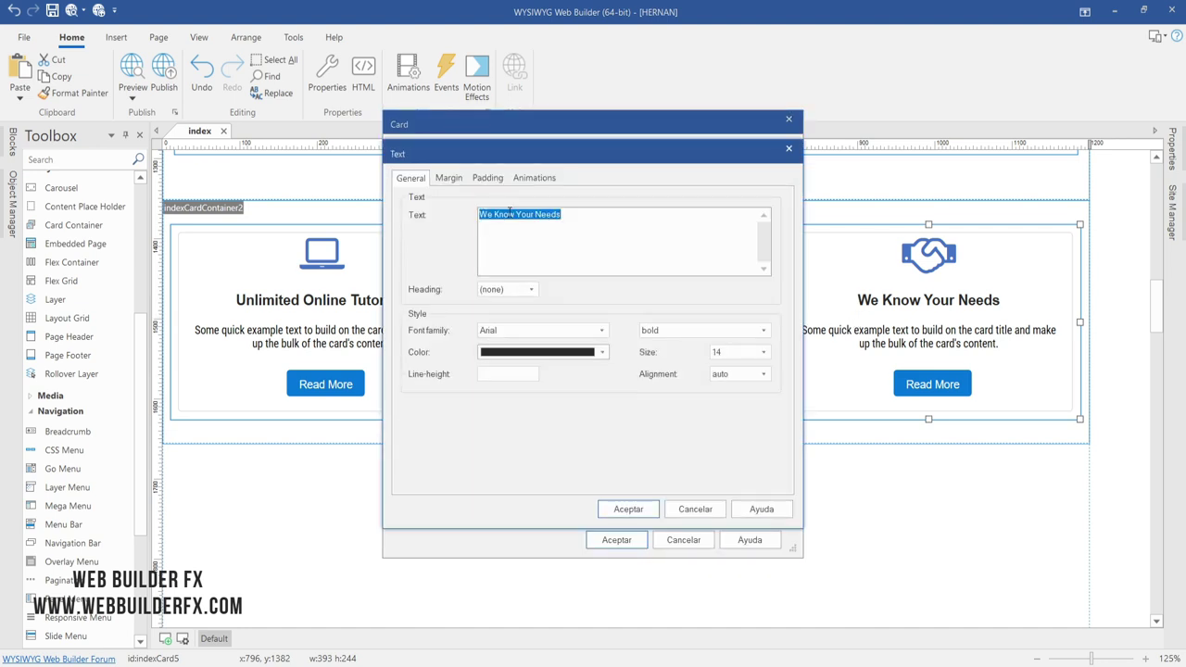
{"action": "type", "text": "Courses for Children"}
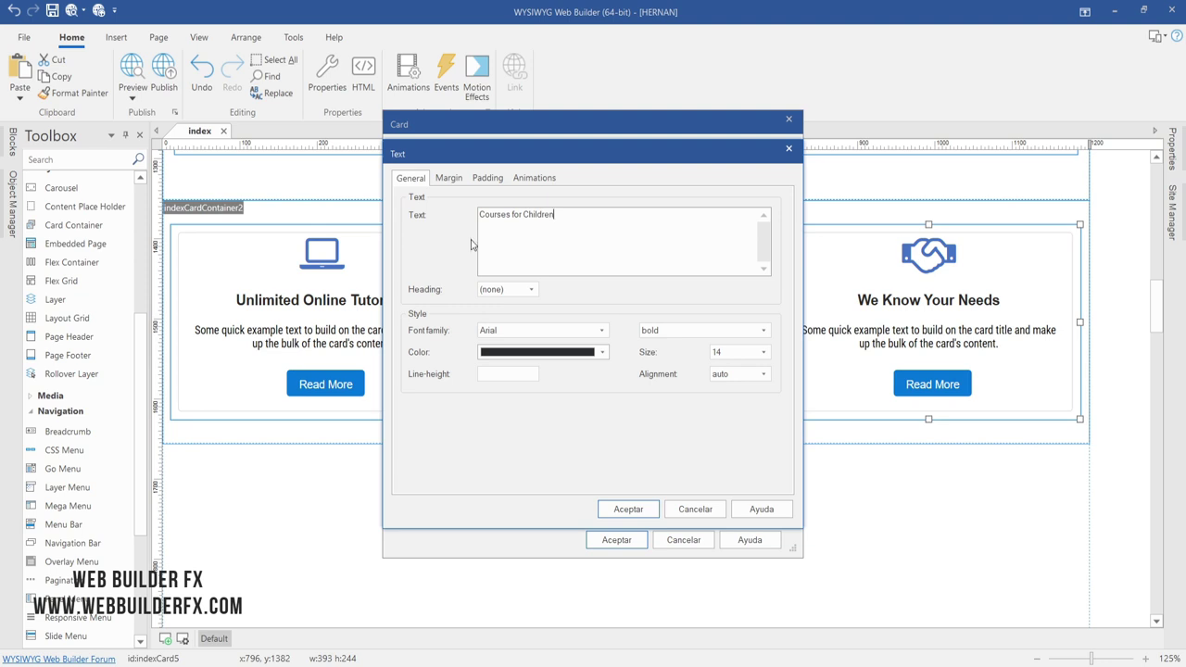
{"action": "left_click", "coordinate": [630, 509]}
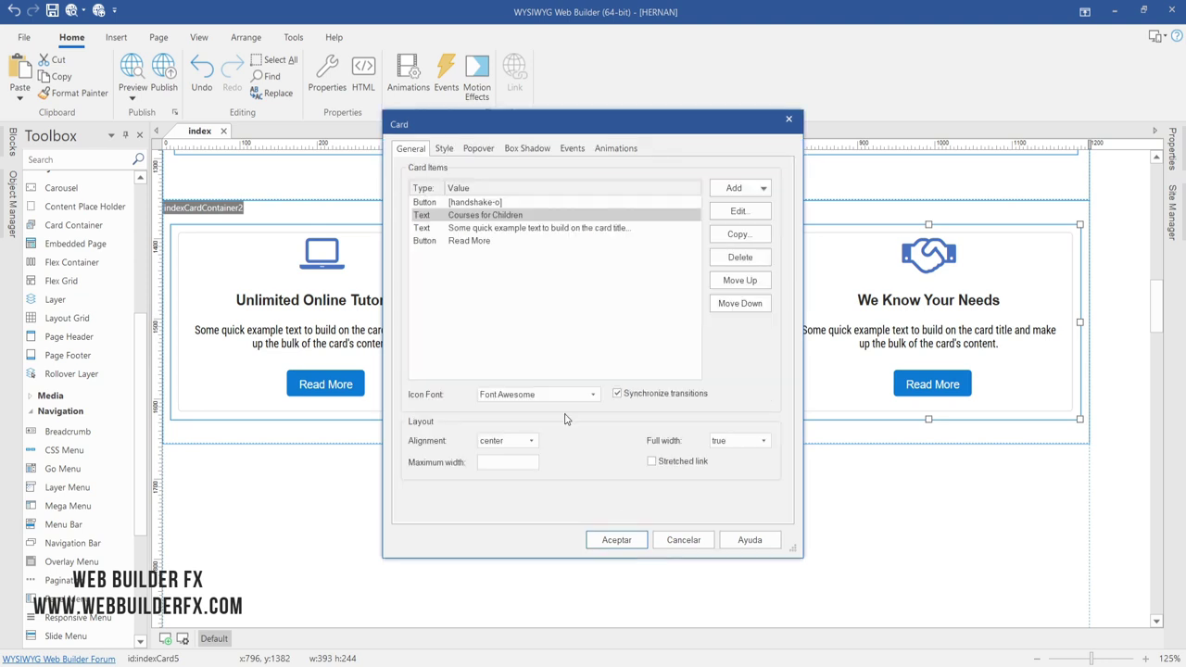
- Replace the handshake icon of the Courses for Children card with the Font Awesome odnoklassniki icon
{"action": "double_click", "coordinate": [480, 202]}
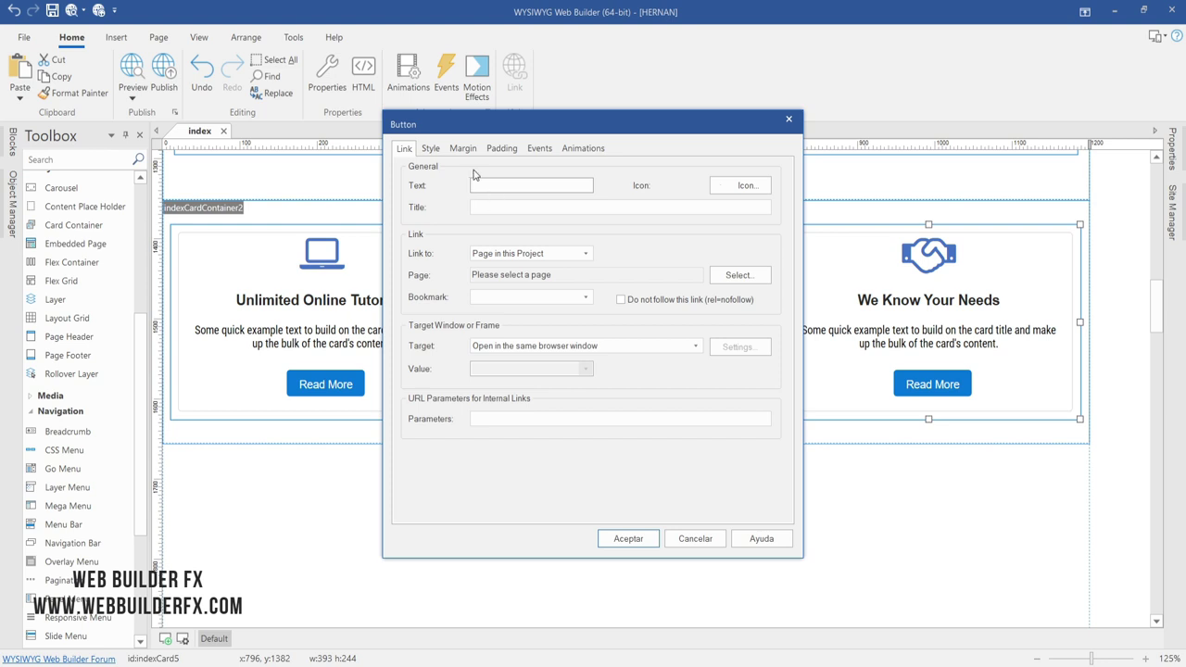
{"action": "left_click", "coordinate": [736, 185]}
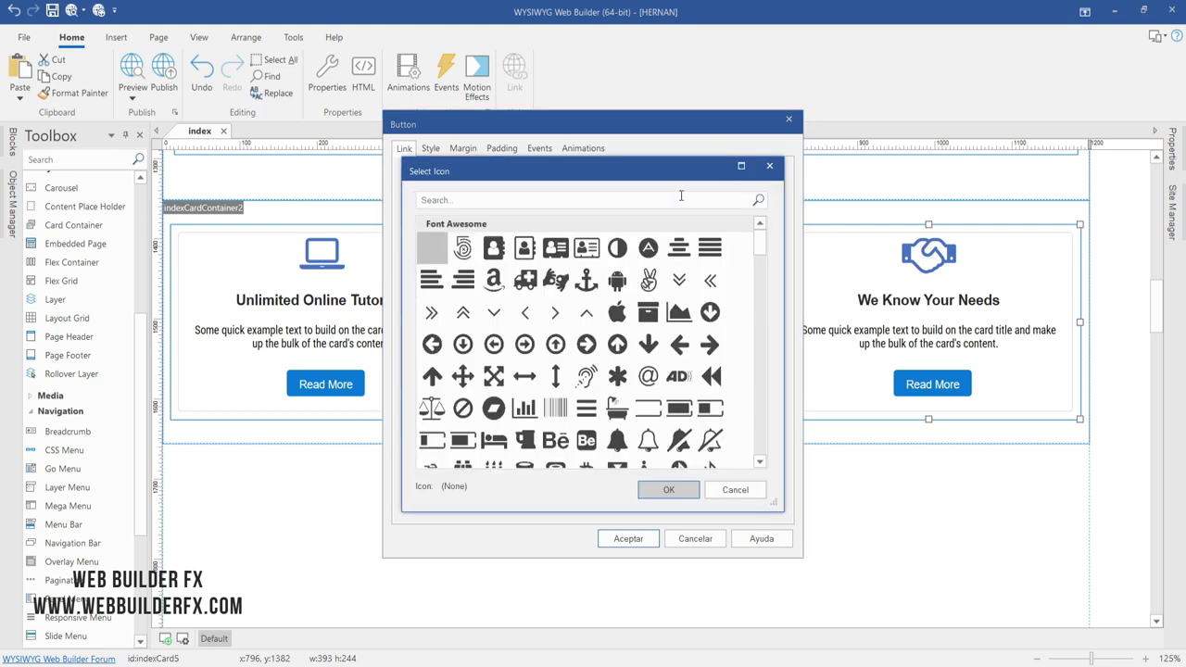
{"action": "left_click", "coordinate": [545, 202]}
{"action": "type", "text": "o"}
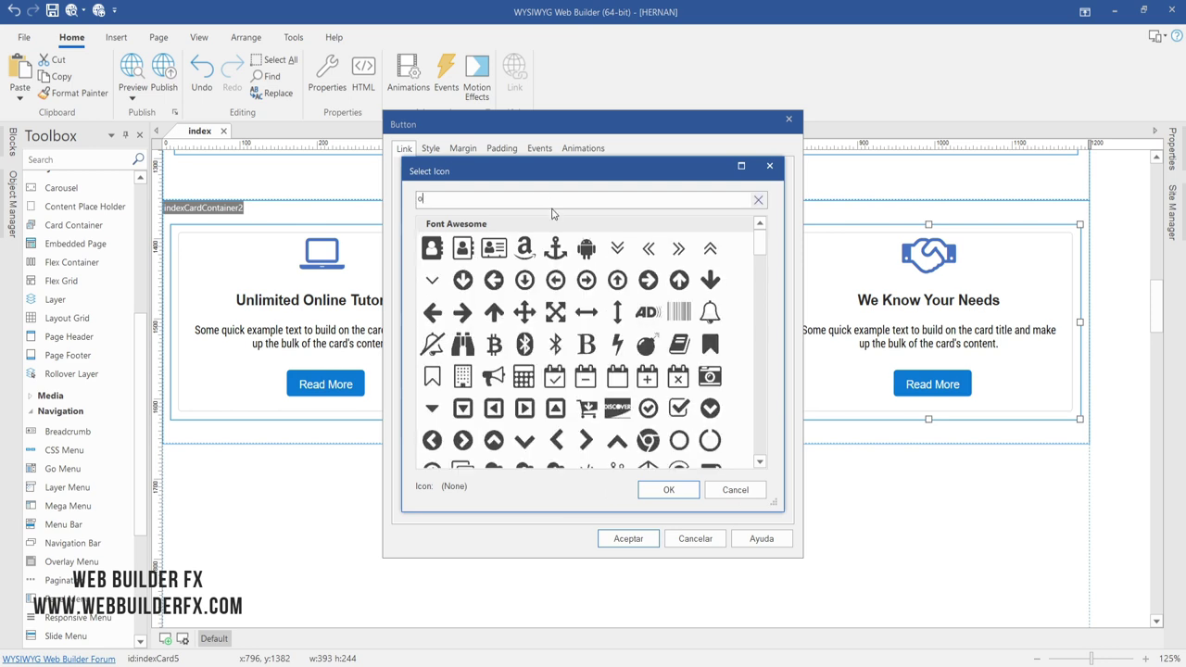
{"action": "scroll", "coordinate": [611, 278], "scroll_direction": "down", "scroll_amount": 3}
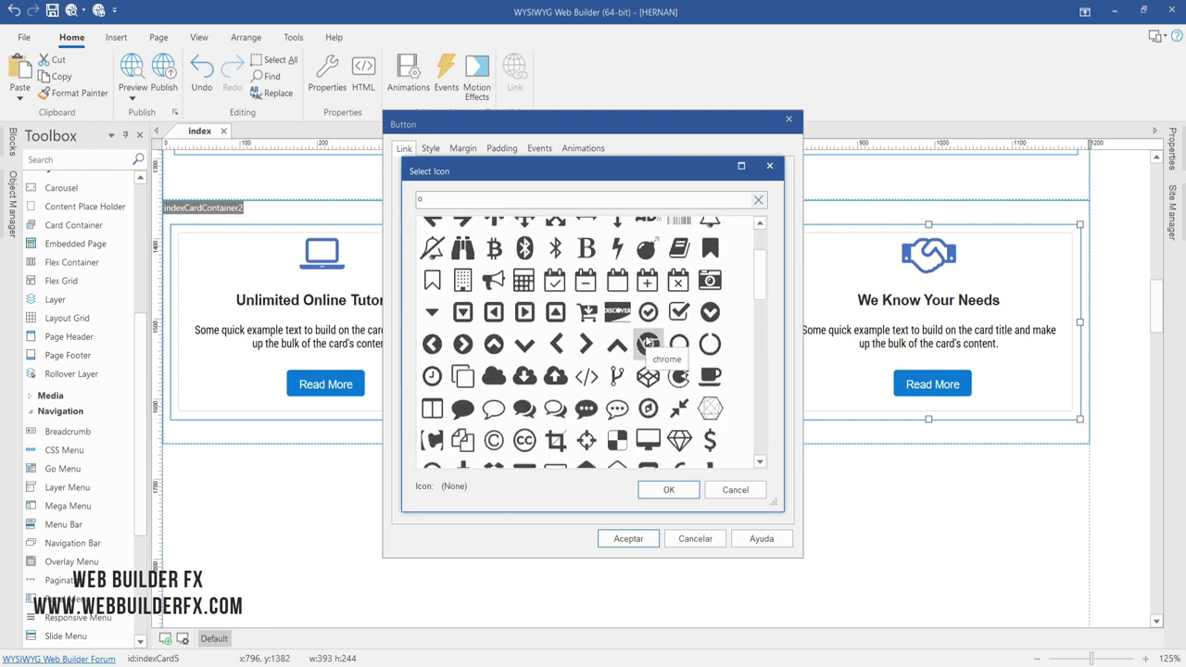
{"action": "scroll", "coordinate": [647, 343], "scroll_direction": "down", "scroll_amount": 2}
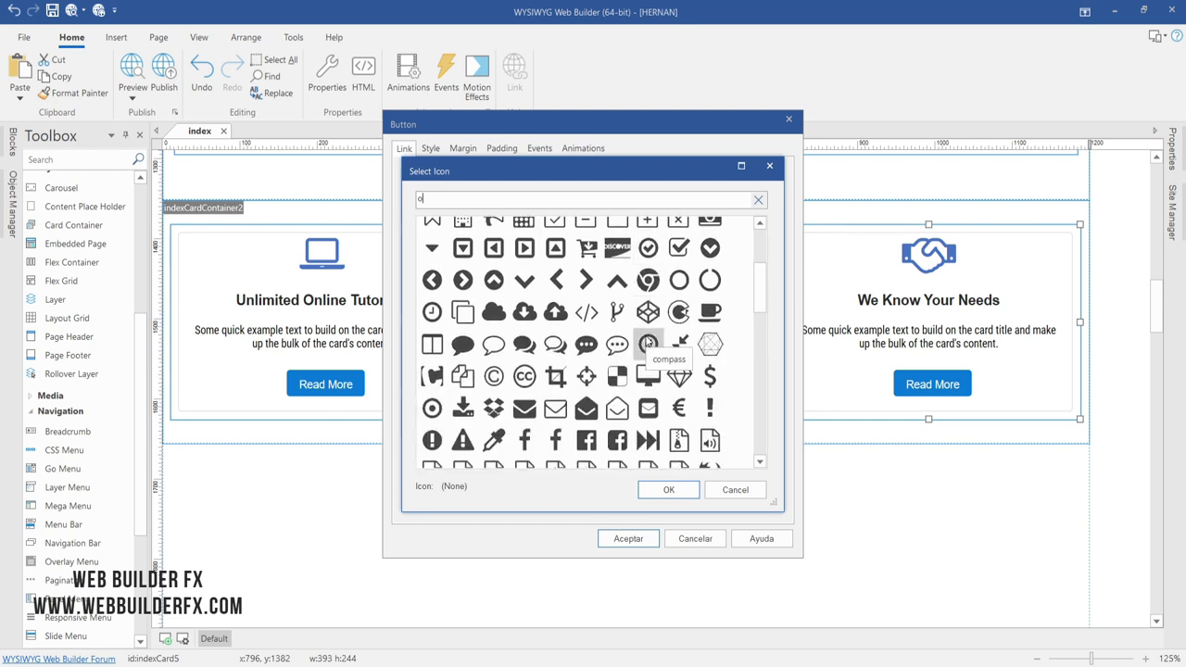
{"action": "type", "text": "d"}
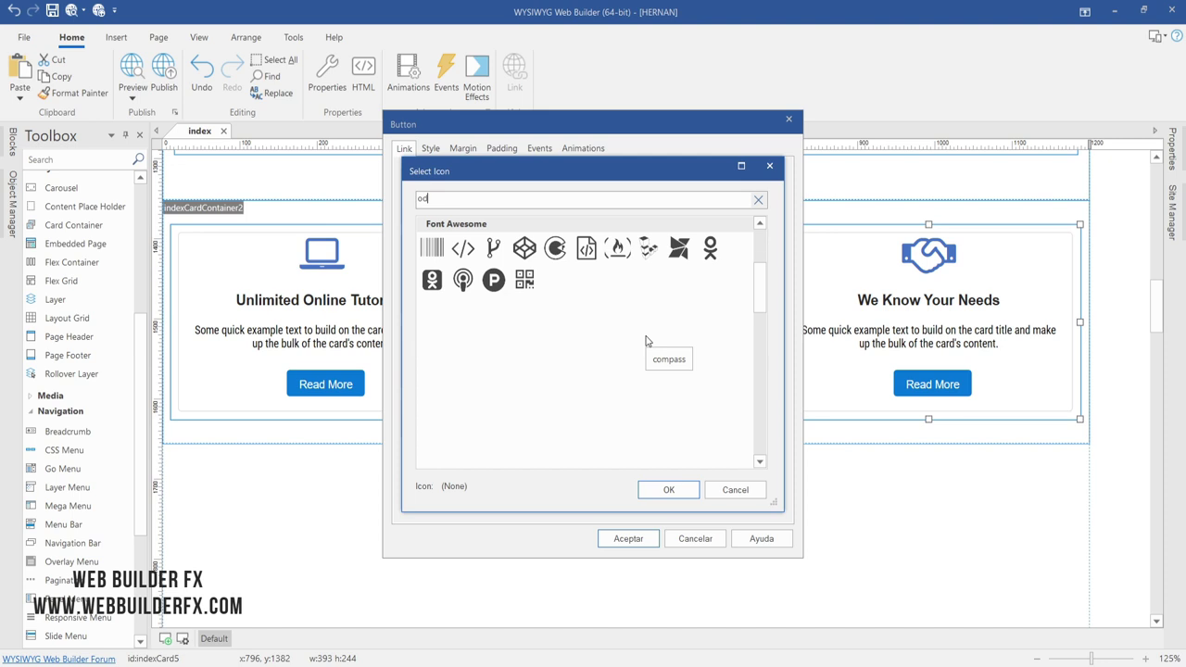
{"action": "left_click", "coordinate": [709, 250]}
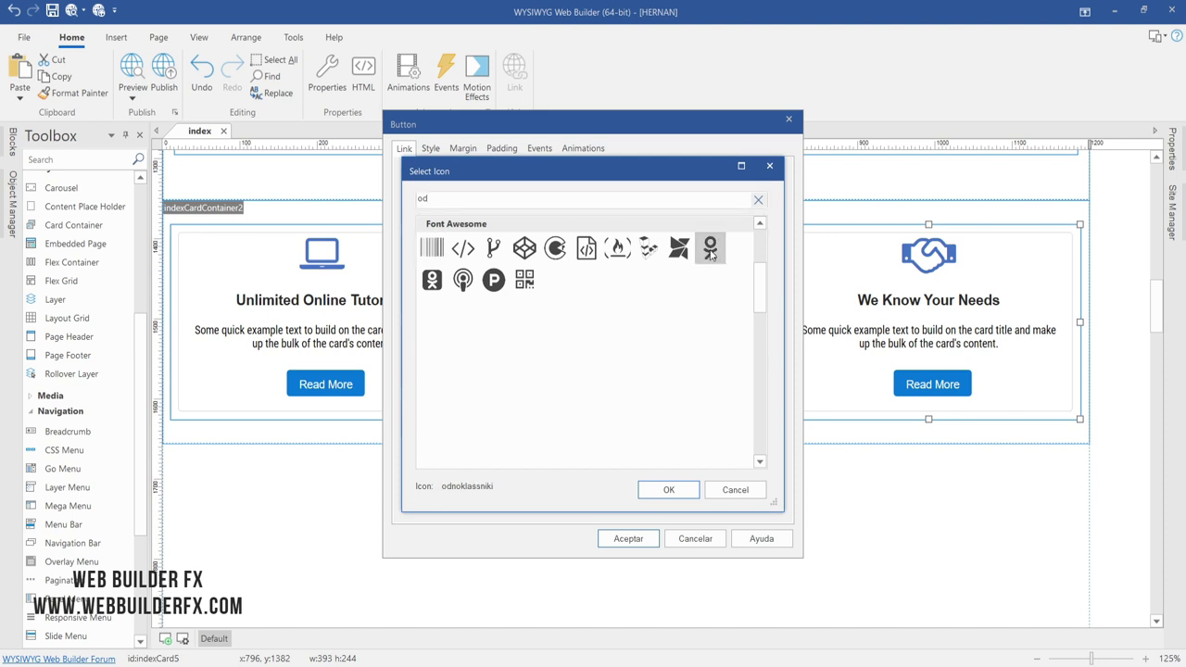
{"action": "left_click", "coordinate": [668, 490]}
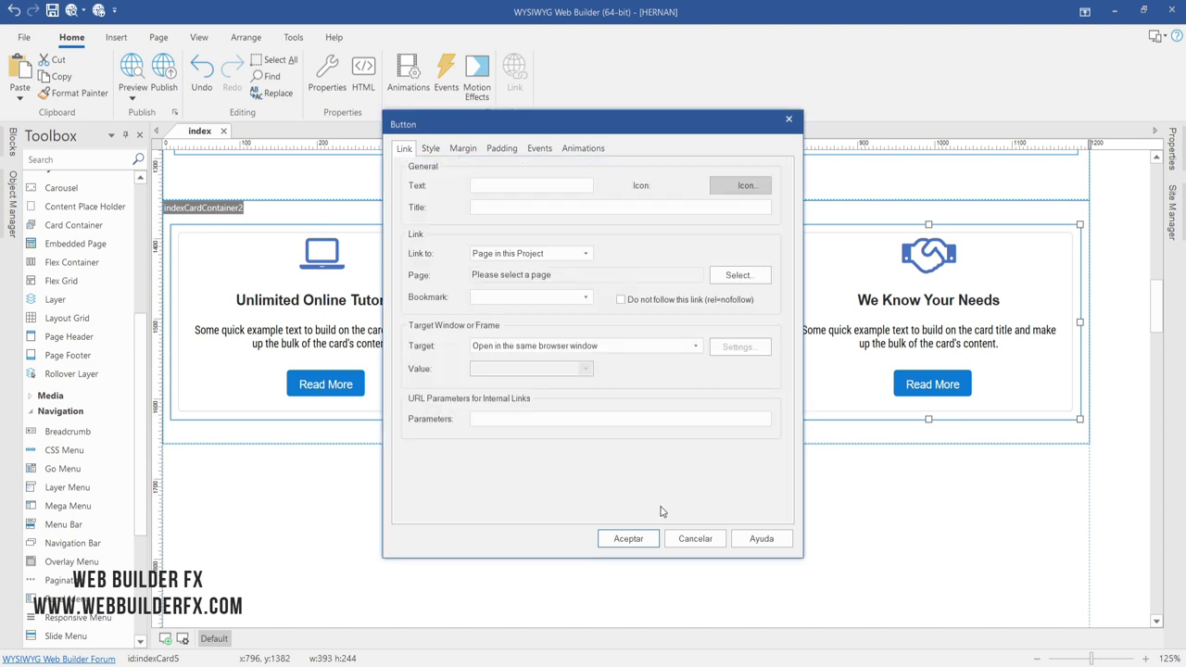
{"action": "left_click", "coordinate": [634, 539]}
{"action": "left_click", "coordinate": [617, 539]}
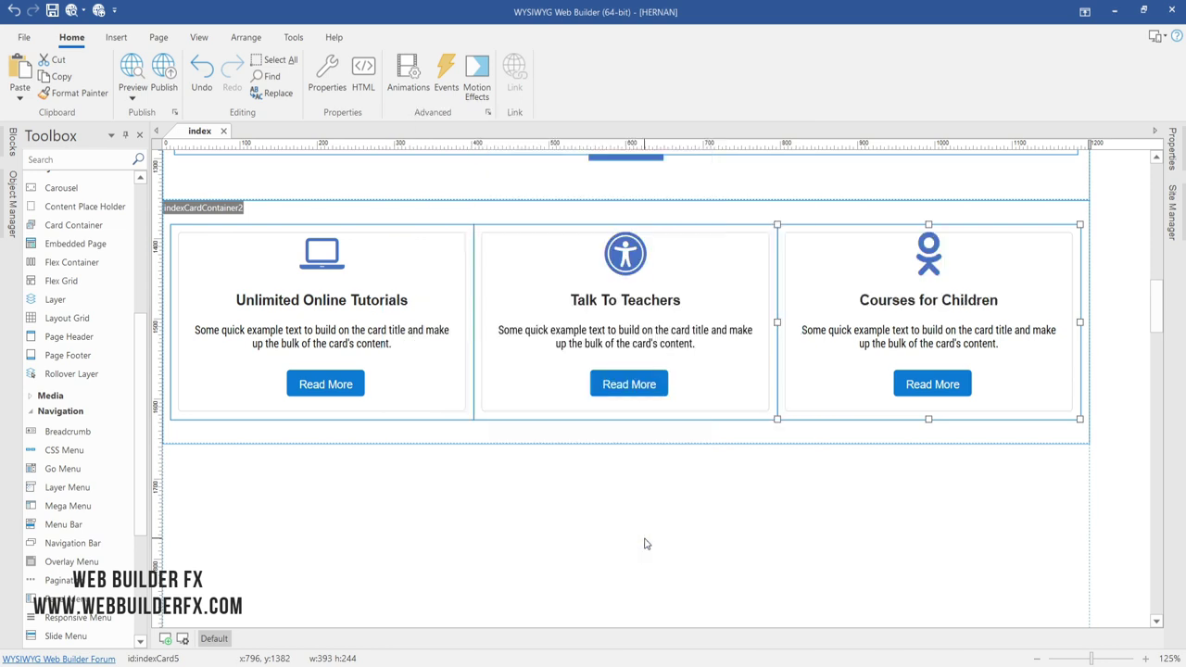
- Set the top padding of the Courses for Children card's icon button to 10
{"action": "double_click", "coordinate": [934, 265]}
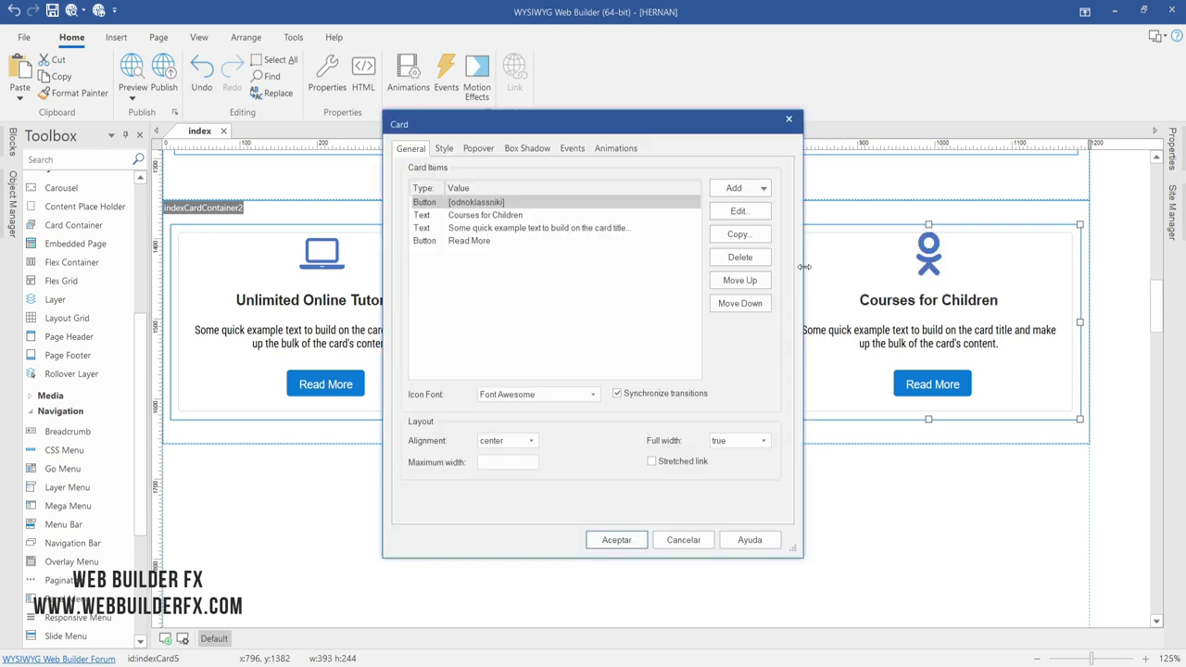
{"action": "double_click", "coordinate": [472, 203]}
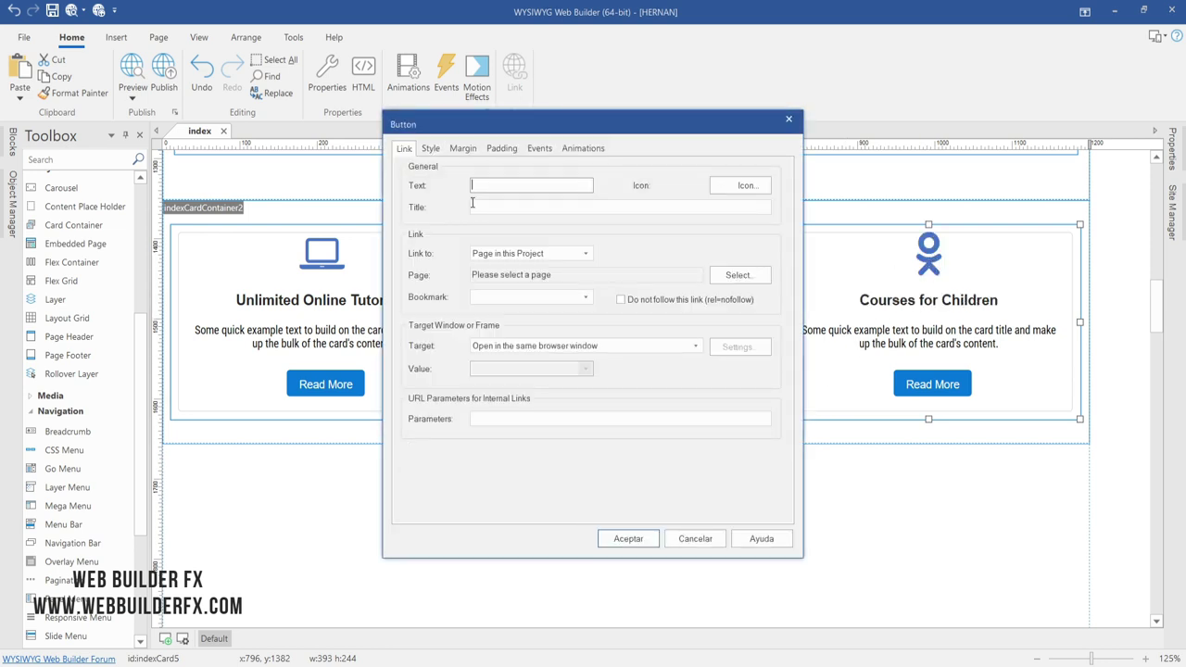
{"action": "left_click", "coordinate": [502, 149]}
{"action": "key", "text": "Tab"}
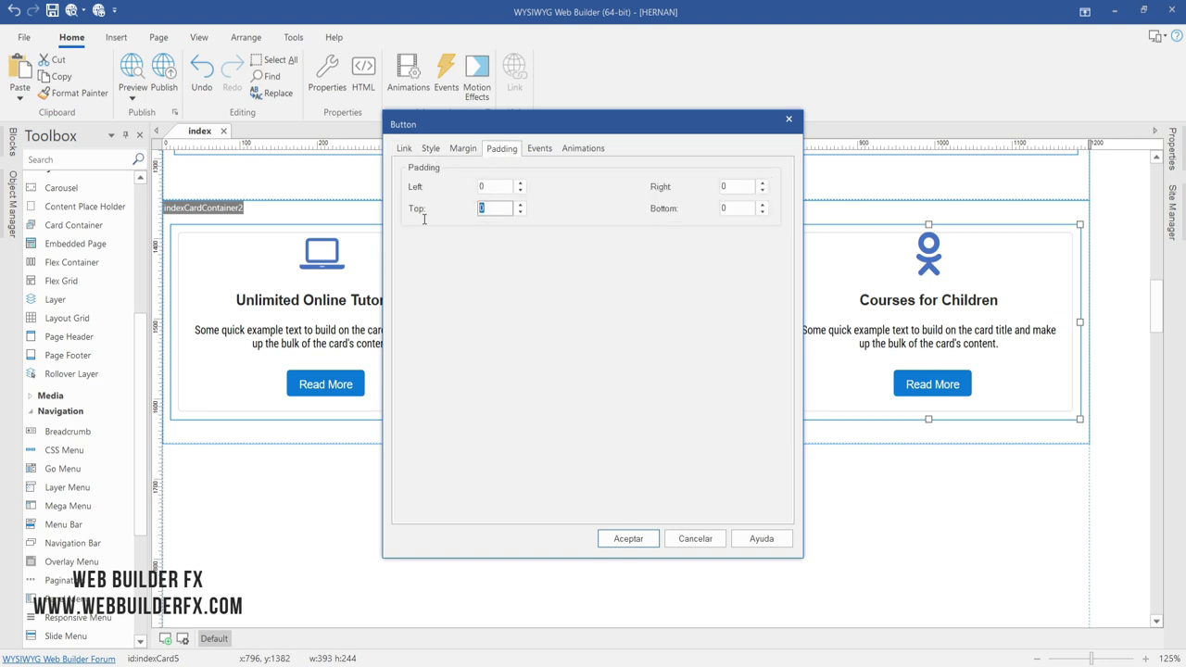
{"action": "key", "text": "Return"}
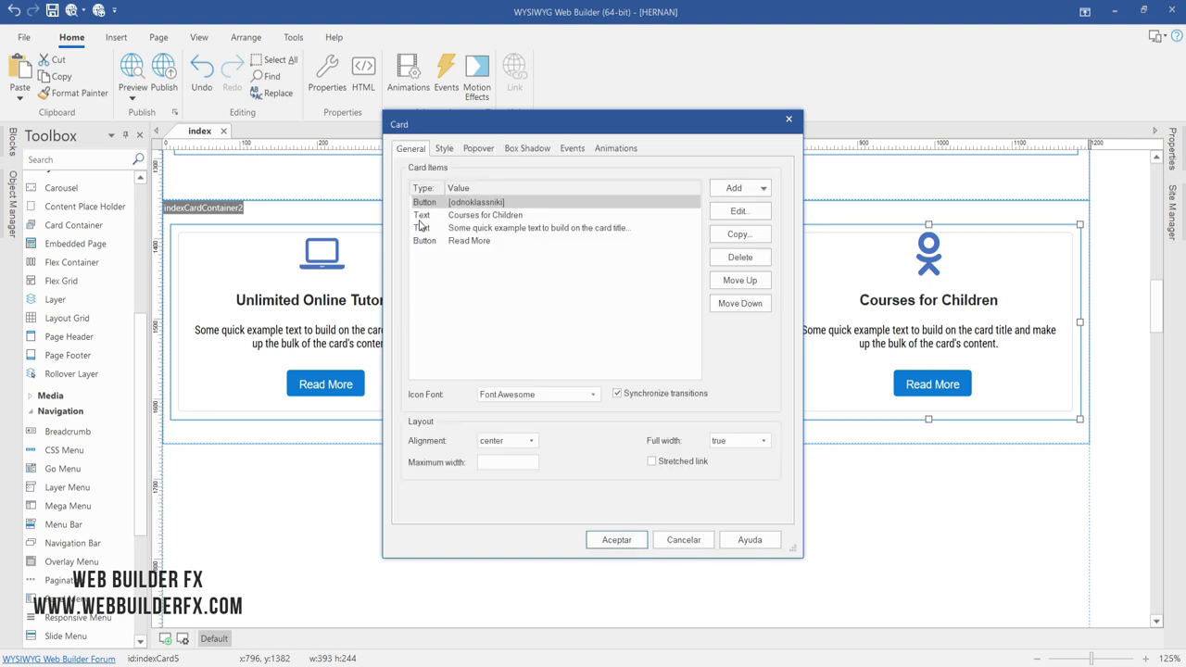
{"action": "left_click", "coordinate": [616, 540]}
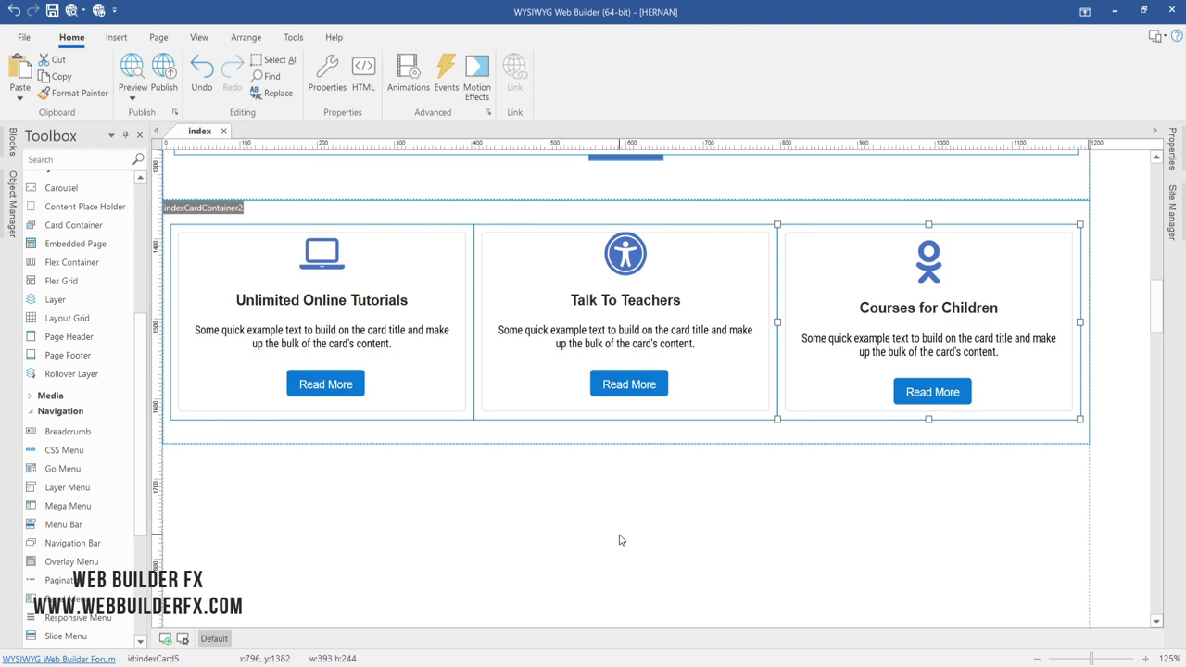
- Set the top padding of the Talk To Teachers card's icon button to 10
{"action": "right_click", "coordinate": [636, 257]}
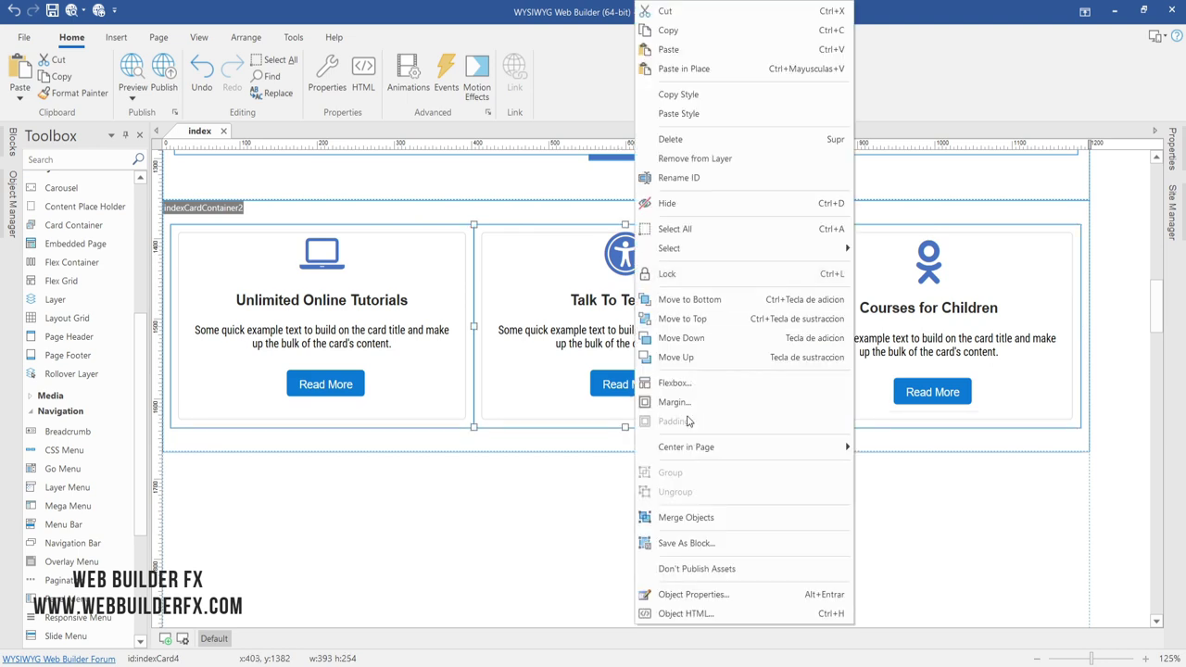
{"action": "left_click", "coordinate": [603, 316]}
{"action": "double_click", "coordinate": [604, 316]}
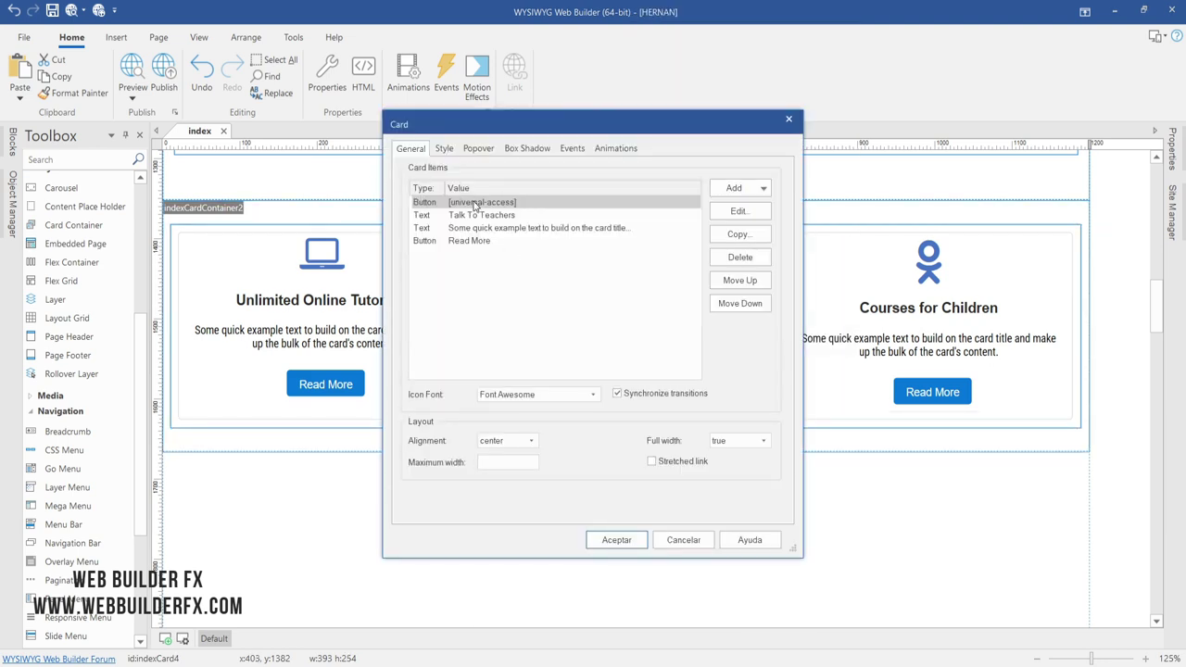
{"action": "double_click", "coordinate": [473, 202]}
{"action": "left_click", "coordinate": [501, 148]}
{"action": "key", "text": "Tab"}
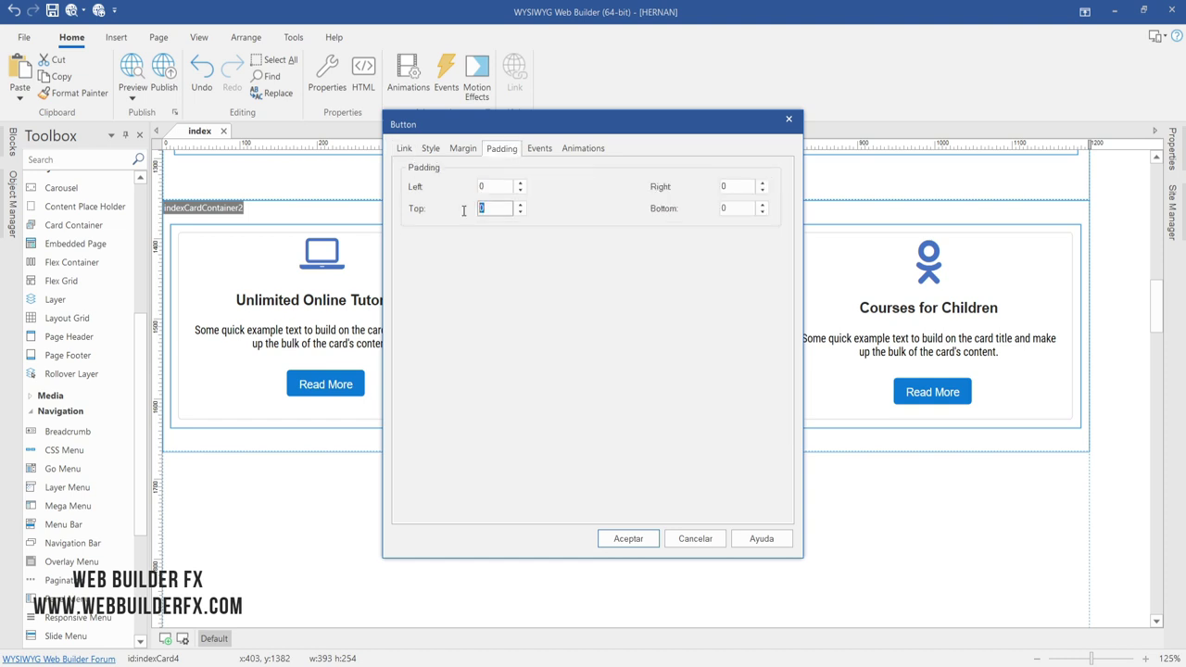
{"action": "type", "text": "10"}
{"action": "key", "text": "Return"}
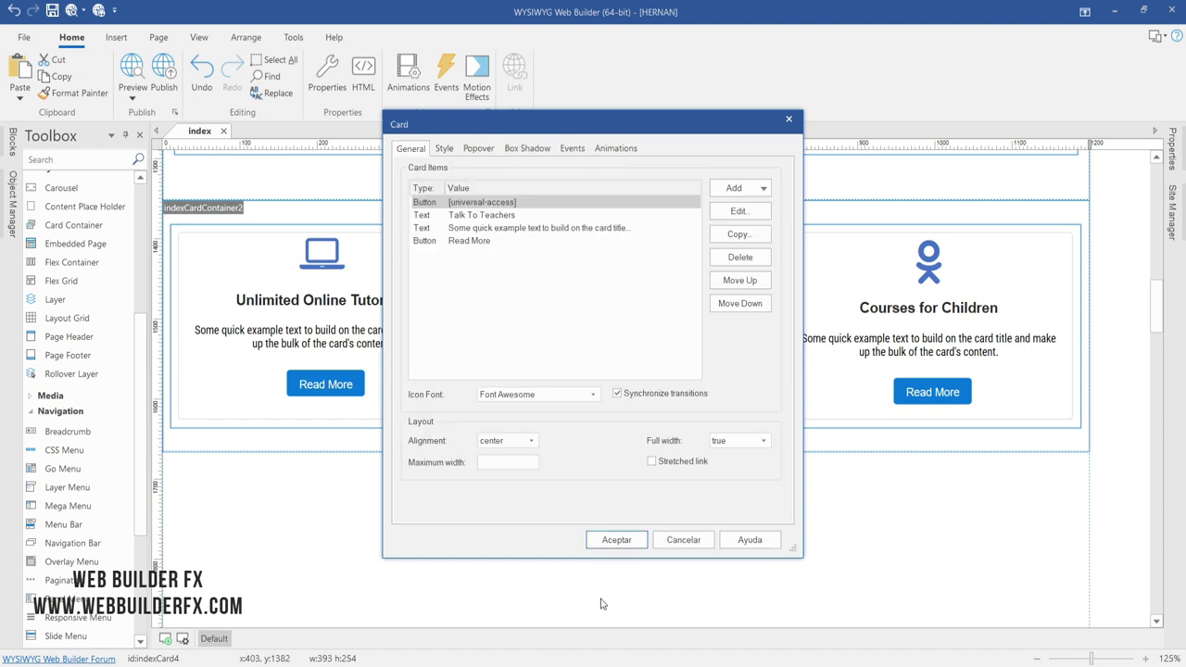
{"action": "left_click", "coordinate": [618, 545]}
- Set the top padding of the Unlimited Online Tutorials card's icon button to 10, matching the other two cards
{"action": "double_click", "coordinate": [324, 272]}
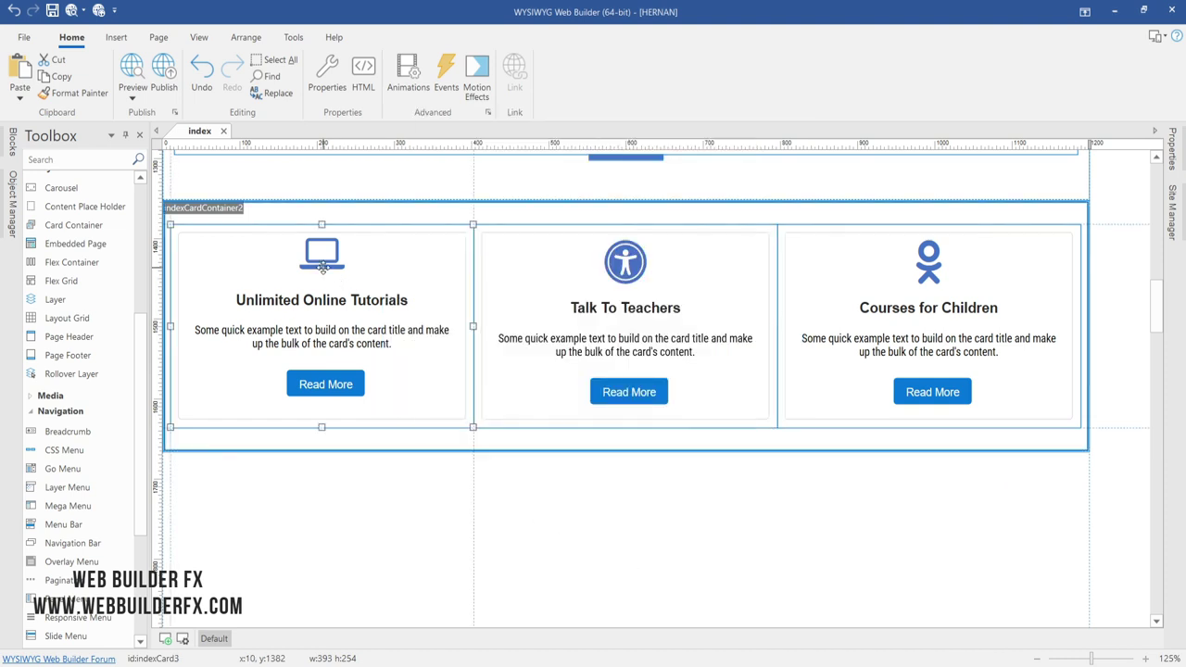
{"action": "double_click", "coordinate": [477, 202]}
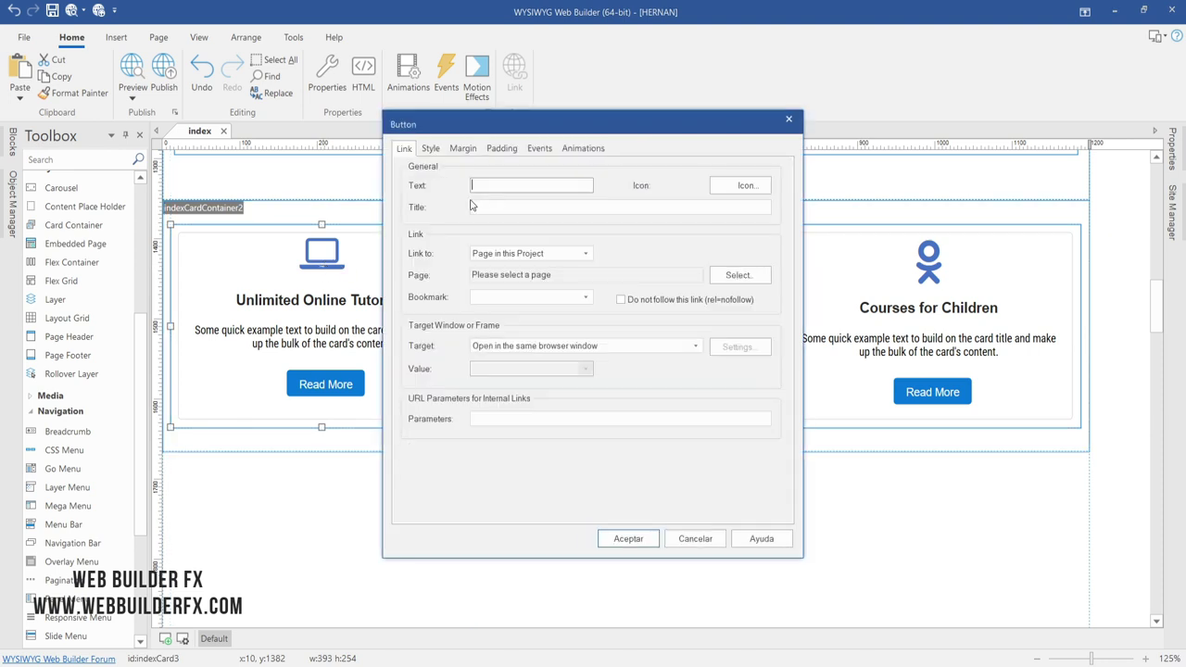
{"action": "left_click", "coordinate": [502, 149]}
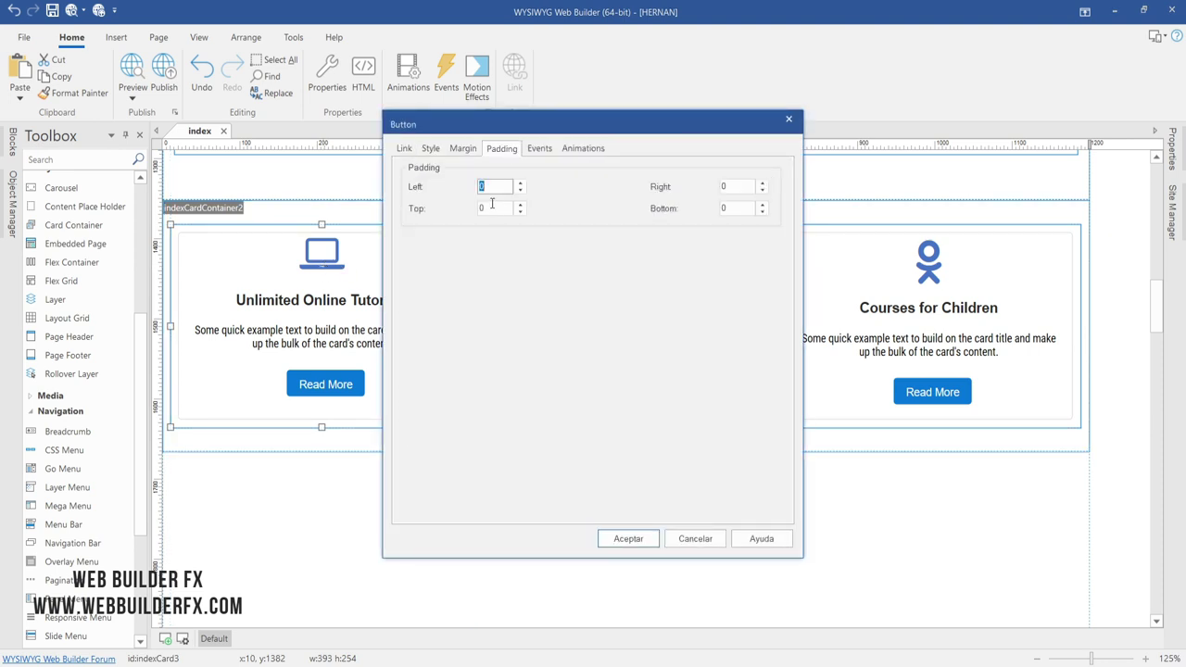
{"action": "key", "text": "Tab"}
{"action": "key", "text": "Return"}
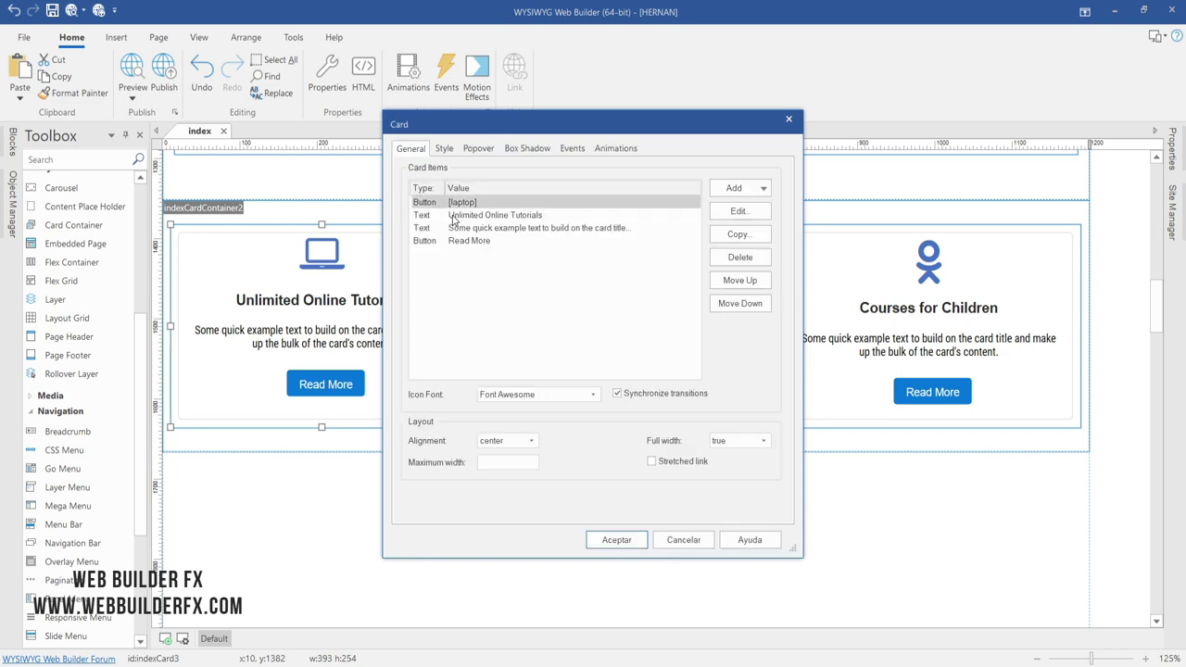
{"action": "left_click", "coordinate": [612, 537]}
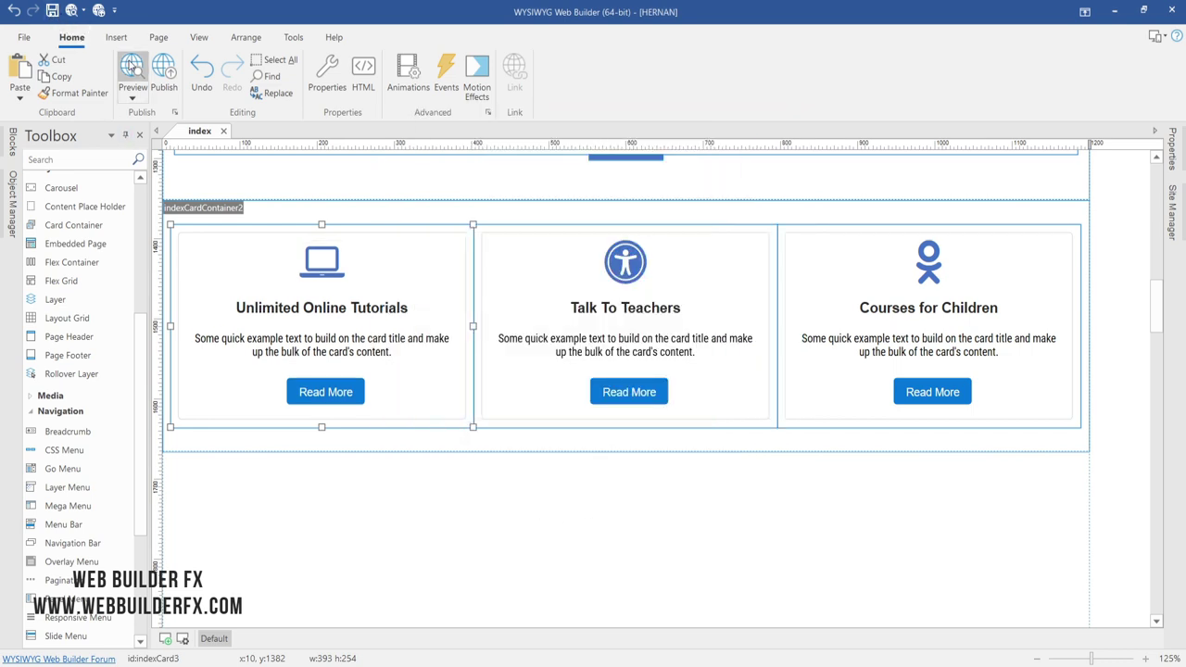
- Preview the page in the browser's responsive design view and examine the What We Offer cards at mobile width
{"action": "left_click", "coordinate": [132, 71]}
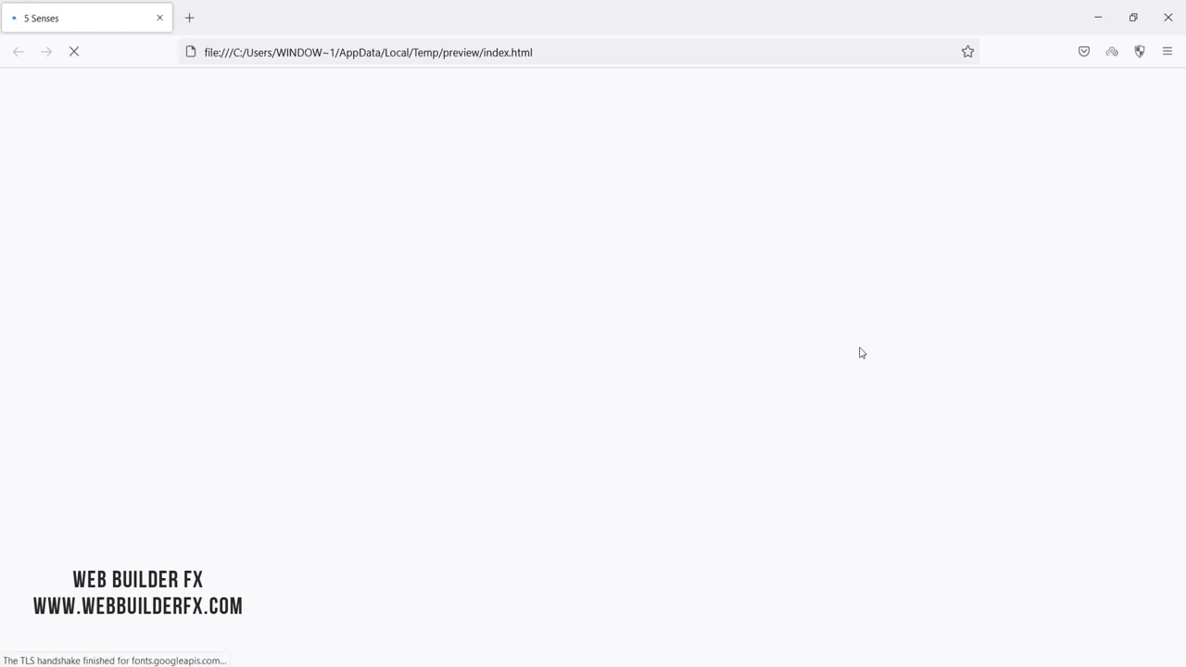
{"action": "key", "text": "ctrl+shift+m"}
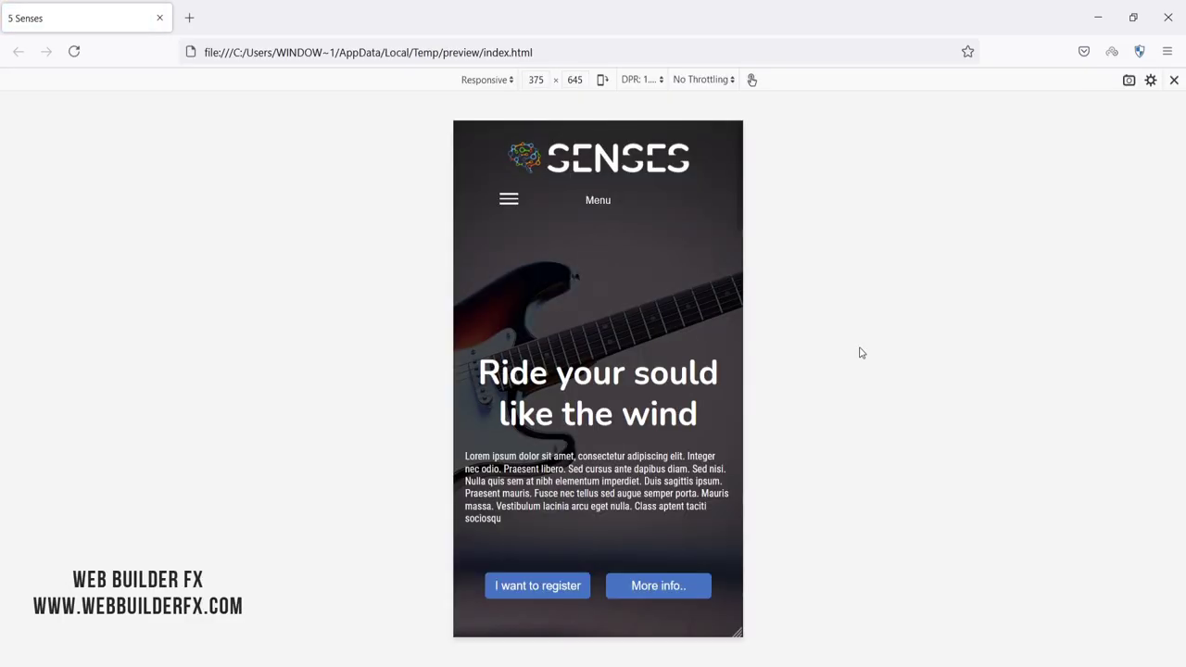
{"action": "scroll", "coordinate": [651, 389], "scroll_direction": "down", "scroll_amount": 5}
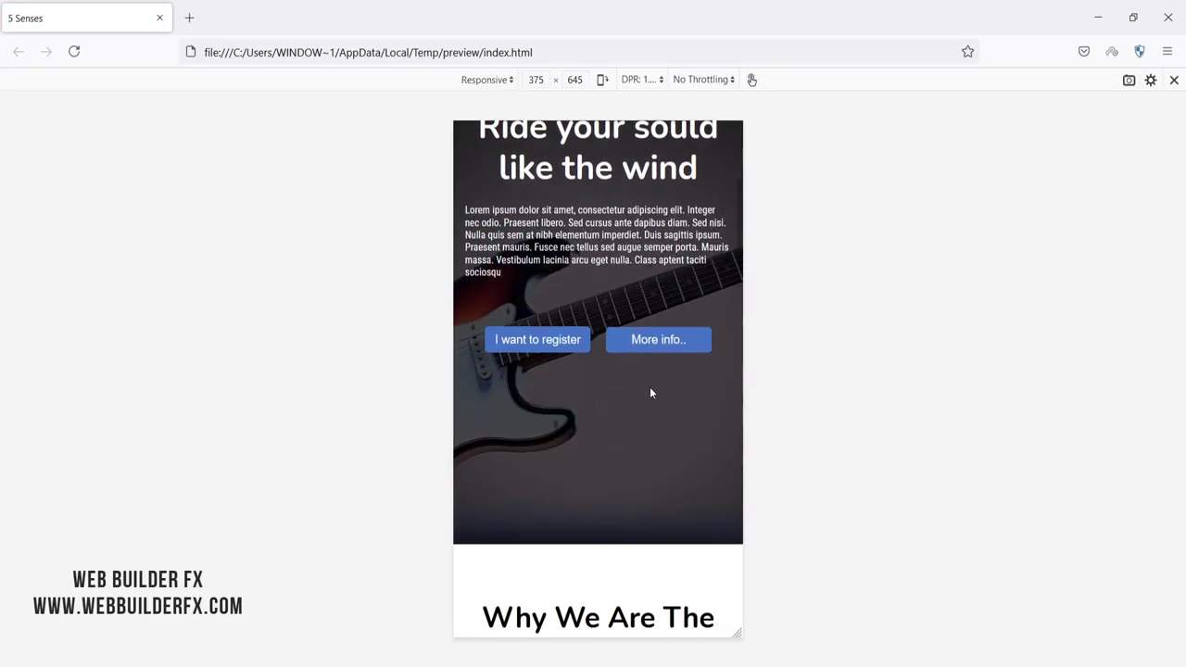
{"action": "scroll", "coordinate": [651, 393], "scroll_direction": "down", "scroll_amount": 4}
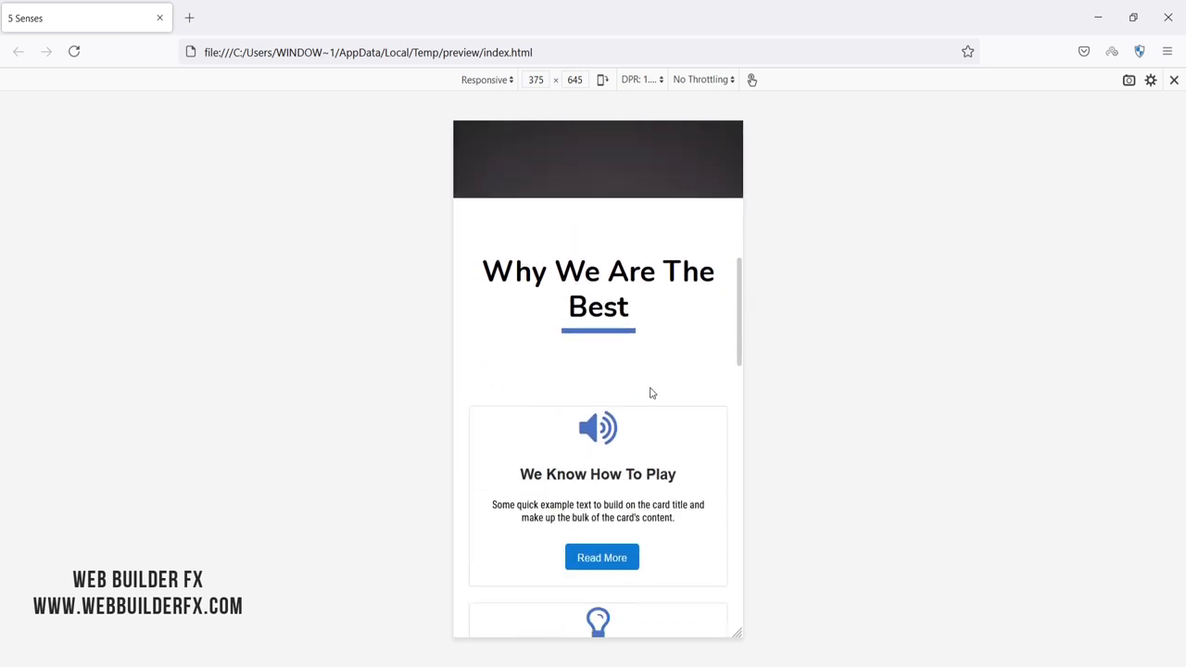
{"action": "scroll", "coordinate": [650, 389], "scroll_direction": "down", "scroll_amount": 7}
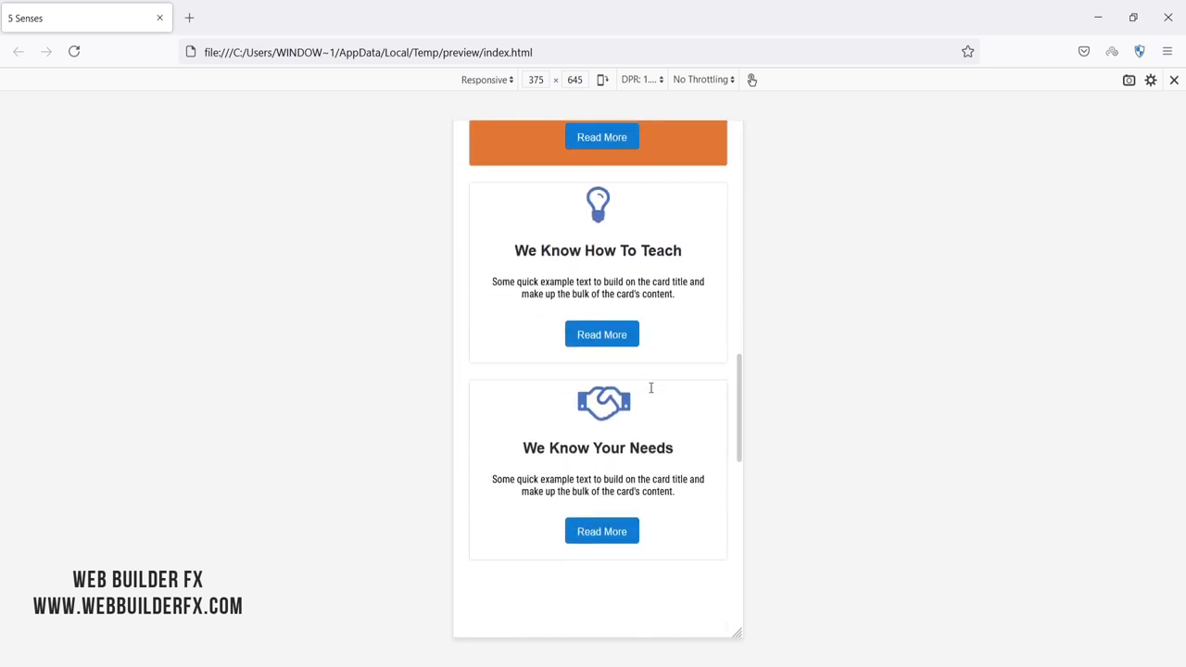
{"action": "scroll", "coordinate": [650, 392], "scroll_direction": "down", "scroll_amount": 5}
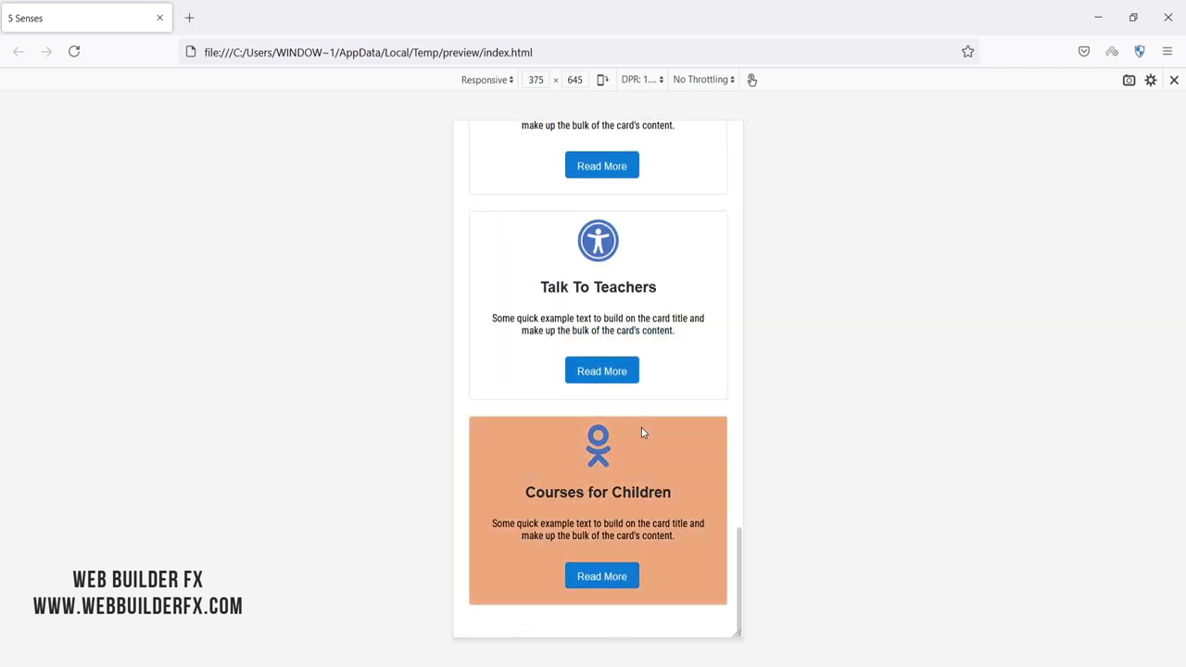
{"action": "scroll", "coordinate": [645, 370], "scroll_direction": "up", "scroll_amount": 3}
{"action": "scroll", "coordinate": [646, 369], "scroll_direction": "up", "scroll_amount": 4}
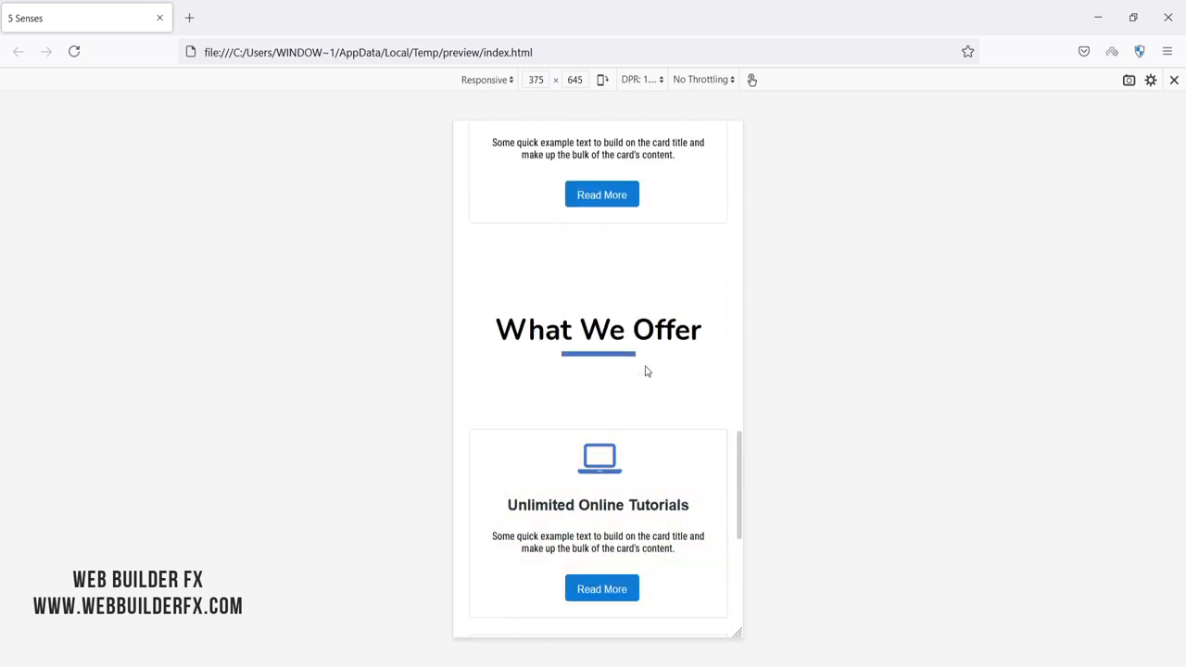
{"action": "left_click", "coordinate": [1168, 16]}
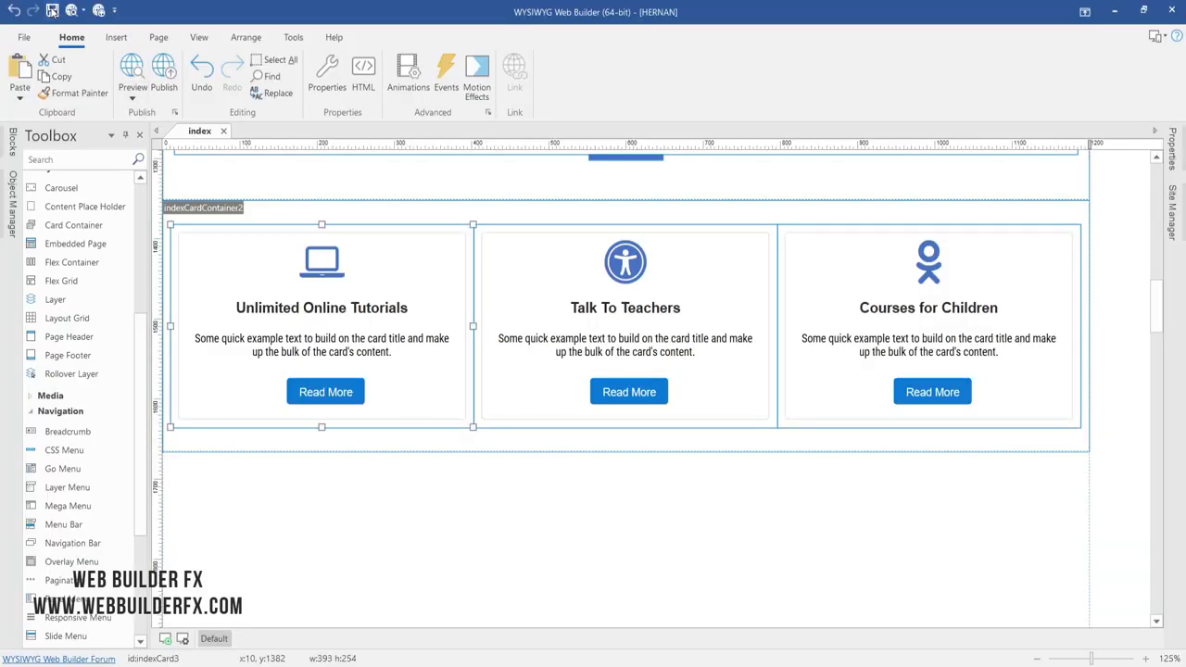
- Duplicate the What We Offer card container directly below the original and set the copy's top padding to 0
{"action": "left_click", "coordinate": [468, 437]}
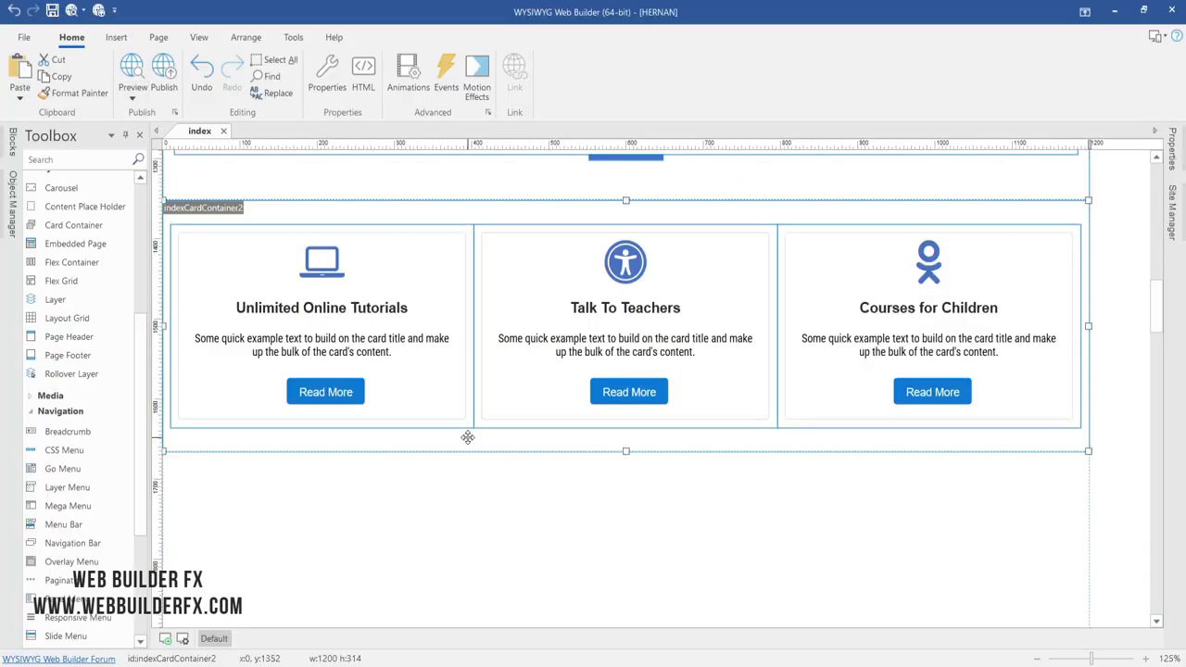
{"action": "key", "text": "ctrl+d"}
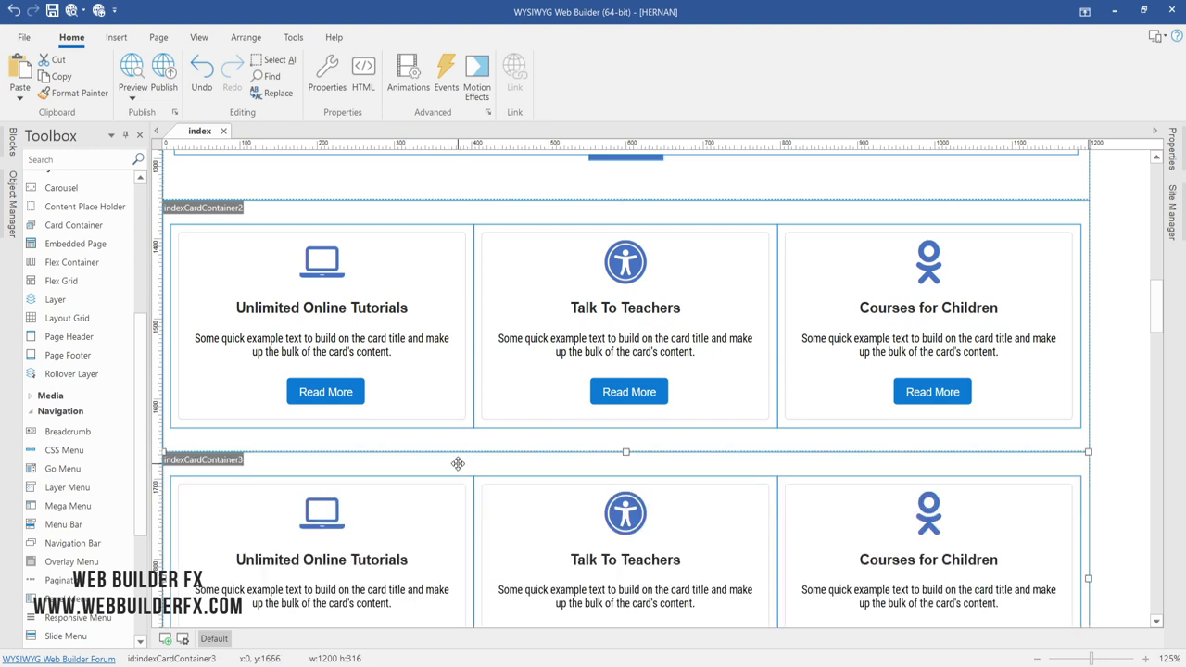
{"action": "right_click", "coordinate": [457, 463]}
{"action": "left_click", "coordinate": [494, 422]}
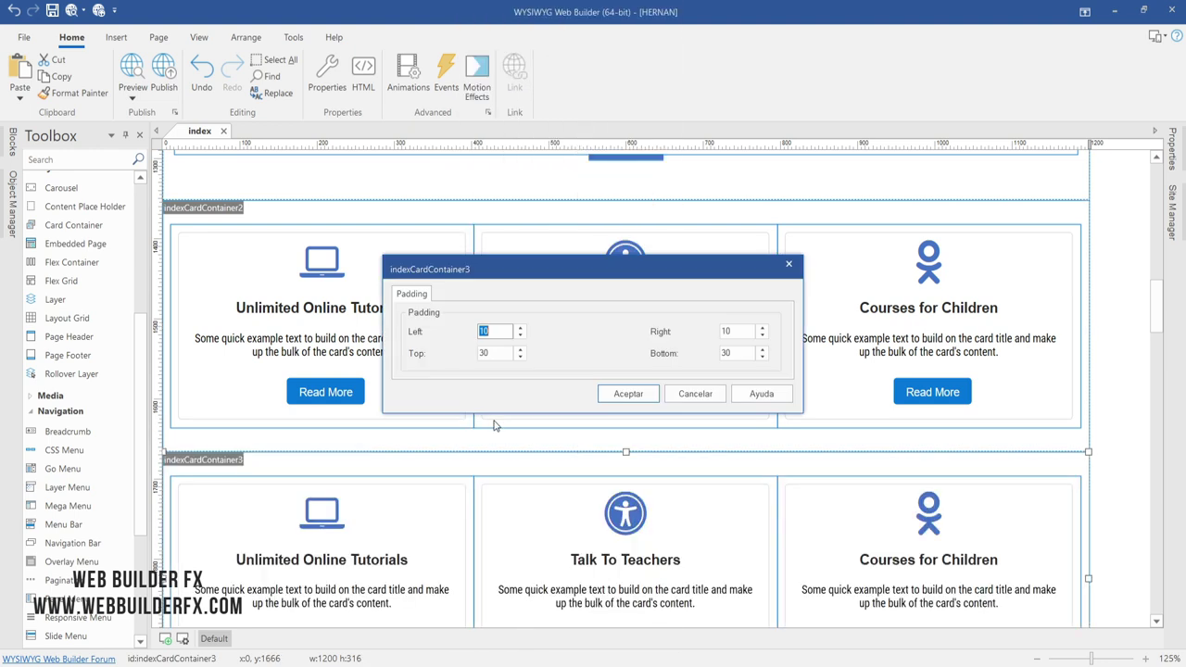
{"action": "double_click", "coordinate": [738, 351]}
{"action": "double_click", "coordinate": [500, 353]}
{"action": "type", "text": "0"}
{"action": "left_click", "coordinate": [627, 394]}
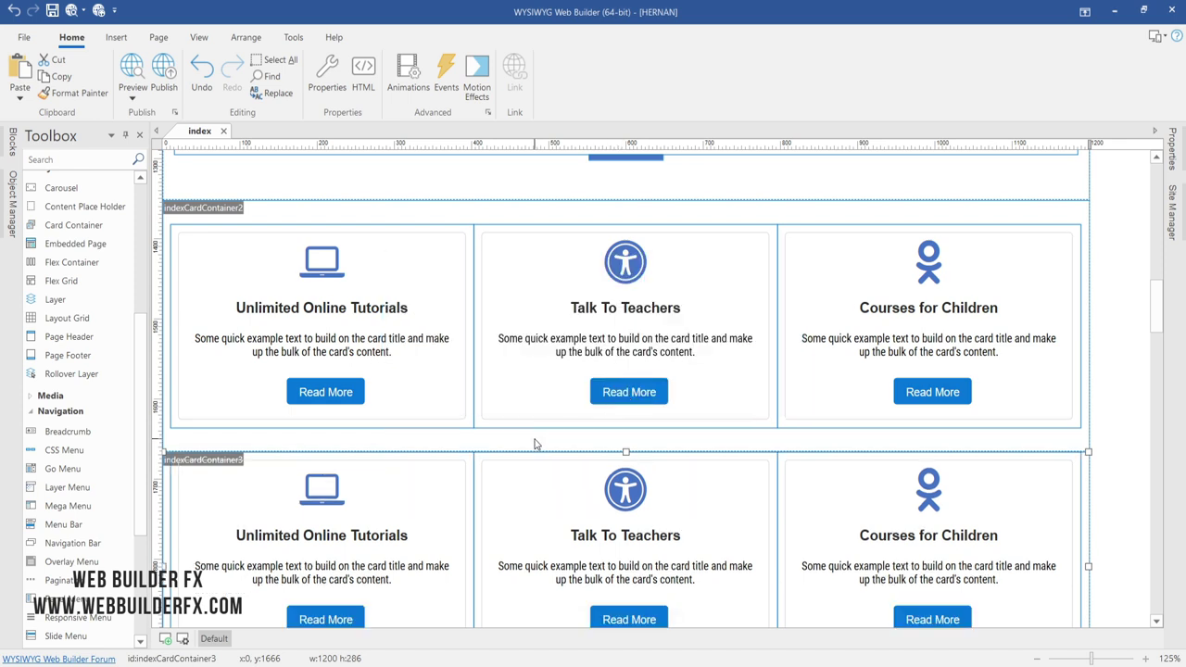
- Set the bottom padding of the original What We Offer card container to 0
{"action": "double_click", "coordinate": [498, 444]}
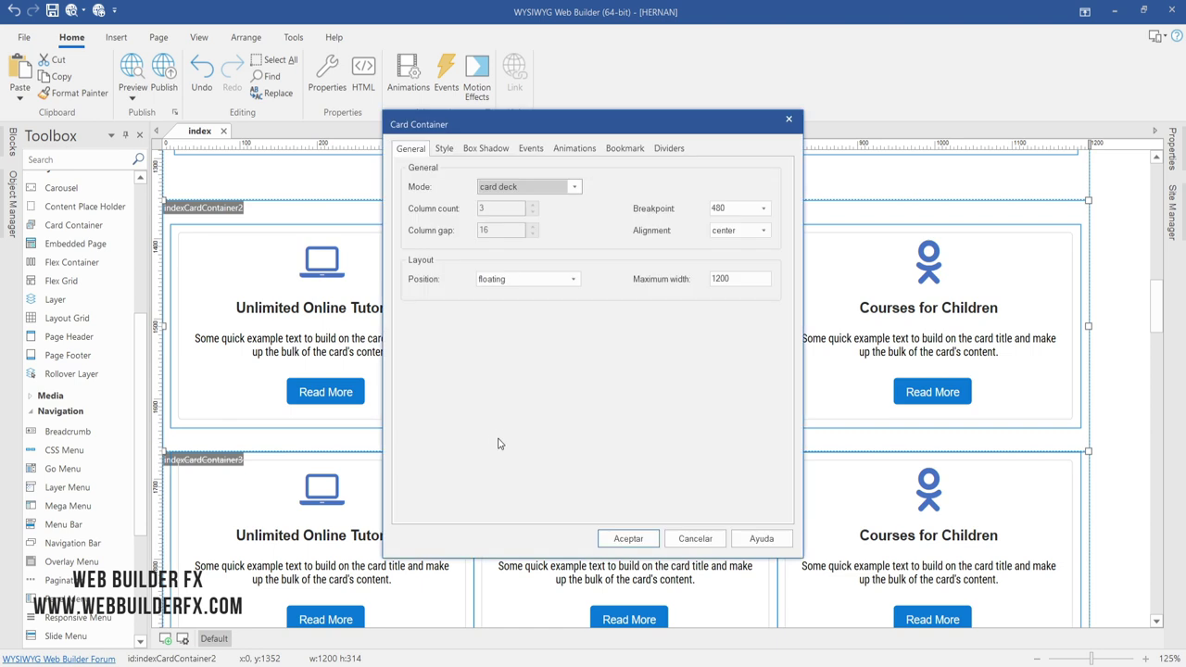
{"action": "left_click", "coordinate": [789, 120]}
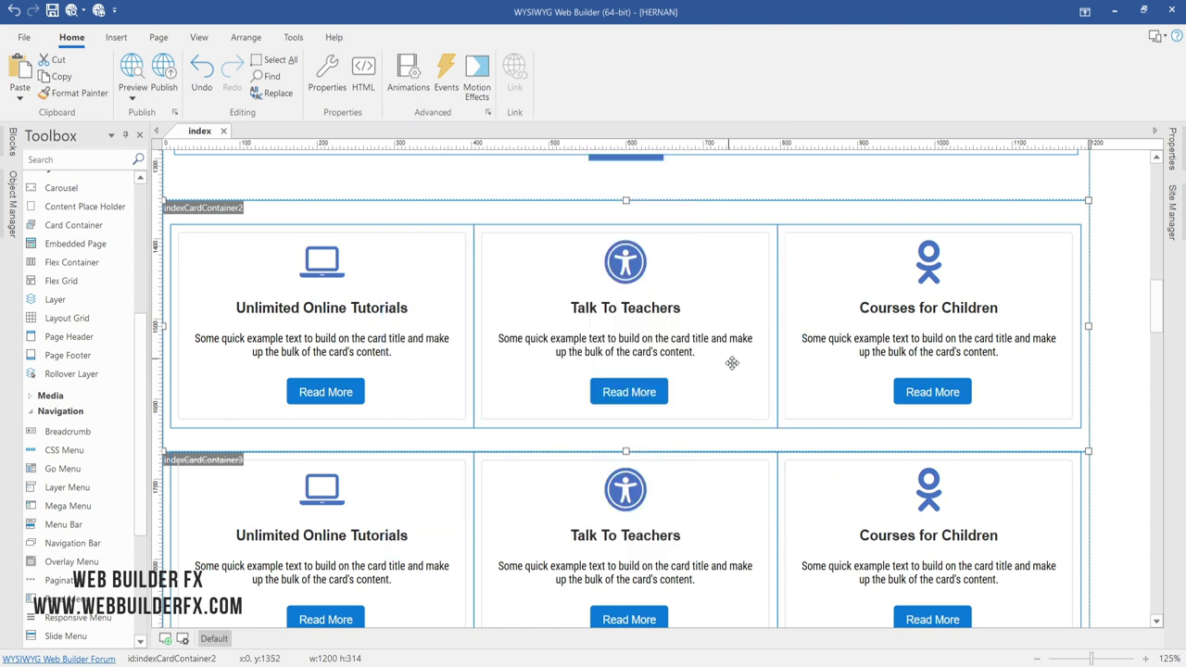
{"action": "right_click", "coordinate": [774, 435]}
{"action": "left_click", "coordinate": [783, 402]}
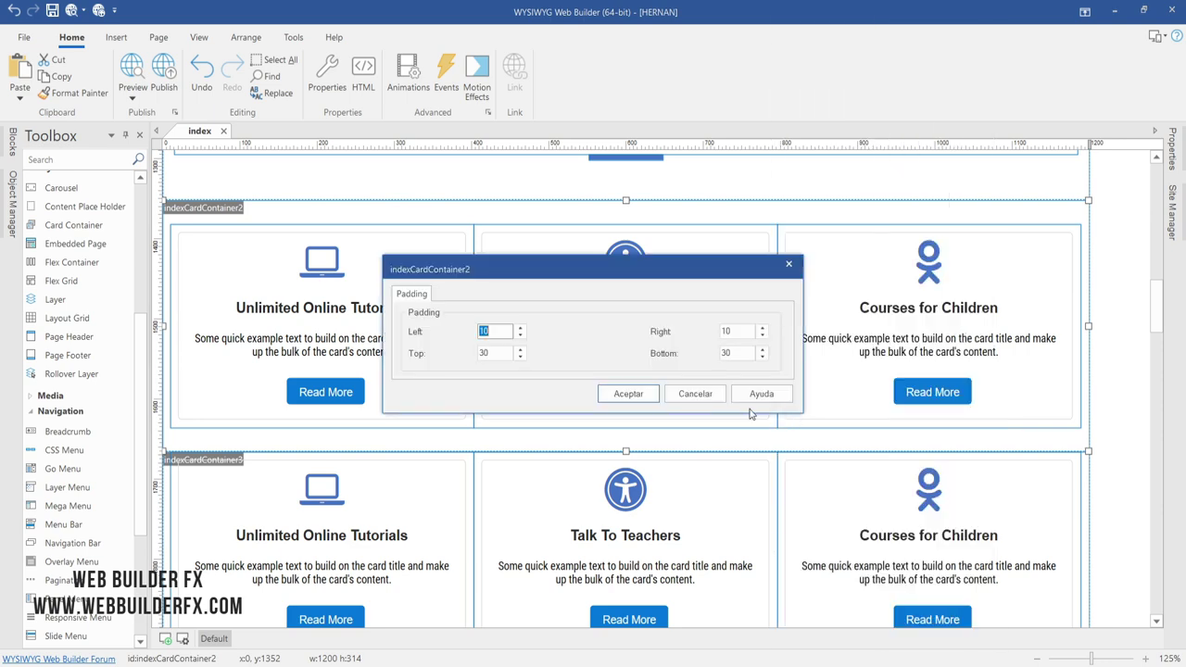
{"action": "double_click", "coordinate": [734, 353]}
{"action": "type", "text": "0"}
{"action": "left_click", "coordinate": [628, 394]}
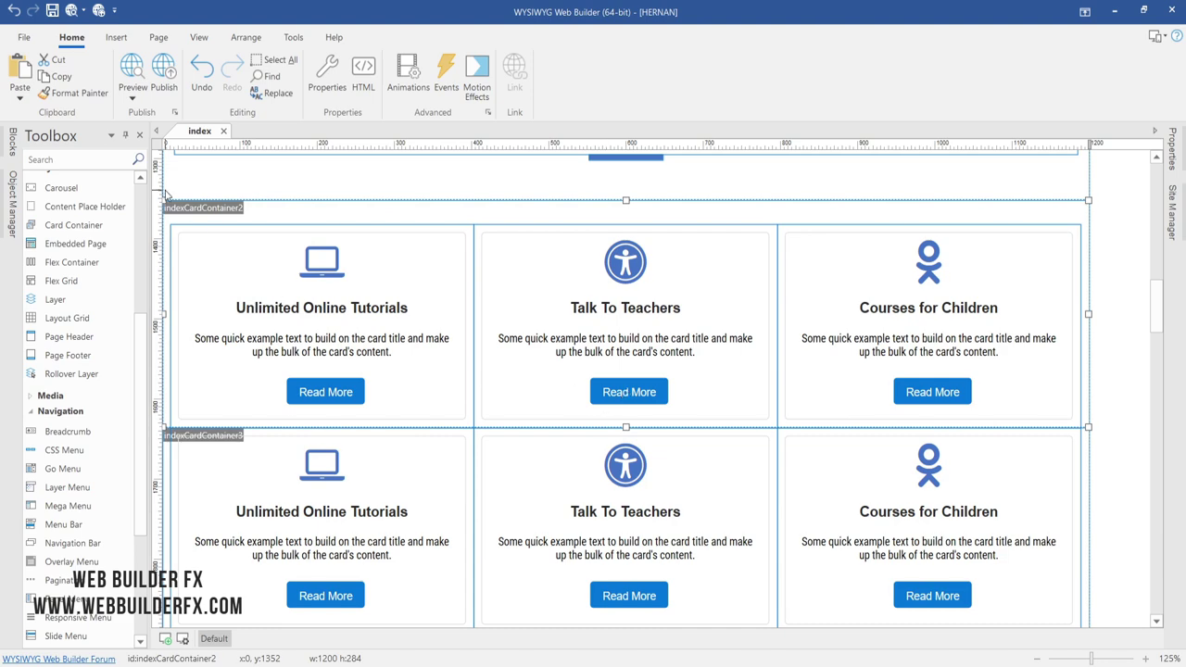
- Preview the page in responsive design view again and check the spacing between the two stacked card containers
{"action": "left_click", "coordinate": [130, 74]}
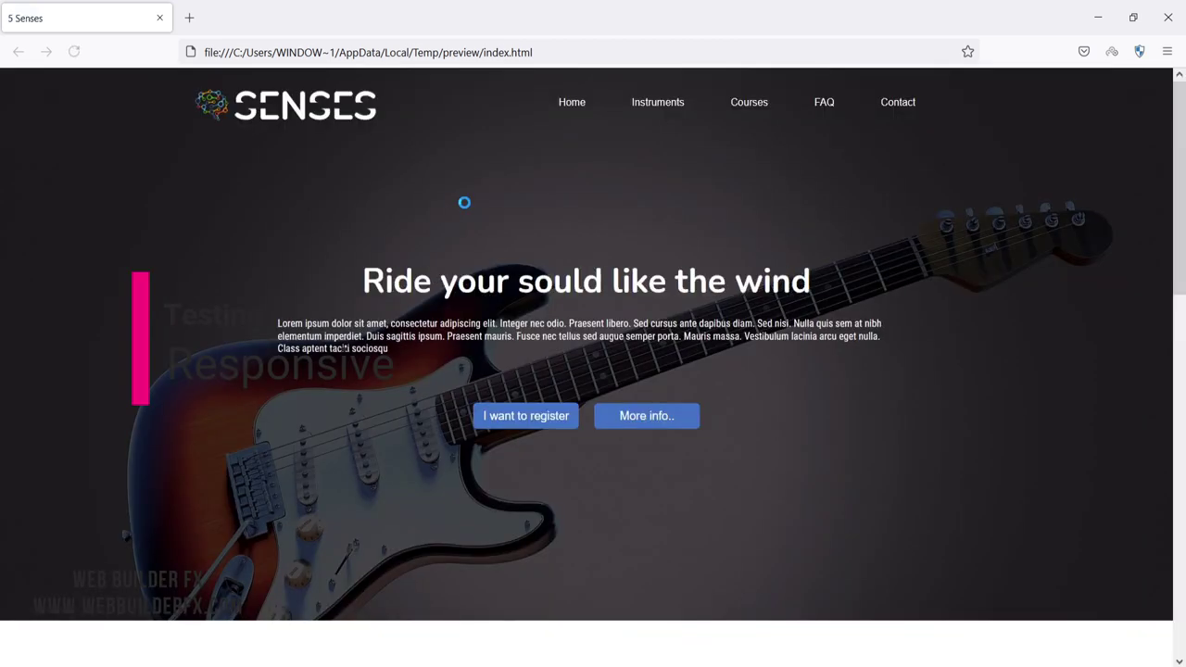
{"action": "key", "text": "ctrl+shift+m"}
{"action": "scroll", "coordinate": [654, 291], "scroll_direction": "down", "scroll_amount": 8}
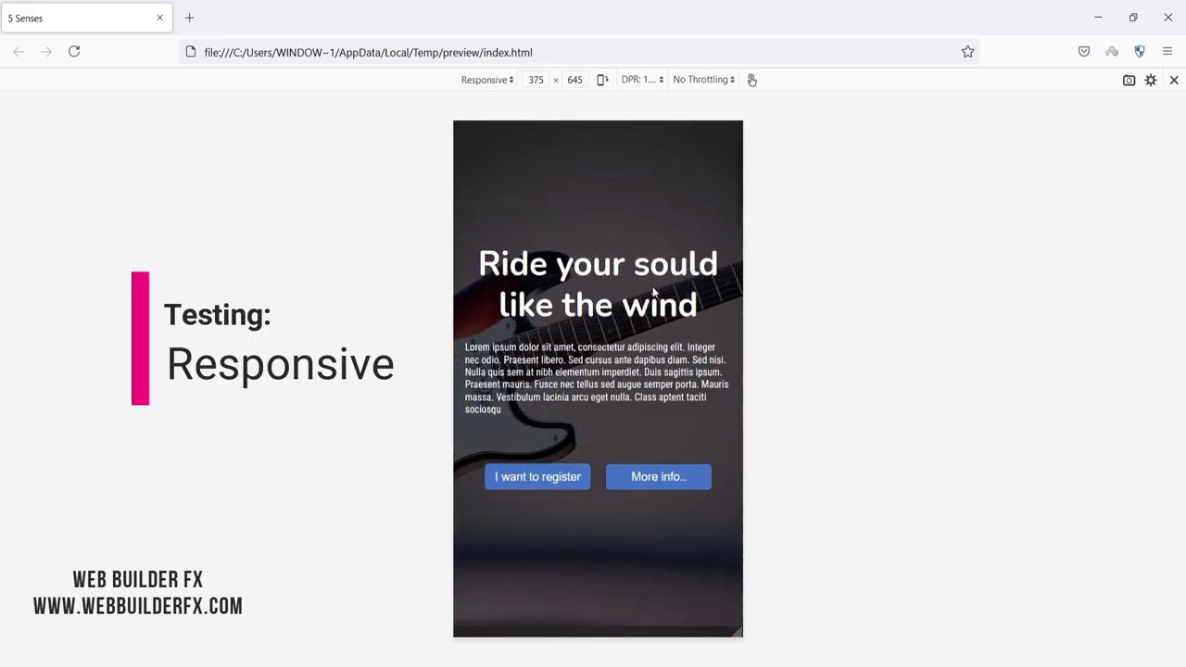
{"action": "scroll", "coordinate": [653, 291], "scroll_direction": "down", "scroll_amount": 5}
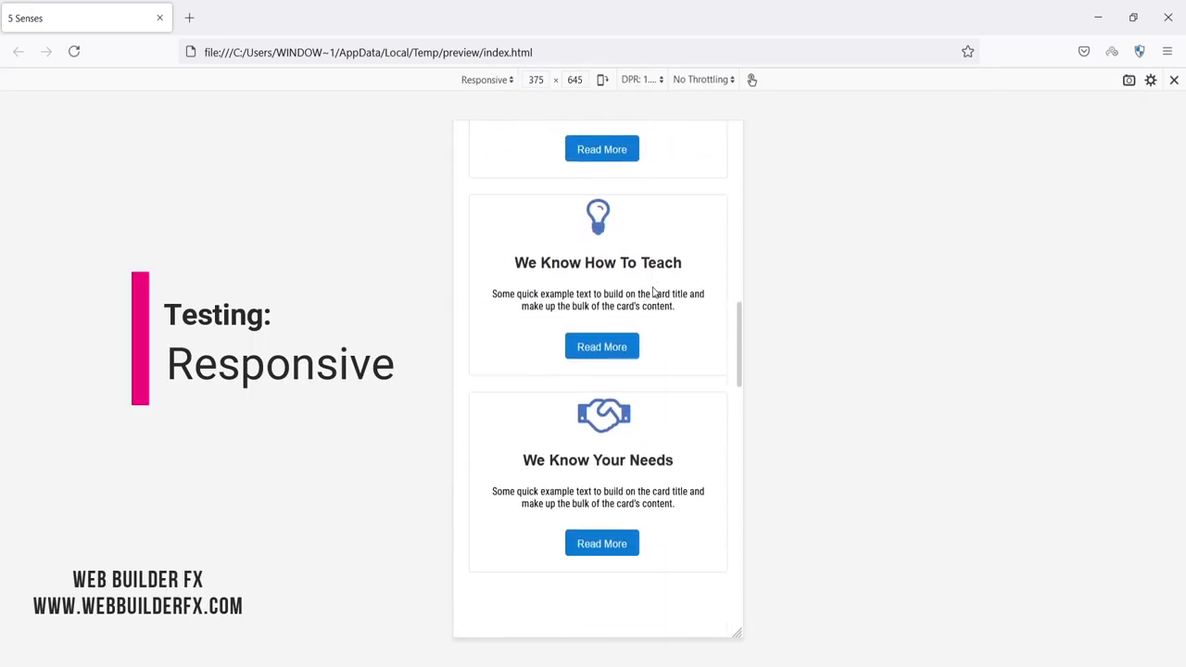
{"action": "scroll", "coordinate": [650, 313], "scroll_direction": "down", "scroll_amount": 2}
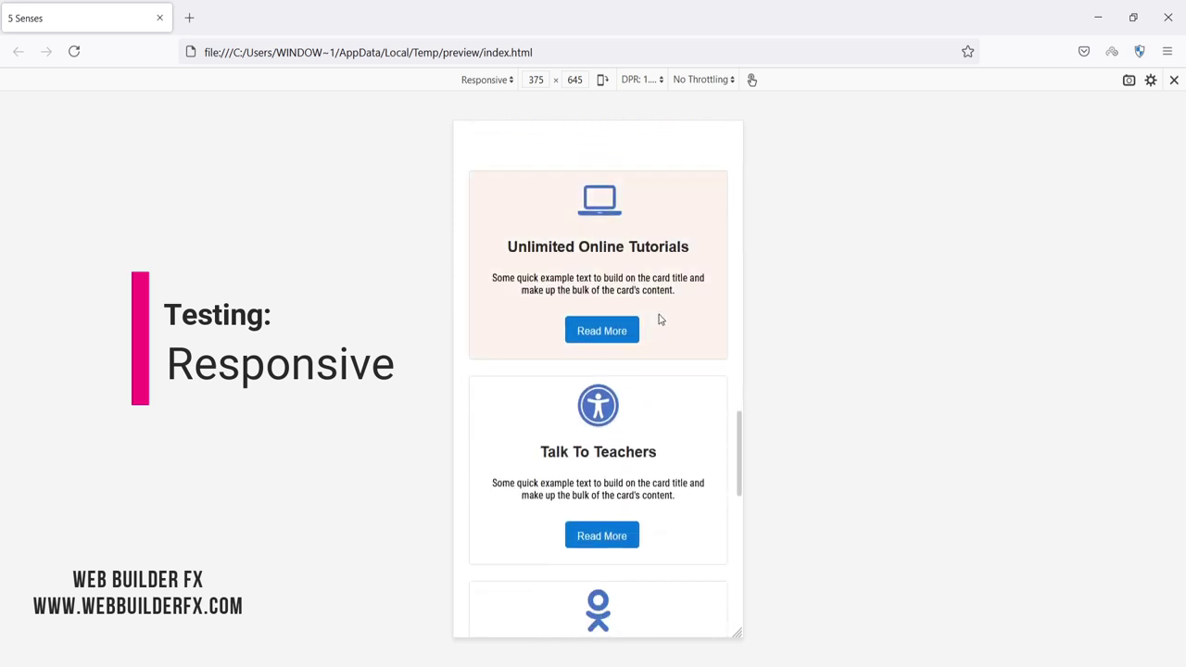
{"action": "left_click_drag", "start_coordinate": [741, 436], "coordinate": [748, 549]}
{"action": "left_click", "coordinate": [1169, 17]}
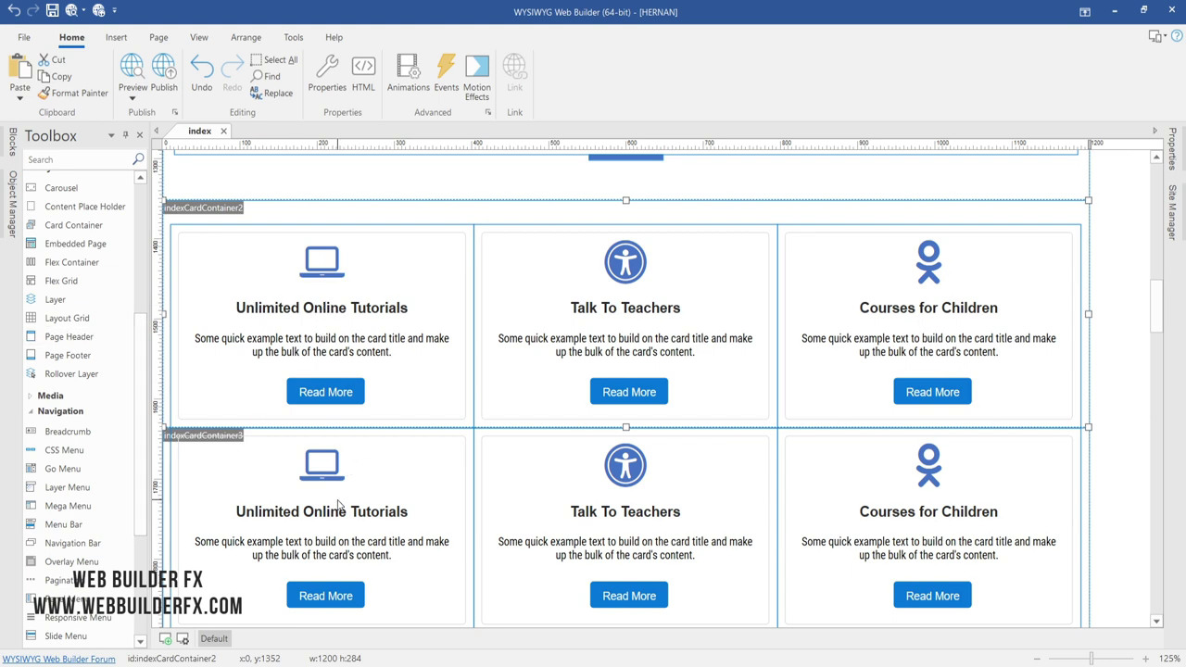
- Replace the laptop icon of the first card in the duplicated container with the Font Awesome bullhorn icon
{"action": "scroll", "coordinate": [556, 387], "scroll_direction": "up", "scroll_amount": 6}
{"action": "scroll", "coordinate": [556, 386], "scroll_direction": "down", "scroll_amount": 6}
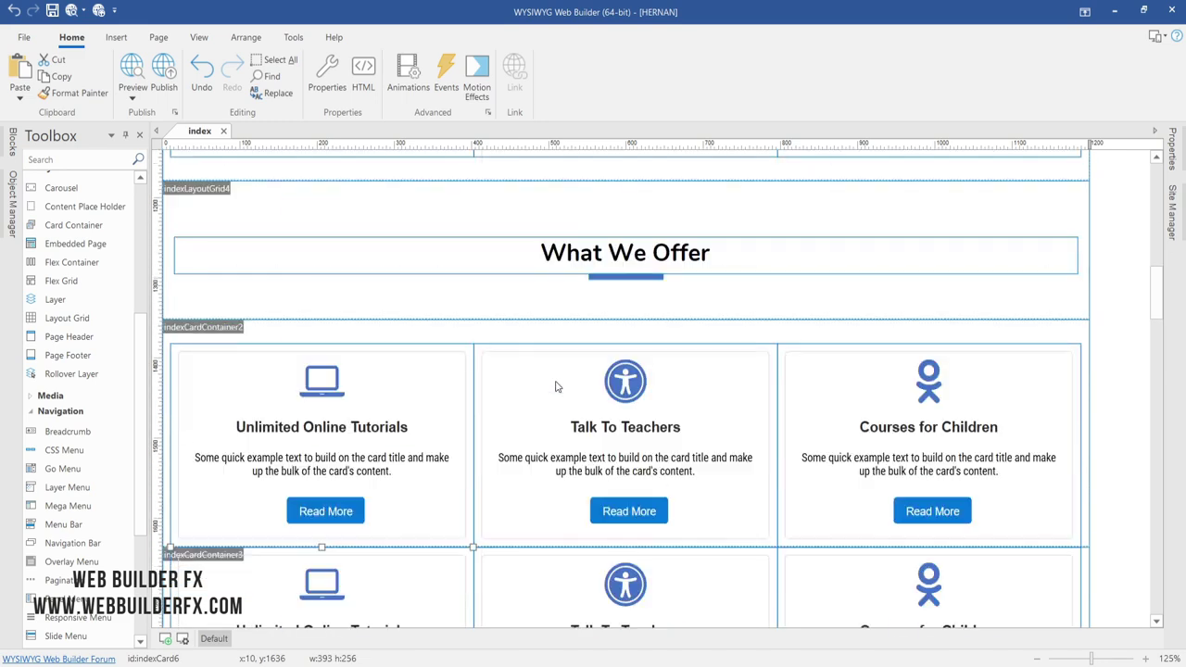
{"action": "double_click", "coordinate": [327, 364]}
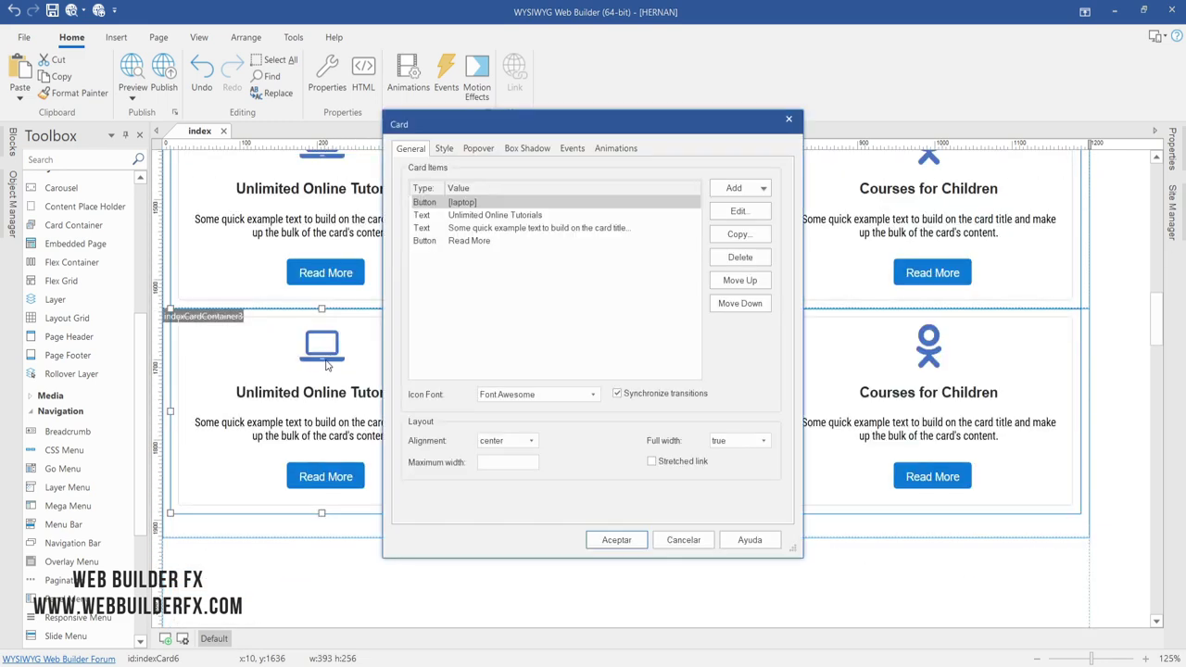
{"action": "double_click", "coordinate": [479, 204]}
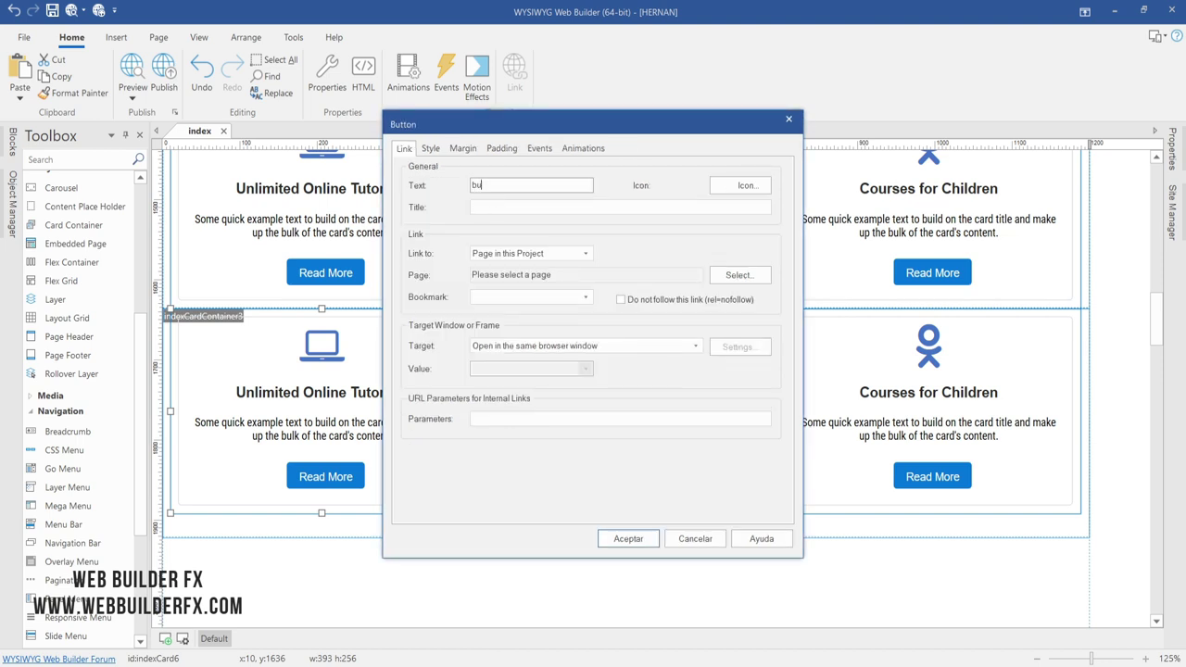
{"action": "key", "text": "Escape"}
{"action": "double_click", "coordinate": [483, 205]}
{"action": "left_click", "coordinate": [744, 191]}
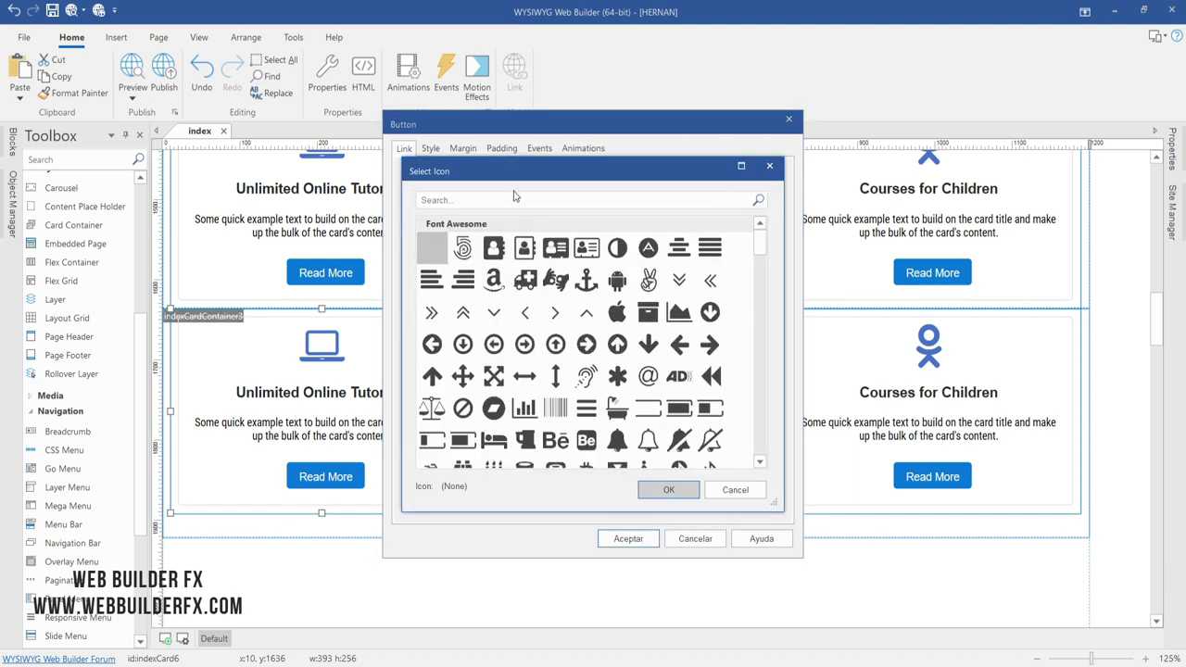
{"action": "left_click", "coordinate": [516, 194]}
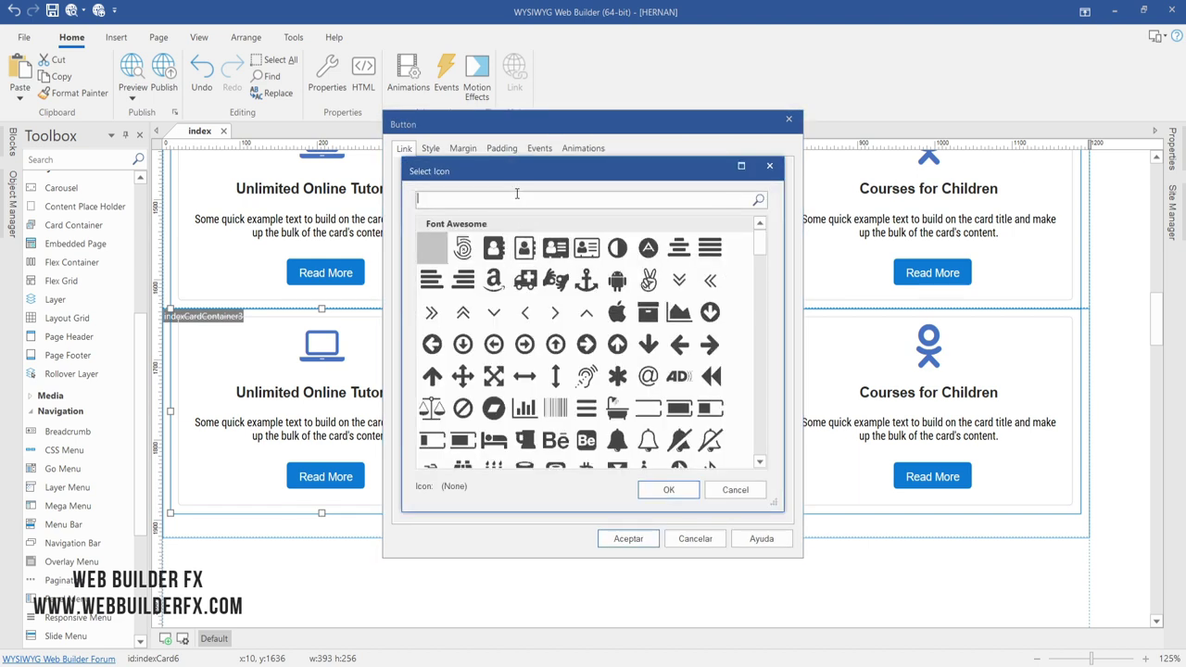
{"action": "type", "text": "bull"}
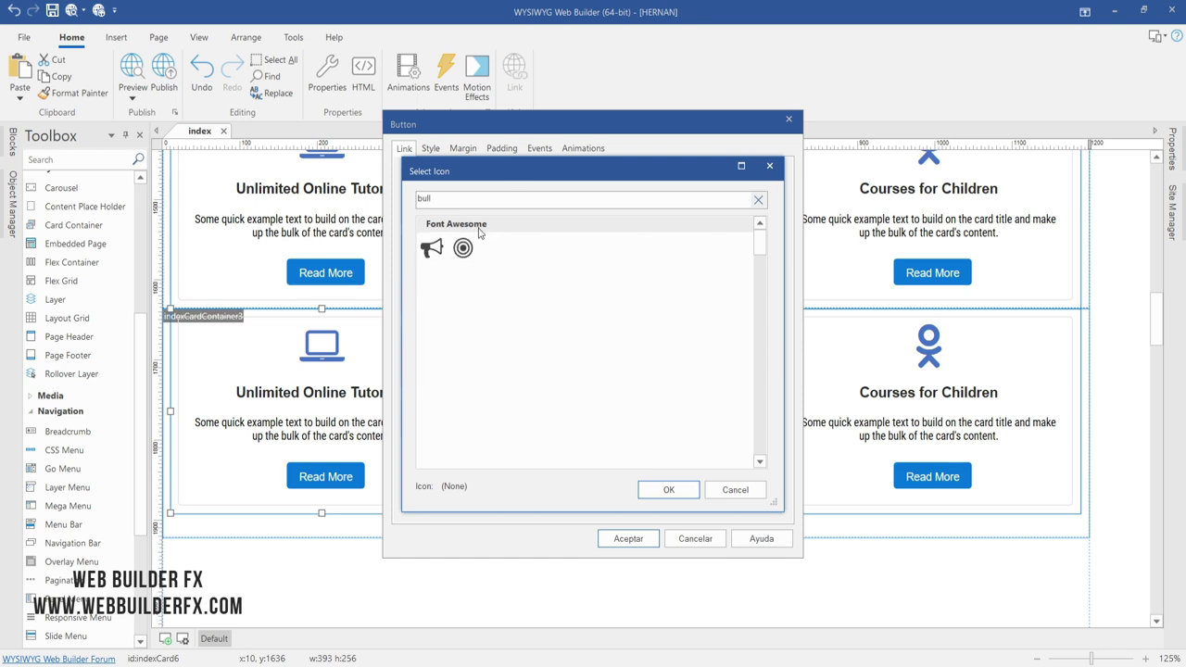
{"action": "left_click", "coordinate": [432, 248]}
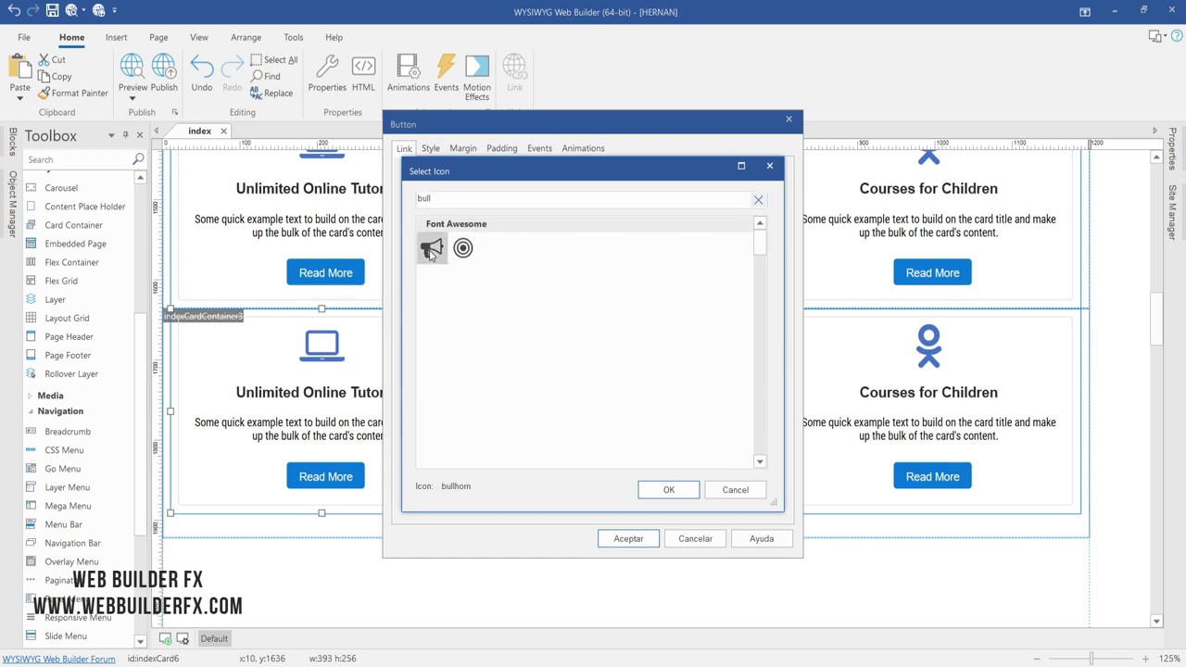
{"action": "left_click", "coordinate": [667, 490]}
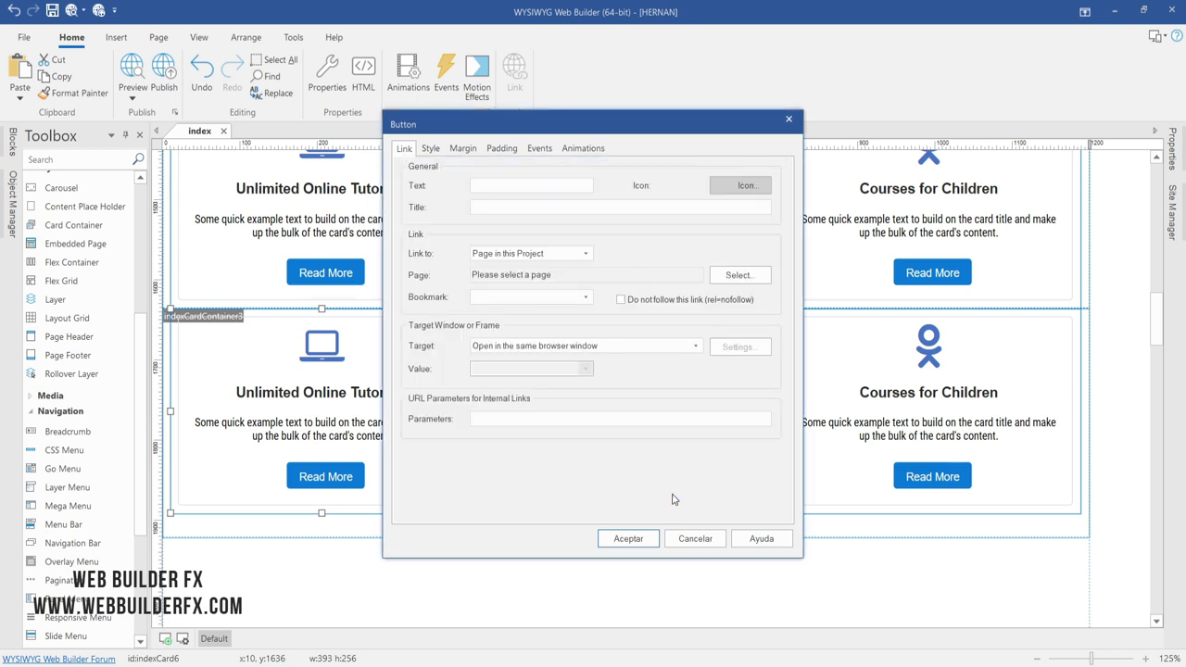
{"action": "left_click", "coordinate": [636, 547]}
- Change the title of the first card in the second What We Offer row to "Singing Courses"
{"action": "double_click", "coordinate": [490, 215]}
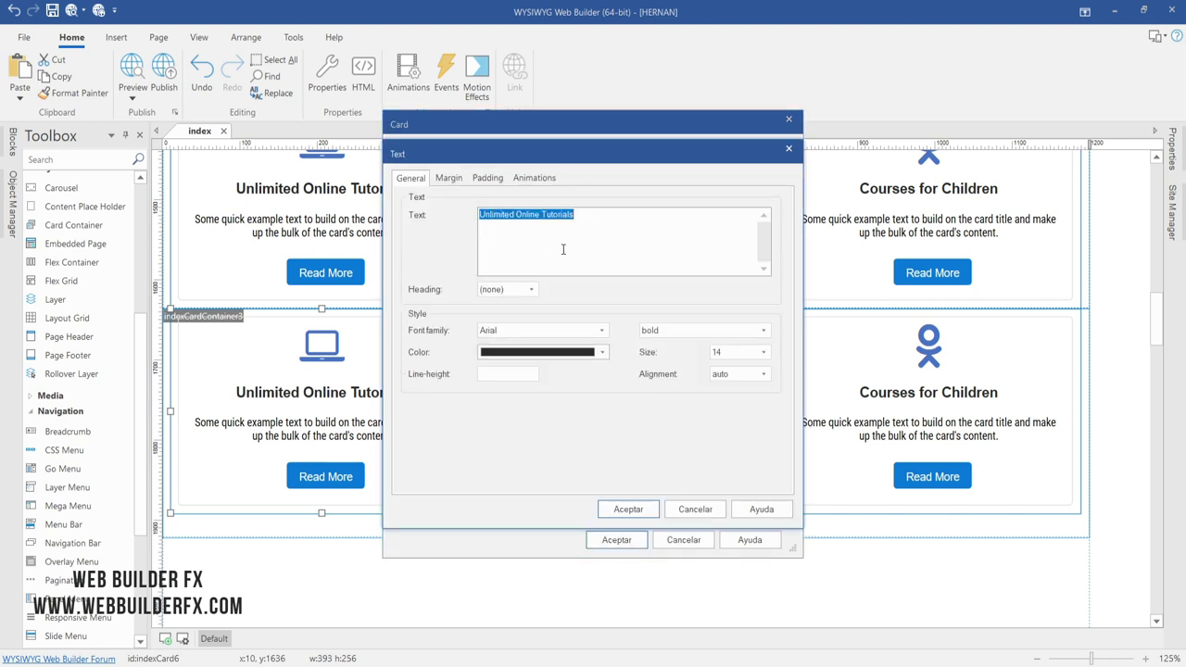
{"action": "type", "text": "Singing Courses"}
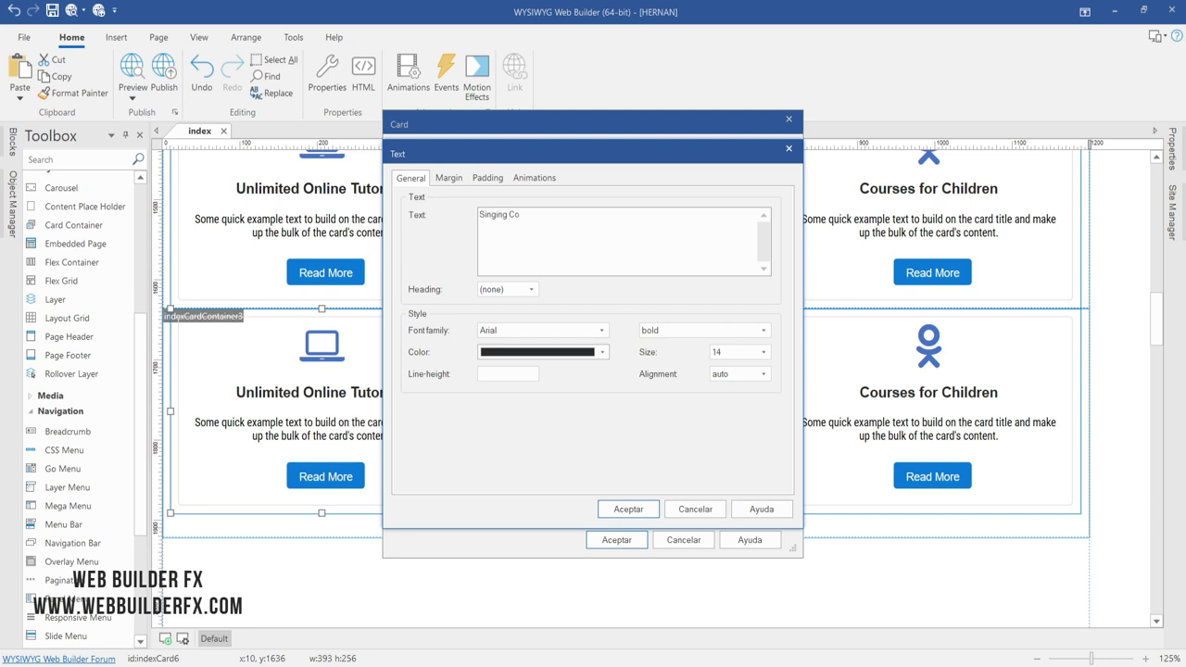
{"action": "left_click", "coordinate": [631, 509]}
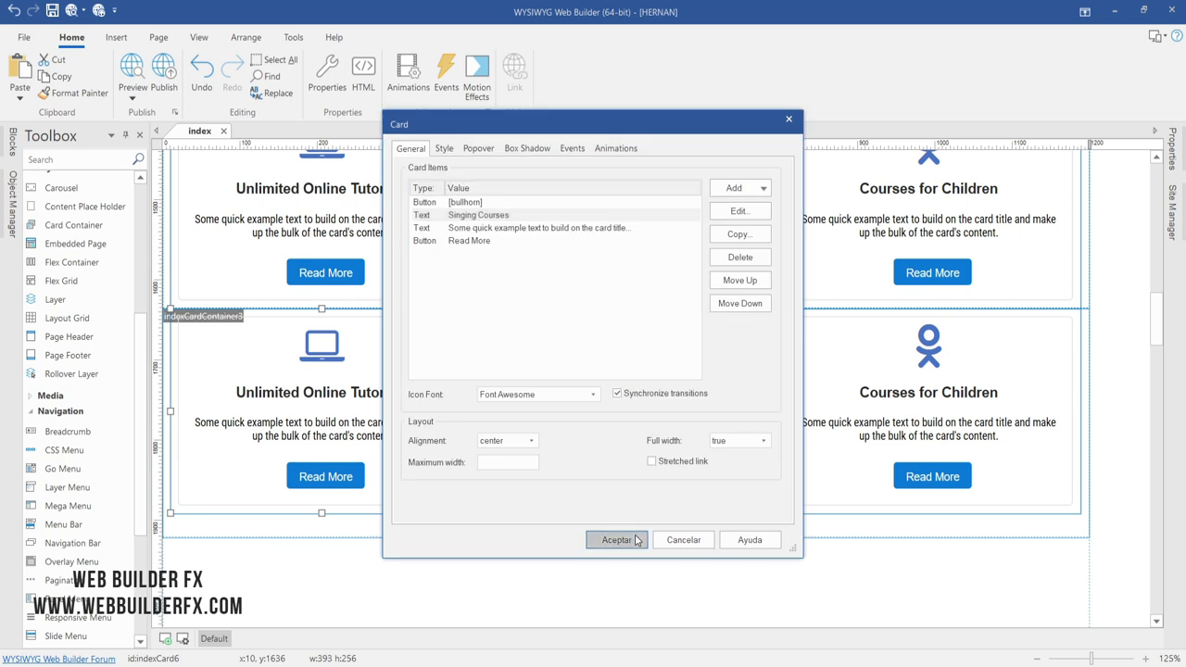
{"action": "left_click", "coordinate": [616, 540]}
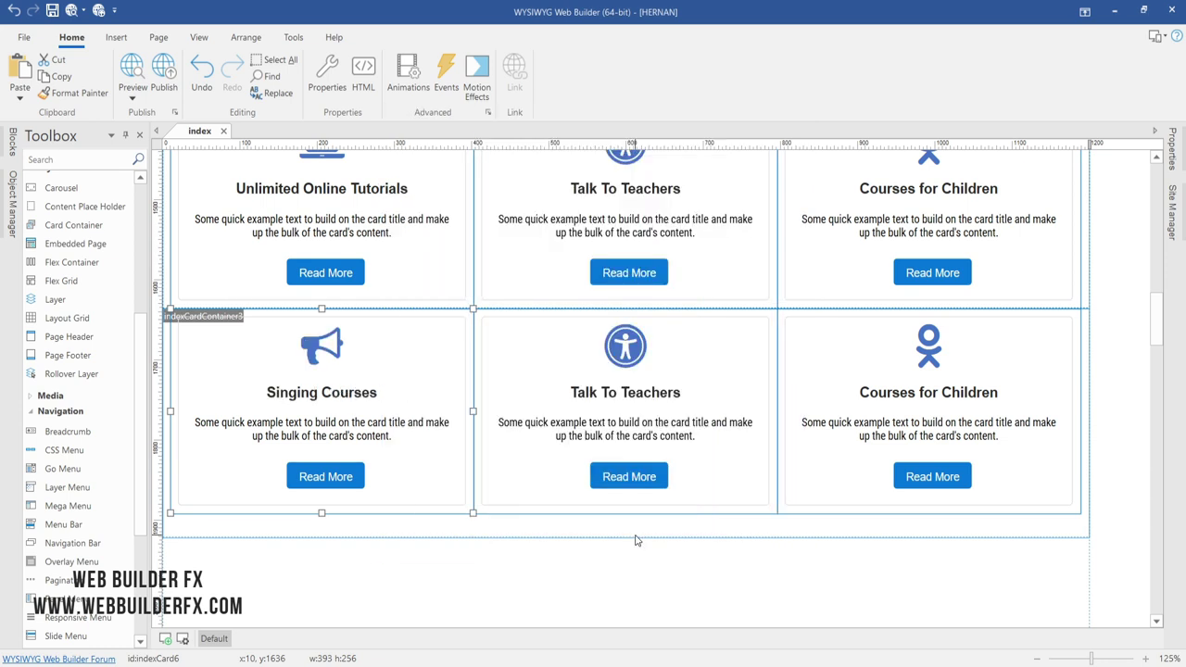
- Change the title of the middle card in the second What We Offer row to "Music Workshops"
{"action": "double_click", "coordinate": [628, 394]}
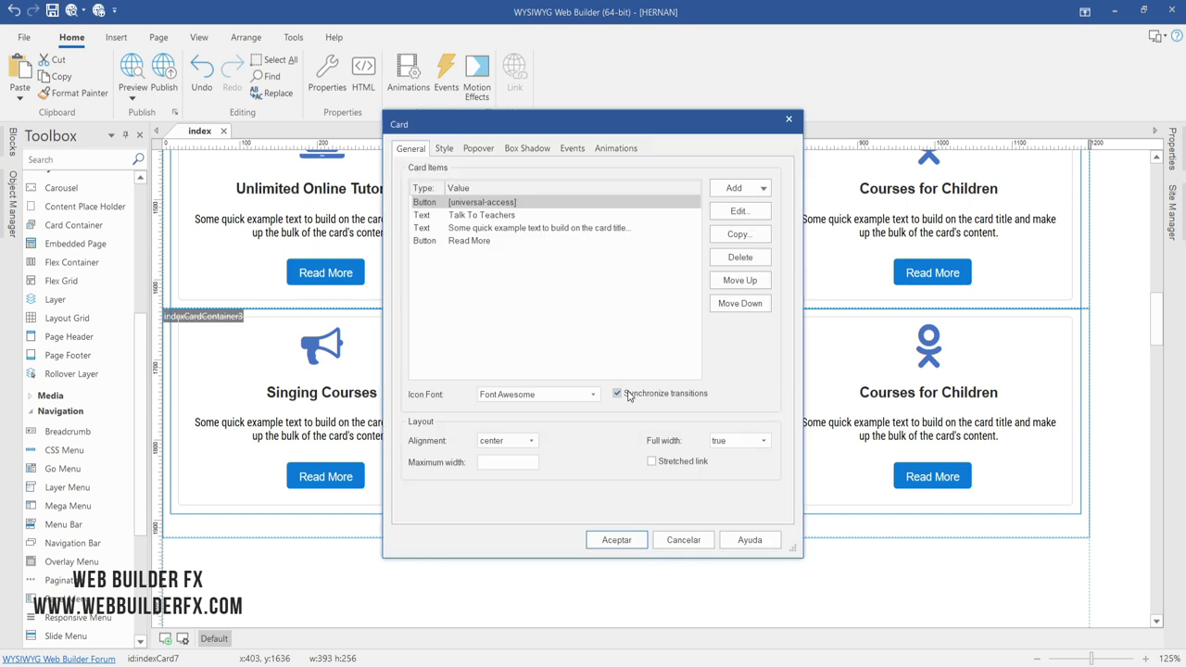
{"action": "double_click", "coordinate": [493, 215]}
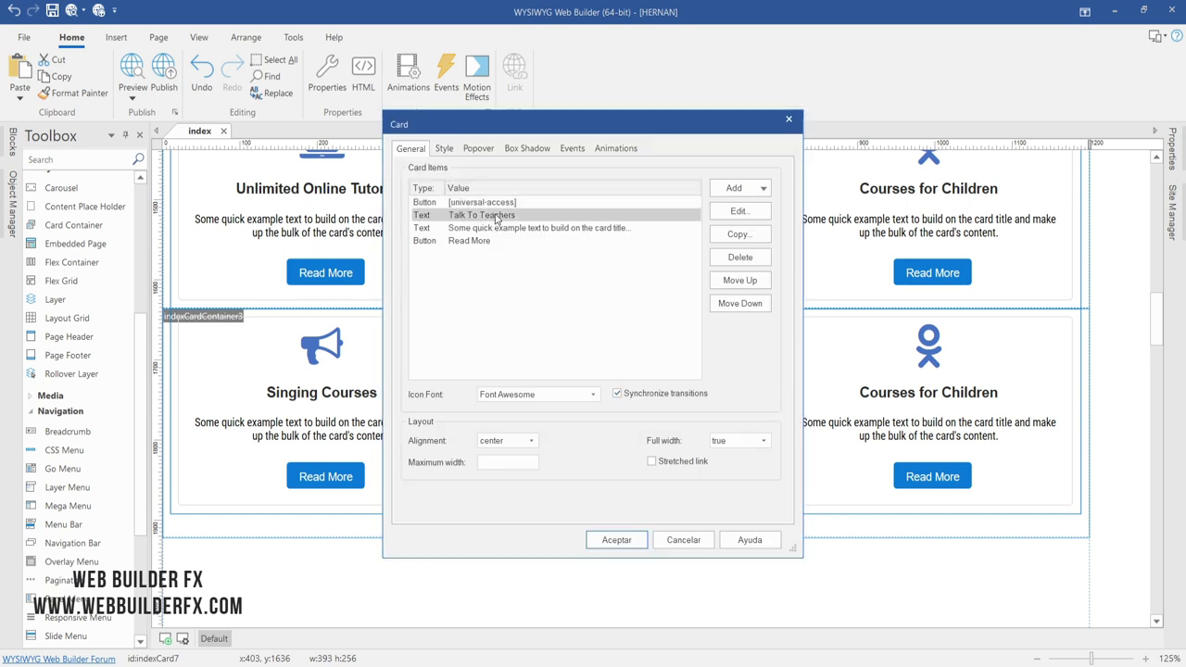
{"action": "type", "text": "Music Workshops"}
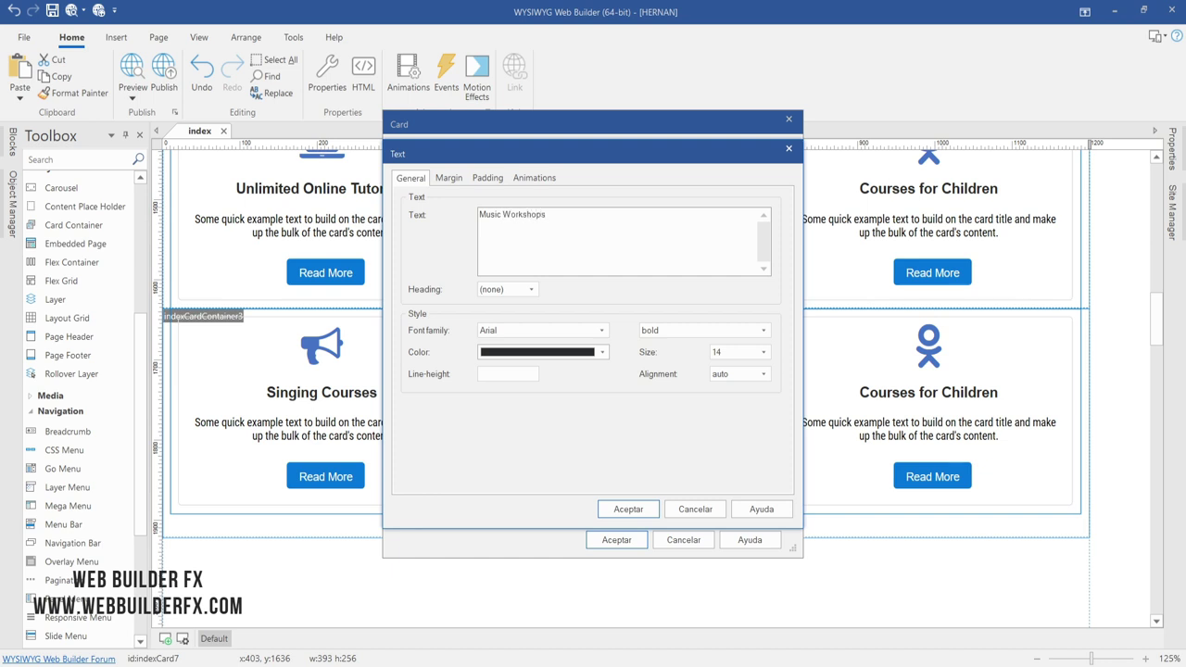
{"action": "left_click", "coordinate": [628, 509]}
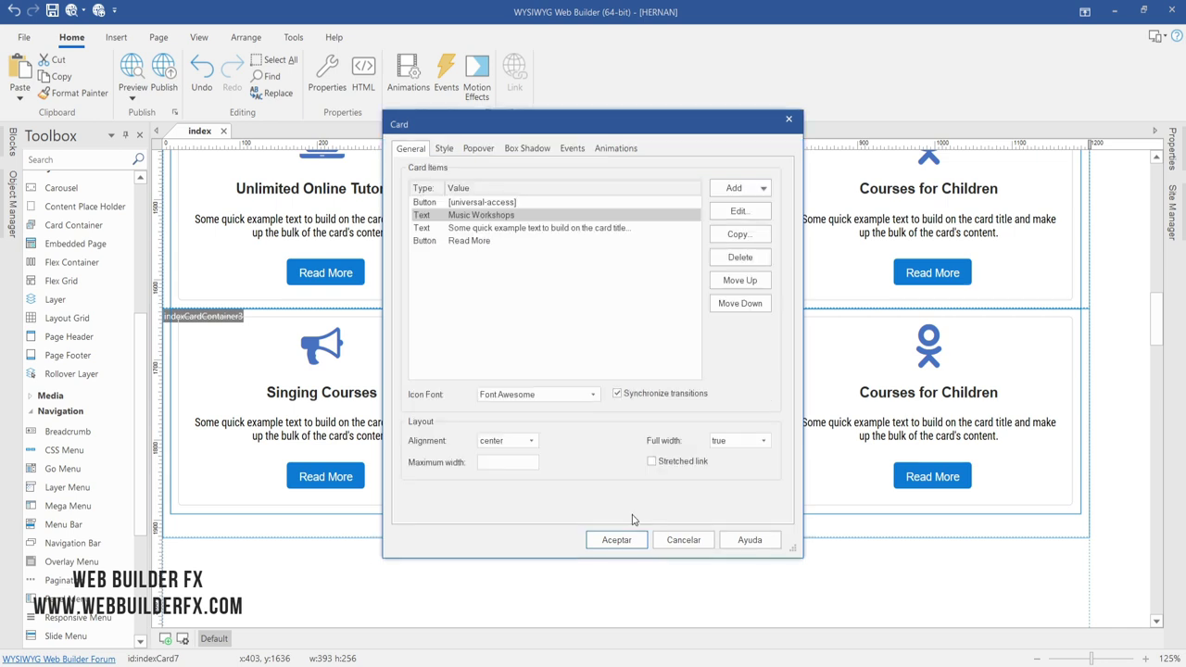
- Replace the Music Workshops card's icon with the Font Awesome refresh icon and apply the card changes
{"action": "left_click", "coordinate": [480, 204]}
{"action": "double_click", "coordinate": [480, 204]}
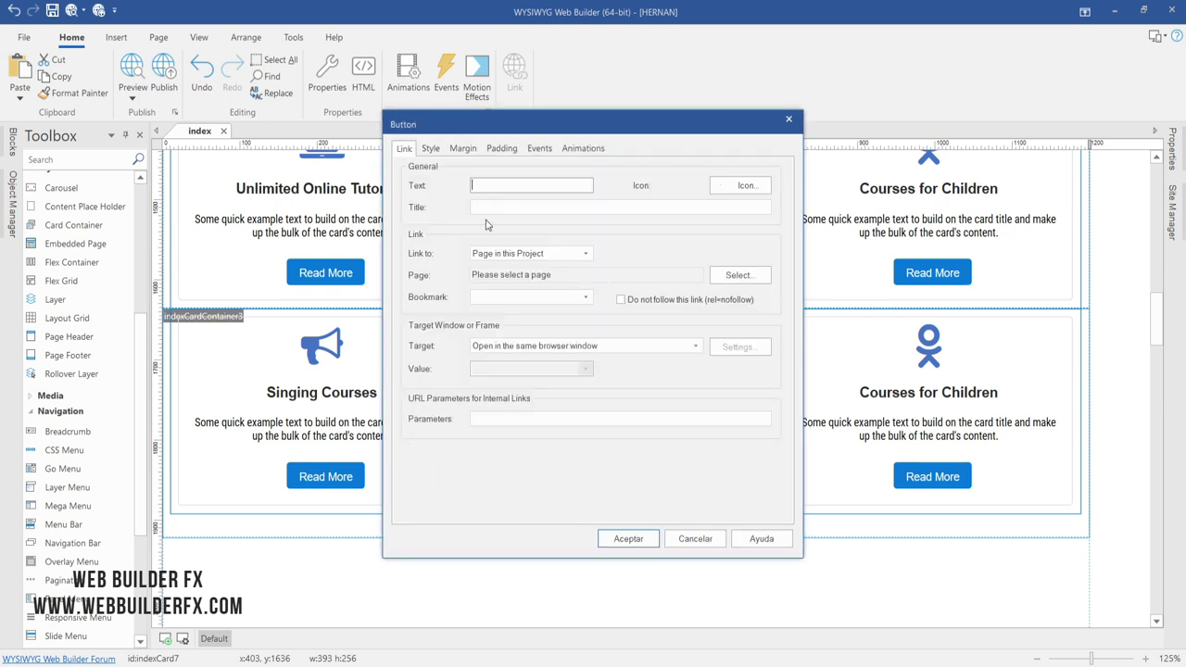
{"action": "left_click", "coordinate": [739, 185]}
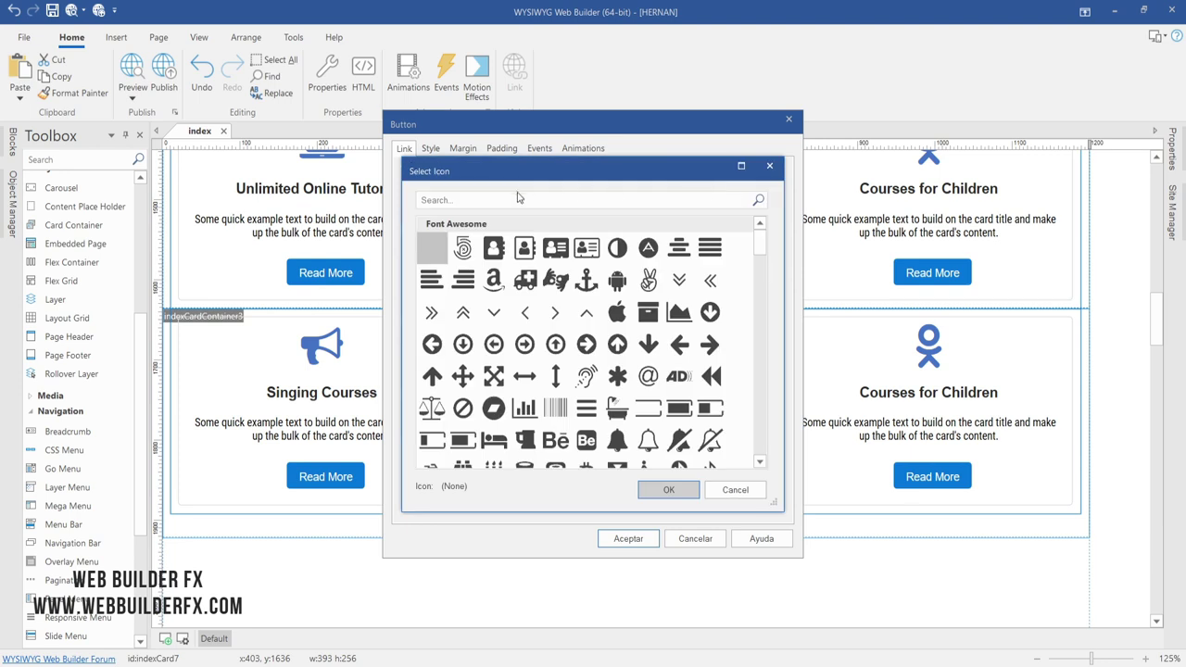
{"action": "left_click", "coordinate": [509, 194]}
{"action": "type", "text": "re"}
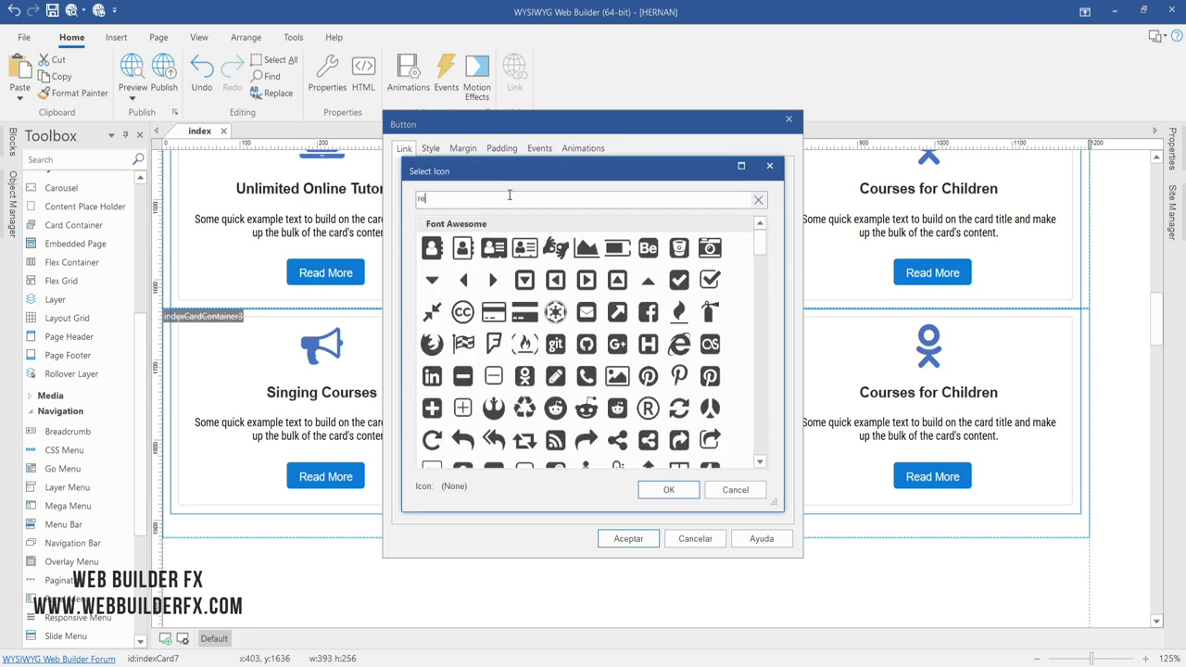
{"action": "type", "text": "f"}
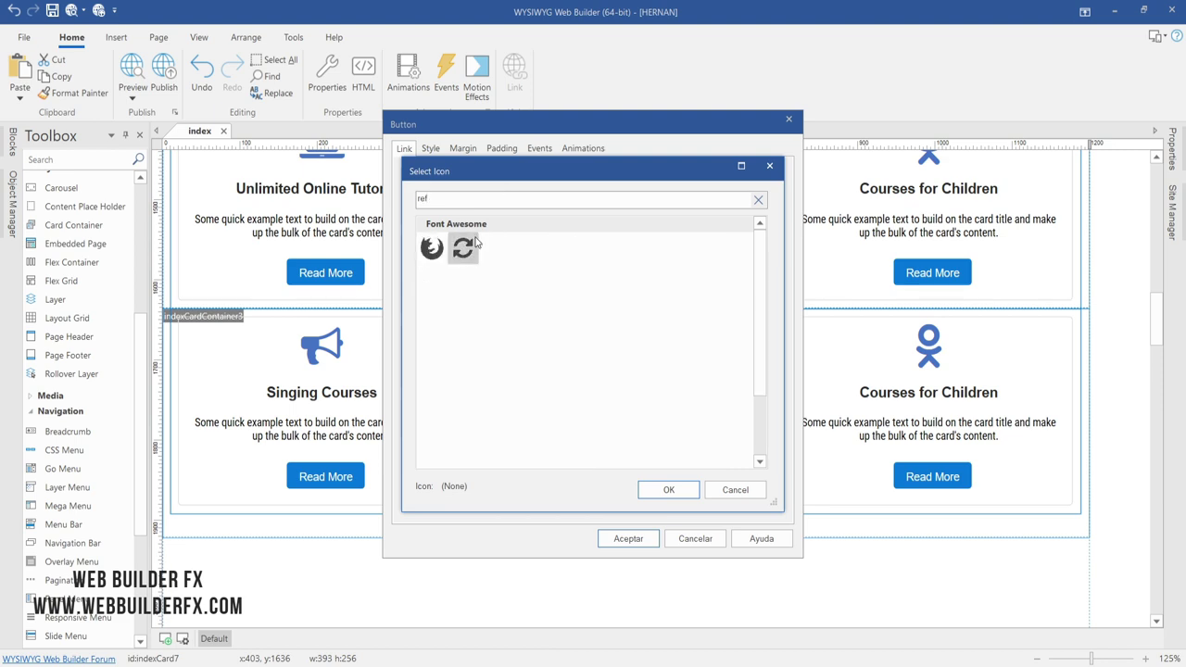
{"action": "left_click", "coordinate": [462, 247]}
{"action": "left_click", "coordinate": [669, 490]}
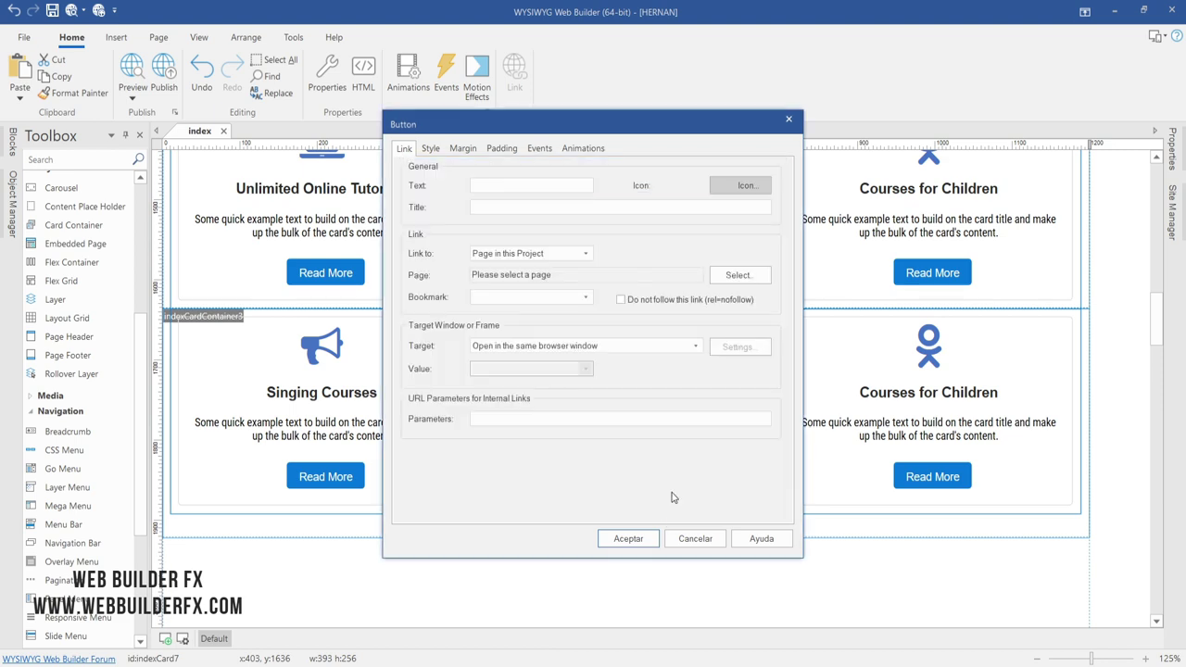
{"action": "left_click", "coordinate": [637, 537]}
{"action": "left_click", "coordinate": [637, 538]}
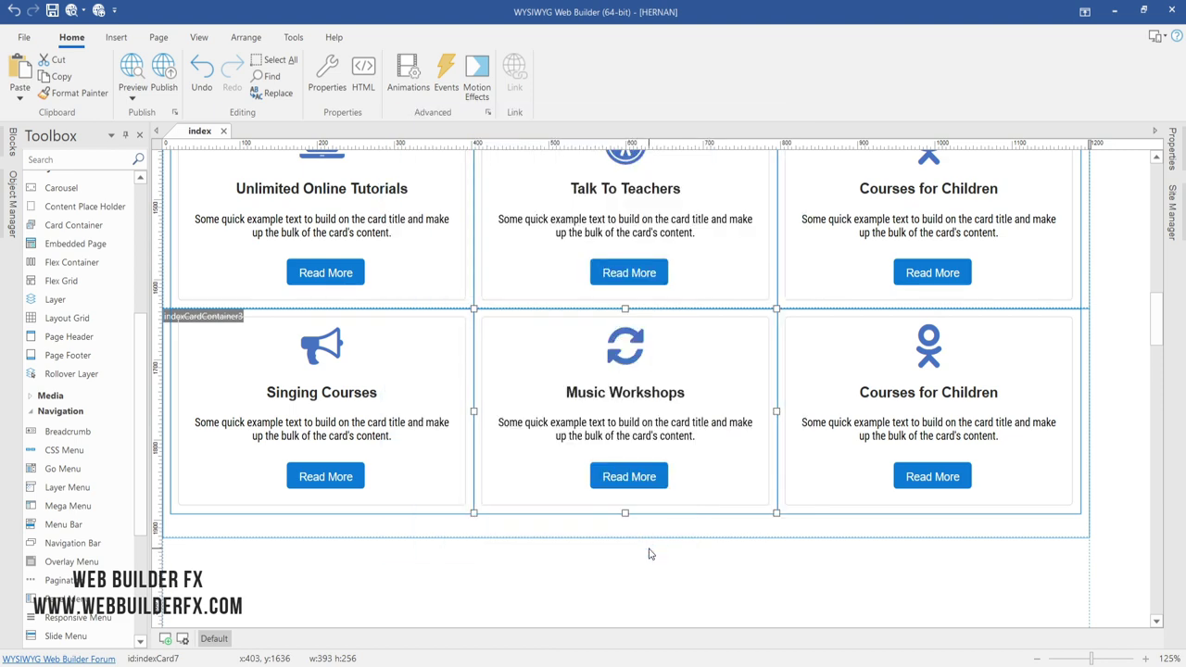
- Change the title of the third card in the second What We Offer row to "All Credit / Debit Cards"
{"action": "double_click", "coordinate": [904, 467]}
{"action": "double_click", "coordinate": [486, 216]}
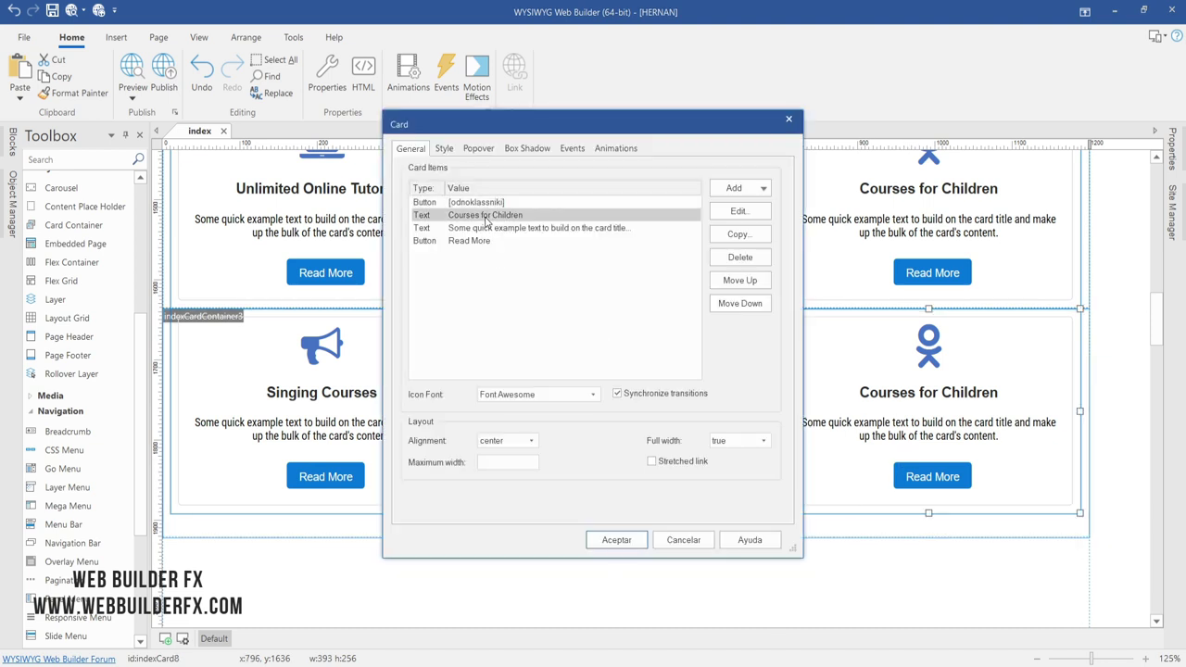
{"action": "type", "text": "All Credit / Debit Cards"}
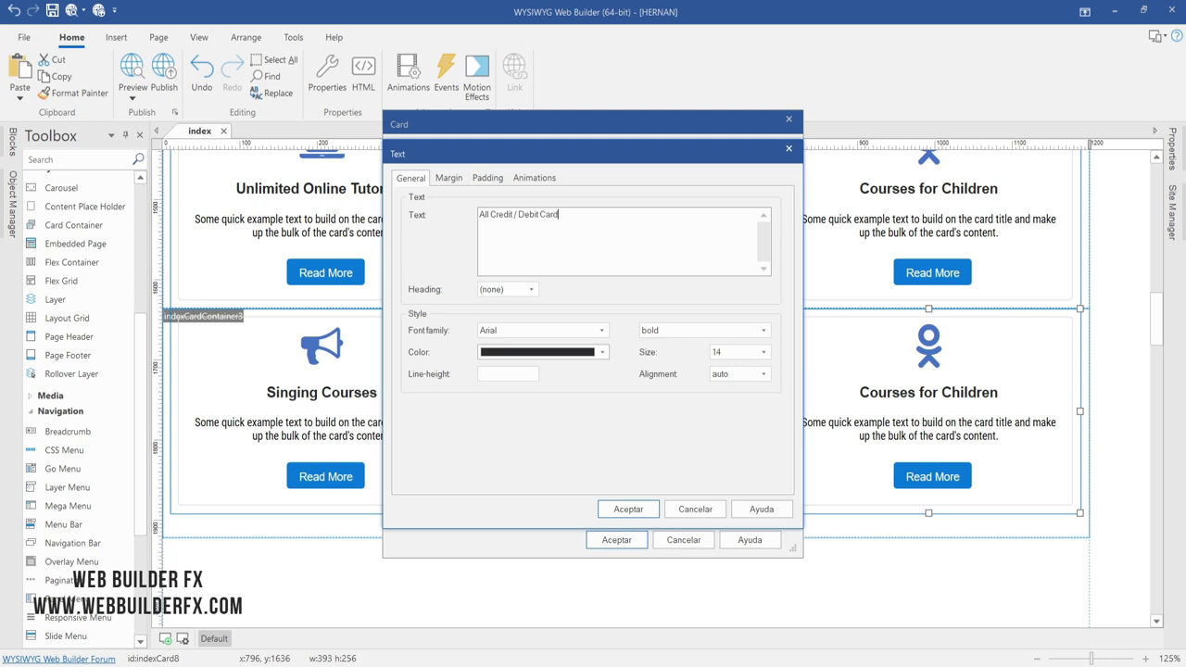
{"action": "left_click", "coordinate": [627, 511]}
- Replace the third card's icon in the second row with the Font Awesome credit-card icon and apply the card changes
{"action": "double_click", "coordinate": [482, 202]}
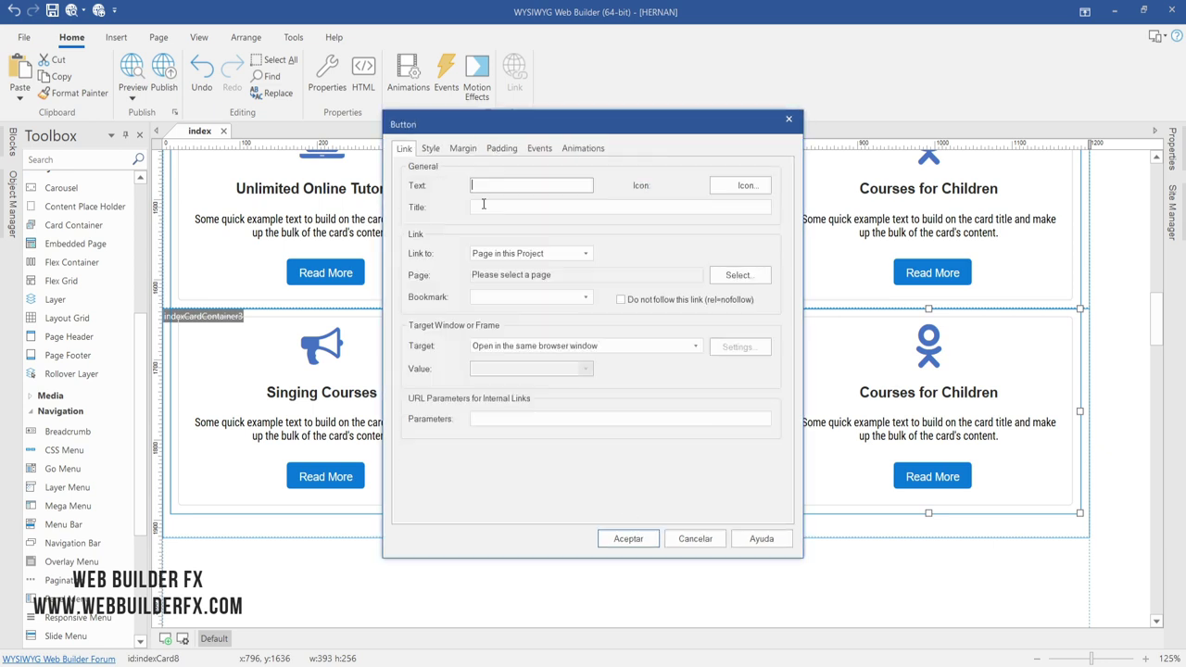
{"action": "left_click", "coordinate": [747, 185]}
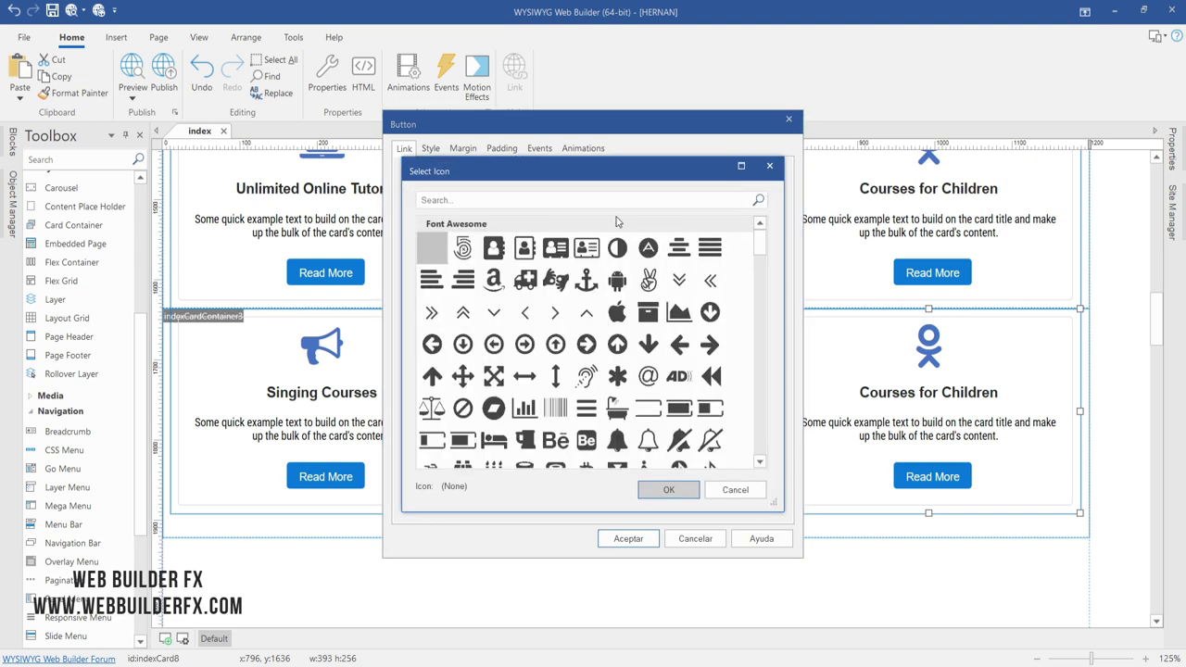
{"action": "left_click", "coordinate": [554, 199]}
{"action": "type", "text": "car"}
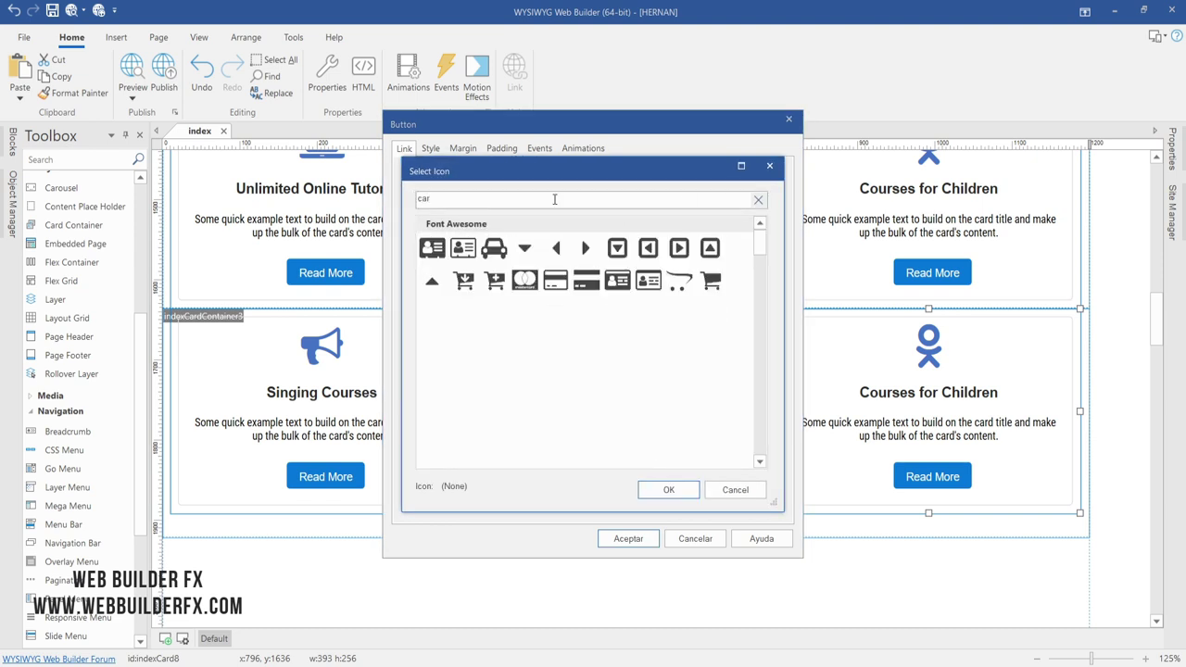
{"action": "left_click", "coordinate": [555, 280]}
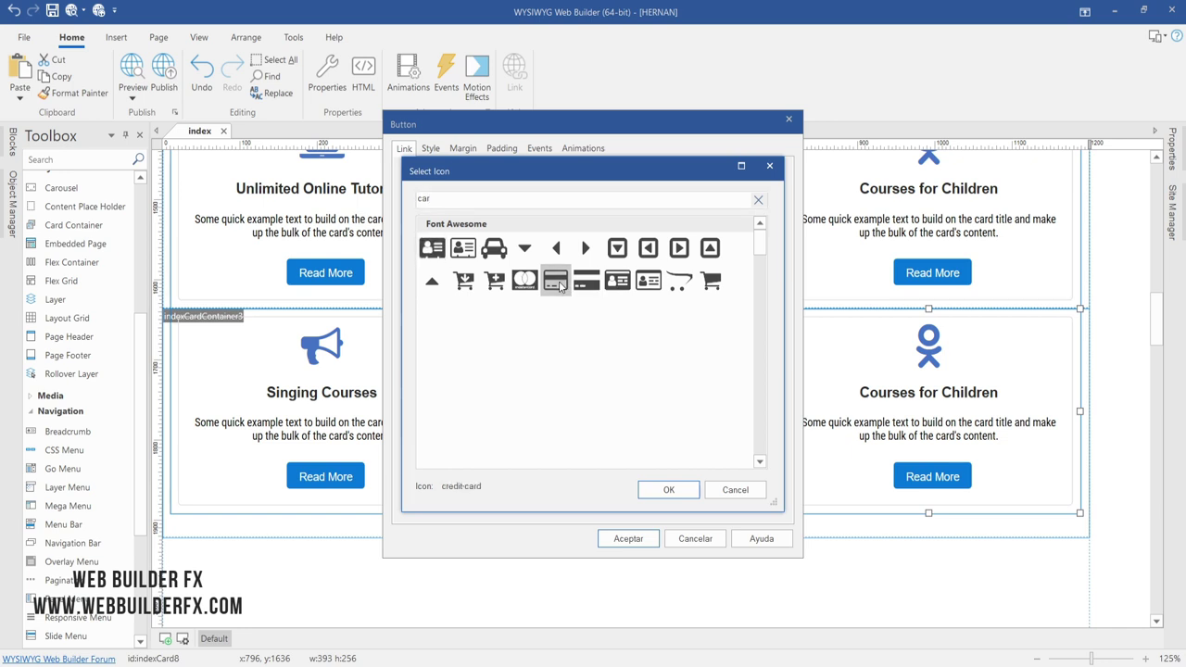
{"action": "left_click", "coordinate": [679, 489]}
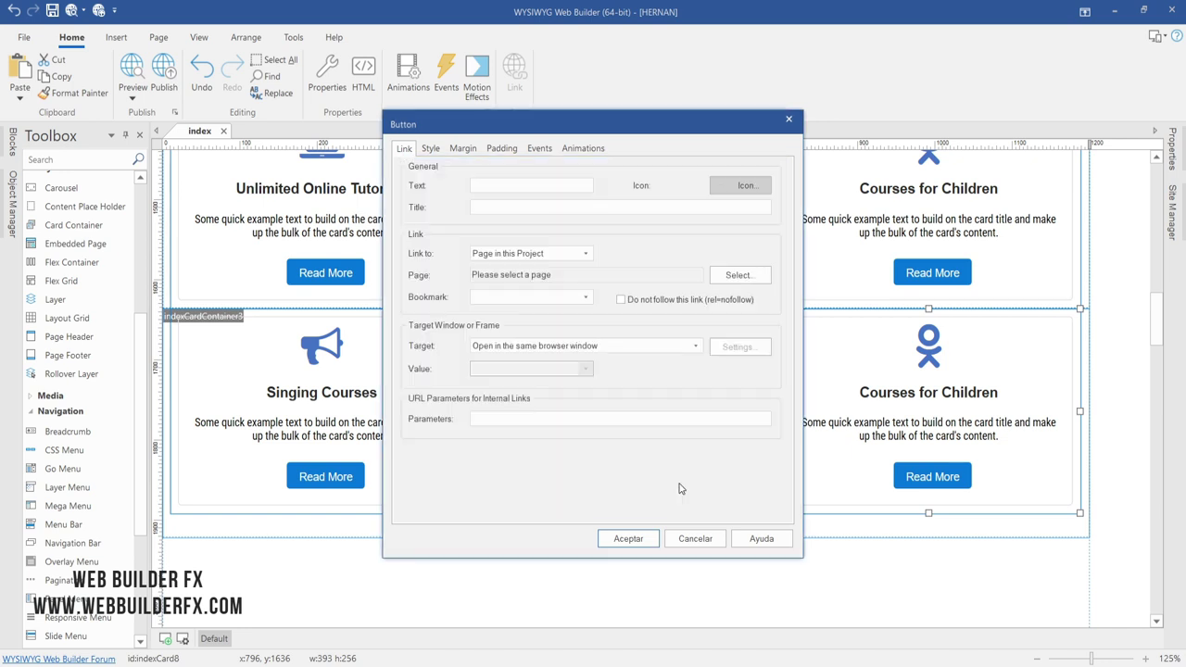
{"action": "left_click", "coordinate": [629, 538]}
{"action": "left_click", "coordinate": [632, 541]}
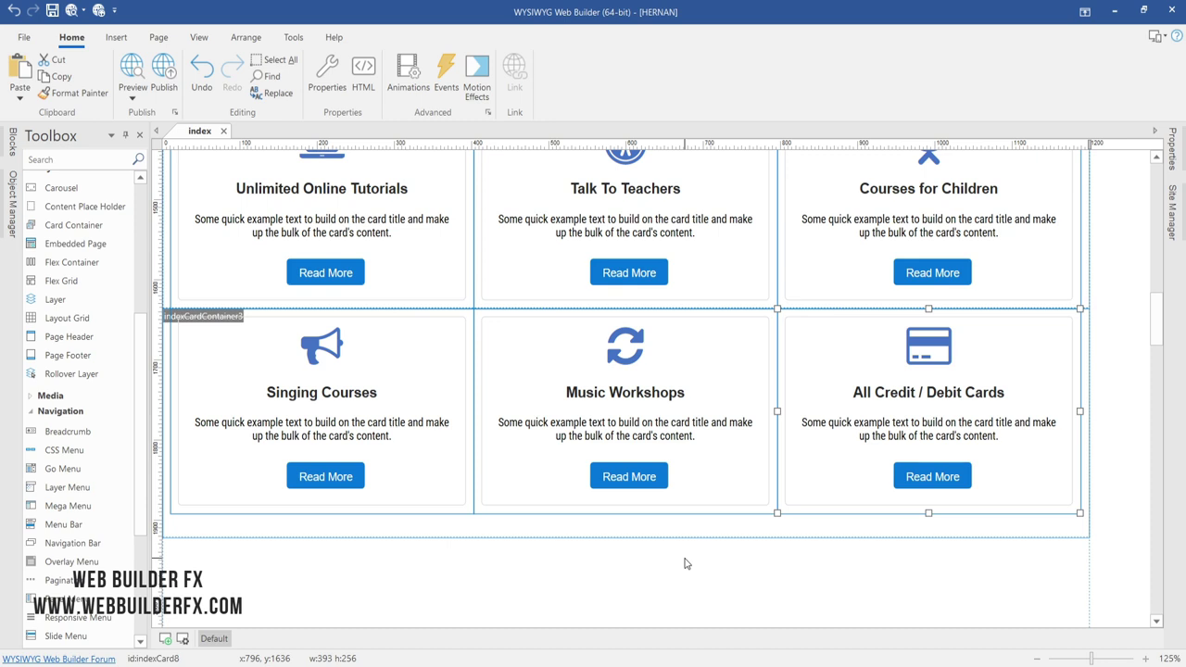
- Examine the overall layout of the index page at a reduced zoom, then return the zoom to 120%
{"action": "left_click", "coordinate": [1045, 659]}
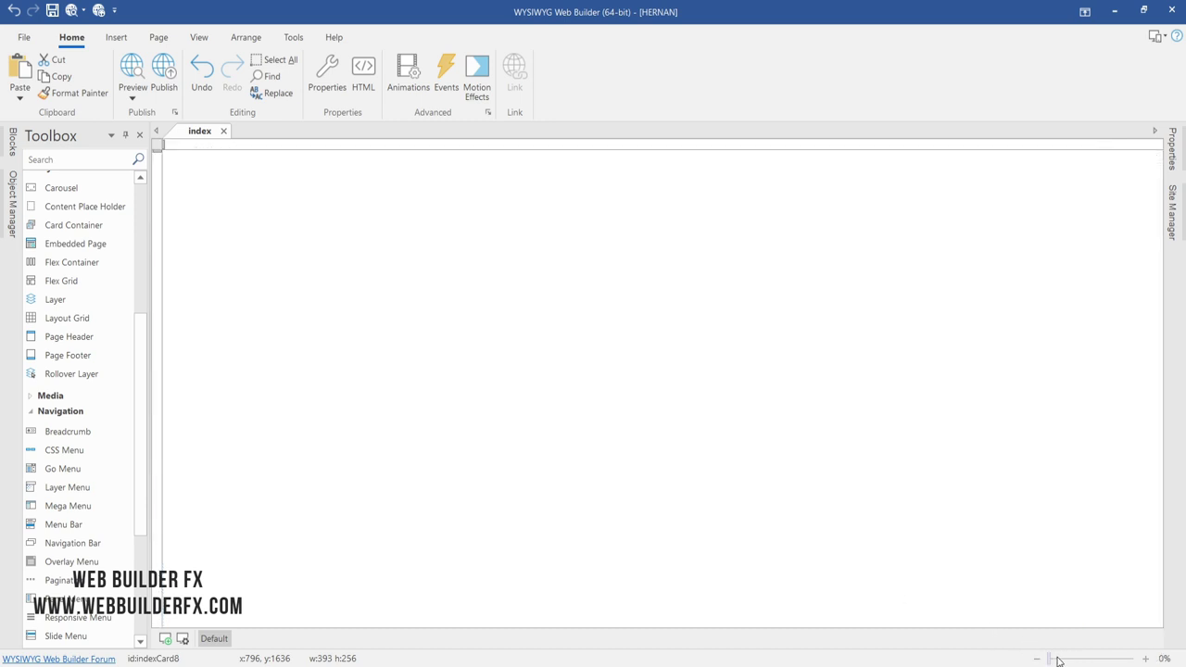
{"action": "left_click", "coordinate": [1062, 659]}
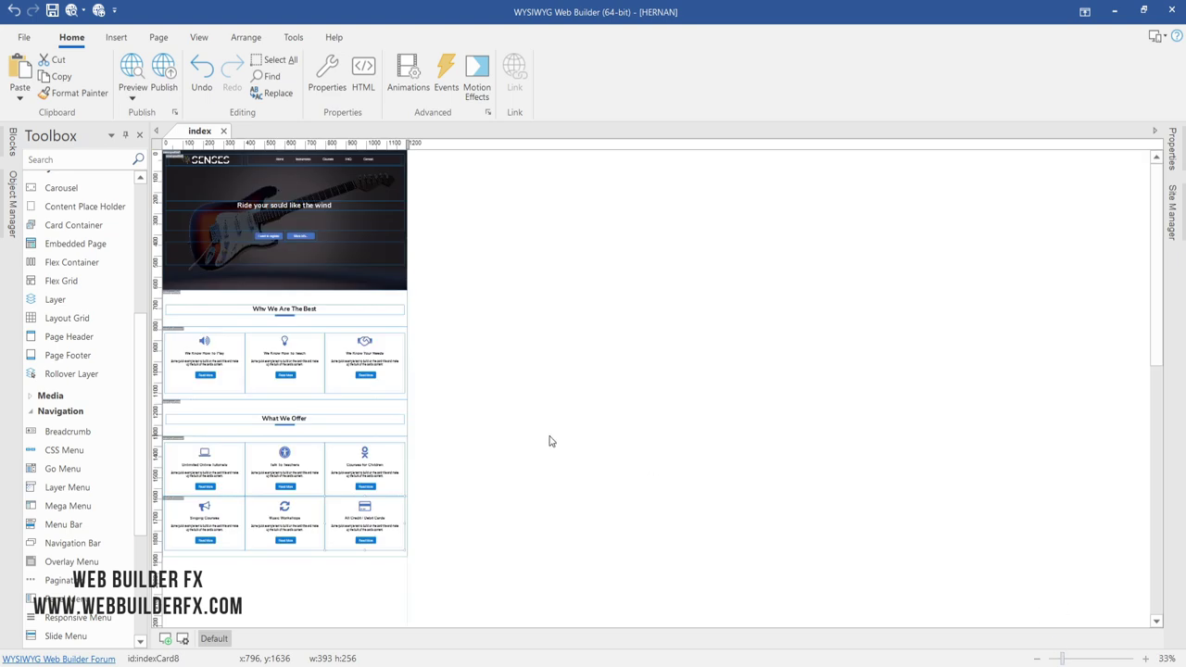
{"action": "scroll", "coordinate": [550, 441], "scroll_direction": "down", "scroll_amount": 2}
{"action": "scroll", "coordinate": [549, 441], "scroll_direction": "up", "scroll_amount": 2}
{"action": "left_click", "coordinate": [1160, 659]}
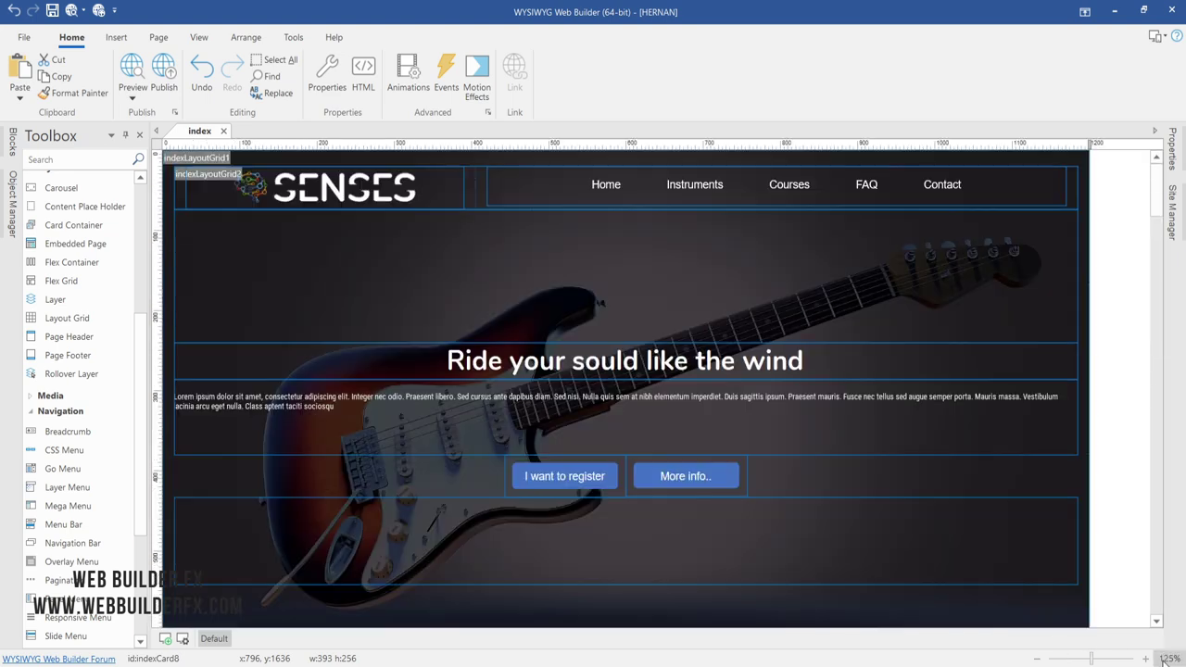
{"action": "left_click", "coordinate": [1037, 658]}
{"action": "left_click", "coordinate": [1037, 658]}
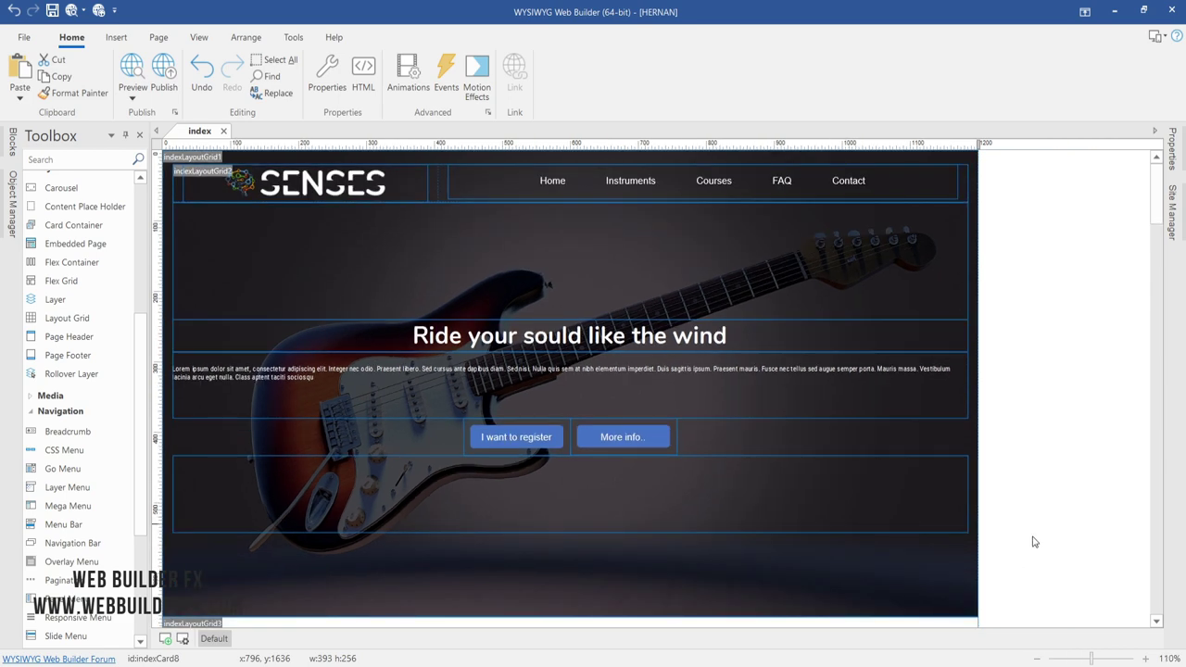
{"action": "left_click", "coordinate": [1146, 658]}
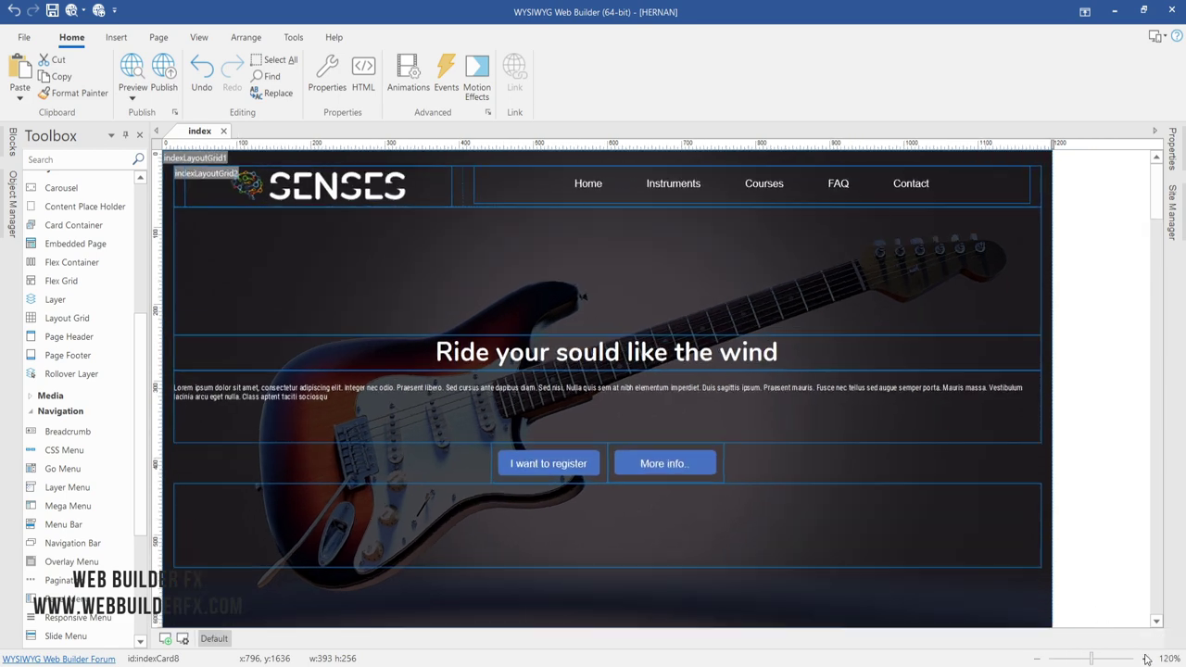
- Add a light grey "curve 2" divider along the top of the What We Offer heading's layout grid
{"action": "scroll", "coordinate": [1056, 393], "scroll_direction": "down", "scroll_amount": 10}
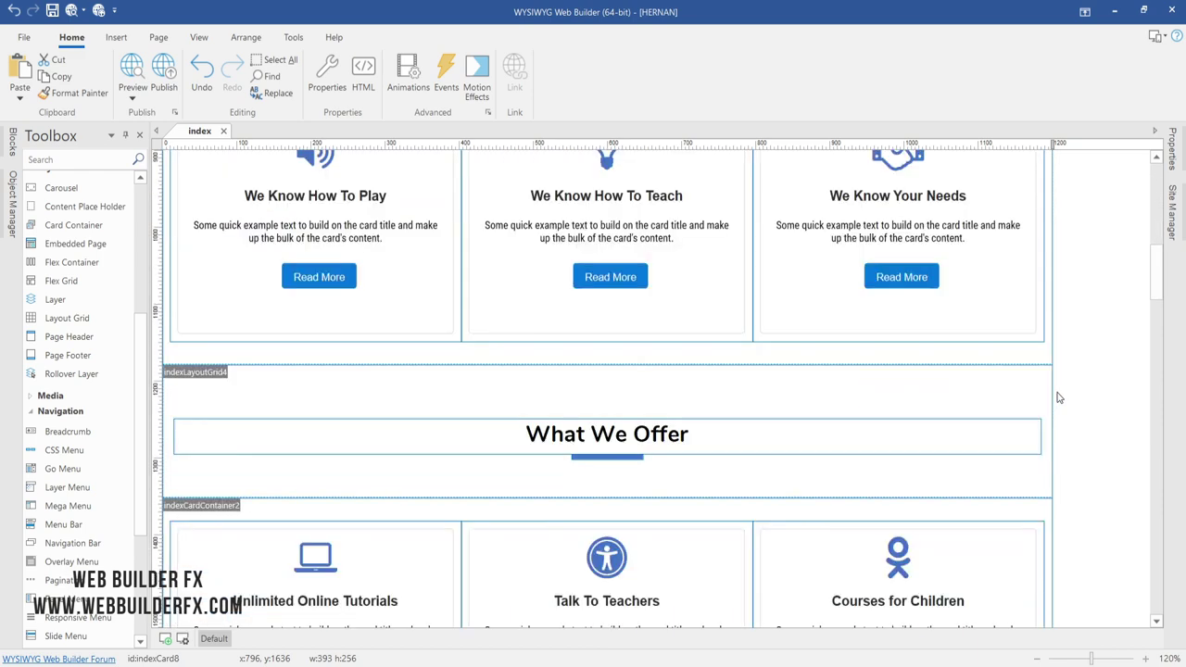
{"action": "scroll", "coordinate": [1059, 398], "scroll_direction": "down", "scroll_amount": 2}
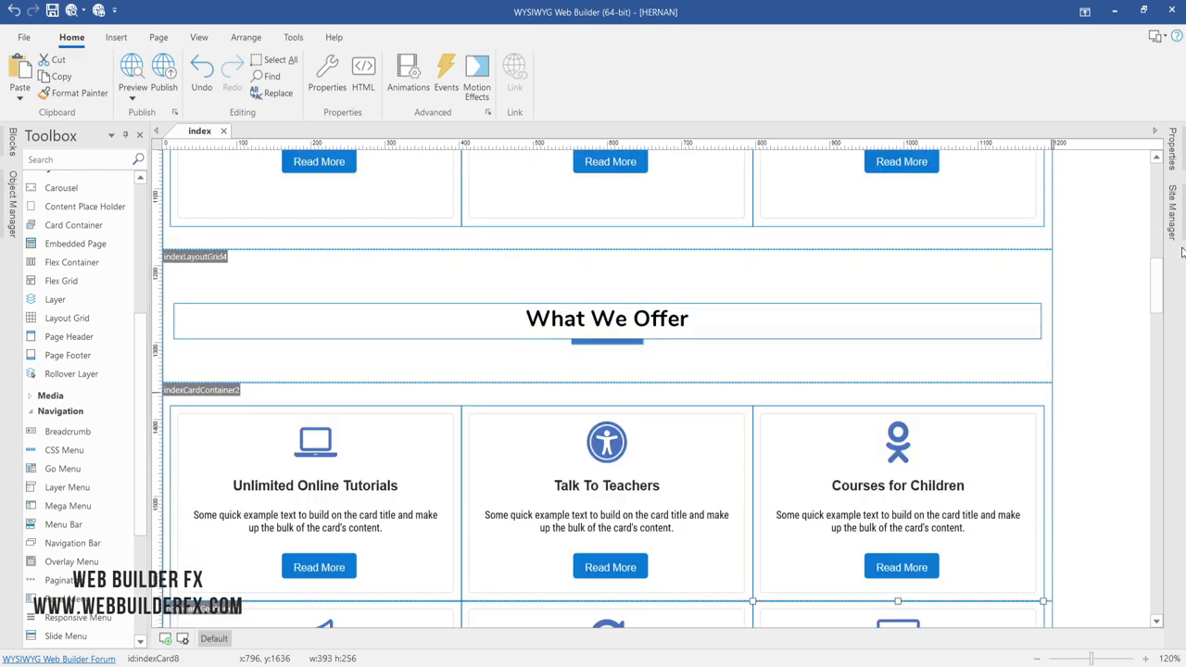
{"action": "double_click", "coordinate": [1032, 278]}
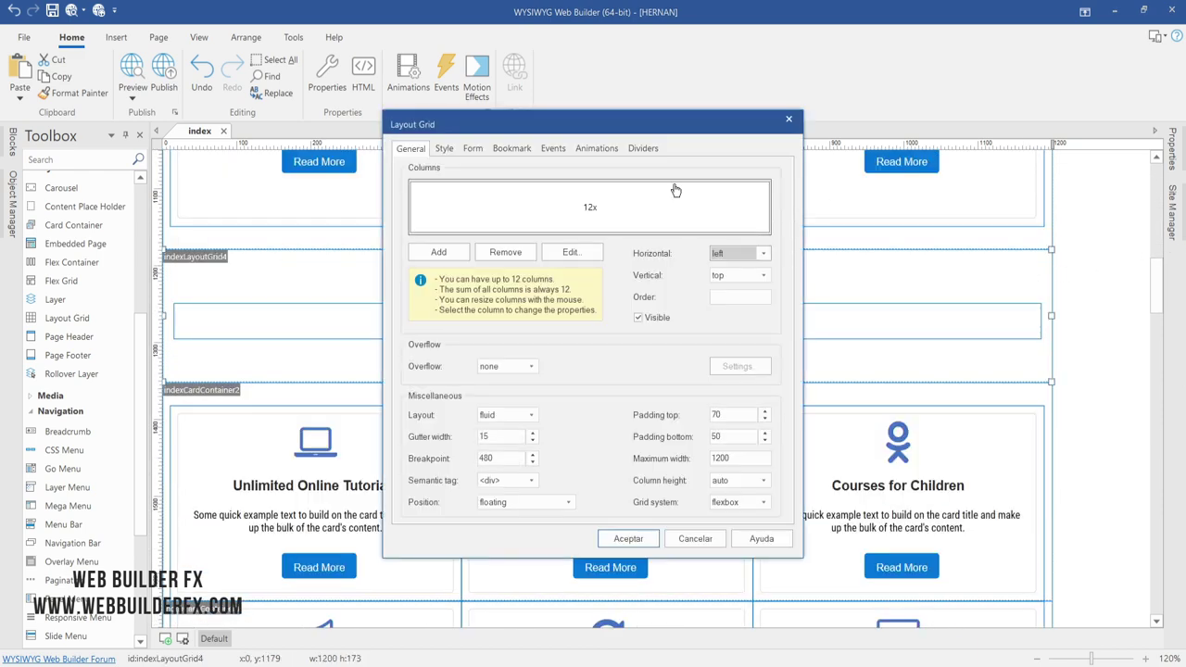
{"action": "left_click", "coordinate": [648, 154]}
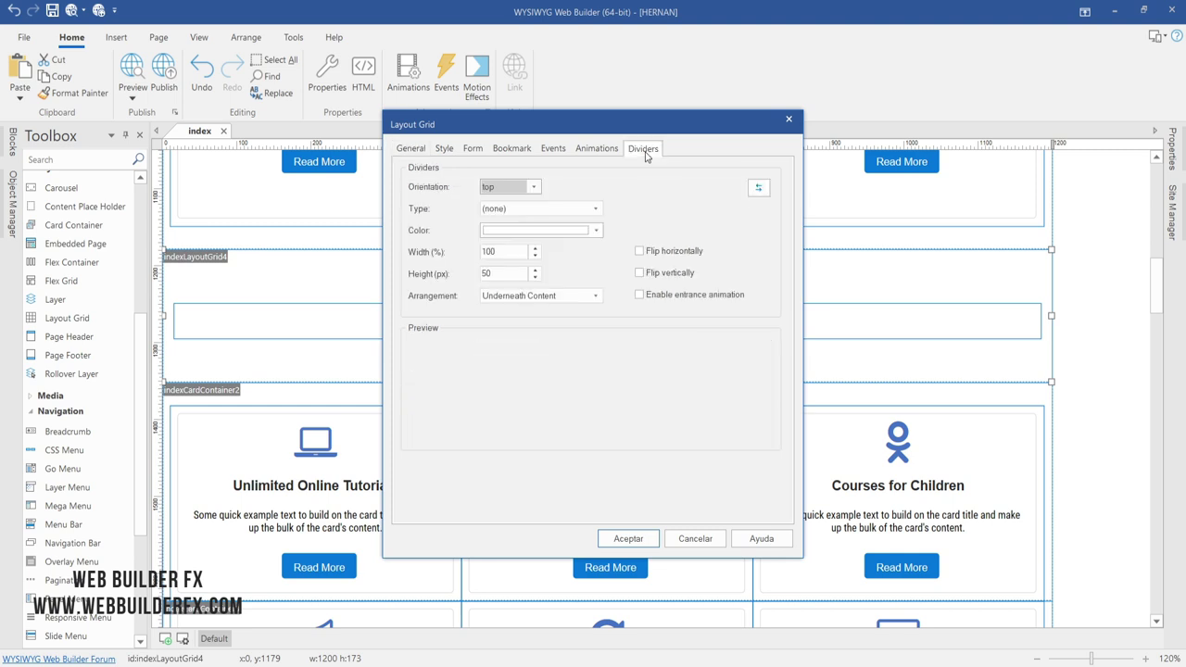
{"action": "left_click", "coordinate": [505, 211]}
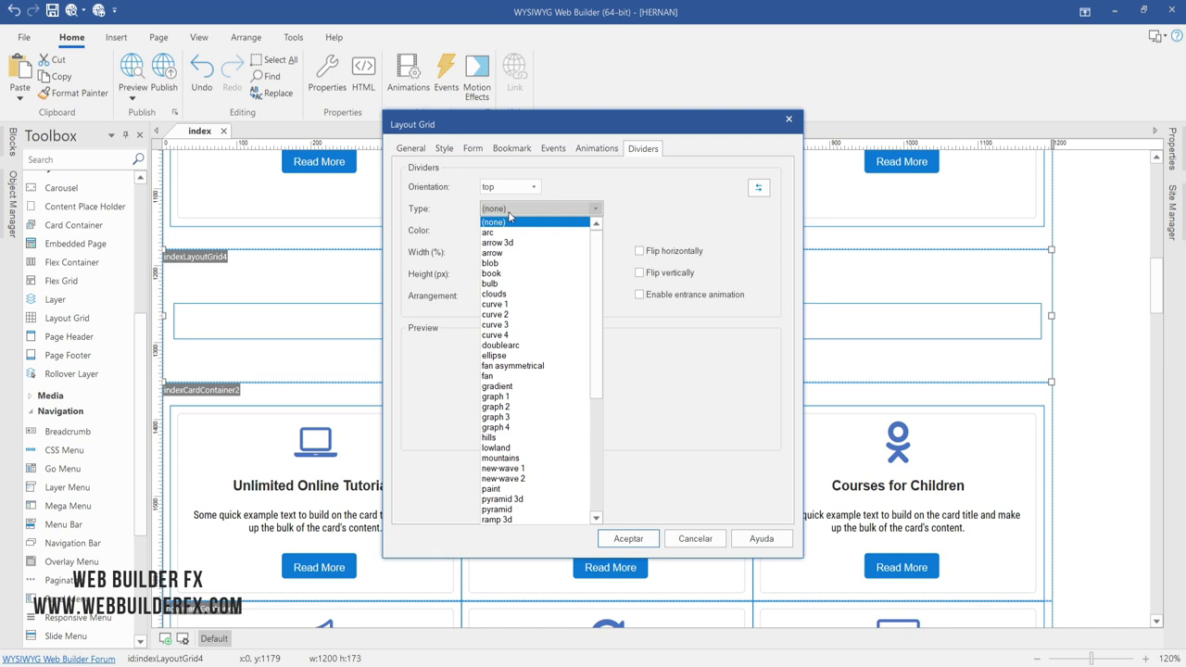
{"action": "left_click", "coordinate": [512, 315]}
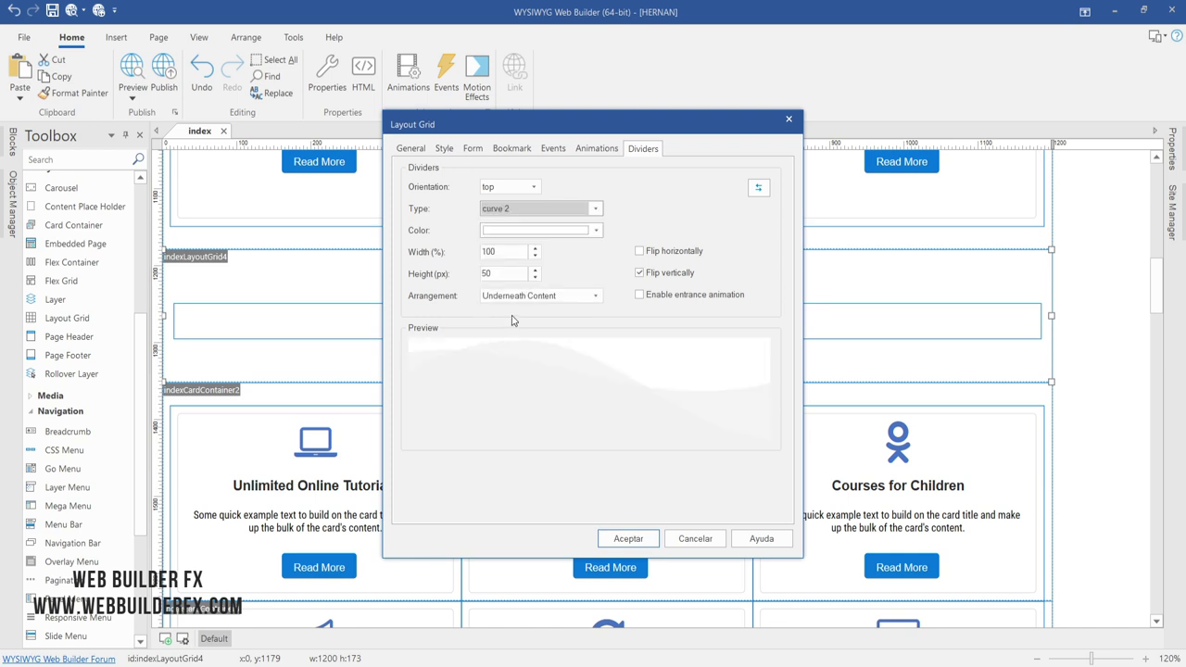
{"action": "left_click", "coordinate": [525, 236]}
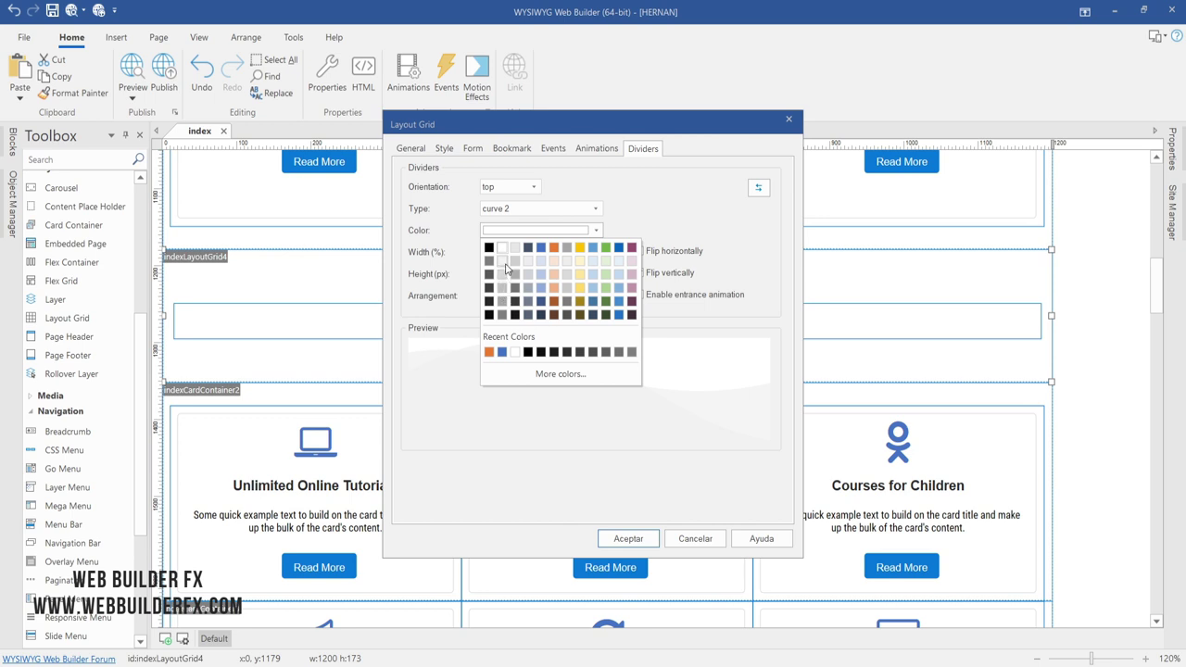
{"action": "left_click", "coordinate": [507, 269]}
{"action": "left_click", "coordinate": [628, 538]}
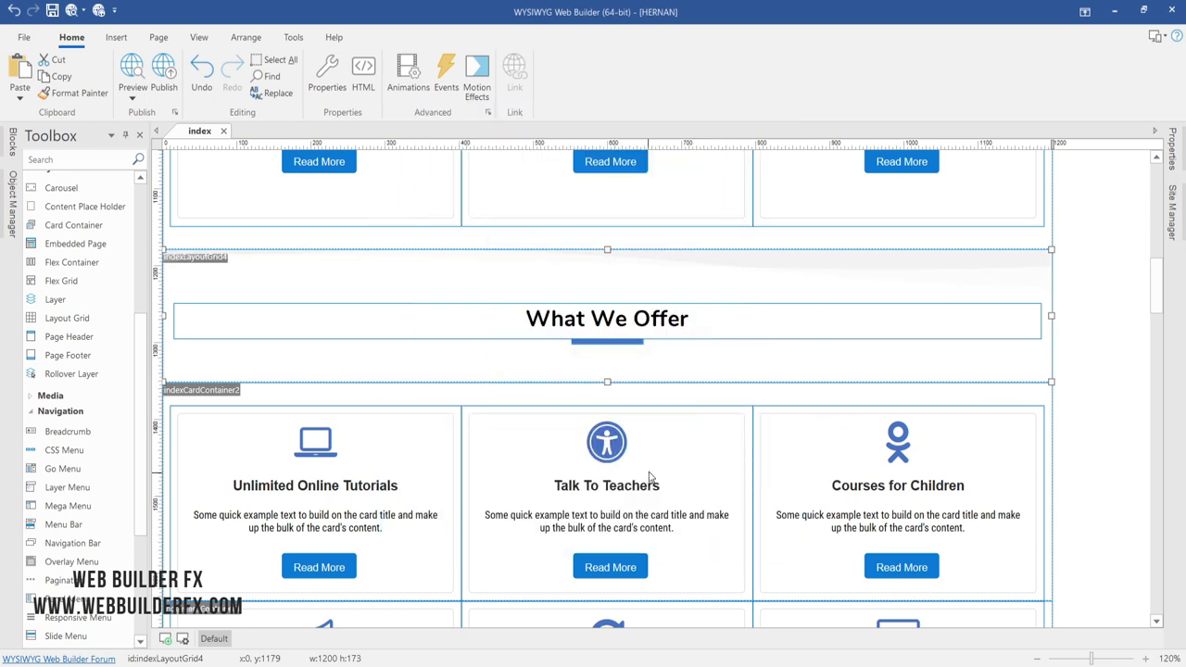
- Give the What We Offer heading's layout grid a solid light grey background
{"action": "double_click", "coordinate": [517, 292]}
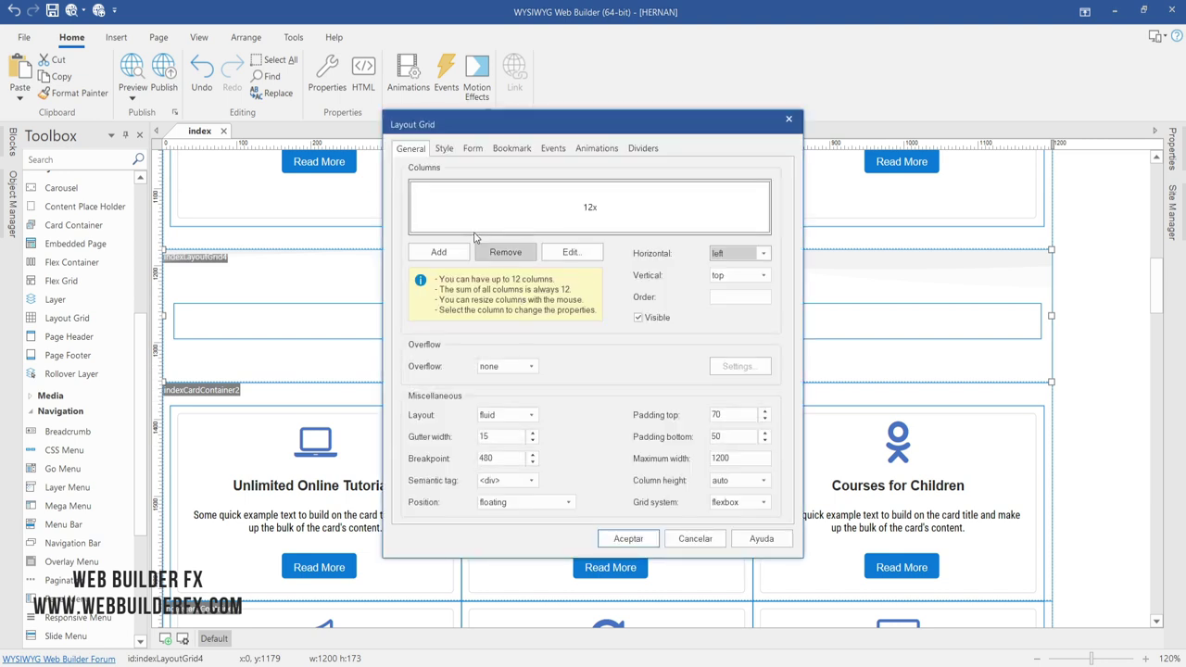
{"action": "left_click", "coordinate": [444, 148]}
{"action": "left_click", "coordinate": [485, 232]}
{"action": "left_click", "coordinate": [496, 264]}
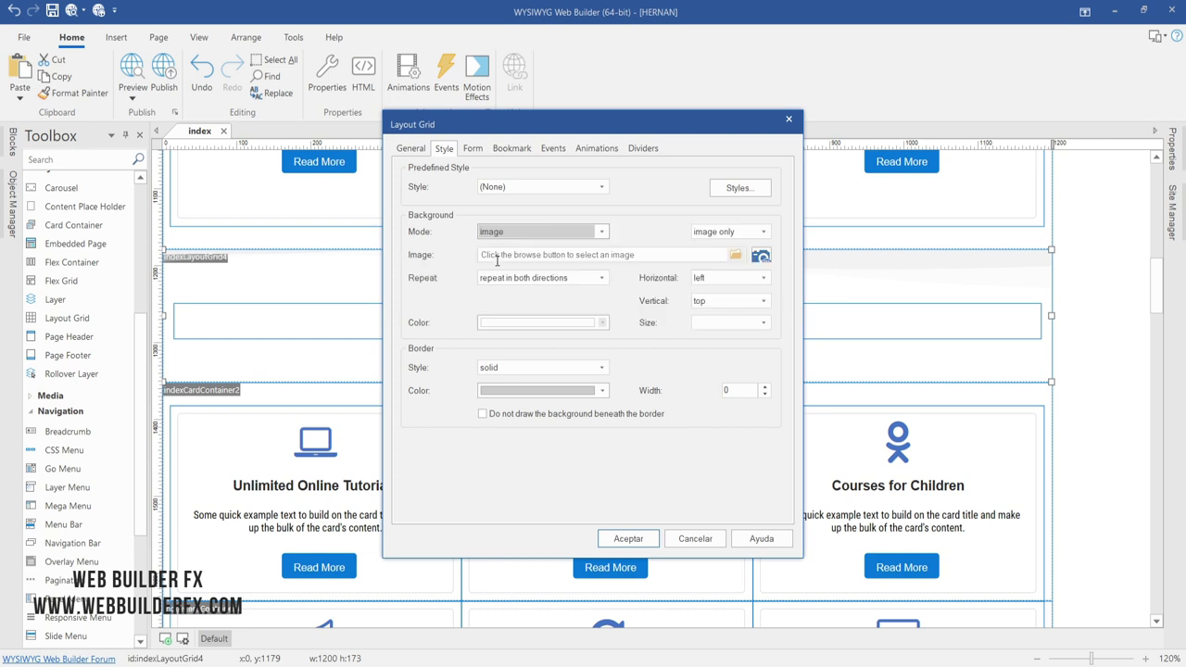
{"action": "scroll", "coordinate": [494, 239], "scroll_direction": "up", "scroll_amount": 1}
{"action": "left_click", "coordinate": [497, 255]}
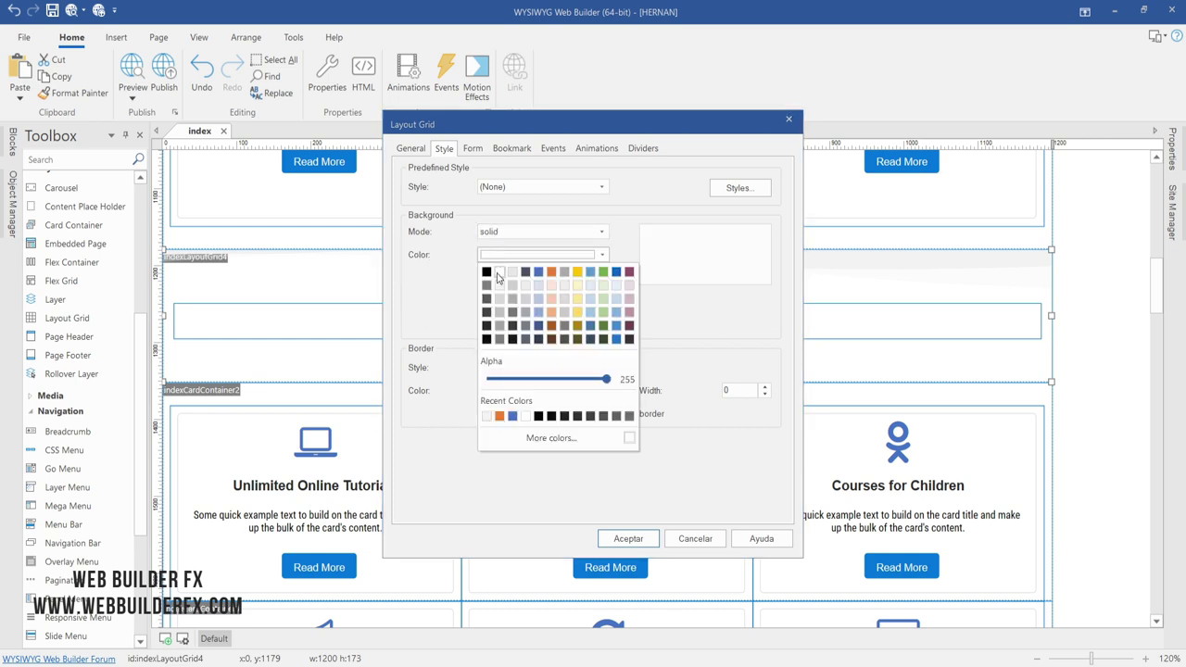
{"action": "left_click", "coordinate": [501, 290]}
{"action": "left_click", "coordinate": [626, 538]}
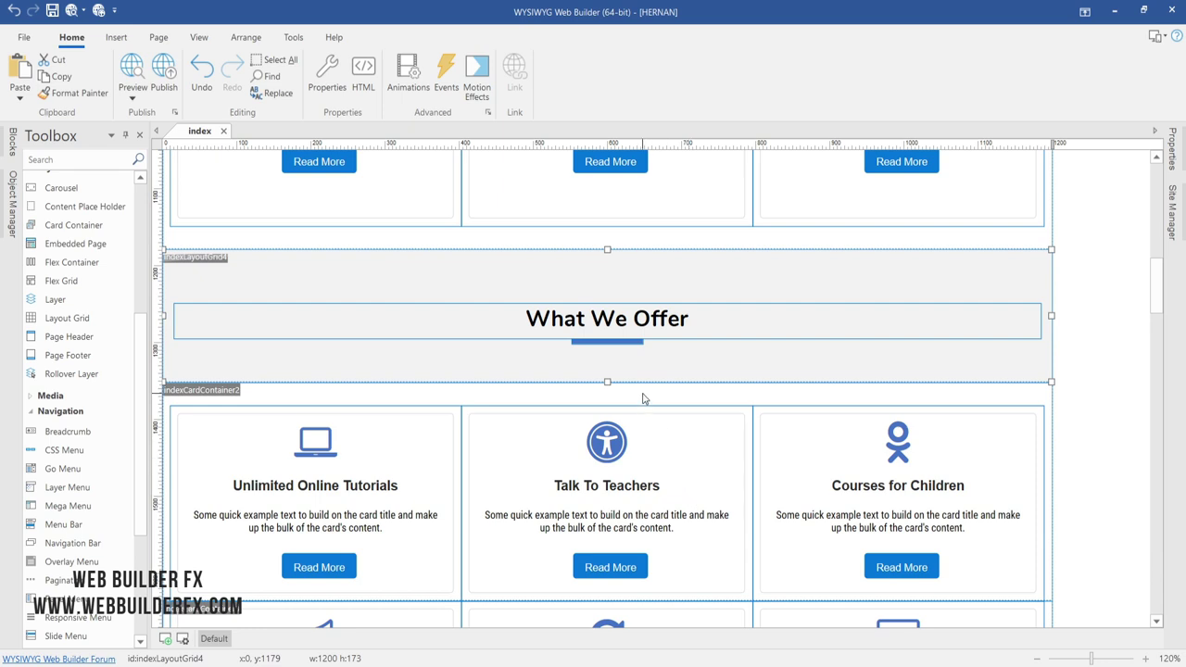
- Change the colour of the top "curve 2" divider on the What We Offer heading's layout grid to white
{"action": "double_click", "coordinate": [726, 286]}
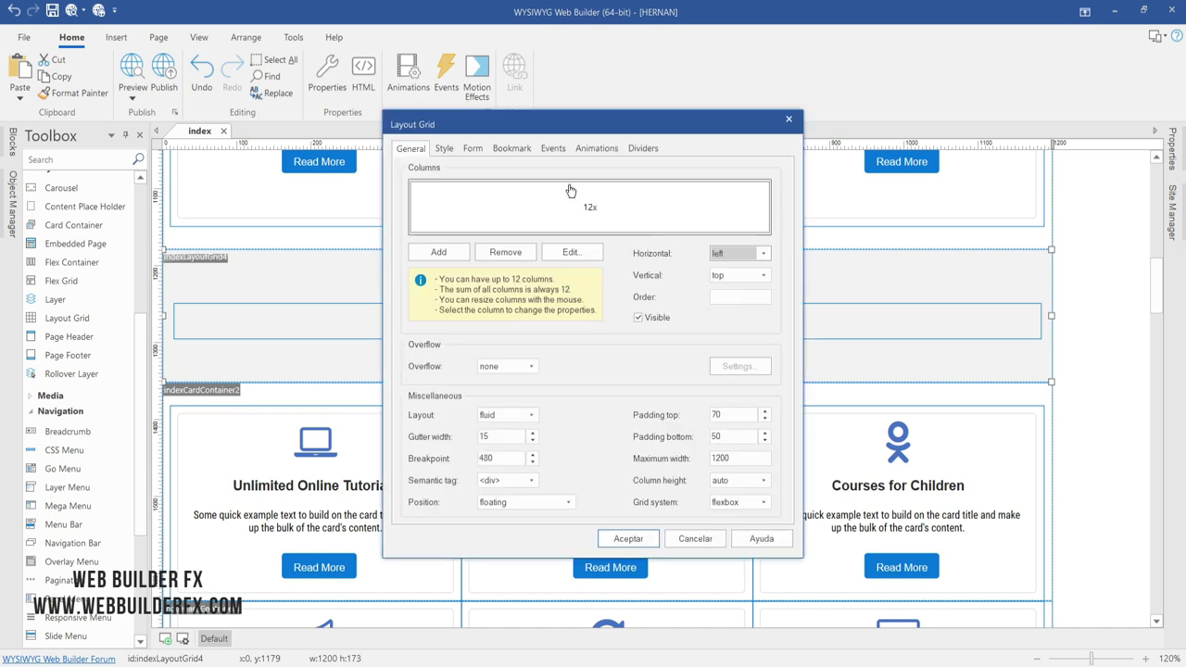
{"action": "left_click", "coordinate": [643, 148]}
{"action": "left_click", "coordinate": [530, 231]}
{"action": "left_click", "coordinate": [501, 246]}
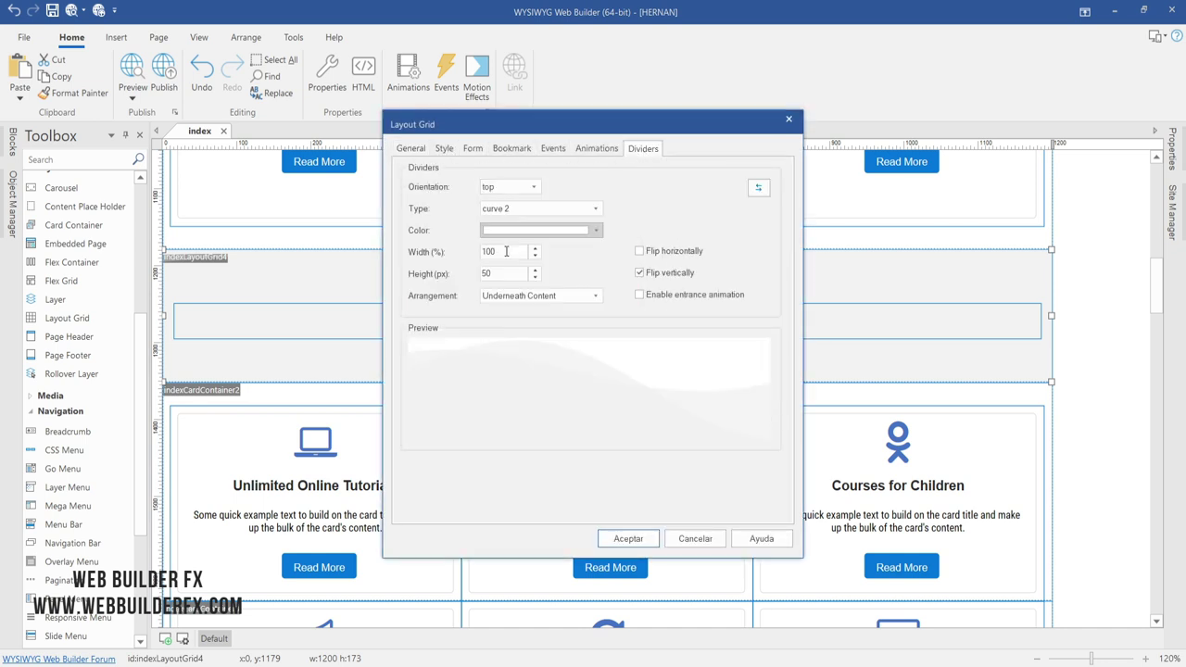
{"action": "left_click", "coordinate": [627, 539]}
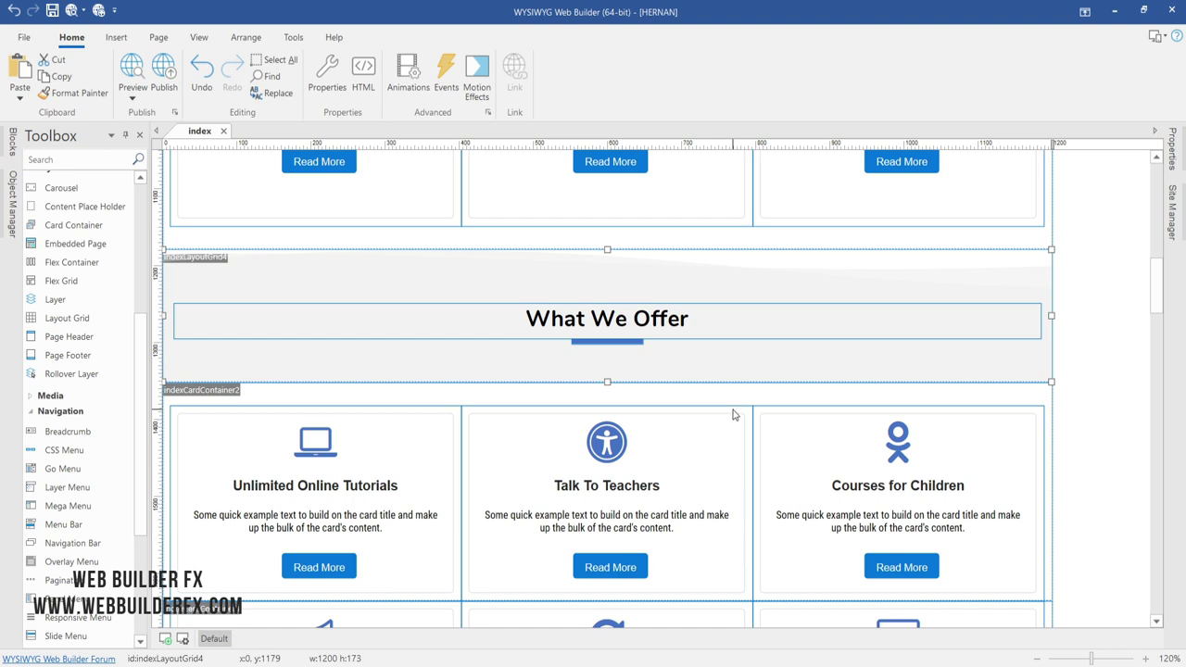
- Give the first What We Offer card container the same solid light grey background as the heading's grid
{"action": "double_click", "coordinate": [714, 394]}
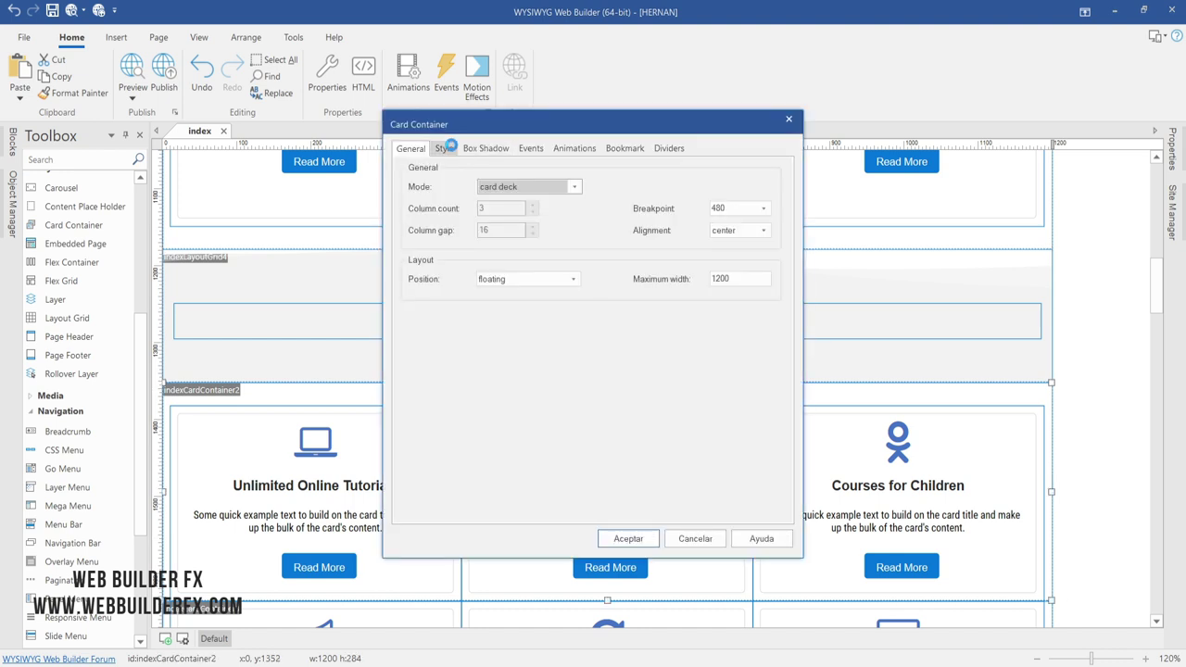
{"action": "left_click", "coordinate": [445, 148]}
{"action": "left_click", "coordinate": [542, 231]}
{"action": "left_click", "coordinate": [501, 257]}
{"action": "left_click", "coordinate": [501, 257]}
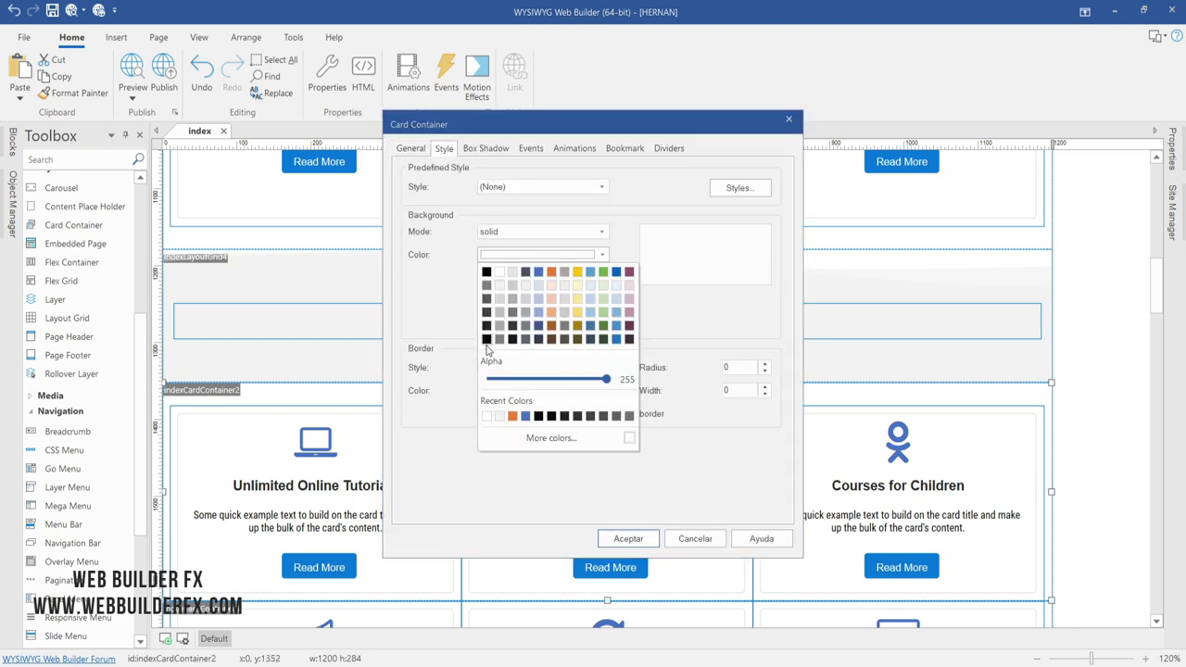
{"action": "left_click", "coordinate": [496, 424]}
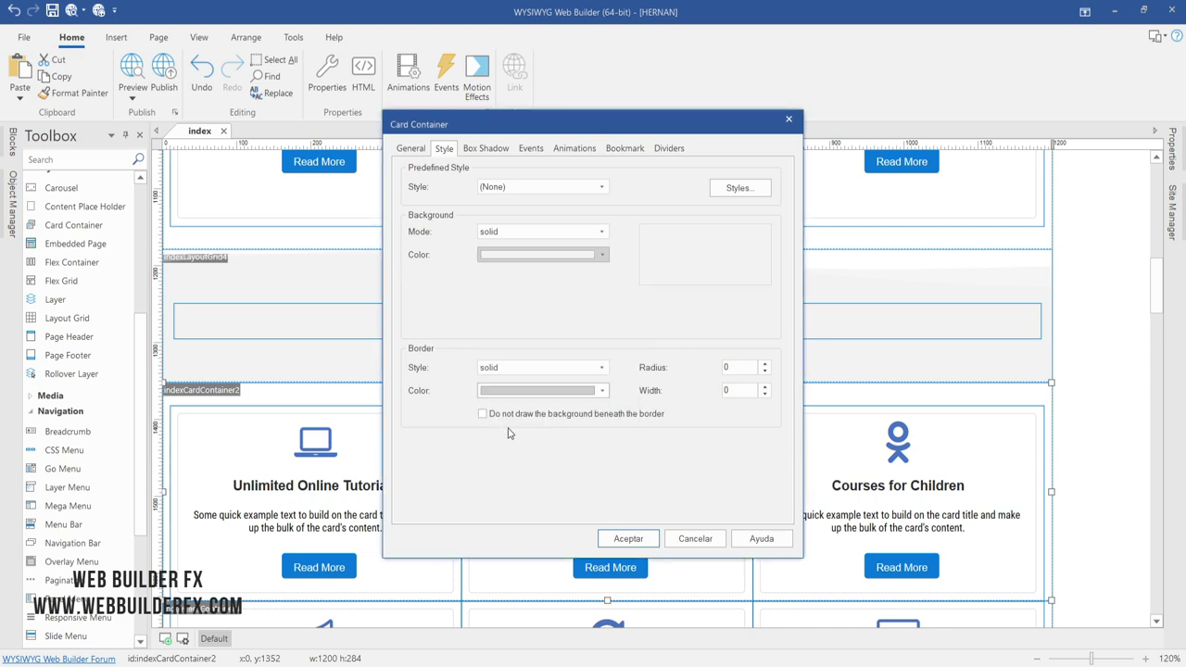
{"action": "left_click", "coordinate": [616, 537]}
- Give the second What We Offer card container, which holds the Singing Courses card, the same solid light grey background
{"action": "scroll", "coordinate": [746, 422], "scroll_direction": "down", "scroll_amount": 4}
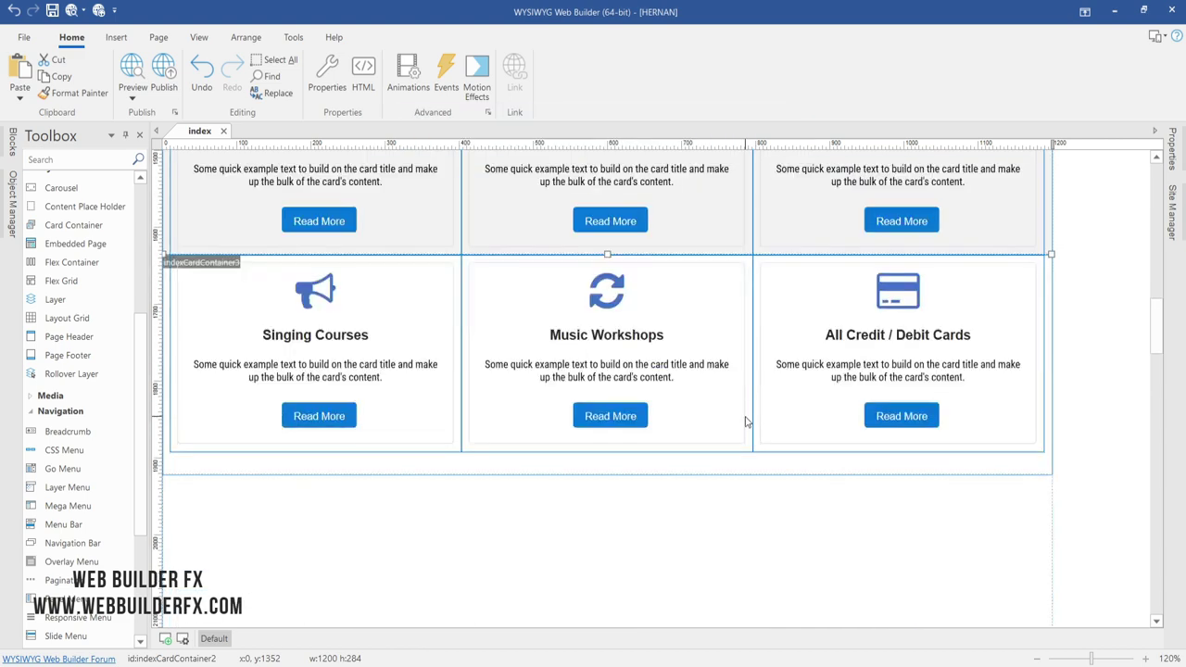
{"action": "double_click", "coordinate": [755, 270]}
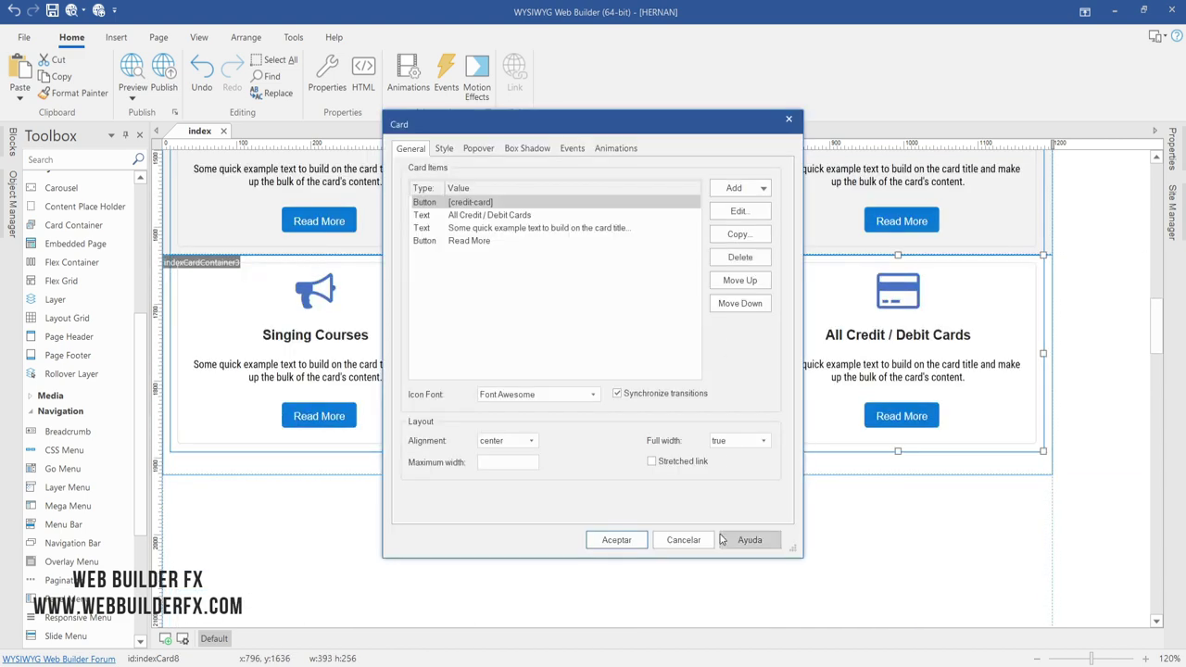
{"action": "left_click", "coordinate": [683, 539]}
{"action": "double_click", "coordinate": [647, 473]}
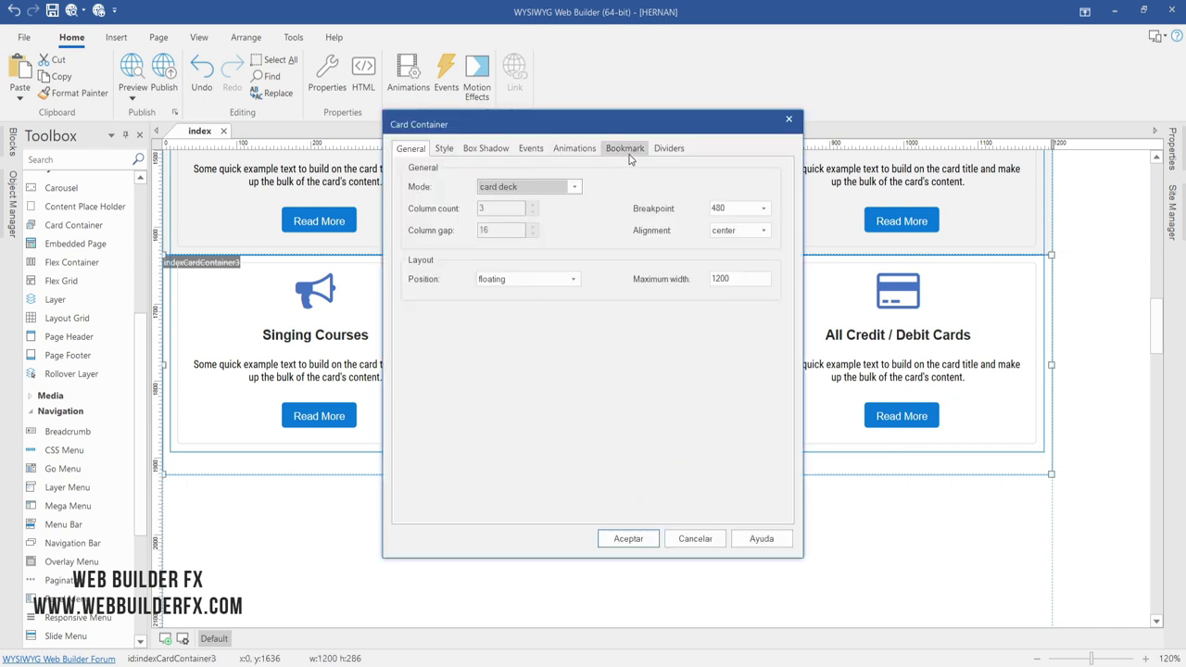
{"action": "left_click", "coordinate": [444, 149]}
{"action": "left_click", "coordinate": [489, 233]}
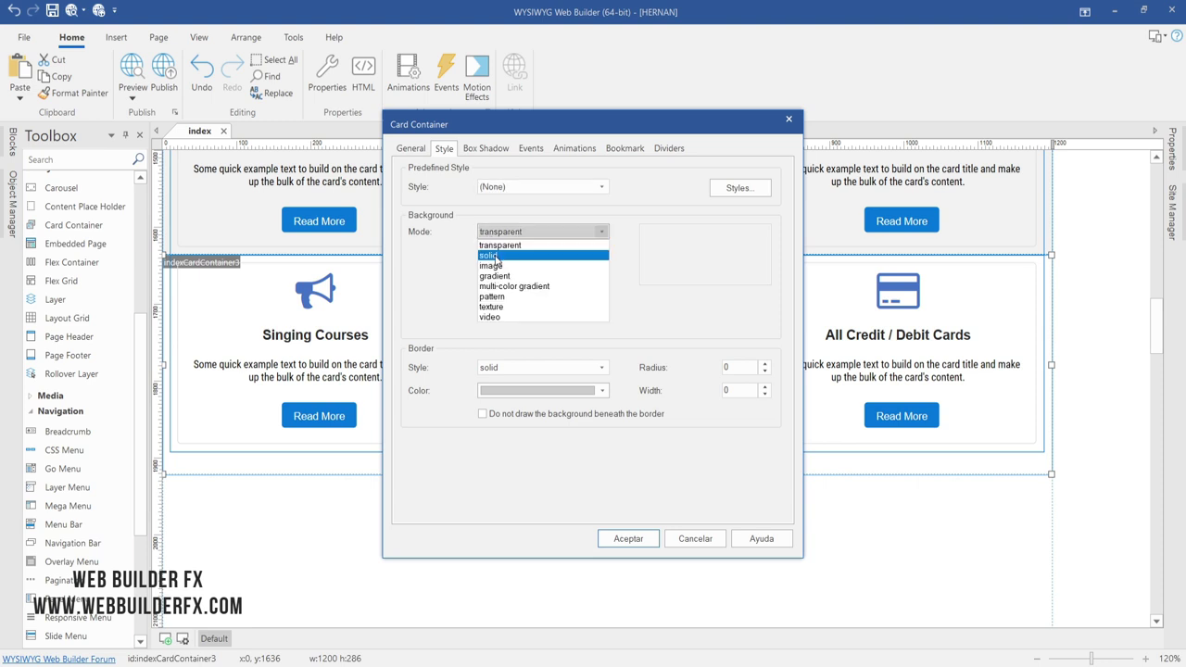
{"action": "left_click", "coordinate": [496, 255]}
{"action": "left_click", "coordinate": [497, 254]}
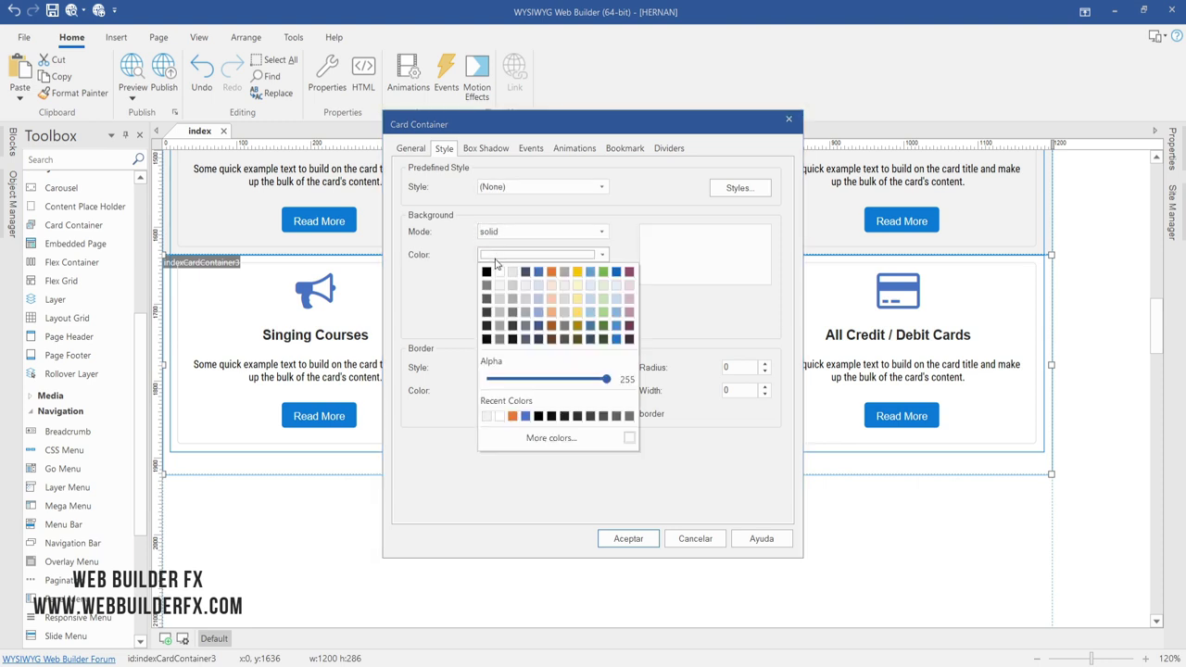
{"action": "left_click", "coordinate": [488, 416]}
{"action": "left_click", "coordinate": [628, 538]}
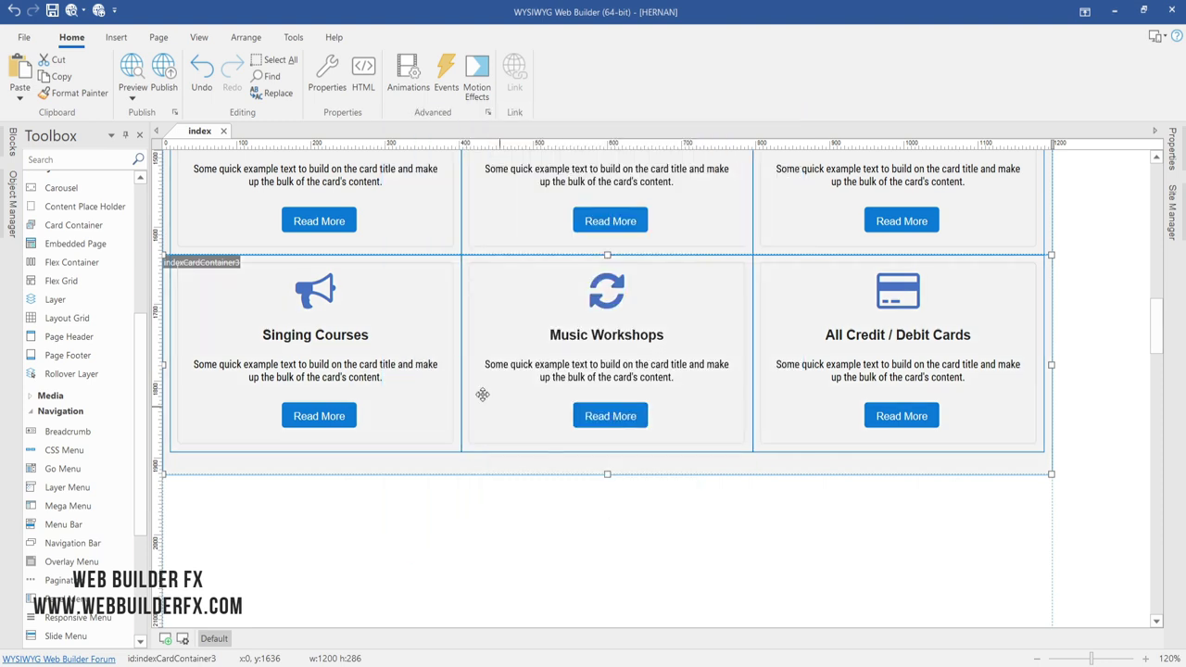
- Preview the index page in the browser, examine the What We Offer section and its divider, and close the preview
{"action": "left_click", "coordinate": [132, 69]}
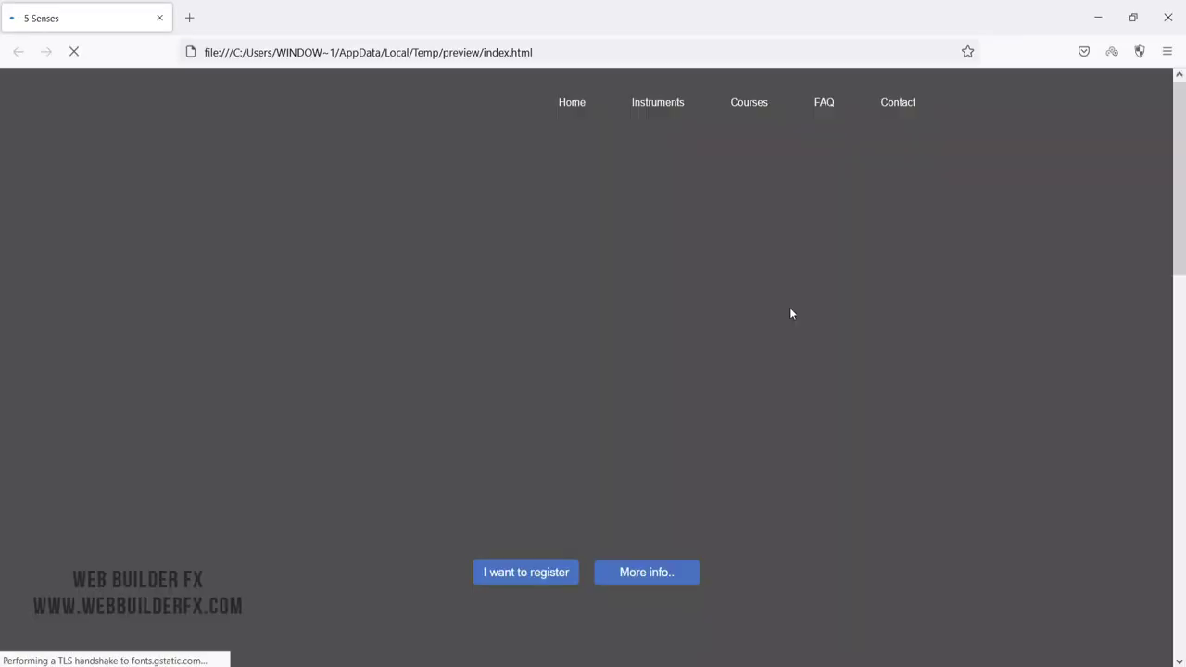
{"action": "scroll", "coordinate": [791, 313], "scroll_direction": "down", "scroll_amount": 1}
{"action": "scroll", "coordinate": [790, 316], "scroll_direction": "down", "scroll_amount": 6}
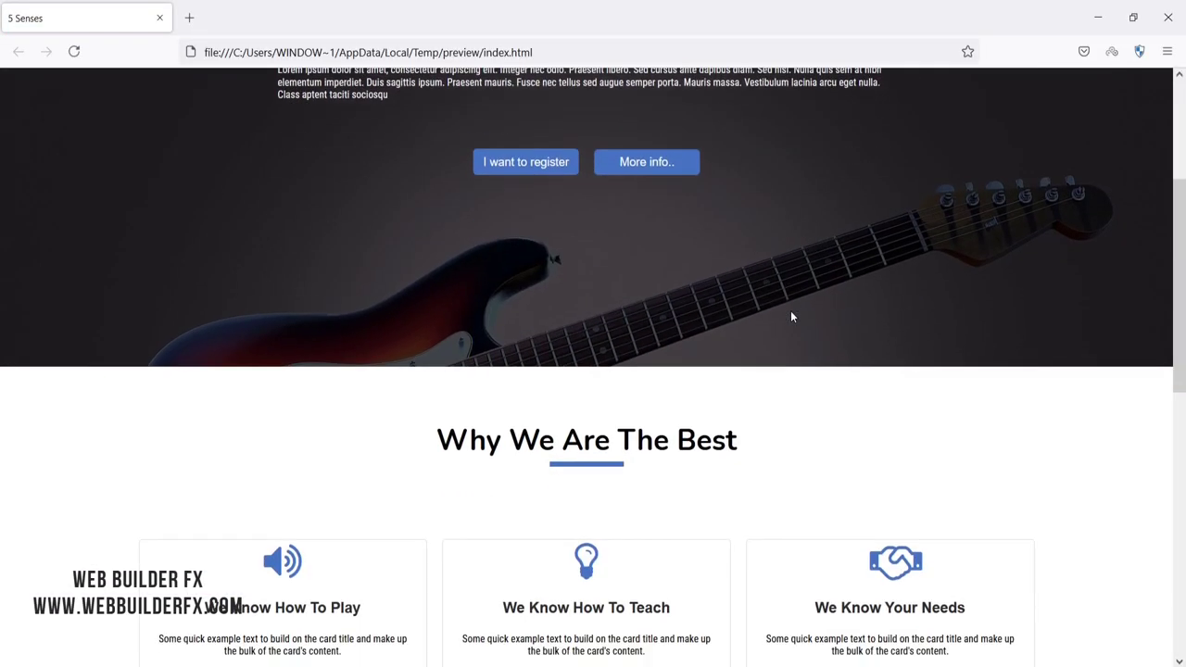
{"action": "scroll", "coordinate": [791, 316], "scroll_direction": "down", "scroll_amount": 1}
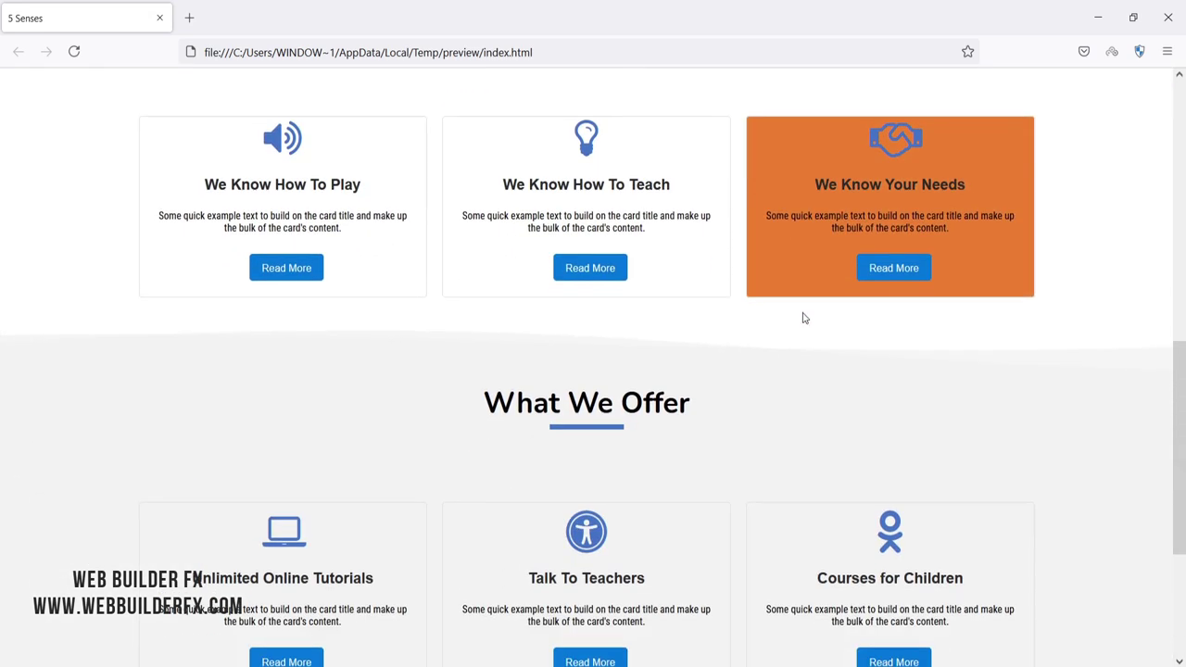
{"action": "scroll", "coordinate": [1085, 276], "scroll_direction": "down", "scroll_amount": 3}
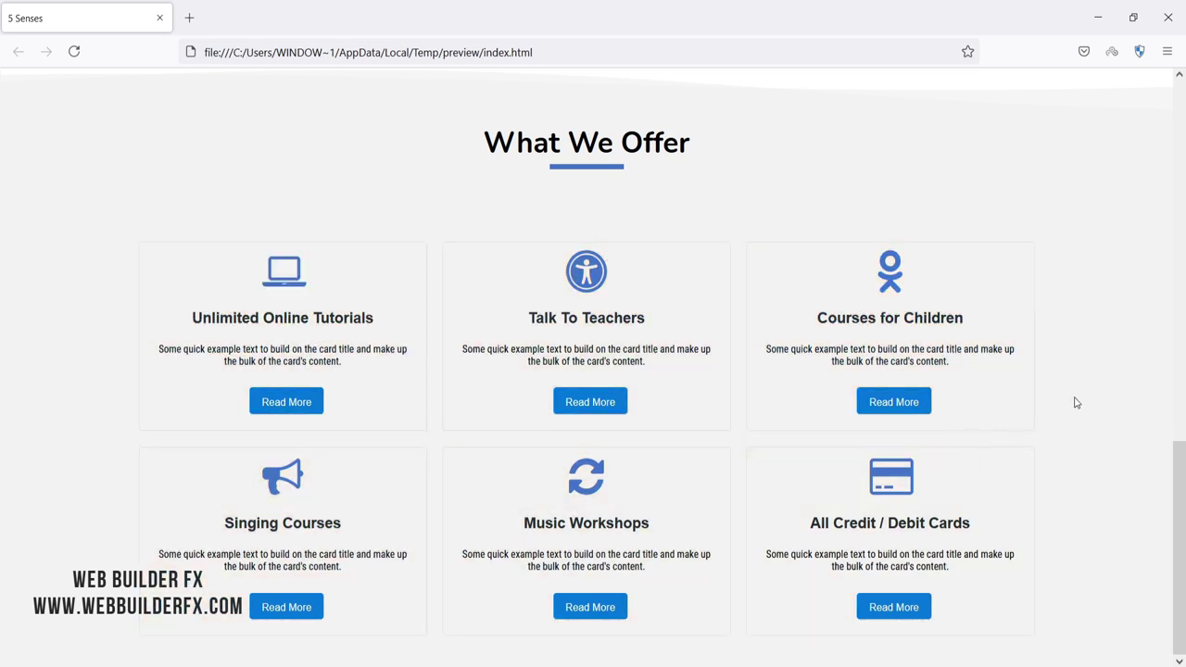
{"action": "left_click", "coordinate": [1168, 16]}
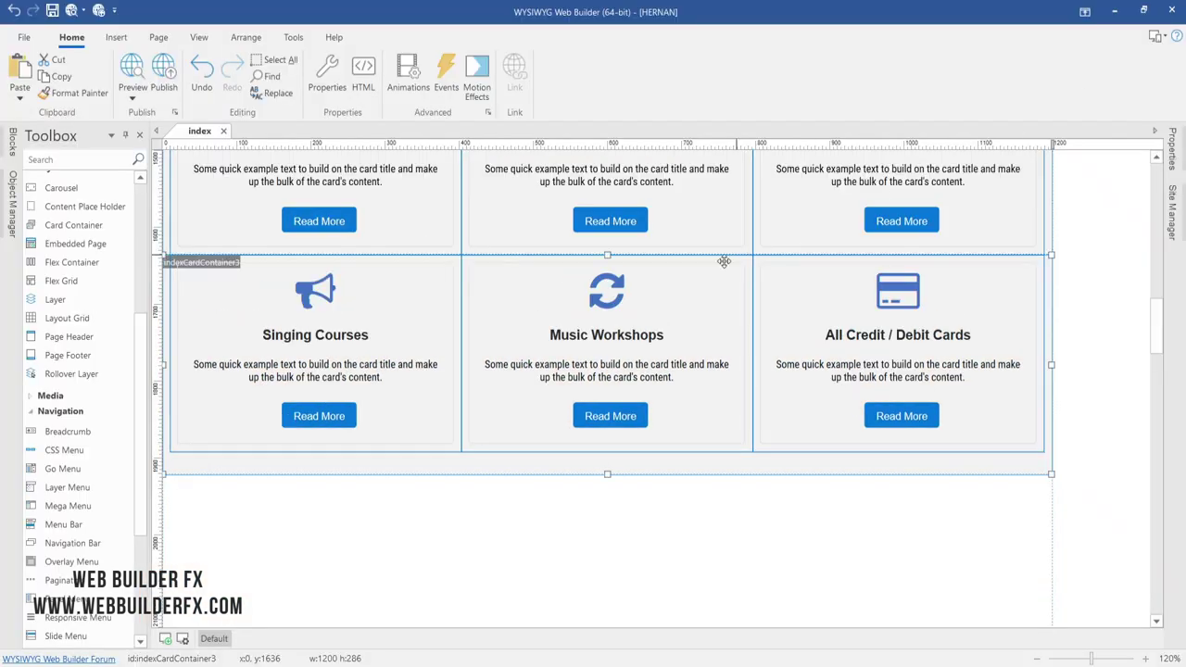
- Add a layout grid below the second row of What We Offer cards and divide it into three equal 4x columns
{"action": "scroll", "coordinate": [612, 499], "scroll_direction": "down", "scroll_amount": 5}
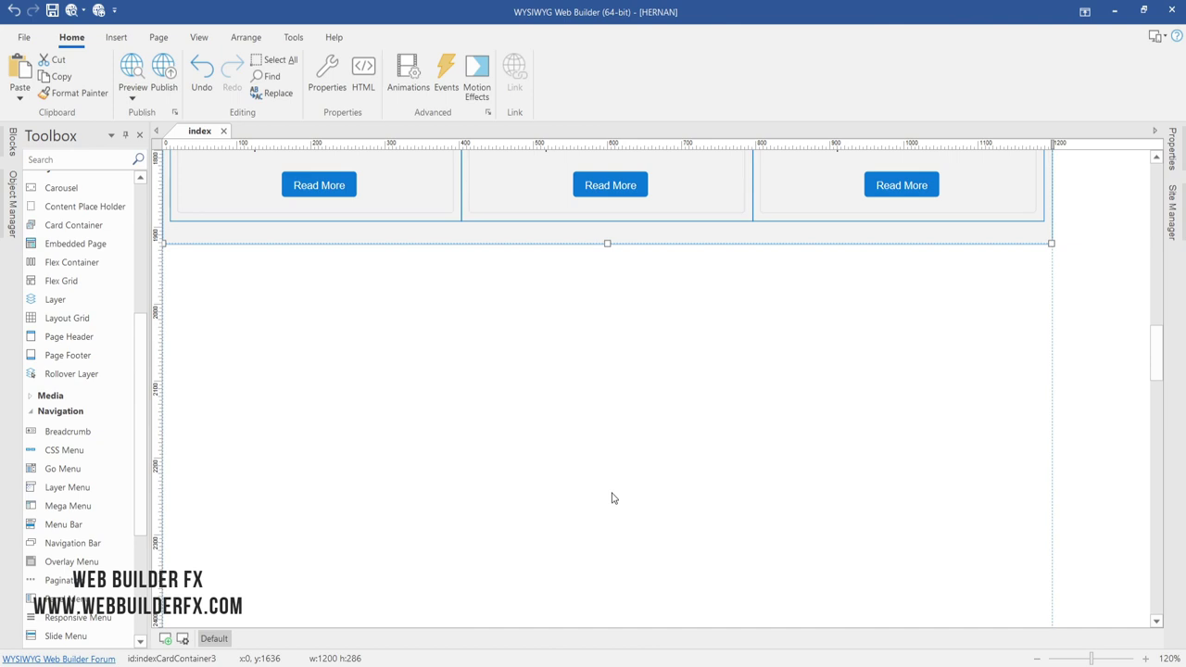
{"action": "left_click", "coordinate": [66, 318]}
{"action": "left_click_drag", "start_coordinate": [256, 309], "coordinate": [330, 360]}
{"action": "double_click", "coordinate": [440, 268]}
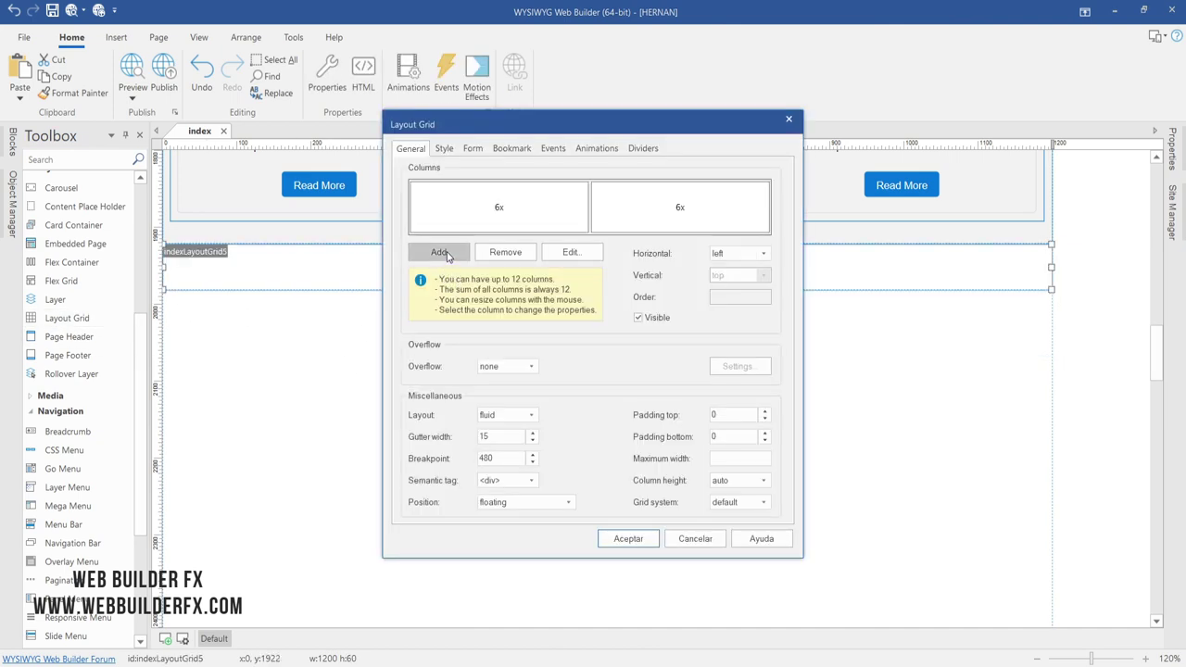
{"action": "left_click", "coordinate": [438, 252]}
{"action": "left_click_drag", "start_coordinate": [590, 208], "coordinate": [532, 205]}
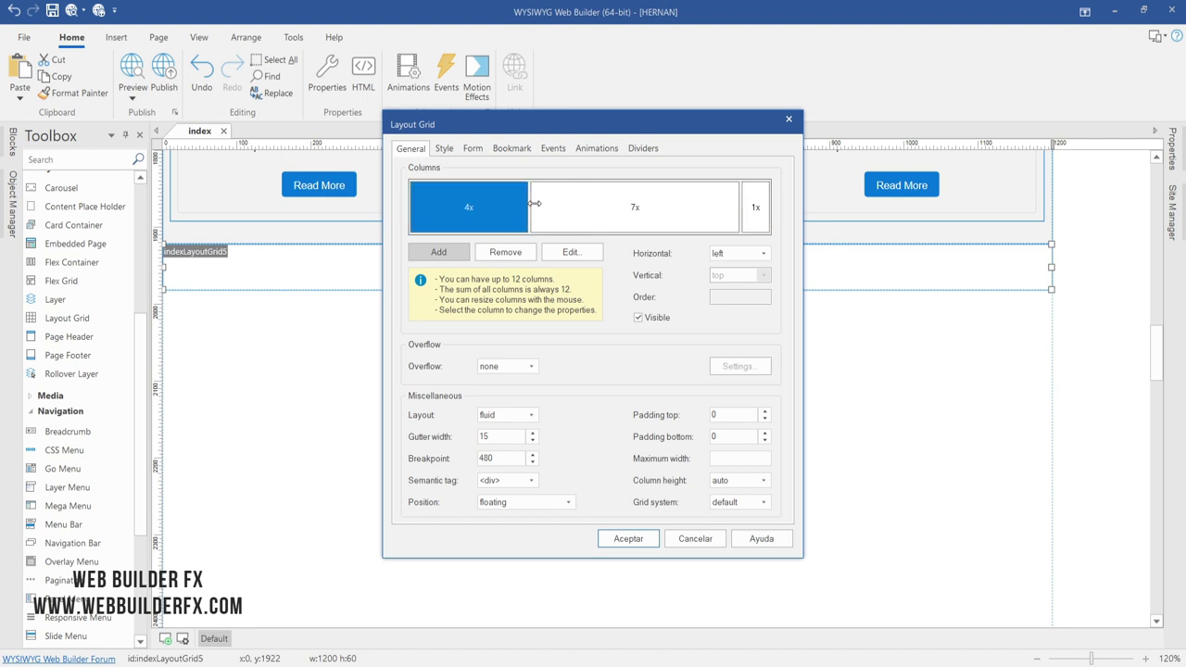
{"action": "left_click_drag", "start_coordinate": [741, 208], "coordinate": [651, 208]}
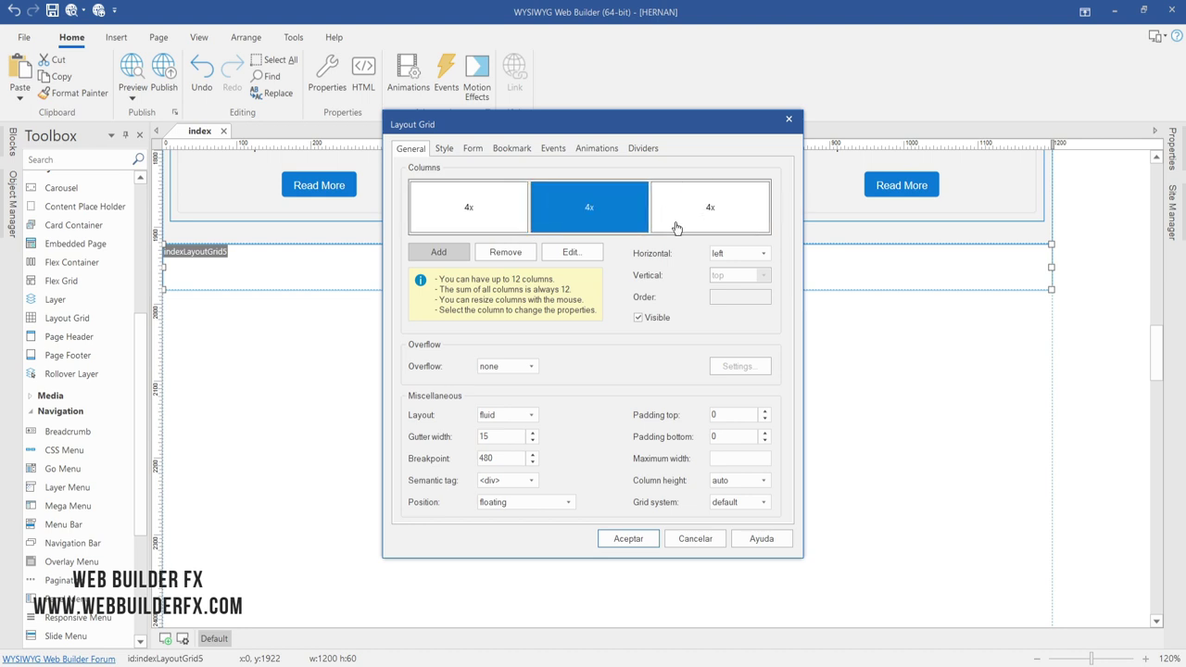
- Set the new three-column layout grid's maximum width to 1200 and its grid system to flexbox
{"action": "left_click", "coordinate": [755, 458]}
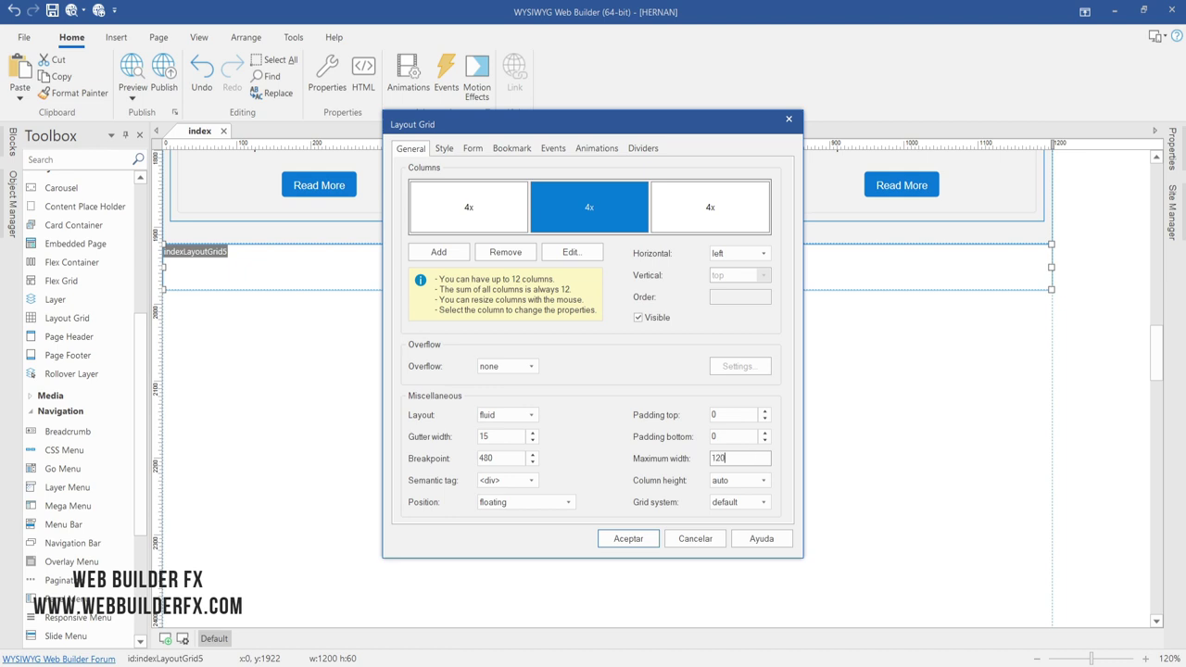
{"action": "left_click", "coordinate": [732, 501]}
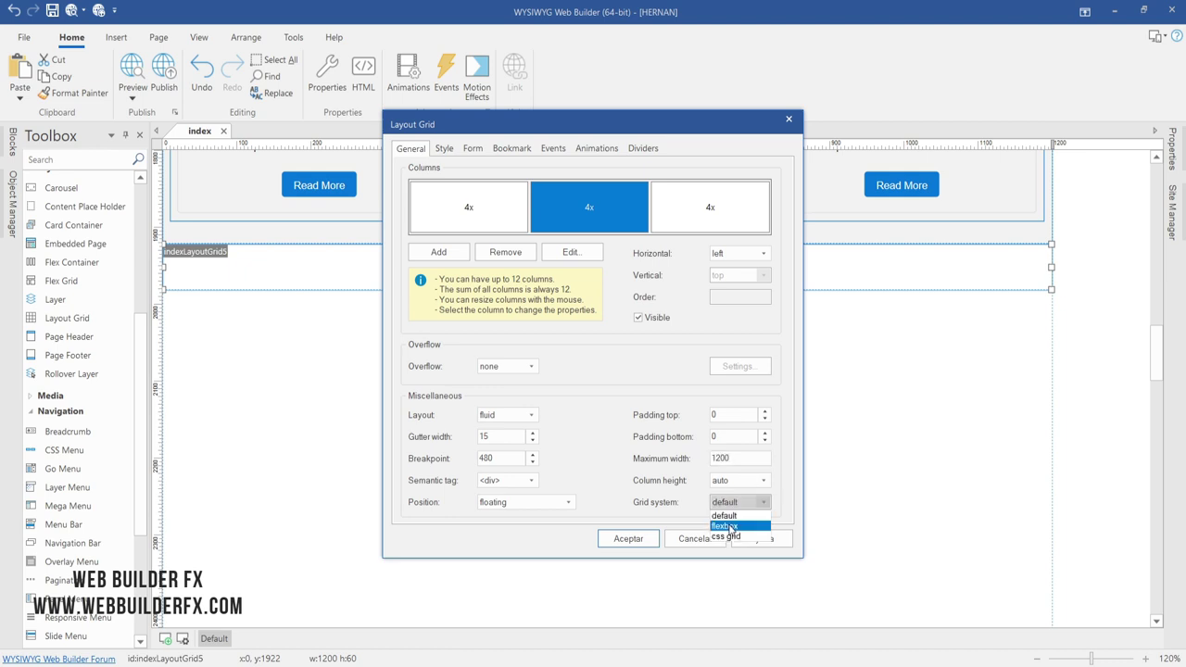
{"action": "left_click", "coordinate": [737, 525]}
{"action": "left_click", "coordinate": [629, 538]}
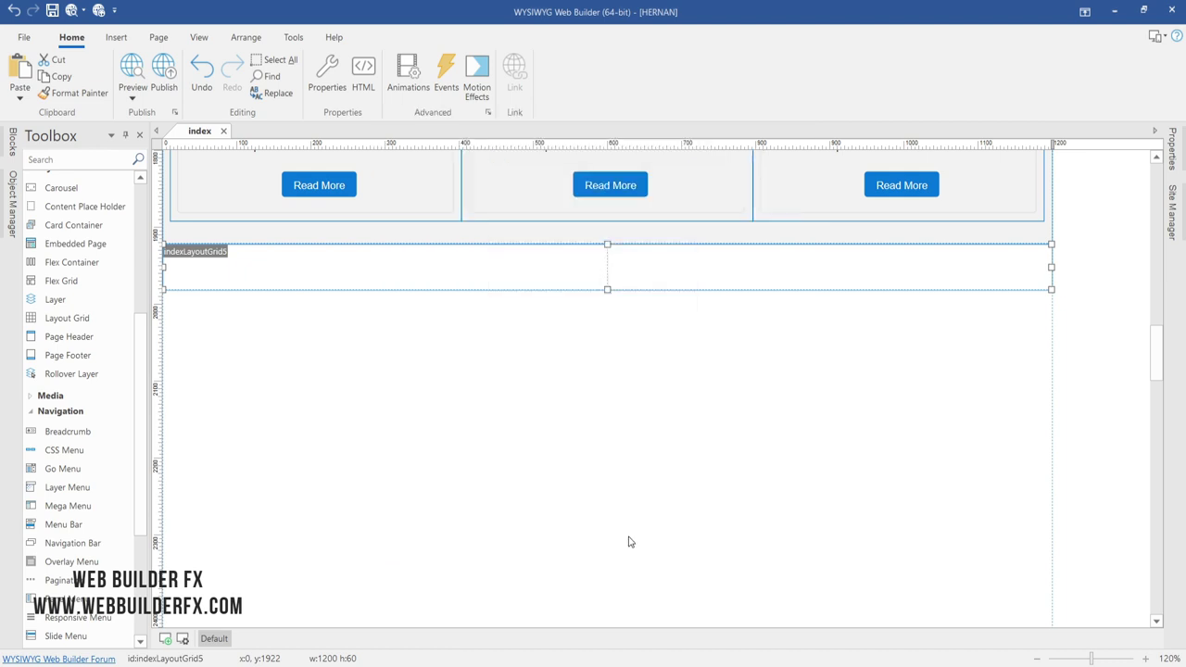
- Set the three-column layout grid's horizontal alignment to center and its vertical alignment to middle
{"action": "double_click", "coordinate": [624, 271]}
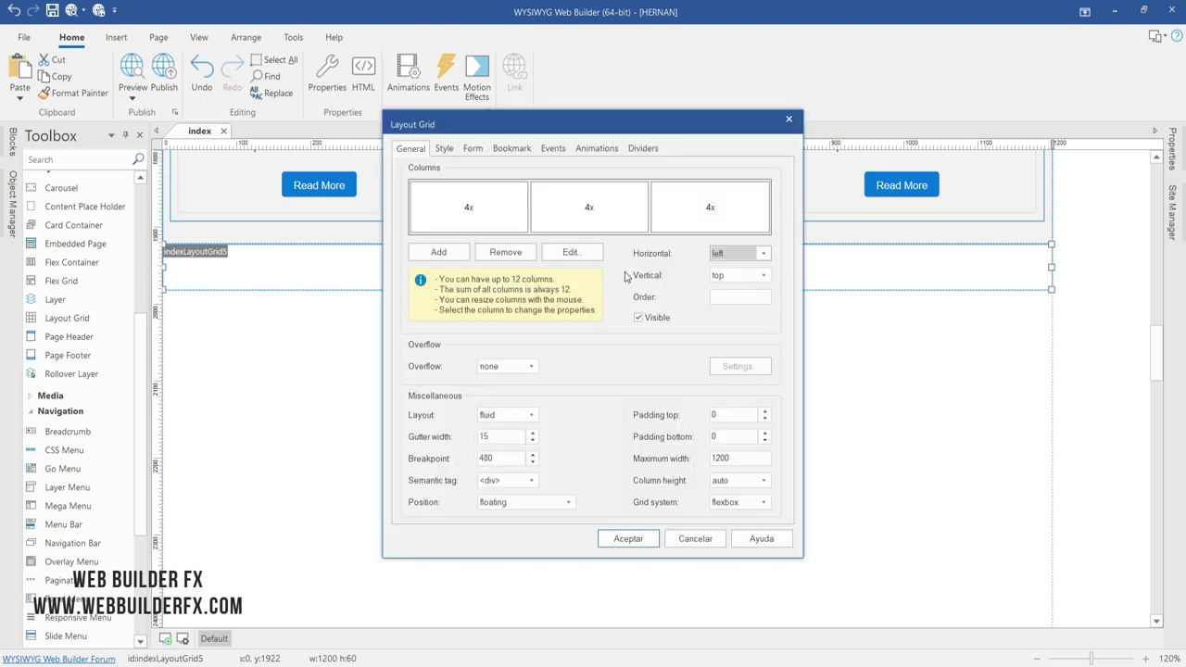
{"action": "left_click", "coordinate": [737, 254]}
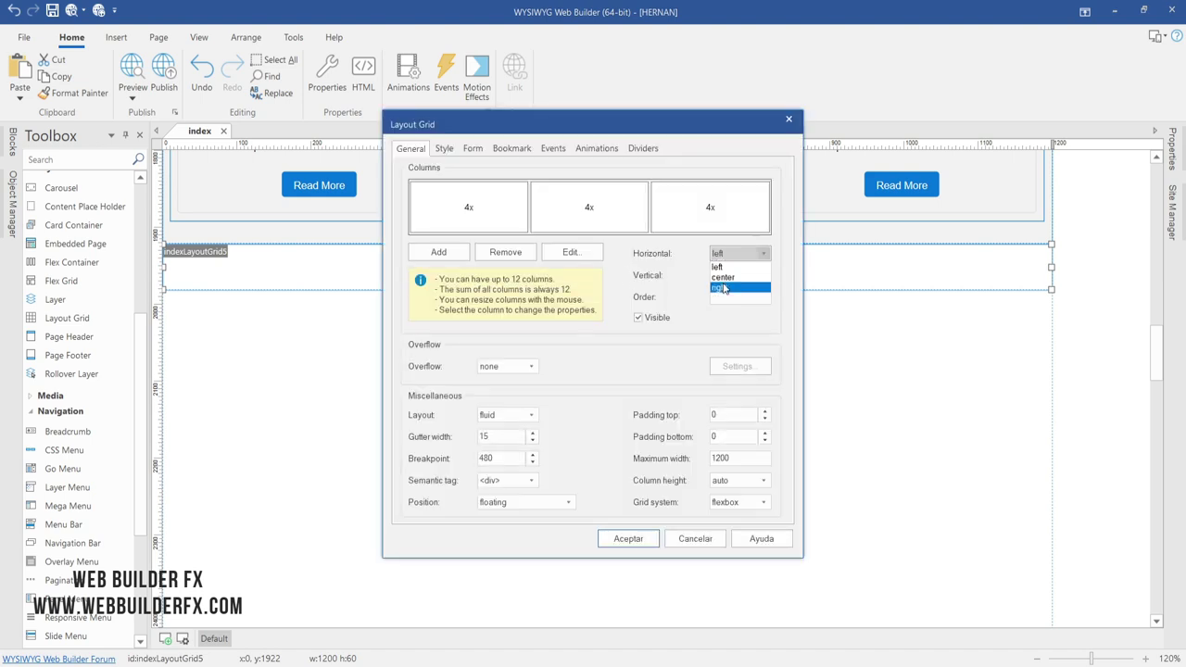
{"action": "left_click", "coordinate": [732, 274]}
{"action": "left_click", "coordinate": [737, 275]}
{"action": "left_click", "coordinate": [729, 300]}
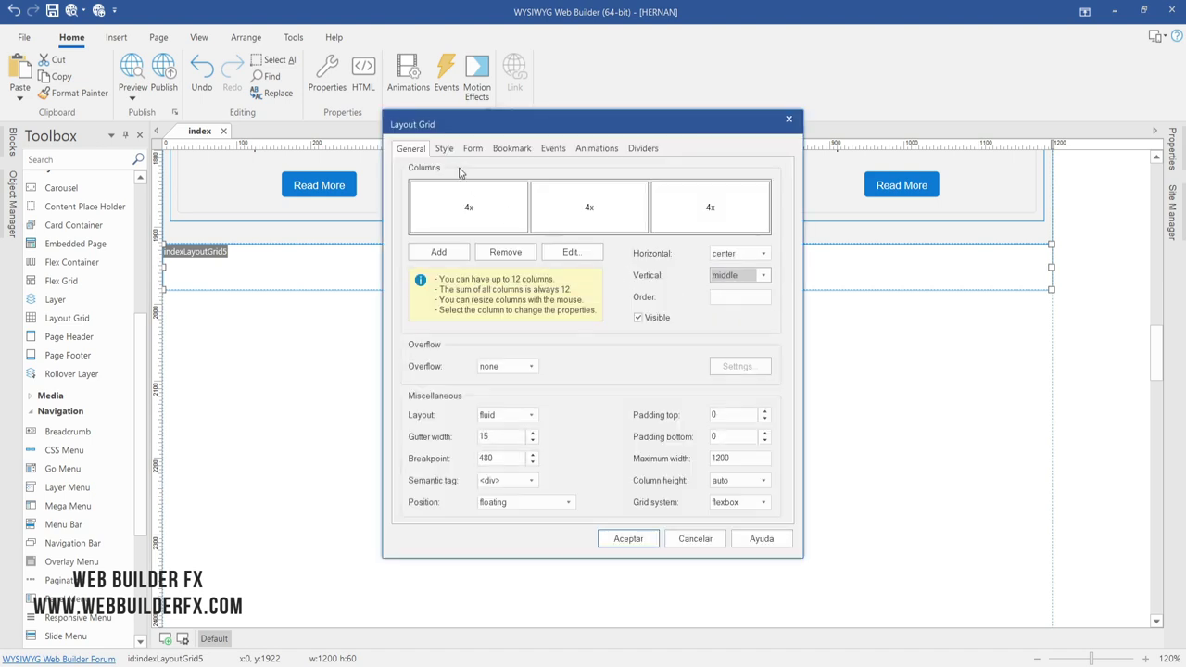
- Set the three-column layout grid's background mode to image and choose piano-1655558_1920 from the IMGS folder
{"action": "left_click", "coordinate": [445, 149]}
{"action": "left_click", "coordinate": [525, 237]}
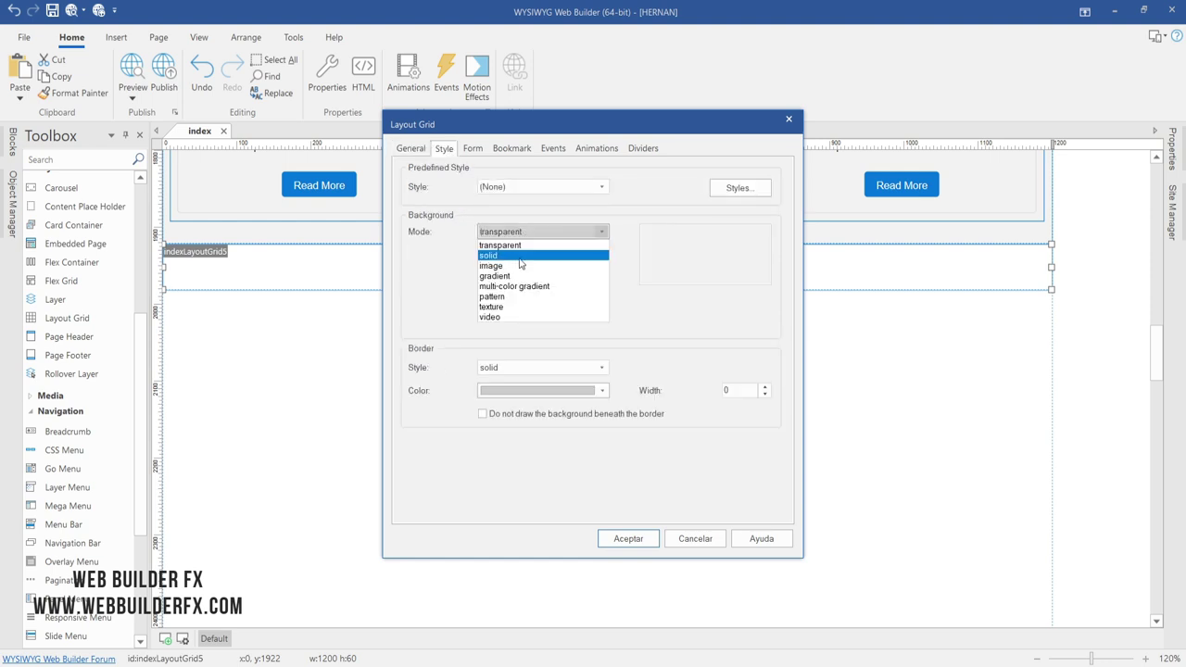
{"action": "left_click", "coordinate": [519, 257]}
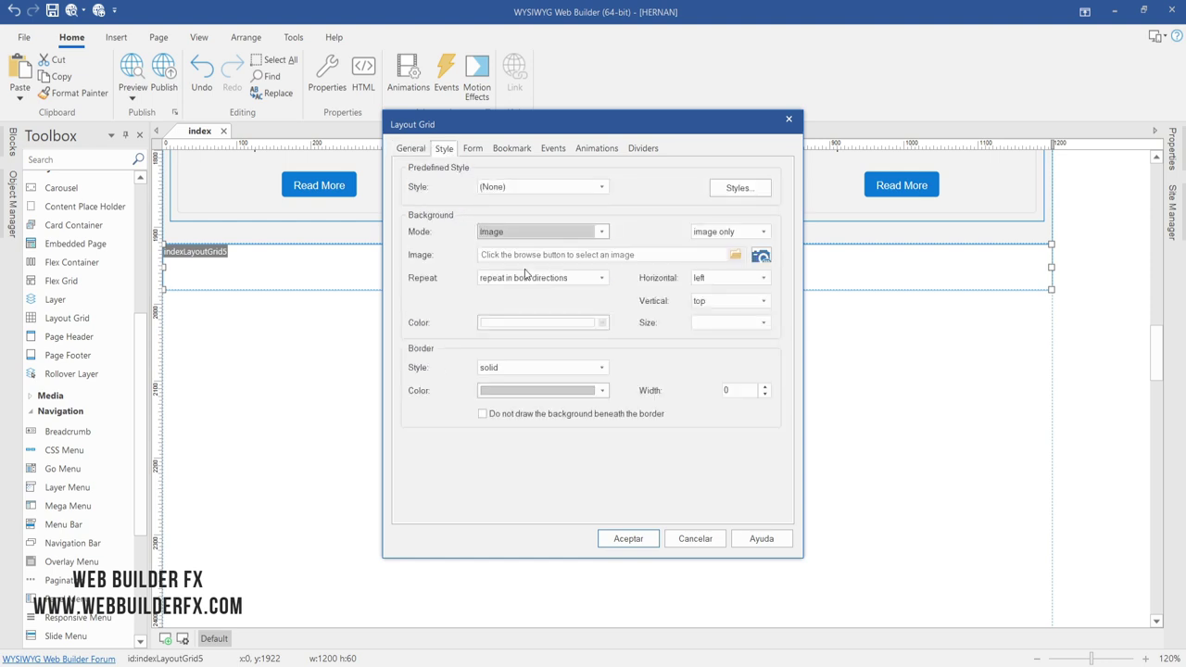
{"action": "left_click", "coordinate": [735, 255]}
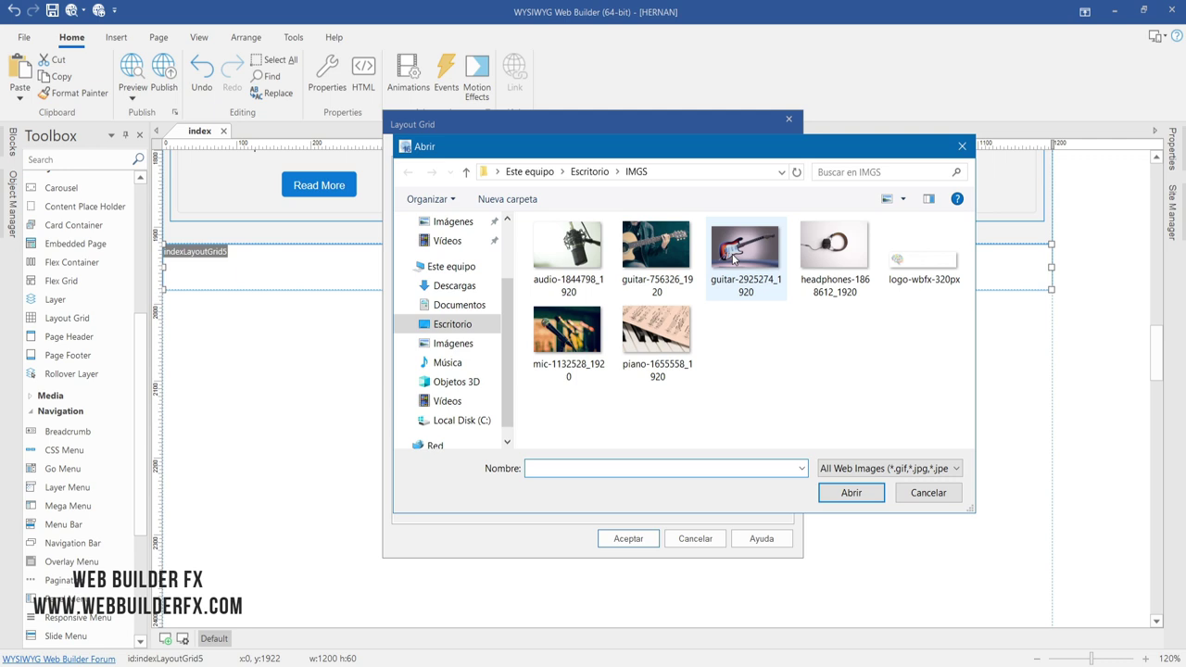
{"action": "double_click", "coordinate": [660, 332]}
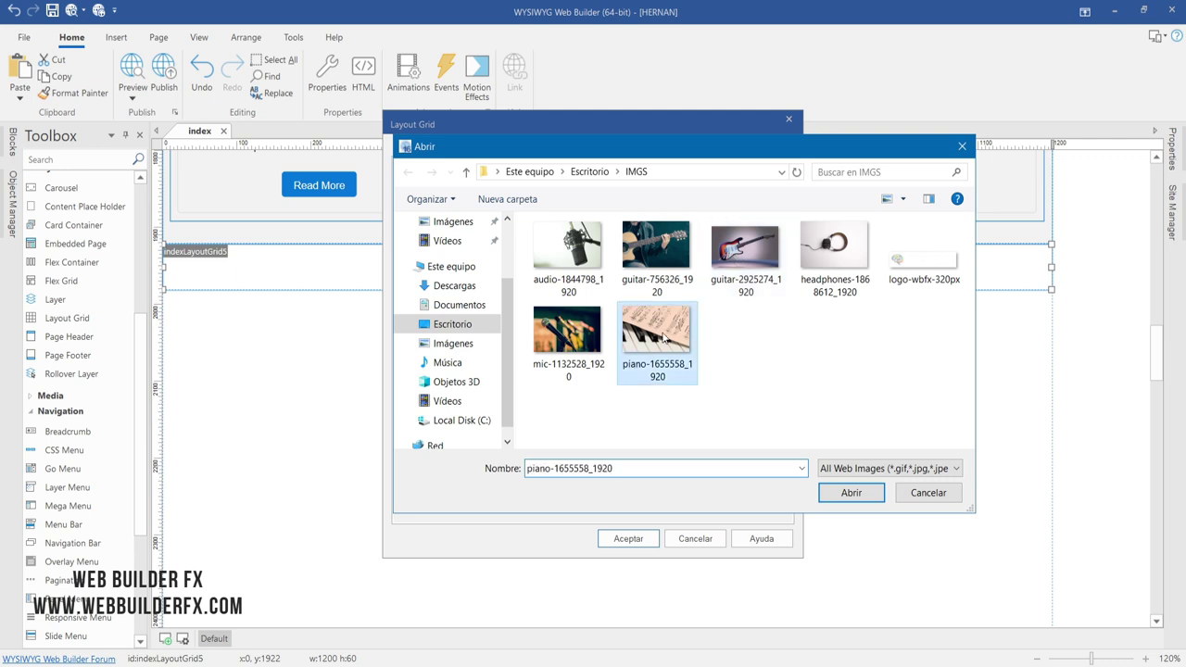
- Set the piano background image's horizontal and vertical position to center and its size to parallax
{"action": "left_click", "coordinate": [704, 278]}
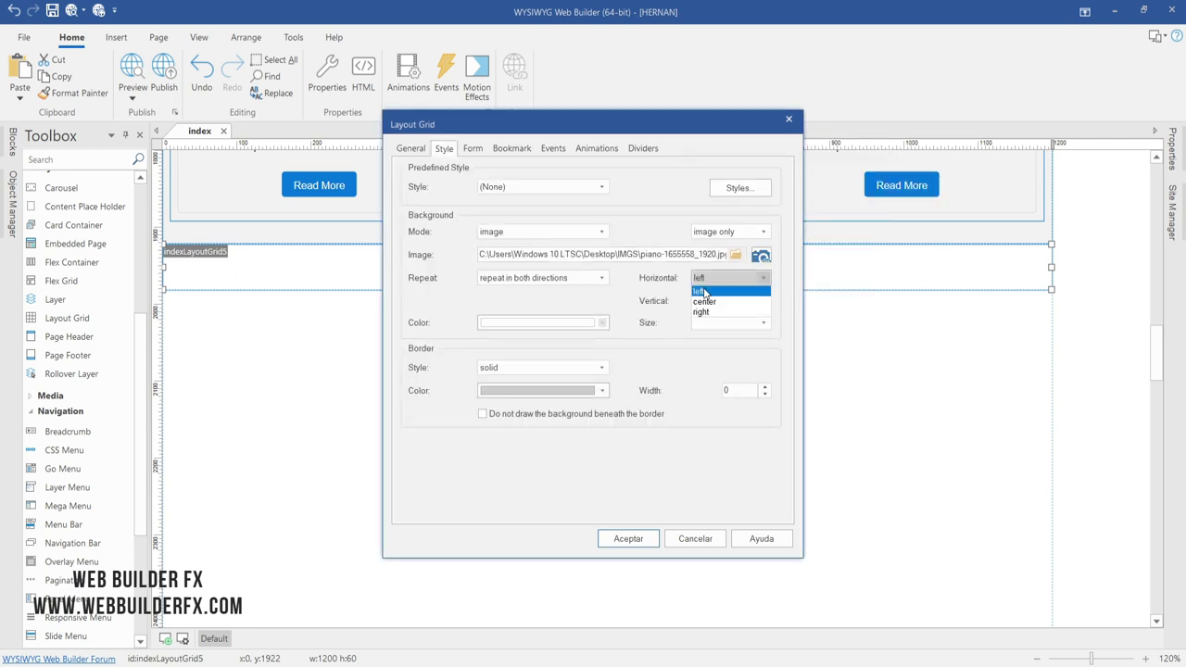
{"action": "left_click", "coordinate": [709, 300]}
{"action": "left_click", "coordinate": [714, 302]}
{"action": "left_click", "coordinate": [719, 324]}
{"action": "left_click", "coordinate": [762, 322]}
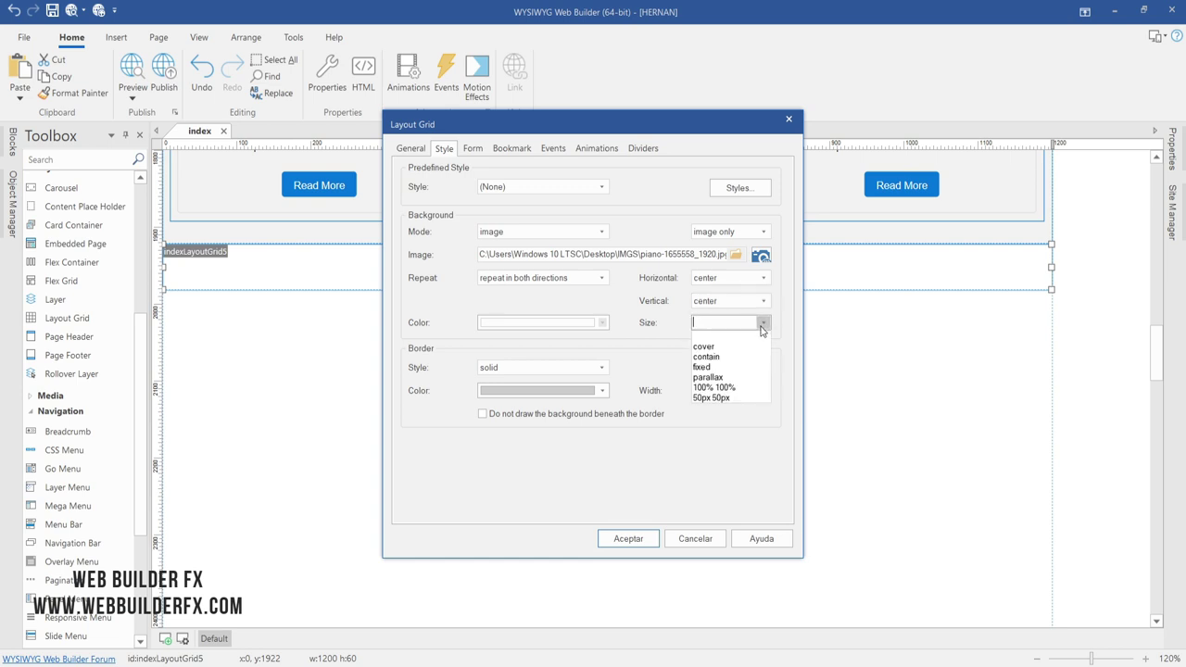
{"action": "left_click", "coordinate": [732, 378]}
- Switch the piano background to image + overlay with a black overlay at alpha 191 and apply the layout grid settings
{"action": "left_click", "coordinate": [729, 232]}
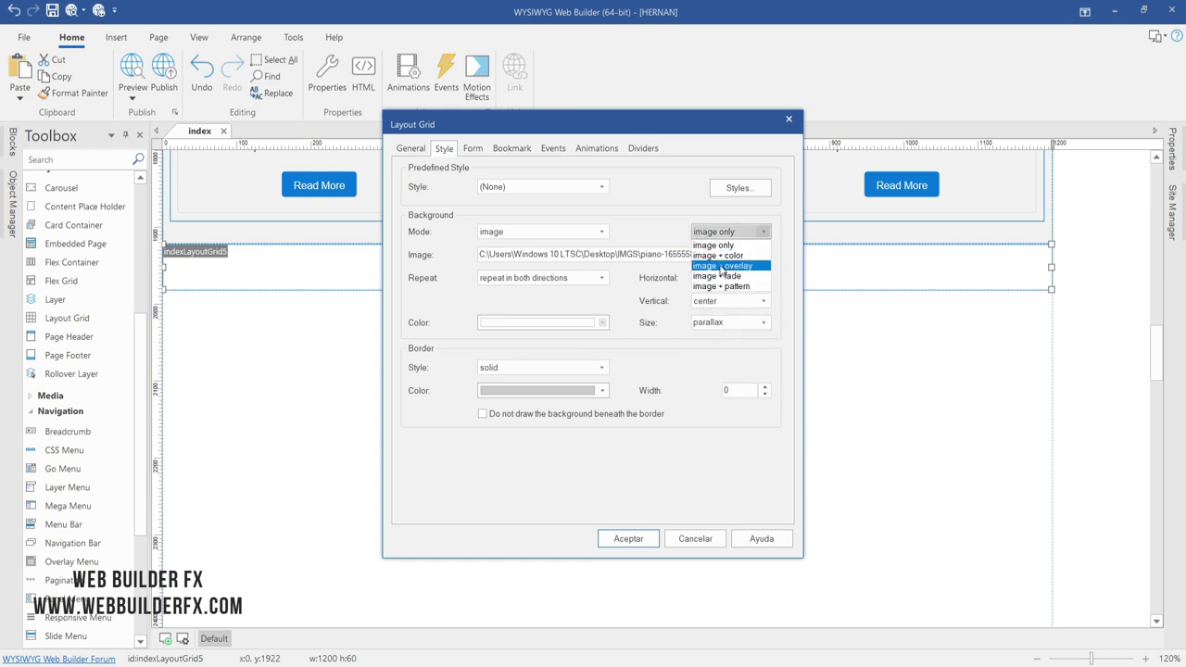
{"action": "left_click", "coordinate": [722, 268]}
{"action": "left_click", "coordinate": [572, 321]}
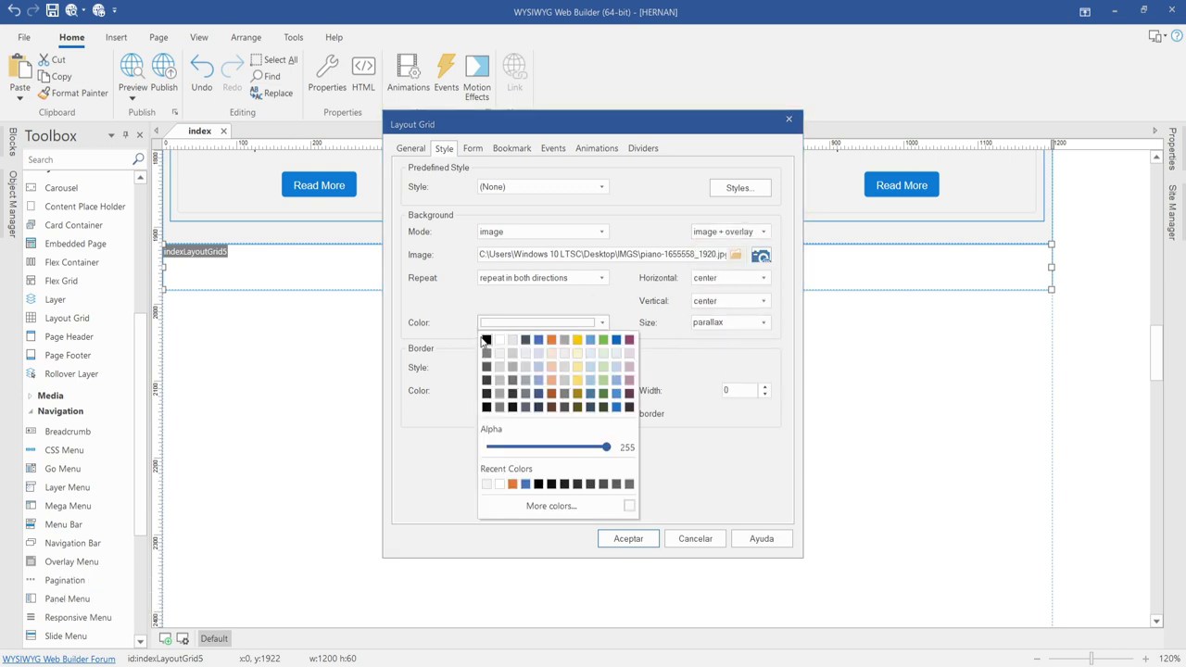
{"action": "left_click", "coordinate": [486, 340]}
{"action": "left_click", "coordinate": [503, 331]}
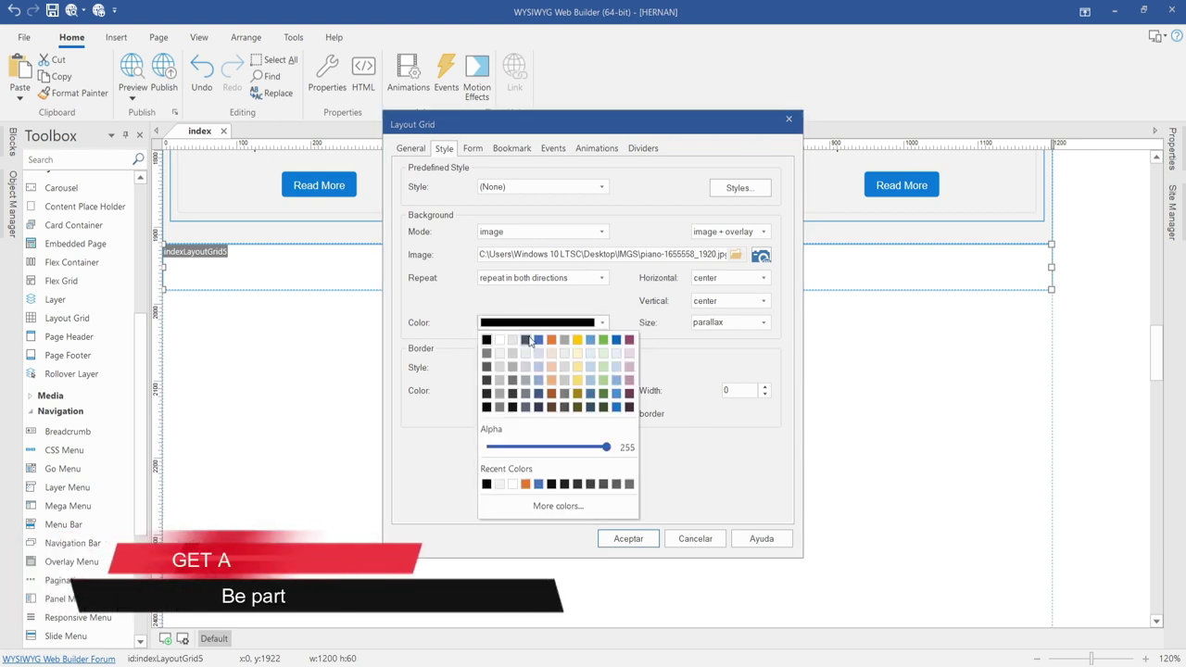
{"action": "left_click", "coordinate": [584, 448]}
{"action": "left_click_drag", "start_coordinate": [583, 451], "coordinate": [575, 450]}
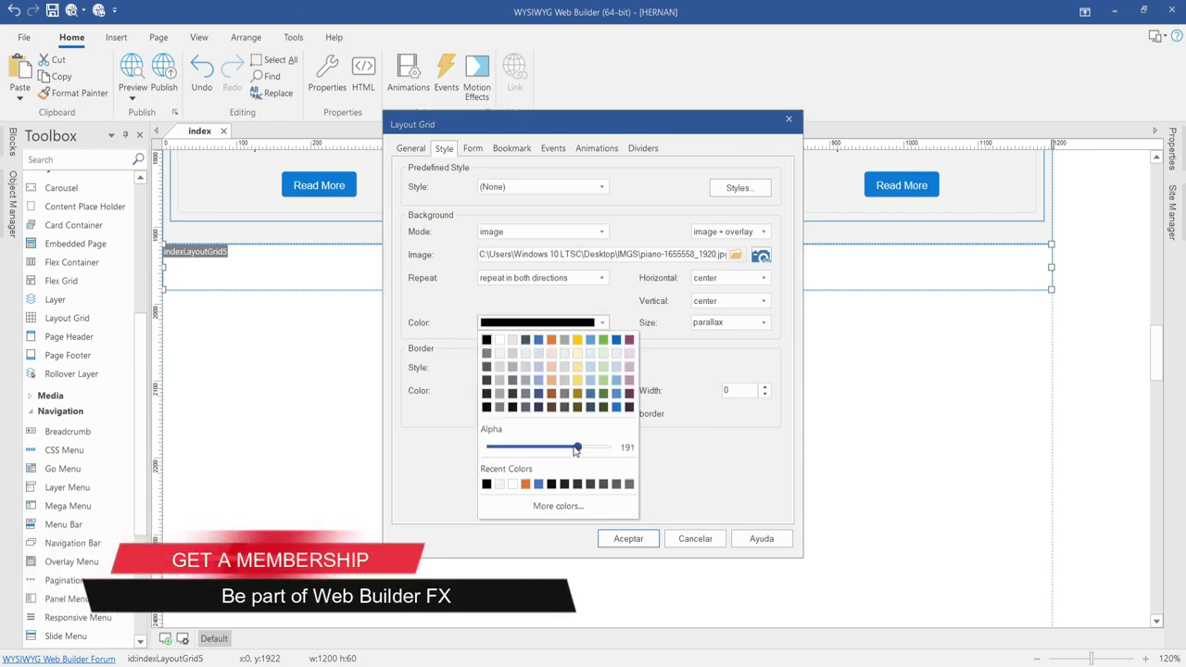
{"action": "left_click", "coordinate": [679, 456]}
{"action": "left_click", "coordinate": [637, 539]}
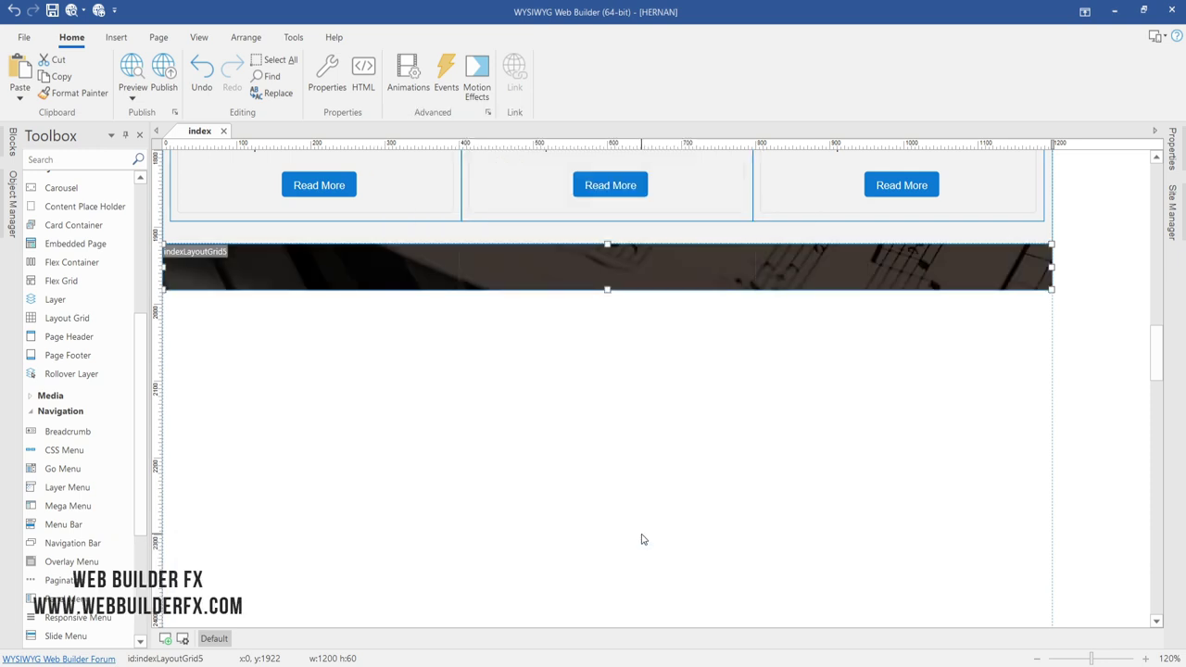
- Draw an icon font object about 185 wide by 89 high on the empty page area below the piano grid
{"action": "left_click", "coordinate": [116, 37]}
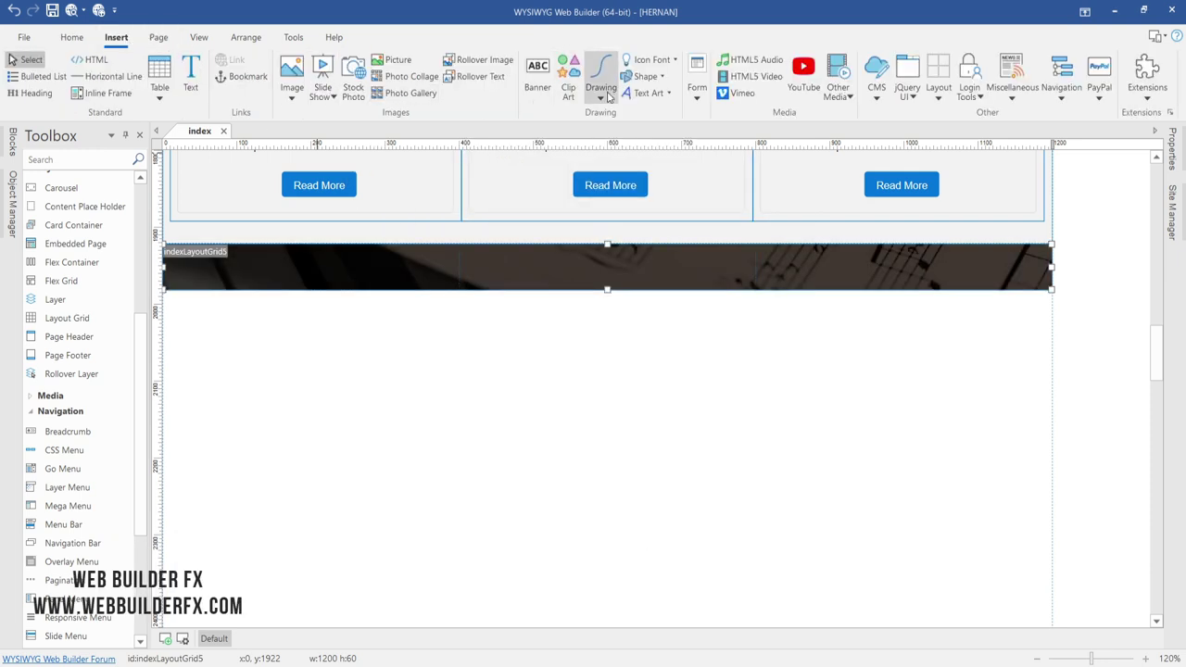
{"action": "left_click", "coordinate": [651, 60]}
{"action": "left_click", "coordinate": [665, 100]}
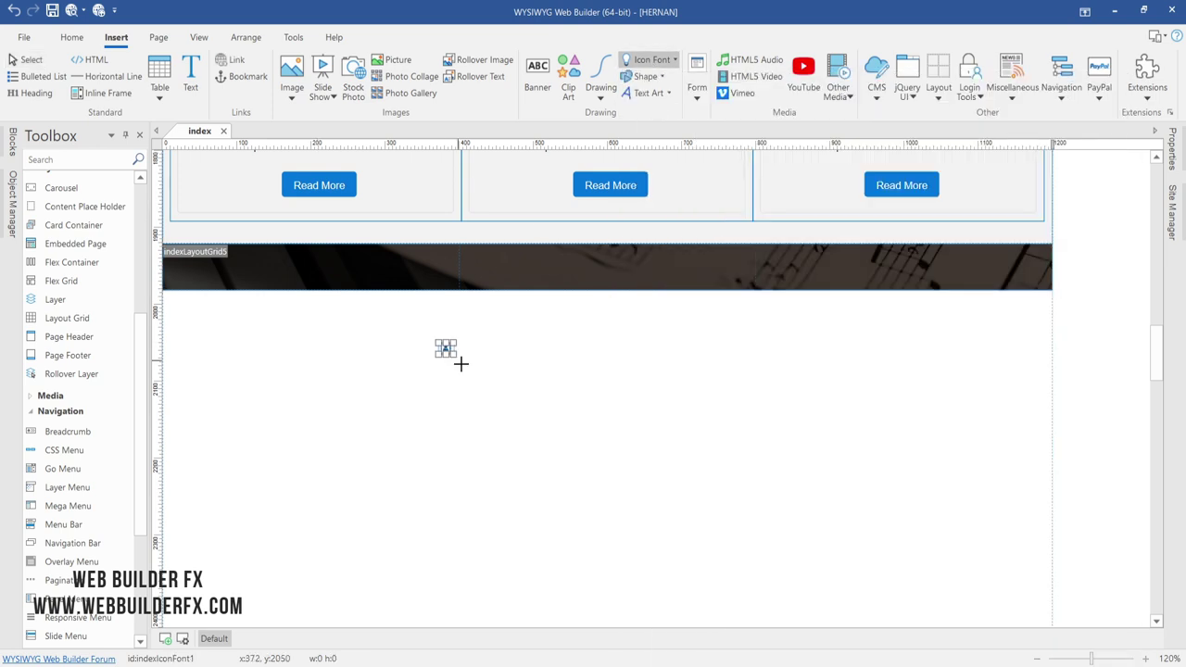
{"action": "left_click_drag", "start_coordinate": [438, 343], "coordinate": [574, 409]}
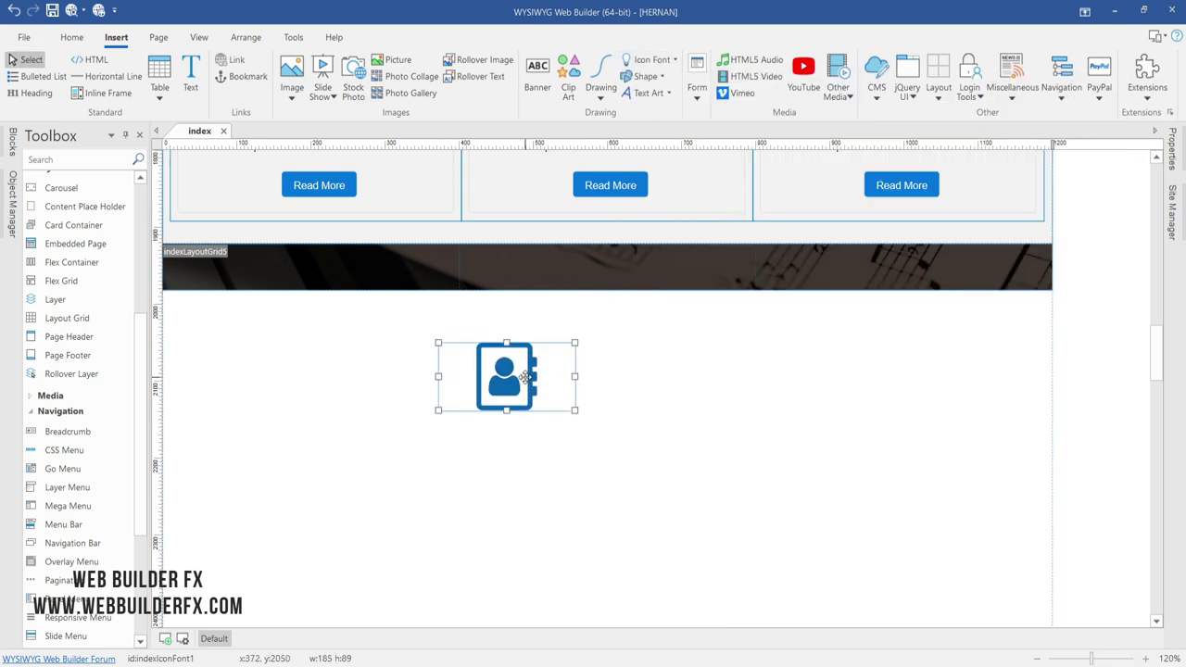
- Search the FontAwesome icons for user and change the new icon to users
{"action": "double_click", "coordinate": [525, 376]}
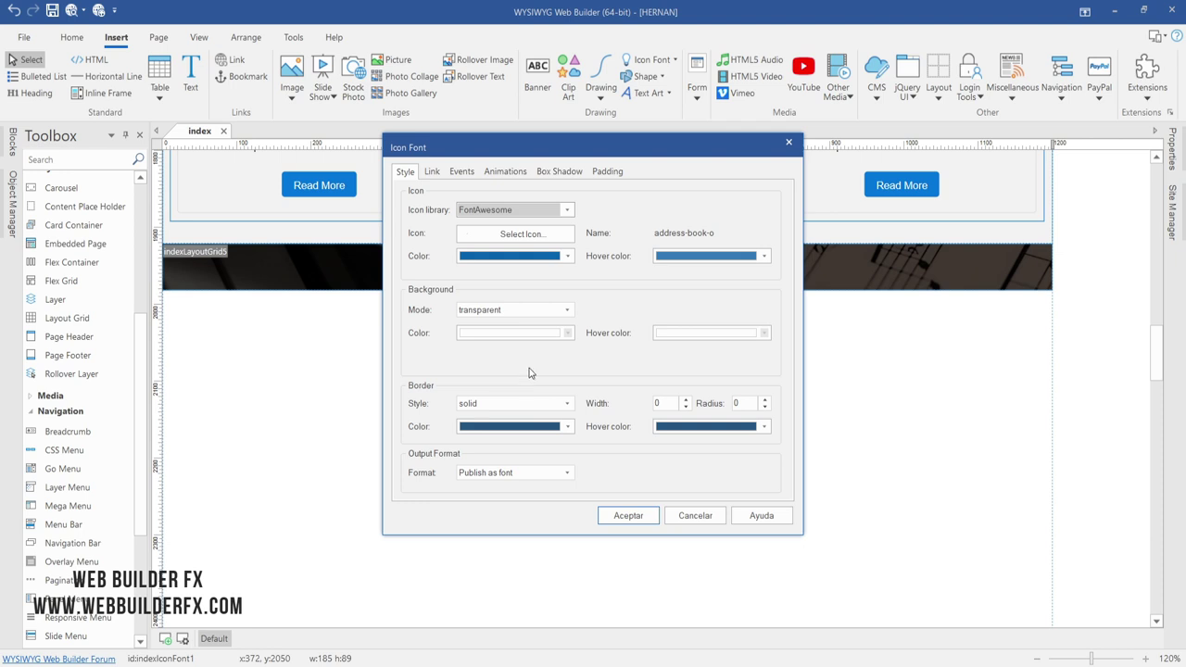
{"action": "left_click", "coordinate": [510, 234]}
{"action": "left_click", "coordinate": [505, 202]}
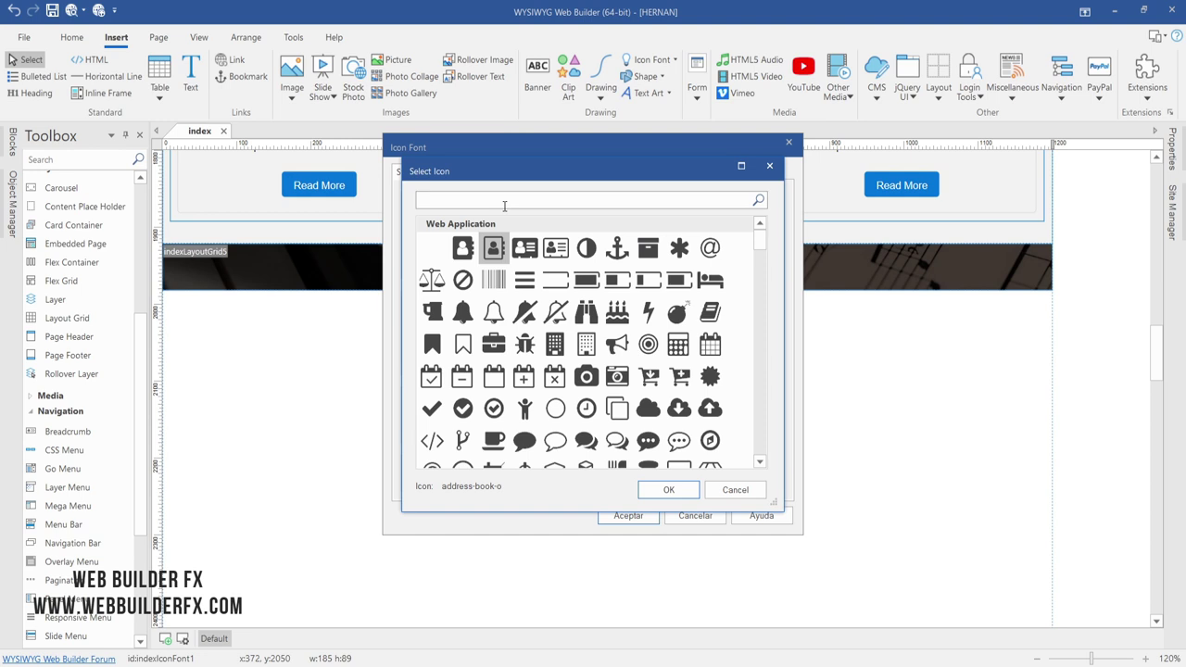
{"action": "type", "text": "user"}
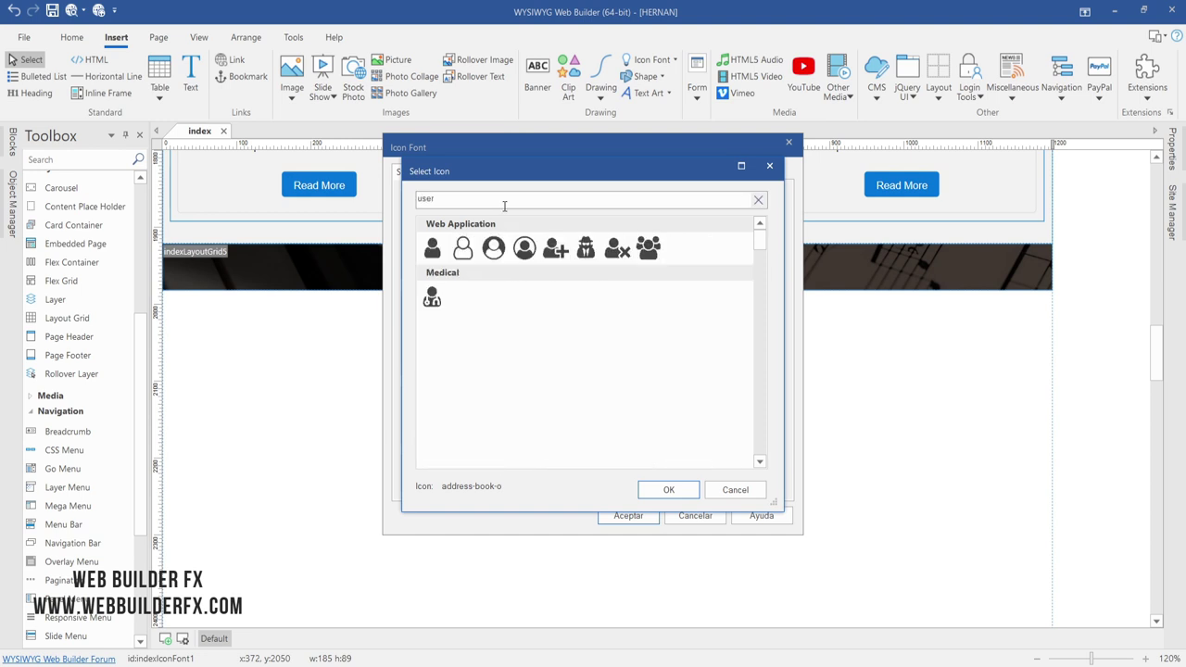
{"action": "left_click", "coordinate": [648, 247]}
{"action": "left_click", "coordinate": [659, 492]}
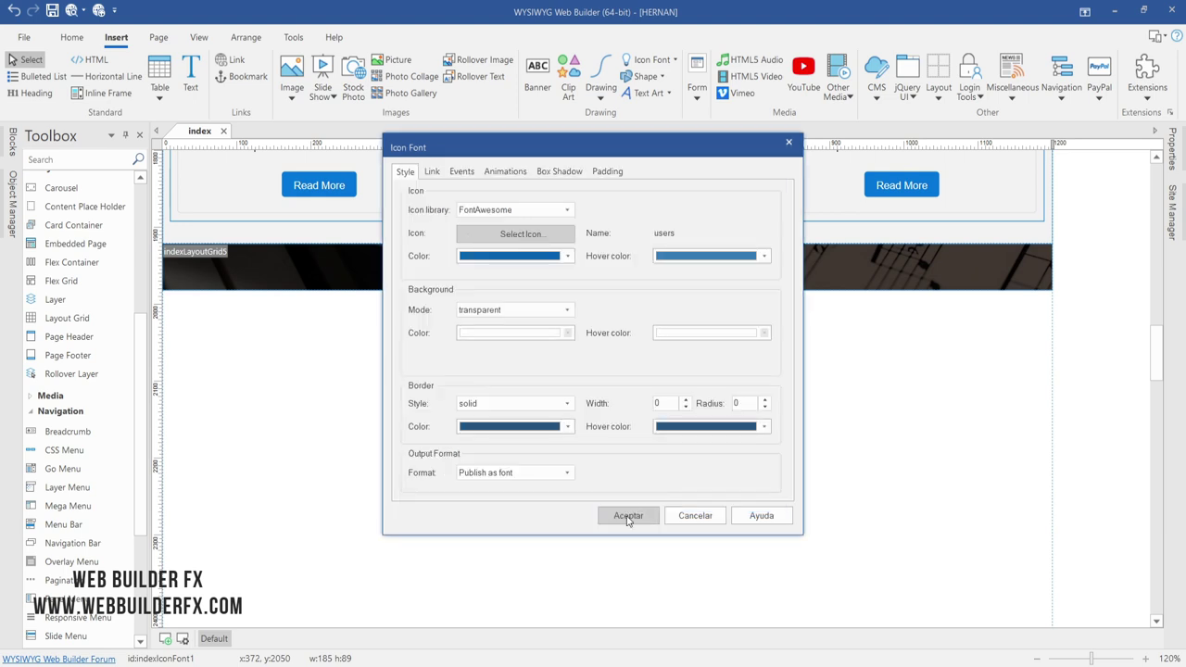
{"action": "left_click", "coordinate": [628, 517]}
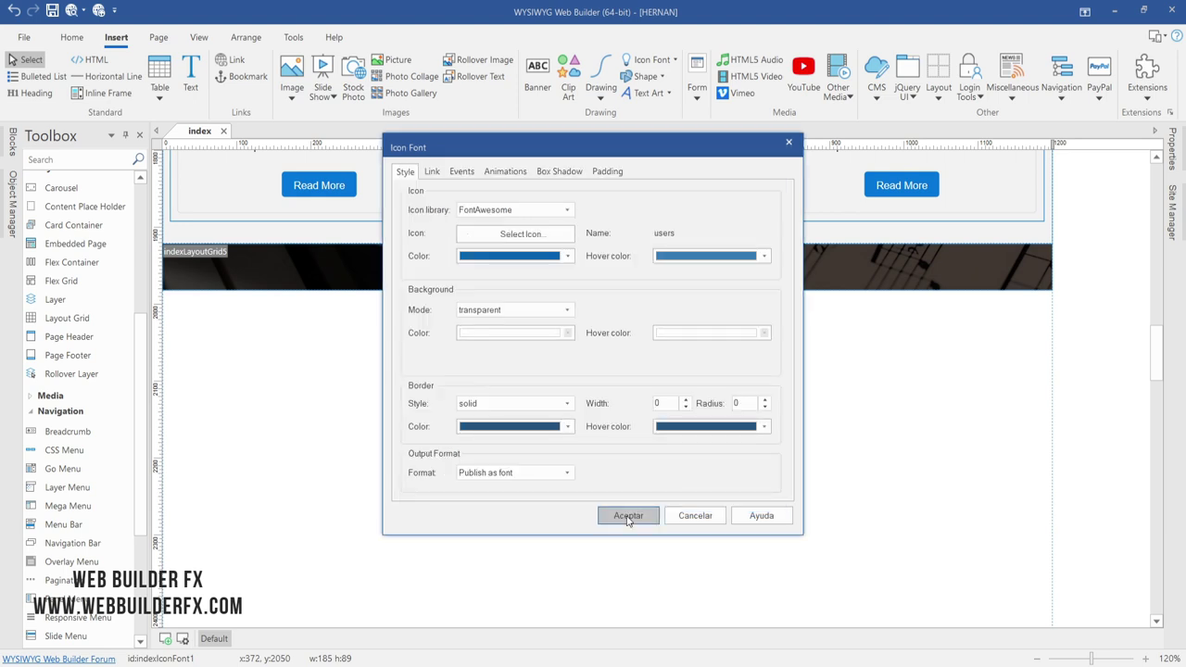
- Place the users icon in the piano grid's first column at about 74 by 50 and set its top margin to 30
{"action": "left_click_drag", "start_coordinate": [495, 345], "coordinate": [309, 252]}
{"action": "left_click_drag", "start_coordinate": [377, 312], "coordinate": [294, 281]}
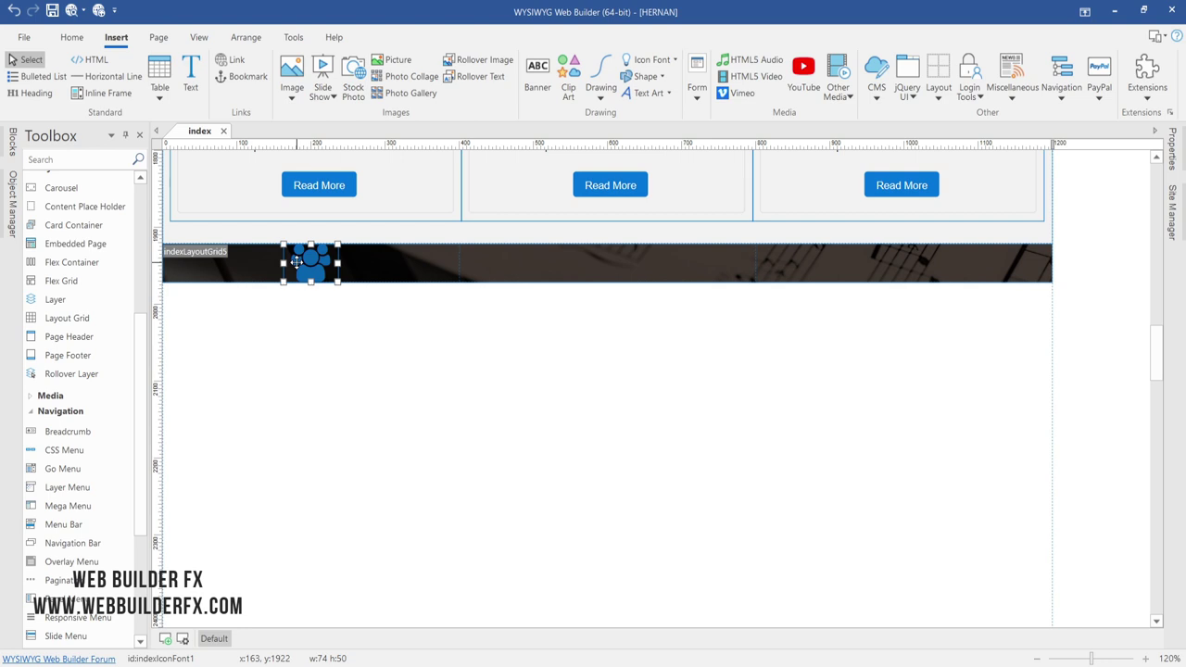
{"action": "right_click", "coordinate": [308, 251]}
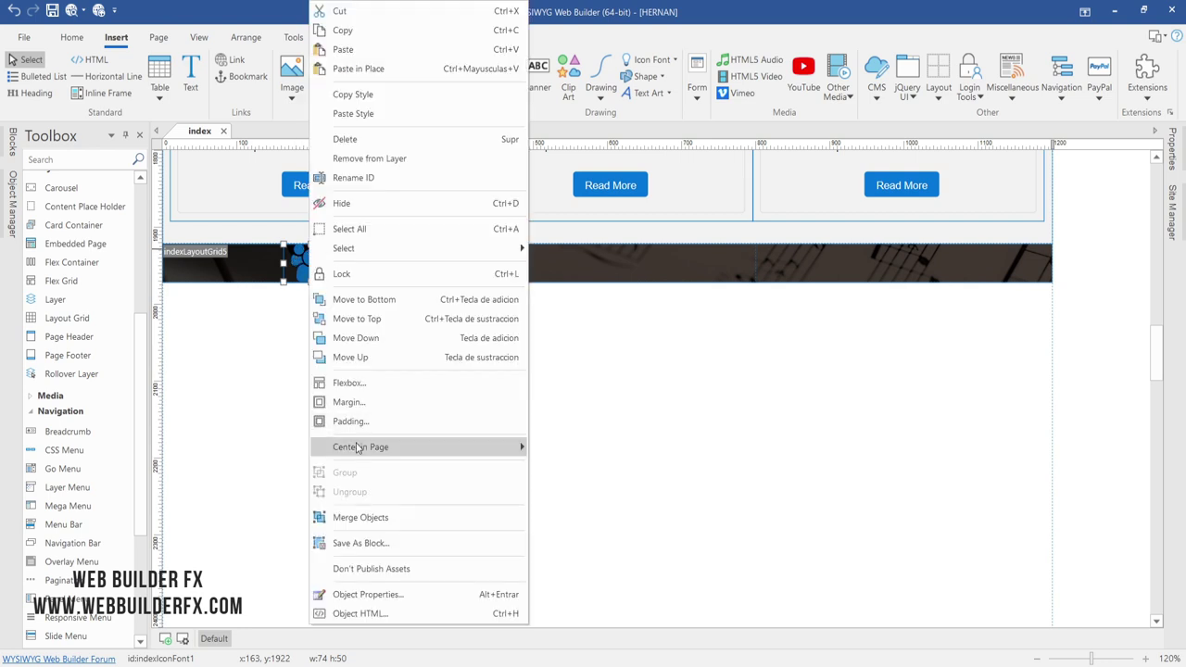
{"action": "left_click", "coordinate": [364, 402]}
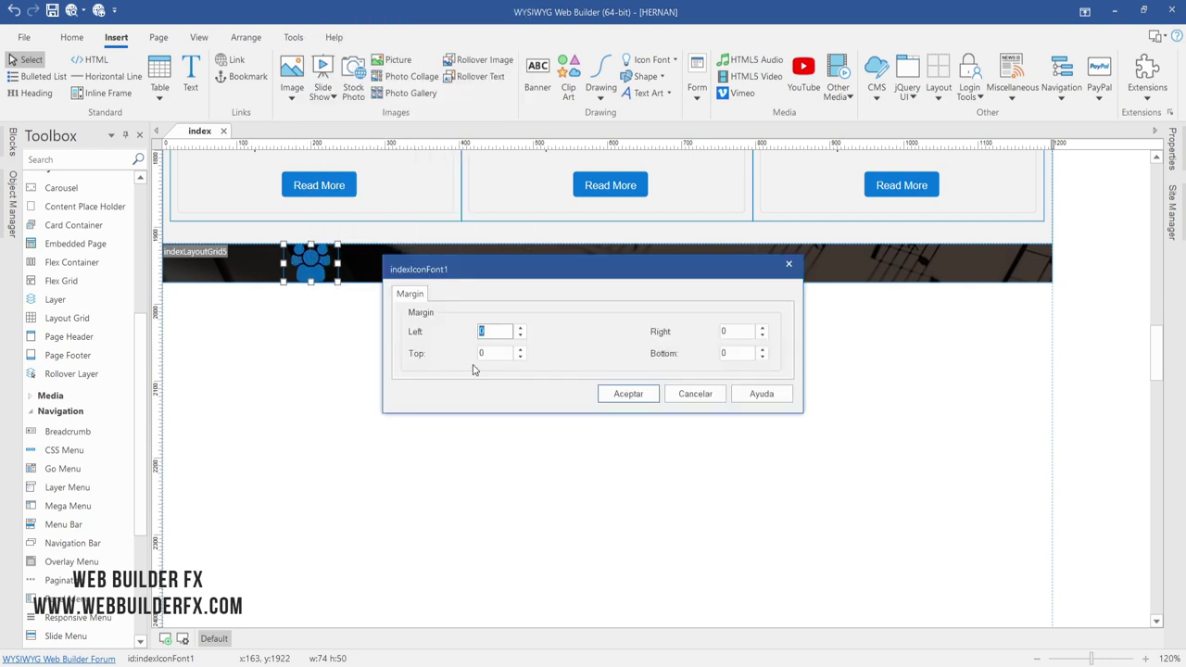
{"action": "key", "text": "Tab"}
{"action": "type", "text": "30"}
{"action": "left_click", "coordinate": [636, 396]}
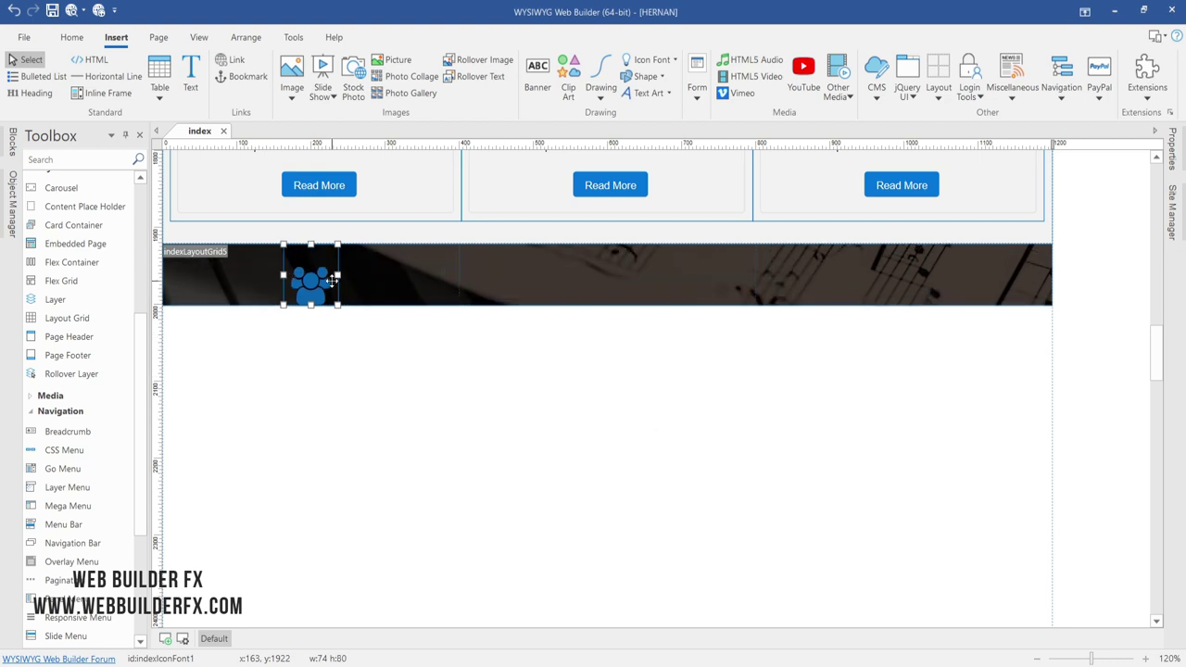
- Shrink the users icon in the first column to about 53 wide by 70 high, including its margin
{"action": "left_click_drag", "start_coordinate": [337, 303], "coordinate": [325, 298]}
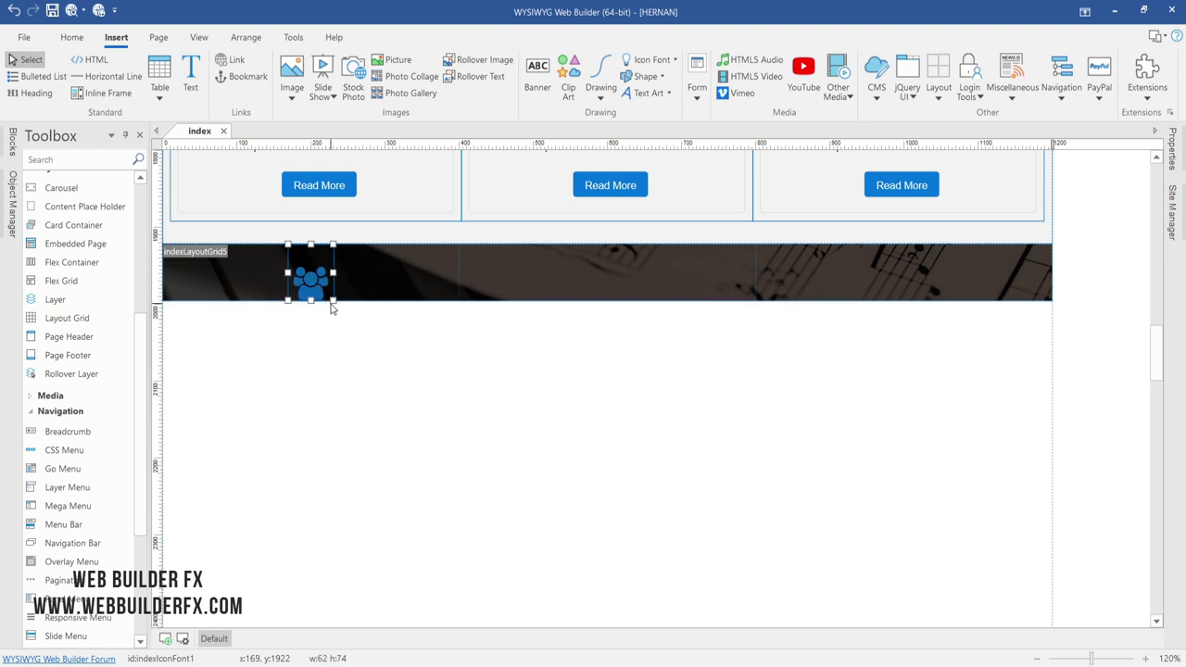
{"action": "left_click_drag", "start_coordinate": [333, 300], "coordinate": [326, 297]}
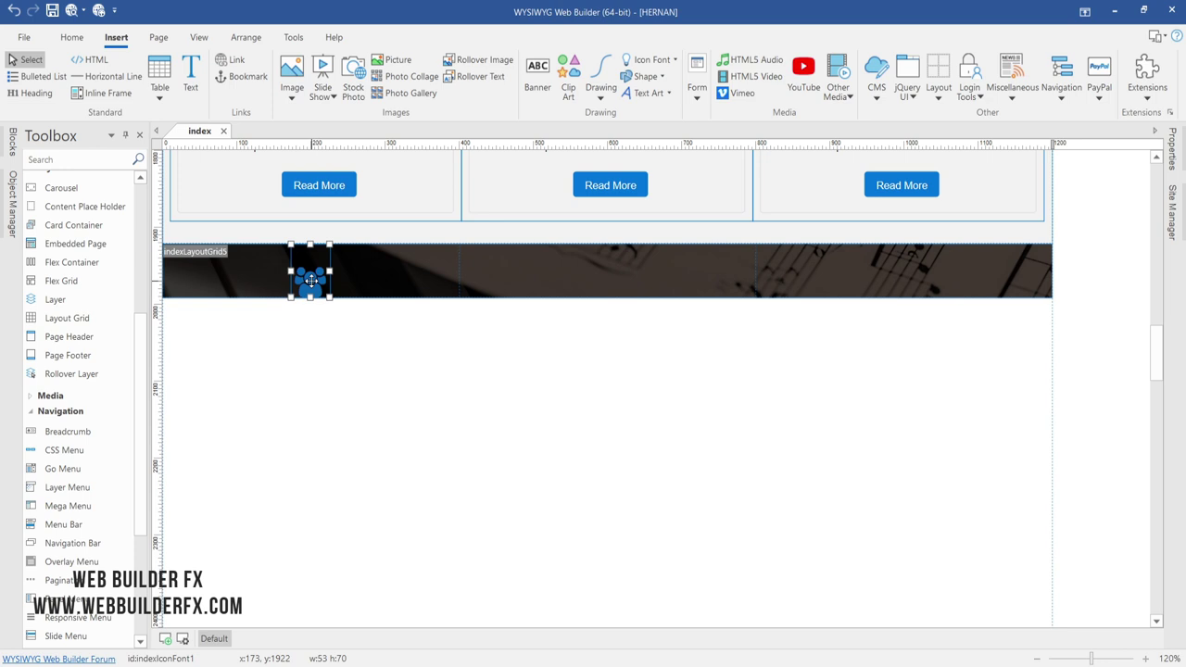
{"action": "key", "text": "Delete"}
{"action": "key", "text": "ctrl+z"}
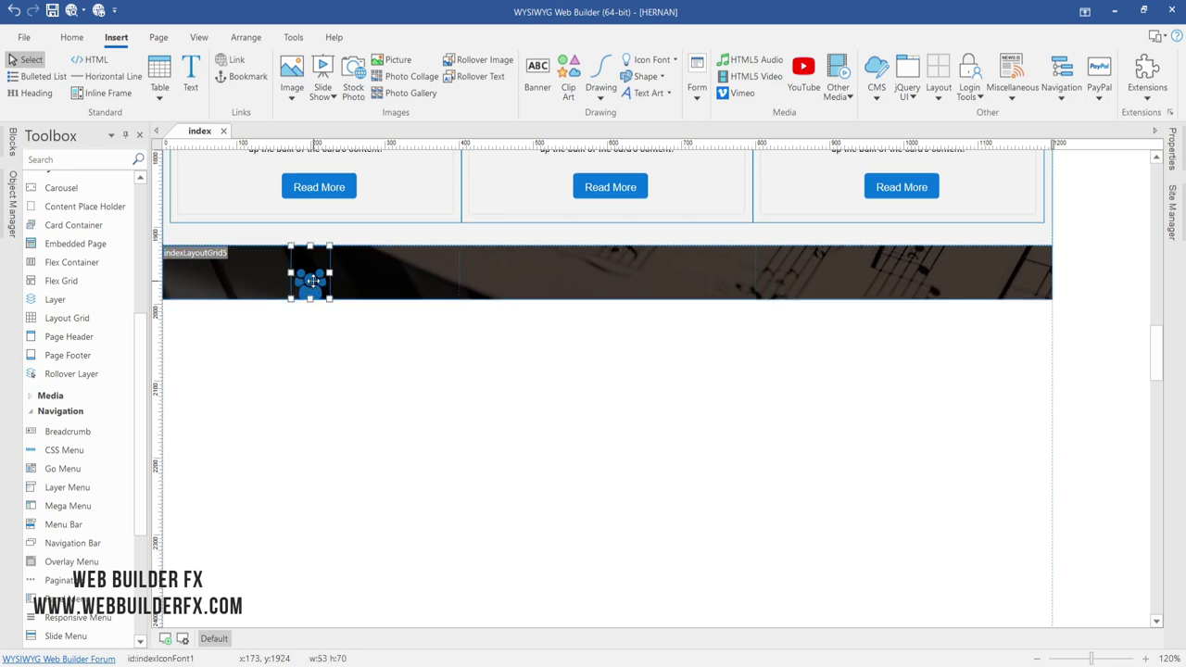
- Copy the users icon and place one duplicate in the piano grid's second column and one in its third
{"action": "right_click", "coordinate": [313, 281]}
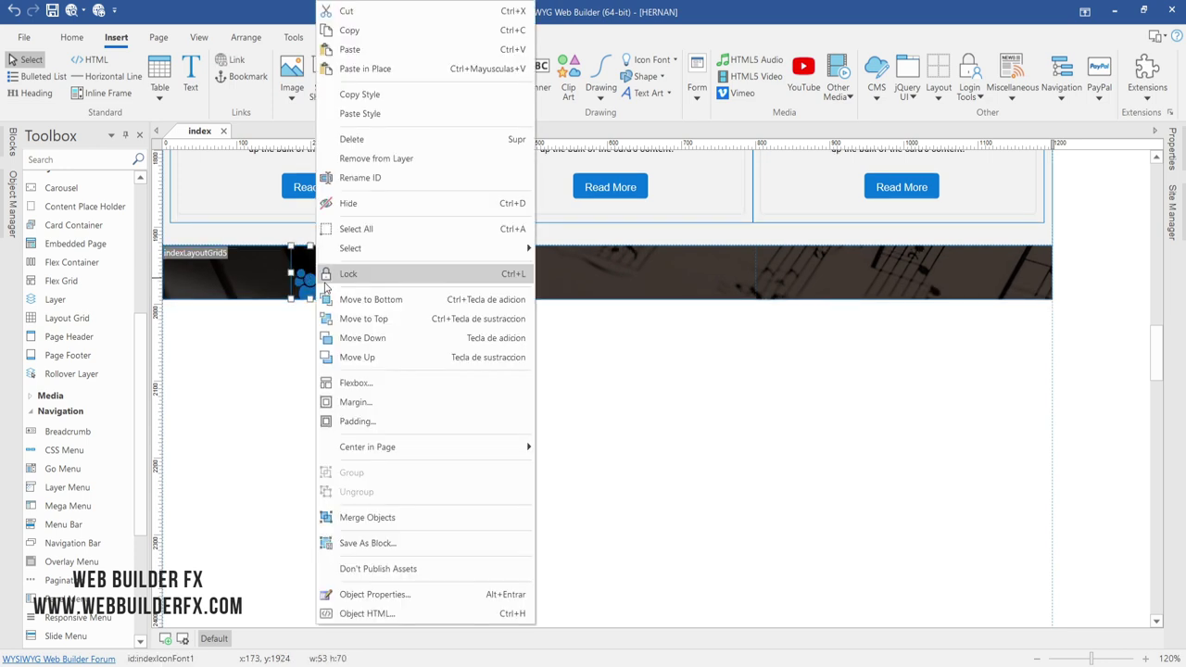
{"action": "left_click", "coordinate": [346, 34]}
{"action": "left_click", "coordinate": [505, 406]}
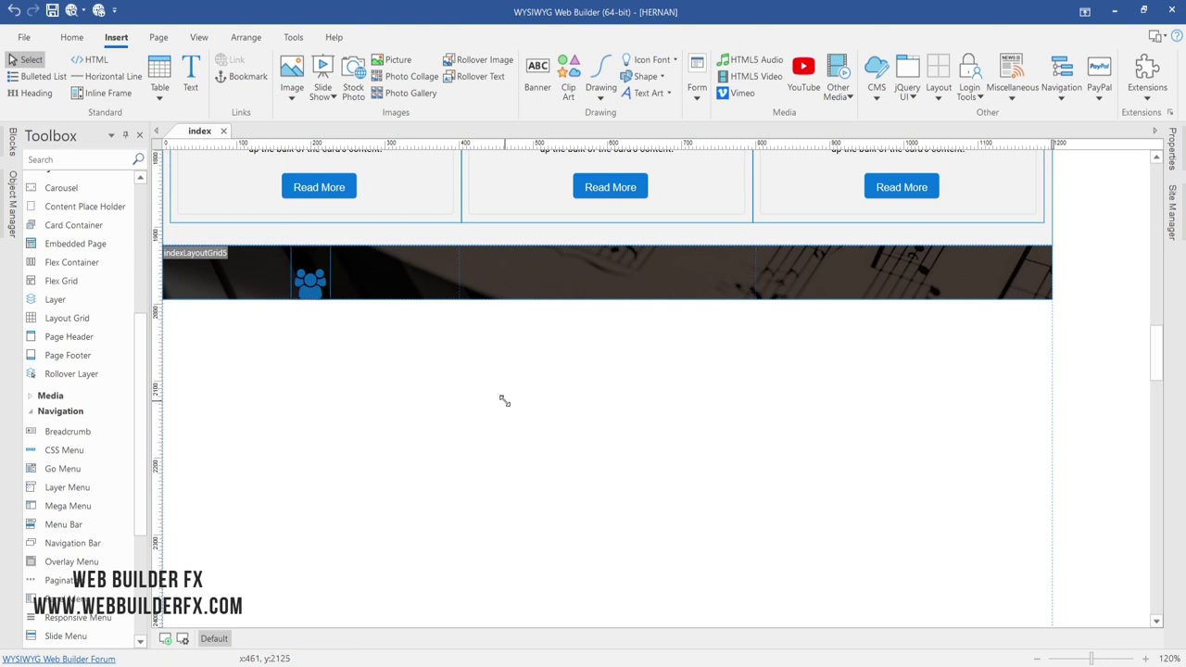
{"action": "key", "text": "ctrl+v"}
{"action": "left_click_drag", "start_coordinate": [515, 419], "coordinate": [598, 273]}
{"action": "key", "text": "ctrl+v"}
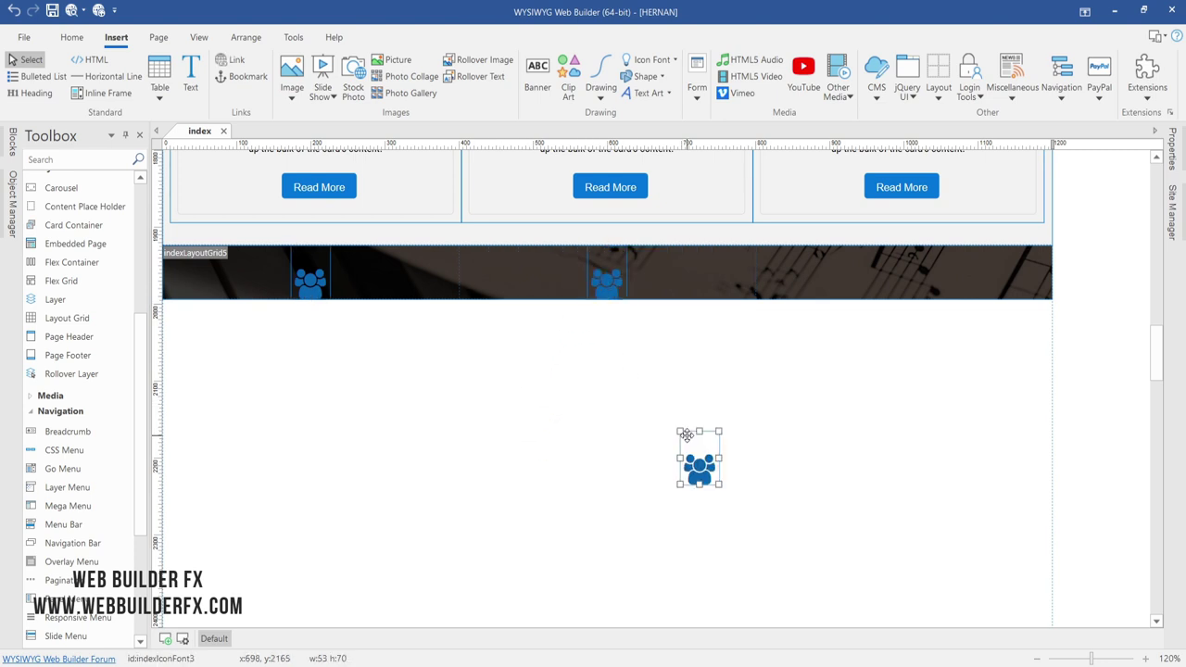
{"action": "left_click_drag", "start_coordinate": [686, 436], "coordinate": [890, 251]}
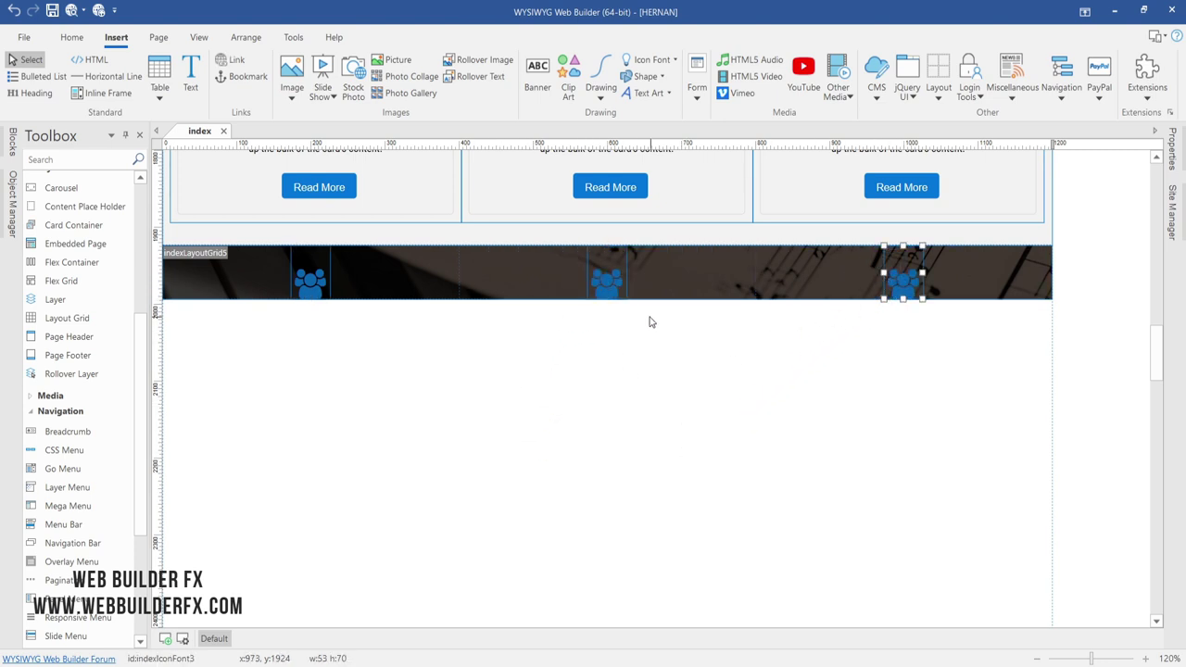
- Search the icons for chil and change the second column's icon to child
{"action": "double_click", "coordinate": [611, 282]}
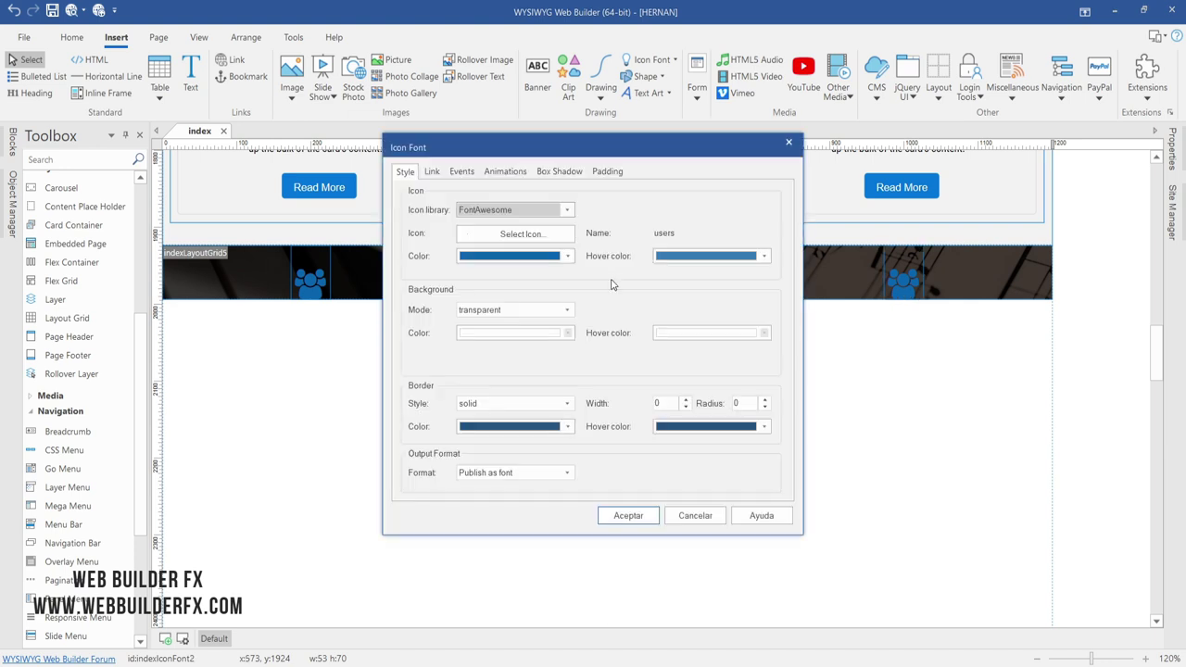
{"action": "left_click", "coordinate": [556, 235]}
{"action": "left_click", "coordinate": [553, 200]}
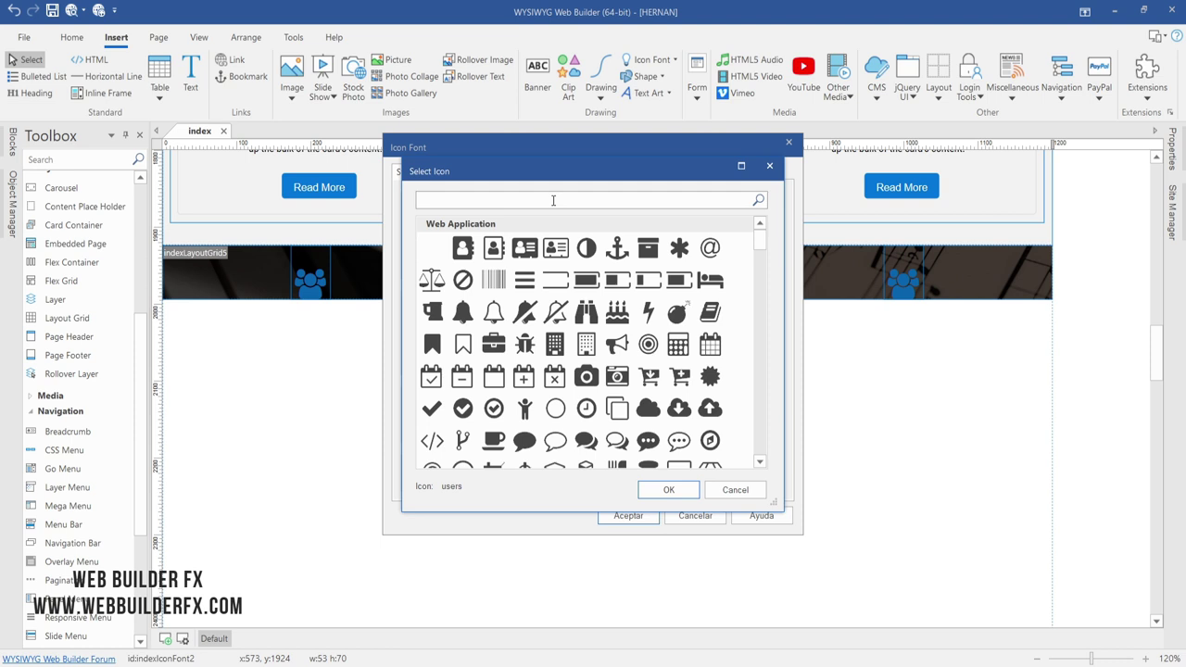
{"action": "type", "text": "chil"}
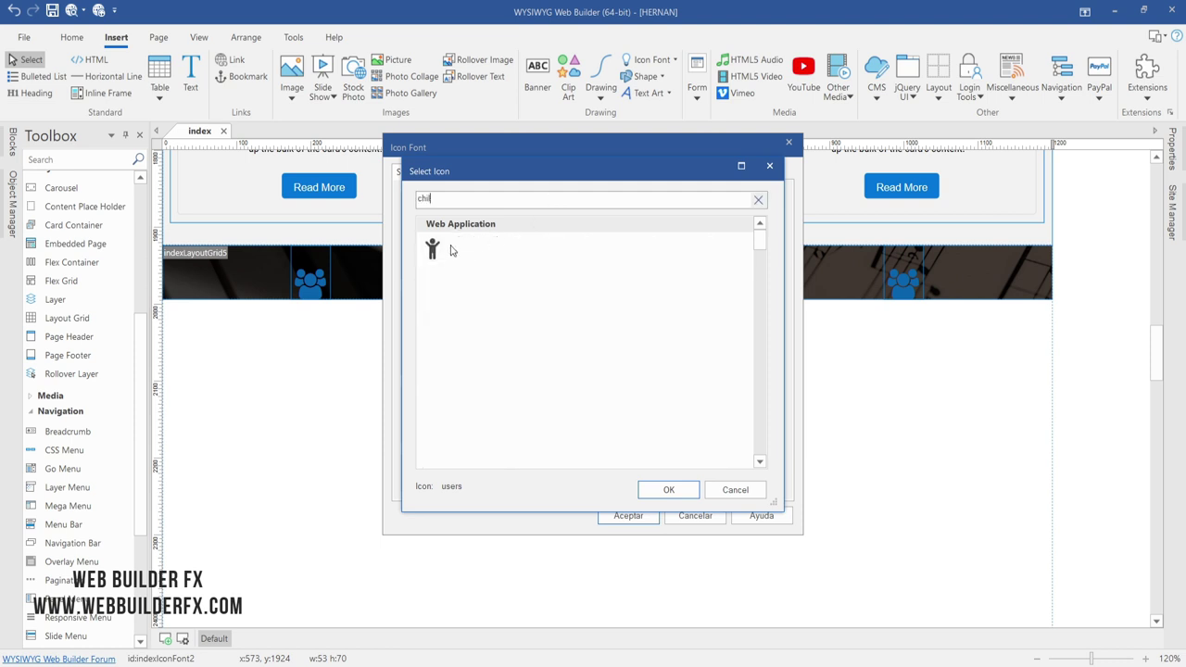
{"action": "left_click", "coordinate": [432, 249]}
{"action": "left_click", "coordinate": [668, 489]}
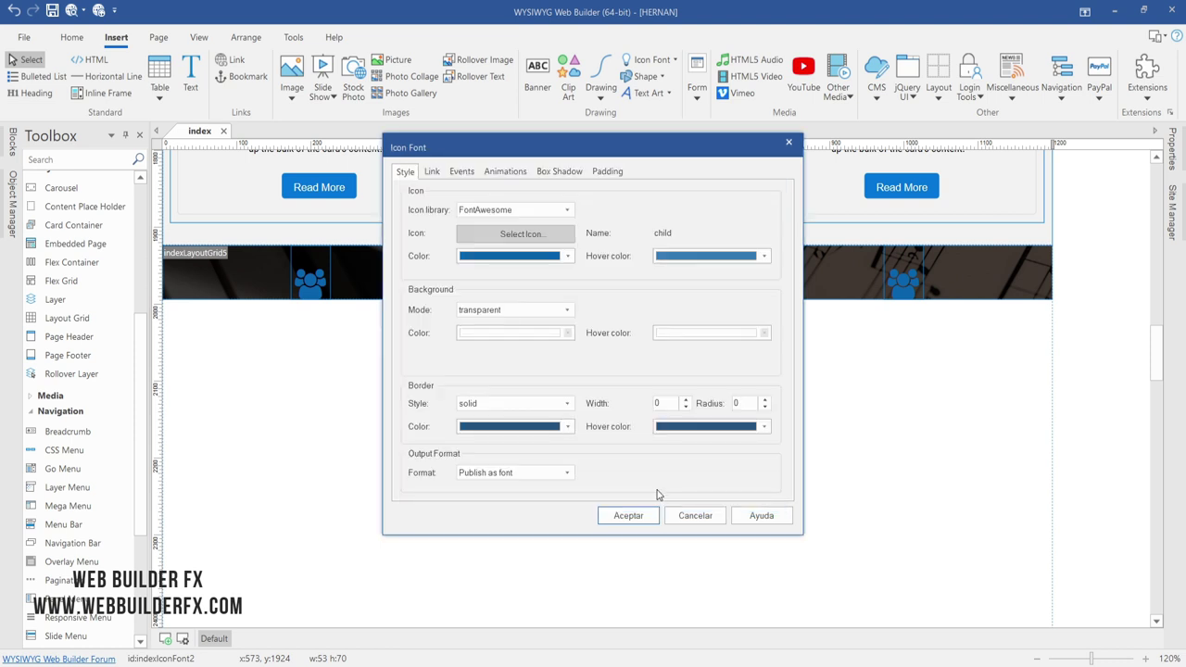
{"action": "left_click", "coordinate": [627, 522]}
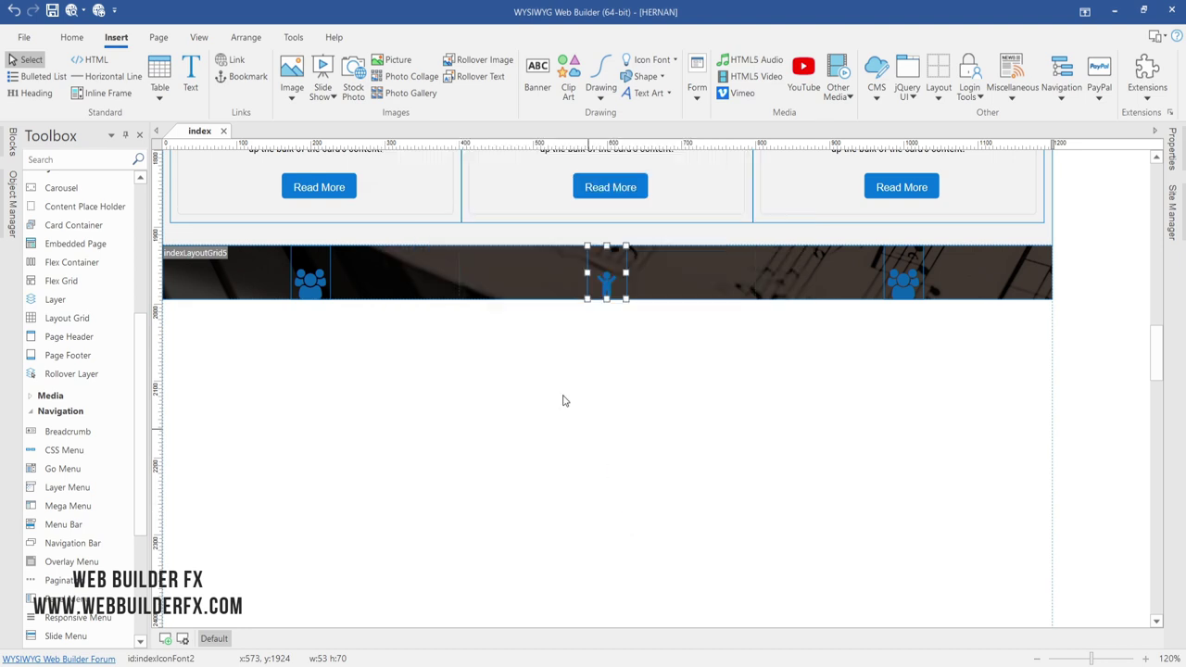
- Set the color and hover color of the first column's users icon to white
{"action": "double_click", "coordinate": [311, 280]}
{"action": "left_click", "coordinate": [514, 255]}
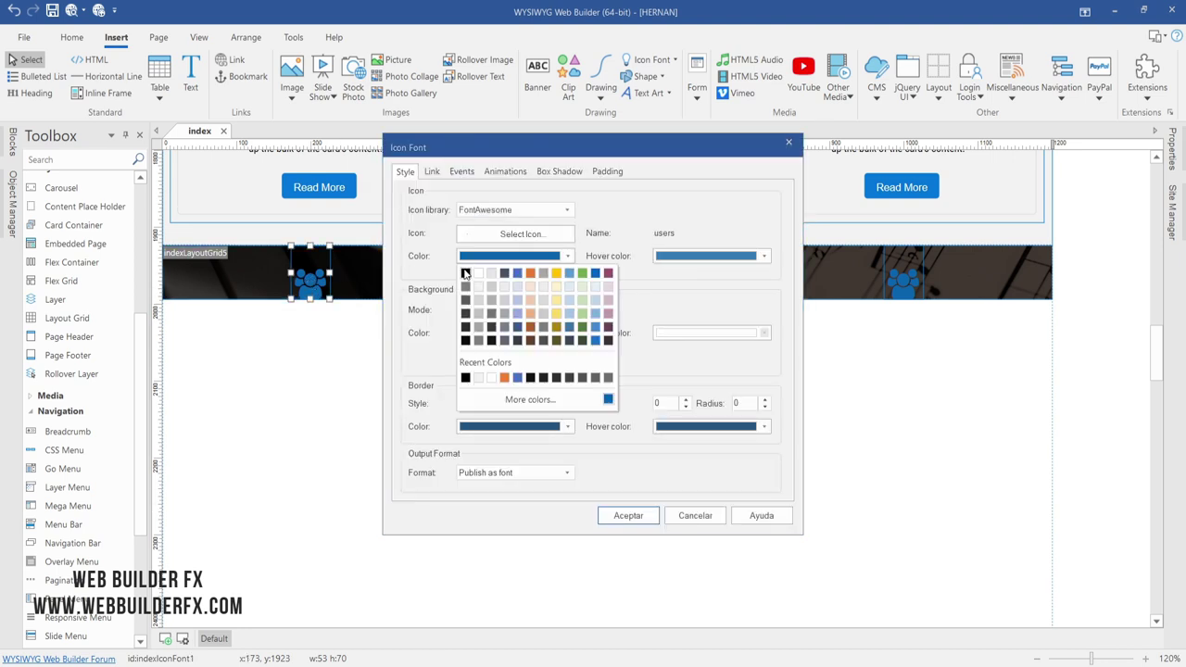
{"action": "left_click", "coordinate": [479, 273]}
{"action": "left_click", "coordinate": [654, 260]}
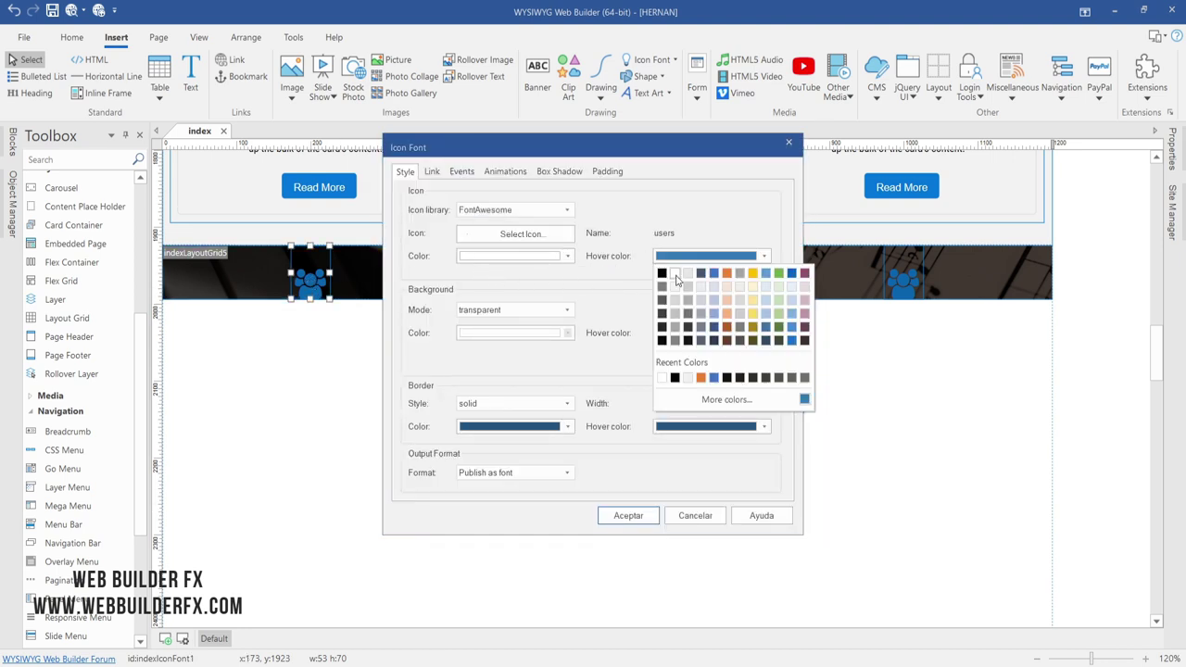
{"action": "left_click", "coordinate": [677, 275]}
{"action": "left_click", "coordinate": [628, 515]}
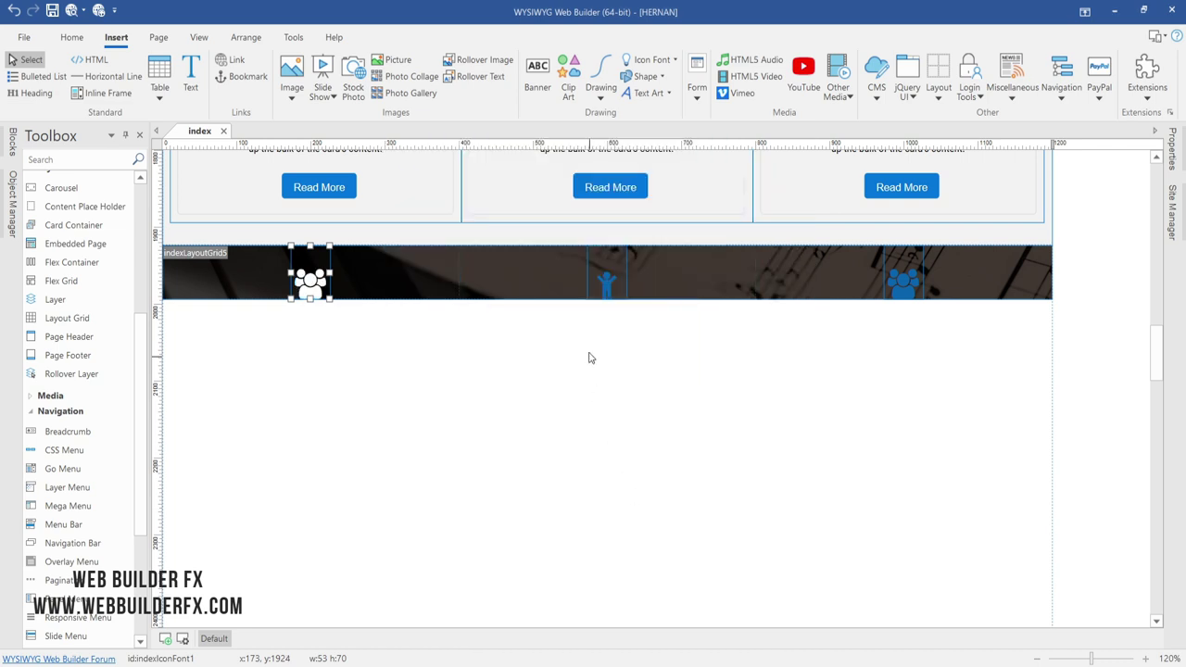
- Set the color and hover color of the second column's child icon to white
{"action": "left_click", "coordinate": [607, 282]}
{"action": "double_click", "coordinate": [607, 283]}
{"action": "left_click", "coordinate": [496, 256]}
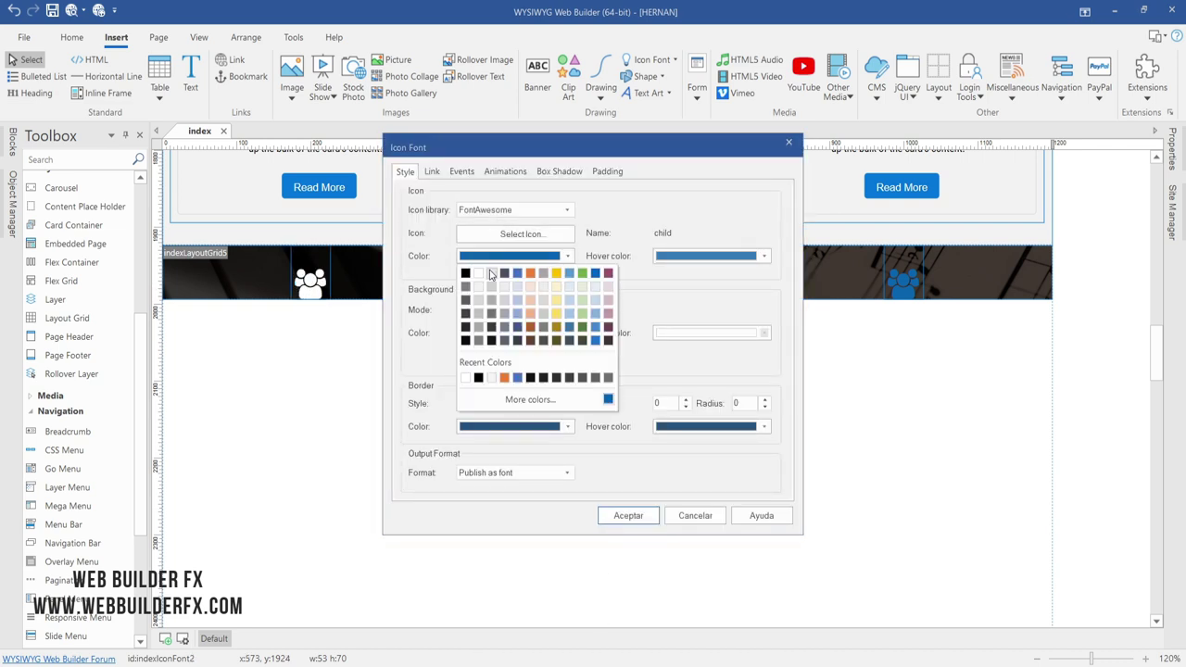
{"action": "left_click", "coordinate": [479, 273]}
{"action": "left_click", "coordinate": [659, 260]}
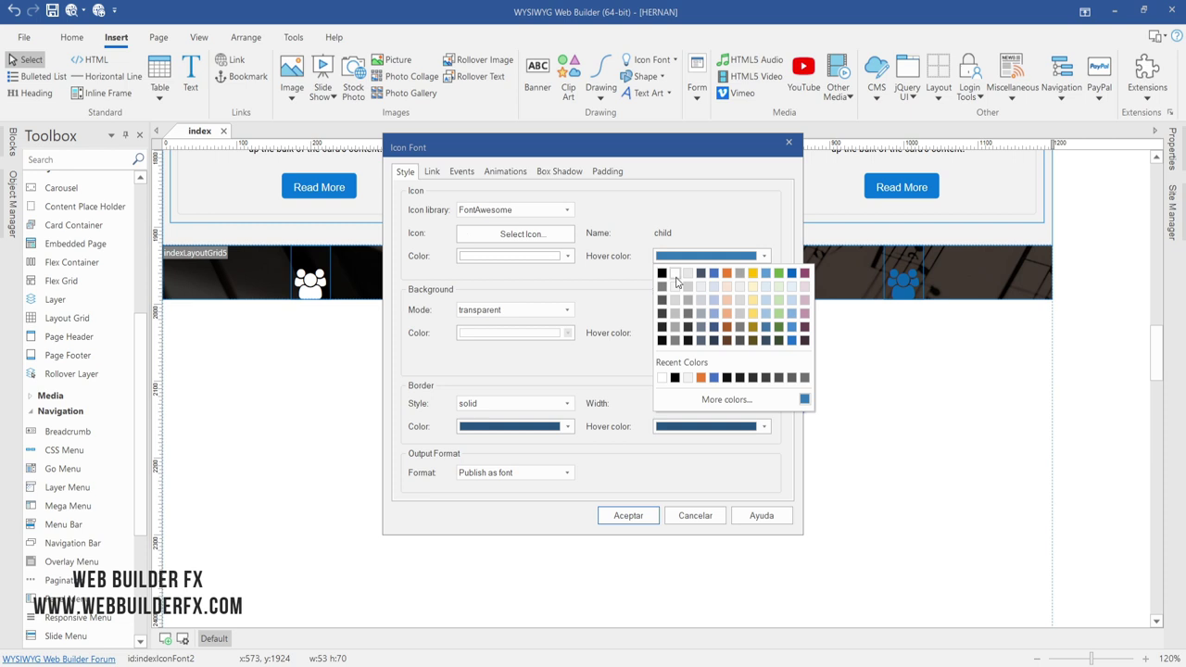
{"action": "left_click", "coordinate": [676, 275]}
{"action": "left_click", "coordinate": [628, 519]}
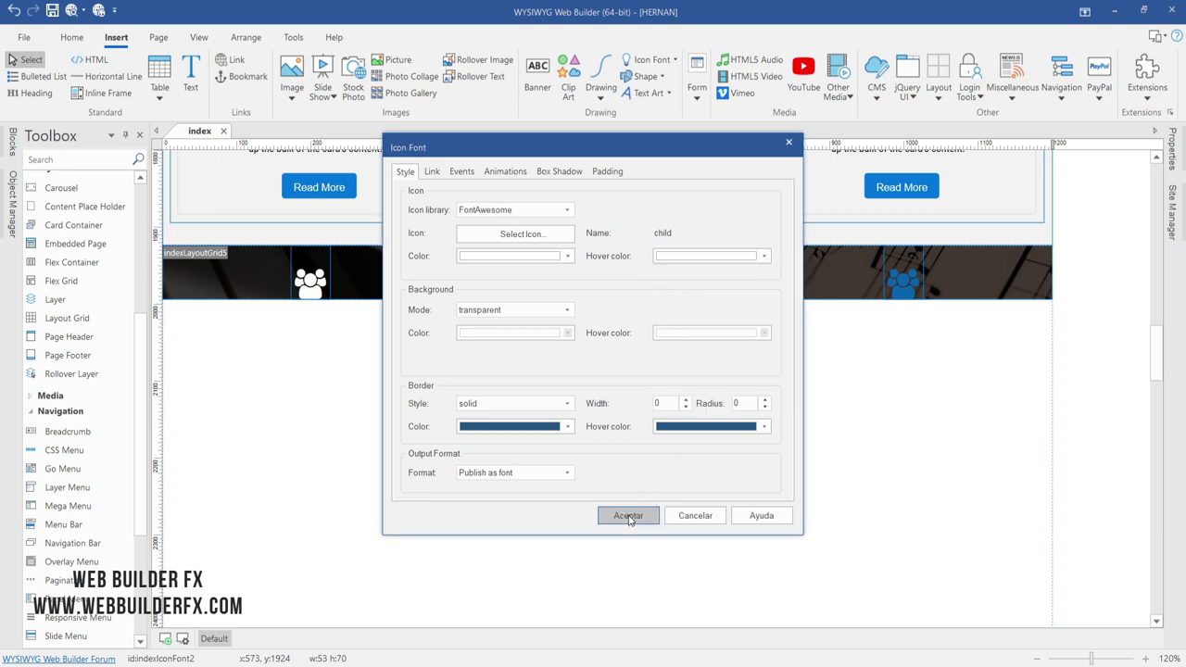
- Set the color and hover color of the third column's users icon to white
{"action": "double_click", "coordinate": [912, 279]}
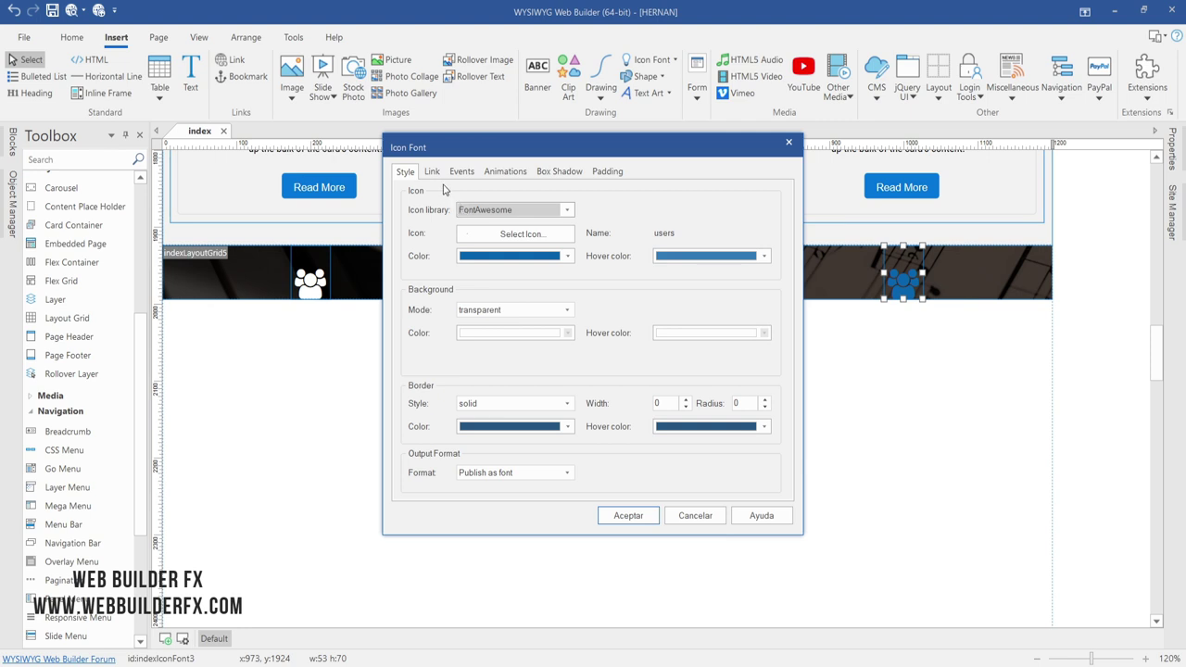
{"action": "left_click", "coordinate": [493, 263]}
{"action": "left_click", "coordinate": [488, 278]}
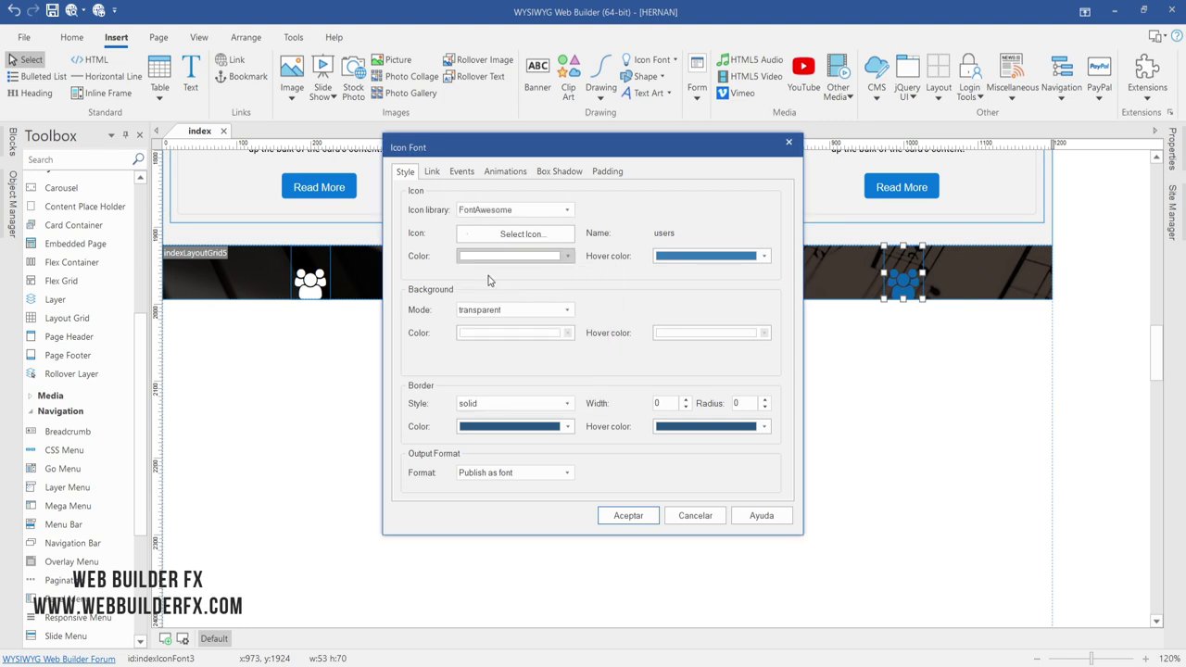
{"action": "left_click", "coordinate": [668, 263]}
{"action": "left_click", "coordinate": [680, 289]}
{"action": "left_click", "coordinate": [628, 515]}
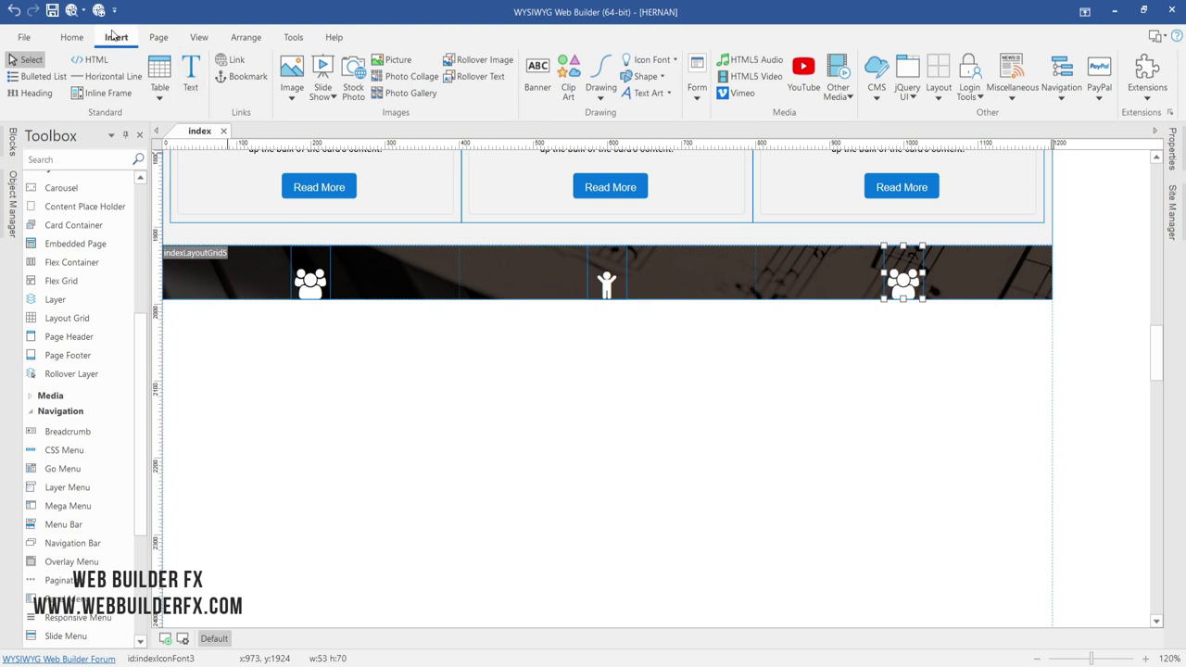
- Insert a text object about 183 wide below the piano grid, center its text and replace it with 4308
{"action": "left_click", "coordinate": [194, 77]}
{"action": "left_click_drag", "start_coordinate": [337, 342], "coordinate": [474, 353]}
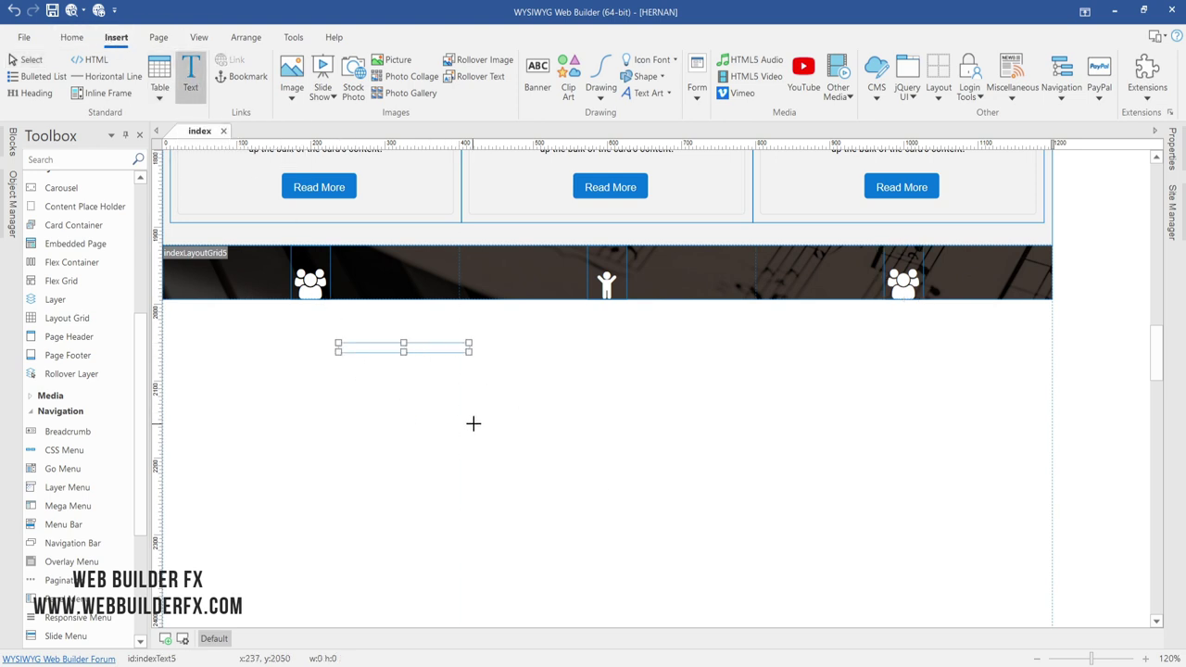
{"action": "double_click", "coordinate": [432, 346]}
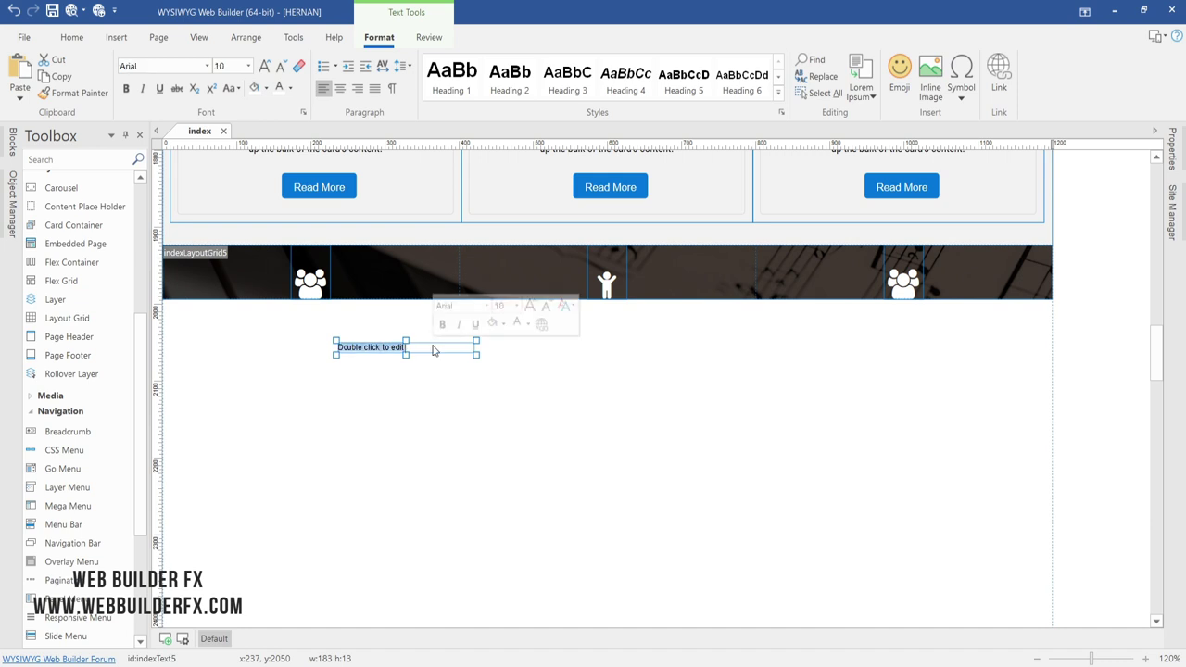
{"action": "left_click", "coordinate": [339, 91]}
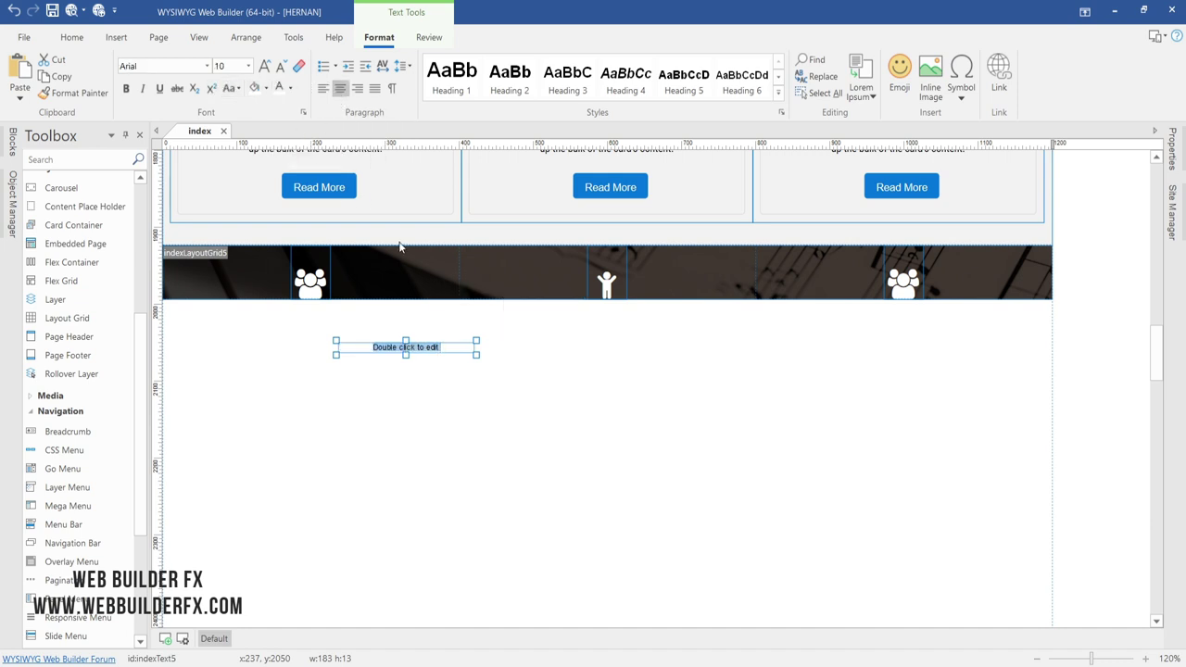
{"action": "type", "text": "4308"}
- Format the number 4308 in Nunito Bold at size 18
{"action": "double_click", "coordinate": [419, 344]}
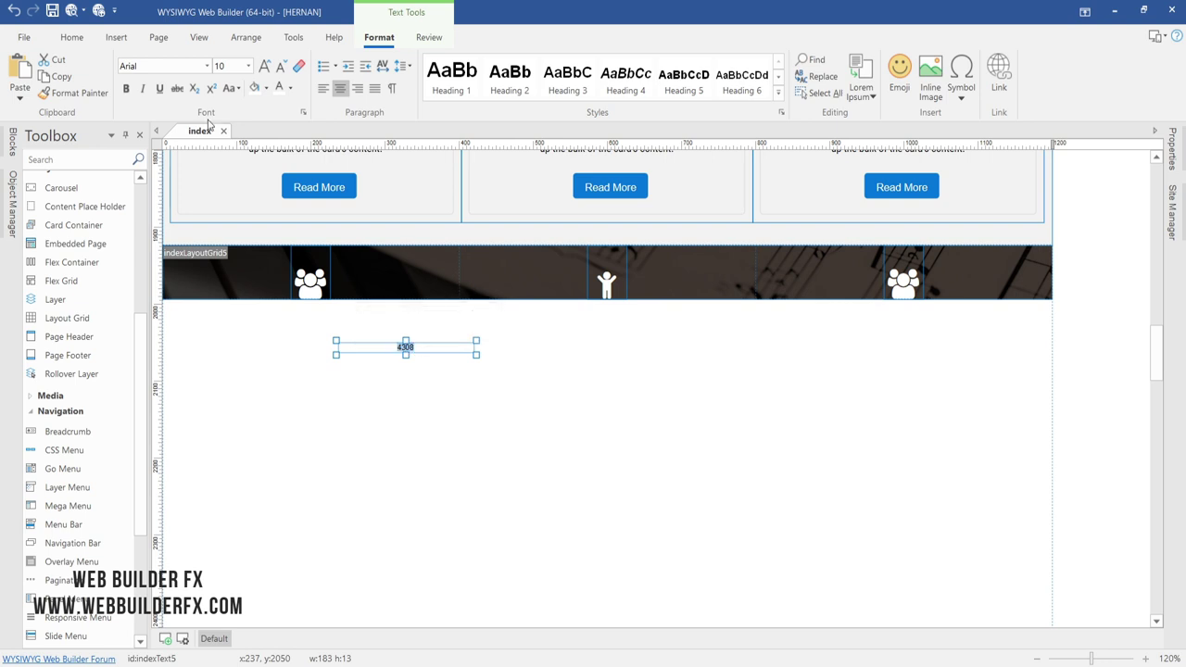
{"action": "left_click", "coordinate": [207, 66]}
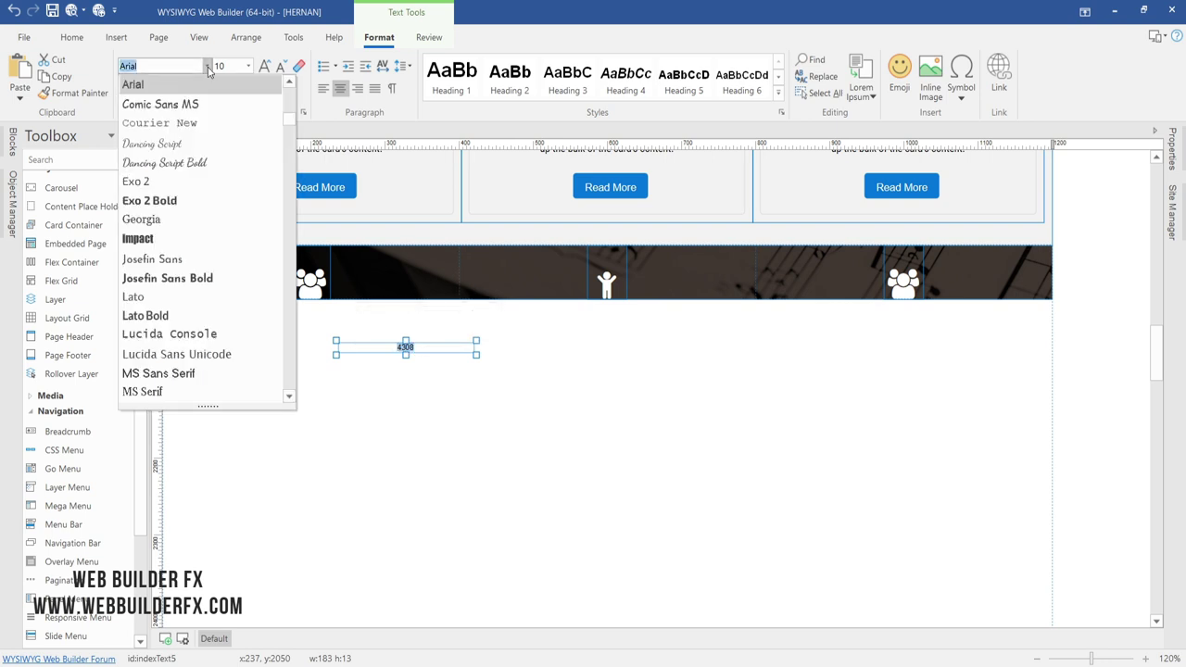
{"action": "scroll", "coordinate": [190, 176], "scroll_direction": "up", "scroll_amount": 4}
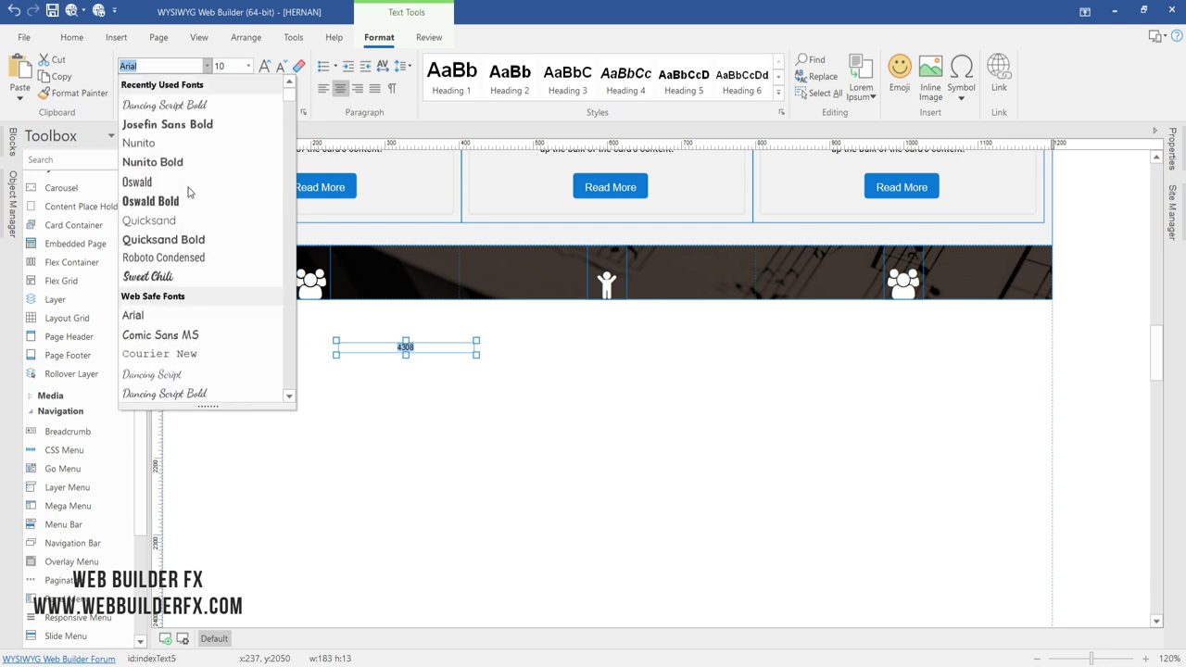
{"action": "left_click", "coordinate": [193, 163]}
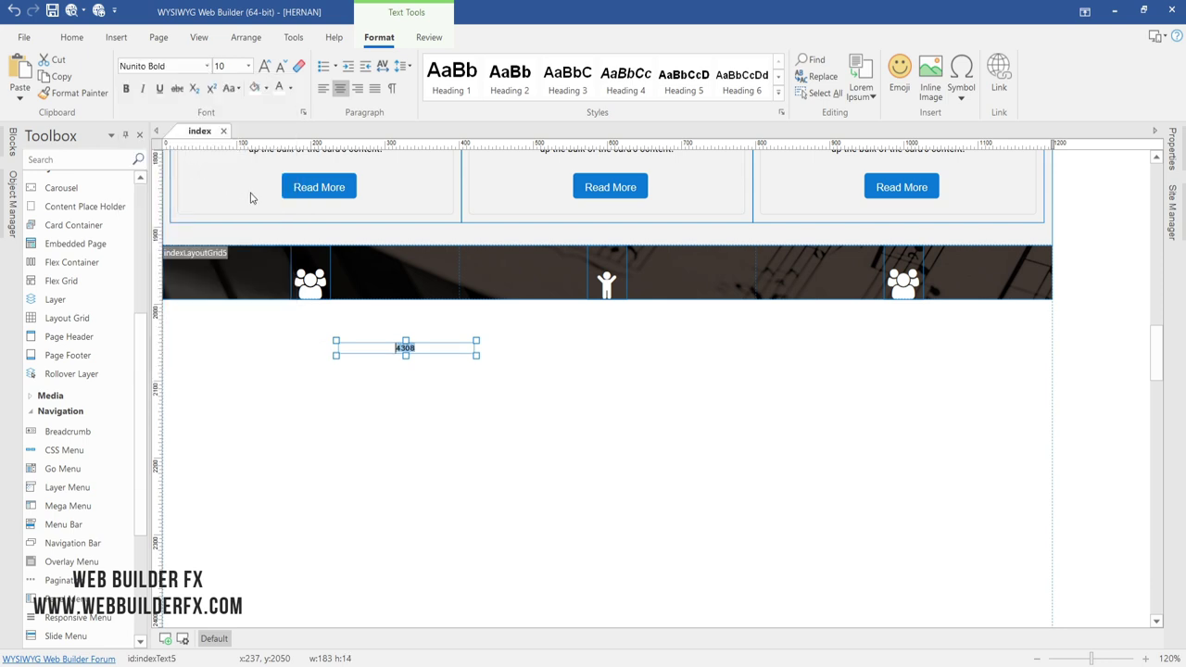
{"action": "left_click", "coordinate": [247, 65]}
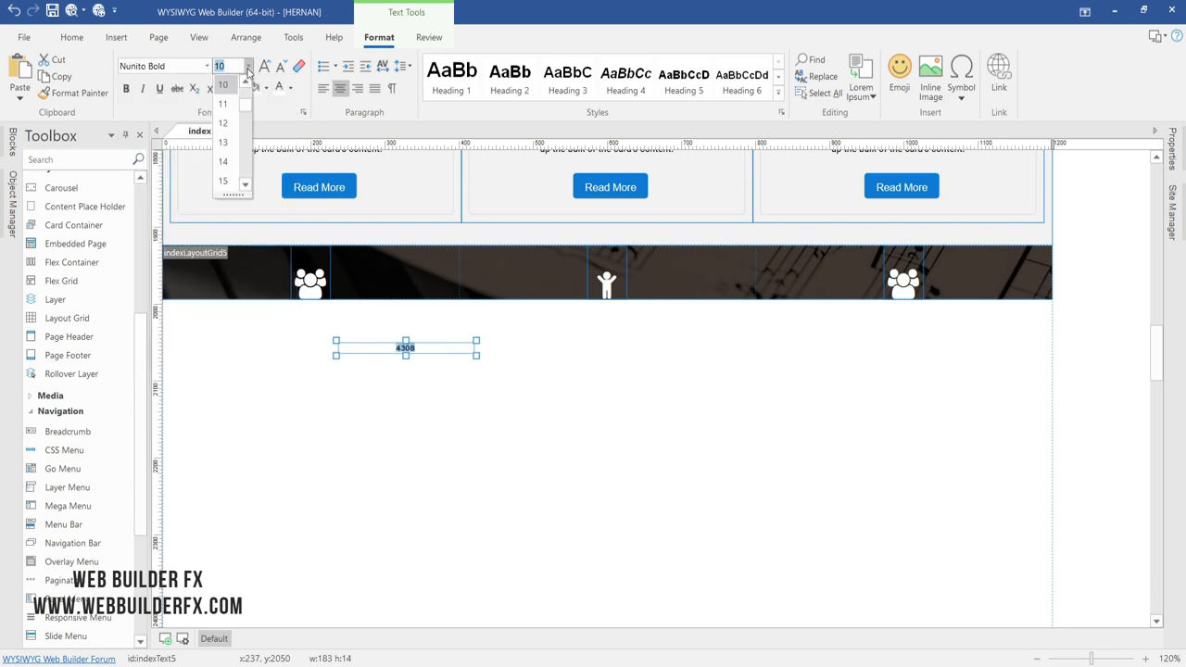
{"action": "left_click", "coordinate": [223, 163]}
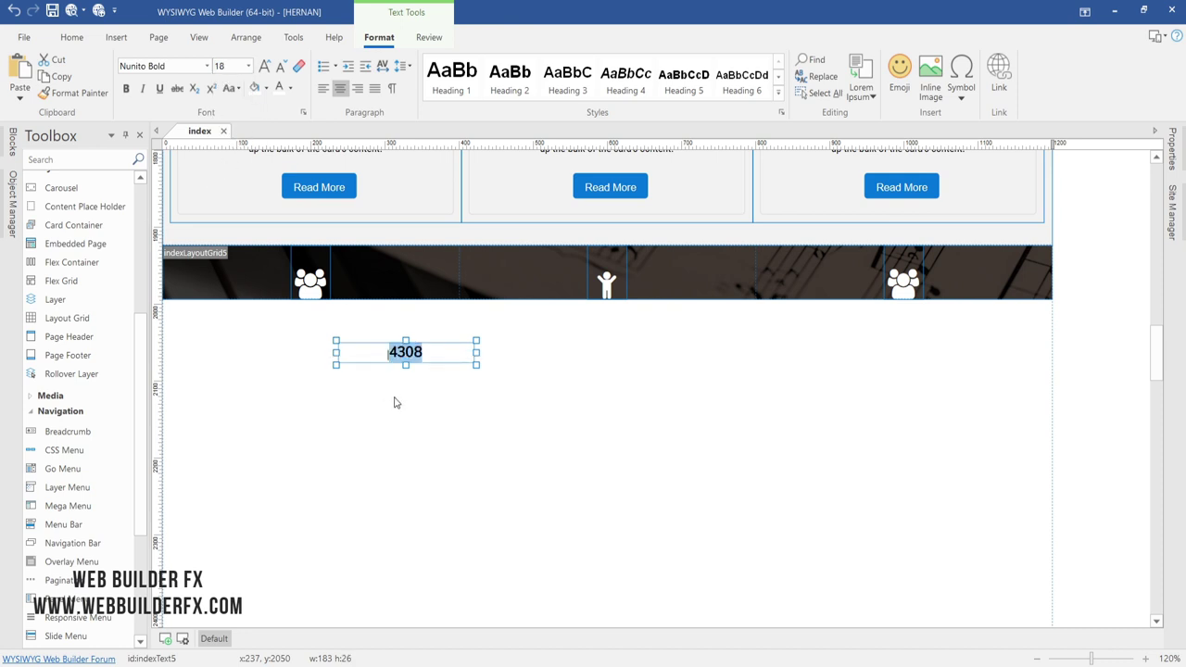
- Move the 4308 text beneath the users icon in the first column and make its font color white
{"action": "key", "text": "Escape"}
{"action": "left_click_drag", "start_coordinate": [405, 352], "coordinate": [317, 309]}
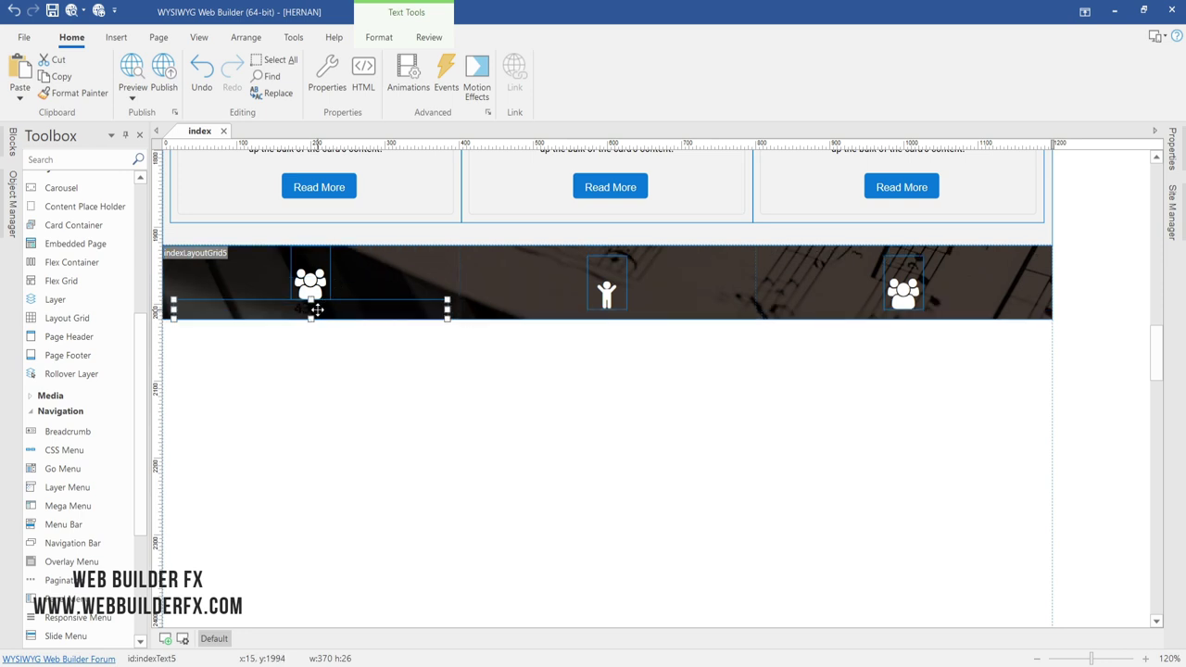
{"action": "double_click", "coordinate": [317, 309]}
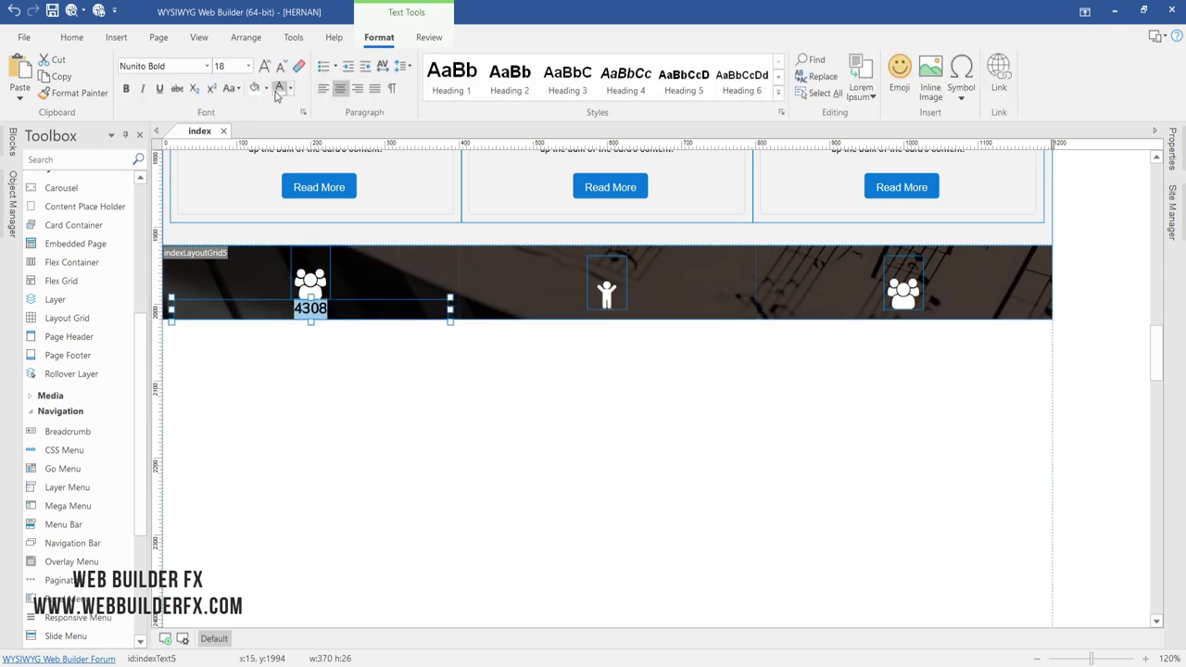
{"action": "left_click", "coordinate": [336, 372]}
- Set the top margin of the 4308 text in the first column to 10
{"action": "right_click", "coordinate": [305, 302]}
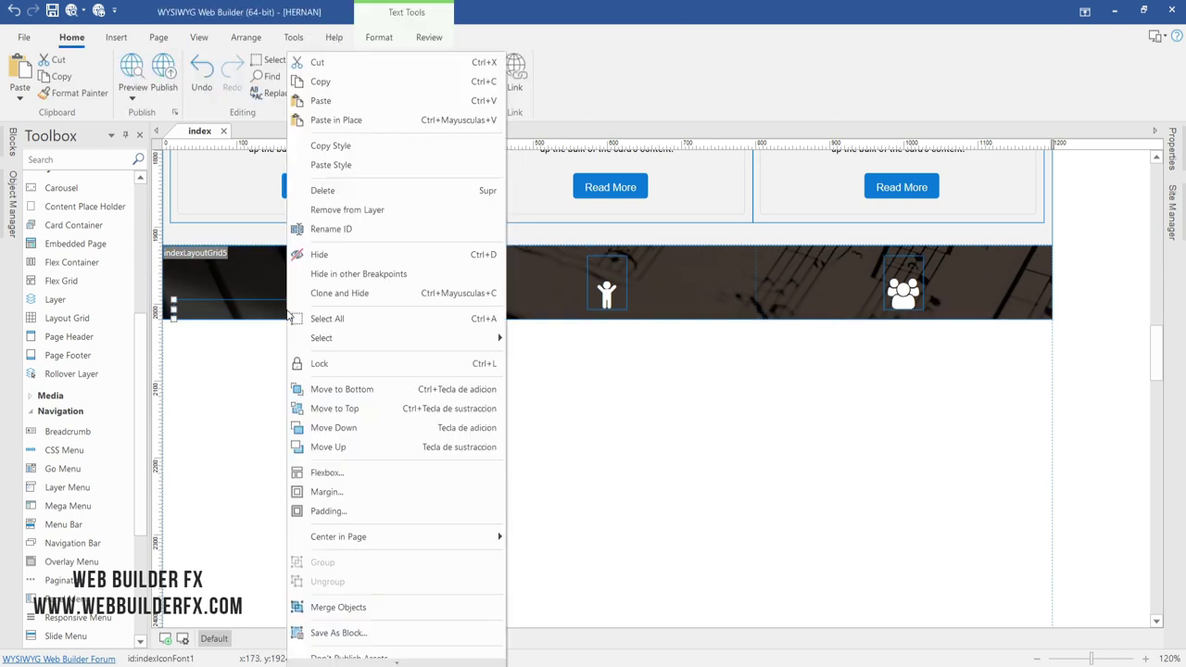
{"action": "left_click", "coordinate": [369, 492]}
{"action": "left_click", "coordinate": [482, 352]}
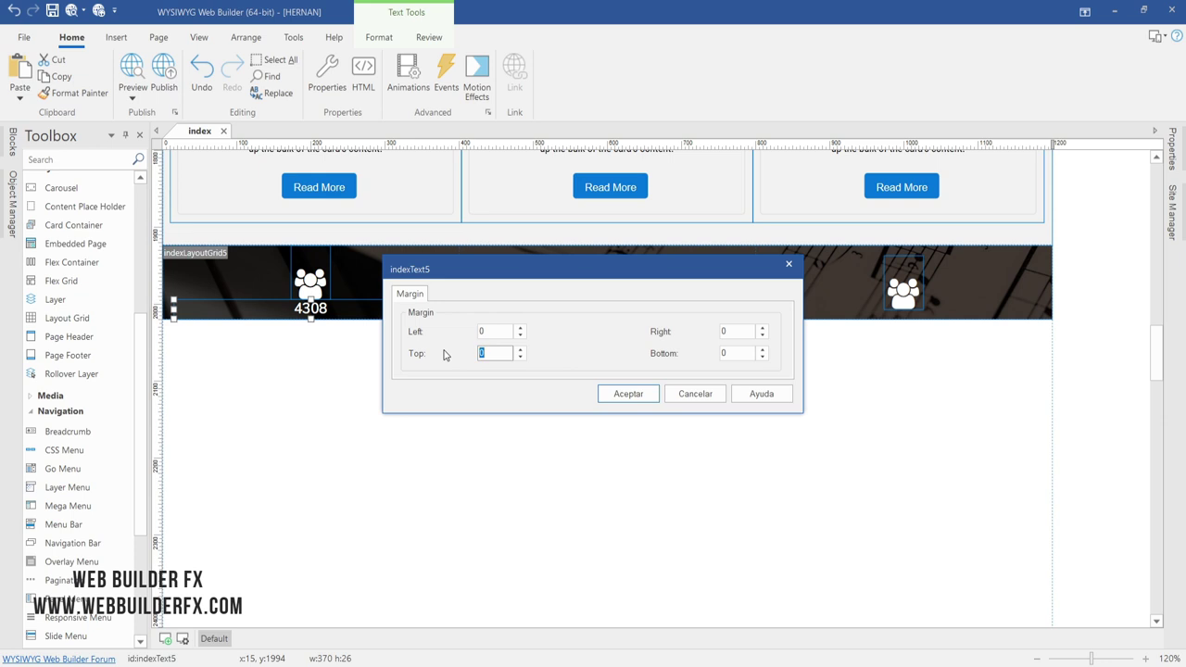
{"action": "type", "text": "10"}
{"action": "key", "text": "Return"}
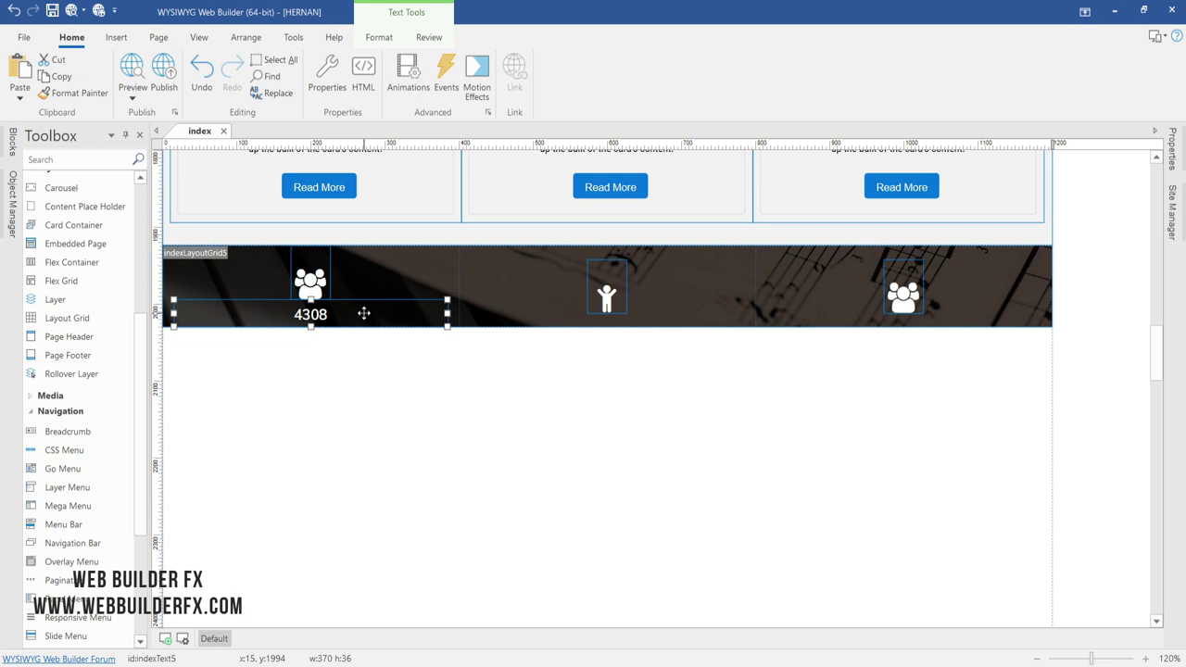
- Paste copies of the 4308 text beneath the icons in the second and third columns
{"action": "left_click", "coordinate": [439, 410]}
{"action": "key", "text": "ctrl+v"}
{"action": "left_click_drag", "start_coordinate": [513, 424], "coordinate": [584, 313]}
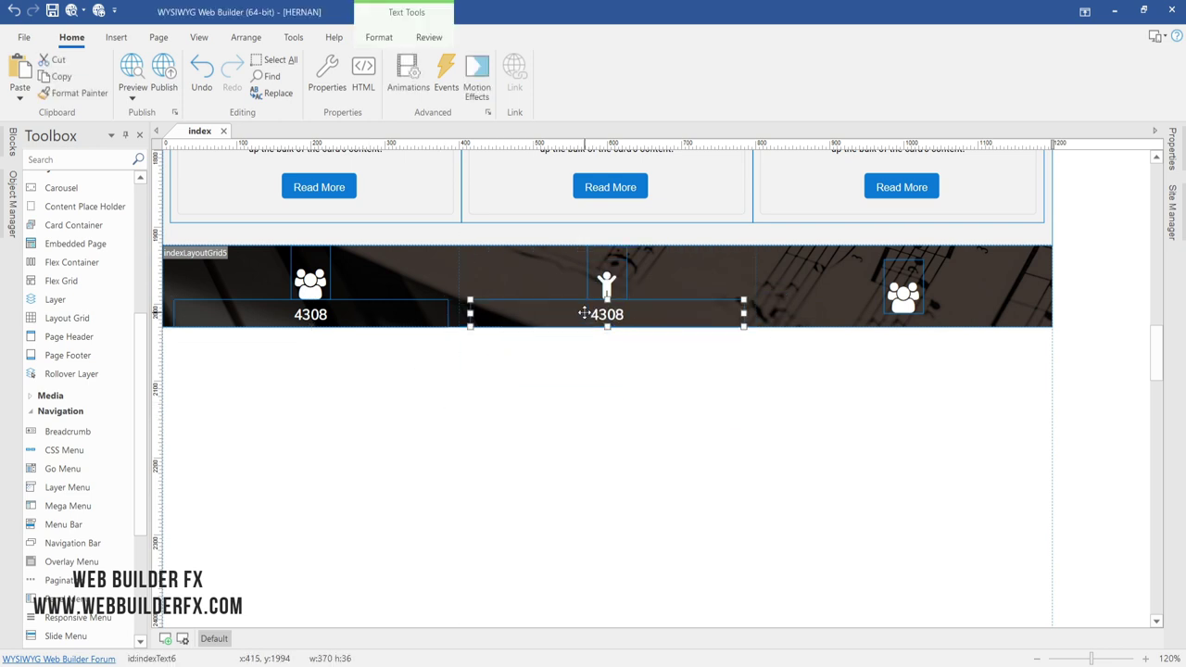
{"action": "key", "text": "ctrl+v"}
{"action": "left_click_drag", "start_coordinate": [805, 495], "coordinate": [879, 319]}
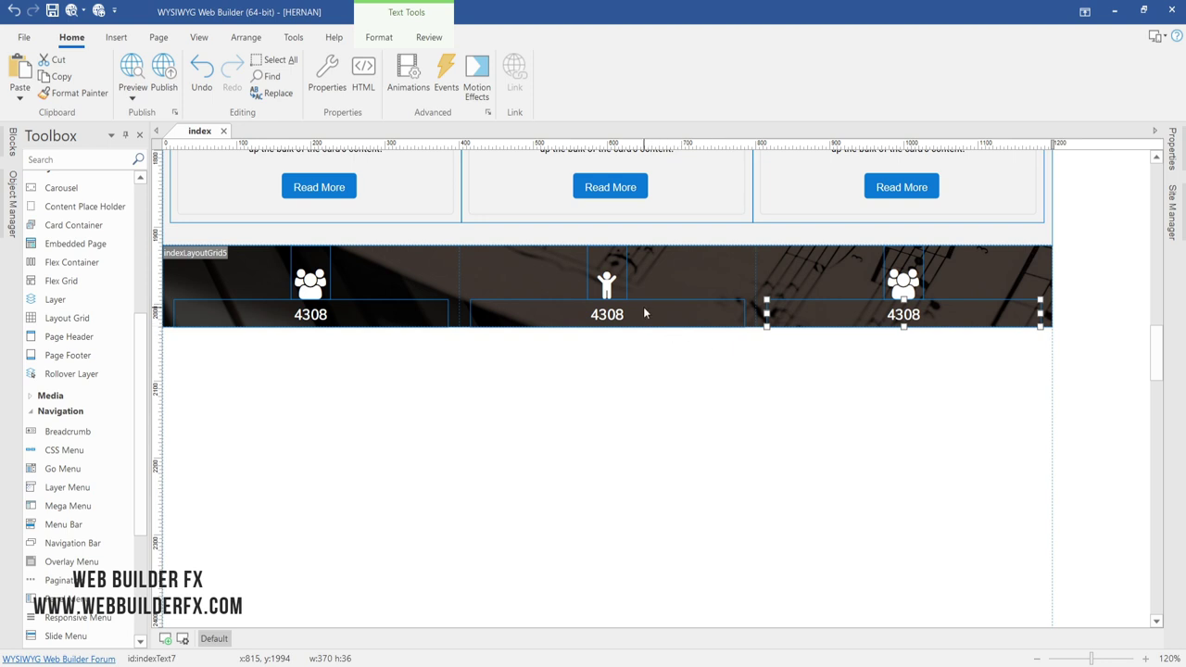
- Change the number in the second column to 1726 and the number in the third column to 32
{"action": "left_click", "coordinate": [646, 312]}
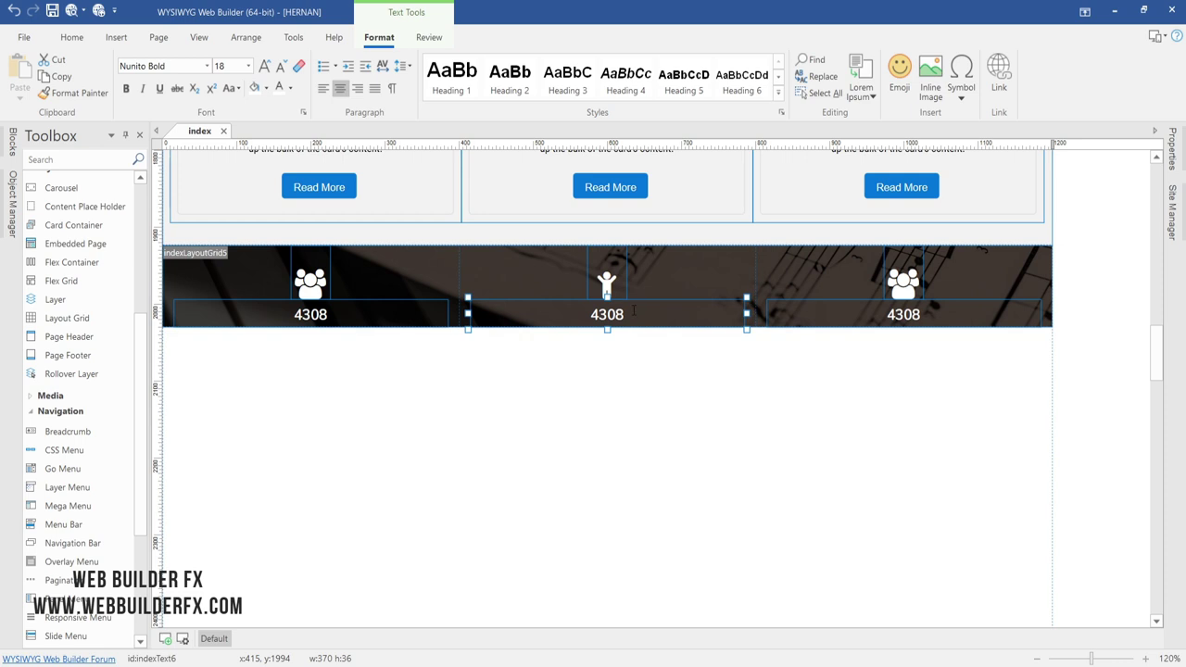
{"action": "double_click", "coordinate": [634, 309]}
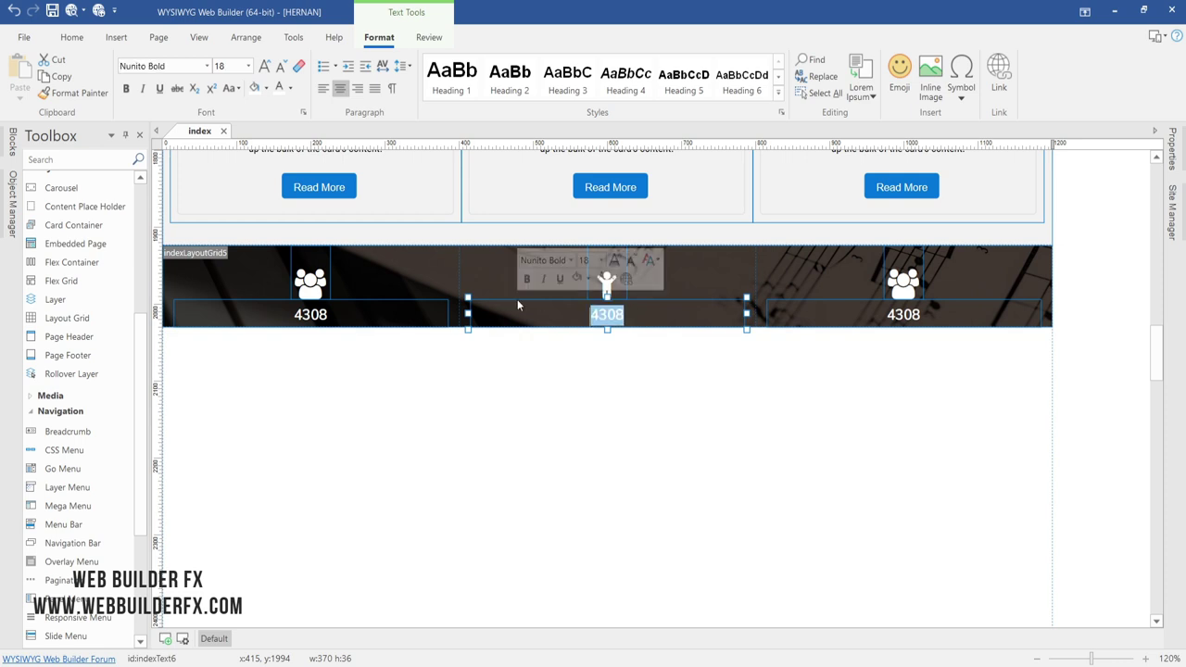
{"action": "type", "text": "1726"}
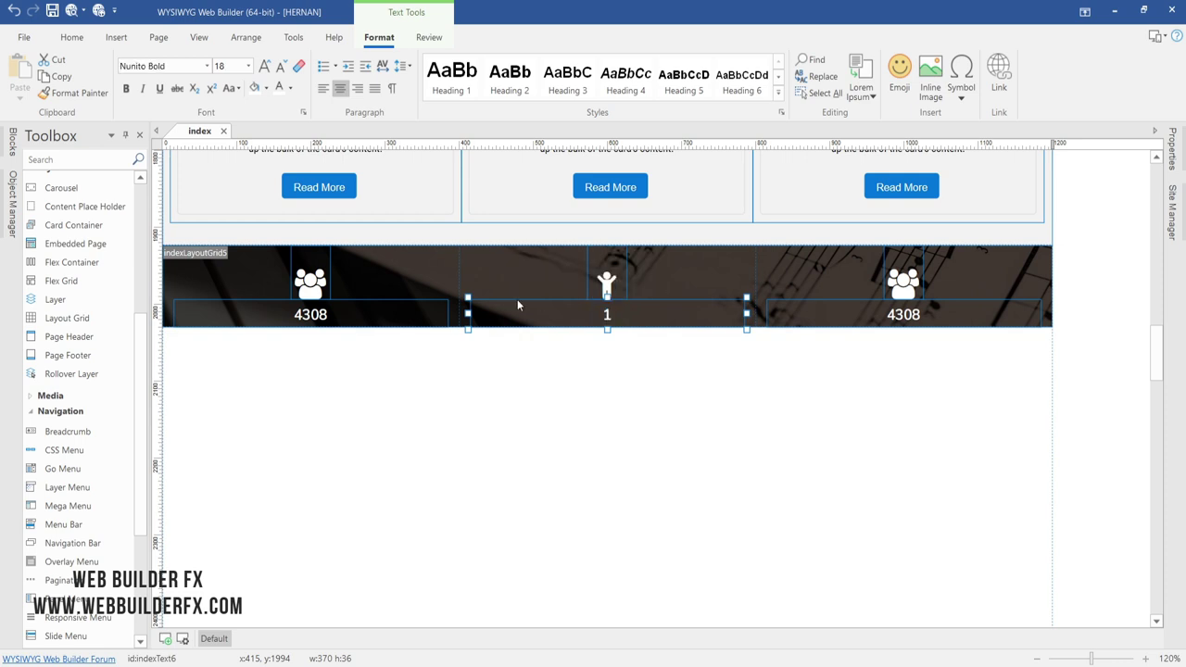
{"action": "left_click", "coordinate": [821, 439]}
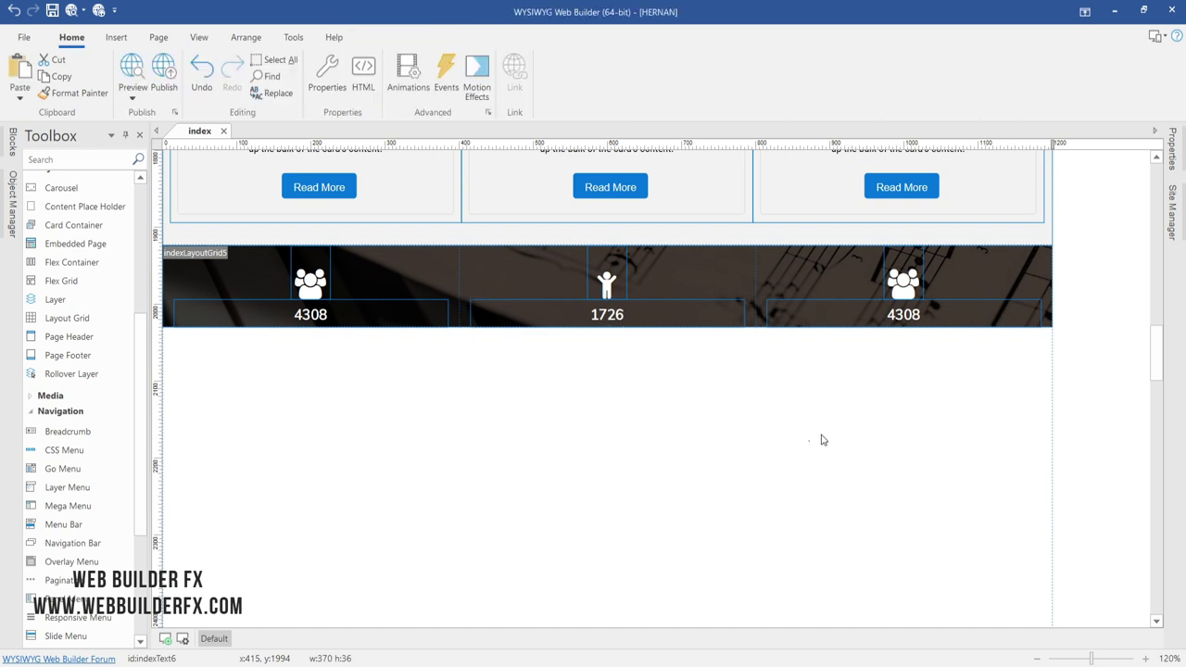
{"action": "left_click", "coordinate": [911, 311]}
{"action": "double_click", "coordinate": [911, 313]}
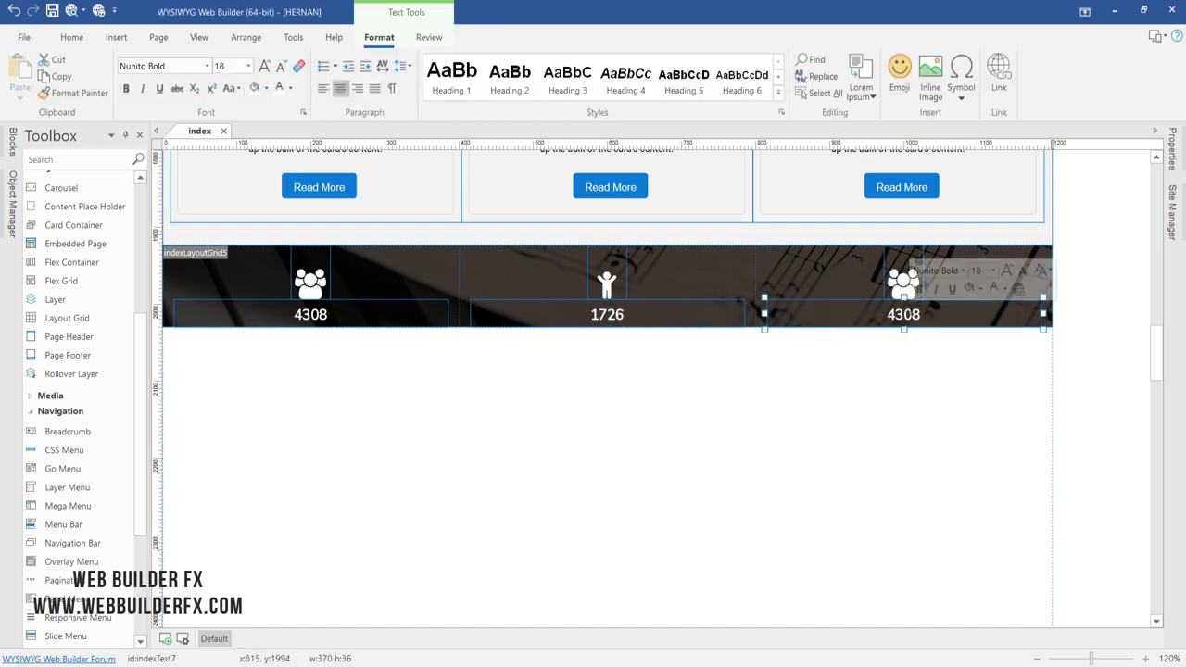
{"action": "type", "text": "32"}
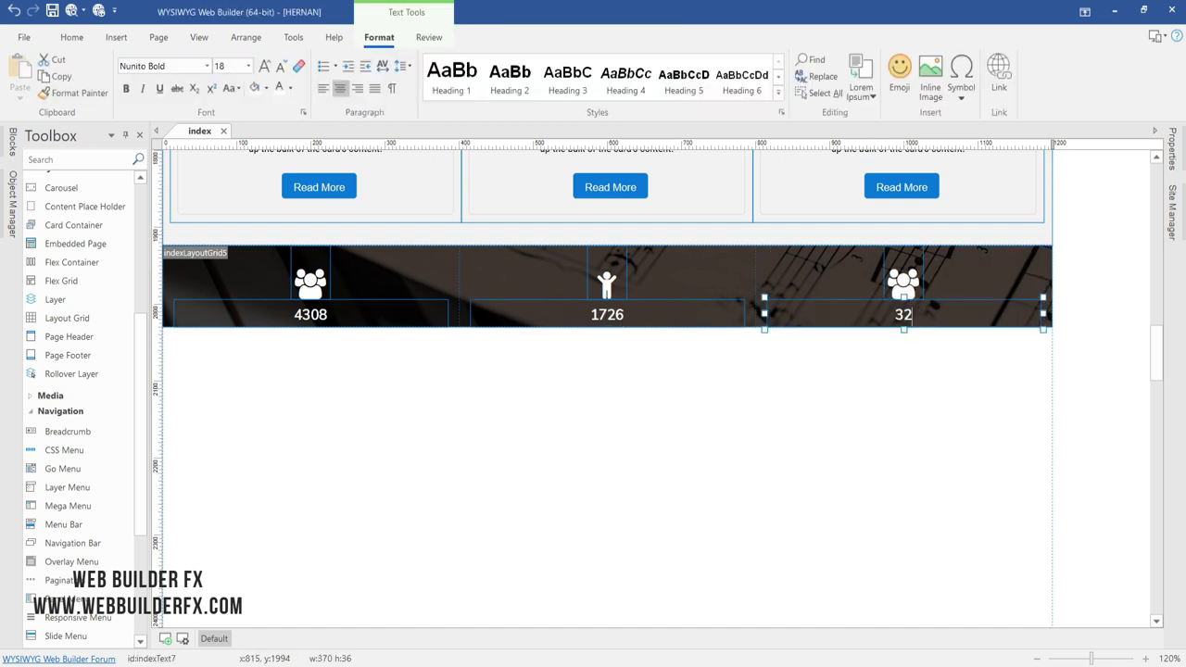
{"action": "left_click", "coordinate": [916, 371]}
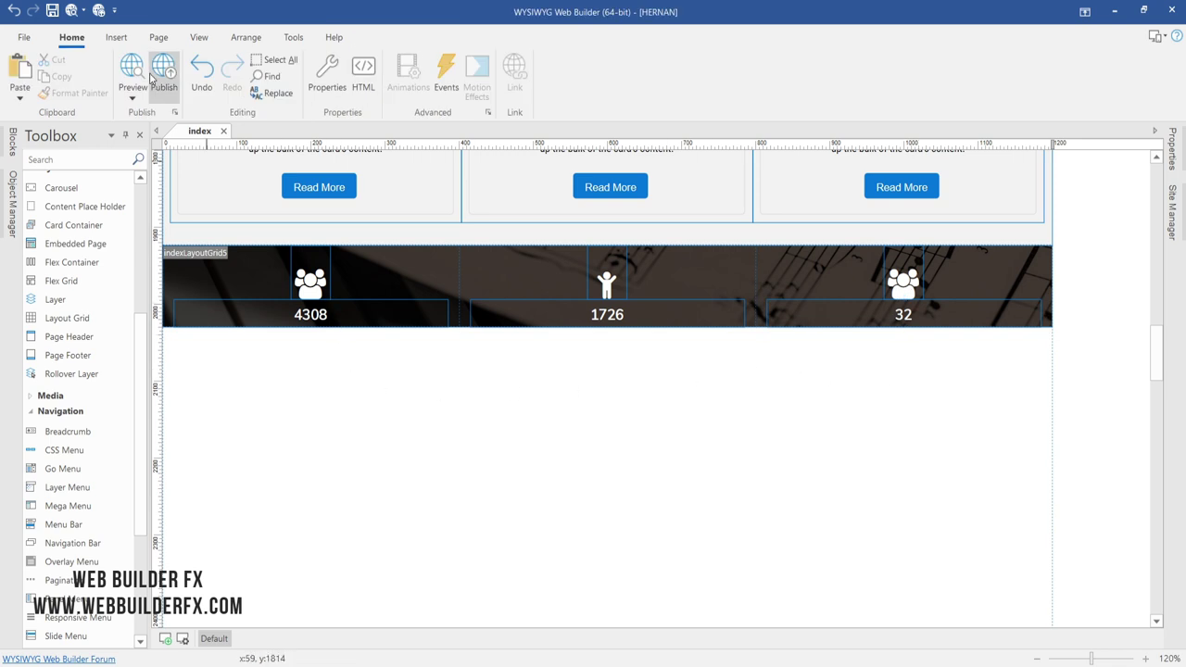
- Add a new text object beneath 4308 in the first column and center its text
{"action": "left_click", "coordinate": [116, 37]}
{"action": "left_click", "coordinate": [190, 74]}
{"action": "left_click", "coordinate": [287, 357]}
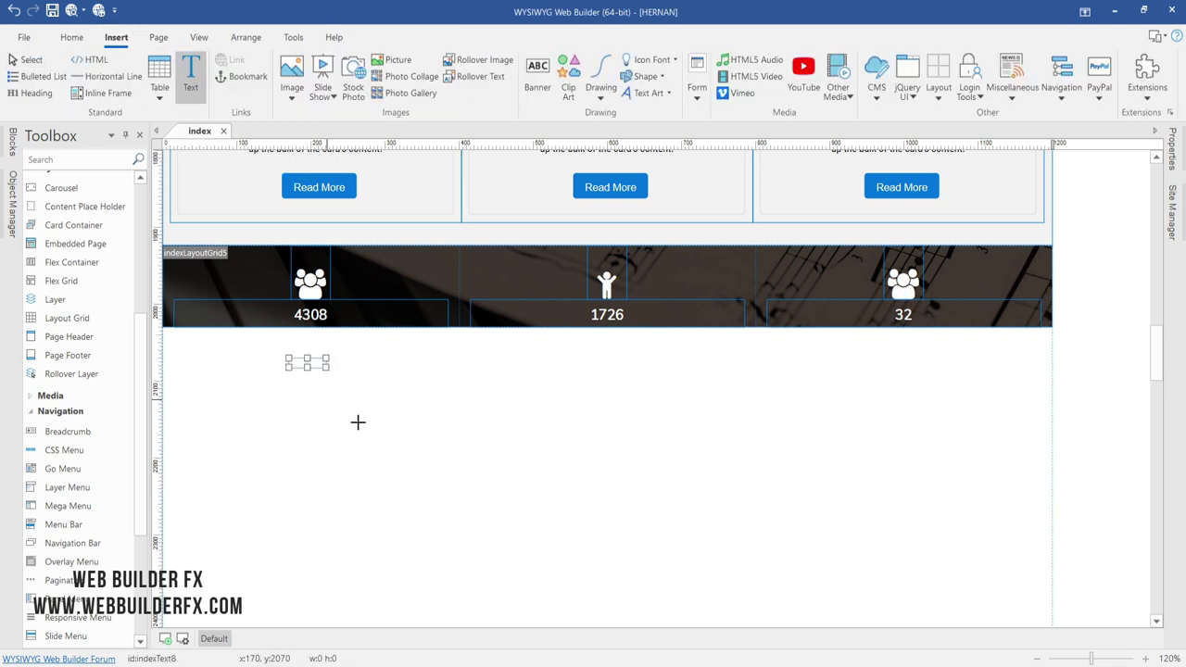
{"action": "left_click_drag", "start_coordinate": [392, 364], "coordinate": [357, 330]}
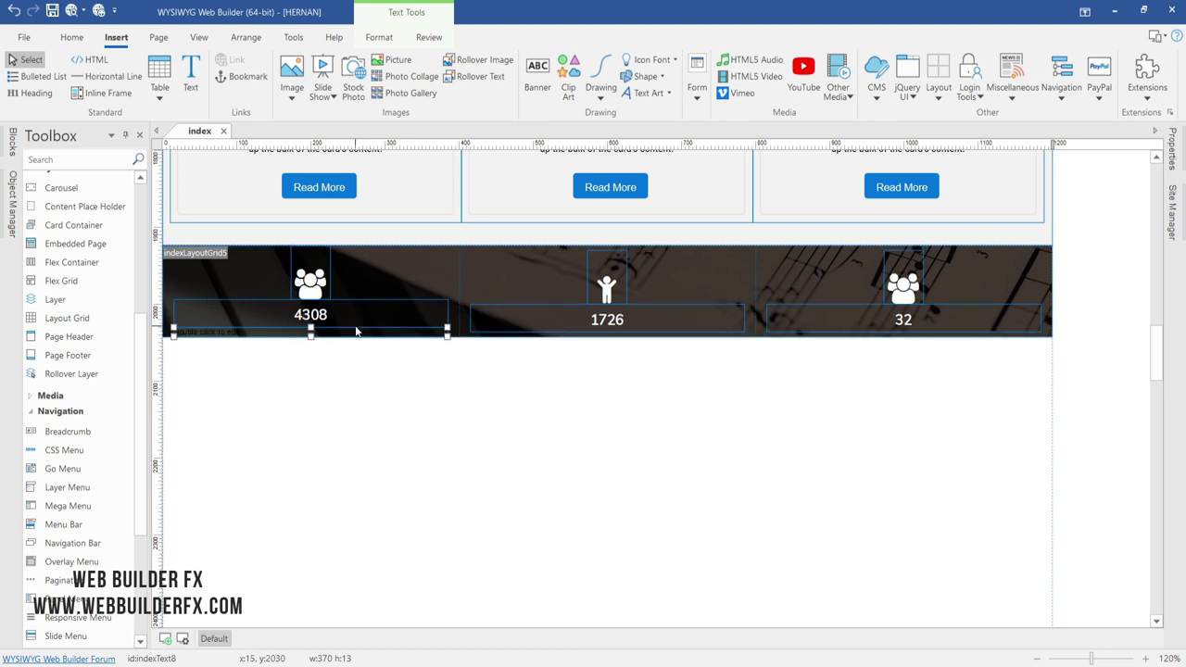
{"action": "double_click", "coordinate": [353, 330]}
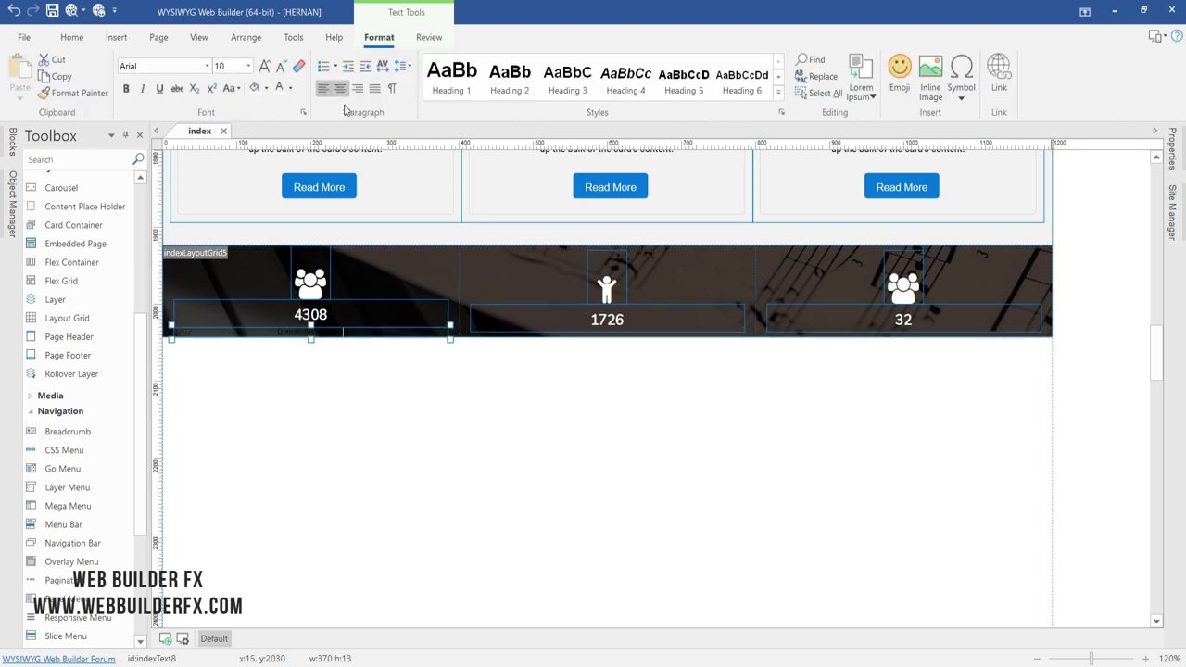
{"action": "key", "text": "Escape"}
- Set the bottom padding of the new text object beneath 4308 to 30
{"action": "right_click", "coordinate": [318, 336]}
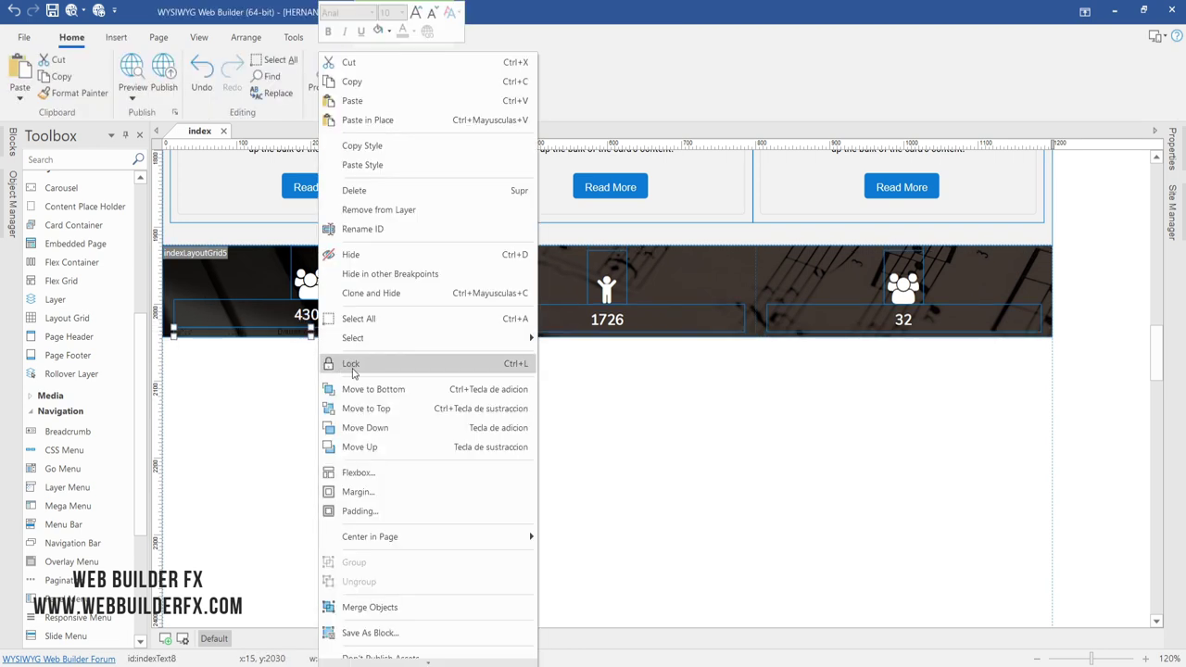
{"action": "left_click", "coordinate": [392, 511]}
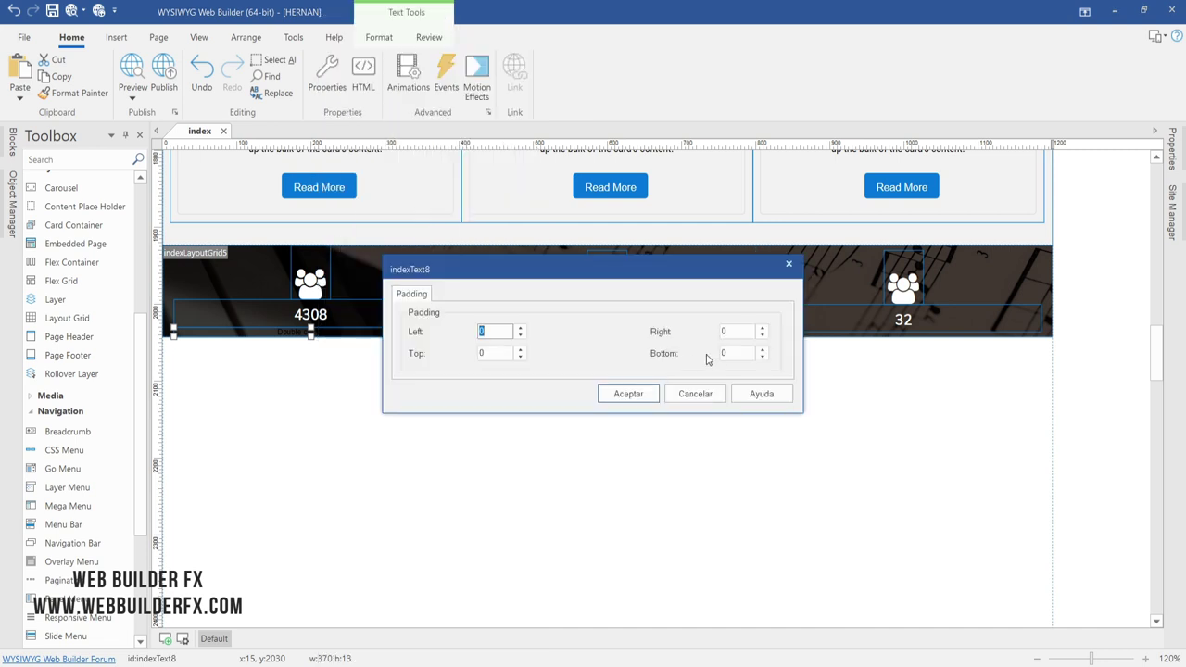
{"action": "left_click", "coordinate": [741, 357]}
{"action": "type", "text": "20"}
{"action": "key", "text": "Return"}
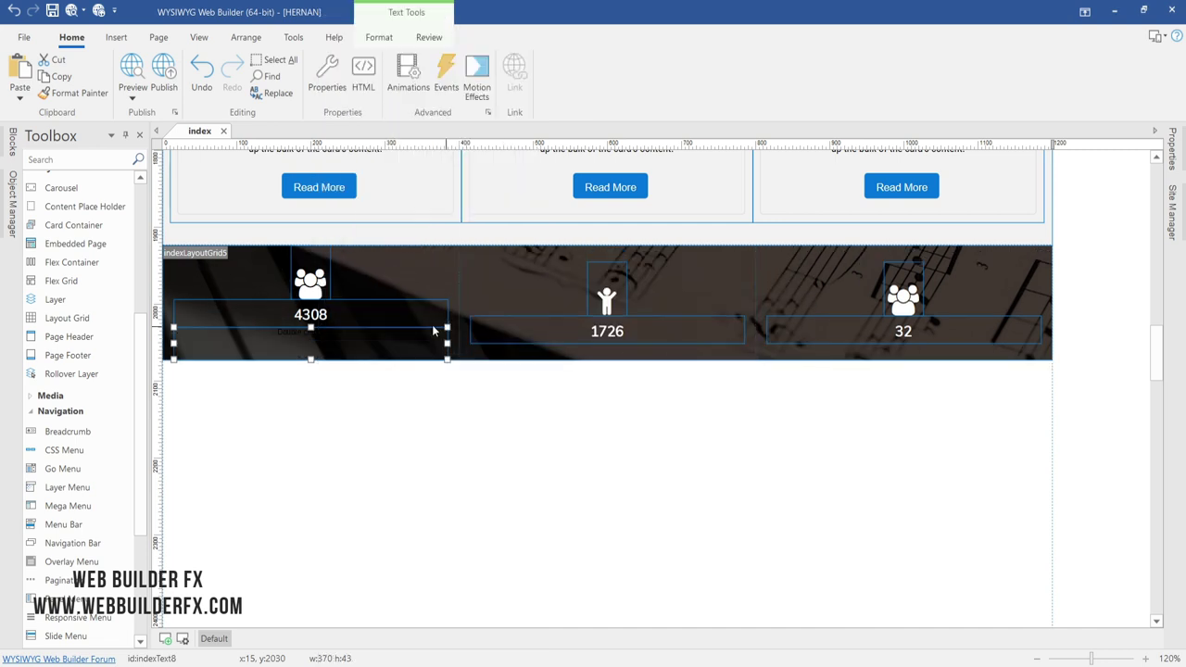
- Format the placeholder text beneath 4308 in Roboto Condensed at size 15
{"action": "double_click", "coordinate": [392, 328]}
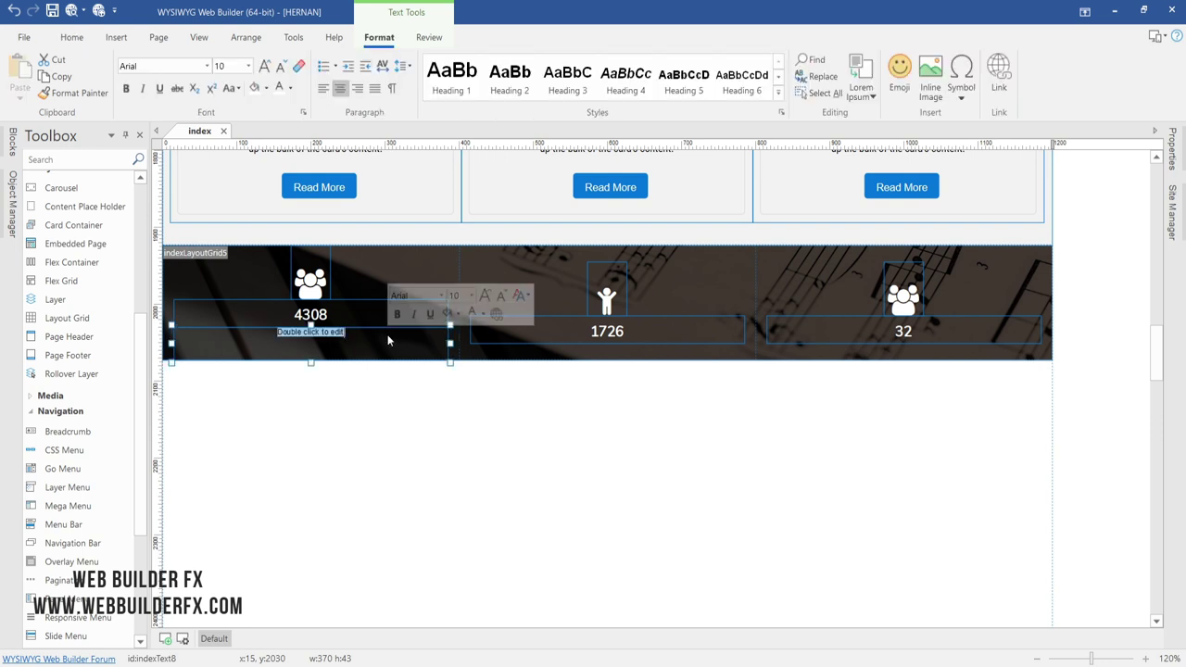
{"action": "left_click", "coordinate": [206, 65]}
{"action": "scroll", "coordinate": [192, 162], "scroll_direction": "up", "scroll_amount": 2}
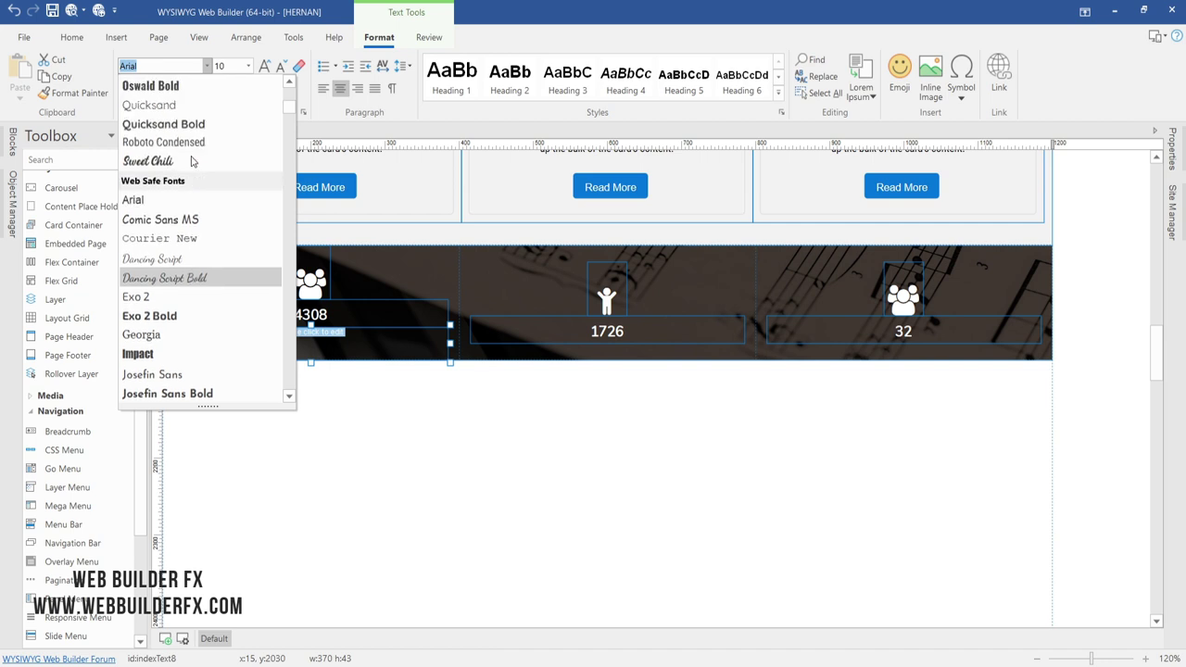
{"action": "left_click", "coordinate": [199, 142]}
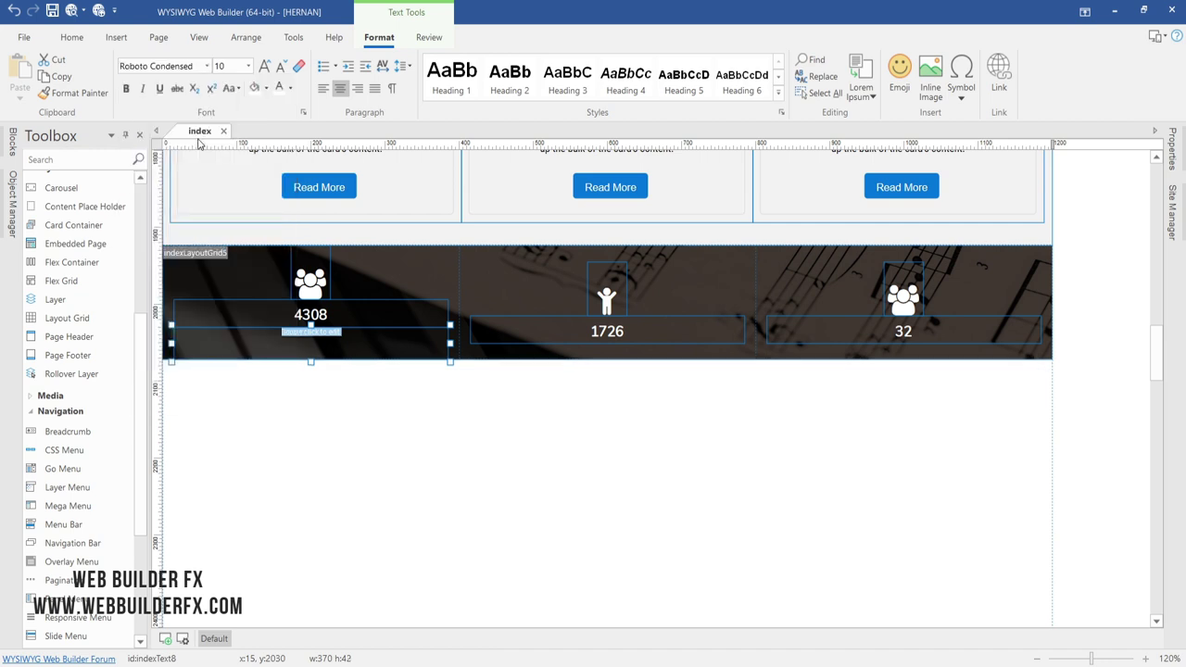
{"action": "left_click", "coordinate": [246, 66]}
{"action": "left_click", "coordinate": [229, 188]}
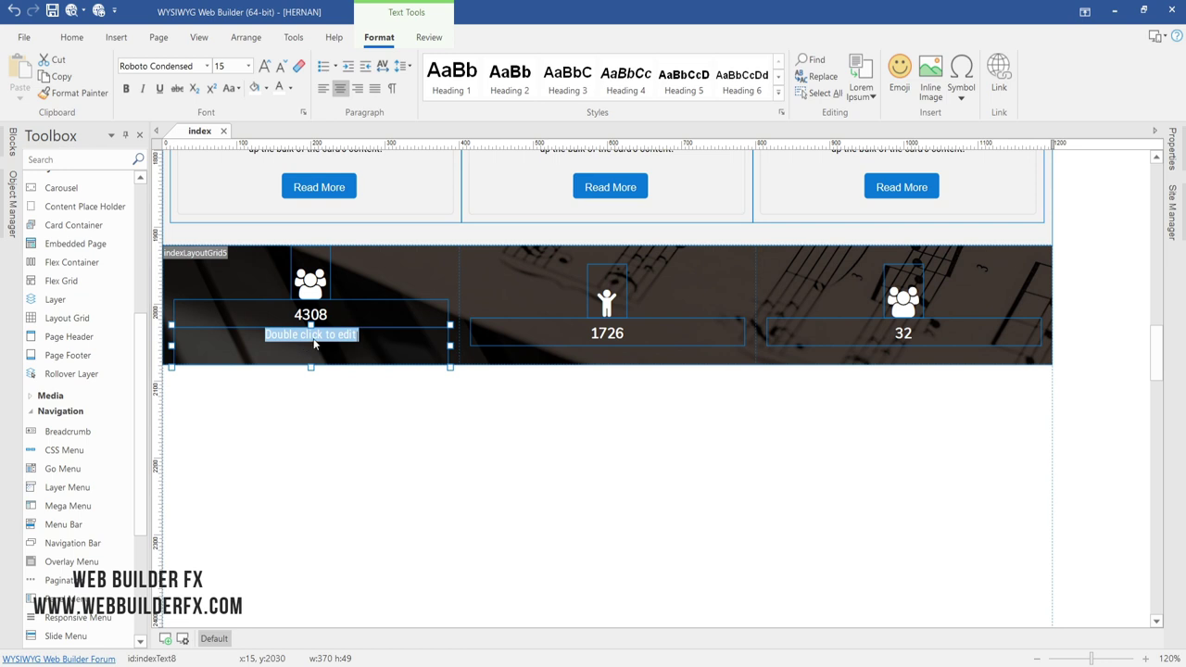
- Replace the placeholder text beneath 4308 with the caption Members
{"action": "type", "text": "Mem"}
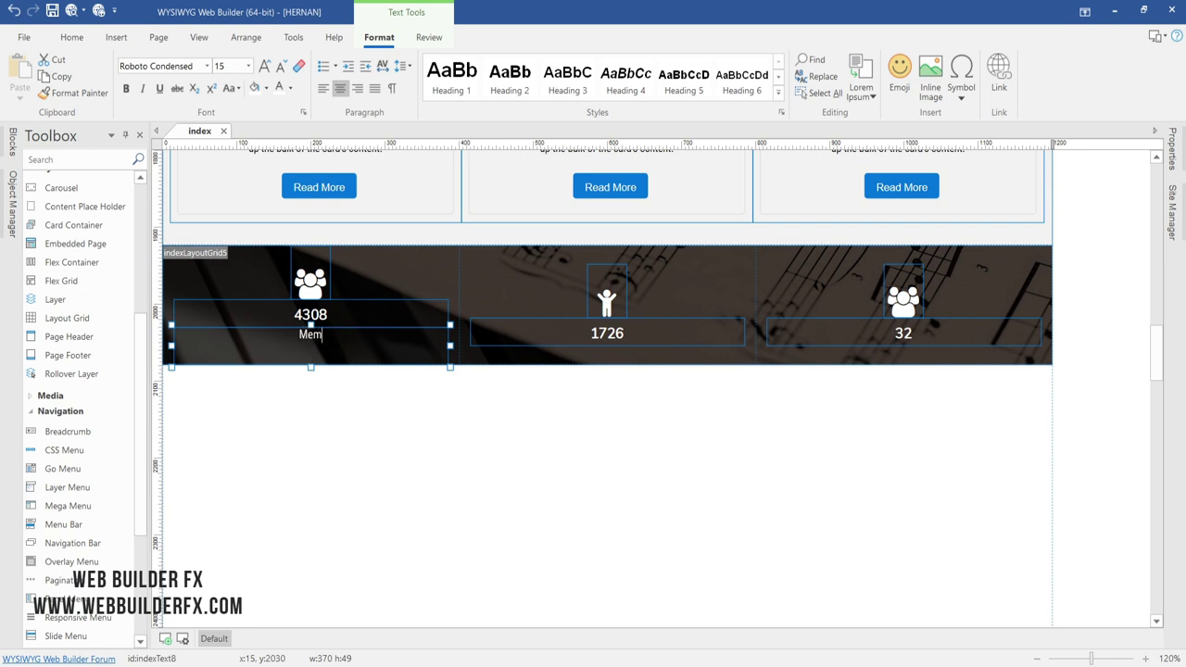
{"action": "type", "text": "bers"}
{"action": "left_click", "coordinate": [366, 379]}
- Copy the Members caption and place duplicates beneath 1726 and 32 in the second and third columns
{"action": "left_click", "coordinate": [345, 348]}
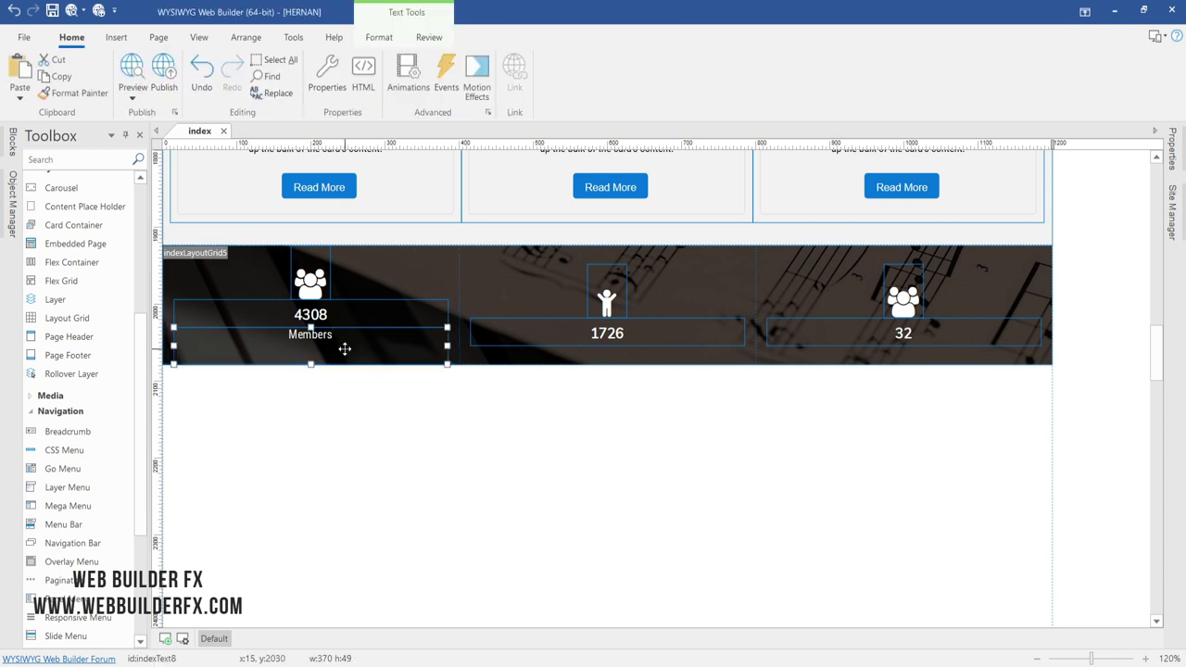
{"action": "left_click", "coordinate": [400, 427]}
{"action": "key", "text": "ctrl+v"}
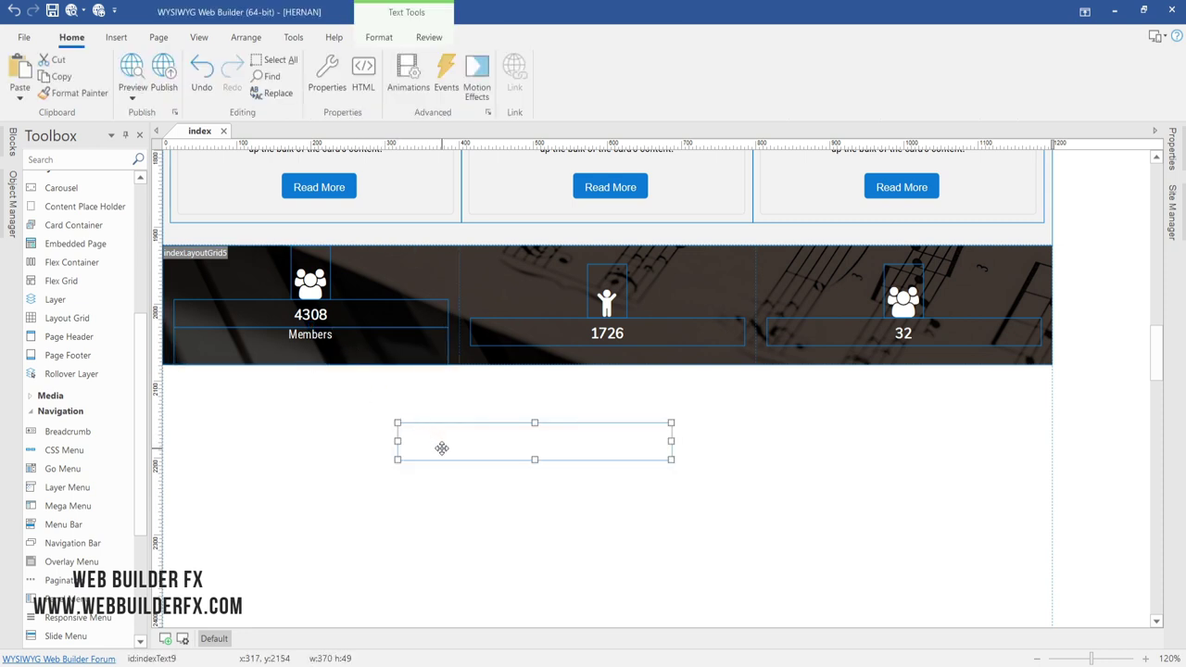
{"action": "left_click_drag", "start_coordinate": [442, 447], "coordinate": [563, 345]}
{"action": "key", "text": "ctrl+v"}
{"action": "left_click_drag", "start_coordinate": [667, 431], "coordinate": [812, 347]}
- Change the second column's caption to Active Members and the third column's caption to Teachers
{"action": "double_click", "coordinate": [581, 341]}
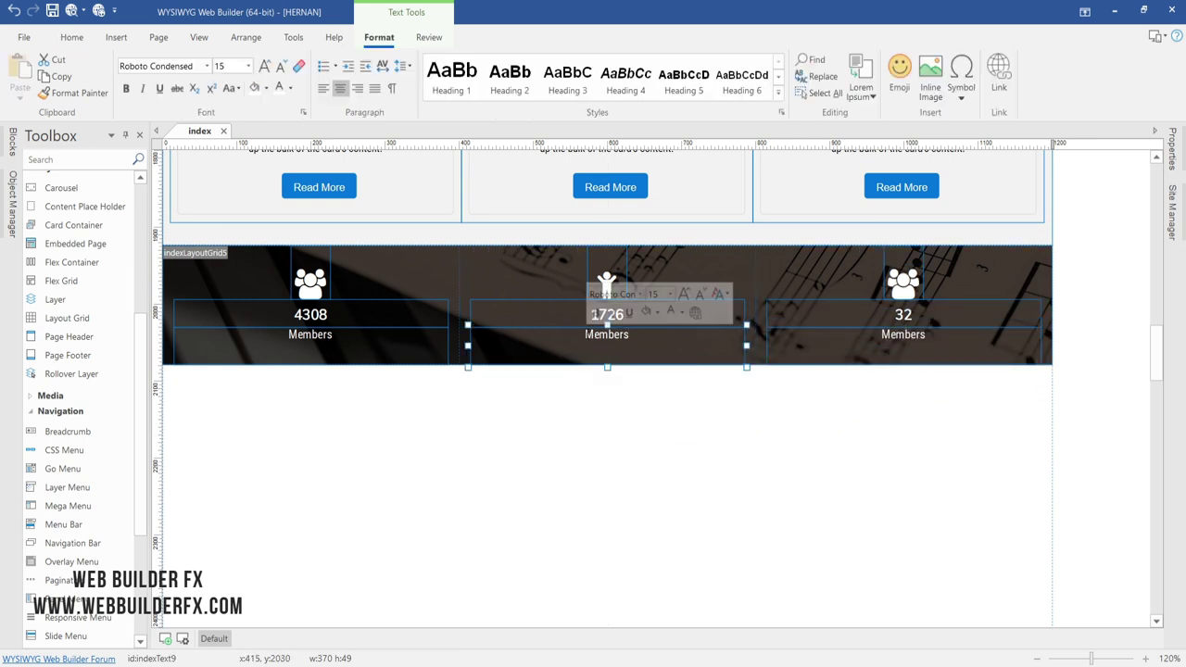
{"action": "type", "text": "Active"}
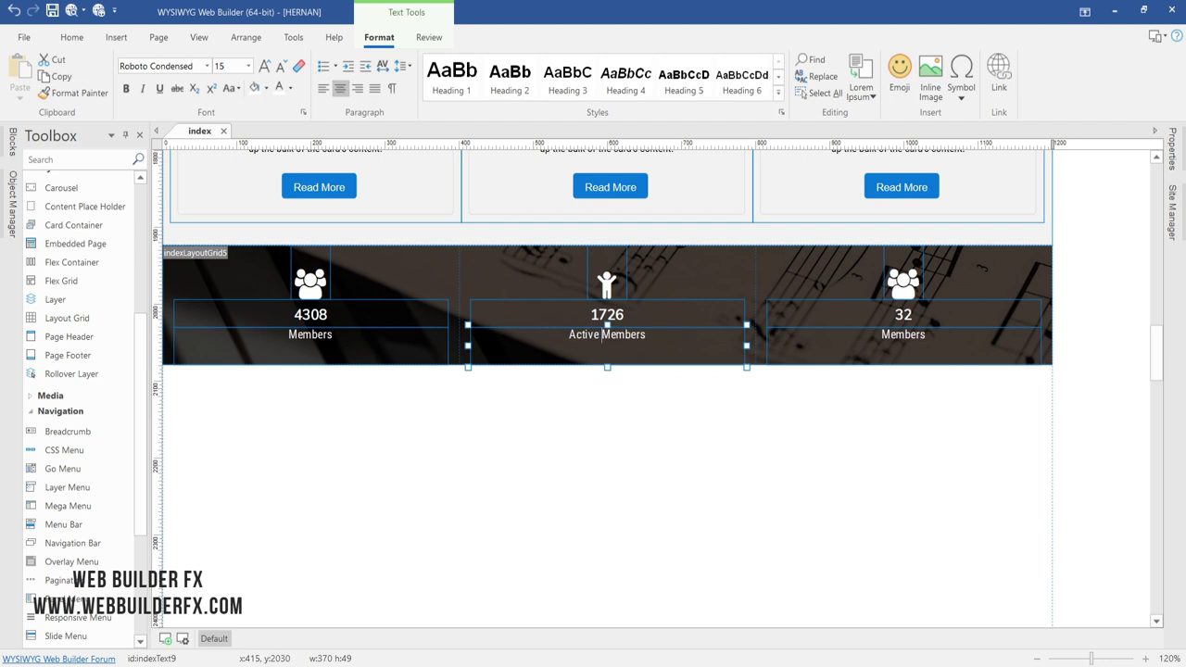
{"action": "key", "text": "Escape"}
{"action": "left_click", "coordinate": [914, 380]}
{"action": "double_click", "coordinate": [897, 338]}
{"action": "double_click", "coordinate": [897, 341]}
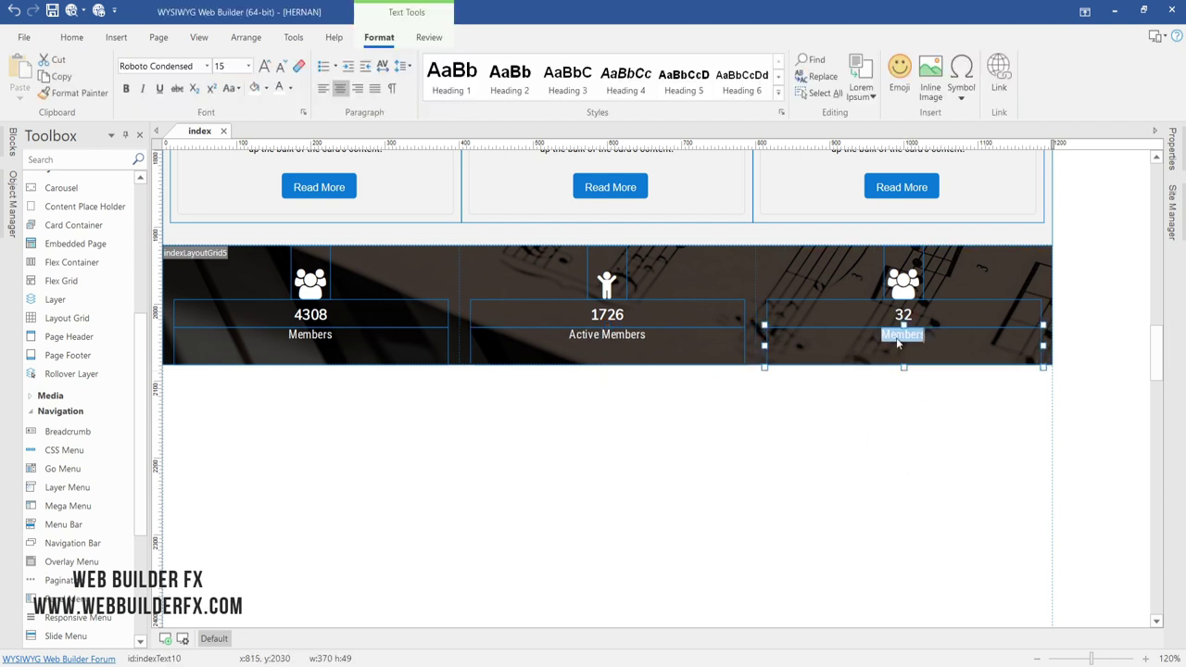
{"action": "type", "text": "Teachers"}
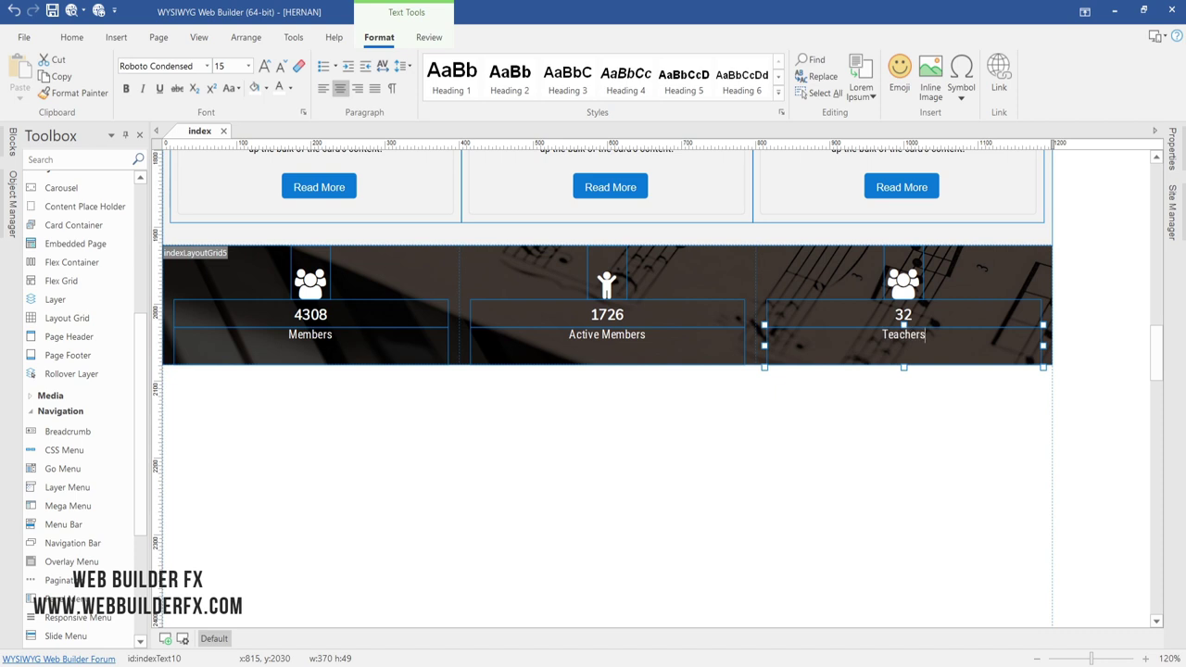
{"action": "left_click", "coordinate": [664, 446]}
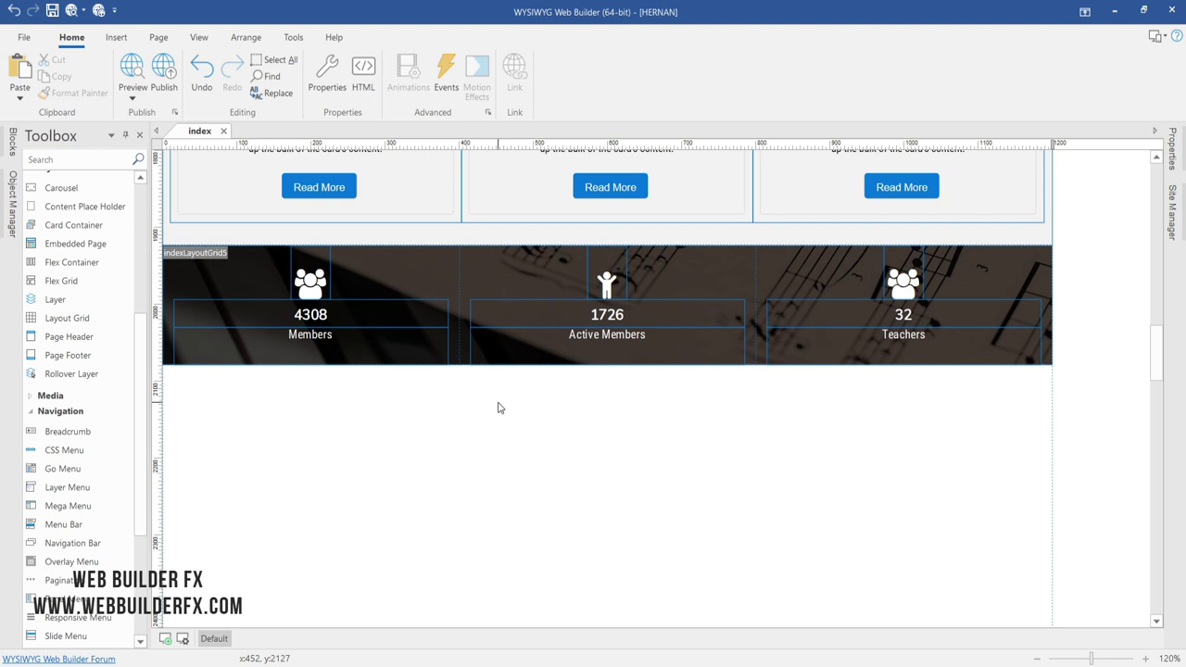
- Set the statistics grid's top padding to 40 and bottom padding to 70, with center horizontal and middle vertical alignment
{"action": "double_click", "coordinate": [720, 265]}
{"action": "double_click", "coordinate": [728, 420]}
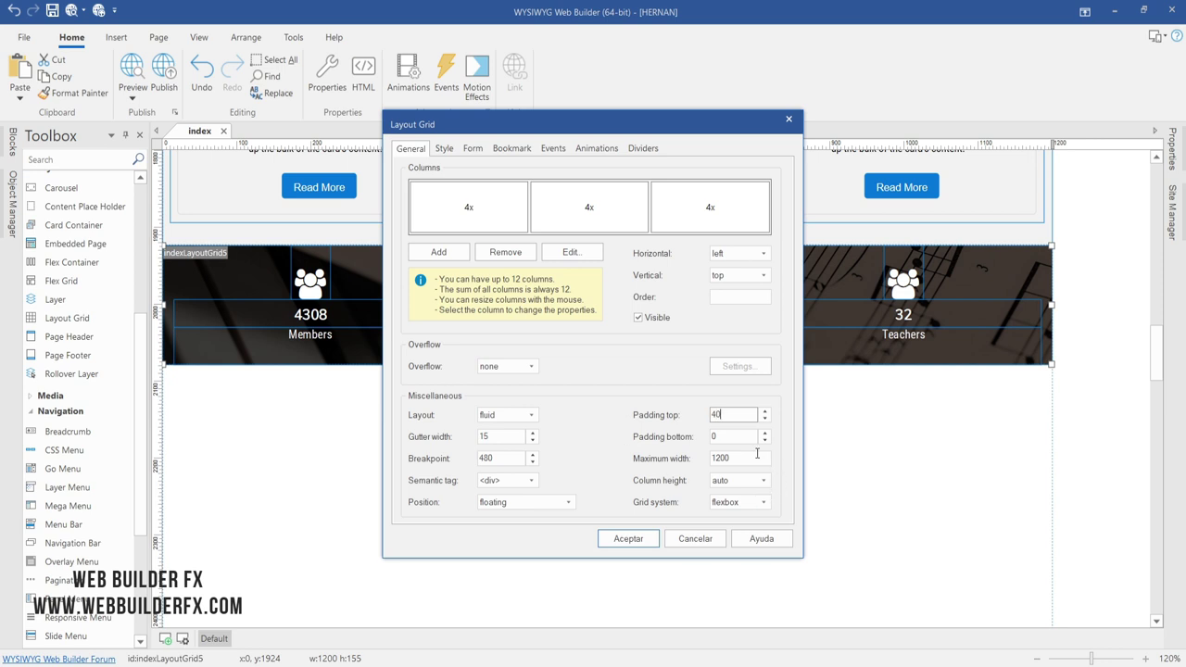
{"action": "left_click", "coordinate": [729, 442]}
{"action": "left_click", "coordinate": [727, 263]}
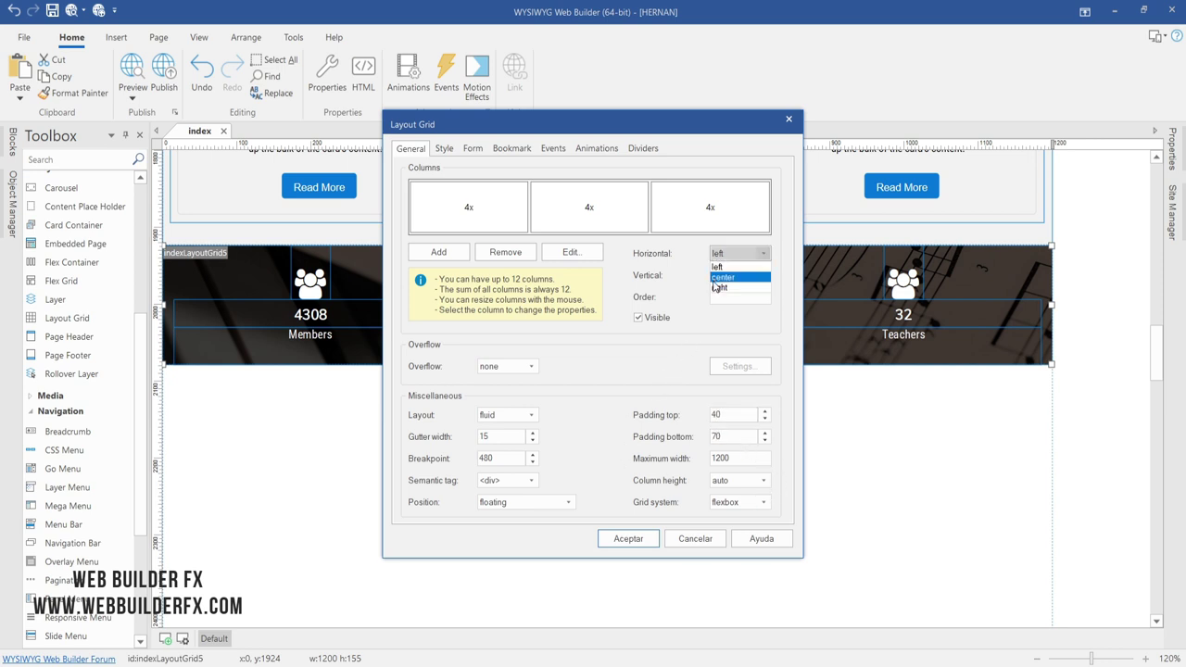
{"action": "left_click", "coordinate": [723, 275]}
{"action": "left_click", "coordinate": [725, 275]}
{"action": "left_click", "coordinate": [724, 300]}
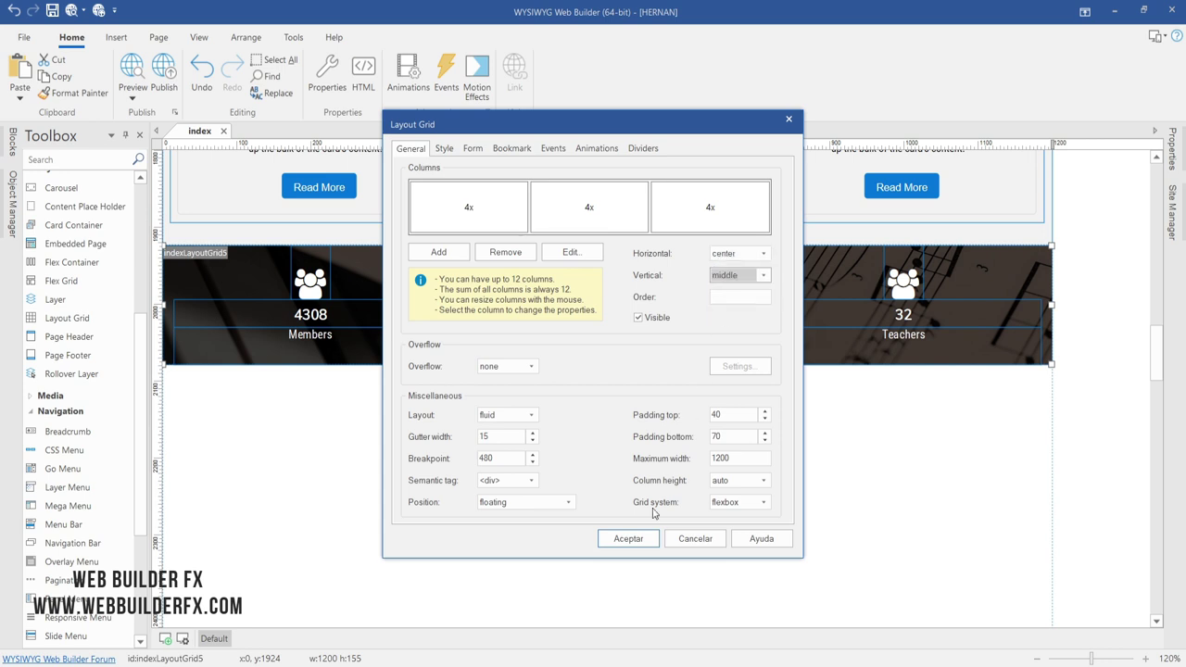
{"action": "left_click", "coordinate": [628, 538]}
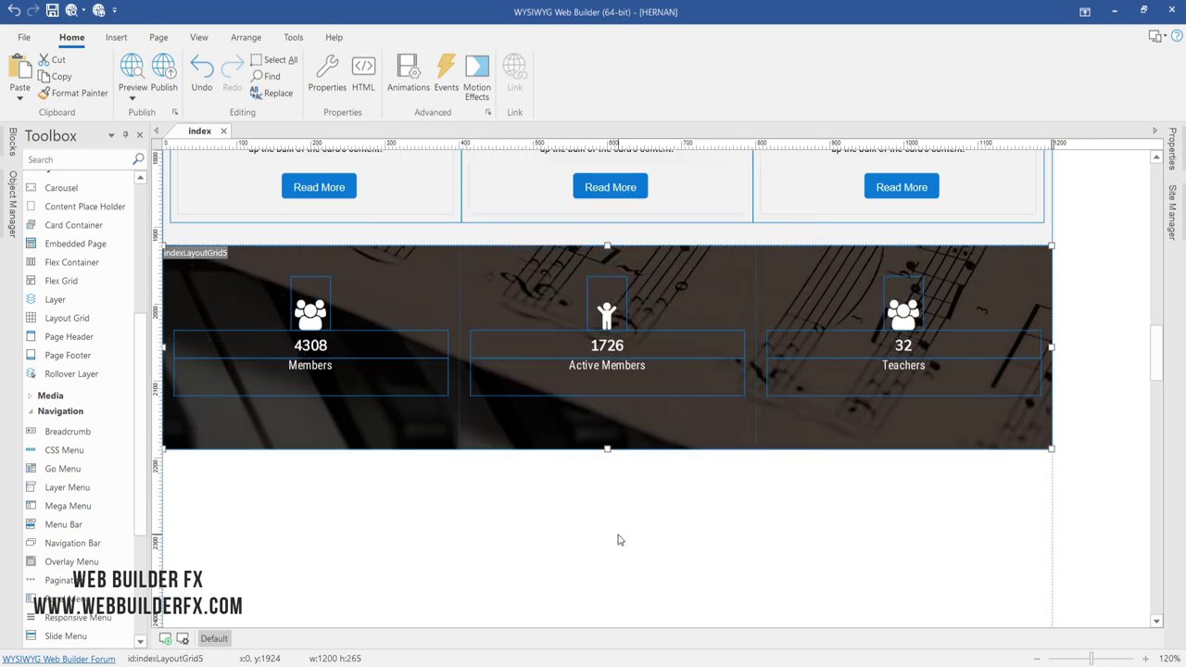
- Save the project, preview the page in the browser down to the statistics section, and close the preview
{"action": "left_click", "coordinate": [53, 11]}
{"action": "left_click", "coordinate": [133, 66]}
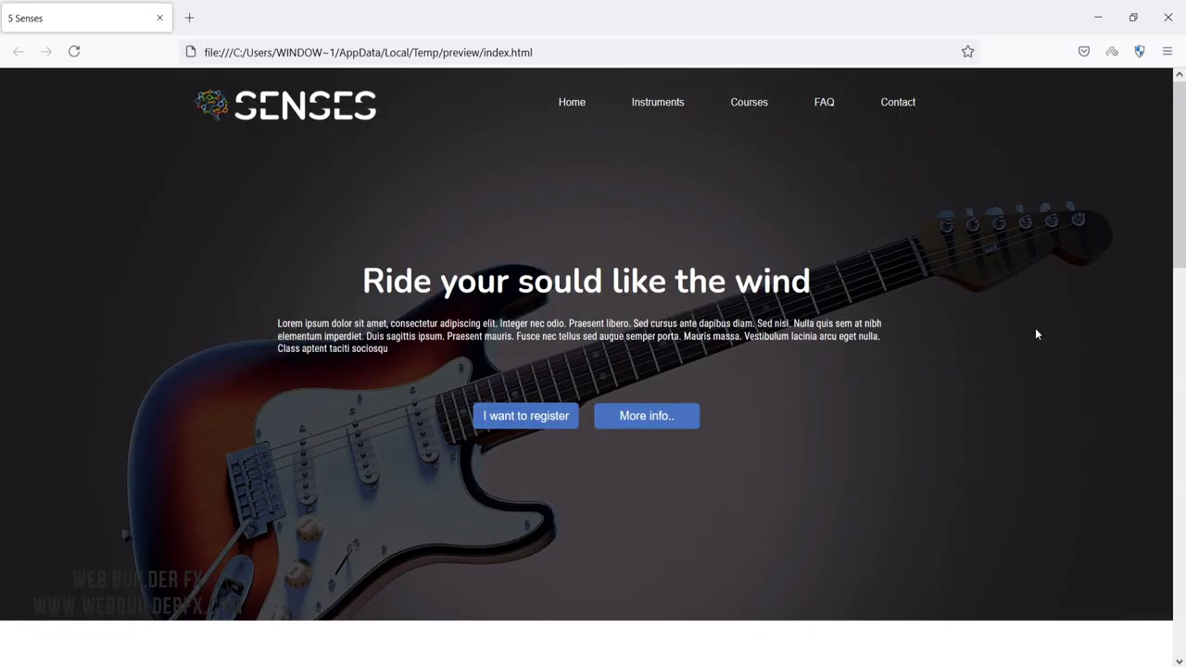
{"action": "scroll", "coordinate": [1063, 344], "scroll_direction": "down", "scroll_amount": 5}
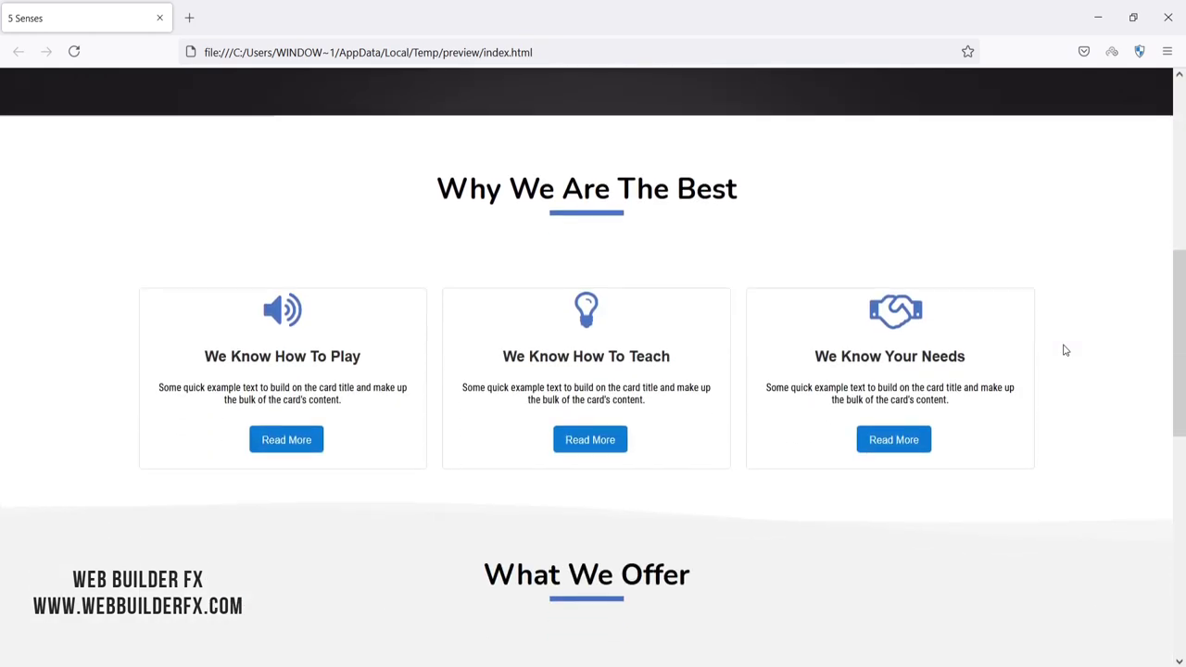
{"action": "scroll", "coordinate": [1065, 350], "scroll_direction": "down", "scroll_amount": 3}
{"action": "scroll", "coordinate": [1065, 349], "scroll_direction": "down", "scroll_amount": 3}
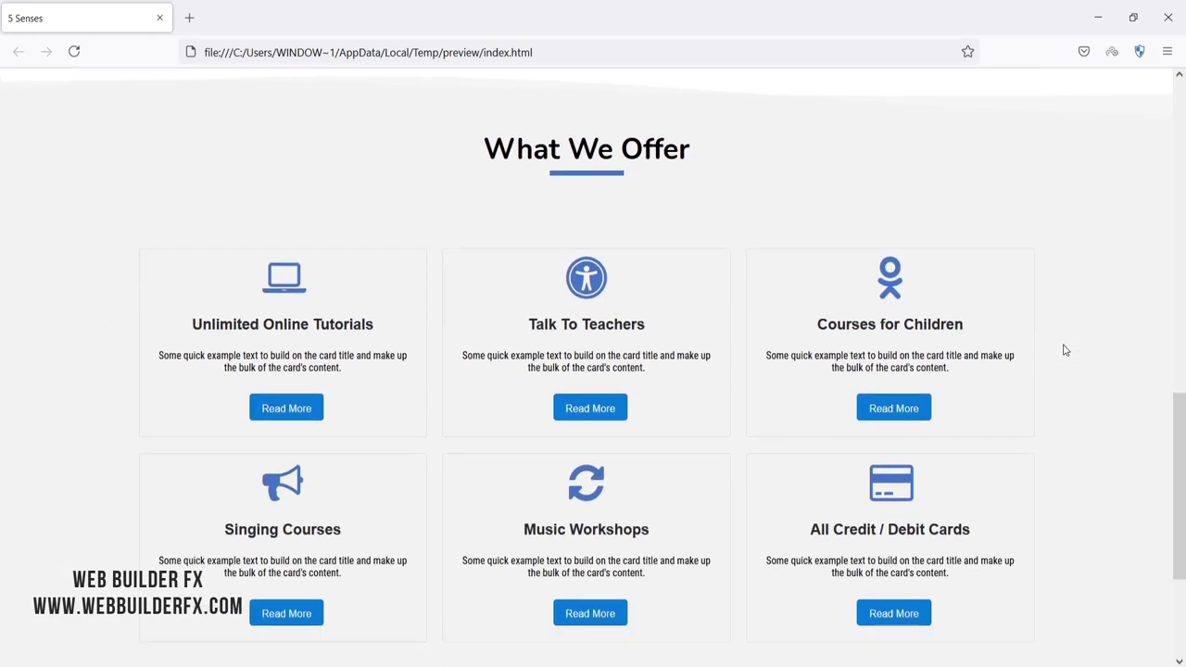
{"action": "scroll", "coordinate": [1080, 423], "scroll_direction": "down", "scroll_amount": 1}
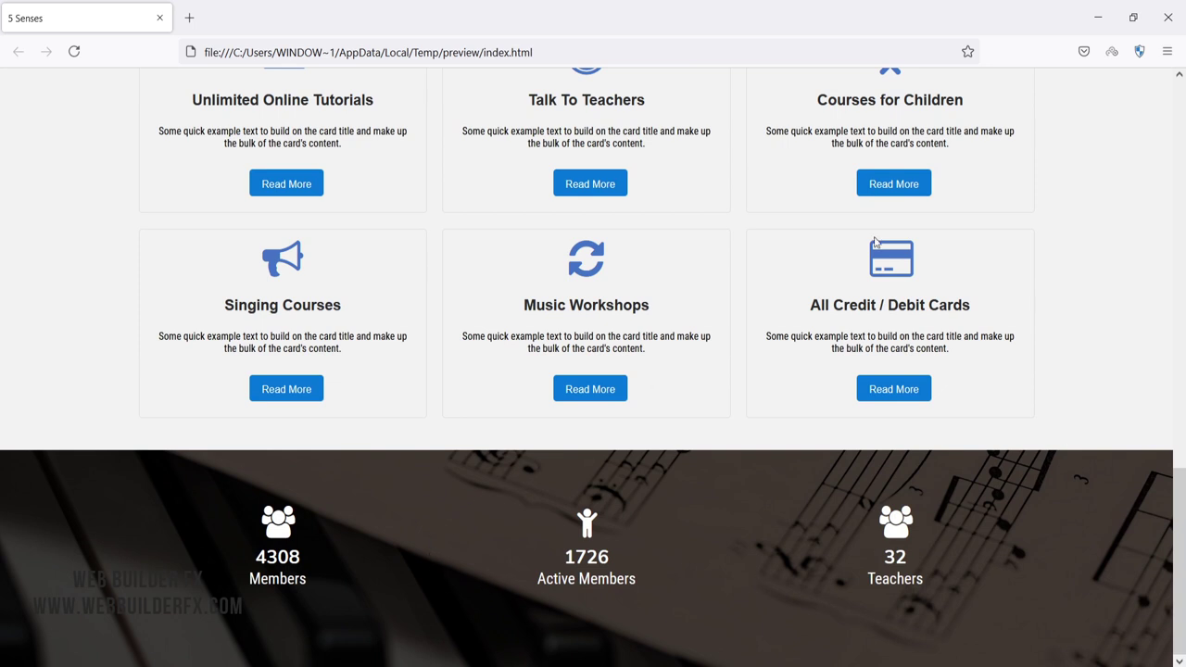
{"action": "left_click", "coordinate": [1167, 16]}
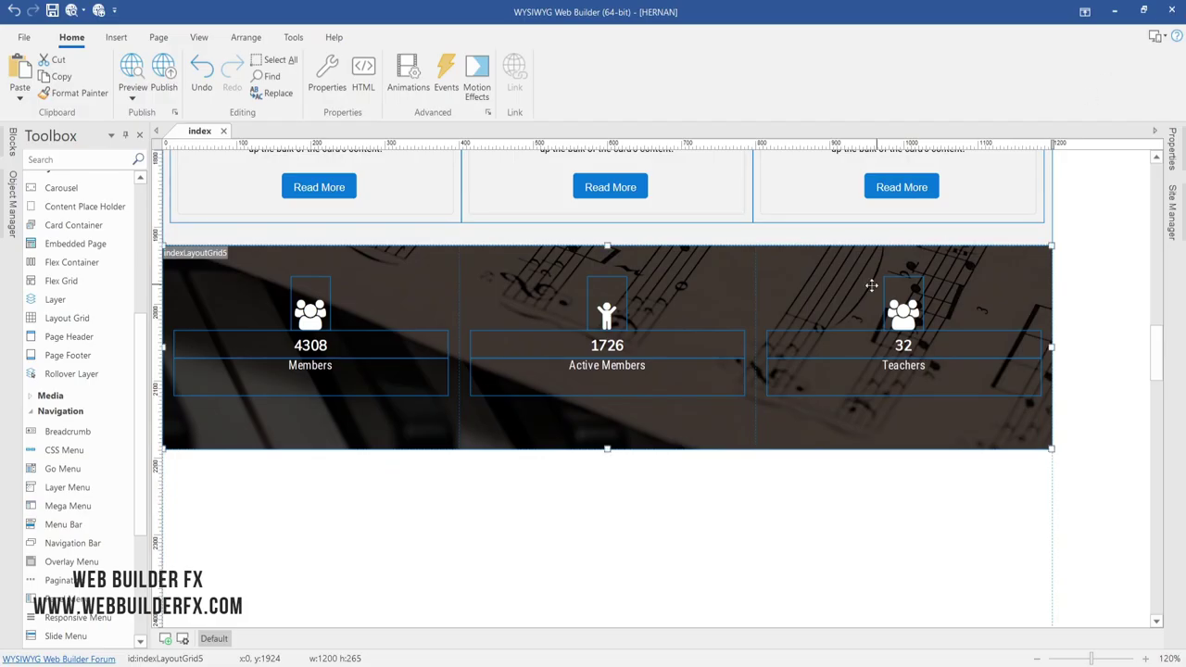
- Set the statistics layout grid's bottom padding to 55
{"action": "double_click", "coordinate": [697, 297]}
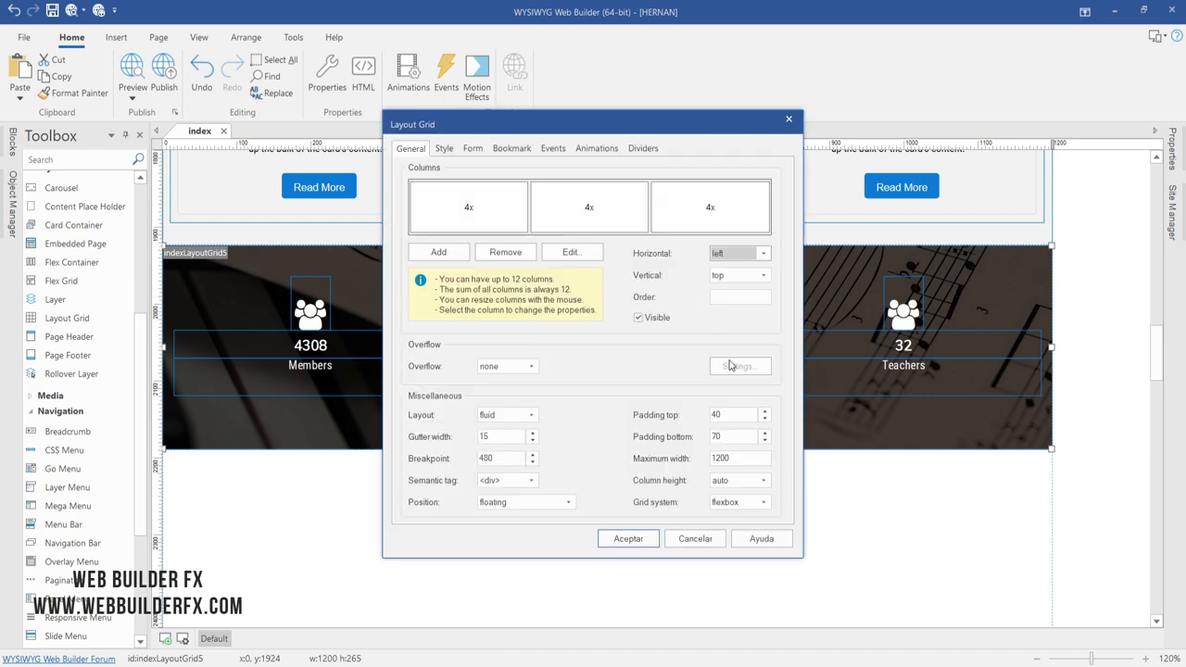
{"action": "left_click_drag", "start_coordinate": [739, 434], "coordinate": [702, 435]}
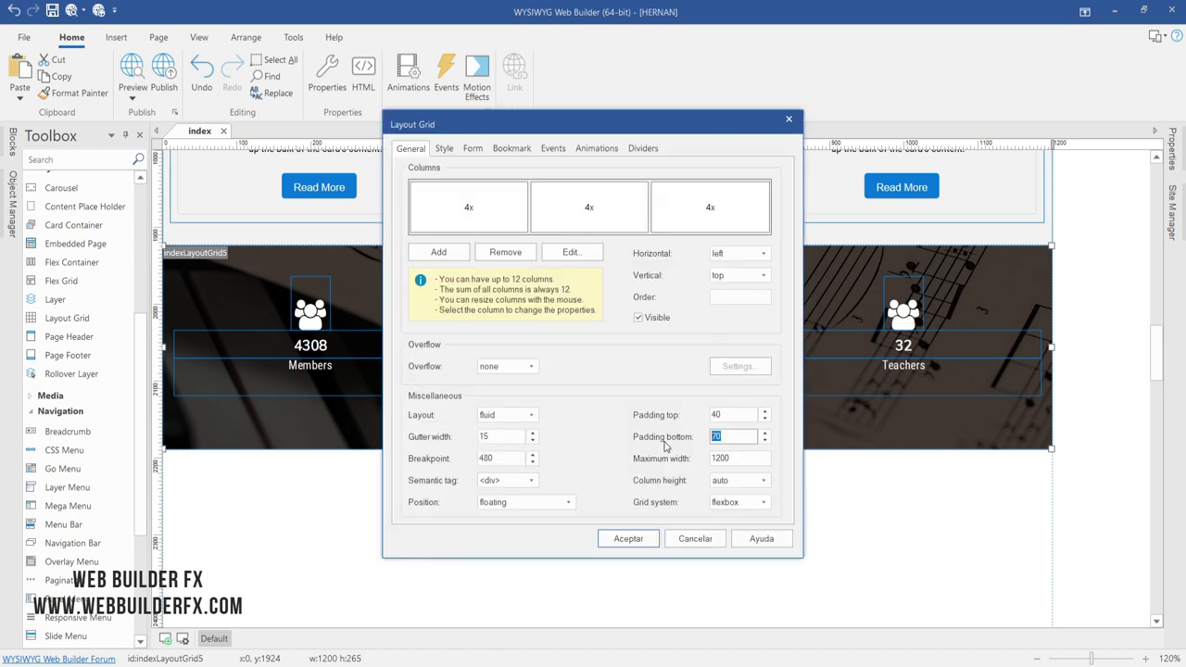
{"action": "type", "text": "55"}
{"action": "key", "text": "Return"}
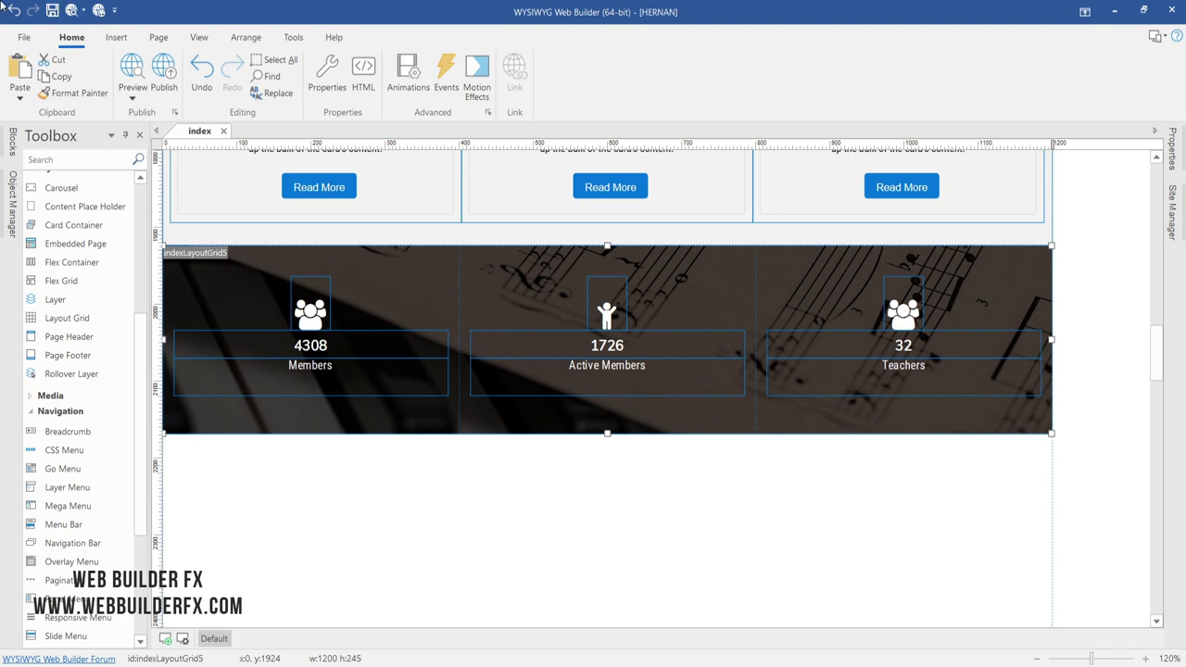
- Add a two-column layout grid below the statistics section with a maximum width of 1200 and the flexbox grid system
{"action": "left_click", "coordinate": [84, 319]}
{"action": "left_click", "coordinate": [352, 501]}
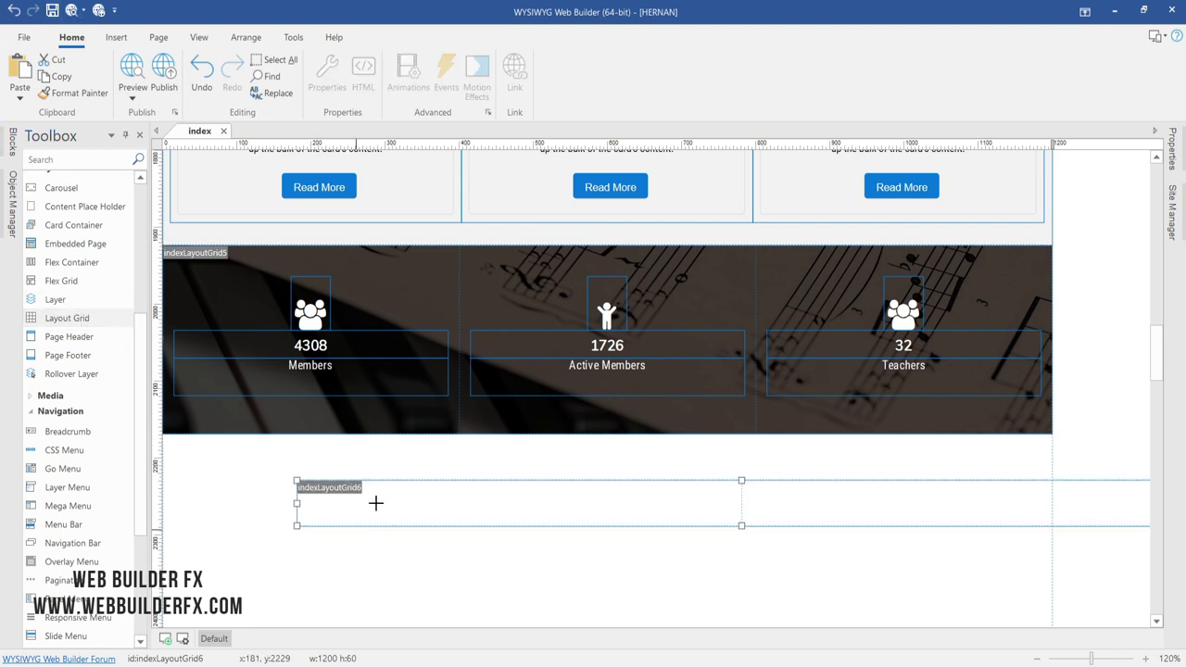
{"action": "double_click", "coordinate": [547, 455]}
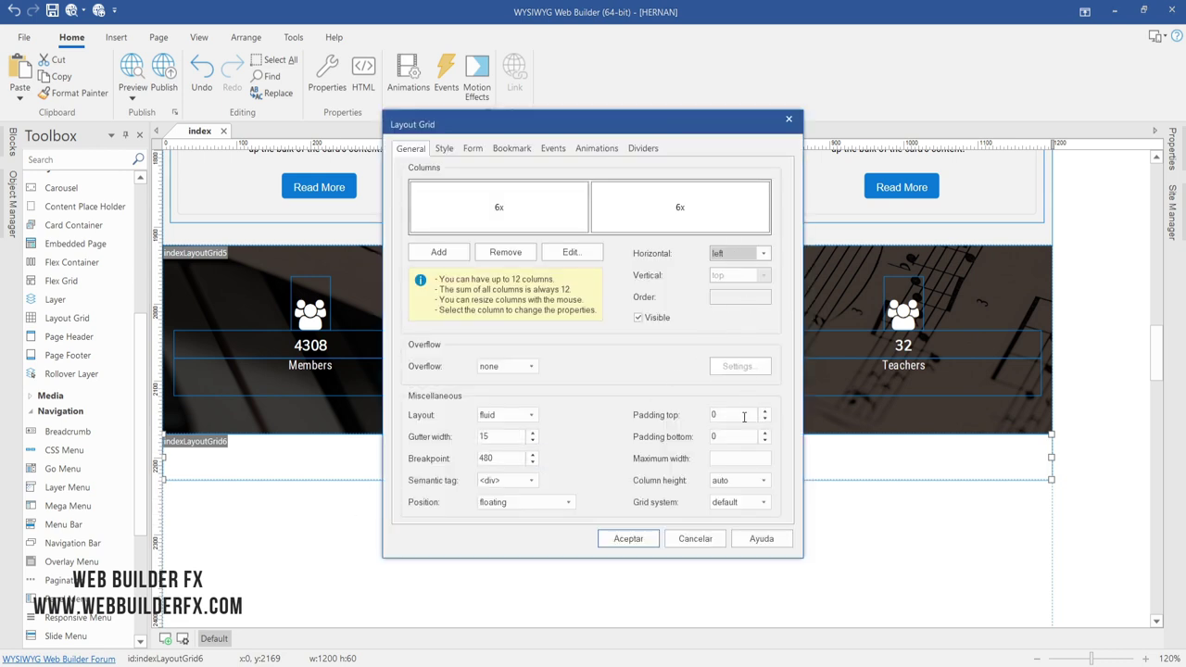
{"action": "left_click", "coordinate": [747, 456]}
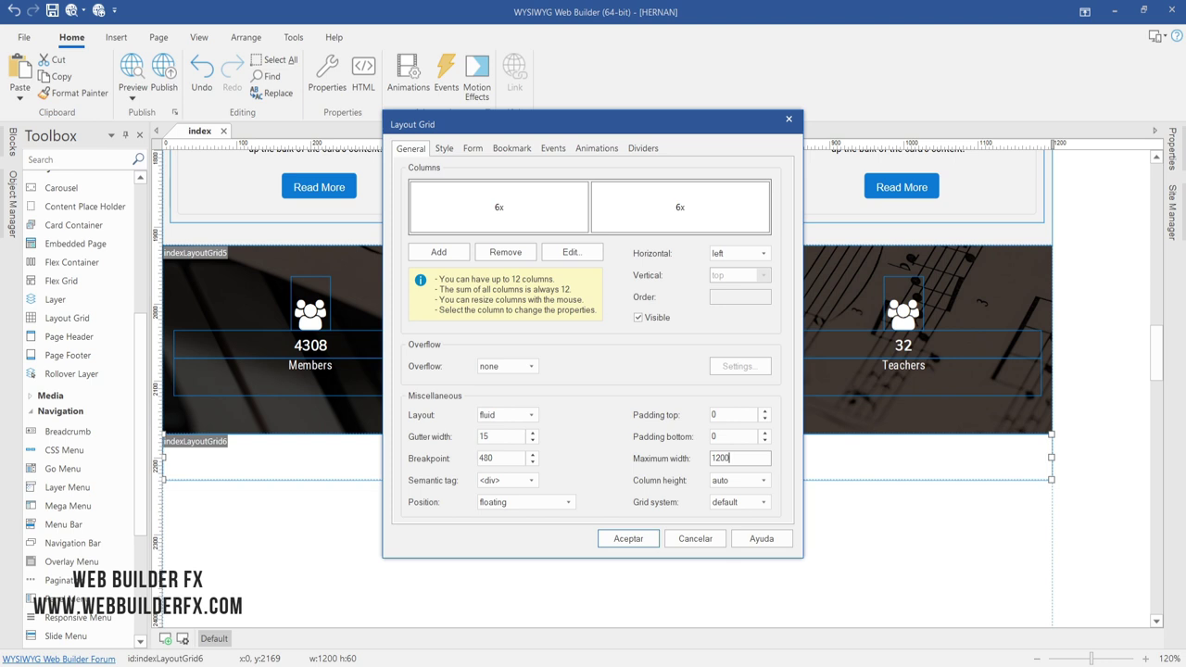
{"action": "left_click", "coordinate": [762, 502]}
{"action": "left_click", "coordinate": [744, 525]}
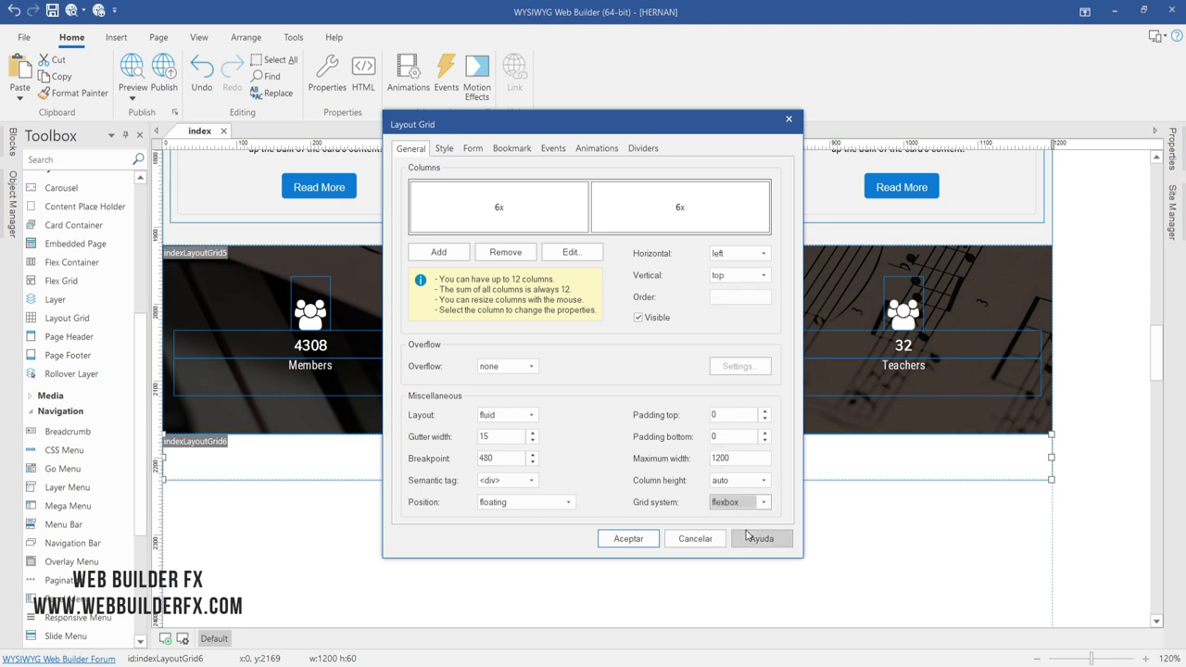
- Set the new layout grid's top padding to 80 and its bottom padding to 40
{"action": "double_click", "coordinate": [712, 416]}
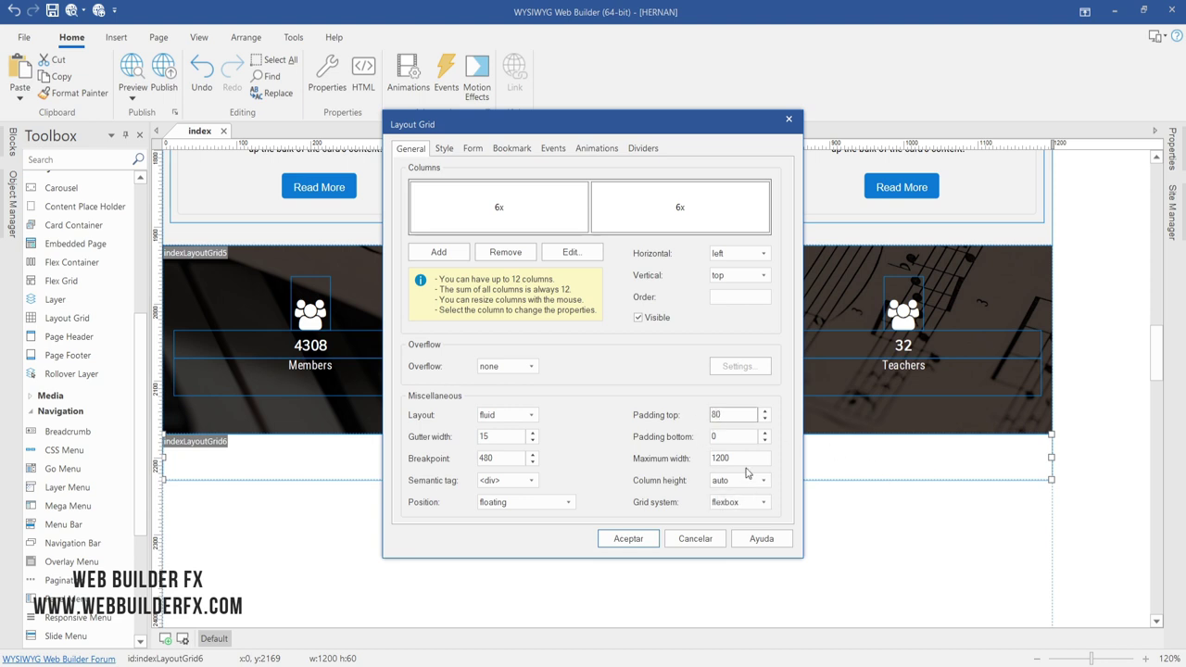
{"action": "double_click", "coordinate": [724, 440]}
{"action": "left_click", "coordinate": [633, 540]}
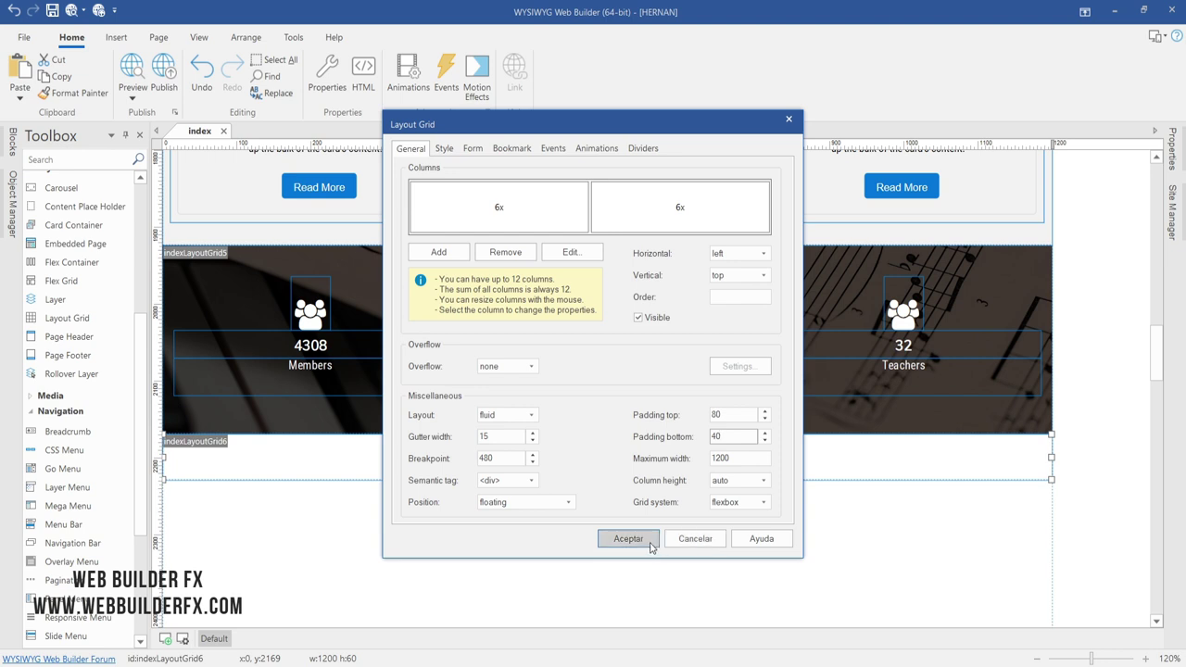
- Set the new layout grid's vertical alignment to middle and its horizontal alignment to left
{"action": "left_click", "coordinate": [718, 253]}
{"action": "left_click", "coordinate": [721, 278]}
{"action": "left_click", "coordinate": [721, 276]}
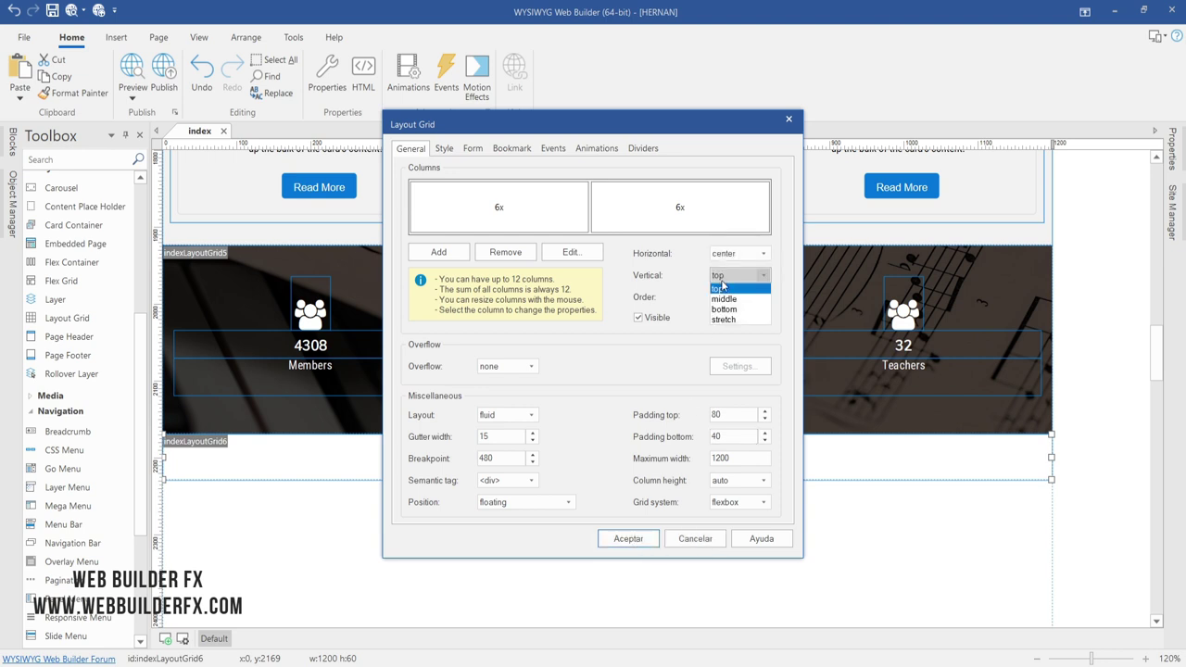
{"action": "left_click", "coordinate": [720, 282]}
{"action": "left_click", "coordinate": [716, 282]}
{"action": "left_click", "coordinate": [718, 288]}
{"action": "left_click", "coordinate": [719, 256]}
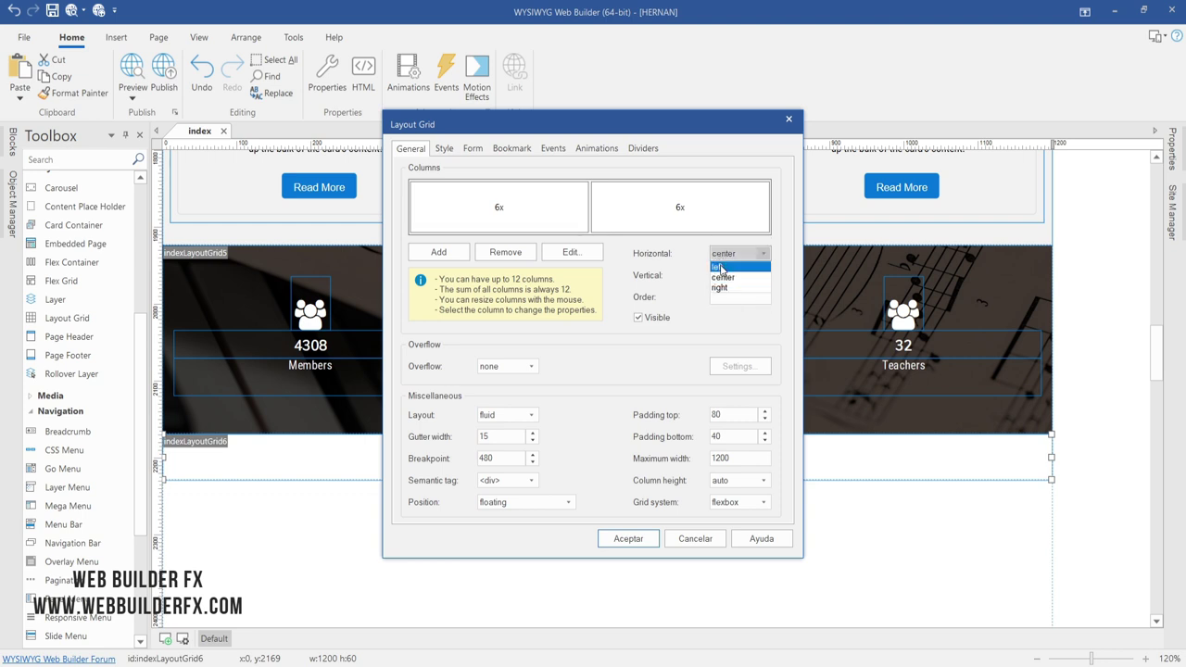
{"action": "left_click", "coordinate": [721, 266]}
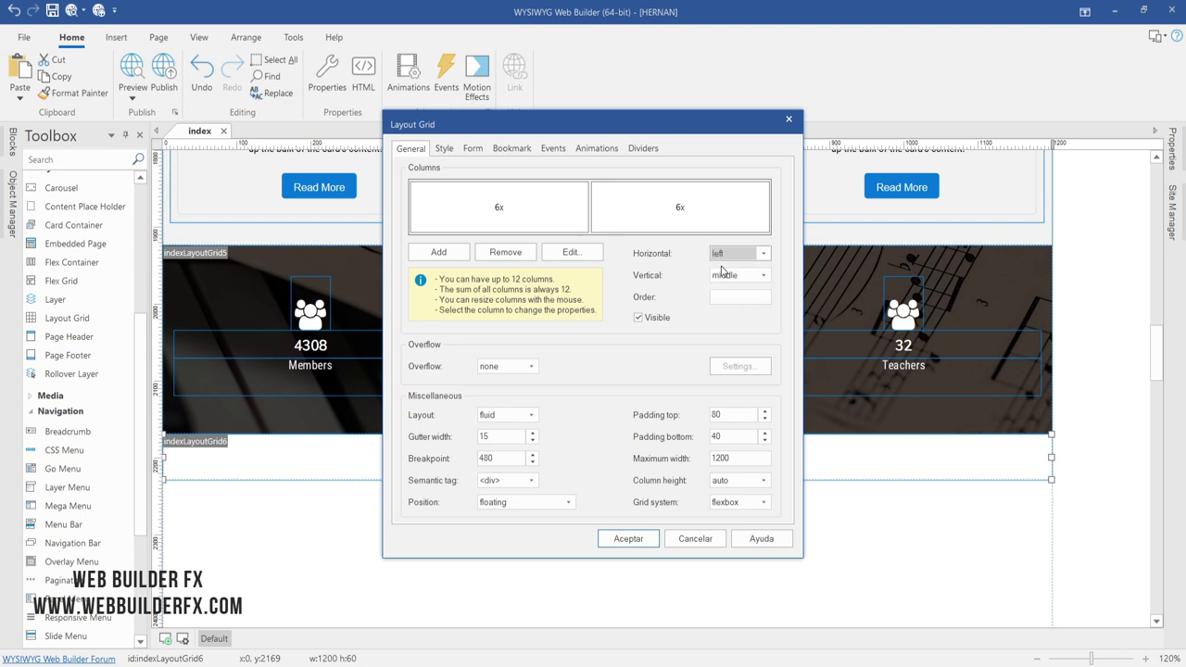
- Align the new layout grid's first column horizontally left and its second column to center, and apply the grid settings
{"action": "left_click", "coordinate": [519, 191]}
{"action": "left_click", "coordinate": [741, 255]}
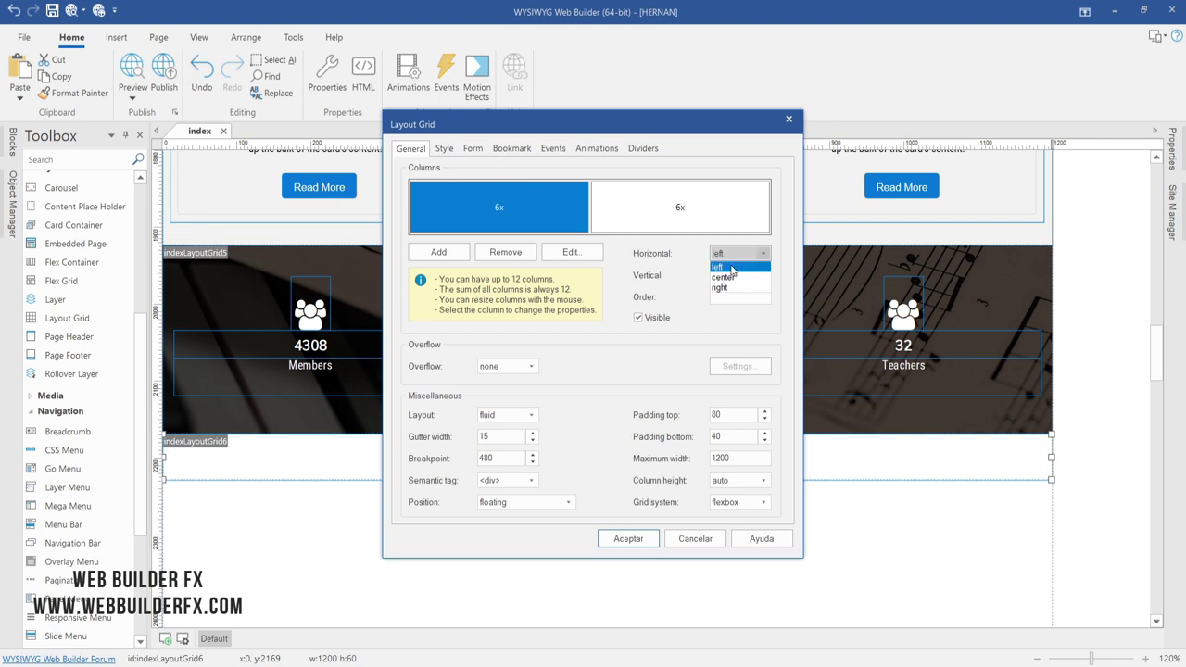
{"action": "left_click", "coordinate": [727, 248]}
{"action": "left_click", "coordinate": [720, 220]}
{"action": "left_click", "coordinate": [737, 254]}
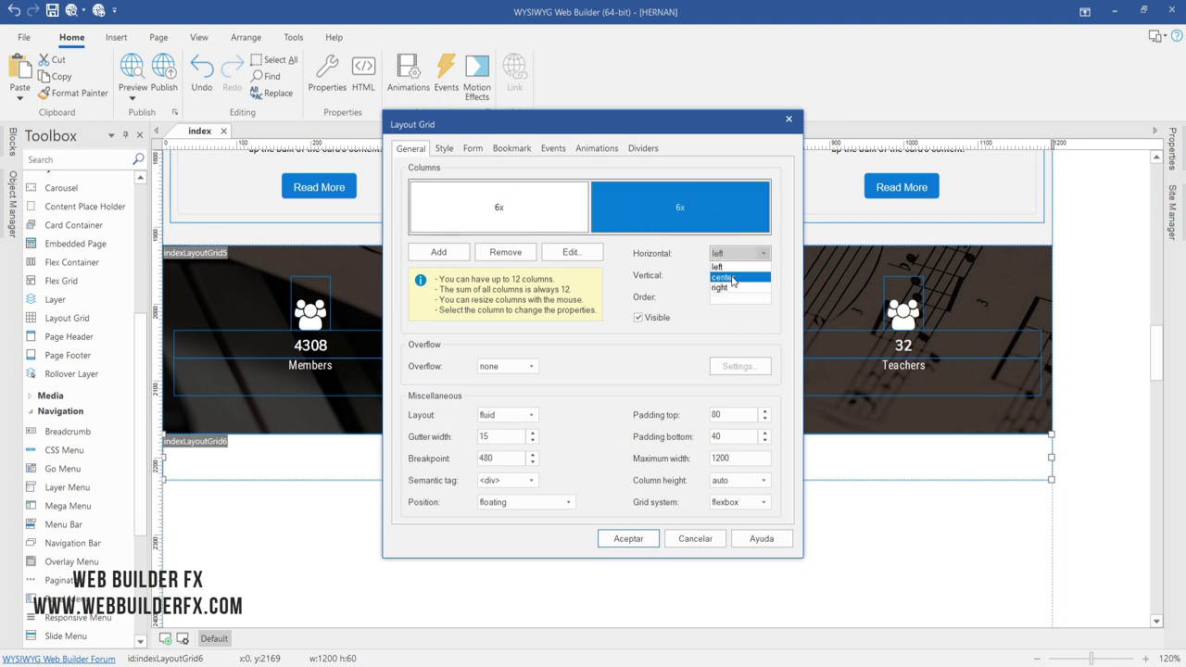
{"action": "left_click", "coordinate": [732, 276]}
{"action": "left_click", "coordinate": [524, 219]}
{"action": "left_click", "coordinate": [641, 215]}
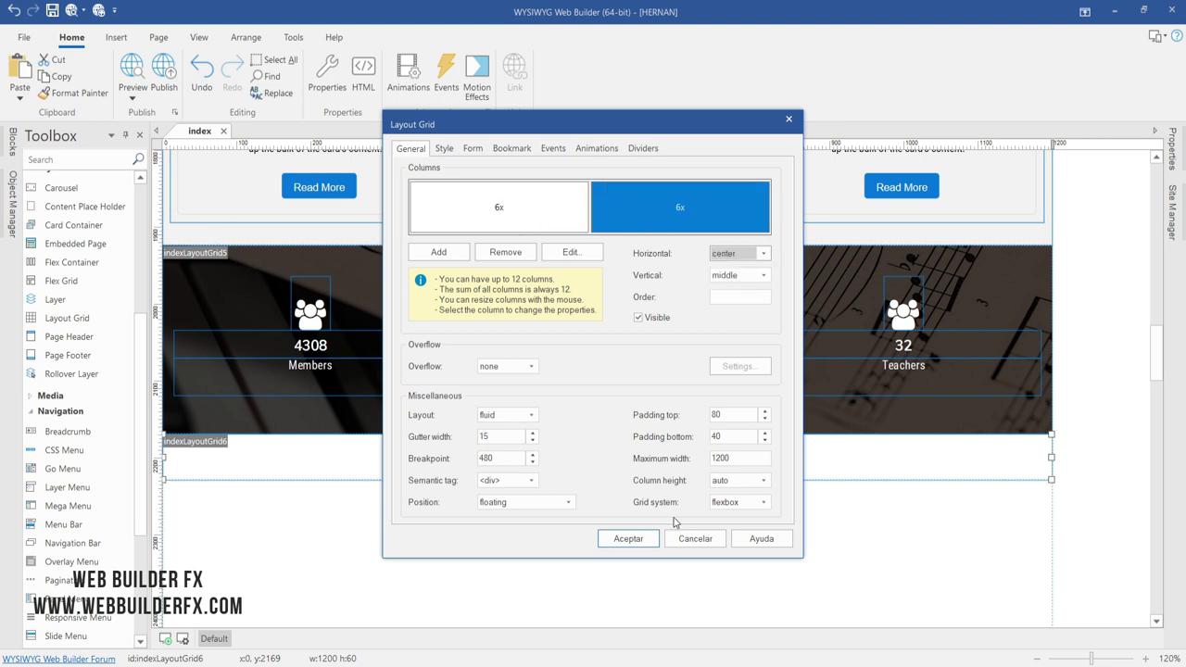
{"action": "left_click", "coordinate": [640, 539]}
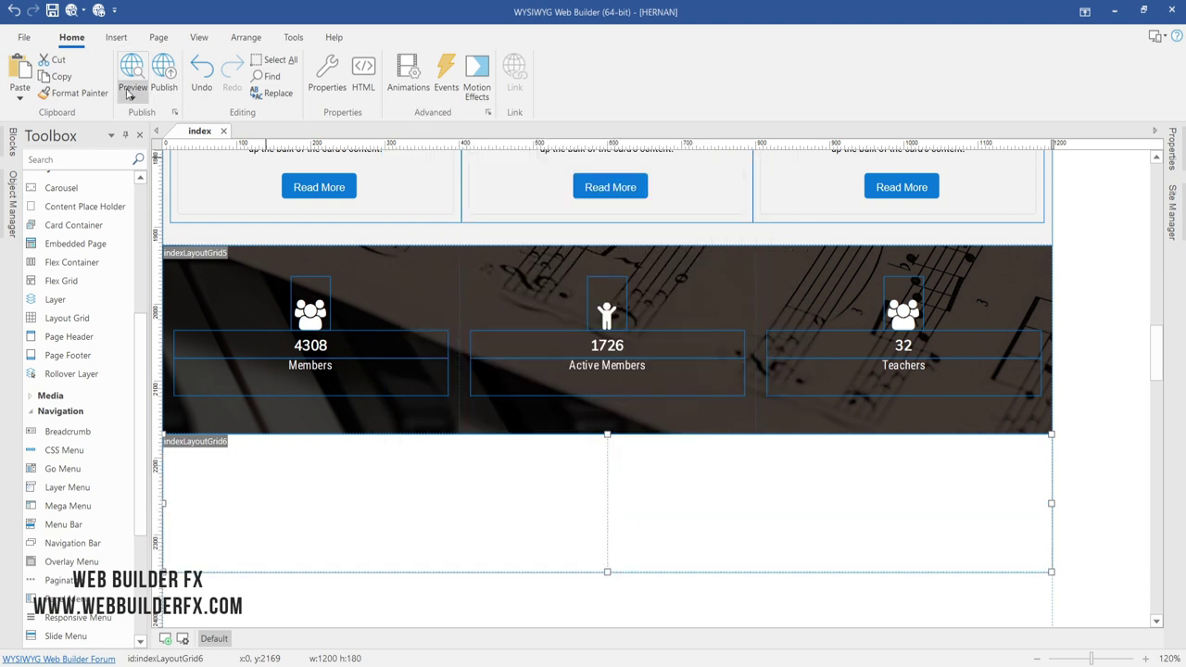
- Add a text box about 322 px wide in the empty area below the two-column grid, reading "Why choose us.."
{"action": "left_click", "coordinate": [115, 37]}
{"action": "left_click", "coordinate": [189, 72]}
{"action": "scroll", "coordinate": [418, 299], "scroll_direction": "down", "scroll_amount": 4}
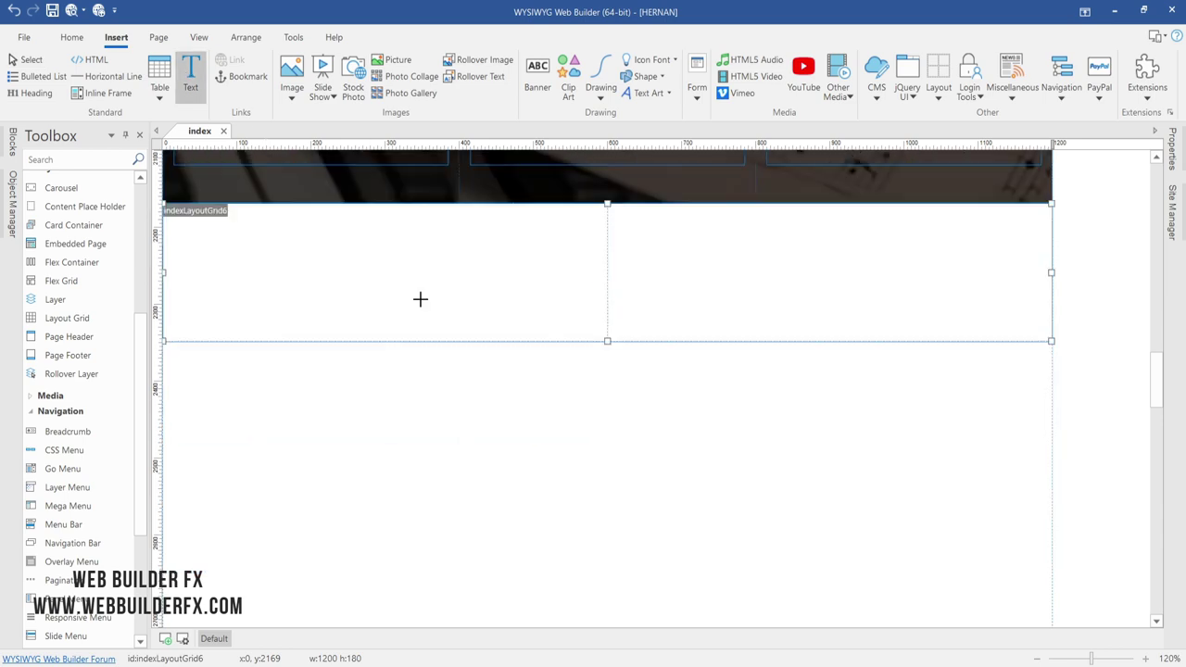
{"action": "left_click_drag", "start_coordinate": [389, 312], "coordinate": [582, 320]}
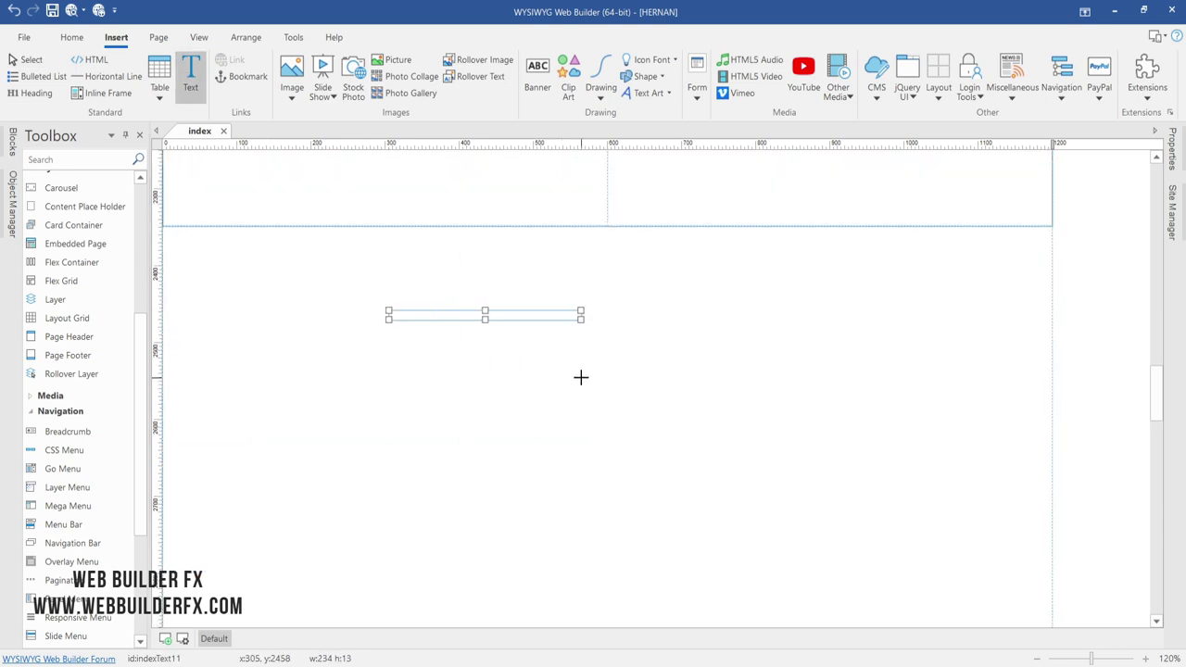
{"action": "double_click", "coordinate": [552, 317]}
{"action": "type", "text": "Why choose us"}
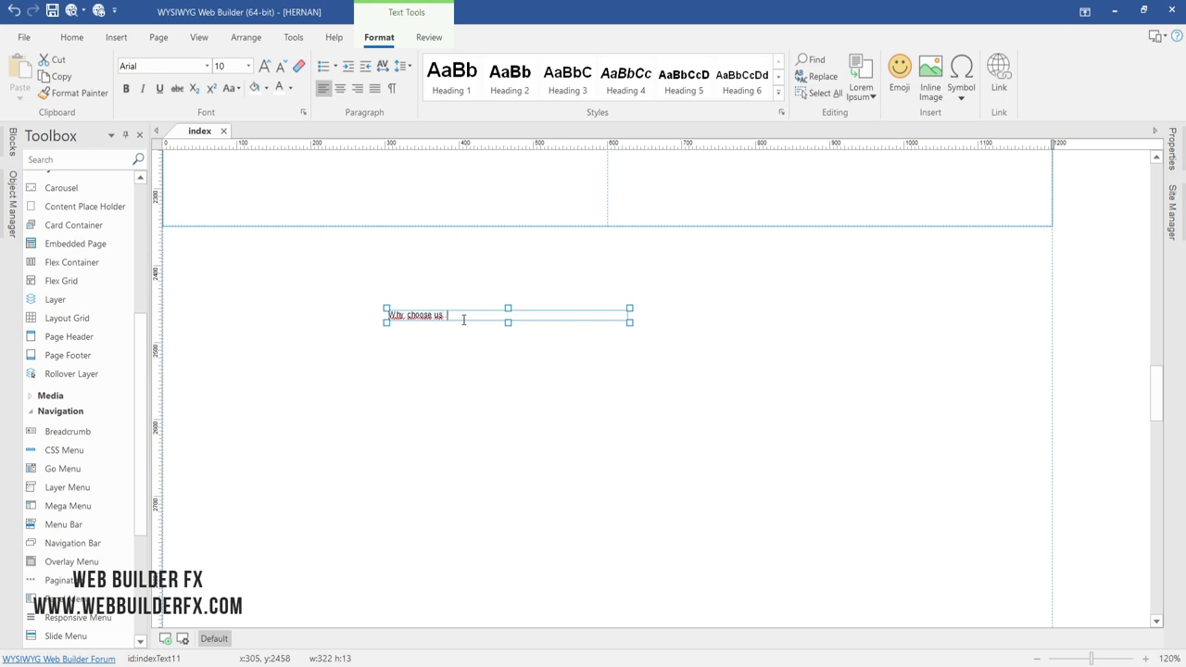
- Capitalize each word of the "Why choose us.." text and format it in Nunito Bold at size 18
{"action": "left_click_drag", "start_coordinate": [463, 319], "coordinate": [343, 294]}
{"action": "left_click", "coordinate": [231, 88]}
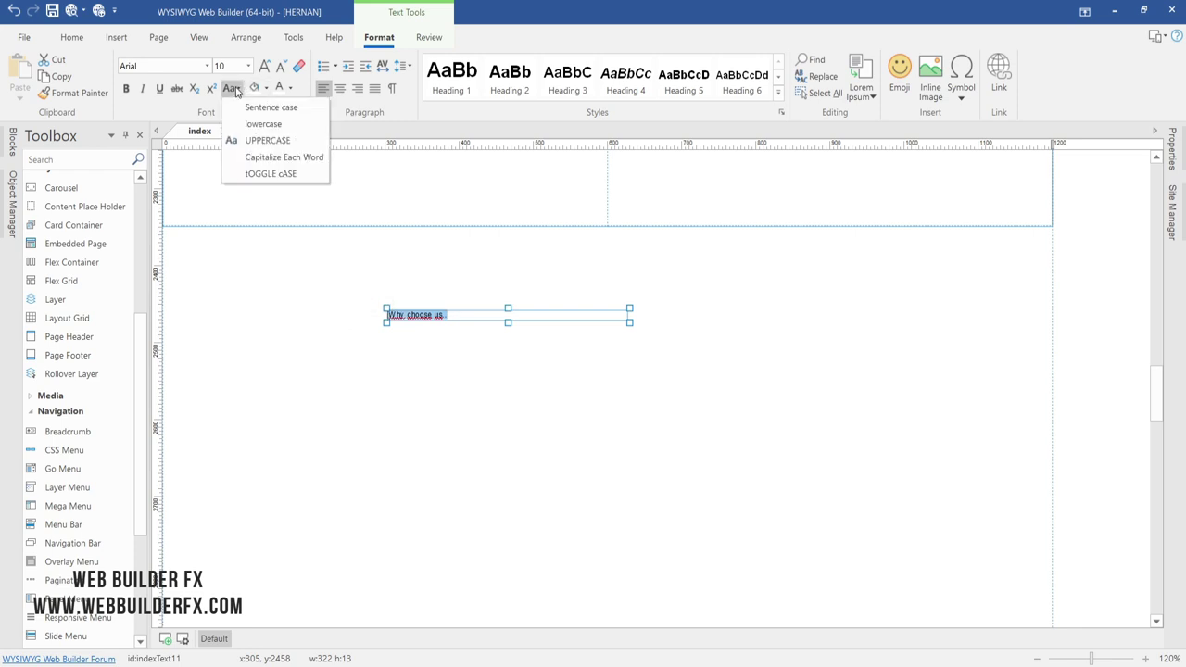
{"action": "left_click", "coordinate": [277, 157]}
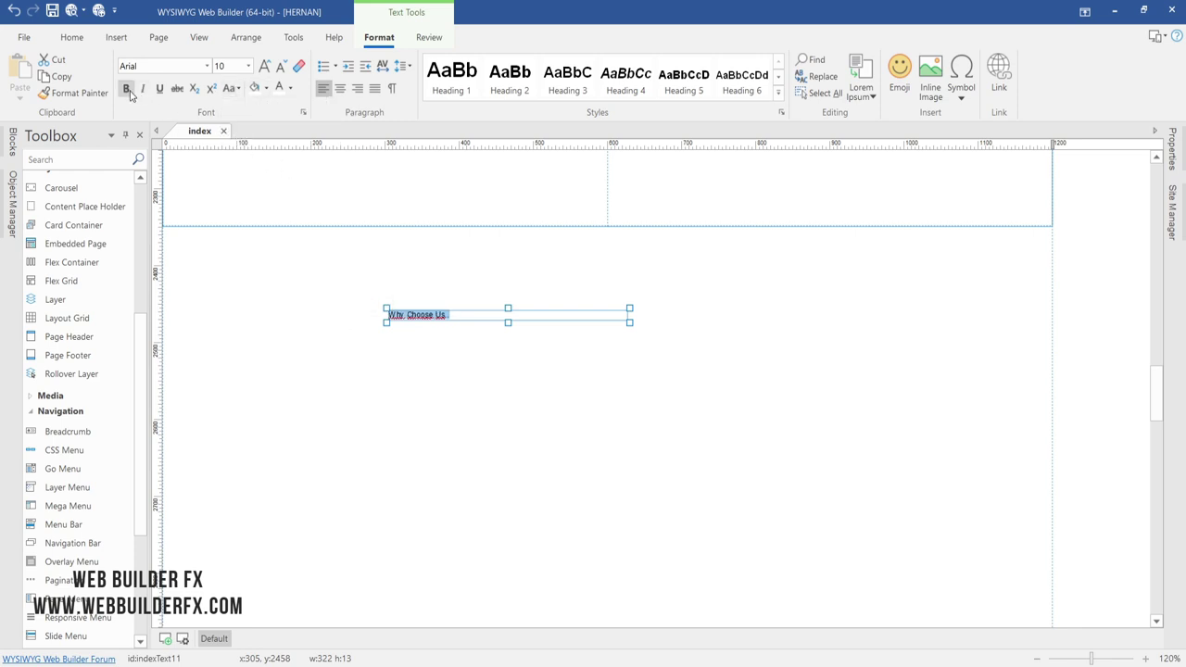
{"action": "left_click", "coordinate": [207, 66]}
{"action": "scroll", "coordinate": [219, 178], "scroll_direction": "up", "scroll_amount": 4}
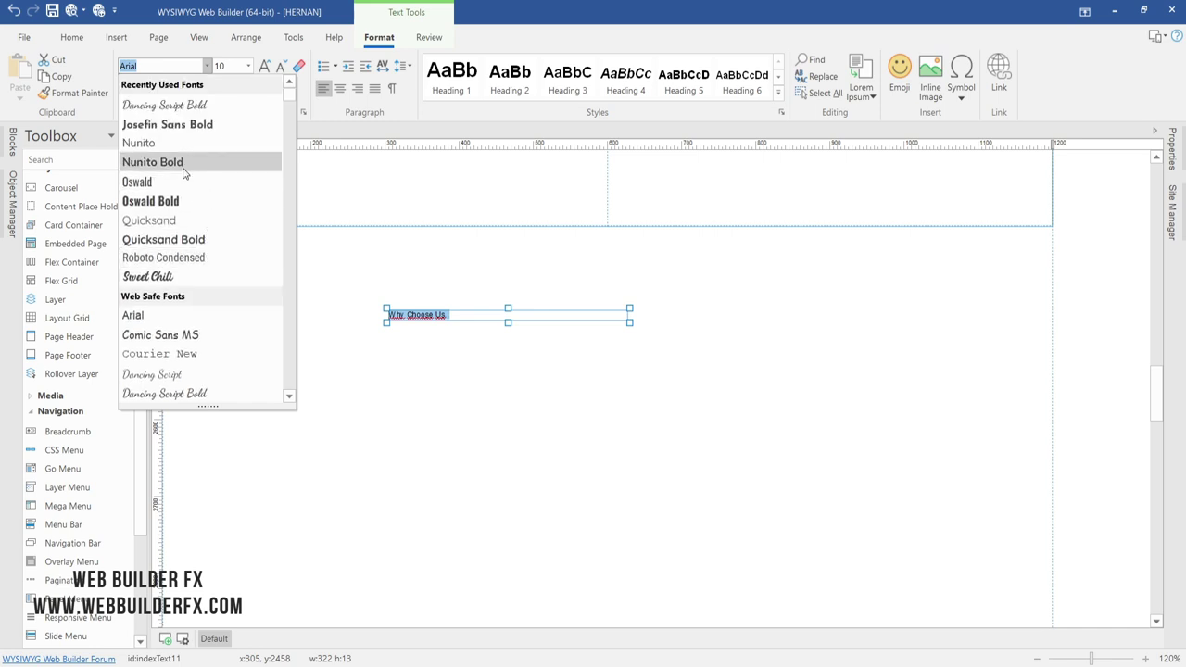
{"action": "left_click", "coordinate": [188, 164]}
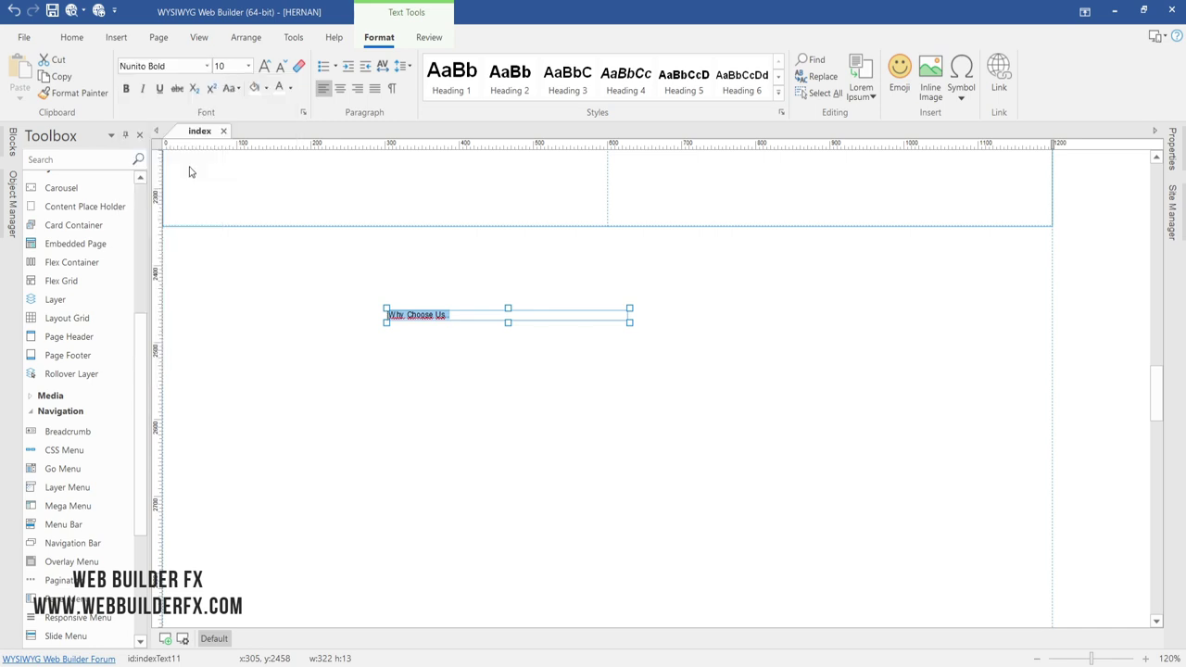
{"action": "left_click", "coordinate": [246, 65]}
{"action": "scroll", "coordinate": [231, 141], "scroll_direction": "down", "scroll_amount": 3}
{"action": "left_click", "coordinate": [231, 122]}
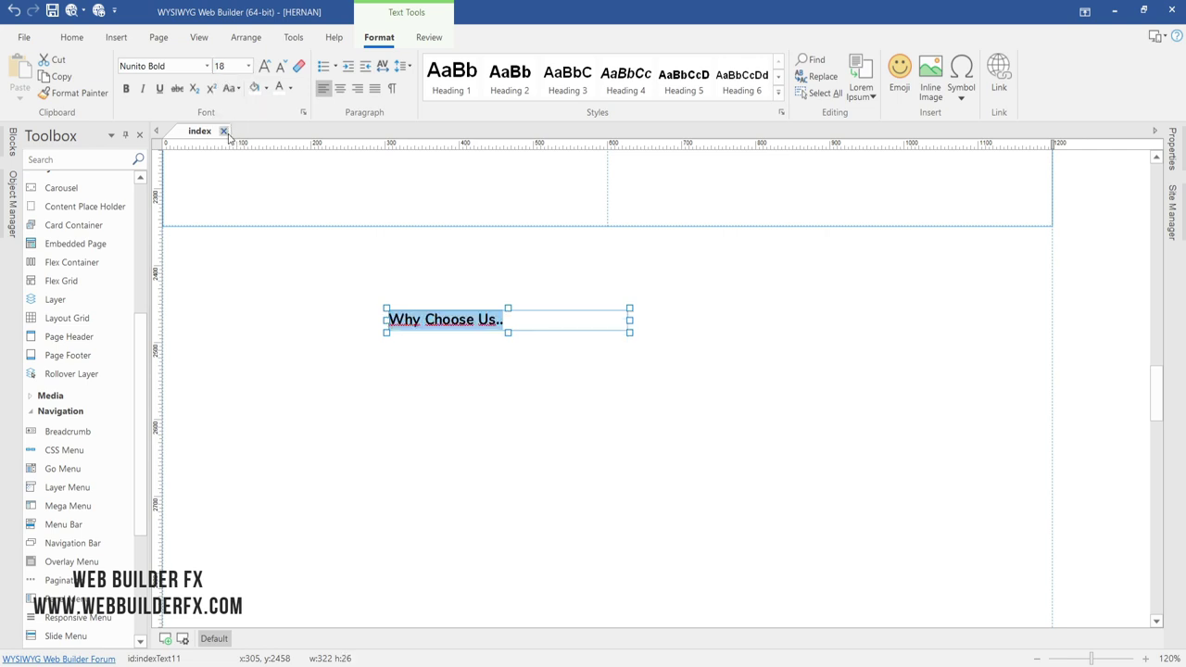
- Move the "Why Choose Us.." heading into the first column of the two-column layout grid
{"action": "left_click", "coordinate": [427, 351]}
{"action": "left_click_drag", "start_coordinate": [431, 322], "coordinate": [351, 278]}
{"action": "scroll", "coordinate": [350, 278], "scroll_direction": "up", "scroll_amount": 2}
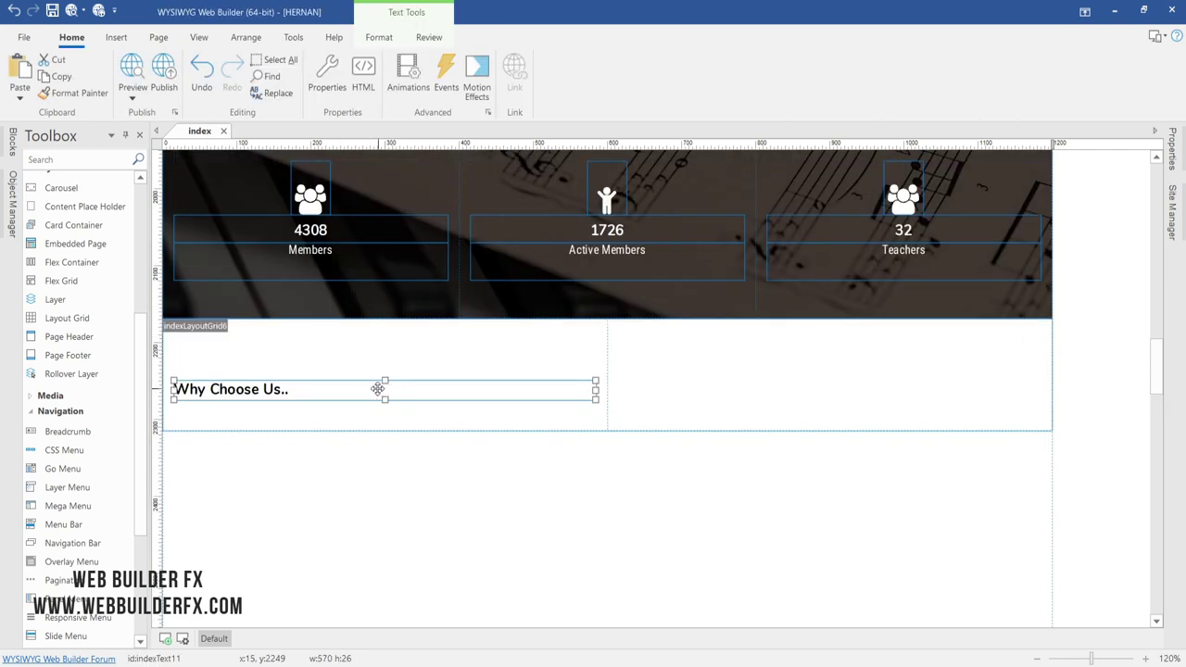
- Copy the short blue line beneath the "What We Offer" heading
{"action": "scroll", "coordinate": [516, 357], "scroll_direction": "up", "scroll_amount": 4}
{"action": "scroll", "coordinate": [517, 355], "scroll_direction": "up", "scroll_amount": 9}
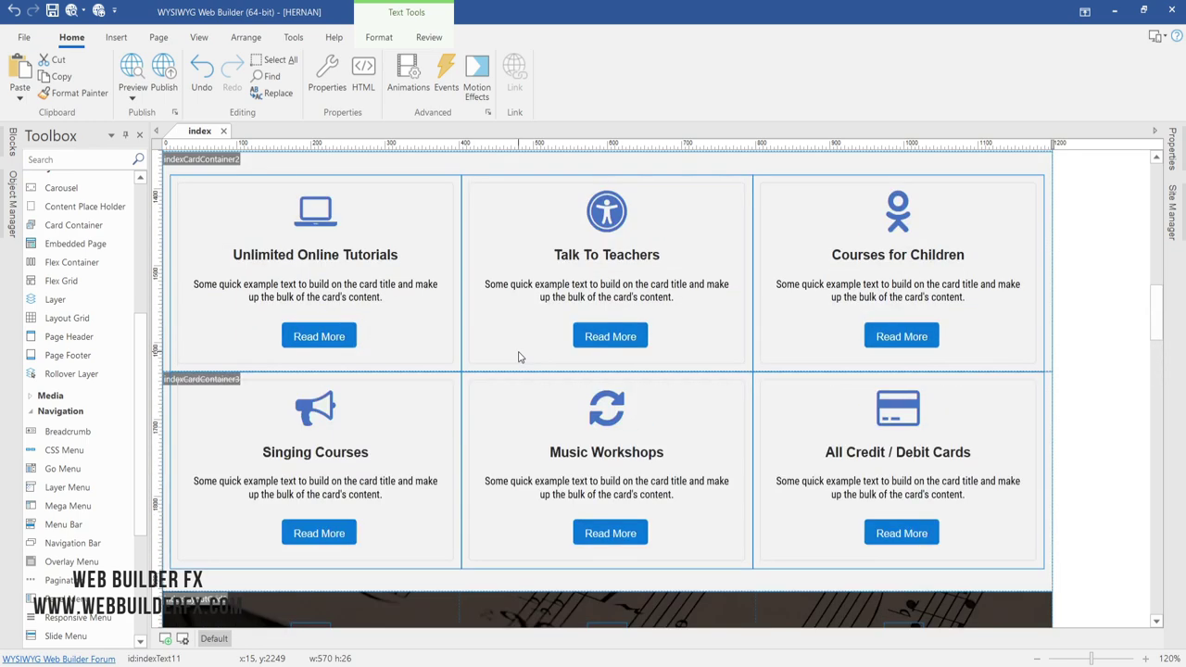
{"action": "left_click", "coordinate": [599, 465]}
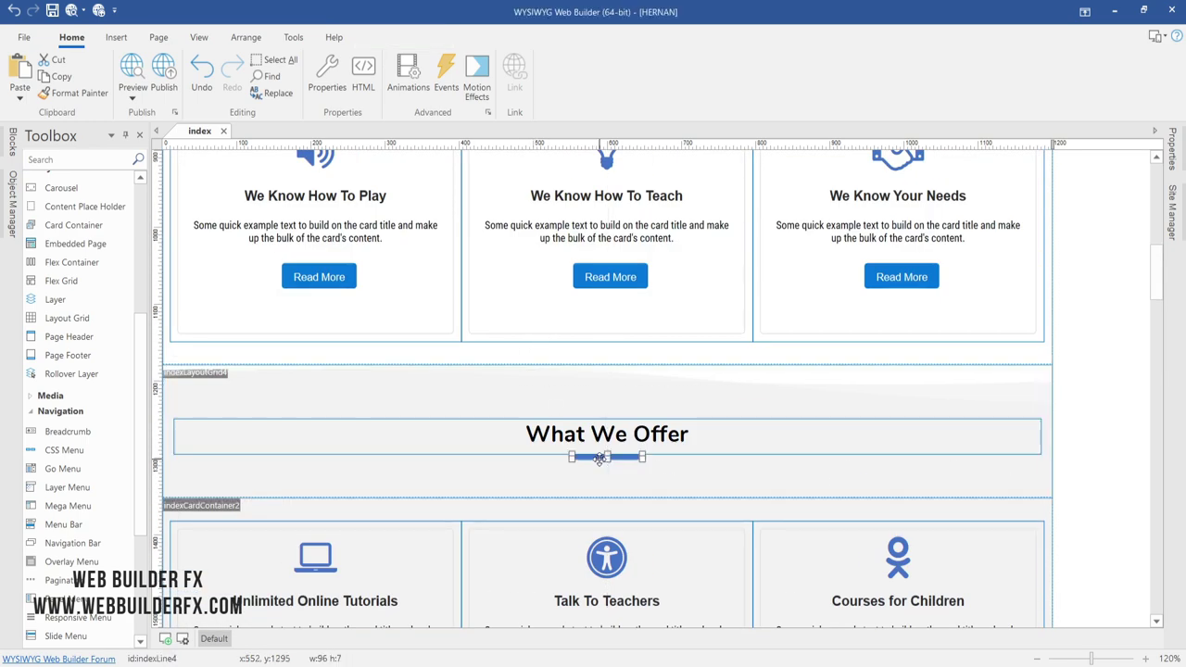
{"action": "right_click", "coordinate": [600, 465]}
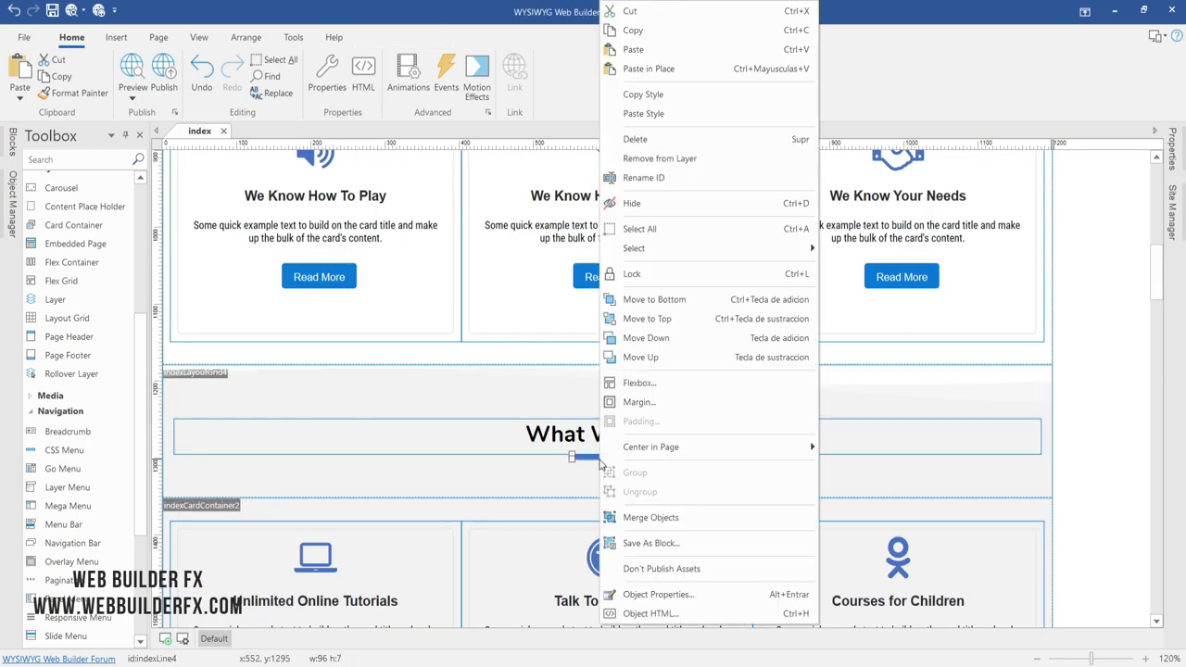
{"action": "left_click", "coordinate": [663, 34]}
- Paste the copied blue line and place it directly under the "Why Choose Us.." heading in the grid's first column
{"action": "scroll", "coordinate": [453, 371], "scroll_direction": "down", "scroll_amount": 20}
{"action": "left_click", "coordinate": [288, 427]}
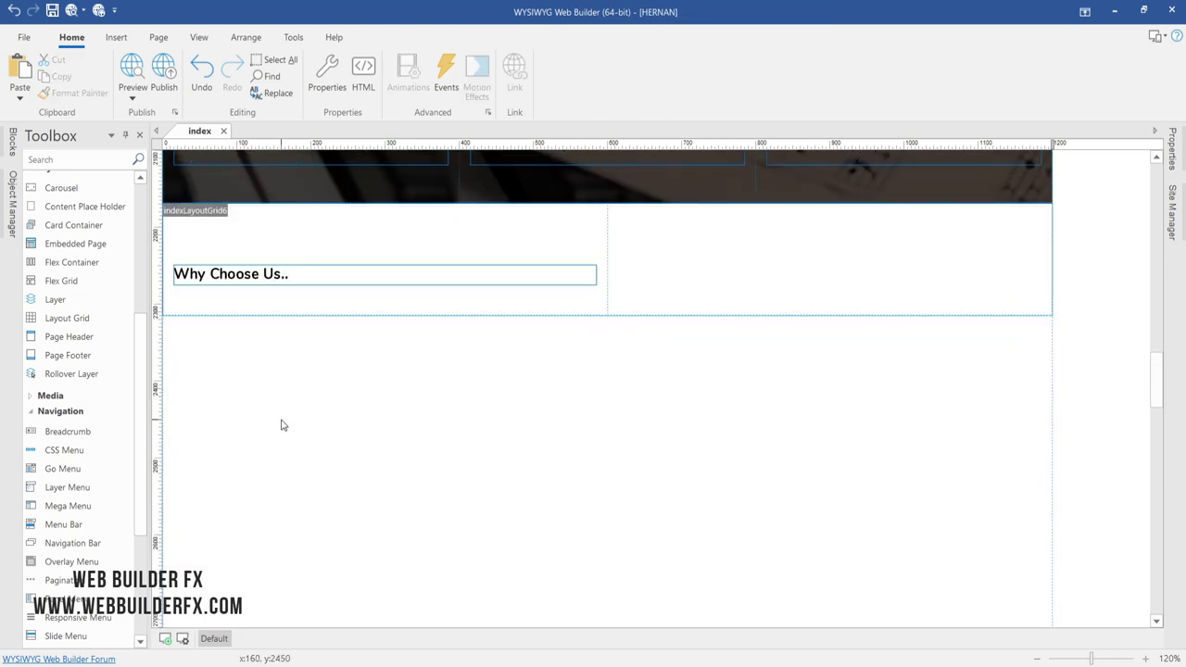
{"action": "right_click", "coordinate": [284, 425]}
{"action": "left_click", "coordinate": [335, 140]}
{"action": "key", "text": "ctrl+z"}
{"action": "key", "text": "ctrl+y"}
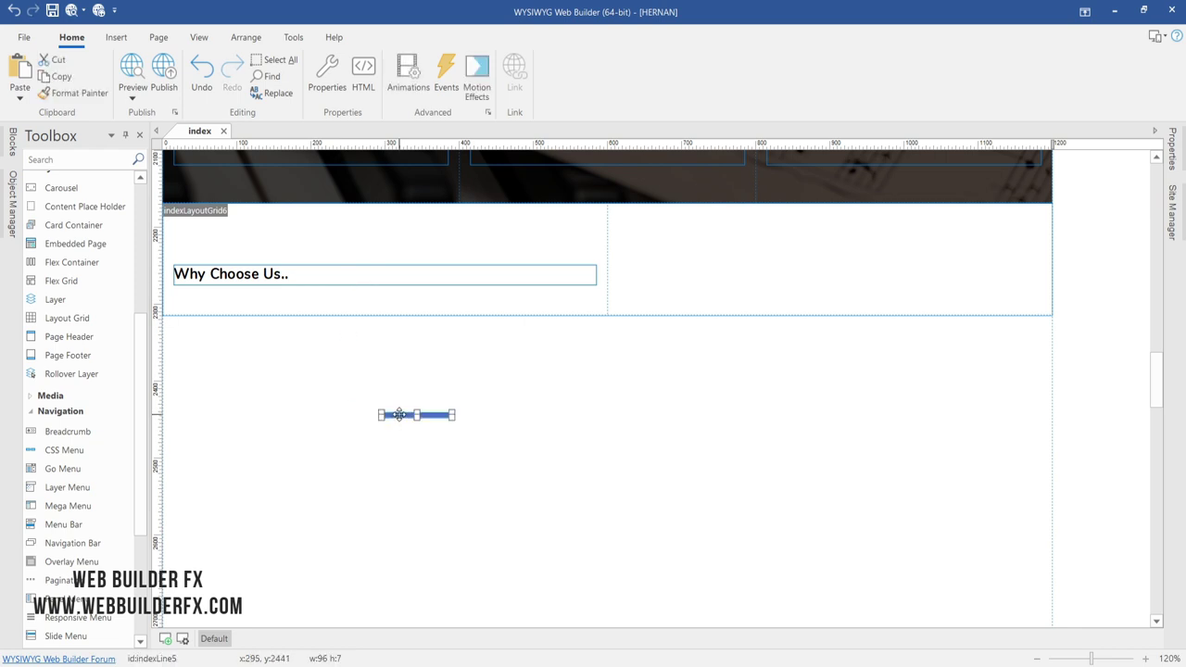
{"action": "left_click_drag", "start_coordinate": [392, 417], "coordinate": [328, 287]}
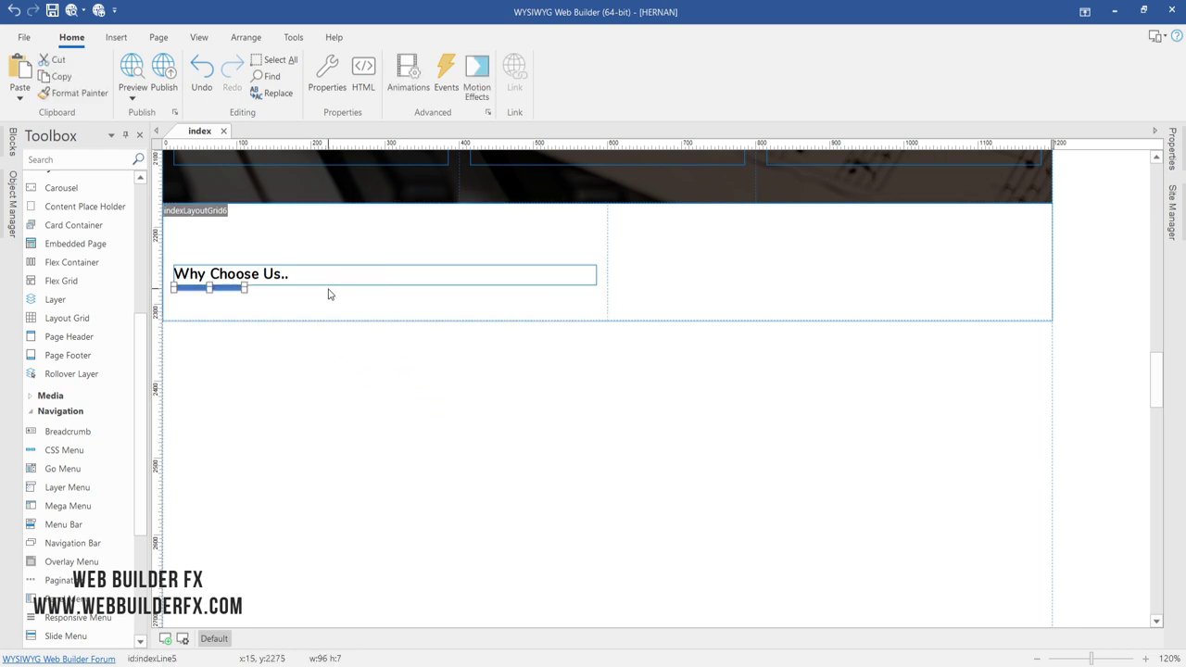
{"action": "left_click", "coordinate": [330, 296]}
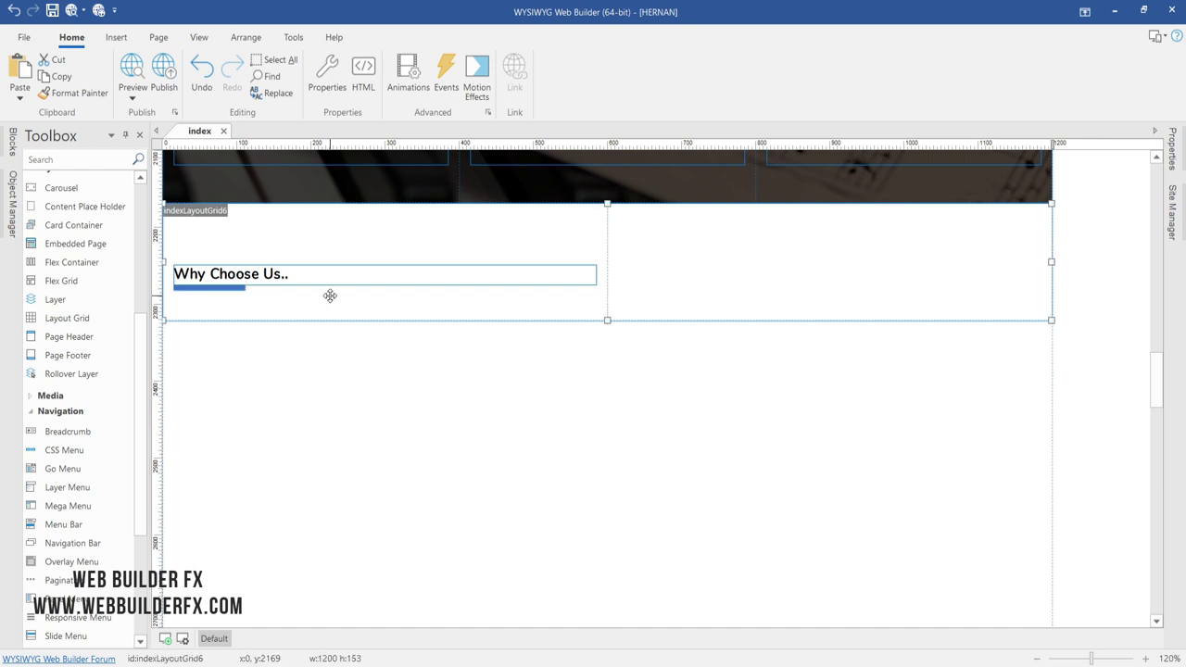
- Add a text box below the grid and move it under the blue line in the first column
{"action": "left_click", "coordinate": [116, 37]}
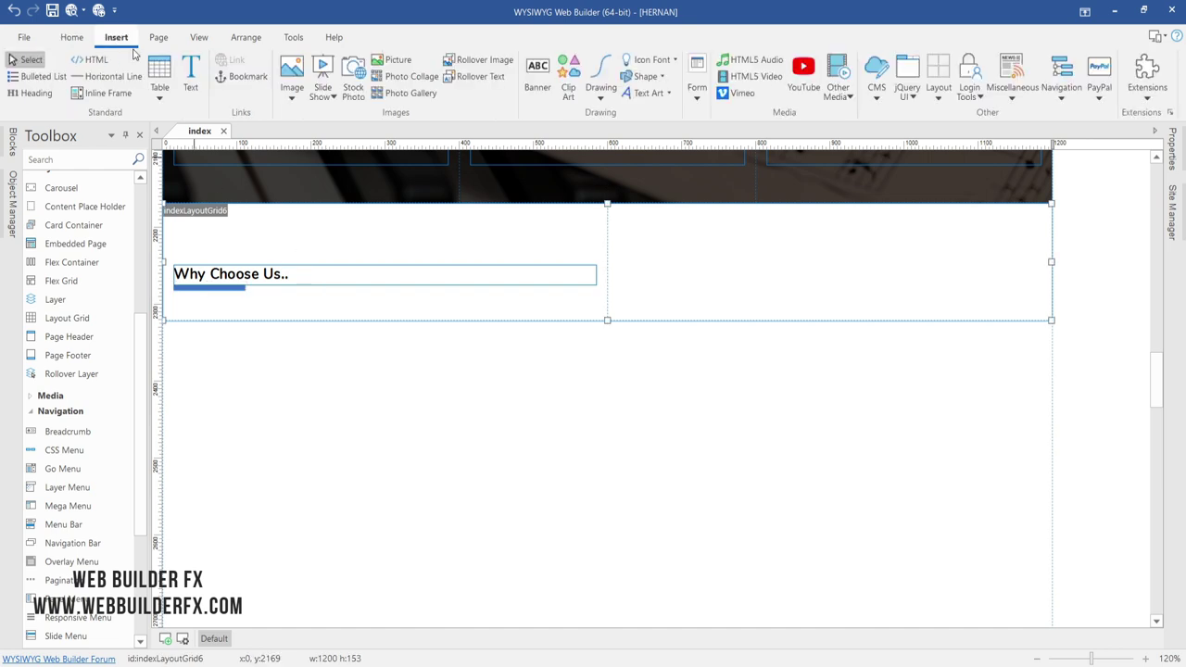
{"action": "left_click", "coordinate": [190, 76]}
{"action": "left_click", "coordinate": [321, 371]}
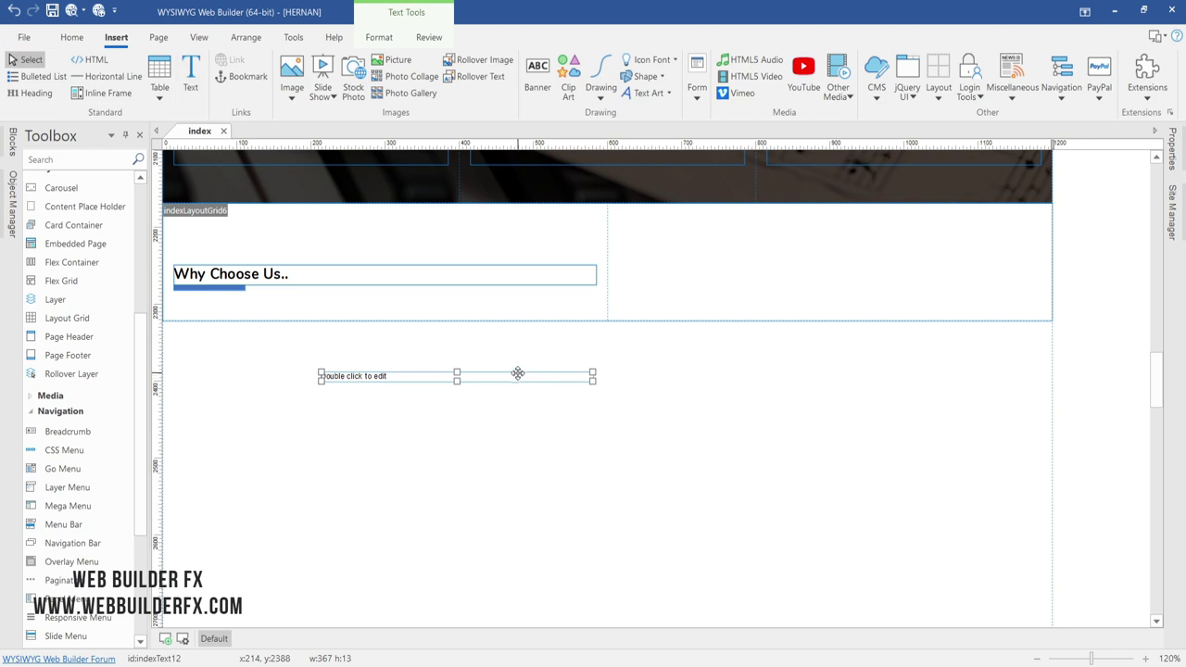
{"action": "left_click_drag", "start_coordinate": [518, 374], "coordinate": [402, 307]}
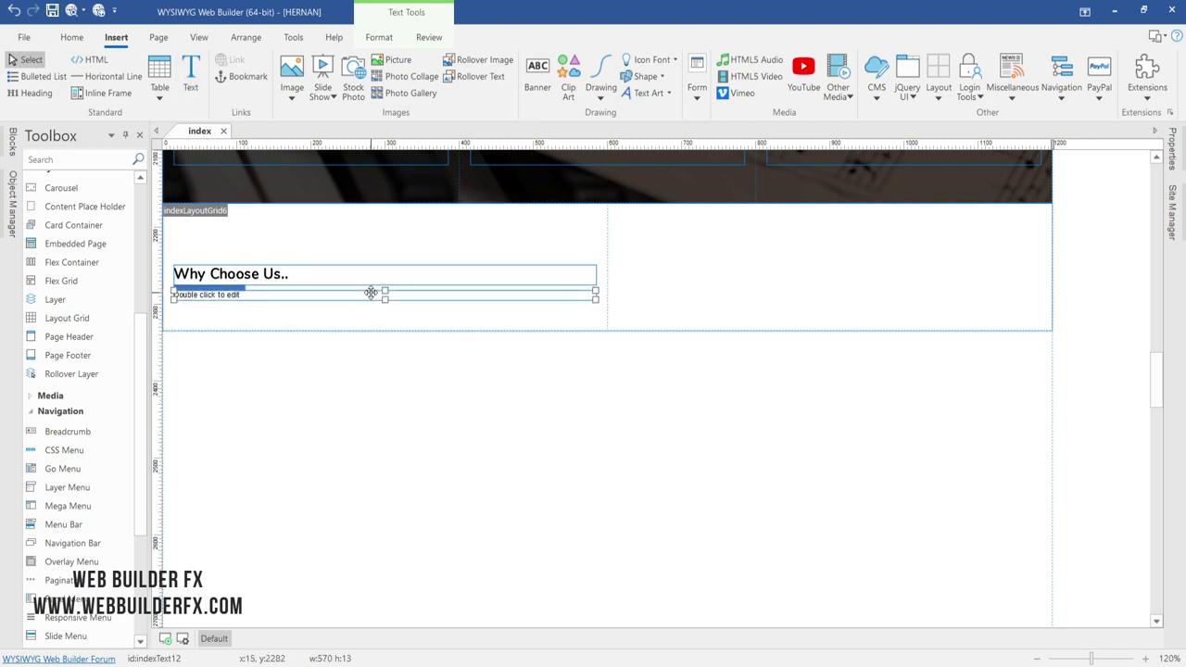
- Set the new text box's top and bottom margins to 40
{"action": "right_click", "coordinate": [370, 292]}
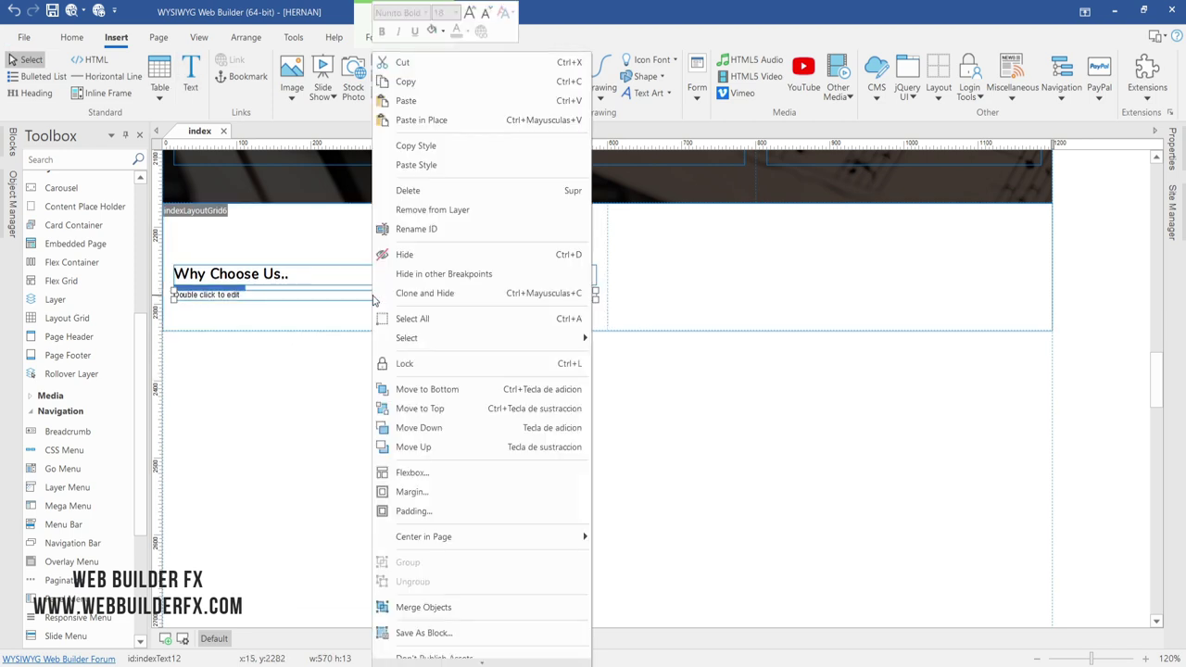
{"action": "left_click", "coordinate": [450, 498]}
{"action": "left_click", "coordinate": [490, 353]}
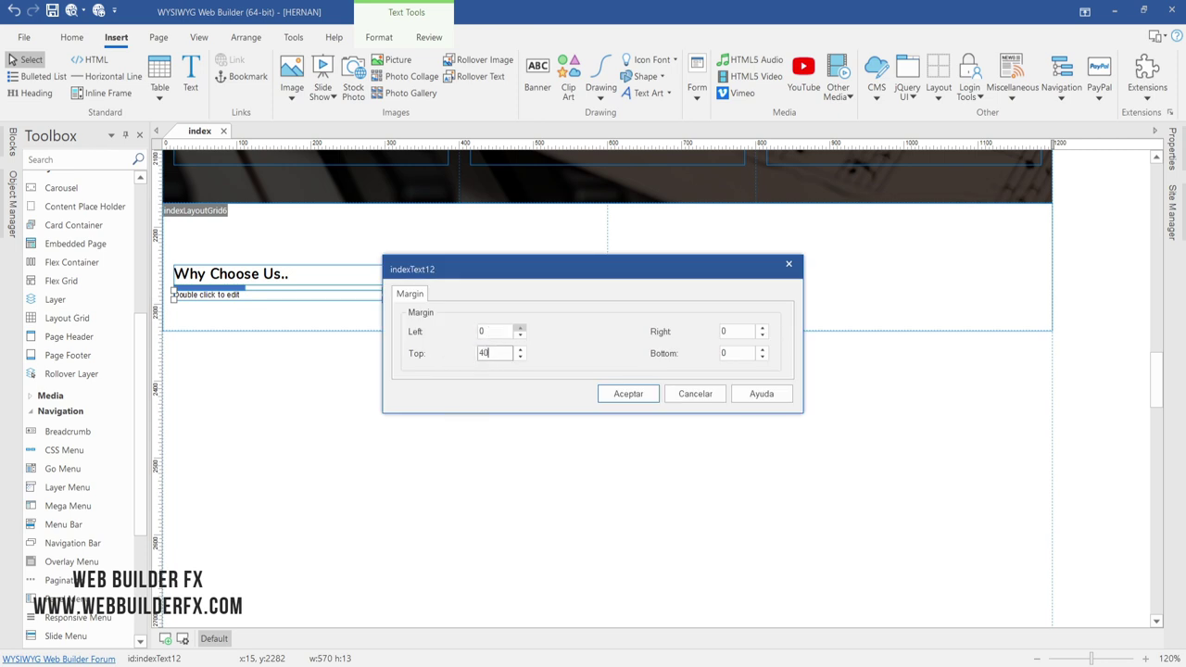
{"action": "left_click", "coordinate": [748, 354]}
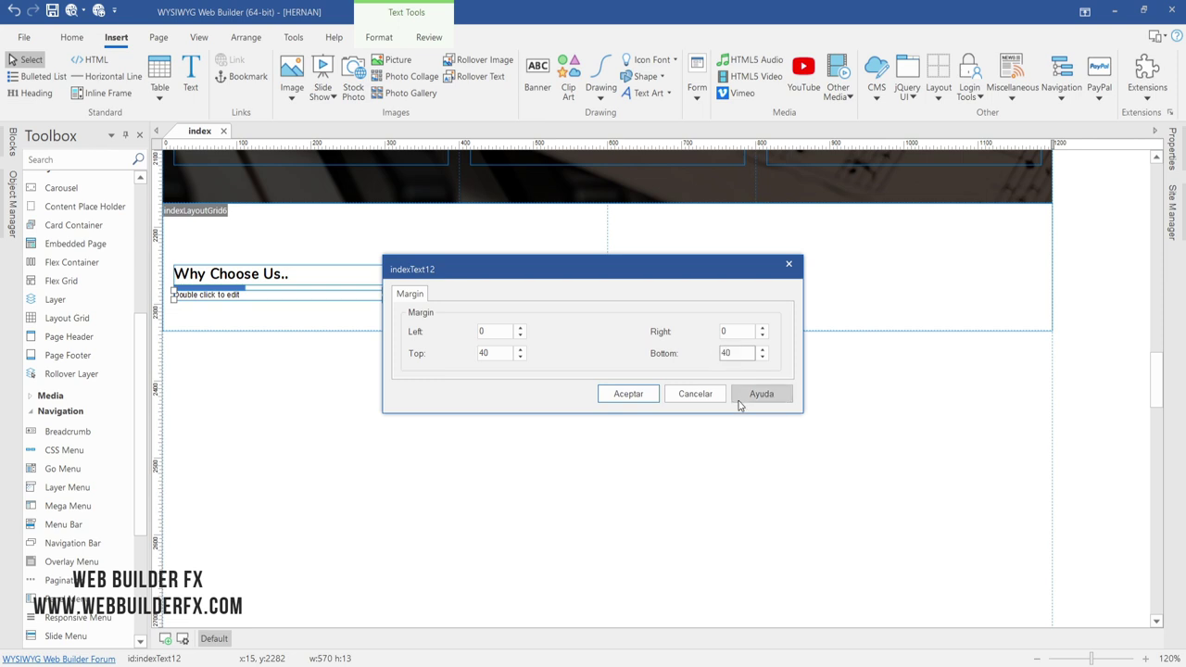
{"action": "left_click", "coordinate": [628, 394]}
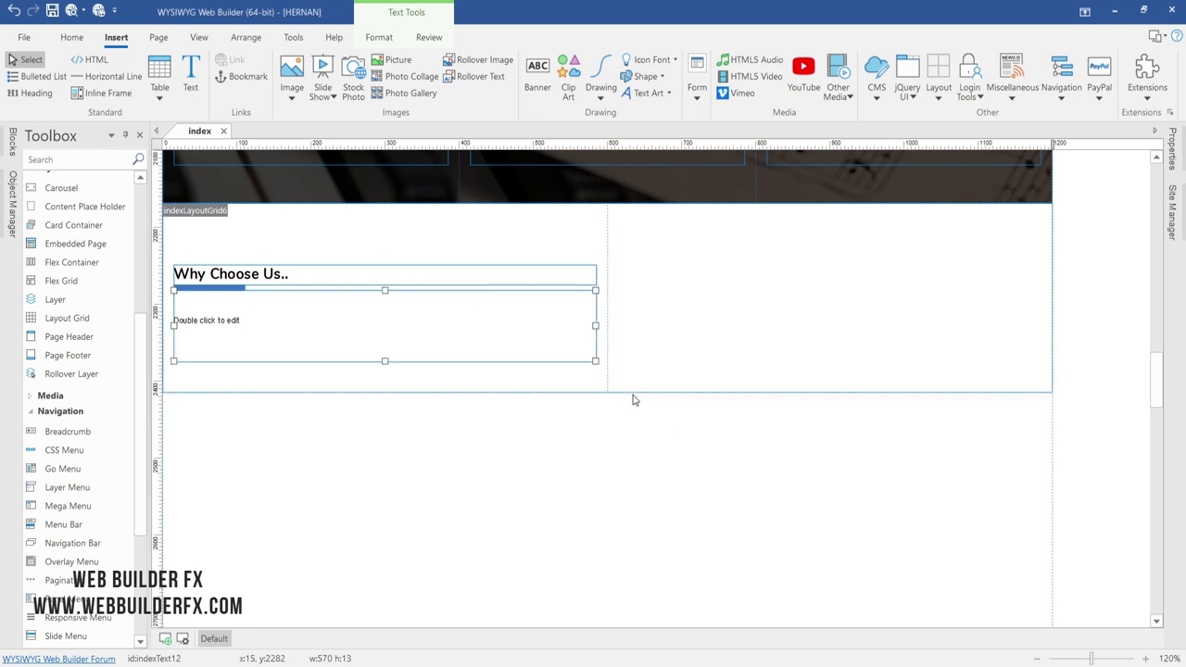
- Format the placeholder text under the blue line in Roboto Condensed at size 11
{"action": "double_click", "coordinate": [233, 323]}
{"action": "left_click_drag", "start_coordinate": [241, 324], "coordinate": [169, 315]}
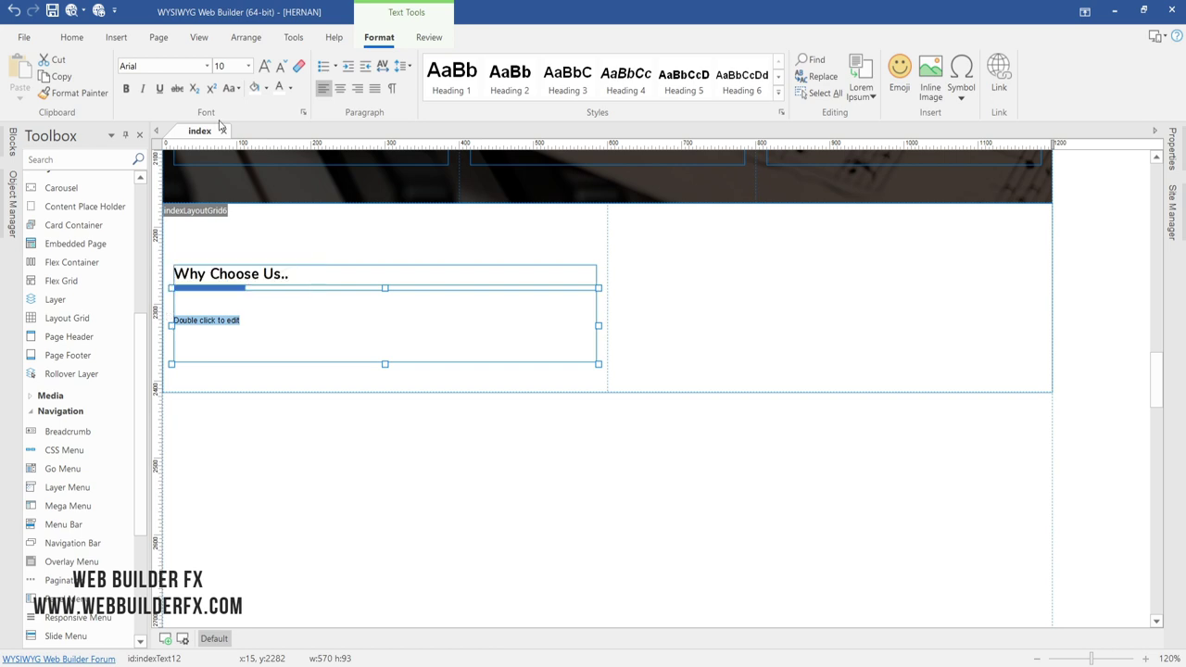
{"action": "left_click", "coordinate": [207, 66]}
{"action": "scroll", "coordinate": [219, 146], "scroll_direction": "up", "scroll_amount": 2}
{"action": "scroll", "coordinate": [218, 148], "scroll_direction": "up", "scroll_amount": 1}
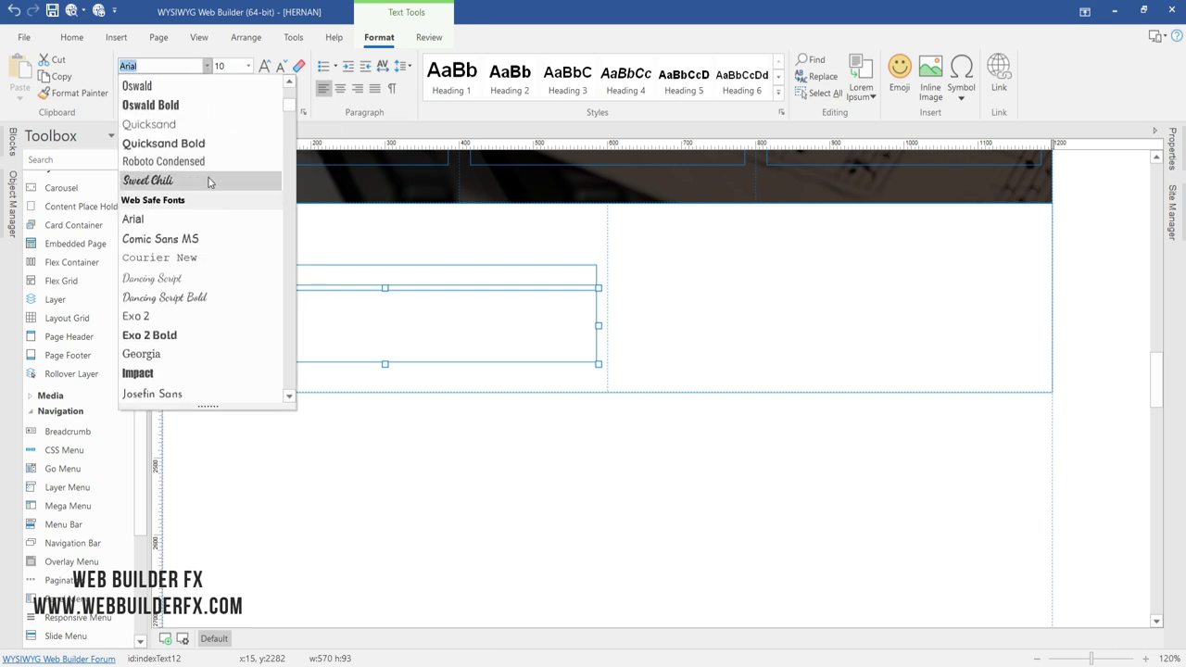
{"action": "left_click", "coordinate": [204, 162]}
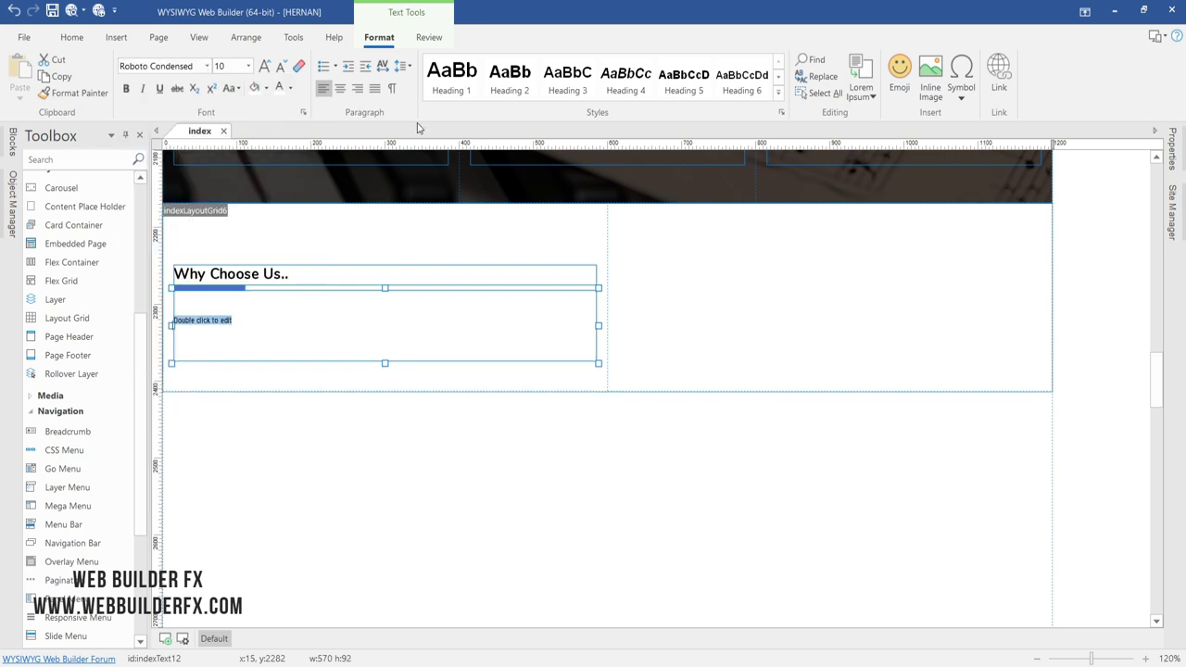
{"action": "left_click", "coordinate": [247, 66]}
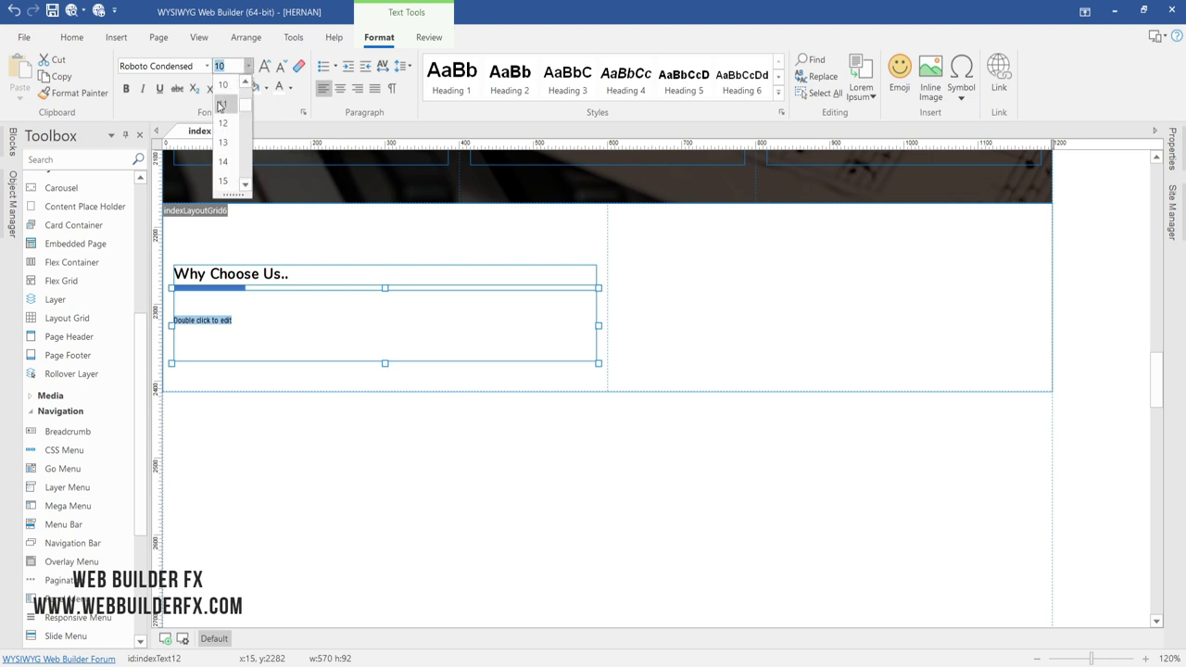
{"action": "left_click", "coordinate": [219, 108]}
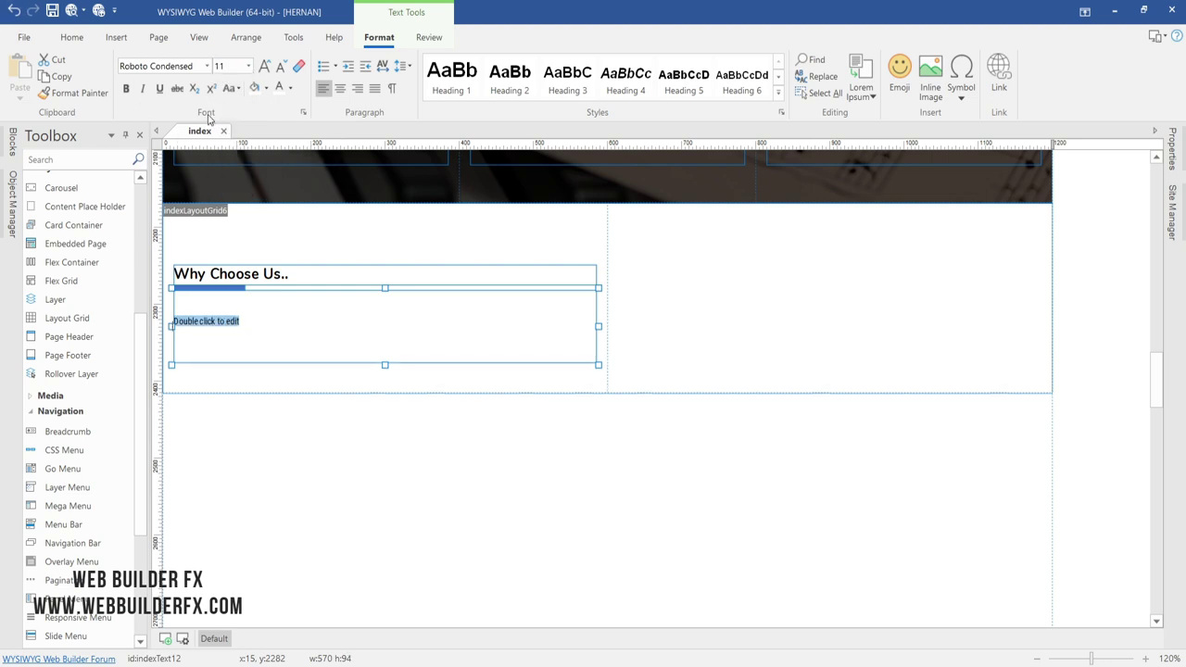
- Change the placeholder text's font to Nunito and reduce its size to 10
{"action": "left_click", "coordinate": [206, 66]}
{"action": "scroll", "coordinate": [189, 130], "scroll_direction": "up", "scroll_amount": 2}
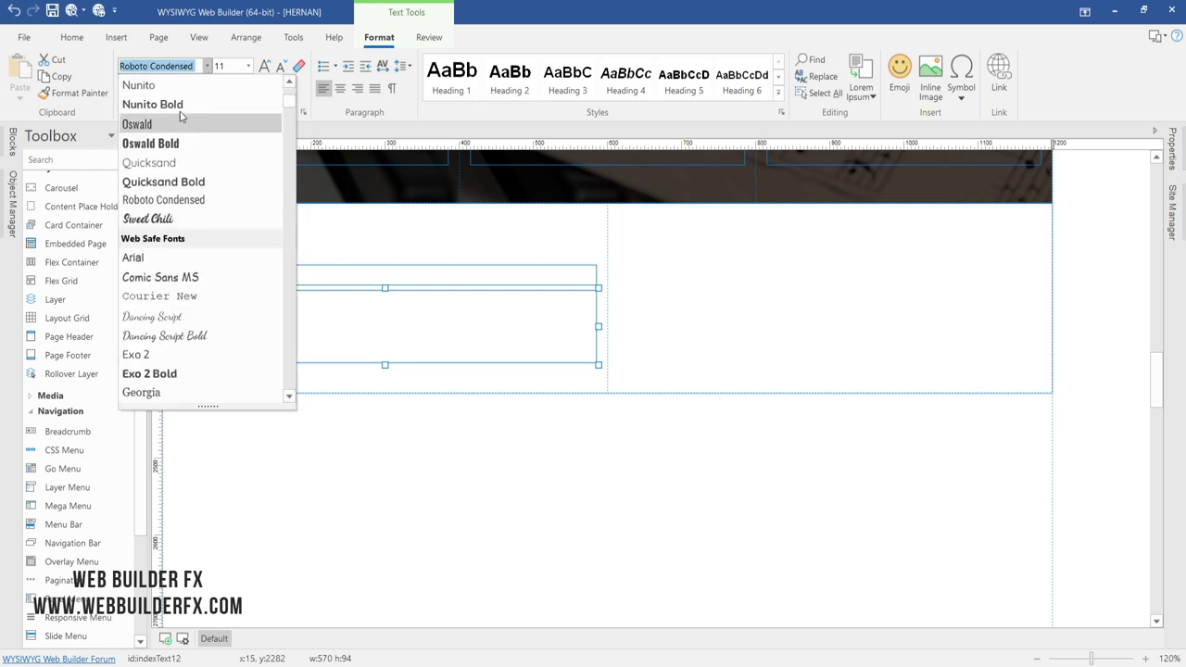
{"action": "left_click", "coordinate": [182, 86]}
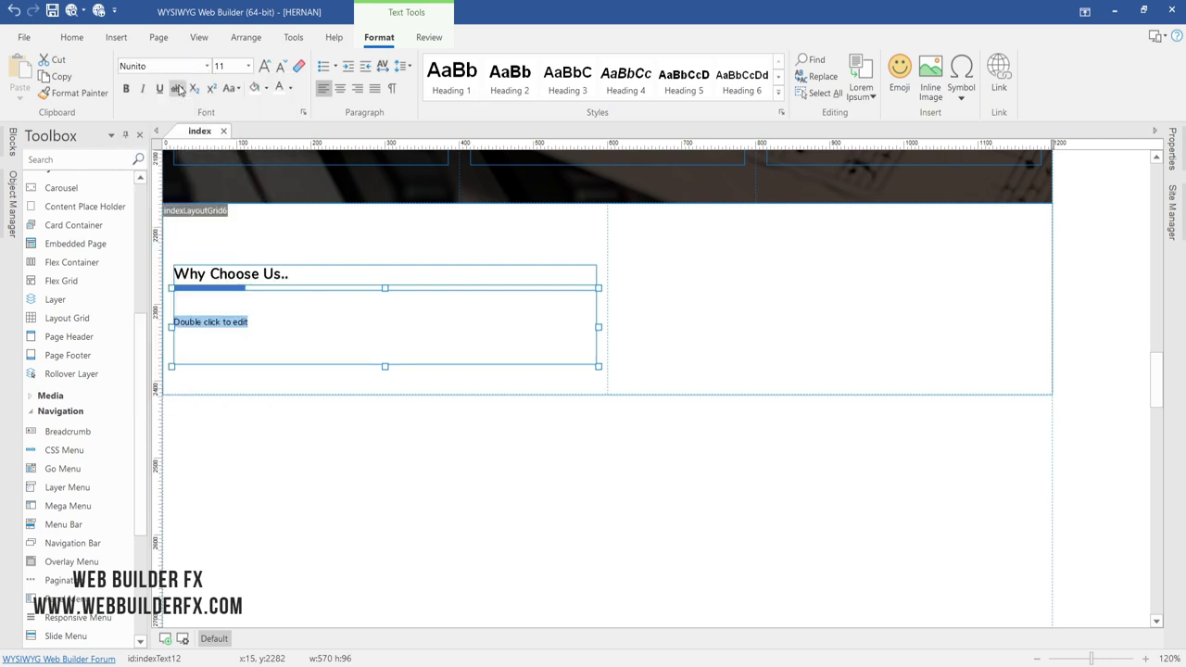
{"action": "left_click", "coordinate": [278, 67]}
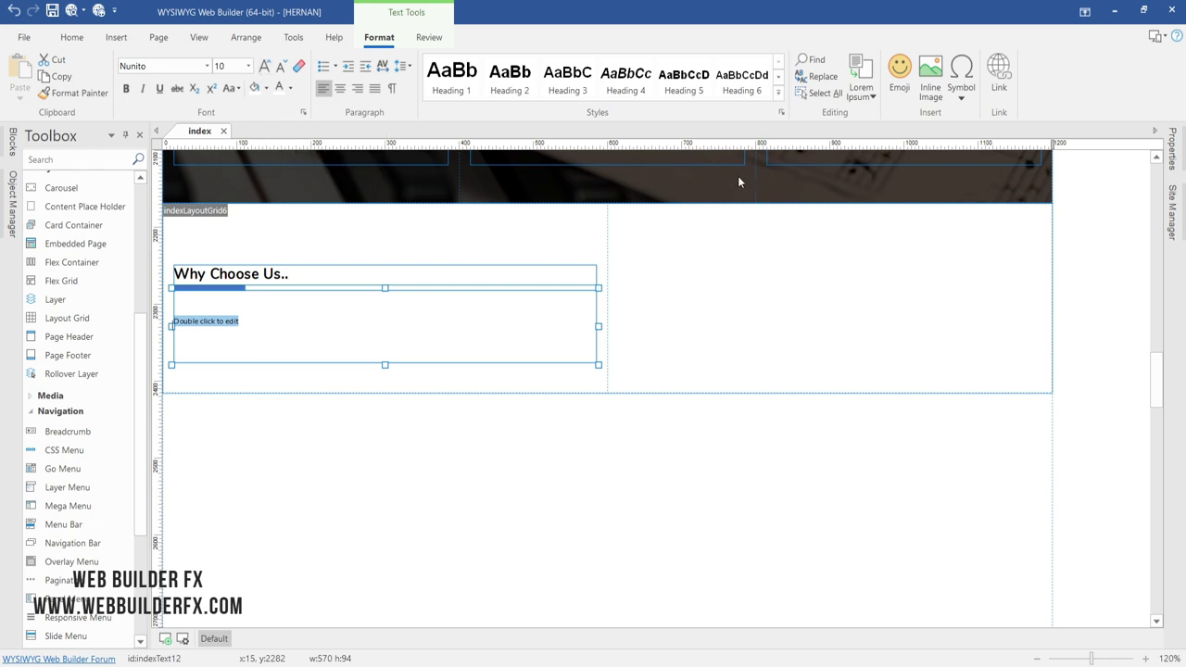
- Replace the placeholder text under the blue line with two paragraphs of lorem ipsum
{"action": "left_click", "coordinate": [861, 91]}
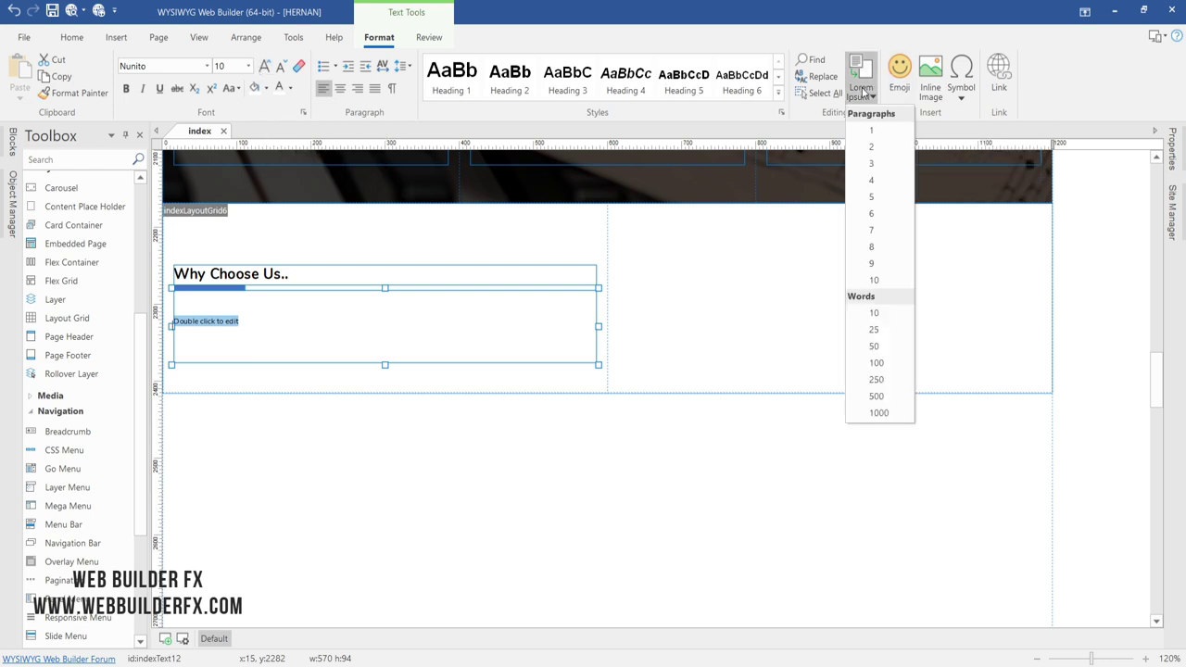
{"action": "left_click", "coordinate": [875, 148]}
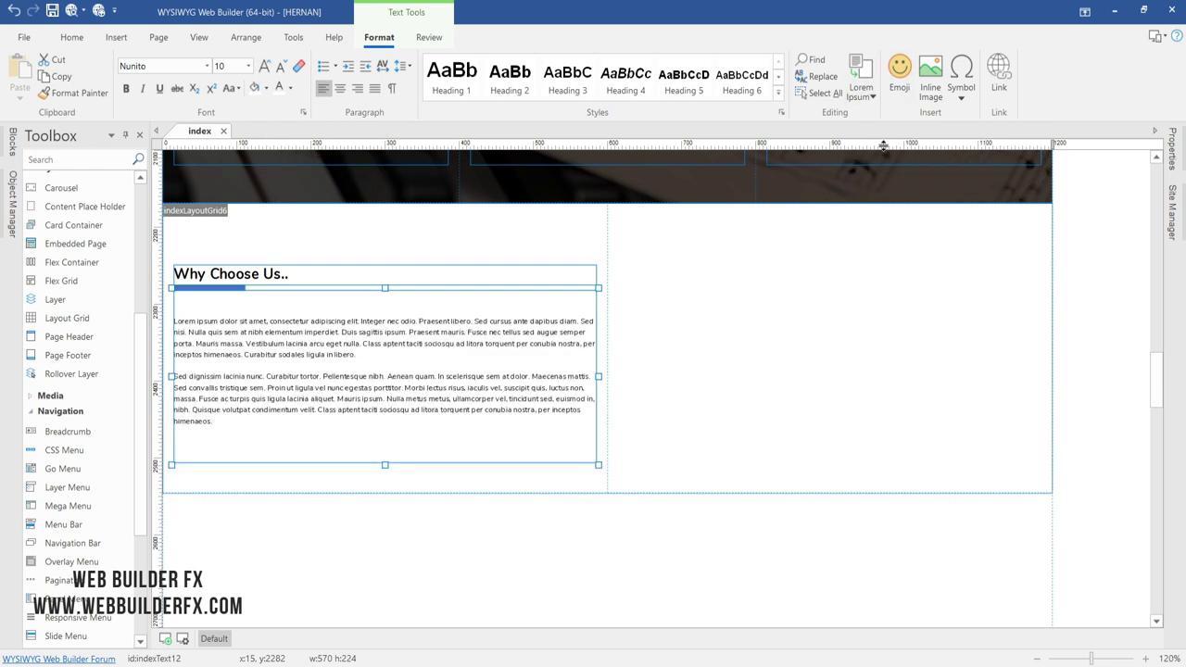
- Insert the image guitar-756326_1920 from the desktop's IMGS folder into the grid's second column
{"action": "left_click", "coordinate": [420, 548]}
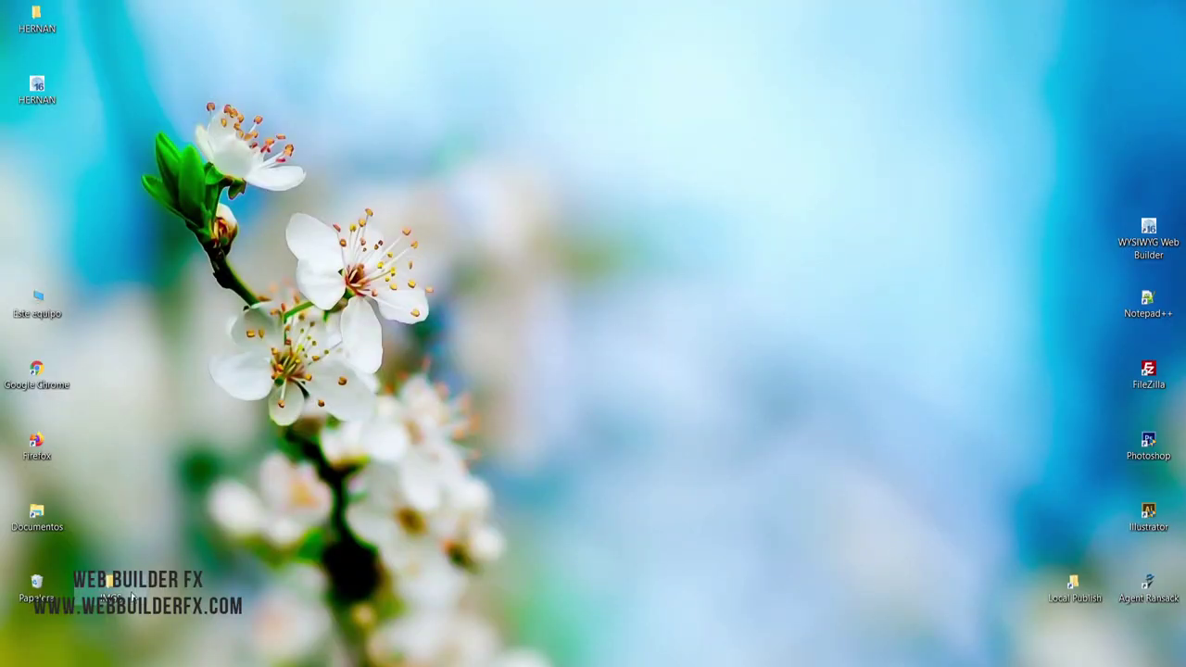
{"action": "double_click", "coordinate": [111, 586]}
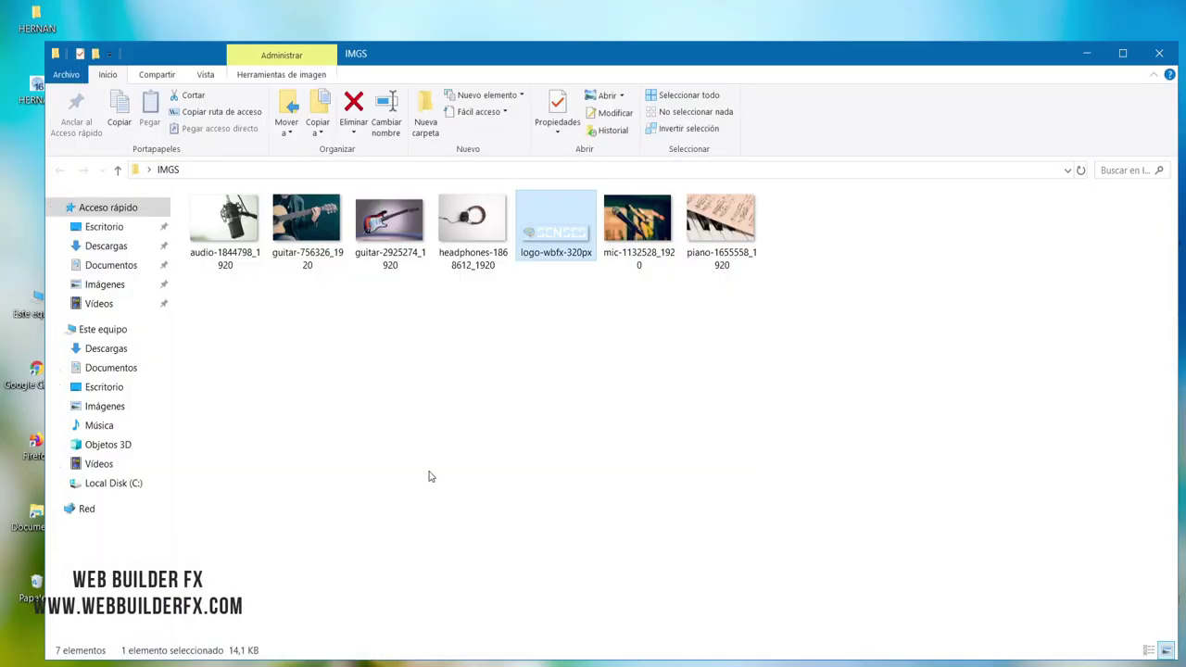
{"action": "left_click_drag", "start_coordinate": [306, 222], "coordinate": [712, 536]}
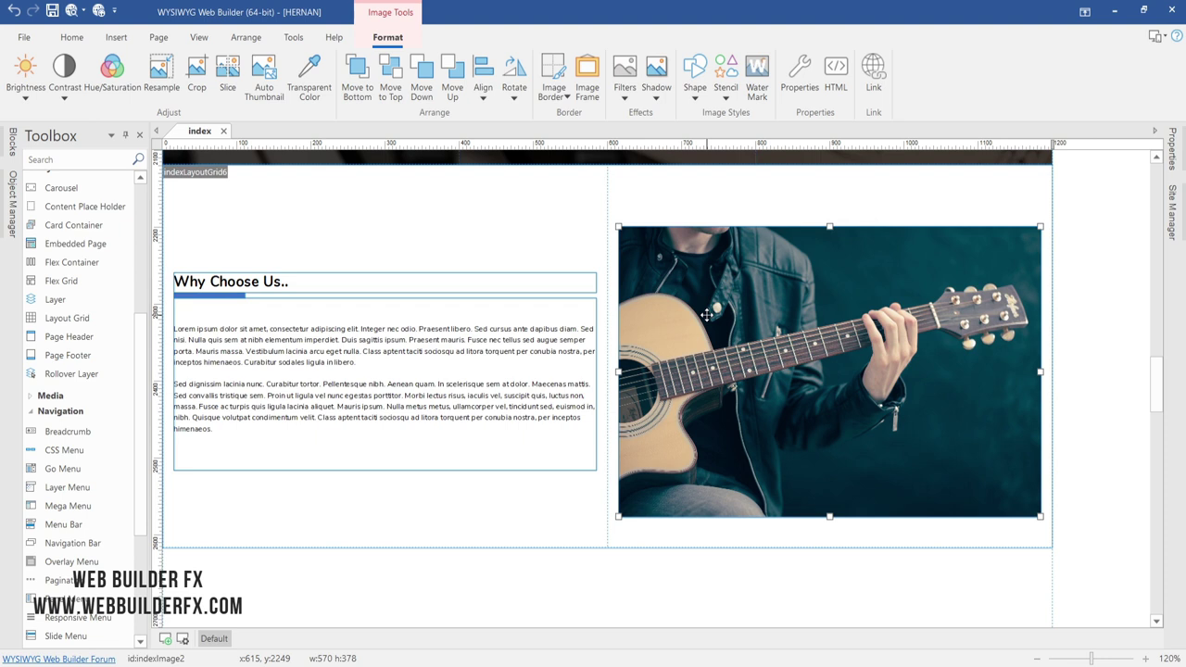
- Set the guitar image's maximum width to 500 and enable lazy loading
{"action": "double_click", "coordinate": [800, 294]}
{"action": "left_click_drag", "start_coordinate": [746, 398], "coordinate": [674, 398]}
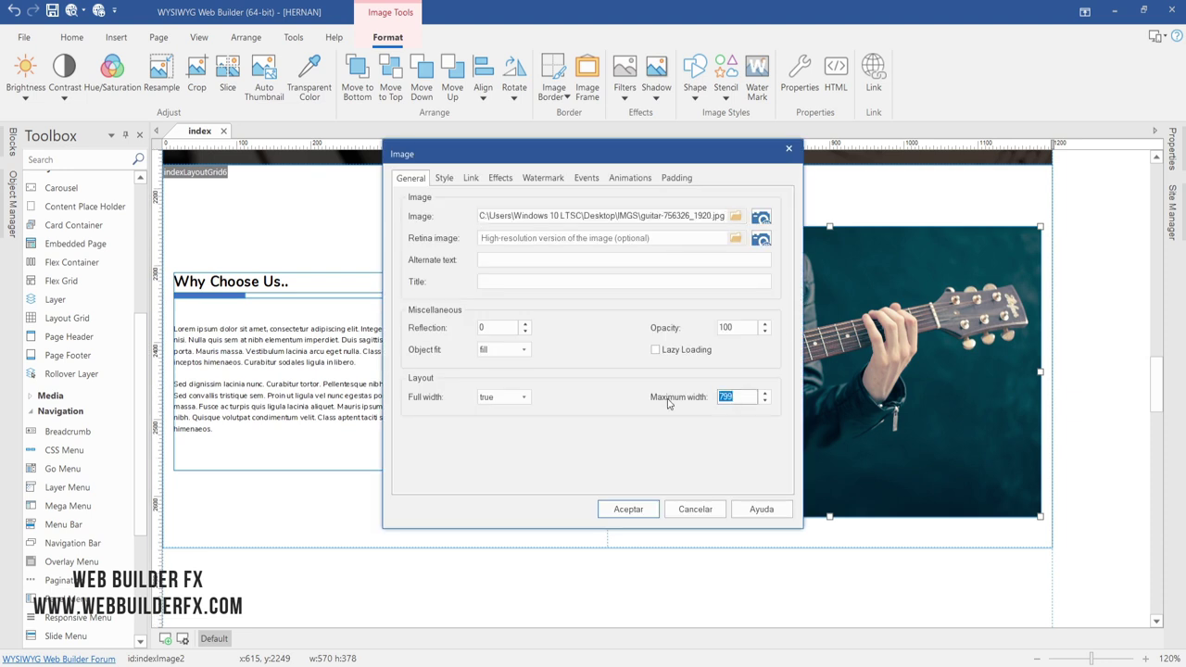
{"action": "type", "text": "500"}
{"action": "left_click", "coordinate": [687, 352]}
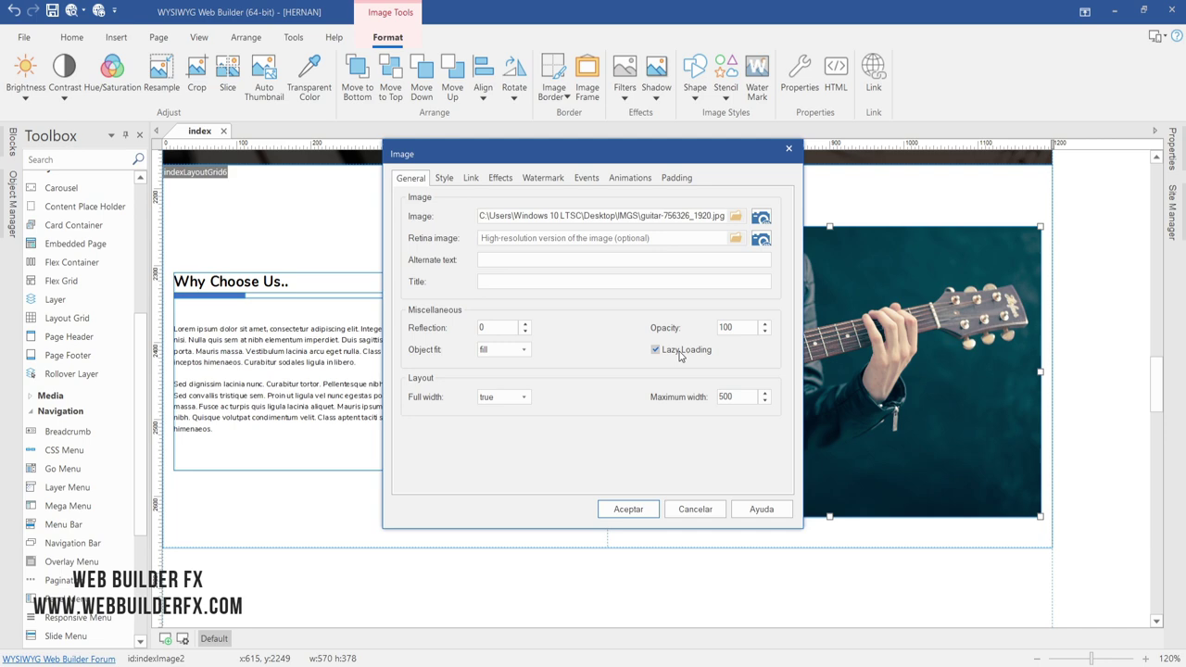
{"action": "left_click", "coordinate": [631, 511]}
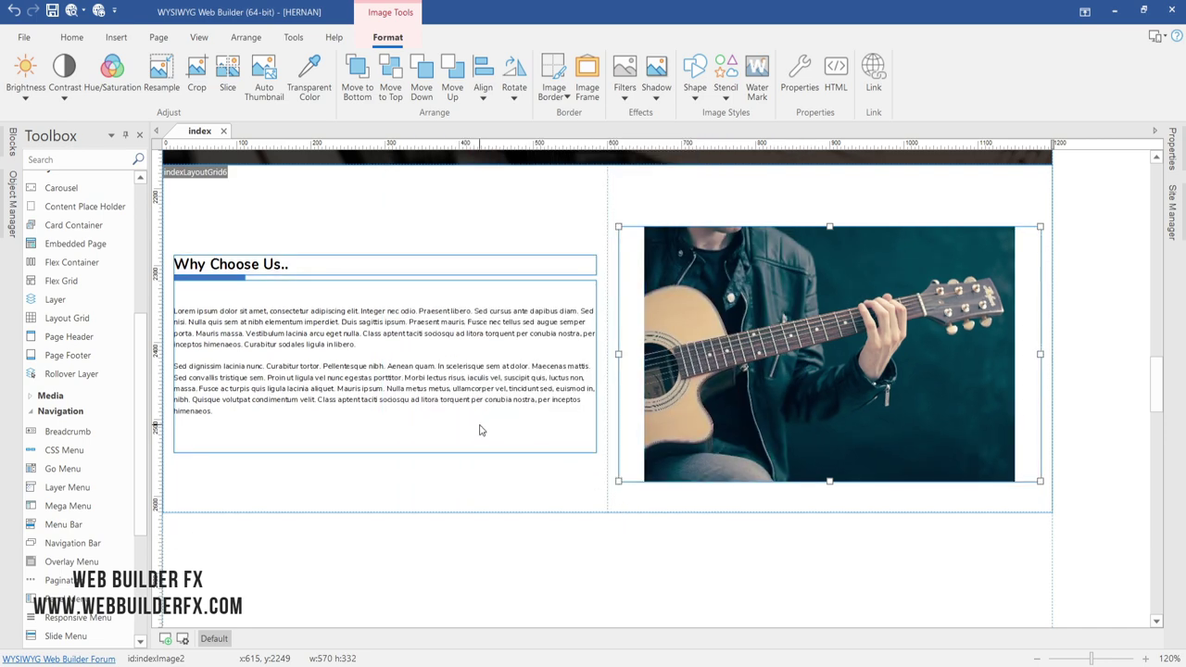
- Append one more lorem ipsum paragraph on a new line at the end of the "Why Choose Us.." body text
{"action": "left_click", "coordinate": [238, 393]}
{"action": "double_click", "coordinate": [238, 395]}
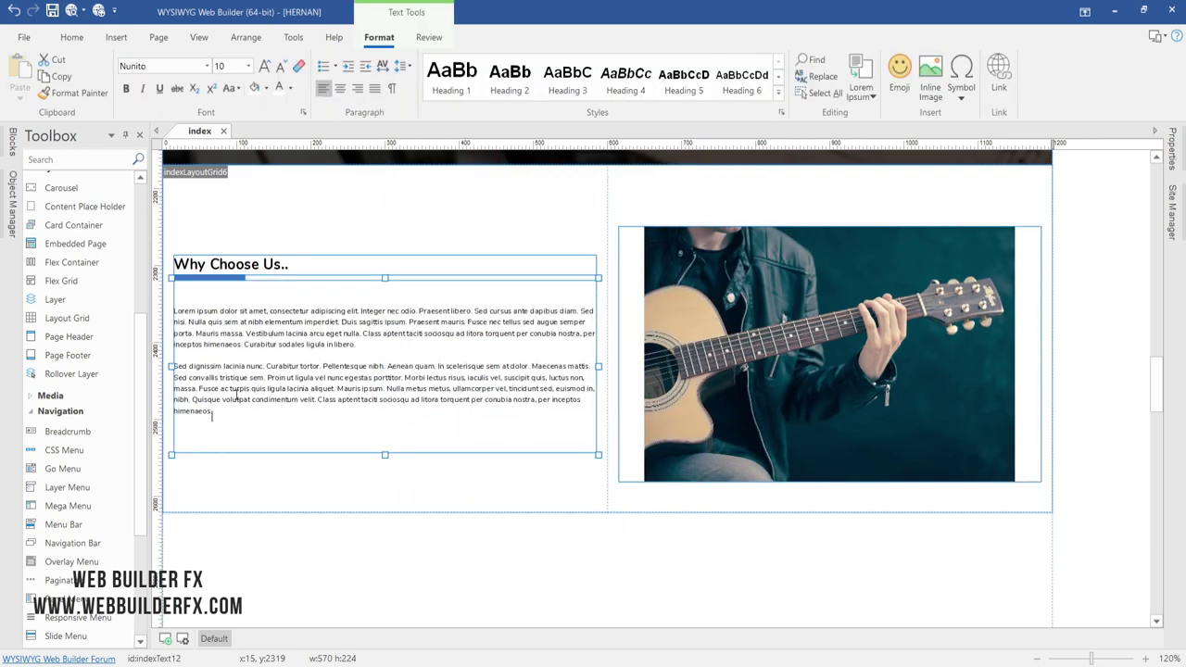
{"action": "key", "text": "Return"}
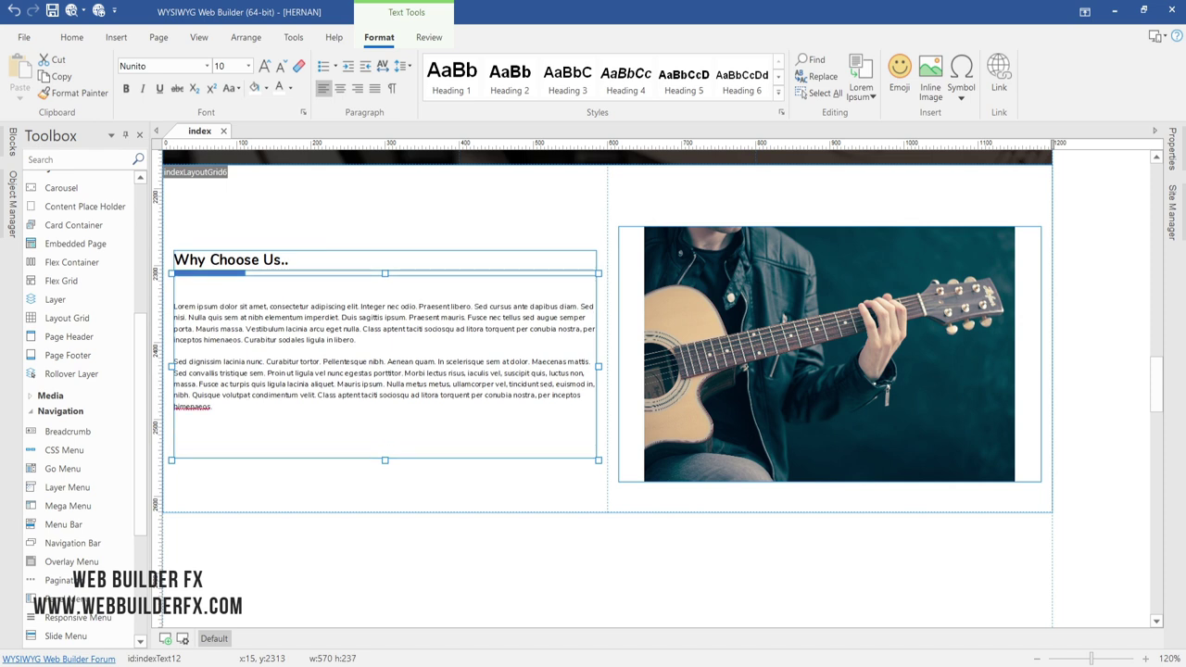
{"action": "left_click", "coordinate": [868, 95]}
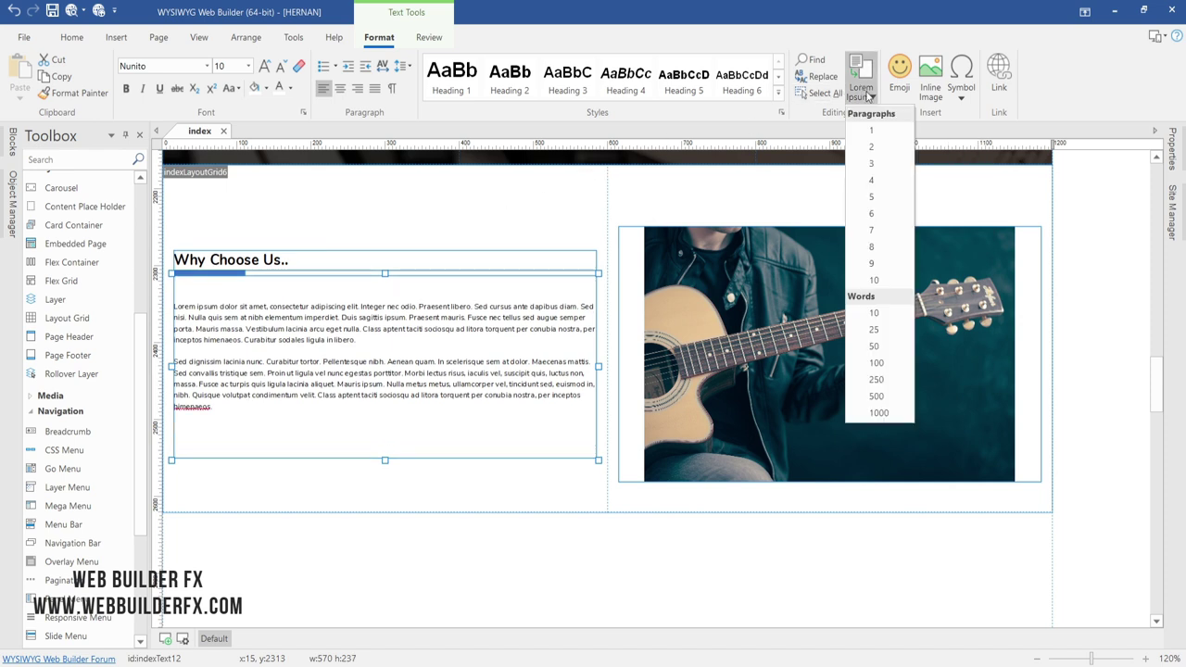
{"action": "left_click", "coordinate": [878, 129]}
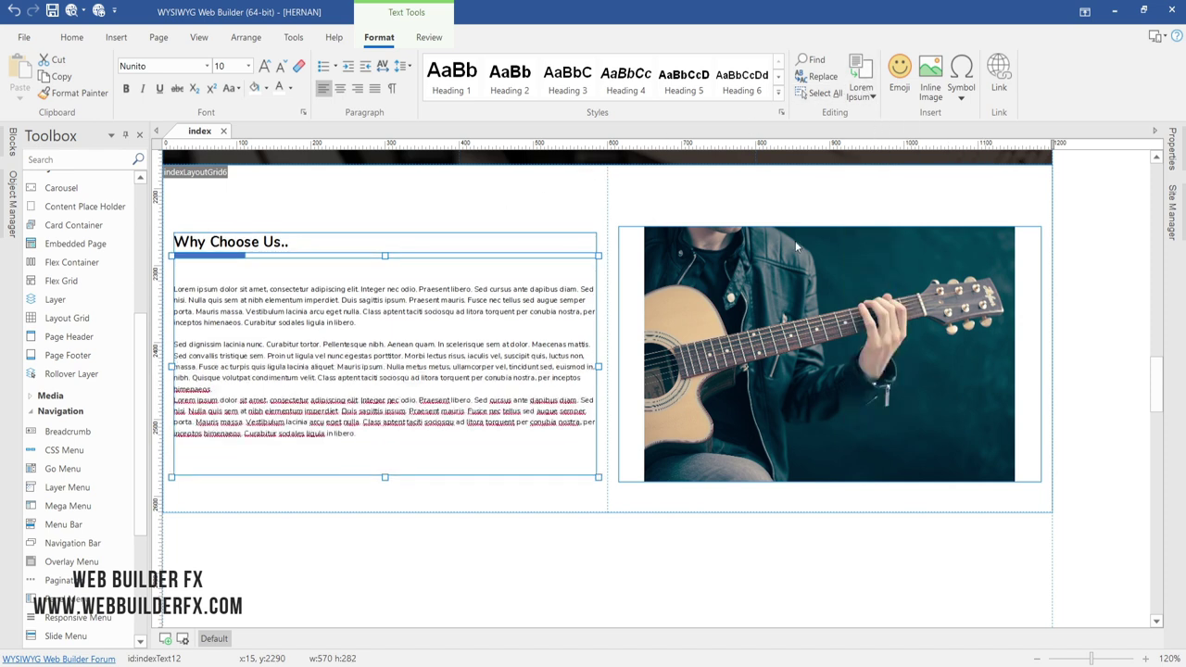
{"action": "left_click", "coordinate": [570, 612]}
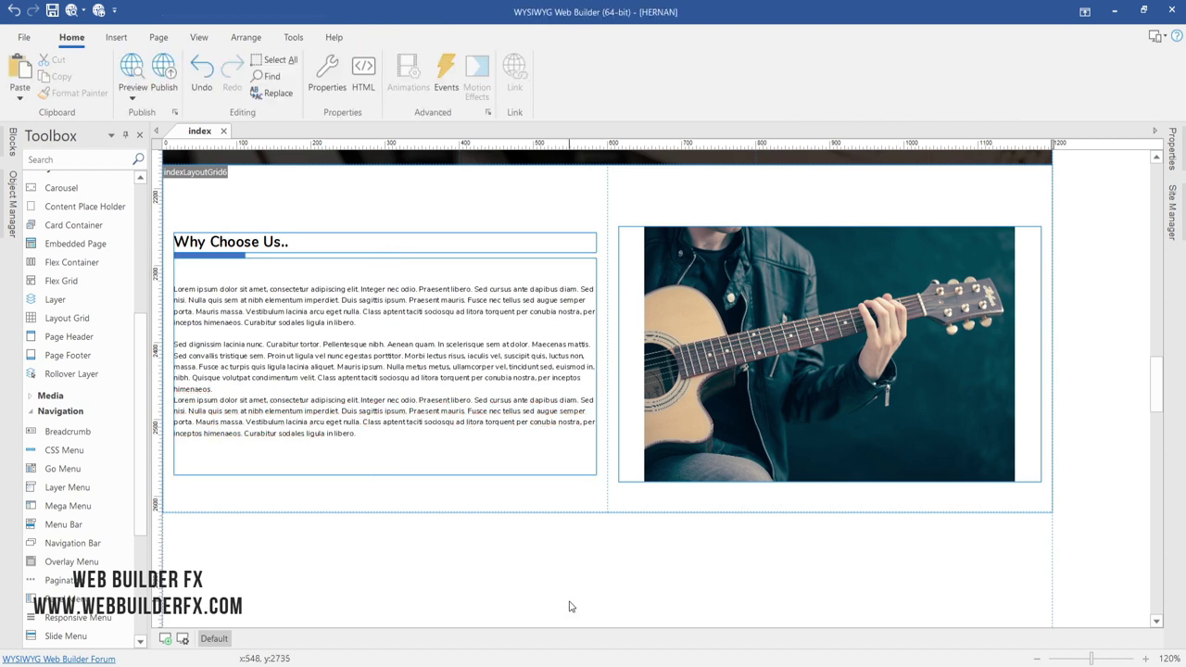
- Justify the lorem ipsum paragraphs in the first column
{"action": "left_click", "coordinate": [447, 320]}
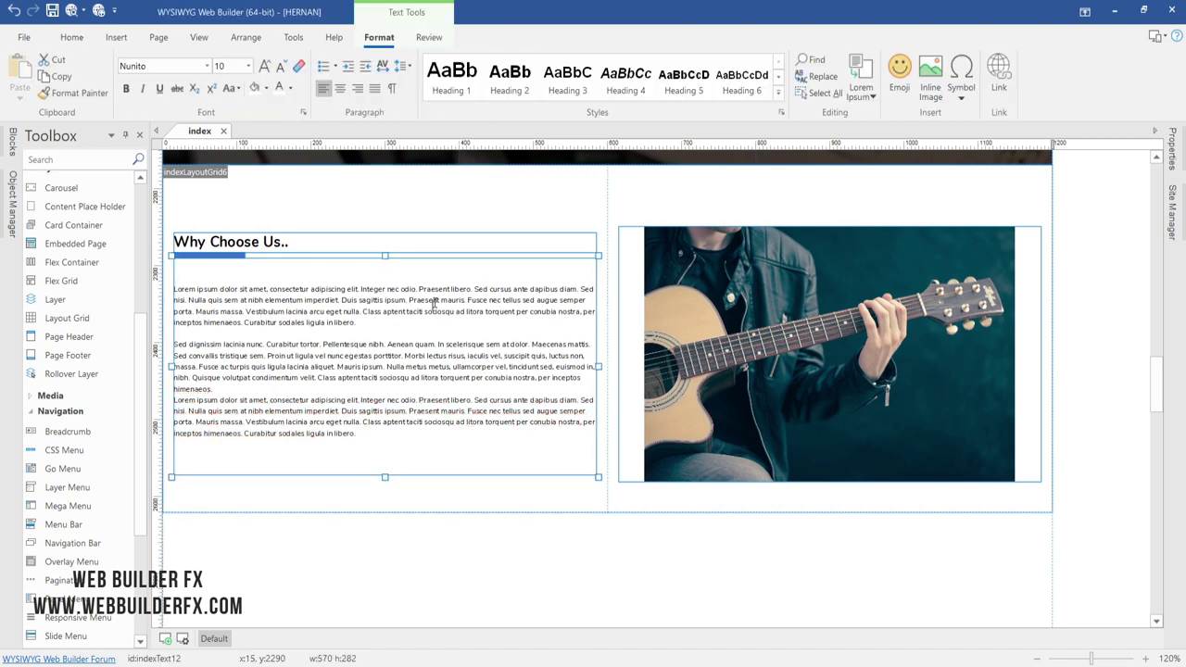
{"action": "left_click_drag", "start_coordinate": [409, 300], "coordinate": [461, 311]}
{"action": "left_click", "coordinate": [374, 88]}
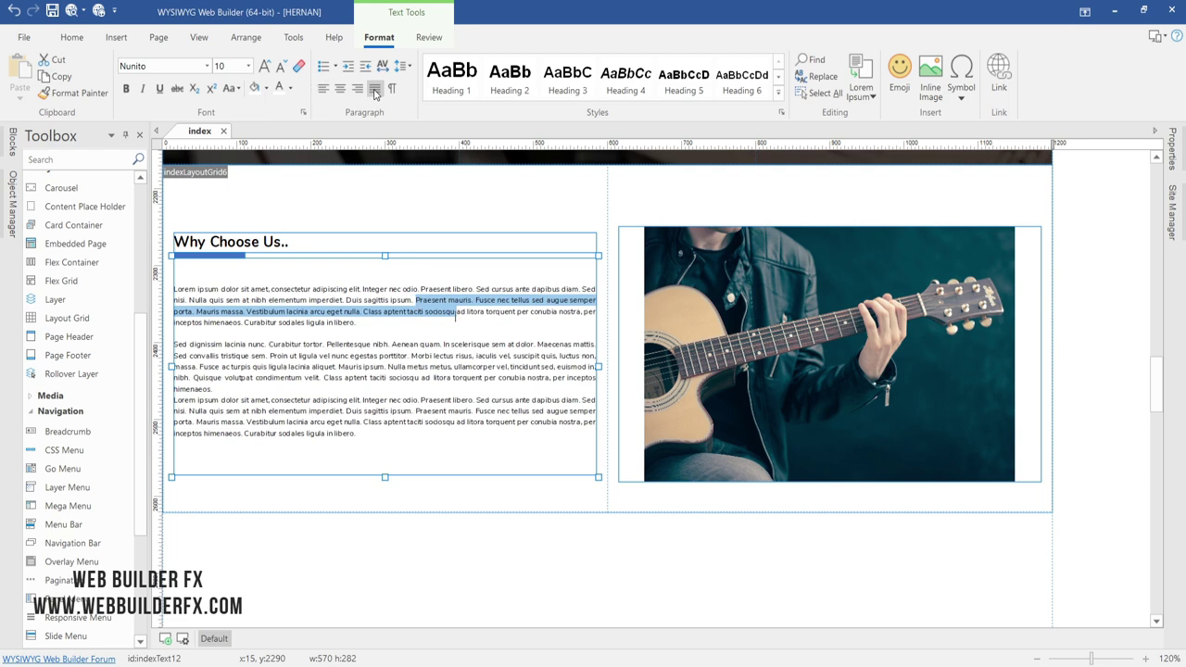
{"action": "left_click", "coordinate": [555, 562]}
- Round the guitar image's corners by giving its border a radius
{"action": "left_click", "coordinate": [724, 281]}
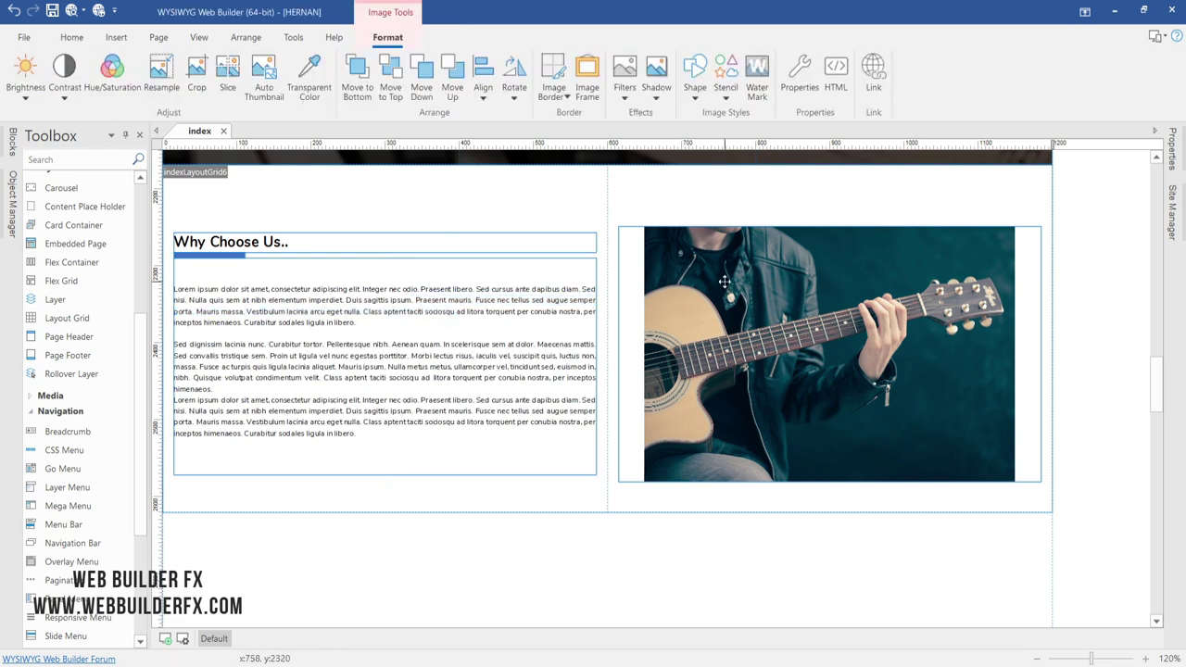
{"action": "double_click", "coordinate": [724, 281]}
{"action": "left_click", "coordinate": [444, 177]}
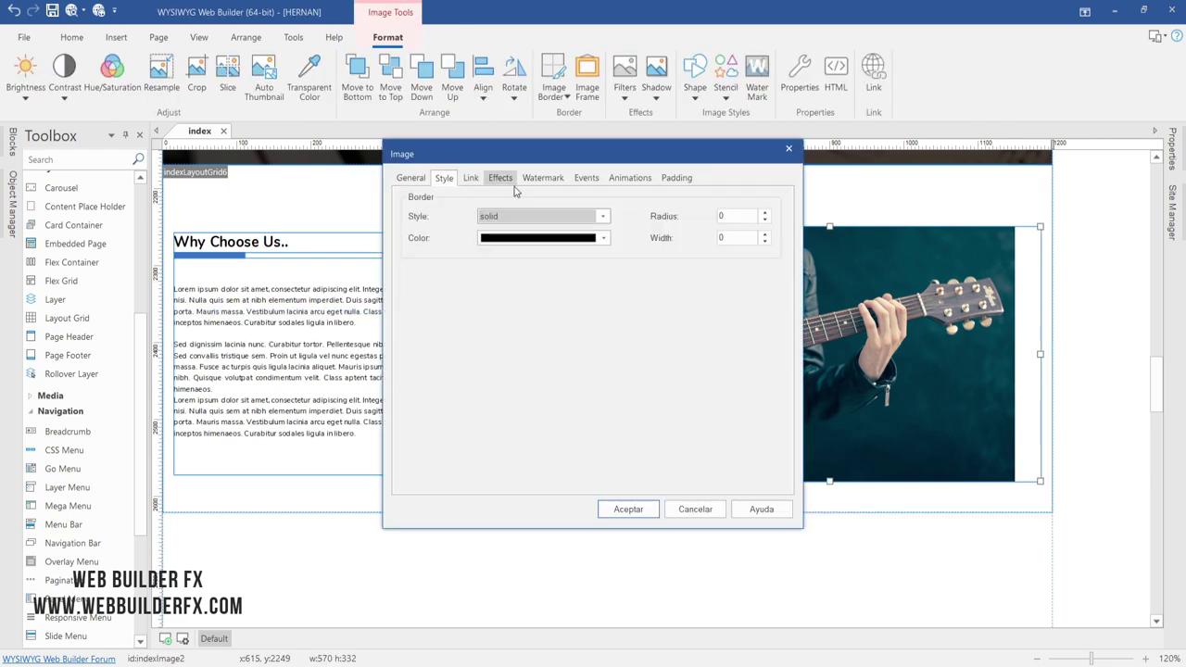
{"action": "left_click", "coordinate": [736, 214]}
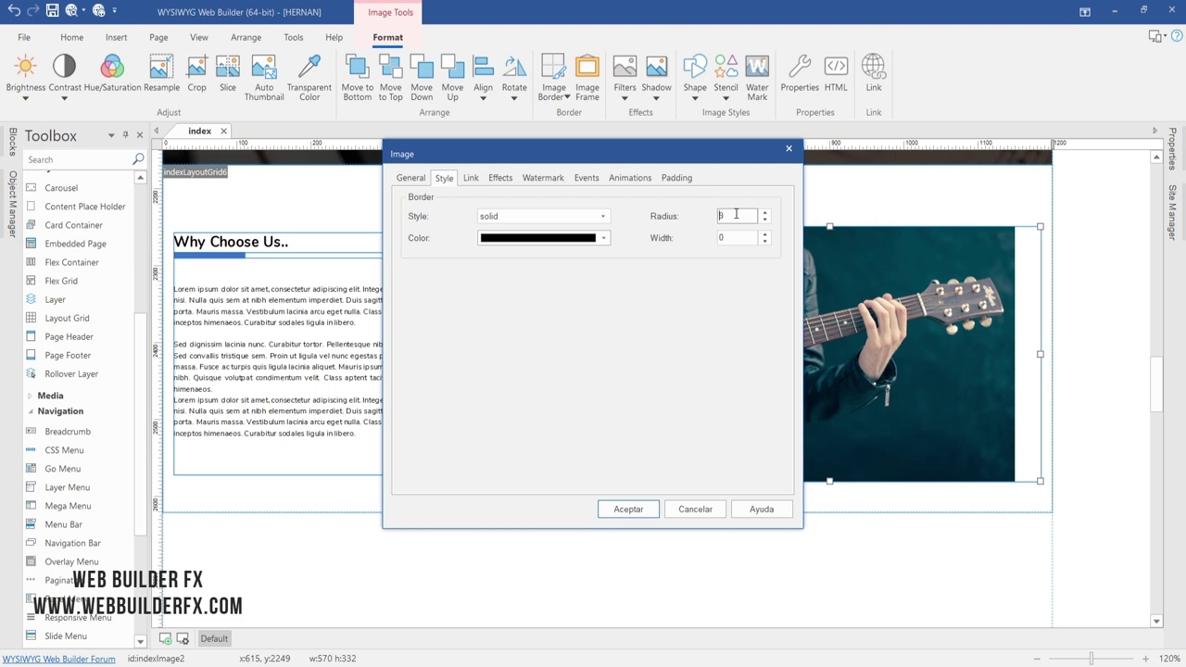
{"action": "left_click", "coordinate": [627, 512]}
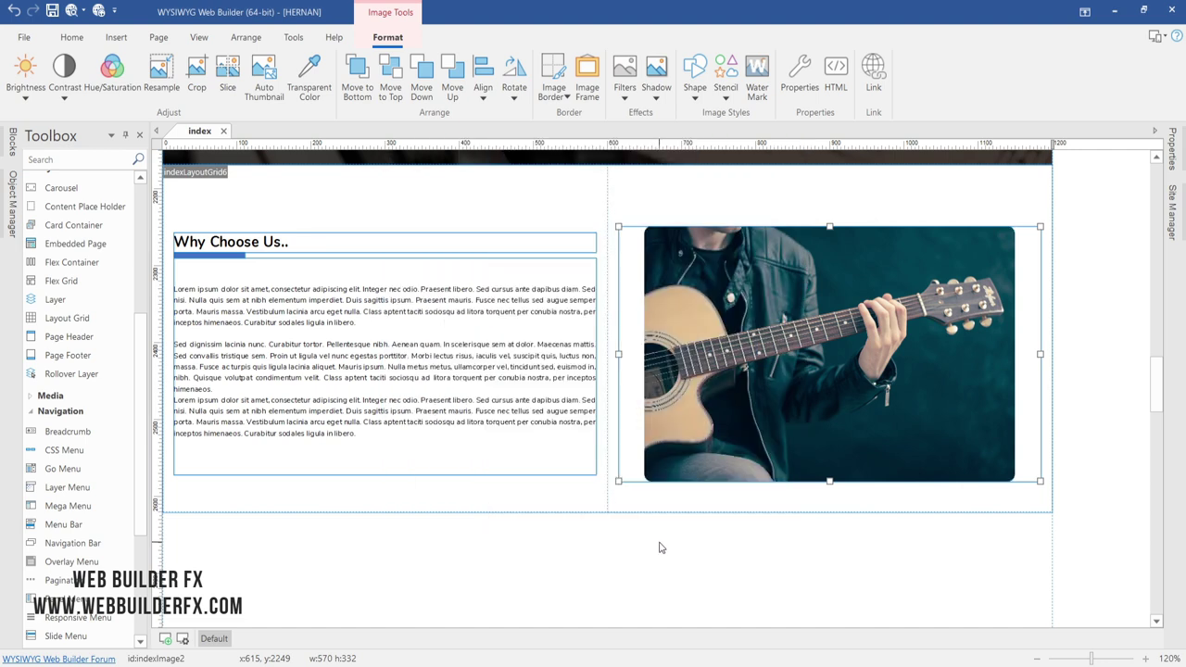
{"action": "left_click", "coordinate": [659, 548]}
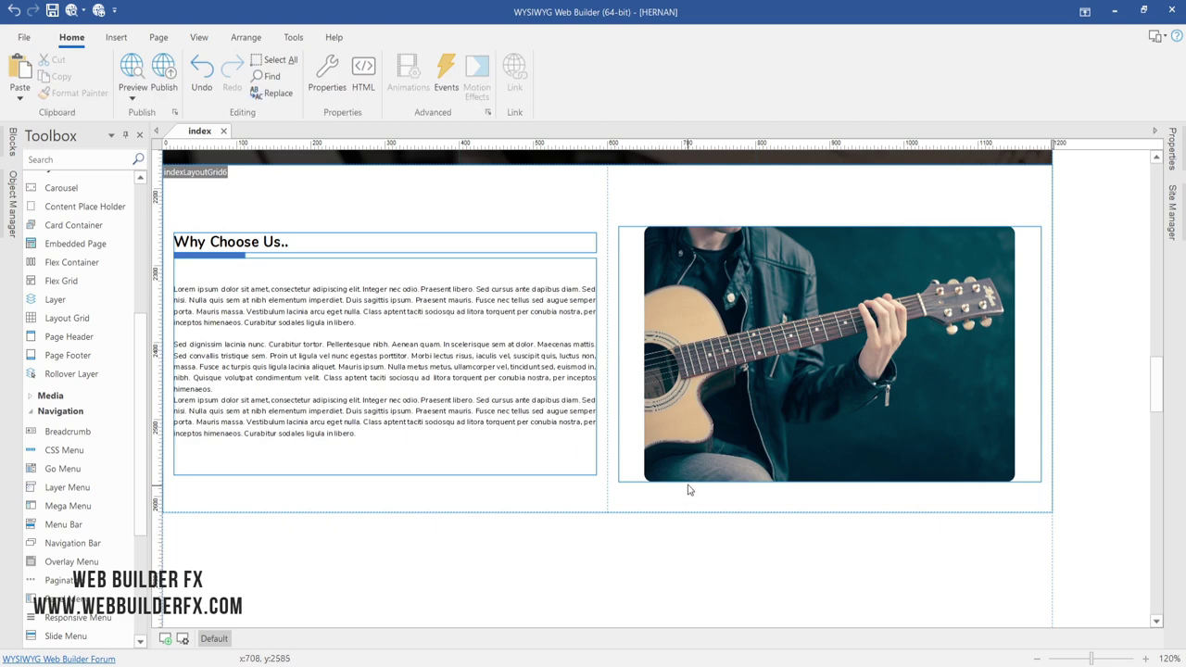
- Preview the index page in the browser, check all sections down to "Why Choose Us..", and close the preview
{"action": "left_click", "coordinate": [122, 63]}
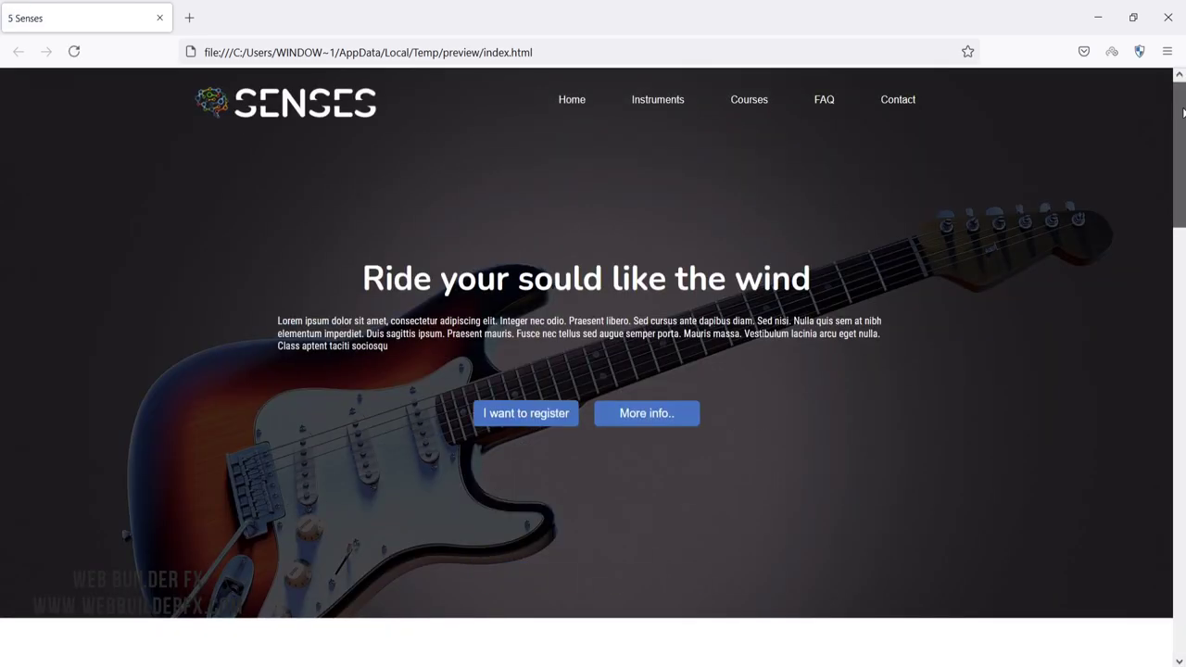
{"action": "scroll", "coordinate": [973, 342], "scroll_direction": "down", "scroll_amount": 4}
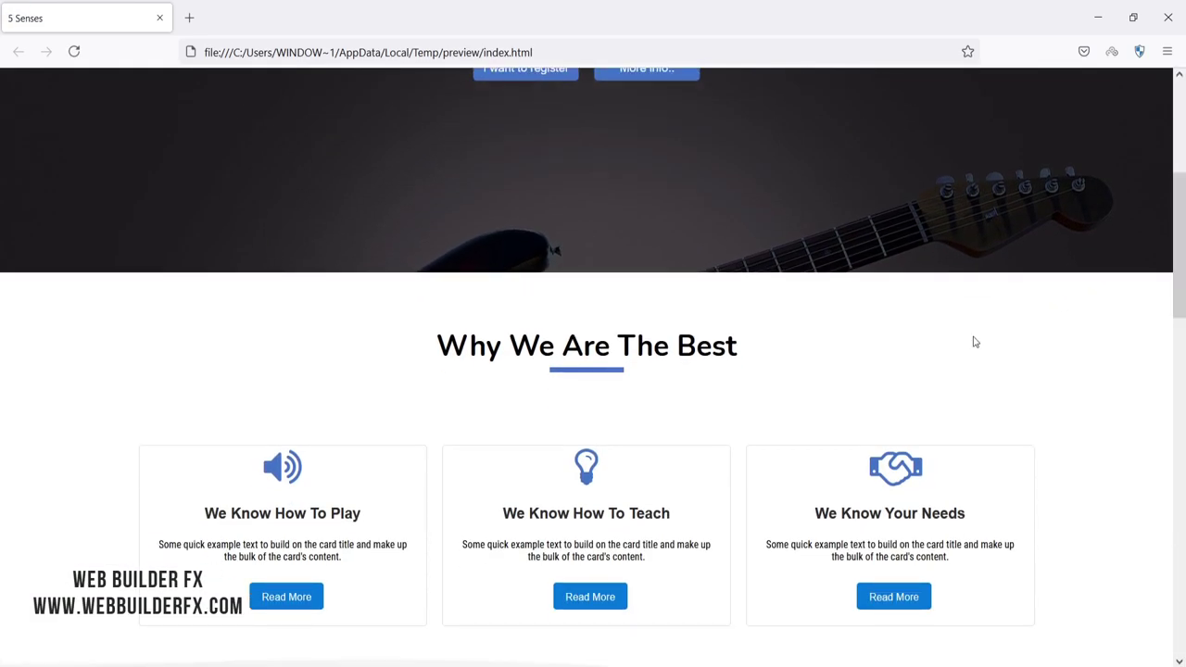
{"action": "scroll", "coordinate": [827, 343], "scroll_direction": "down", "scroll_amount": 4}
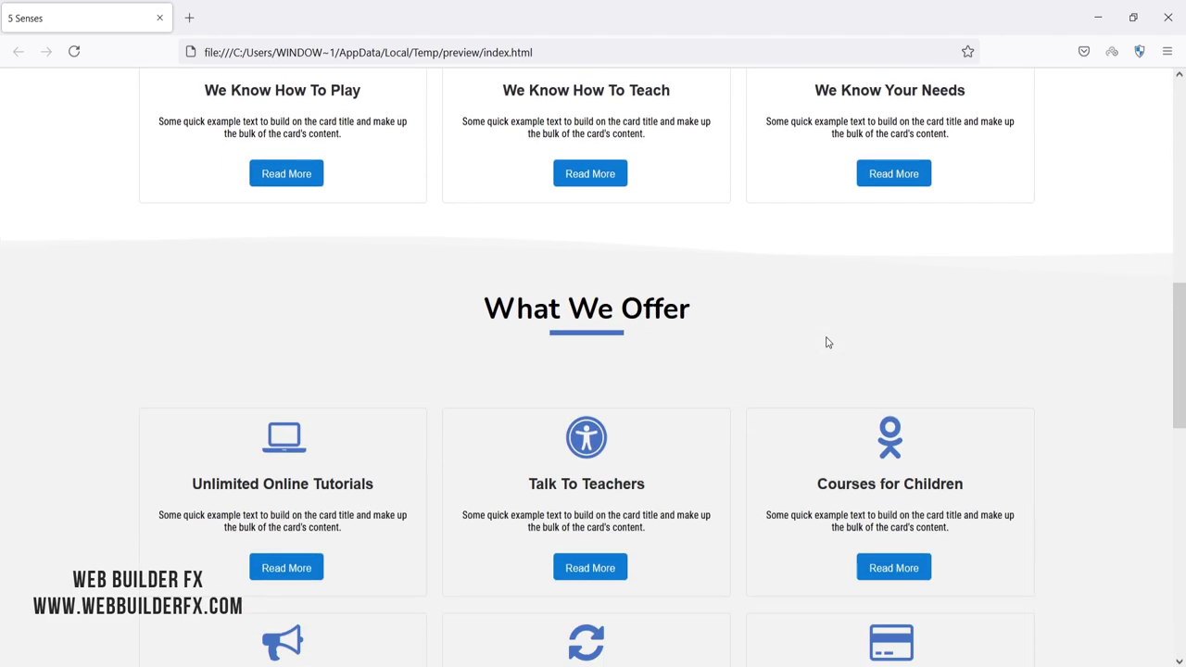
{"action": "scroll", "coordinate": [828, 343], "scroll_direction": "down", "scroll_amount": 3}
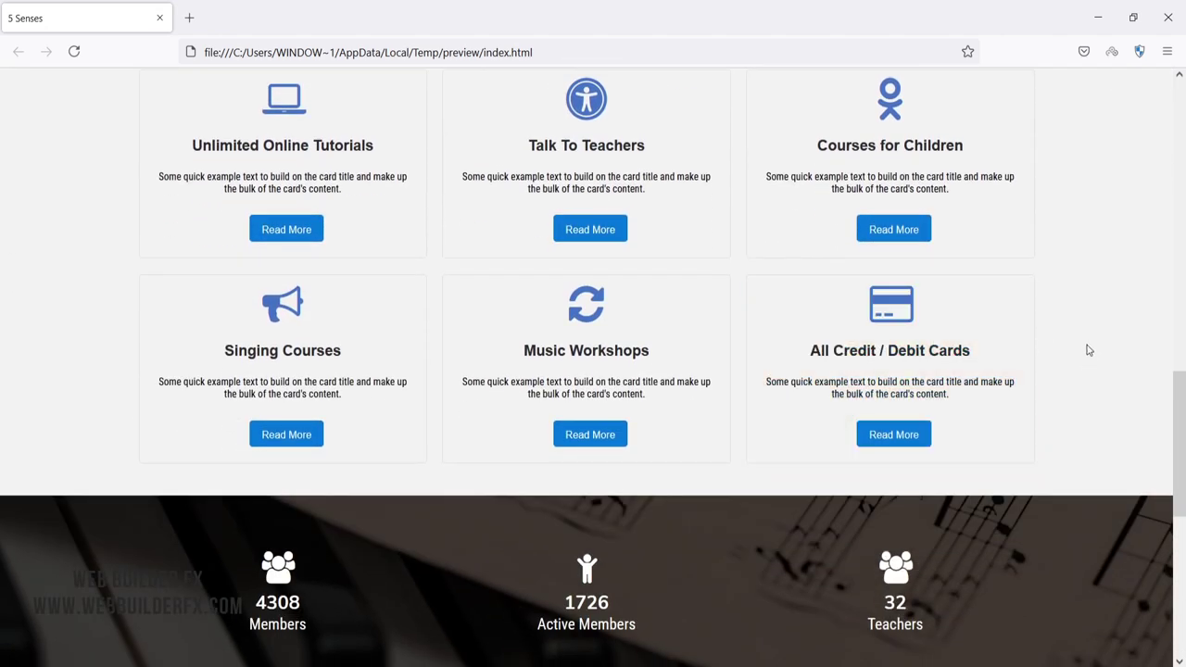
{"action": "scroll", "coordinate": [1083, 347], "scroll_direction": "up", "scroll_amount": 2}
{"action": "scroll", "coordinate": [1083, 347], "scroll_direction": "down", "scroll_amount": 3}
{"action": "scroll", "coordinate": [1081, 344], "scroll_direction": "down", "scroll_amount": 1}
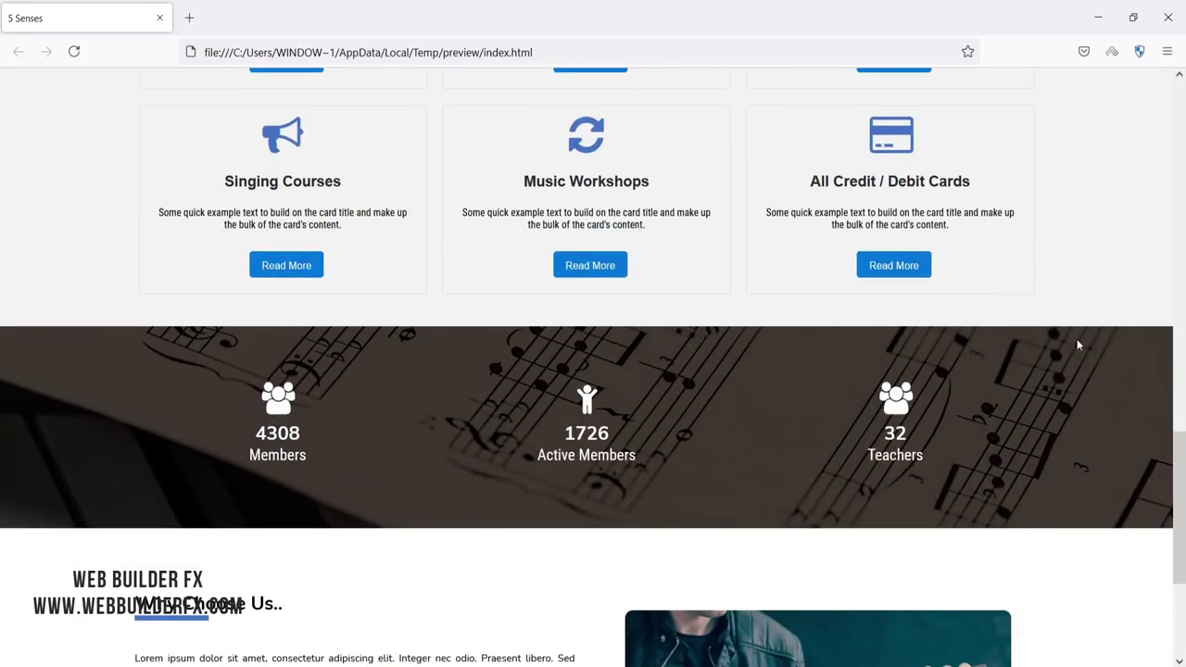
{"action": "scroll", "coordinate": [1077, 340], "scroll_direction": "down", "scroll_amount": 2}
{"action": "scroll", "coordinate": [900, 400], "scroll_direction": "down", "scroll_amount": 1}
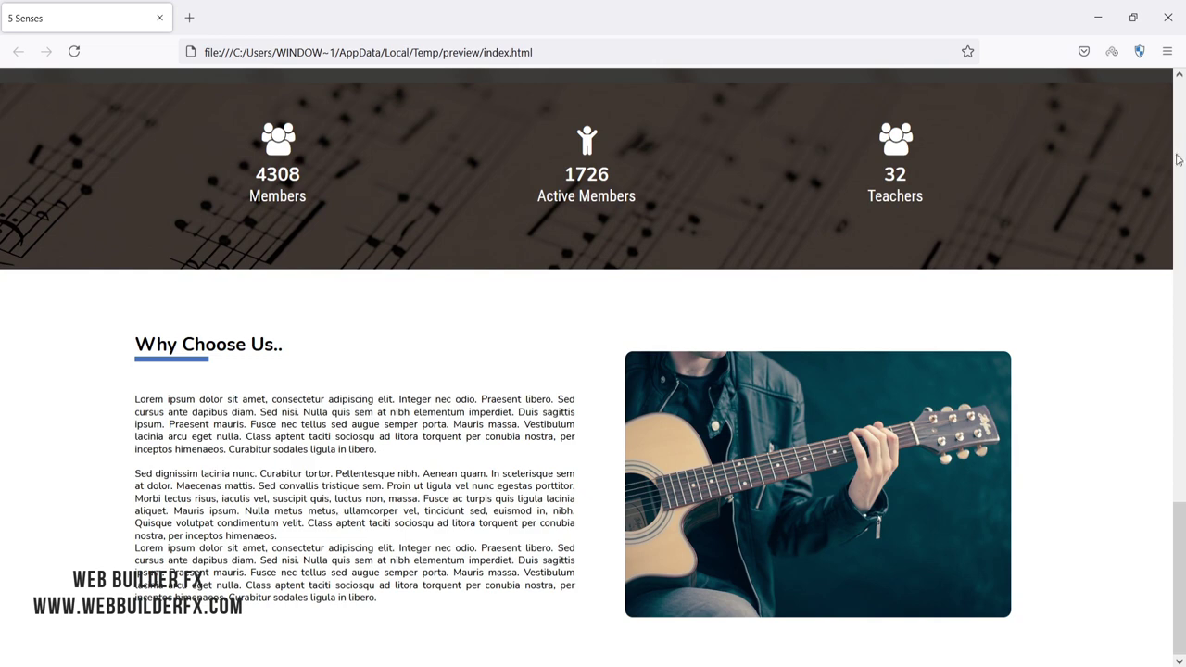
{"action": "left_click_drag", "start_coordinate": [1181, 505], "coordinate": [1070, 100]}
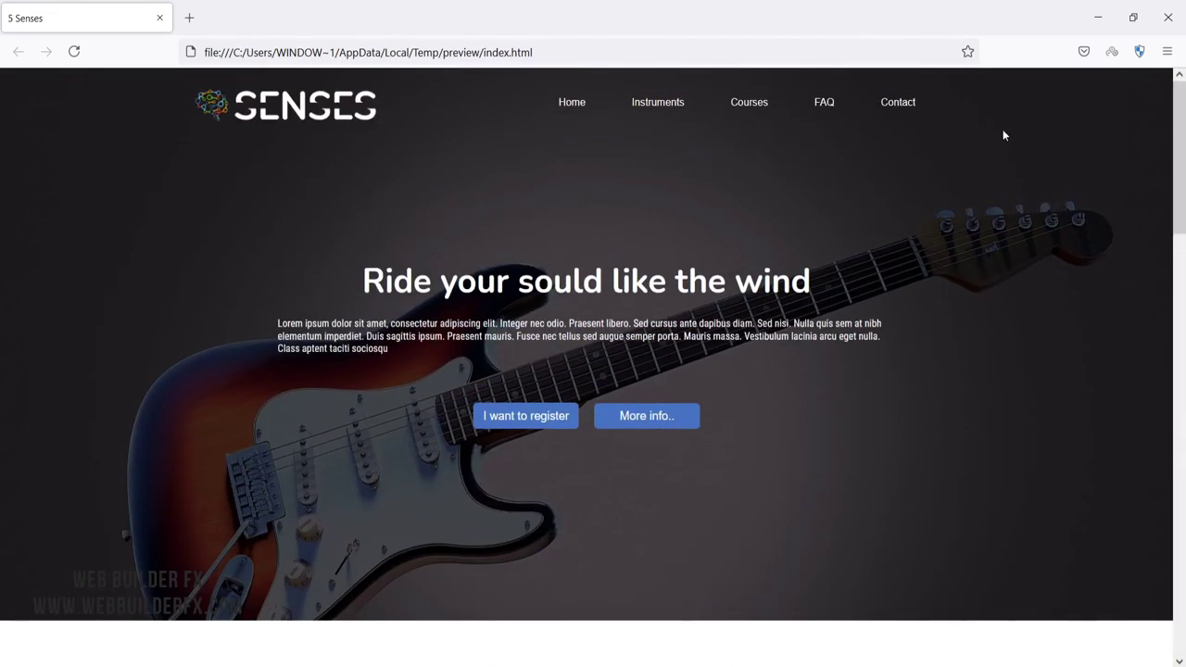
{"action": "left_click", "coordinate": [1168, 17]}
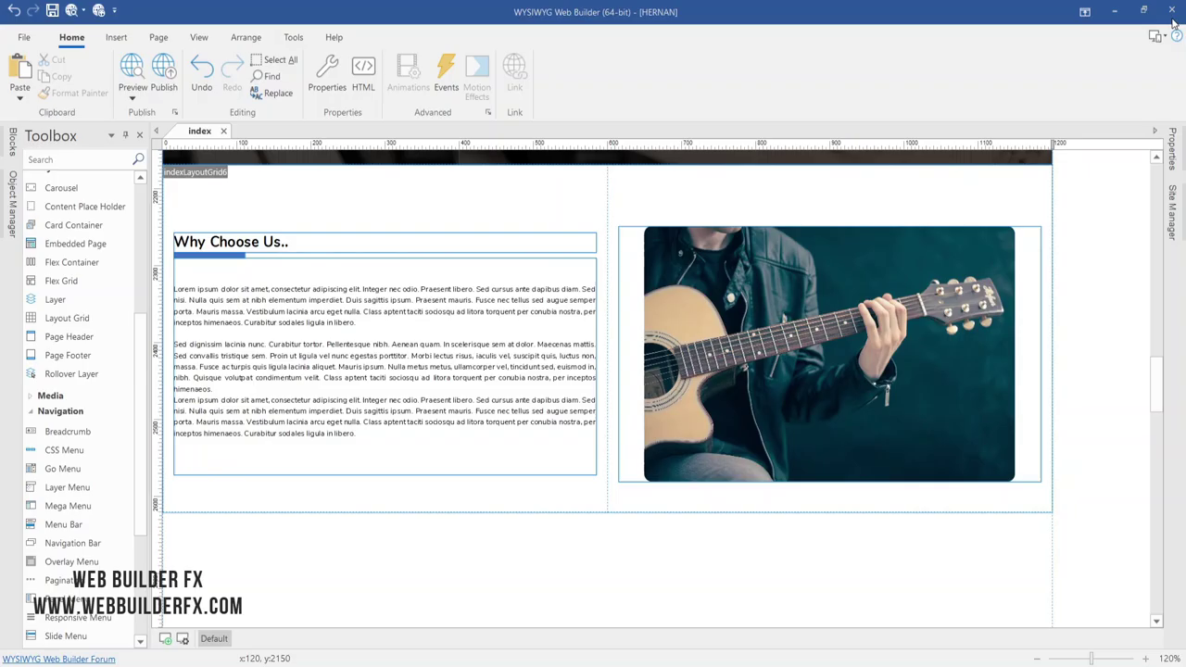
- Add a new layout grid directly below the "Why Choose Us.." section
{"action": "scroll", "coordinate": [365, 511], "scroll_direction": "down", "scroll_amount": 5}
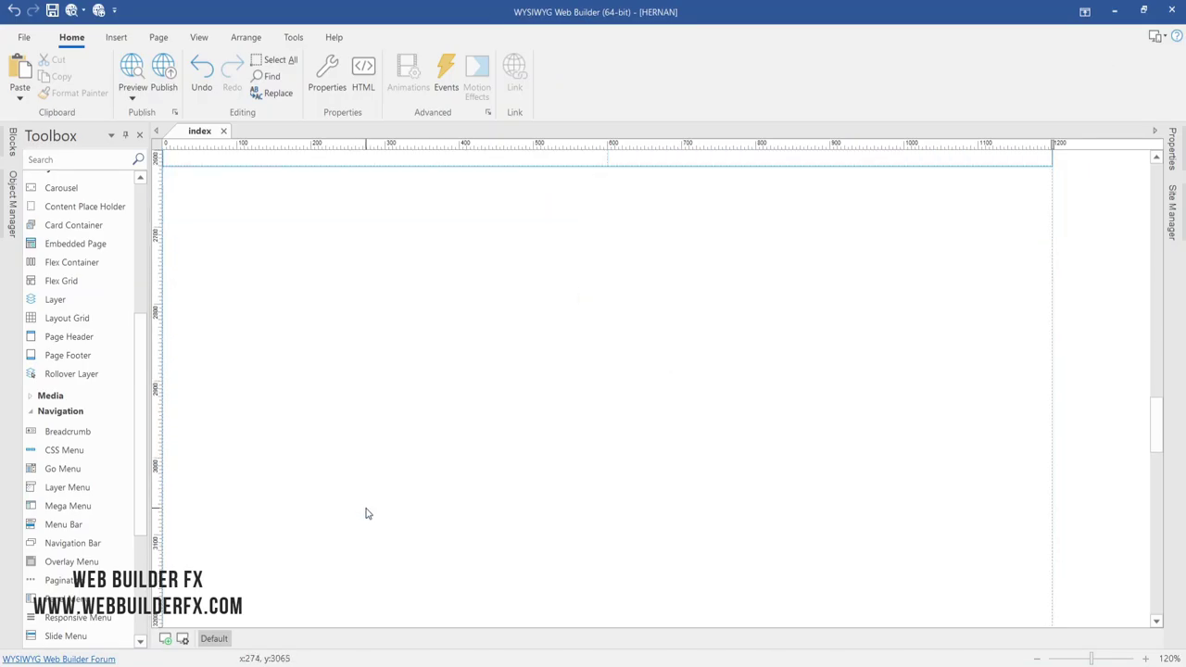
{"action": "scroll", "coordinate": [365, 513], "scroll_direction": "up", "scroll_amount": 3}
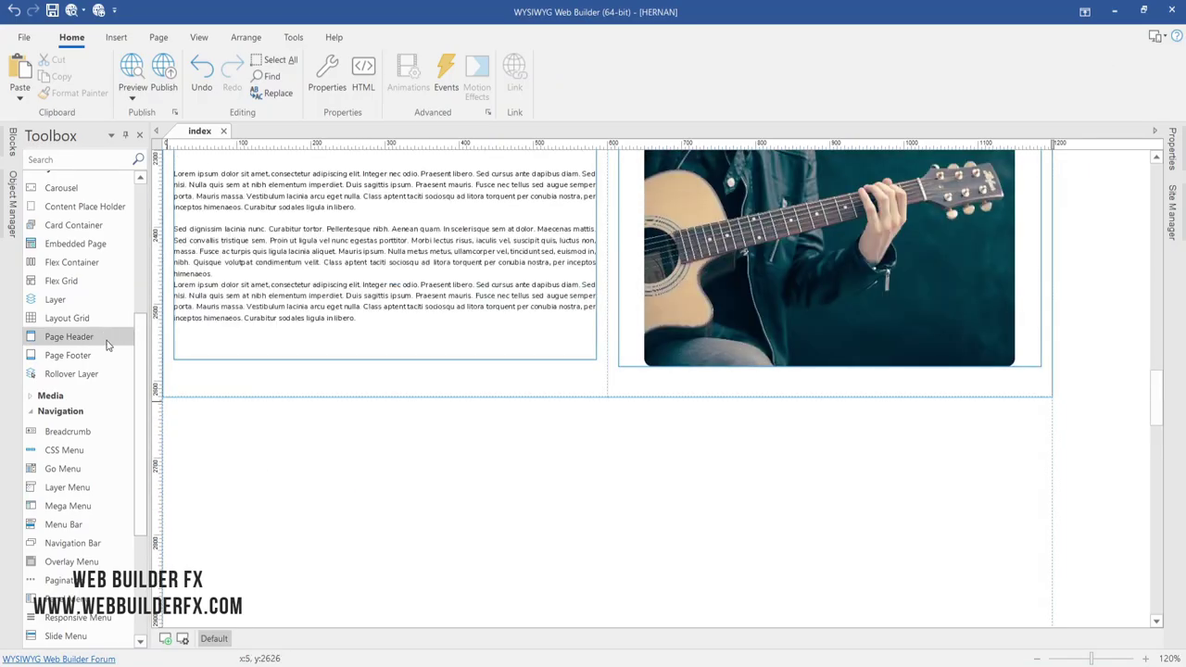
{"action": "left_click_drag", "start_coordinate": [93, 318], "coordinate": [342, 530]}
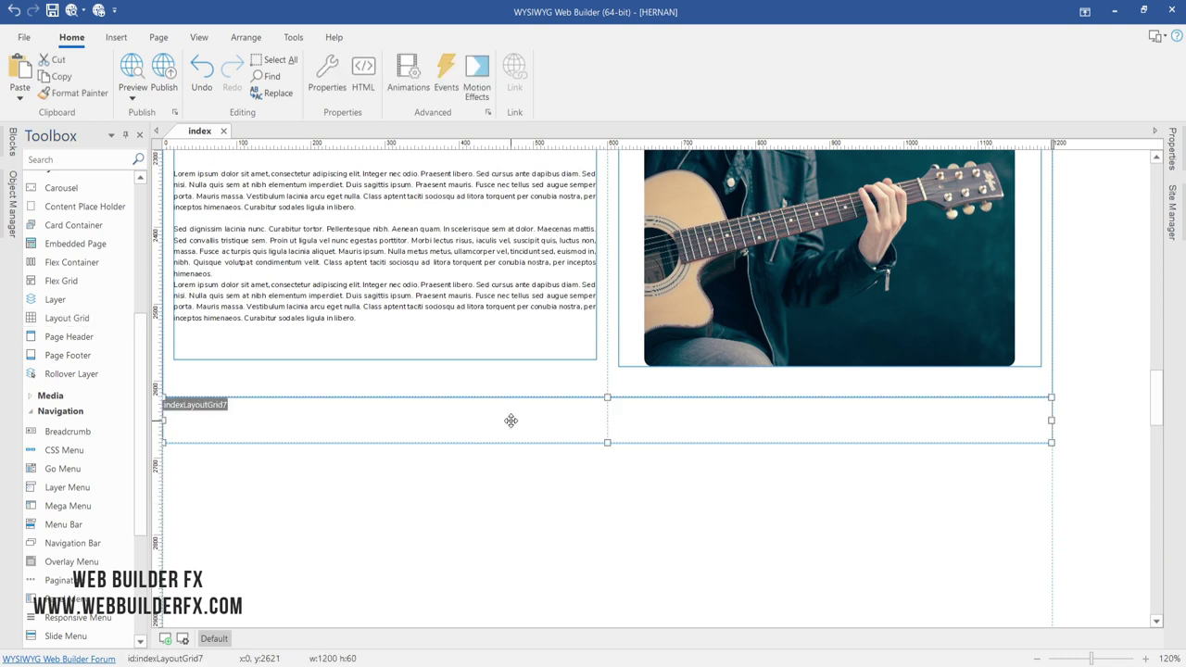
- Reduce the new grid to a single column, with a maximum width of 1200 and the flexbox grid system
{"action": "double_click", "coordinate": [512, 419]}
{"action": "left_click", "coordinate": [492, 245]}
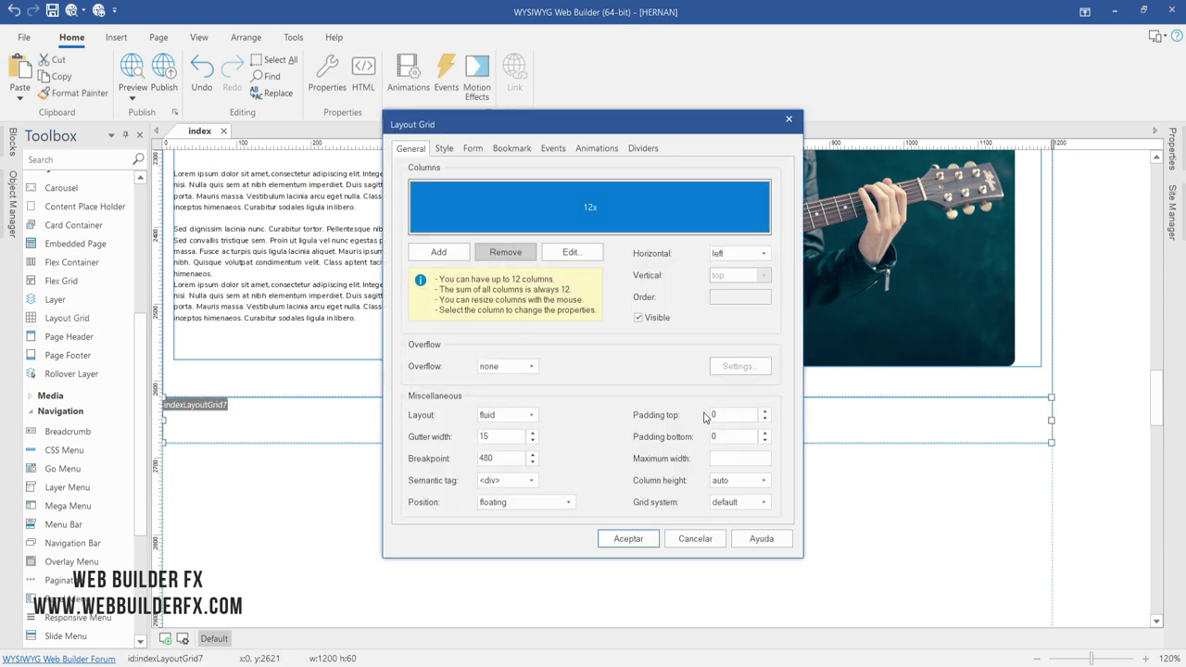
{"action": "left_click", "coordinate": [725, 457]}
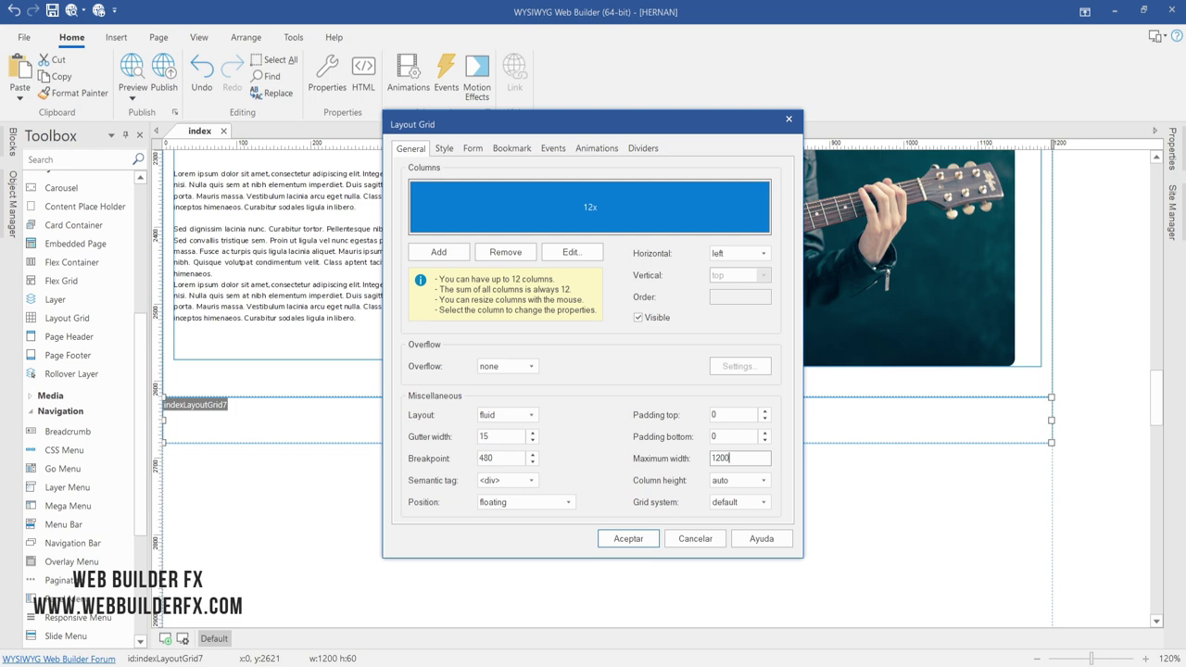
{"action": "left_click", "coordinate": [750, 502]}
{"action": "left_click", "coordinate": [749, 528]}
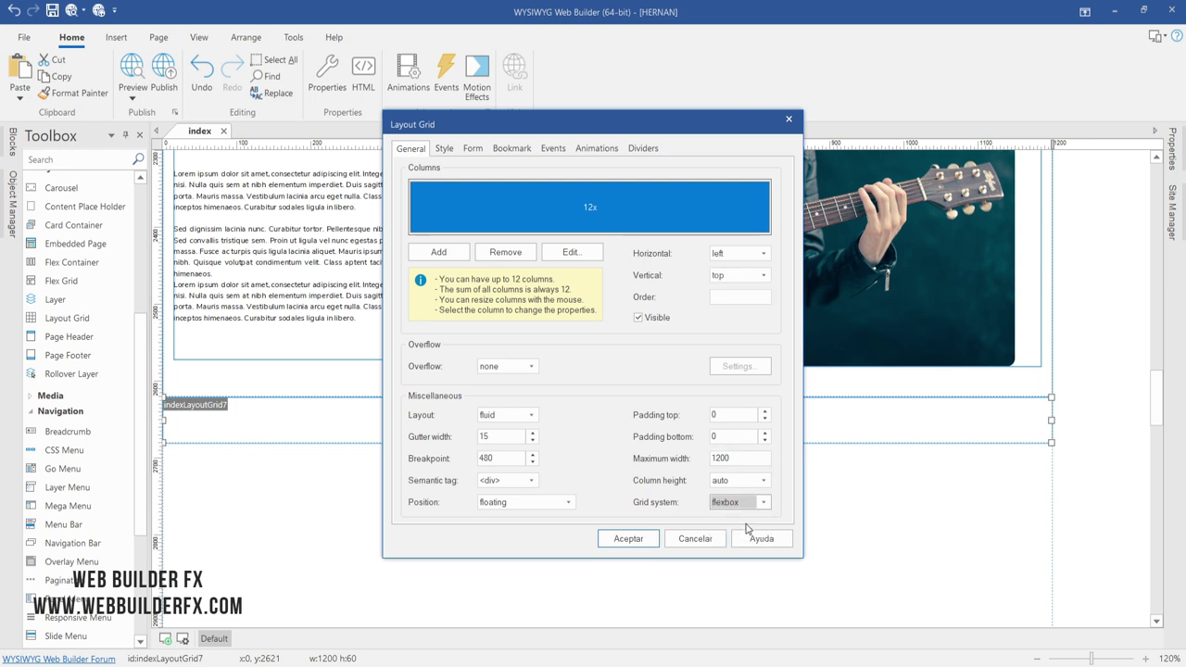
- Align the new grid's single column to center horizontally and middle vertically
{"action": "left_click", "coordinate": [728, 275]}
{"action": "left_click", "coordinate": [727, 287]}
{"action": "left_click", "coordinate": [738, 253]}
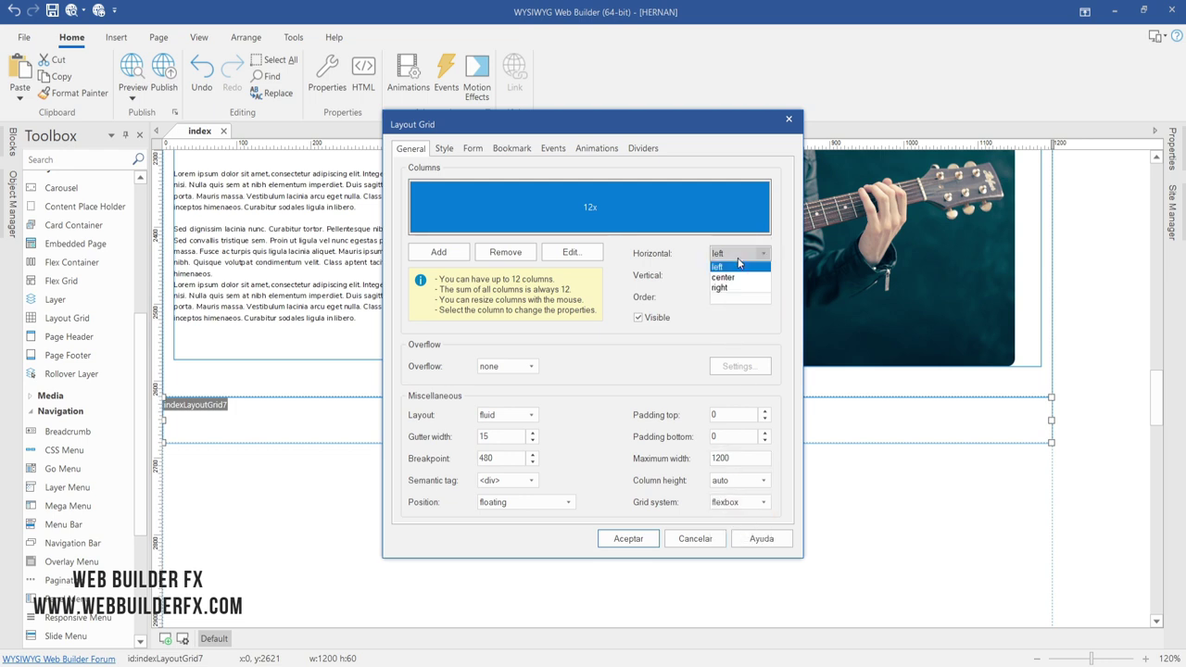
{"action": "left_click", "coordinate": [732, 278]}
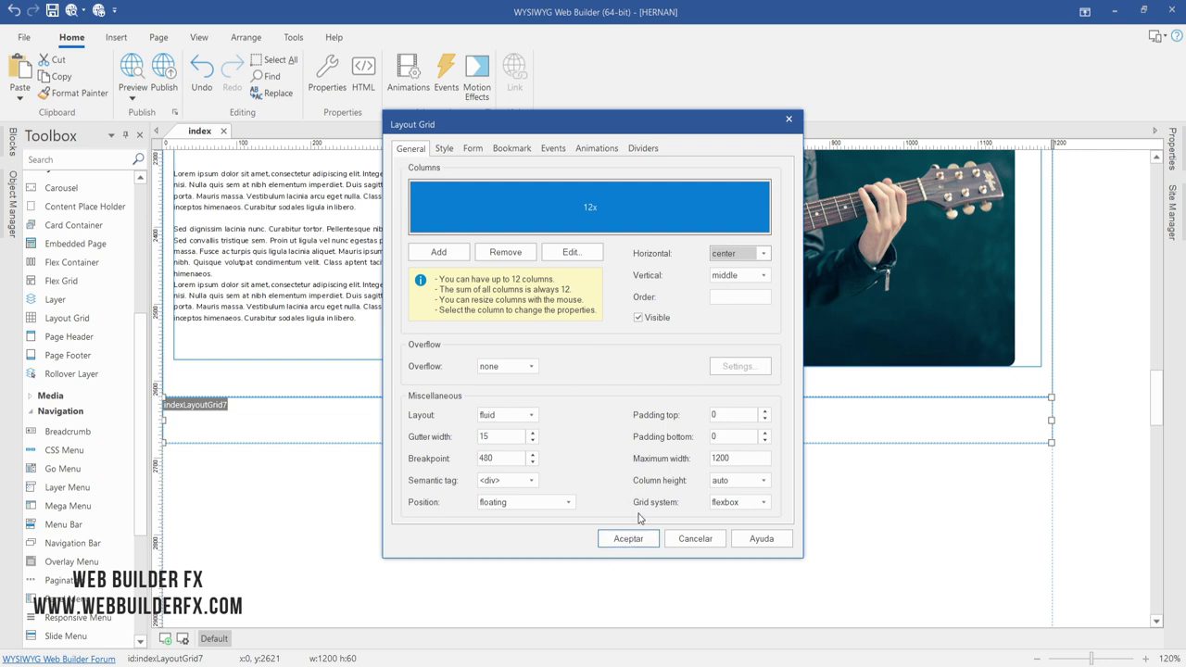
{"action": "left_click", "coordinate": [644, 542]}
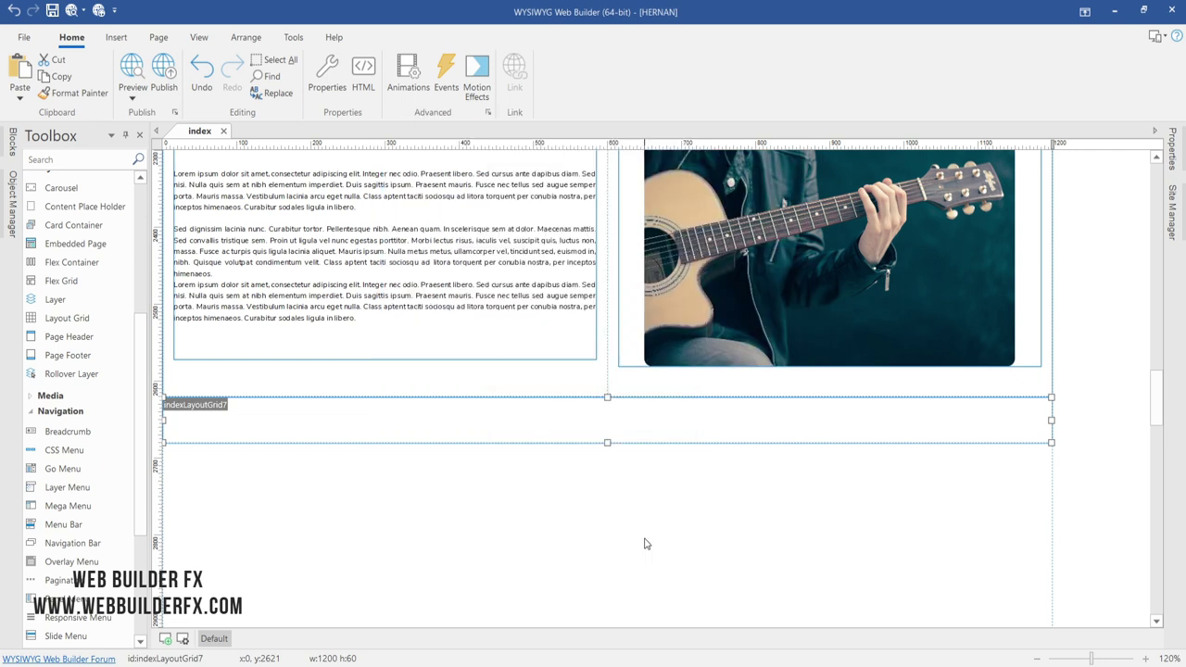
- Give the new grid an image background using headphones-1868612_1920 from the IMGS folder
{"action": "double_click", "coordinate": [606, 429]}
{"action": "left_click", "coordinate": [444, 148]}
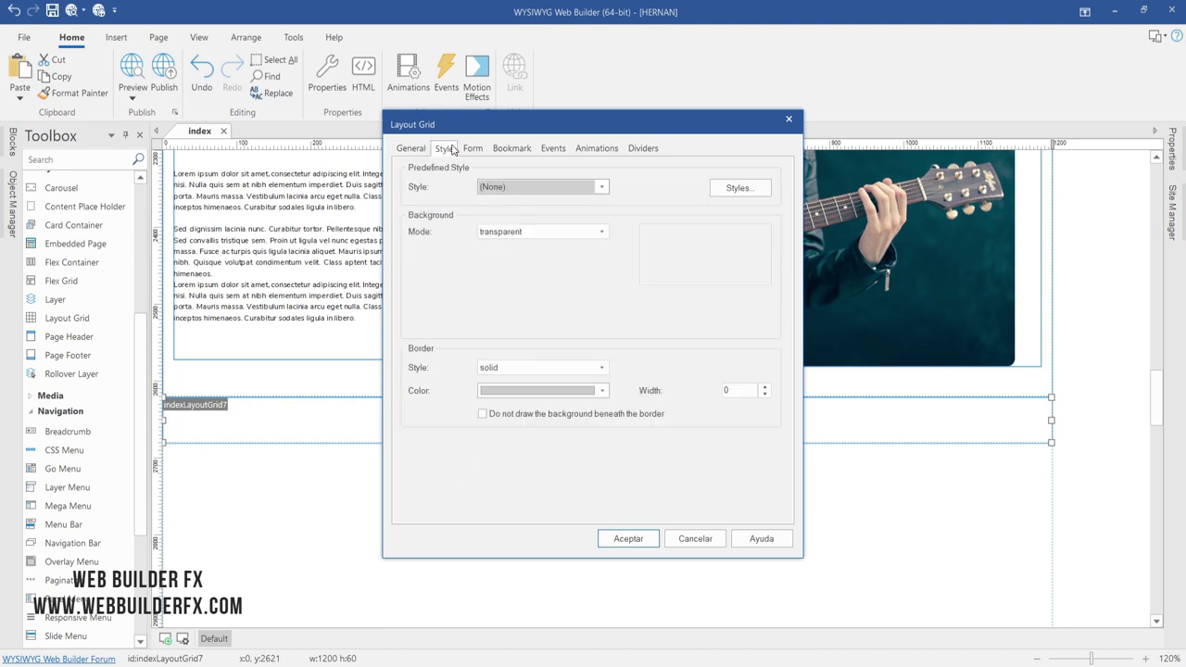
{"action": "left_click", "coordinate": [585, 233]}
{"action": "left_click", "coordinate": [542, 266]}
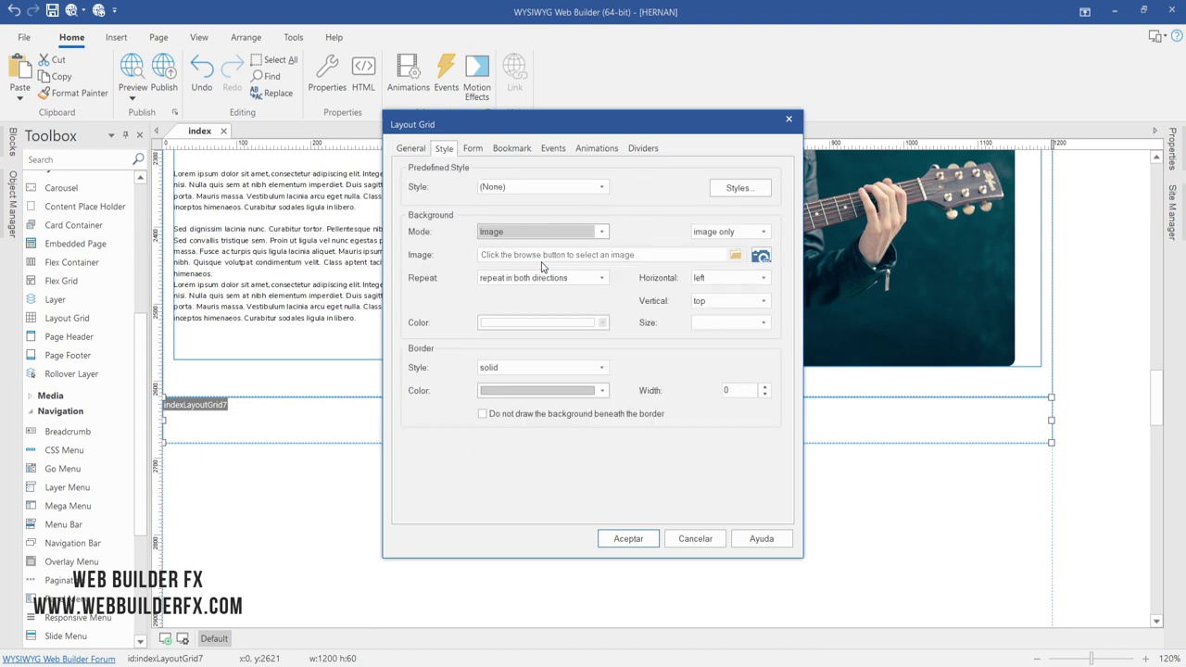
{"action": "left_click", "coordinate": [735, 255]}
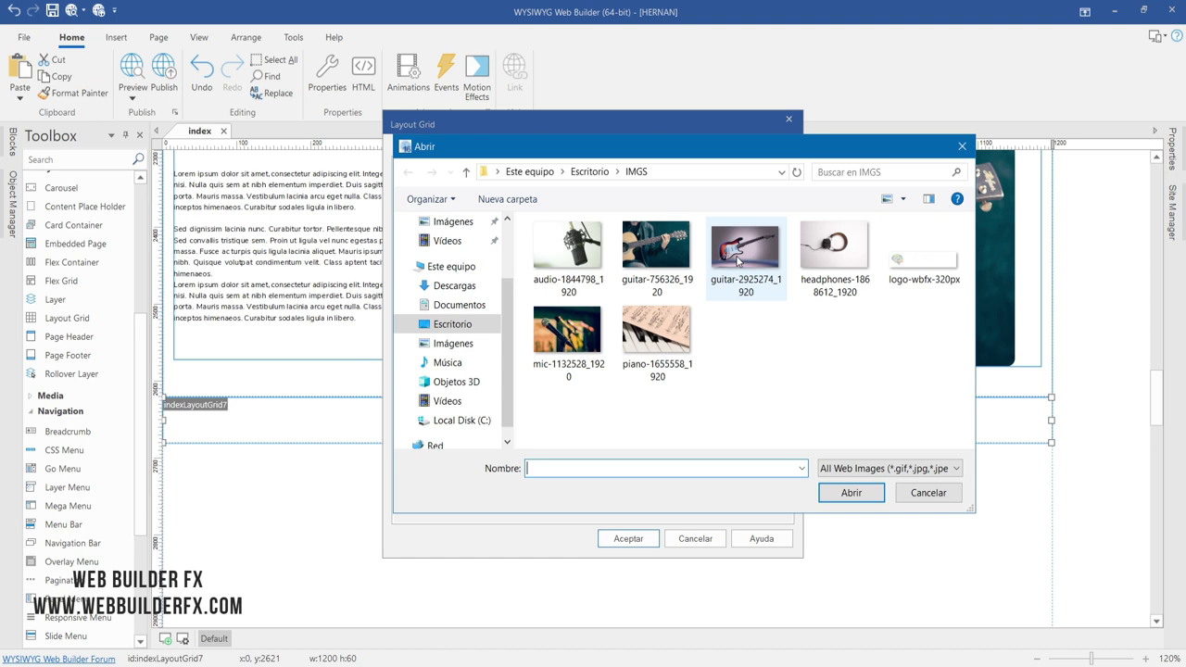
{"action": "double_click", "coordinate": [827, 252]}
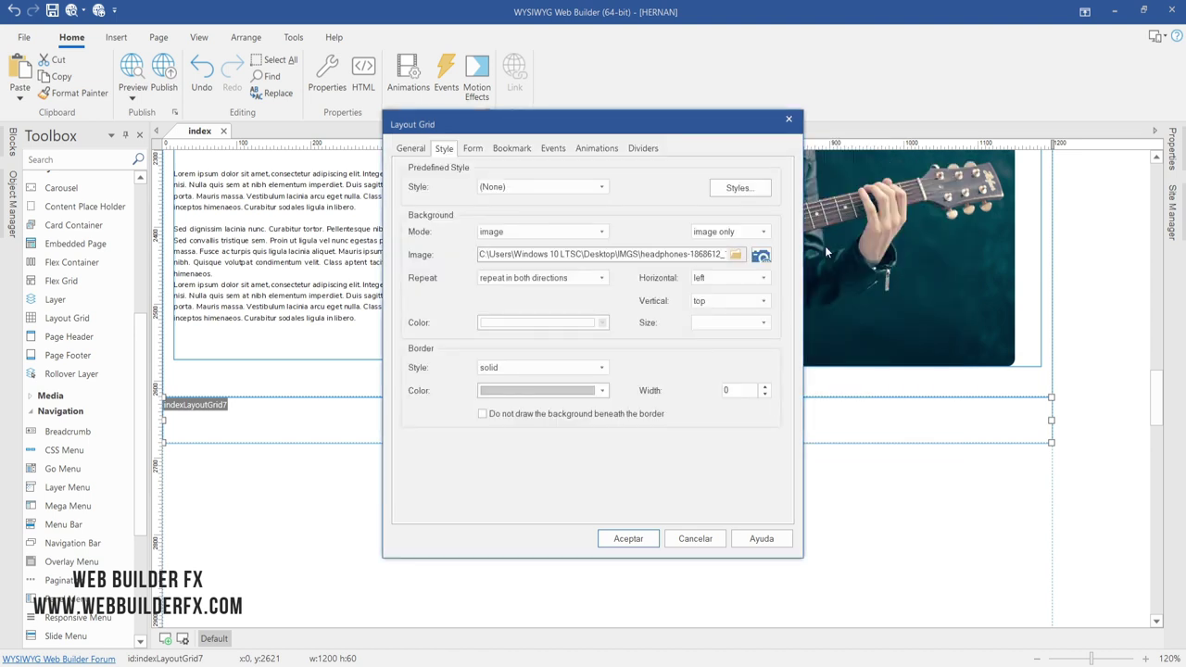
- Center the grid's background image horizontally and vertically, and set its size to parallax
{"action": "left_click", "coordinate": [729, 278]}
{"action": "left_click", "coordinate": [714, 301]}
{"action": "left_click", "coordinate": [717, 302]}
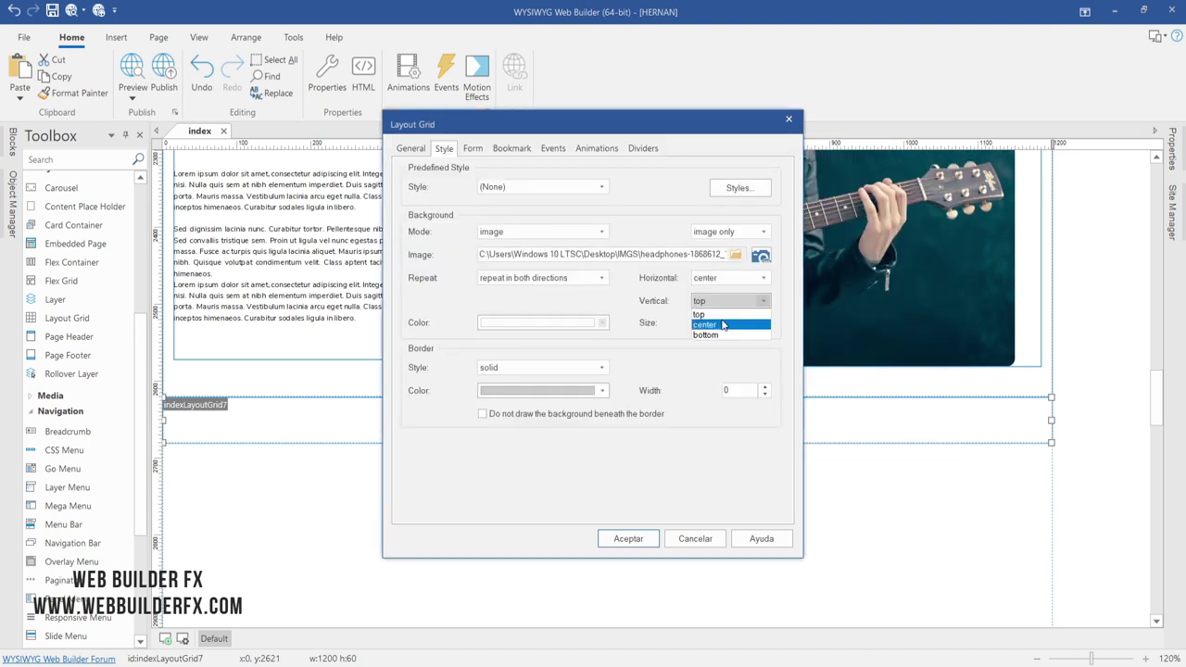
{"action": "left_click", "coordinate": [722, 321]}
{"action": "left_click", "coordinate": [756, 324]}
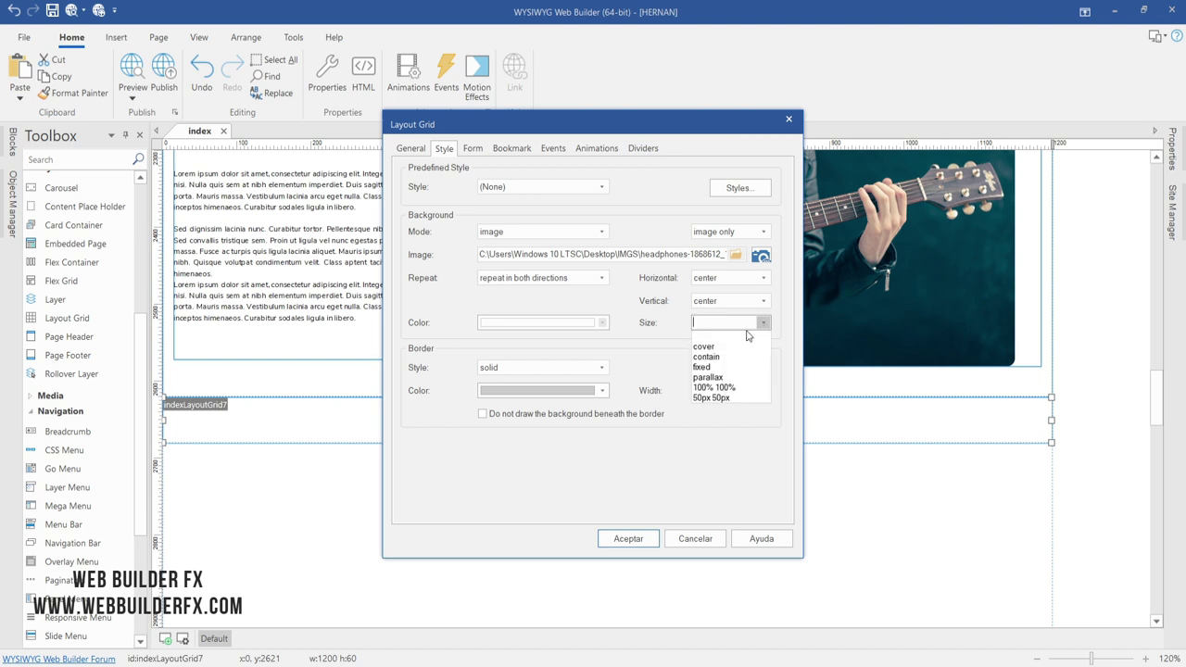
{"action": "left_click", "coordinate": [701, 372]}
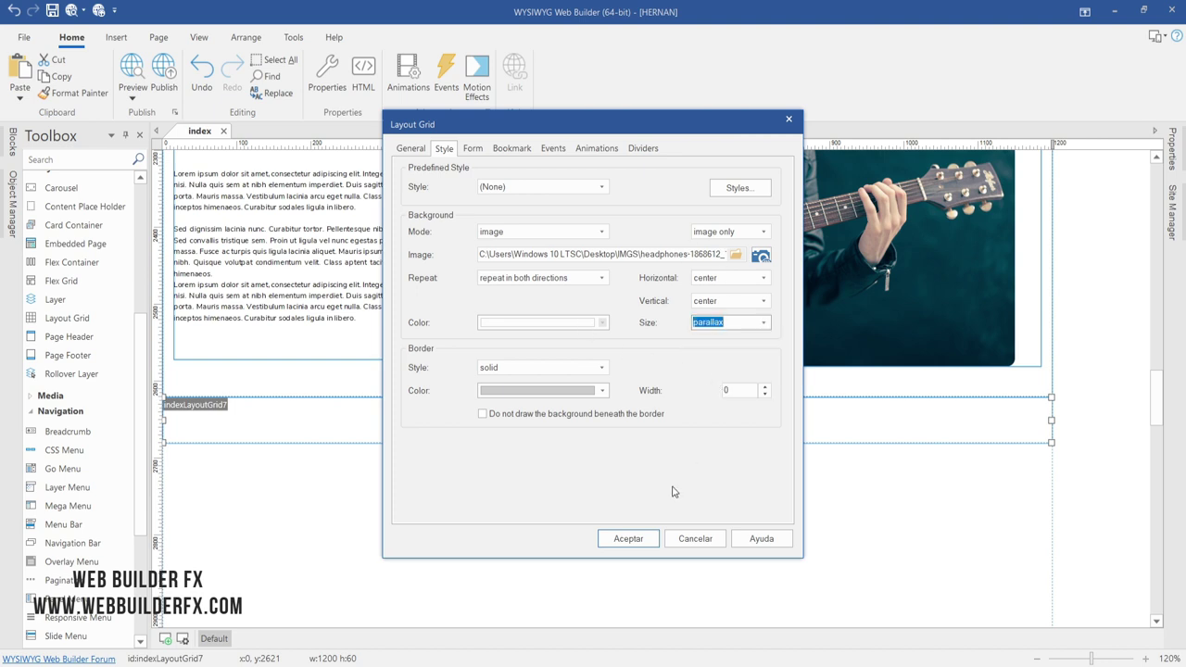
{"action": "left_click", "coordinate": [638, 545]}
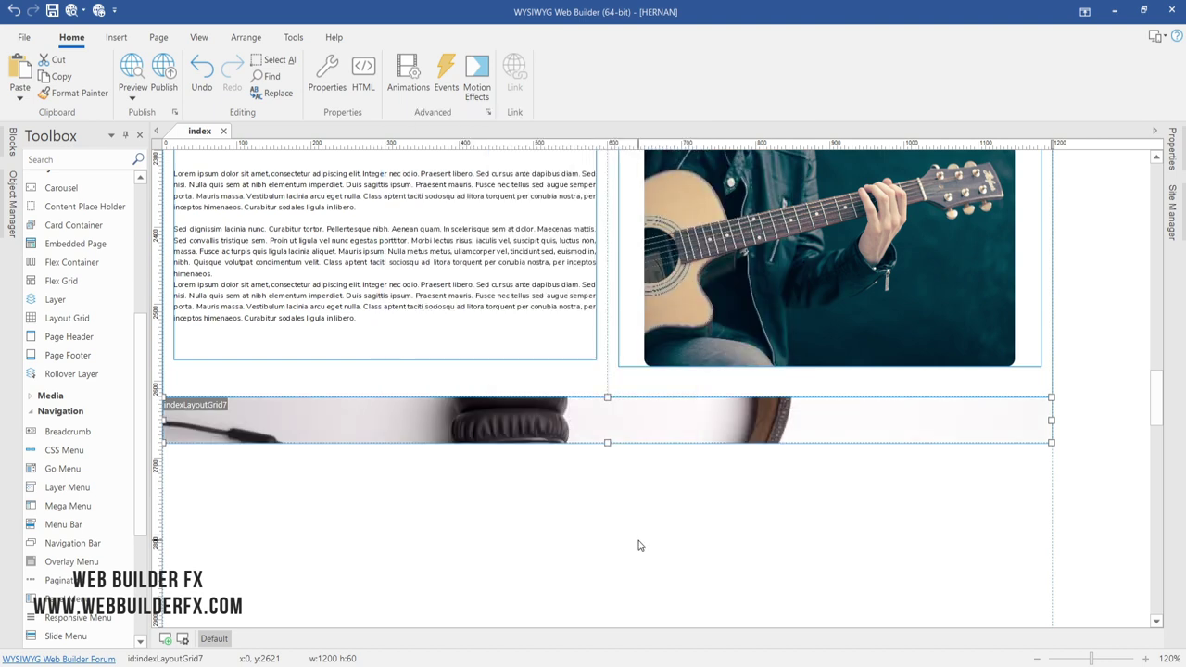
- Switch the headphones background to image + overlay with a black overlay color at alpha 153, and save the project
{"action": "double_click", "coordinate": [600, 426]}
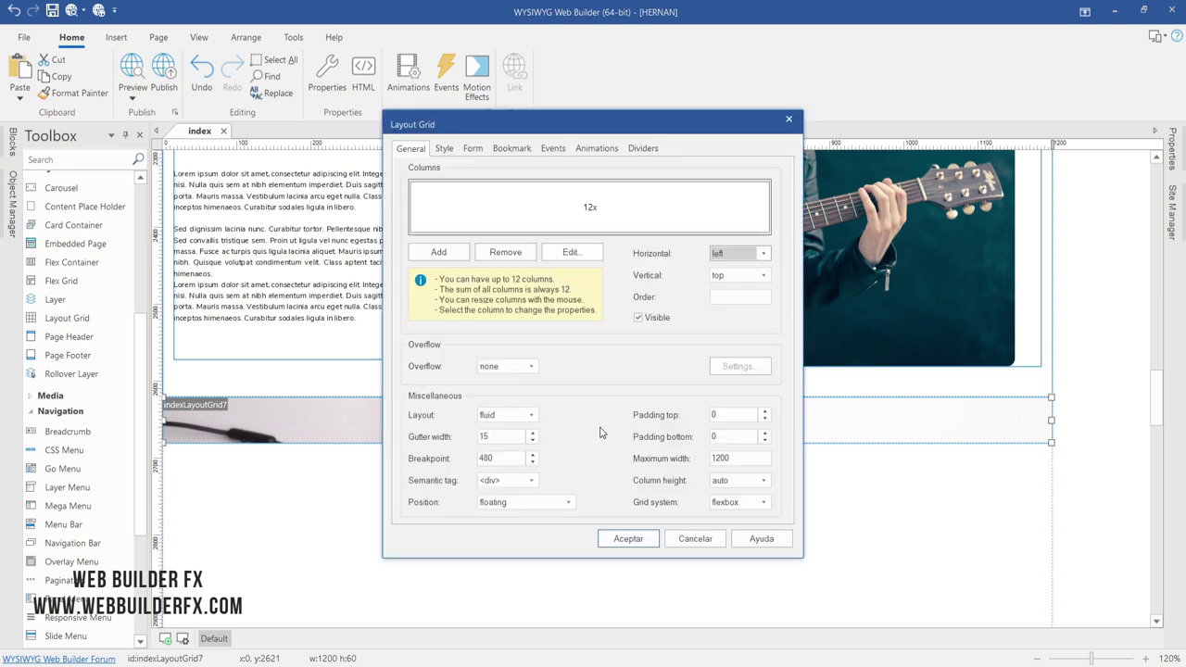
{"action": "left_click", "coordinate": [444, 148]}
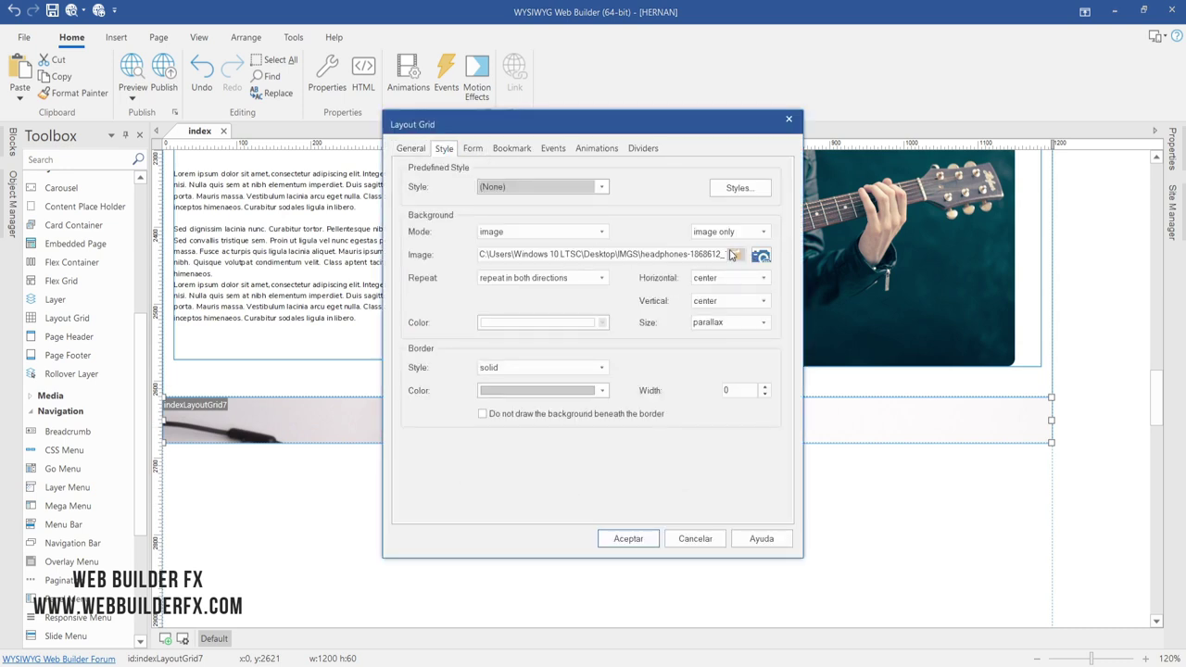
{"action": "left_click", "coordinate": [751, 234]}
{"action": "left_click", "coordinate": [723, 265]}
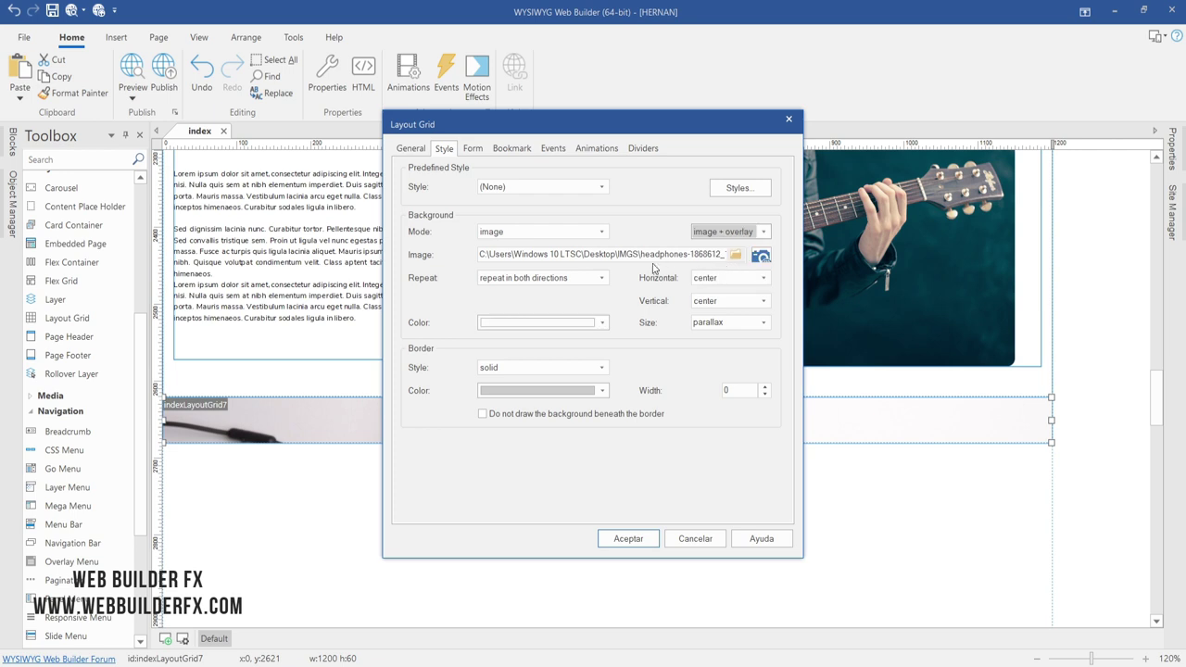
{"action": "left_click", "coordinate": [570, 324]}
{"action": "left_click", "coordinate": [487, 341]}
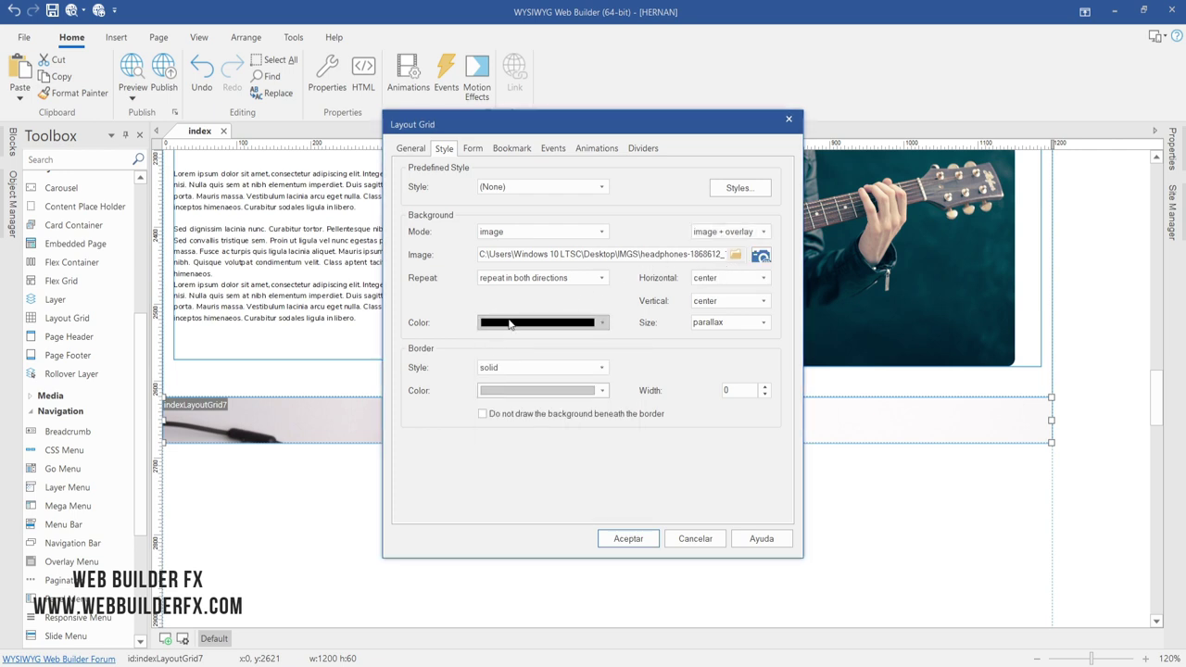
{"action": "left_click", "coordinate": [515, 324]}
{"action": "left_click", "coordinate": [561, 450]}
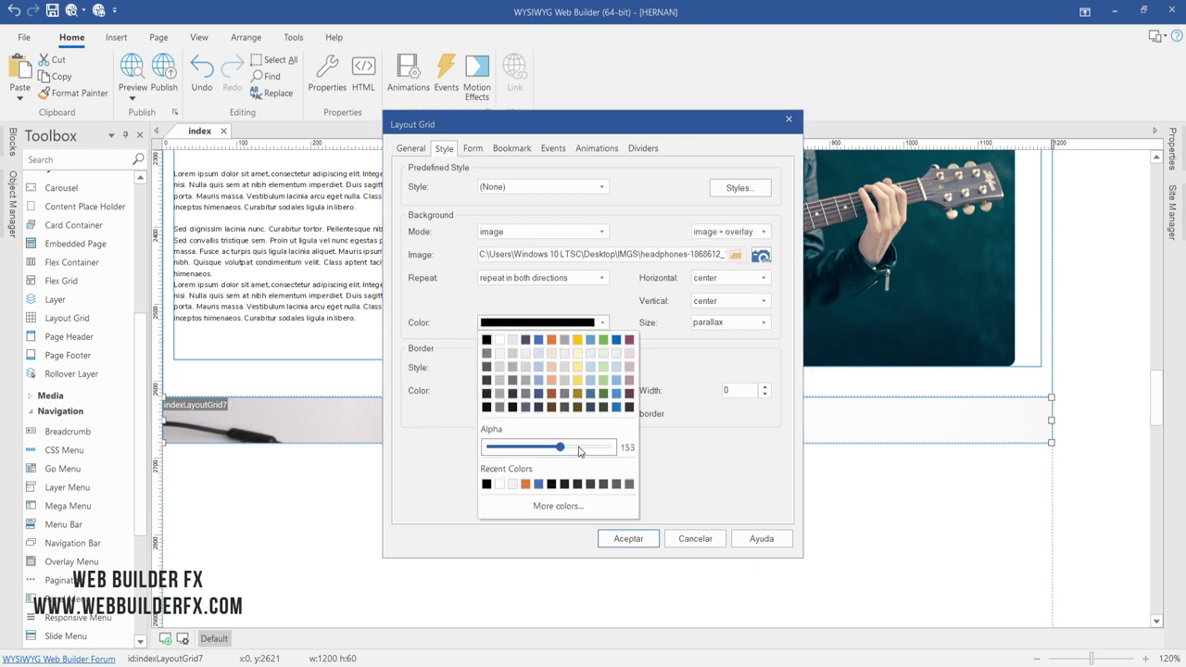
{"action": "left_click", "coordinate": [678, 502]}
{"action": "left_click", "coordinate": [646, 541]}
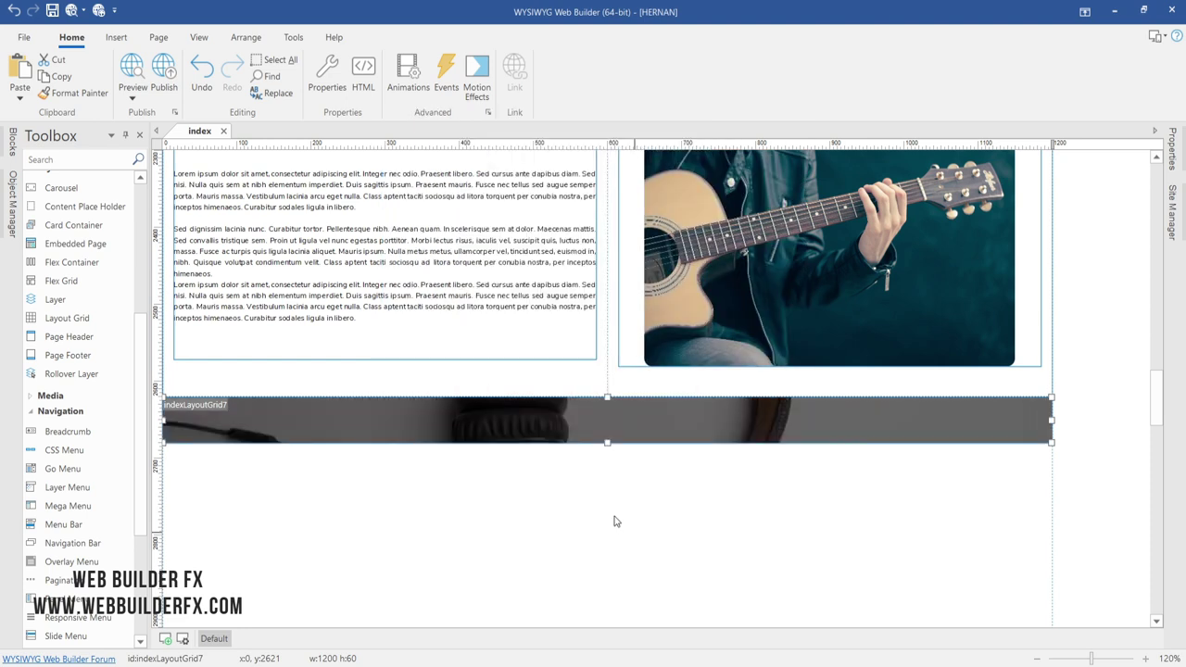
{"action": "left_click", "coordinate": [52, 12]}
- Add top and bottom padding to the headphones grid, bringing its height to 220
{"action": "double_click", "coordinate": [539, 415]}
{"action": "left_click", "coordinate": [712, 414]}
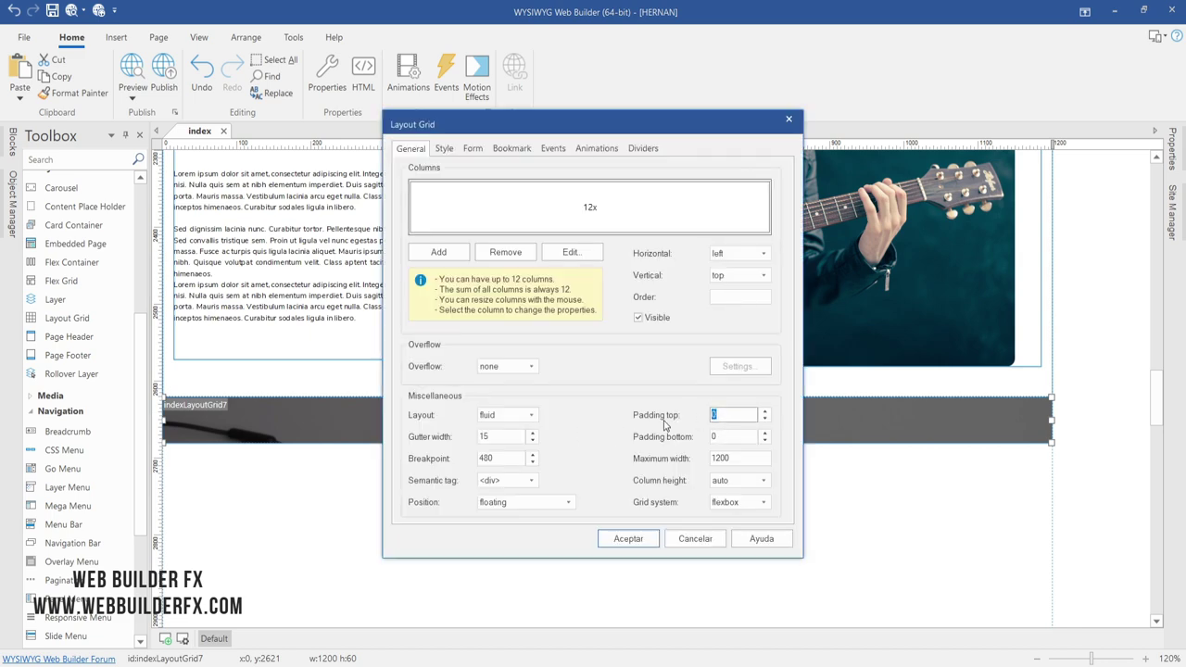
{"action": "key", "text": "Tab"}
{"action": "key", "text": "Return"}
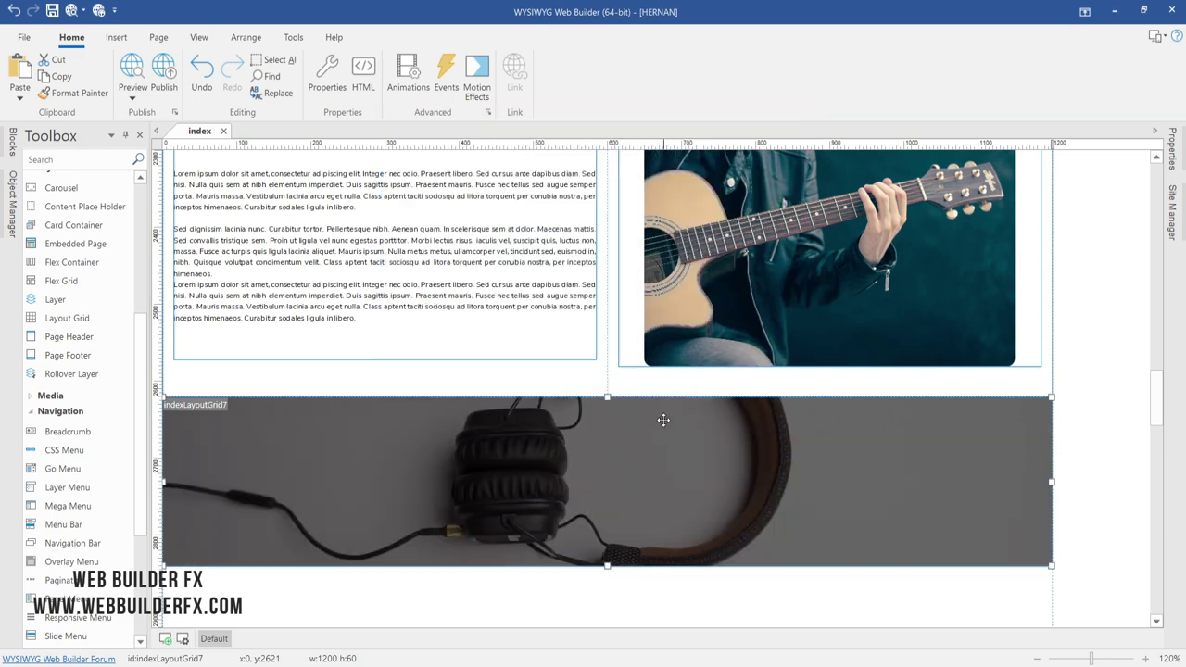
- Insert a text object and place it inside the headphones grid
{"action": "left_click", "coordinate": [116, 37]}
{"action": "left_click", "coordinate": [190, 74]}
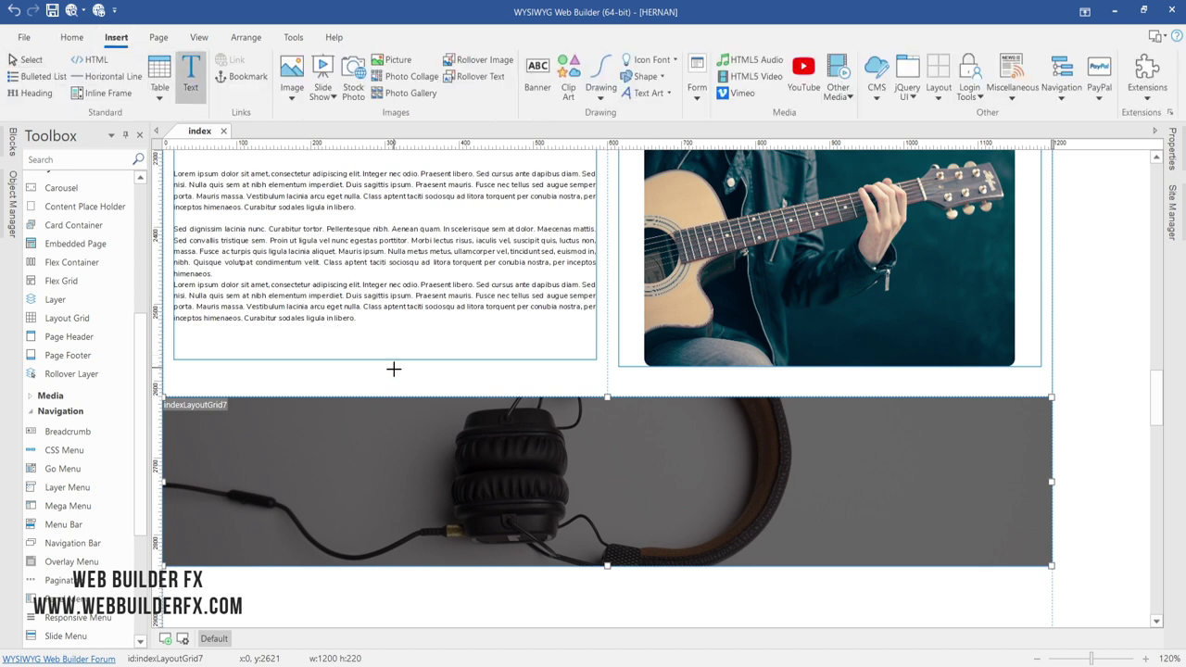
{"action": "mouse_move", "coordinate": [375, 614]}
{"action": "left_mouse_down"}
{"action": "mouse_move", "coordinate": [427, 604]}
{"action": "mouse_move", "coordinate": [688, 619]}
{"action": "left_mouse_up"}
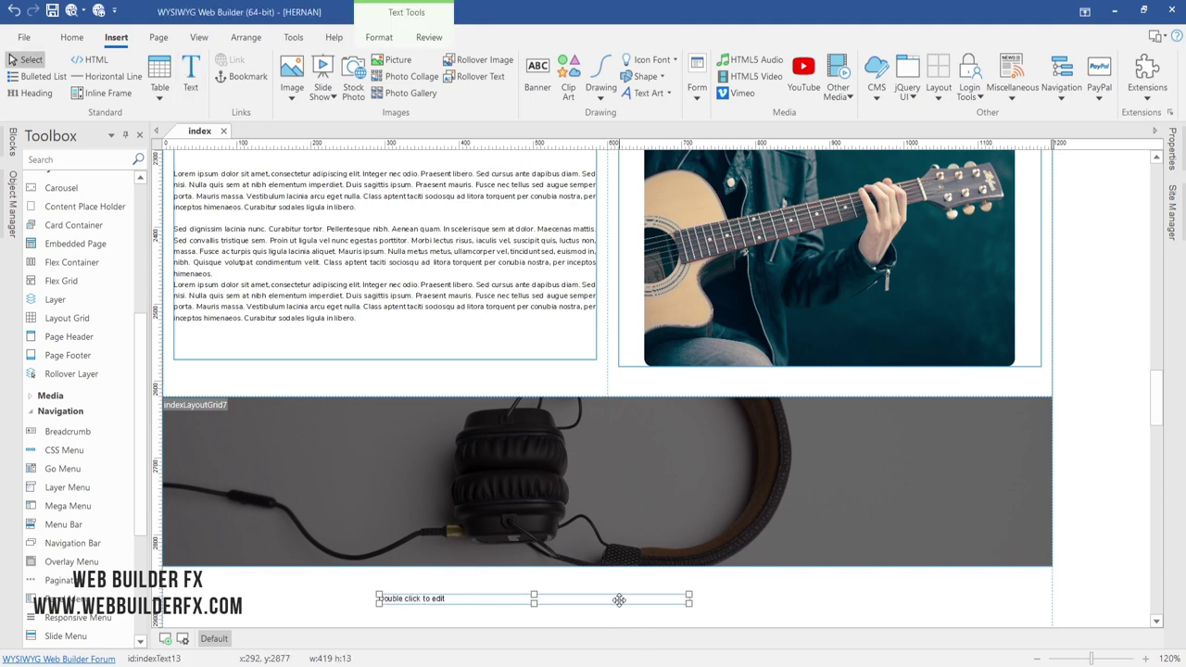
{"action": "mouse_move", "coordinate": [619, 598]}
{"action": "left_mouse_down"}
{"action": "mouse_move", "coordinate": [620, 509]}
{"action": "mouse_move", "coordinate": [520, 466]}
{"action": "left_mouse_up"}
- Center the placeholder text in the headphones grid and format it as white Quicksand Bold at size 18
{"action": "double_click", "coordinate": [521, 465]}
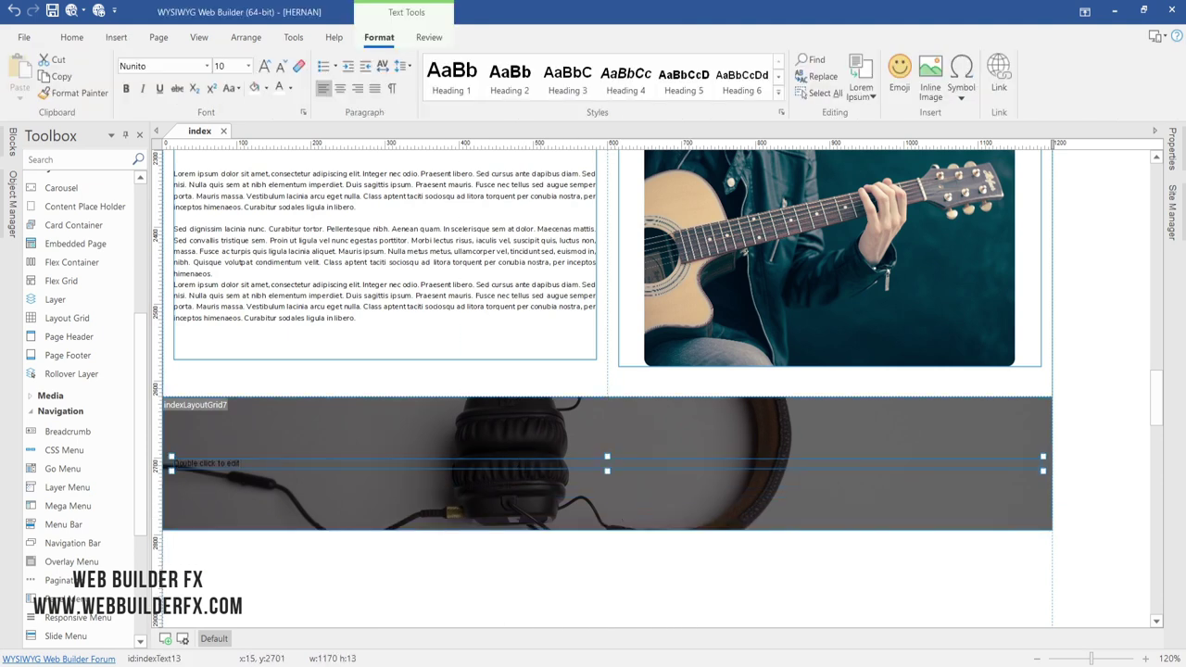
{"action": "left_click", "coordinate": [339, 89]}
{"action": "left_click_drag", "start_coordinate": [582, 461], "coordinate": [641, 464]}
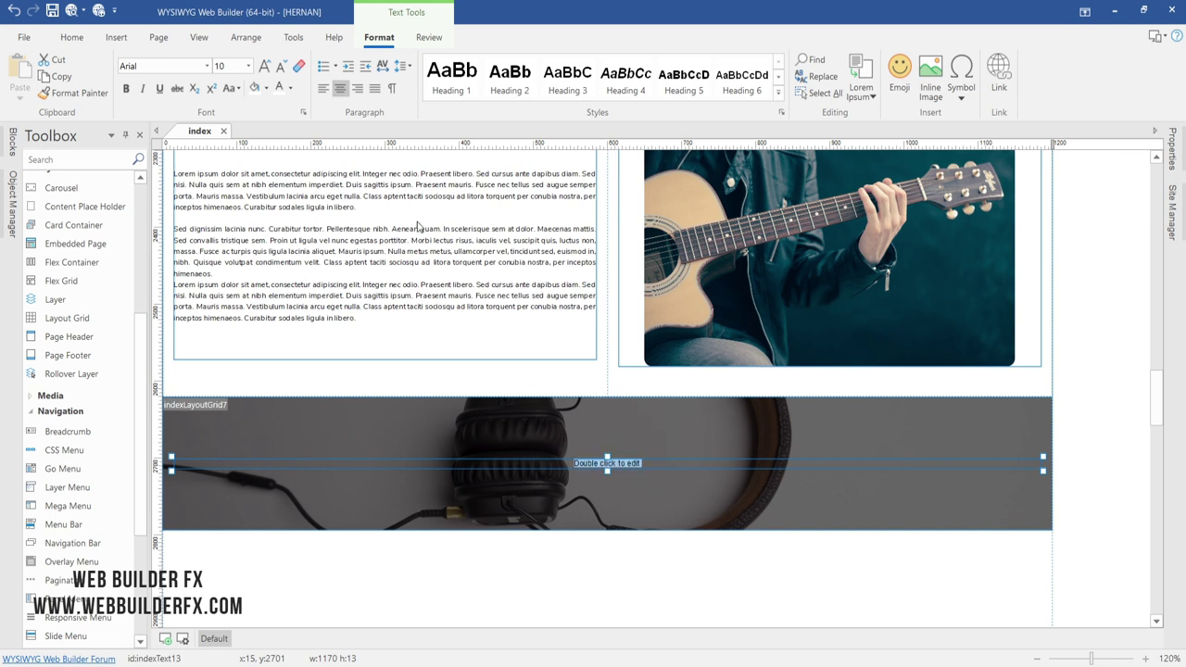
{"action": "left_click", "coordinate": [206, 65]}
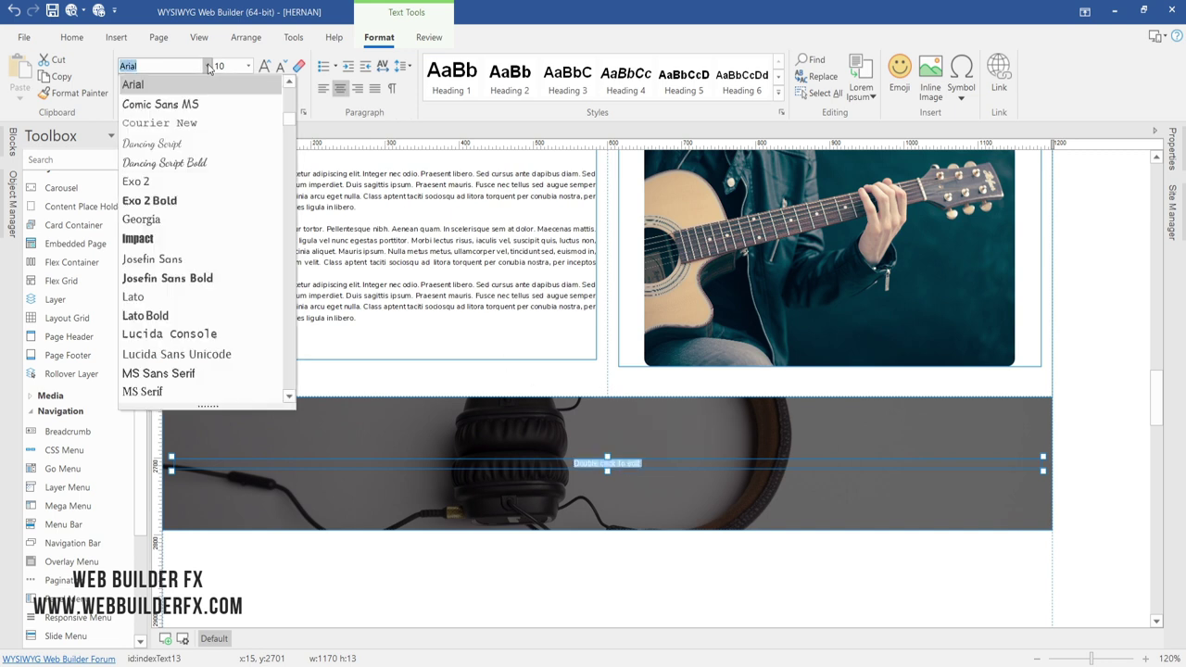
{"action": "scroll", "coordinate": [218, 139], "scroll_direction": "up", "scroll_amount": 4}
{"action": "scroll", "coordinate": [219, 139], "scroll_direction": "up", "scroll_amount": 1}
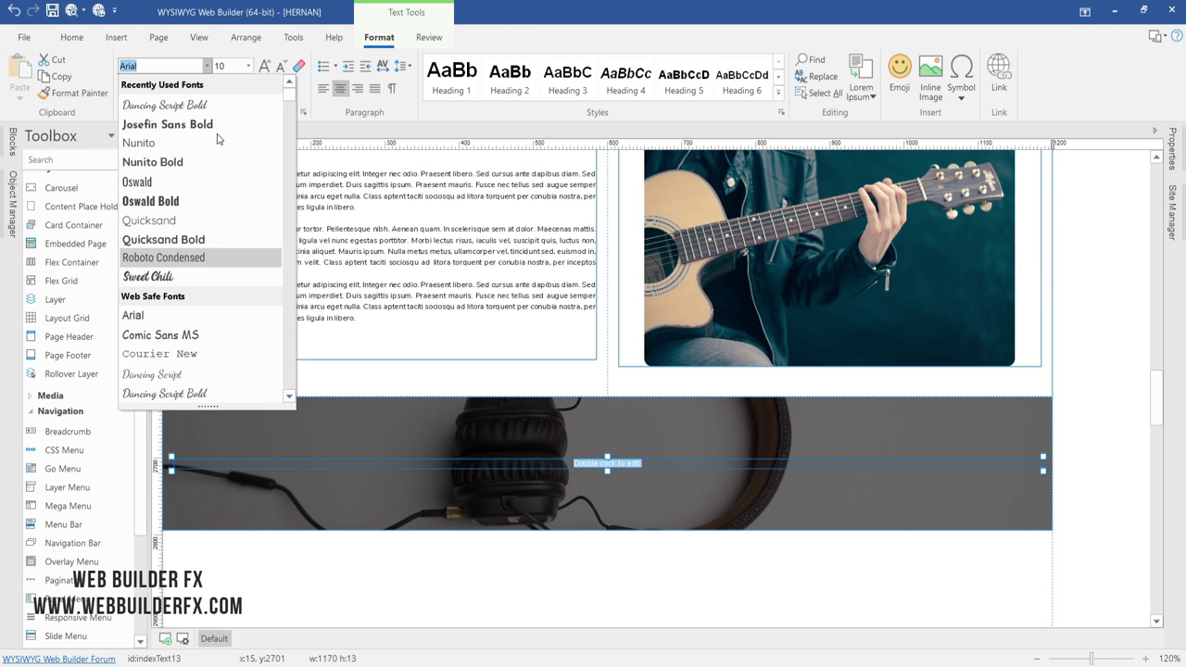
{"action": "left_click", "coordinate": [202, 240]}
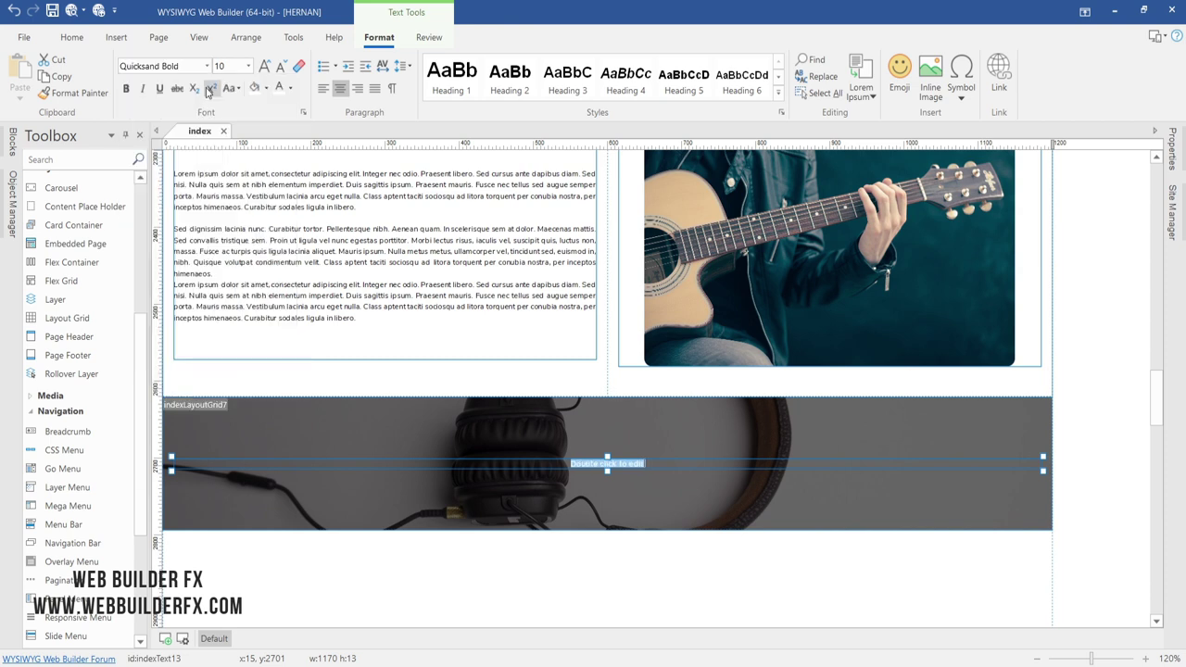
{"action": "left_click", "coordinate": [248, 66]}
{"action": "scroll", "coordinate": [232, 139], "scroll_direction": "down", "scroll_amount": 2}
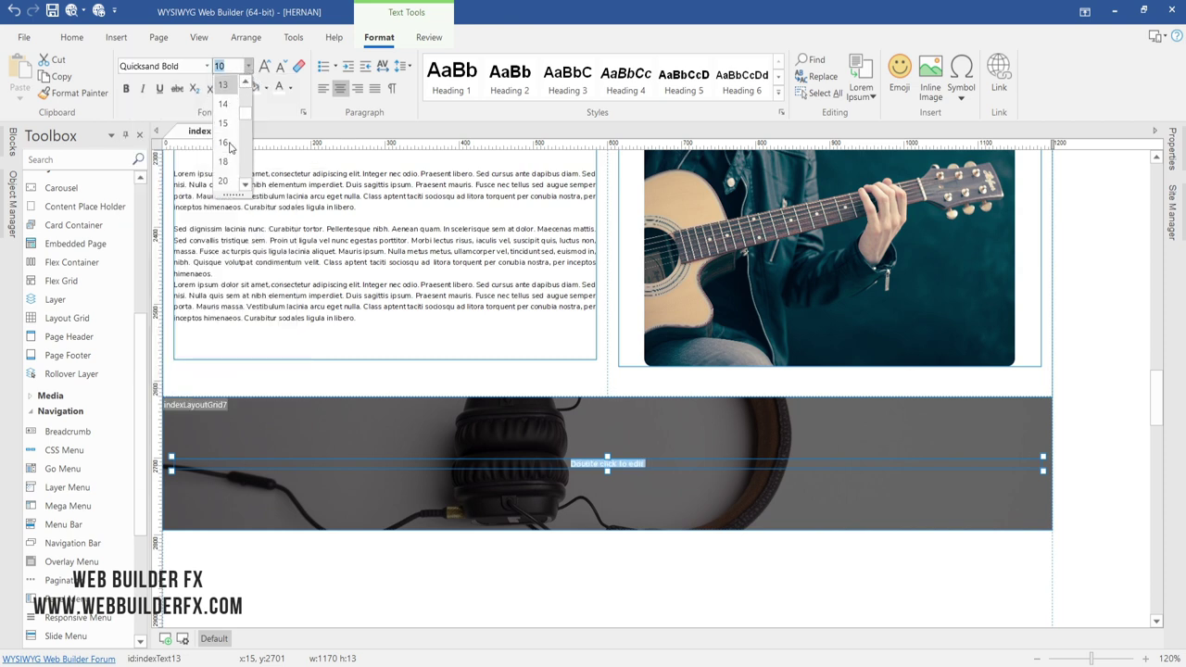
{"action": "left_click", "coordinate": [223, 169]}
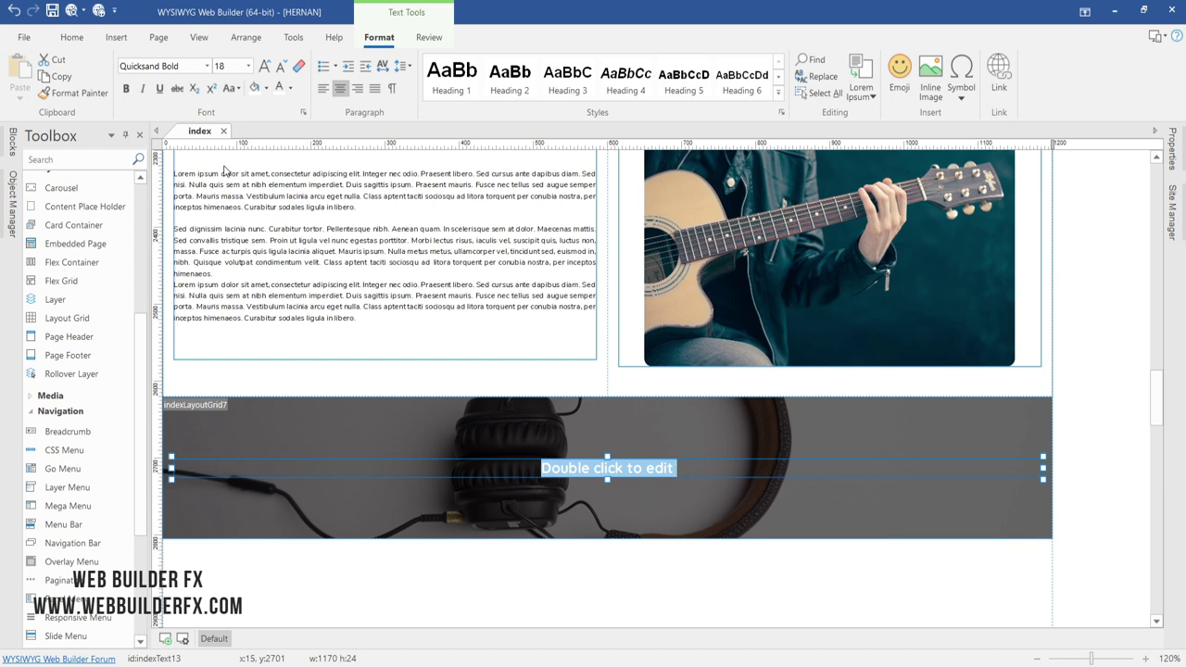
- Replace the placeholder text with "Download our complete catalog of courses" and finish editing it
{"action": "type", "text": "Do"}
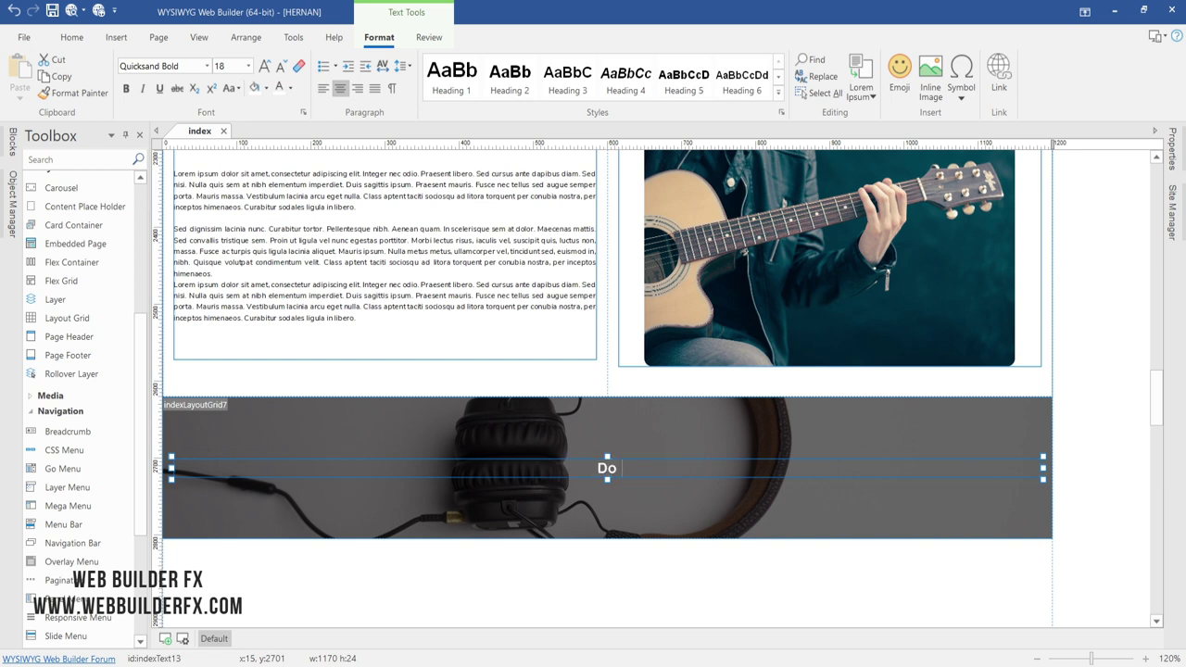
{"action": "type", "text": "wnload our"}
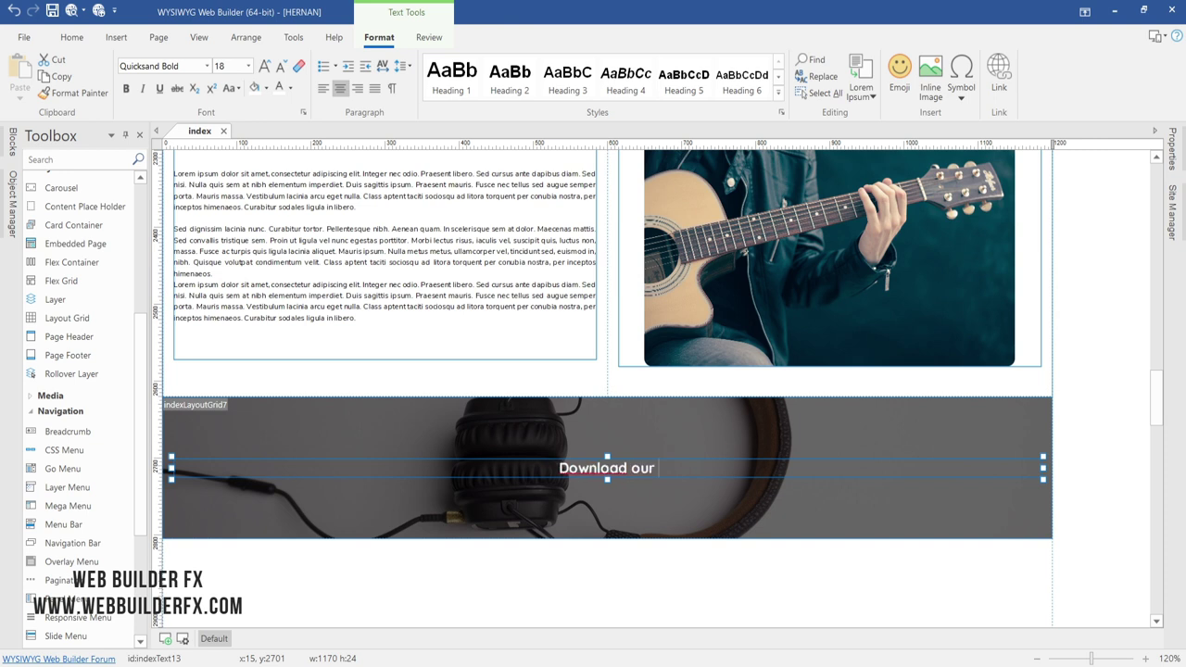
{"action": "type", "text": " complete"}
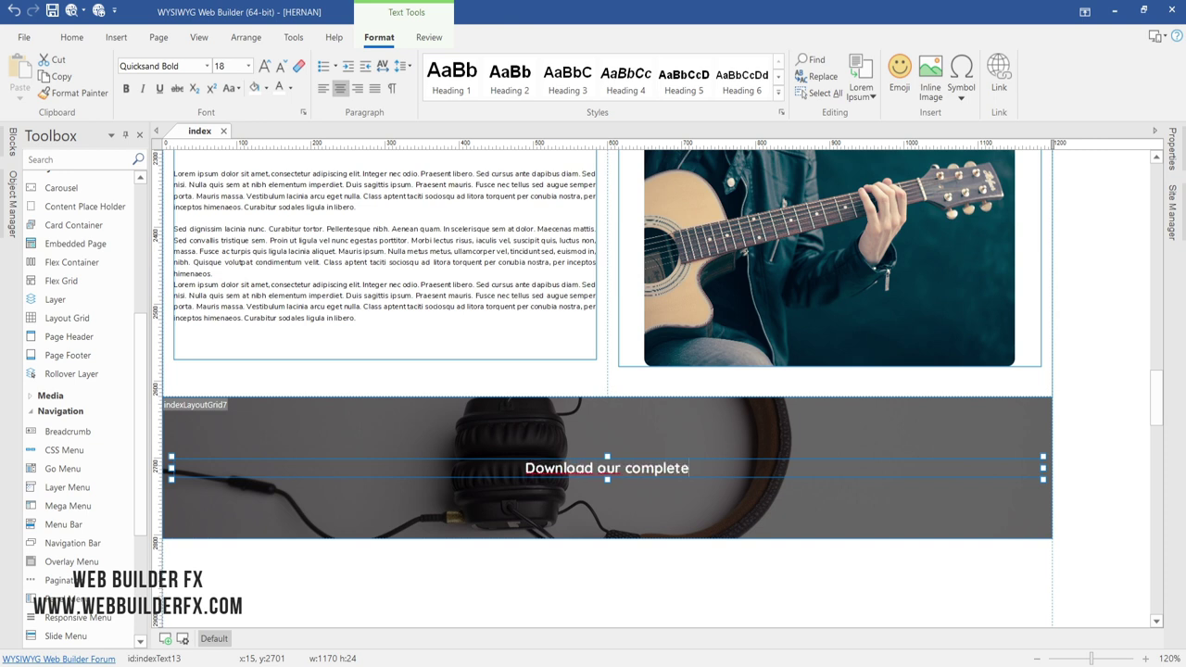
{"action": "type", "text": "catalog"}
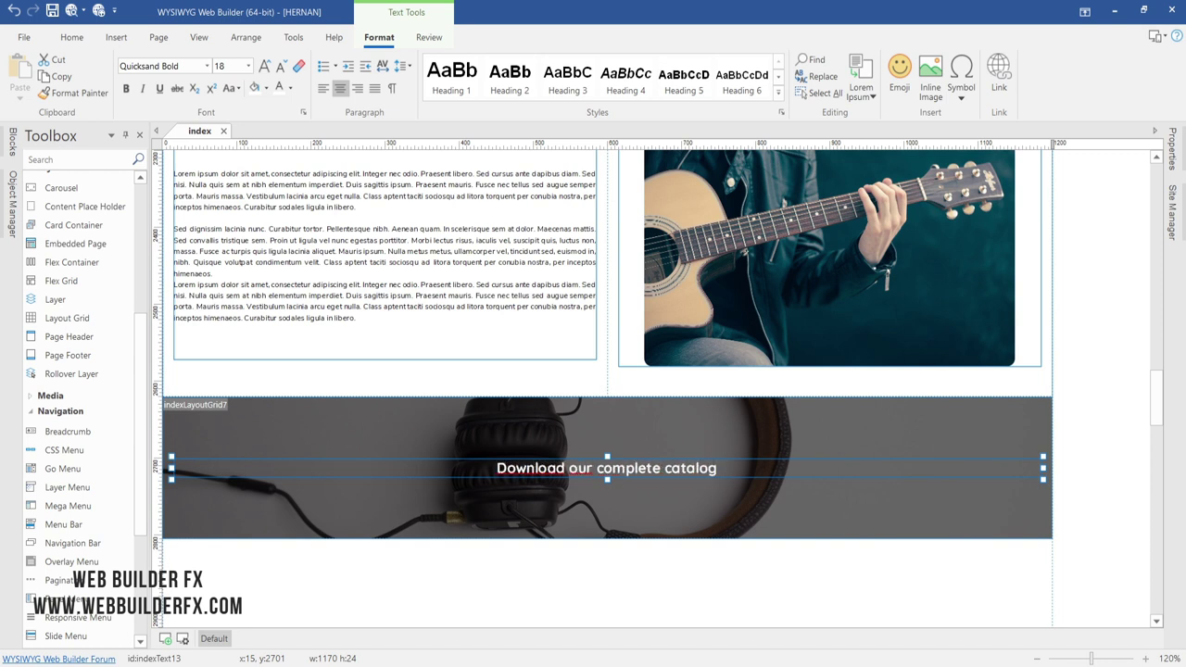
{"action": "type", "text": " of courses"}
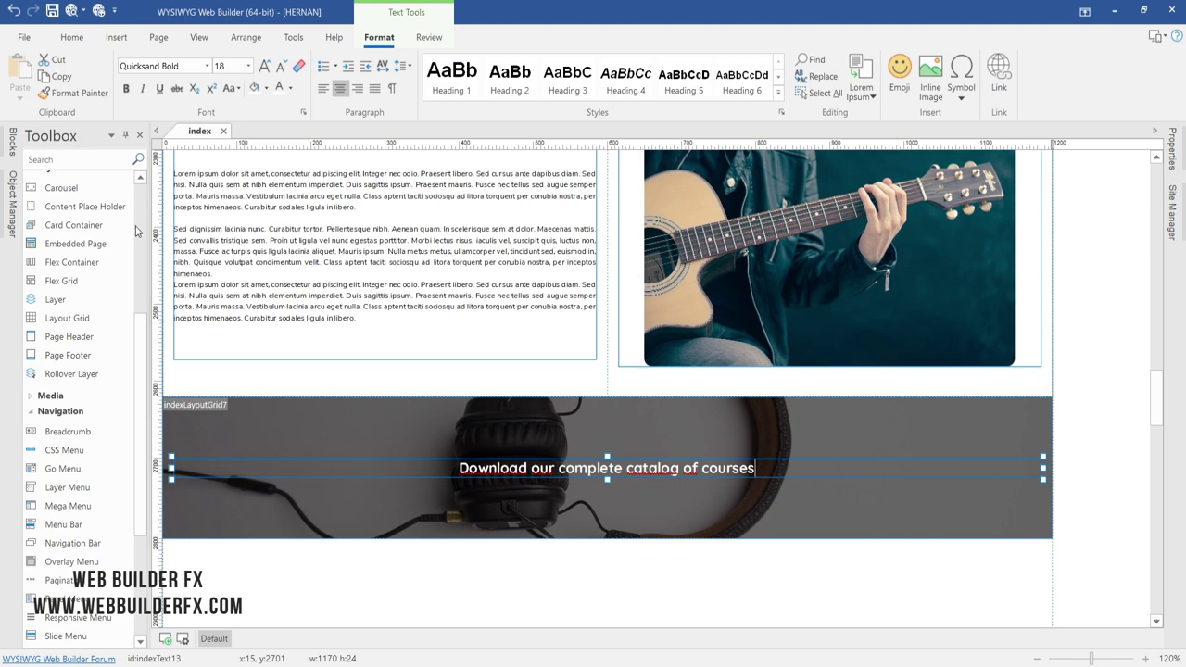
{"action": "left_click", "coordinate": [585, 499]}
- Set the top and bottom margins of the "Download our complete catalog of courses" text to 20
{"action": "right_click", "coordinate": [583, 468]}
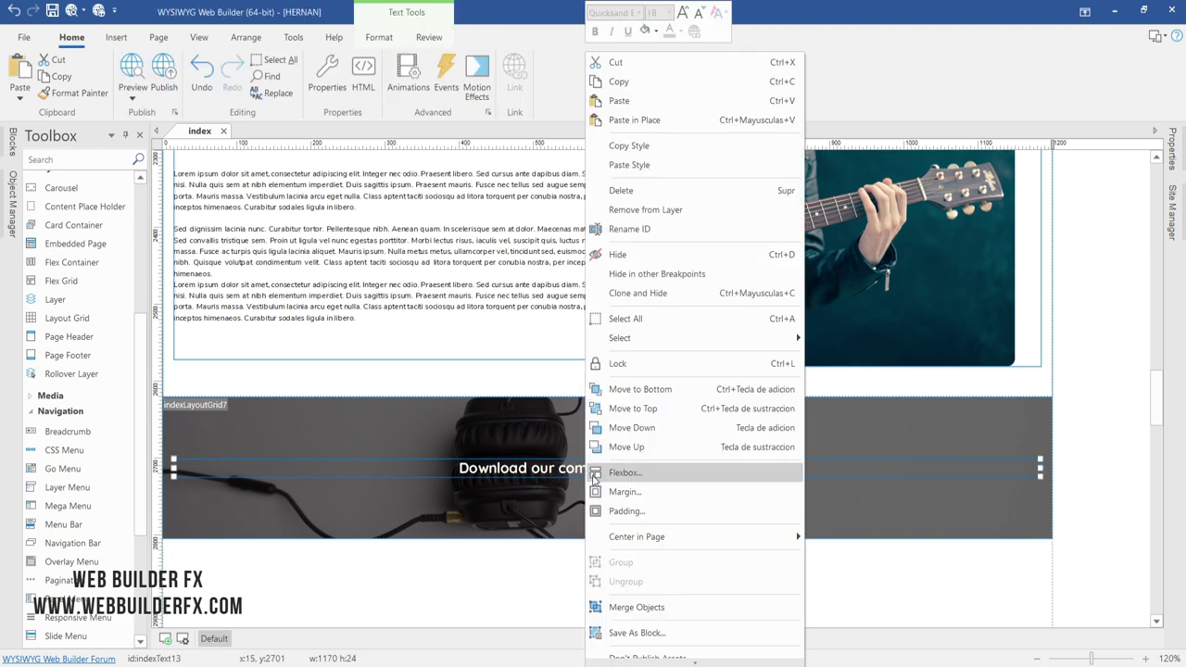
{"action": "left_click", "coordinate": [623, 492]}
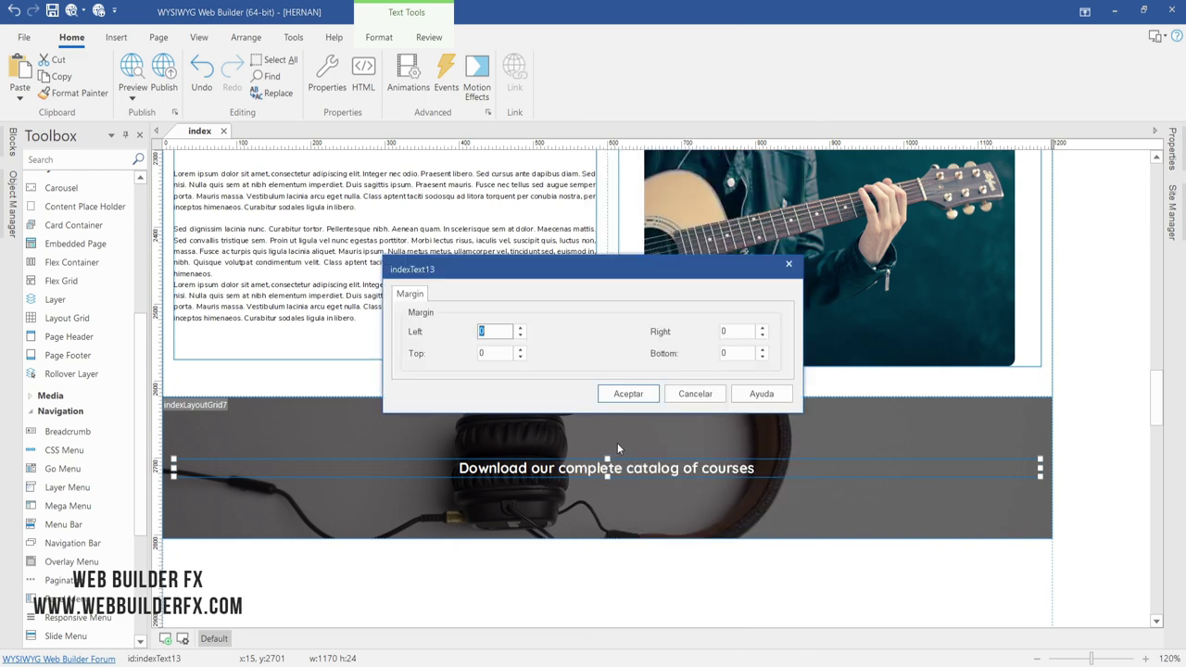
{"action": "left_click", "coordinate": [509, 352]}
{"action": "type", "text": "20"}
{"action": "key", "text": "Tab"}
{"action": "key", "text": "Tab"}
{"action": "key", "text": "Return"}
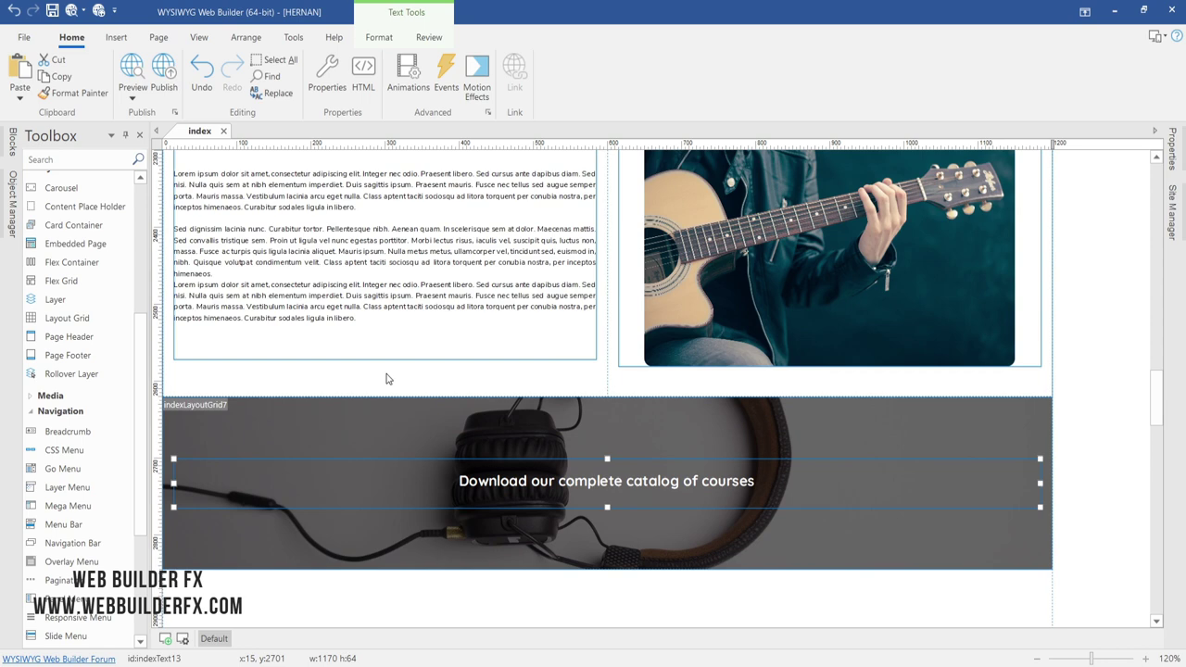
- Raise the alpha of the headphones grid's black overlay color above 153 to darken the background image
{"action": "double_click", "coordinate": [391, 408]}
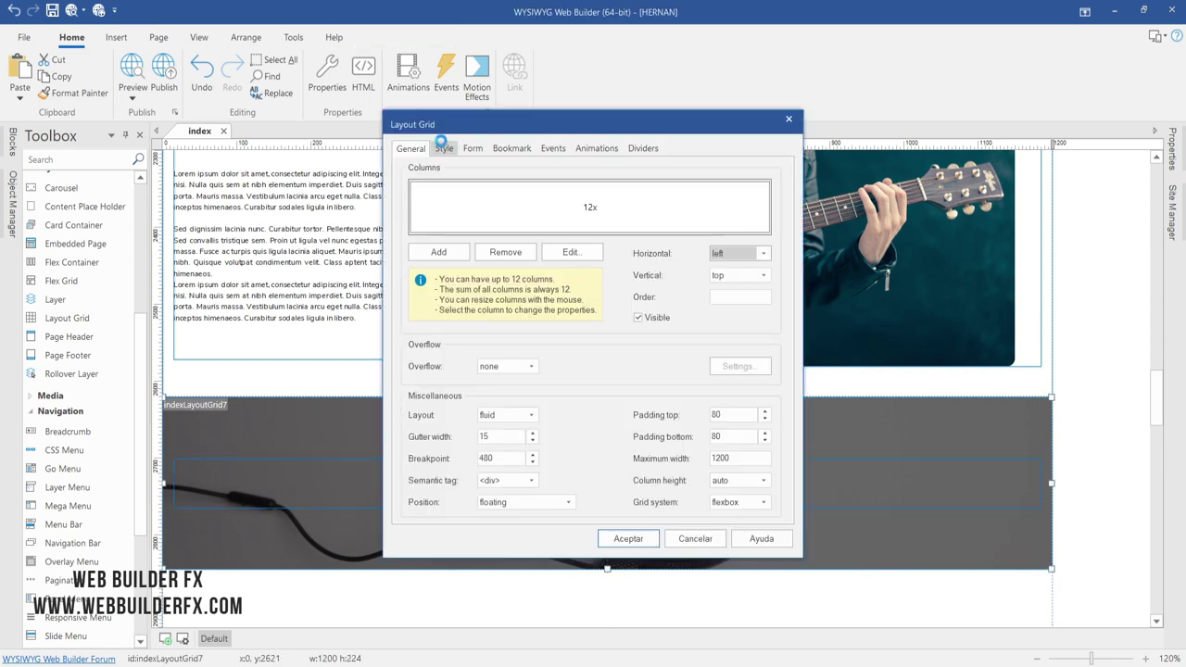
{"action": "left_click", "coordinate": [444, 149]}
{"action": "left_click", "coordinate": [559, 322]}
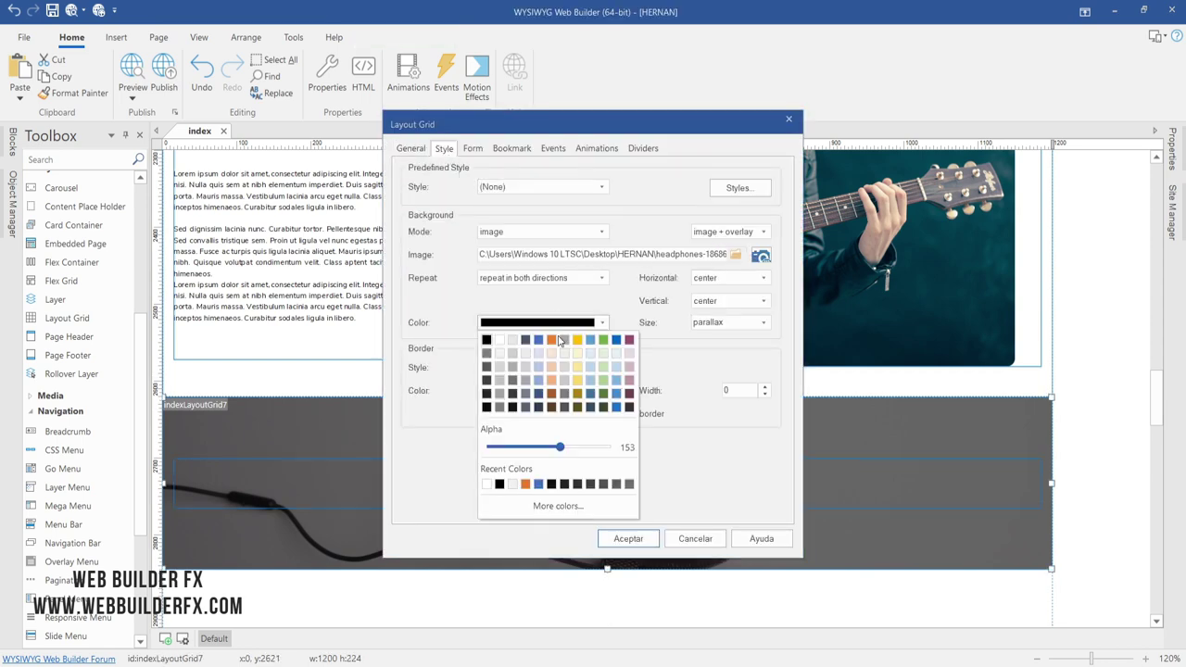
{"action": "left_click_drag", "start_coordinate": [564, 448], "coordinate": [578, 451]}
{"action": "left_click", "coordinate": [676, 497]}
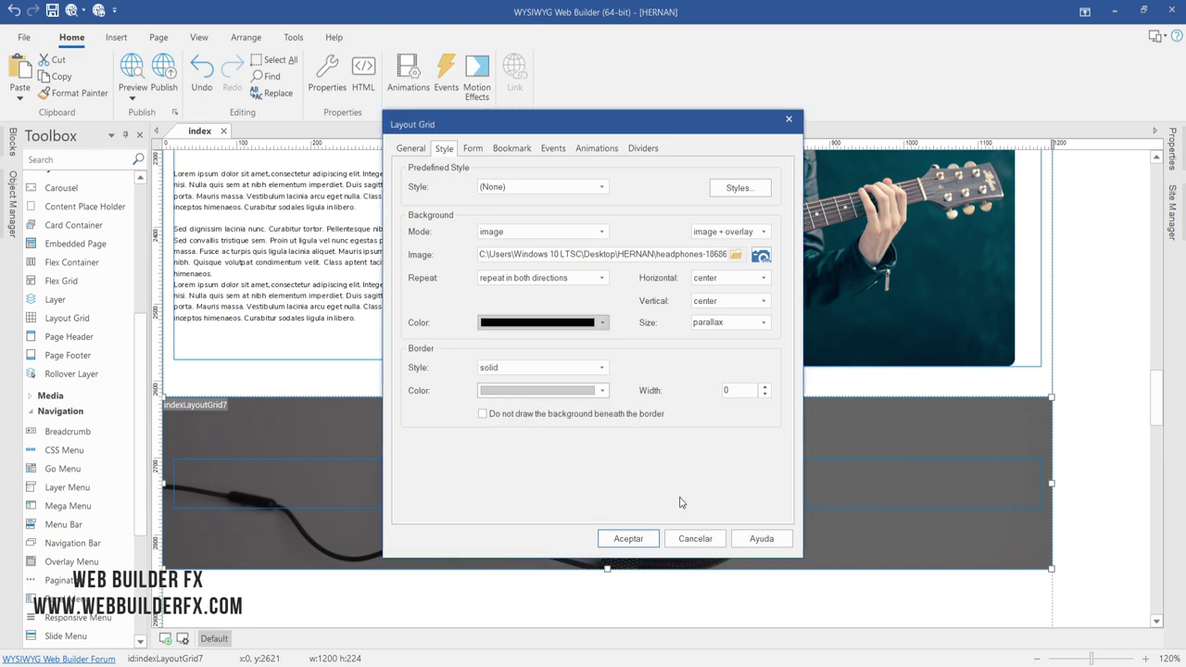
{"action": "left_click", "coordinate": [628, 538]}
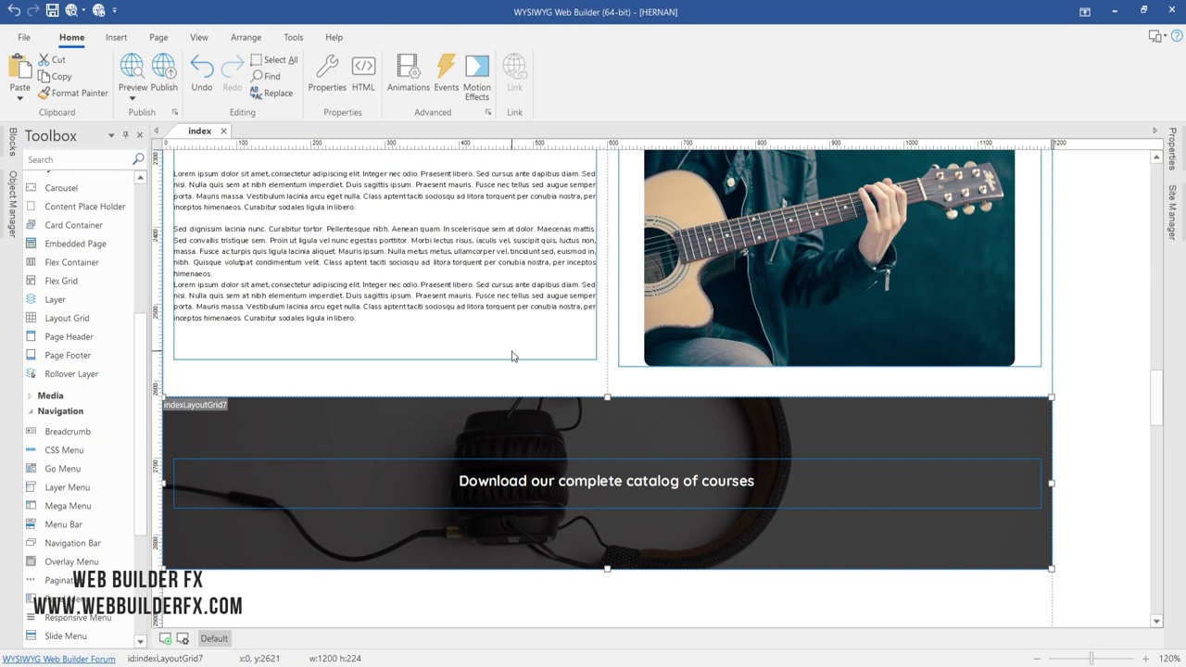
- Copy the "I want to register" button from the hero section and paste it in the blank area below the headphones grid
{"action": "scroll", "coordinate": [511, 356], "scroll_direction": "up", "scroll_amount": 10}
{"action": "scroll", "coordinate": [513, 356], "scroll_direction": "up", "scroll_amount": 10}
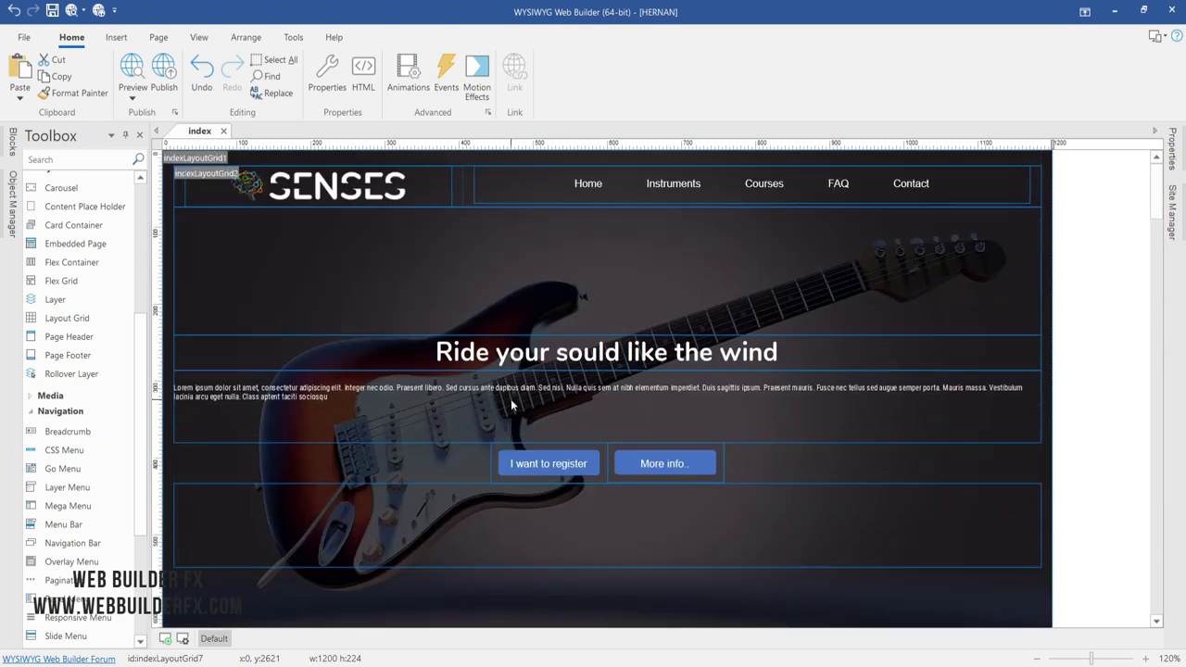
{"action": "left_click", "coordinate": [524, 457]}
{"action": "right_click", "coordinate": [524, 457]}
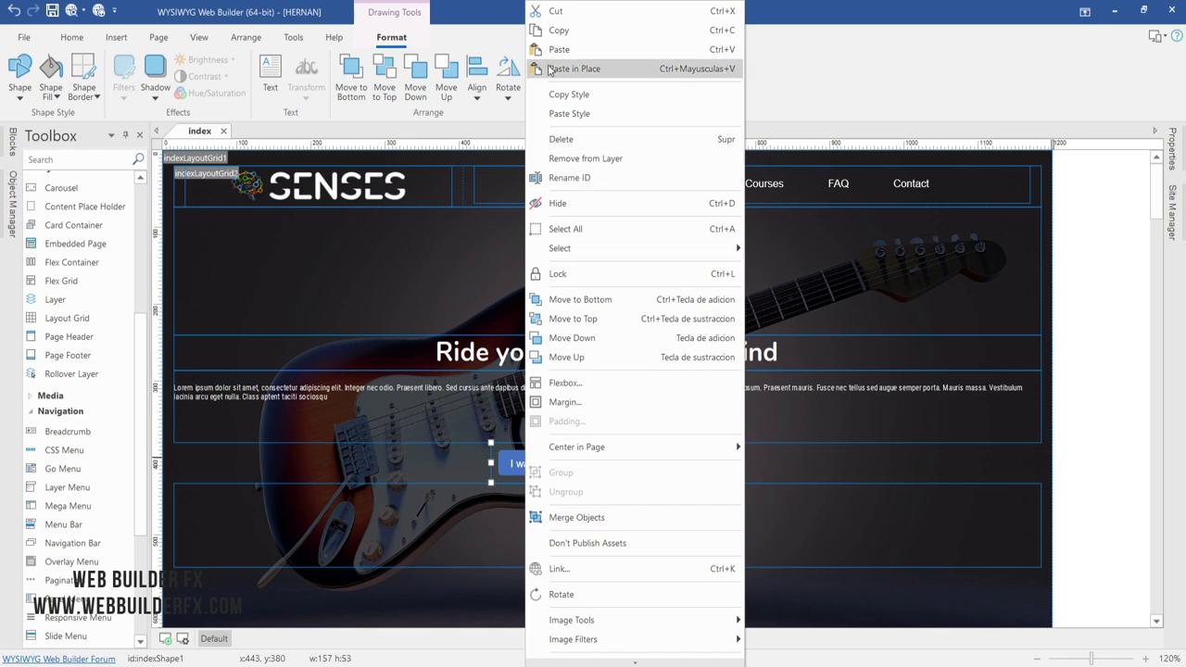
{"action": "left_click", "coordinate": [557, 31]}
{"action": "scroll", "coordinate": [575, 445], "scroll_direction": "down", "scroll_amount": 15}
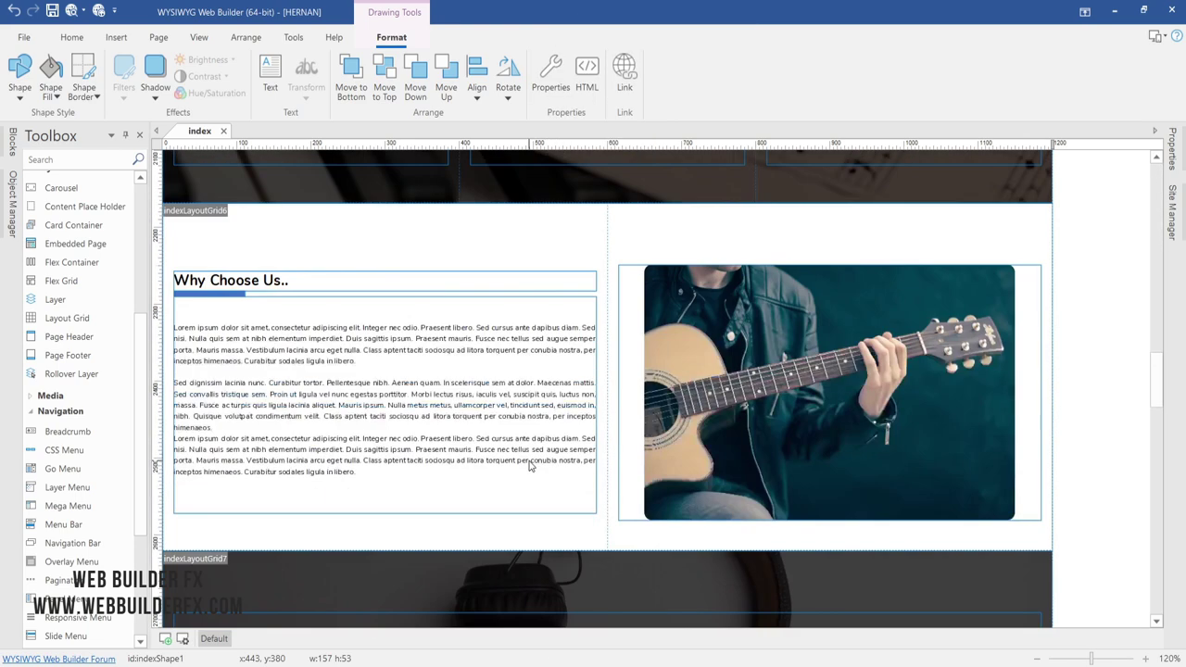
{"action": "scroll", "coordinate": [530, 466], "scroll_direction": "down", "scroll_amount": 5}
{"action": "left_click", "coordinate": [509, 463]}
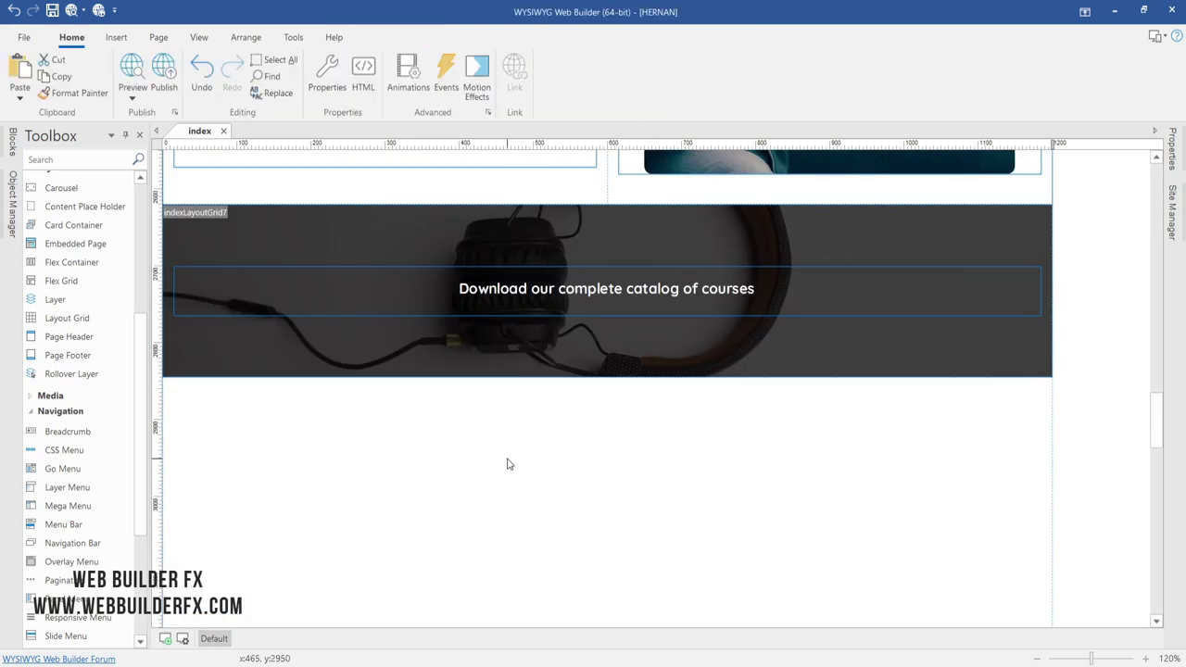
{"action": "key", "text": "ctrl+v"}
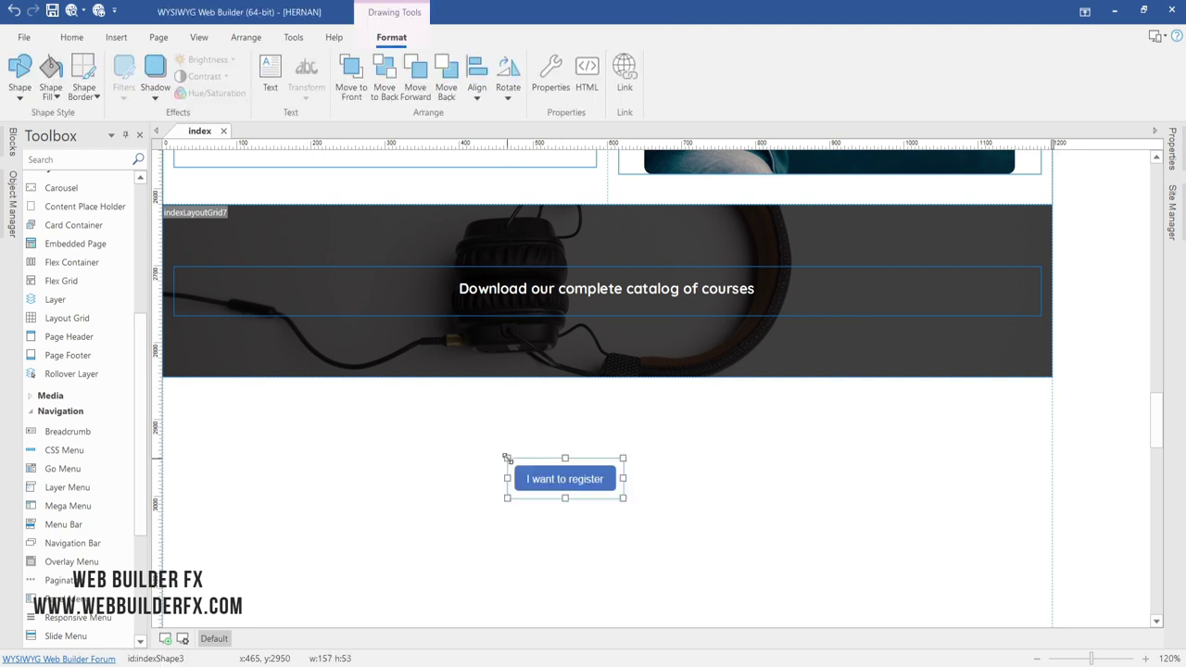